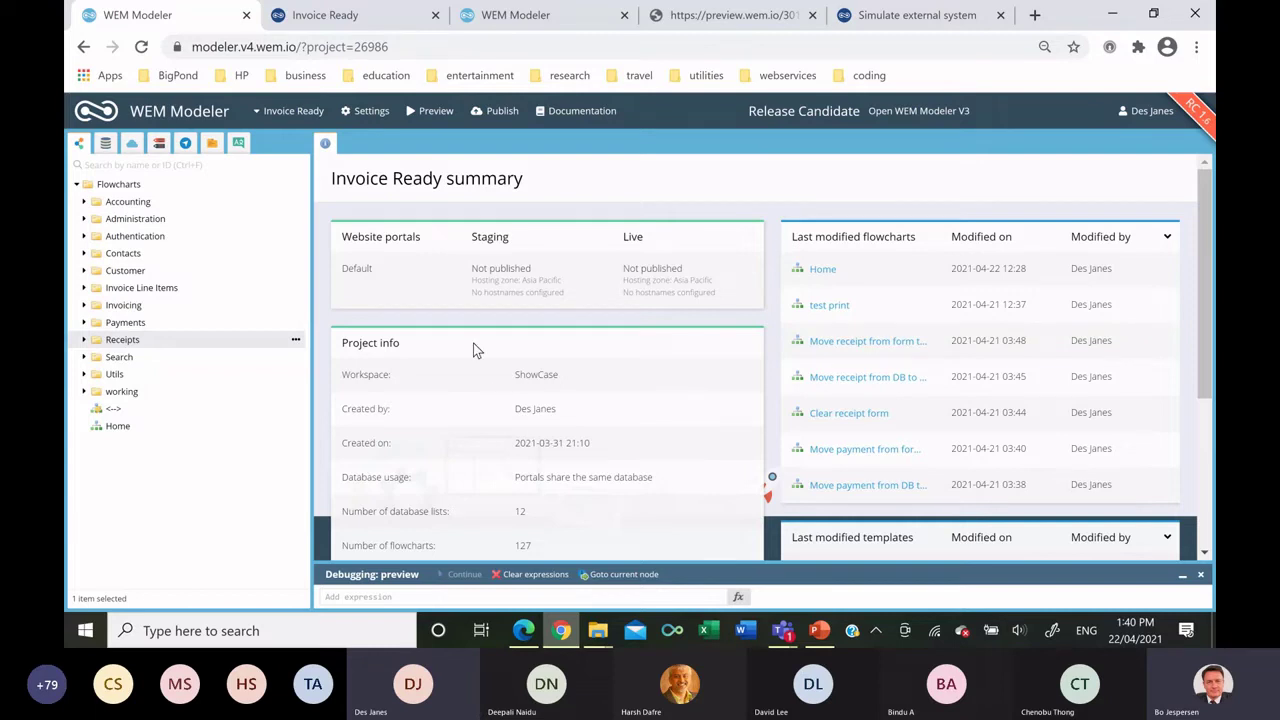
Create a Manage Customers flowchart in the Customer folder and open it.
{"action": "right_click", "coordinate": [137, 270]}
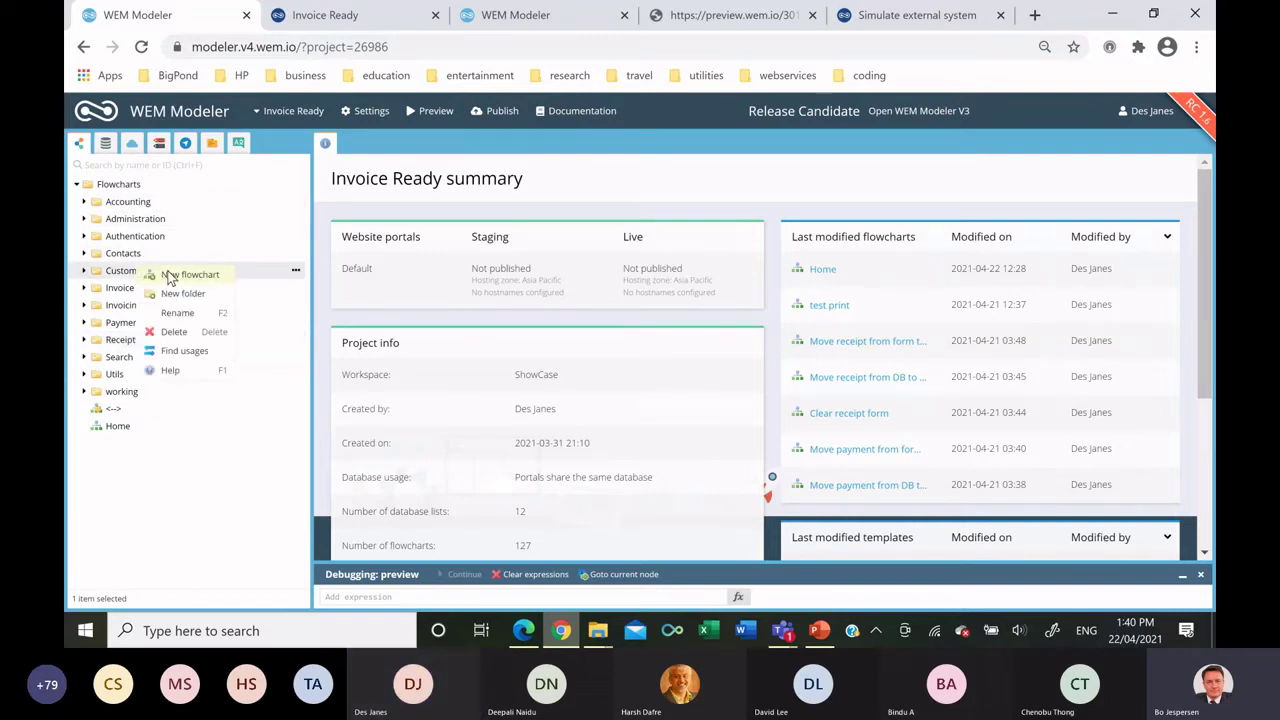
{"action": "left_click", "coordinate": [168, 276]}
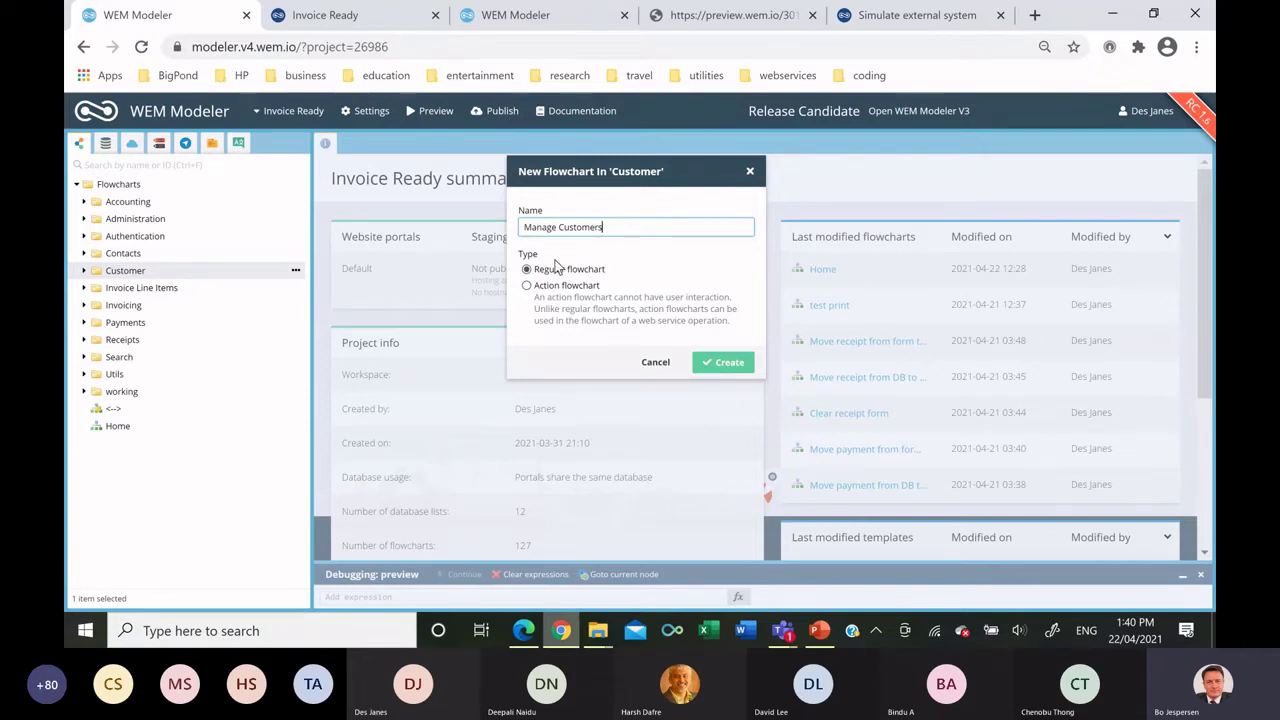
{"action": "left_click", "coordinate": [723, 363]}
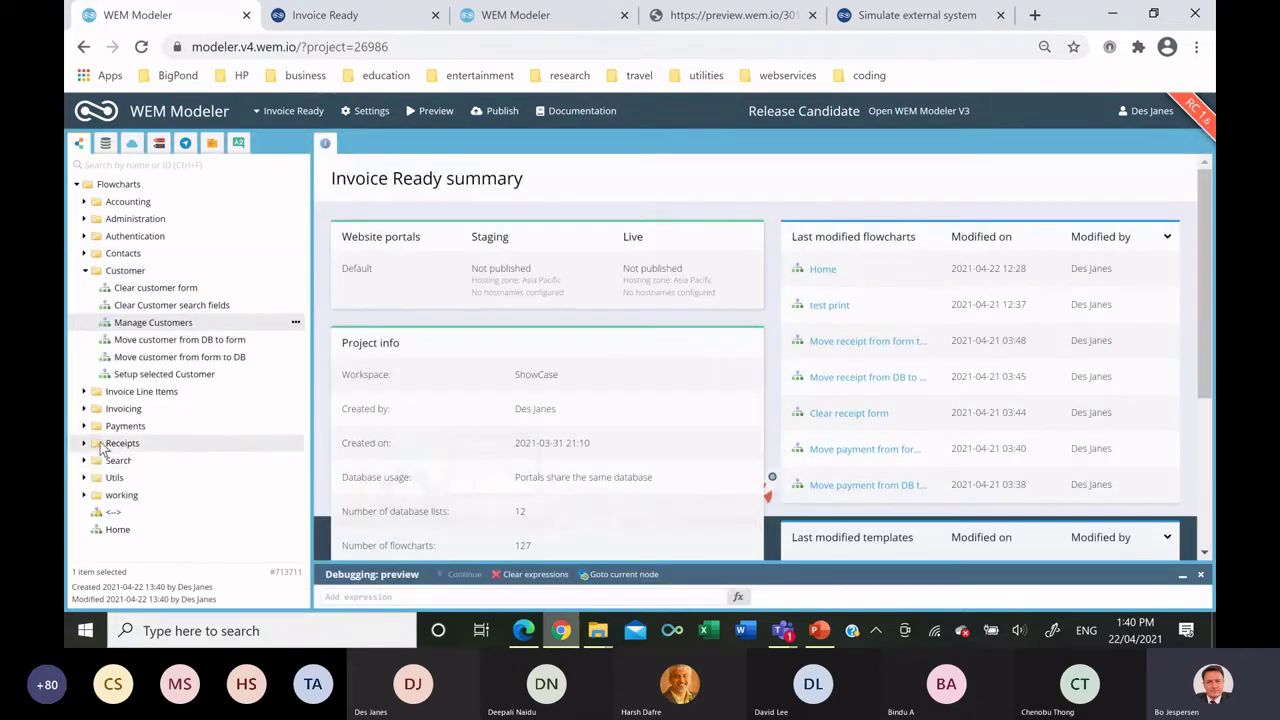
{"action": "double_click", "coordinate": [158, 322]}
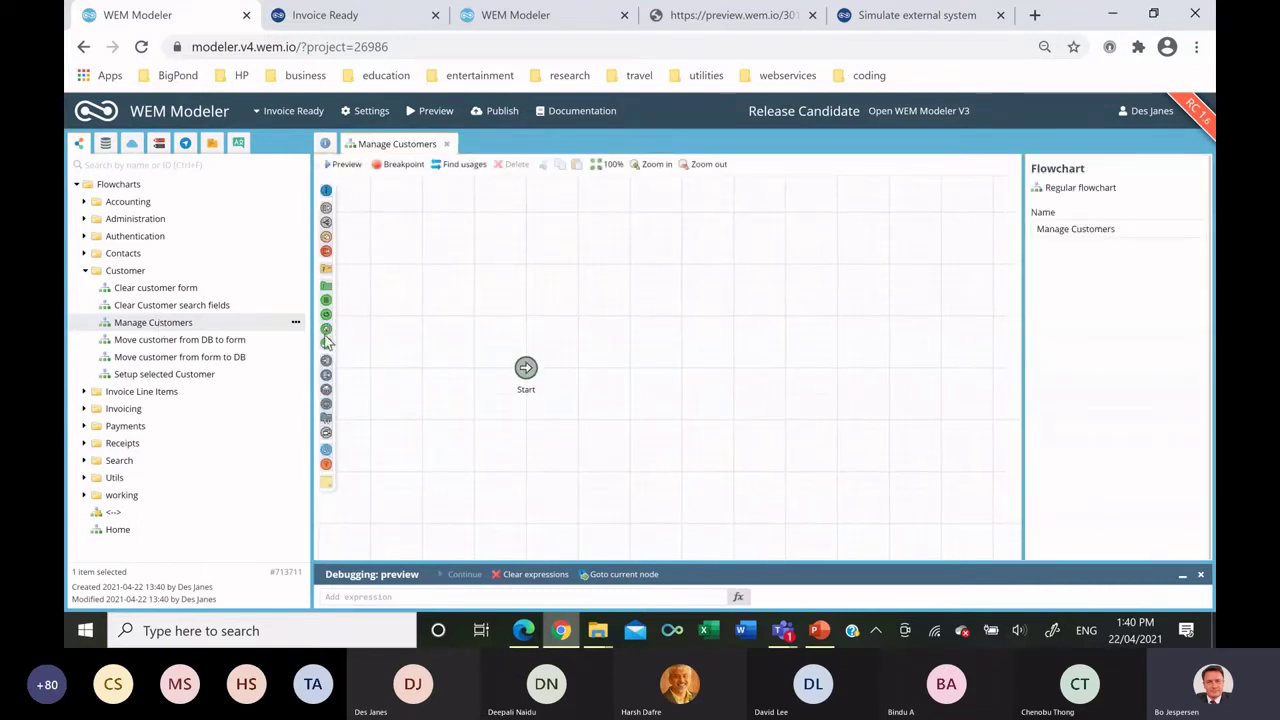
Add a Discard database changes node and a Customers interaction node, then open its template.
{"action": "left_click_drag", "start_coordinate": [576, 370], "coordinate": [604, 368]}
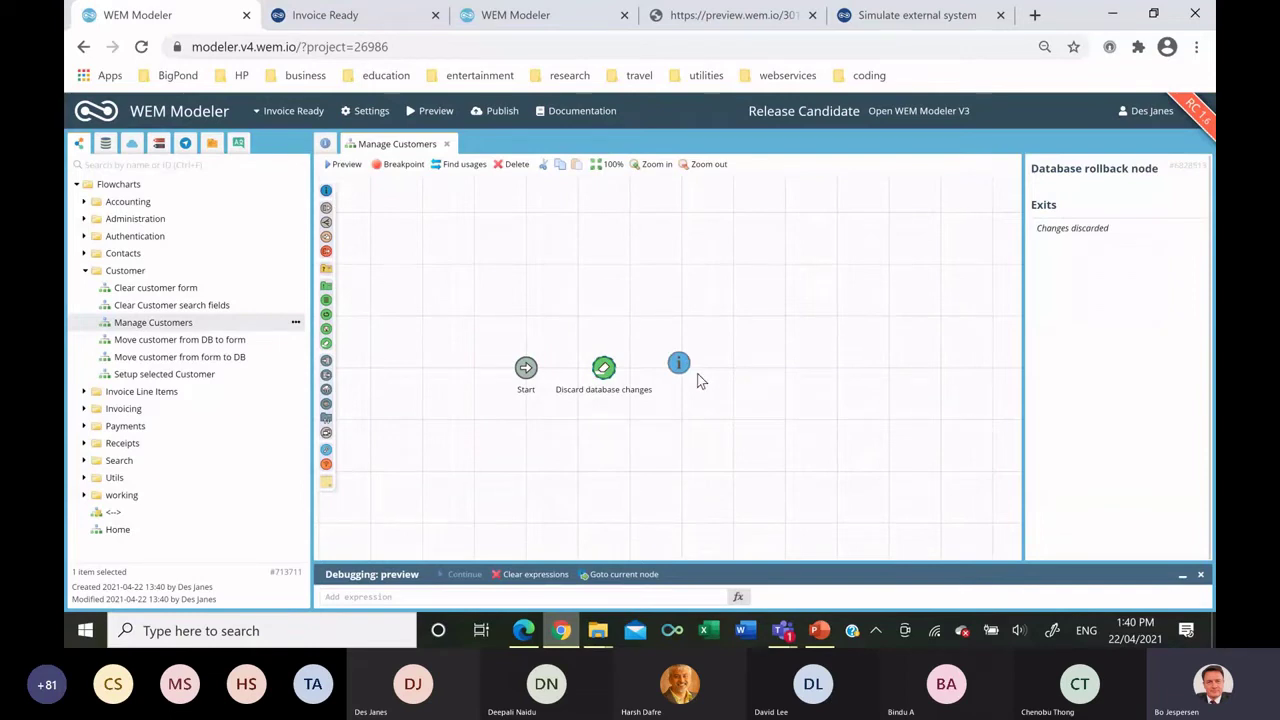
{"action": "left_click_drag", "start_coordinate": [700, 380], "coordinate": [716, 378]}
{"action": "type", "text": "customer"}
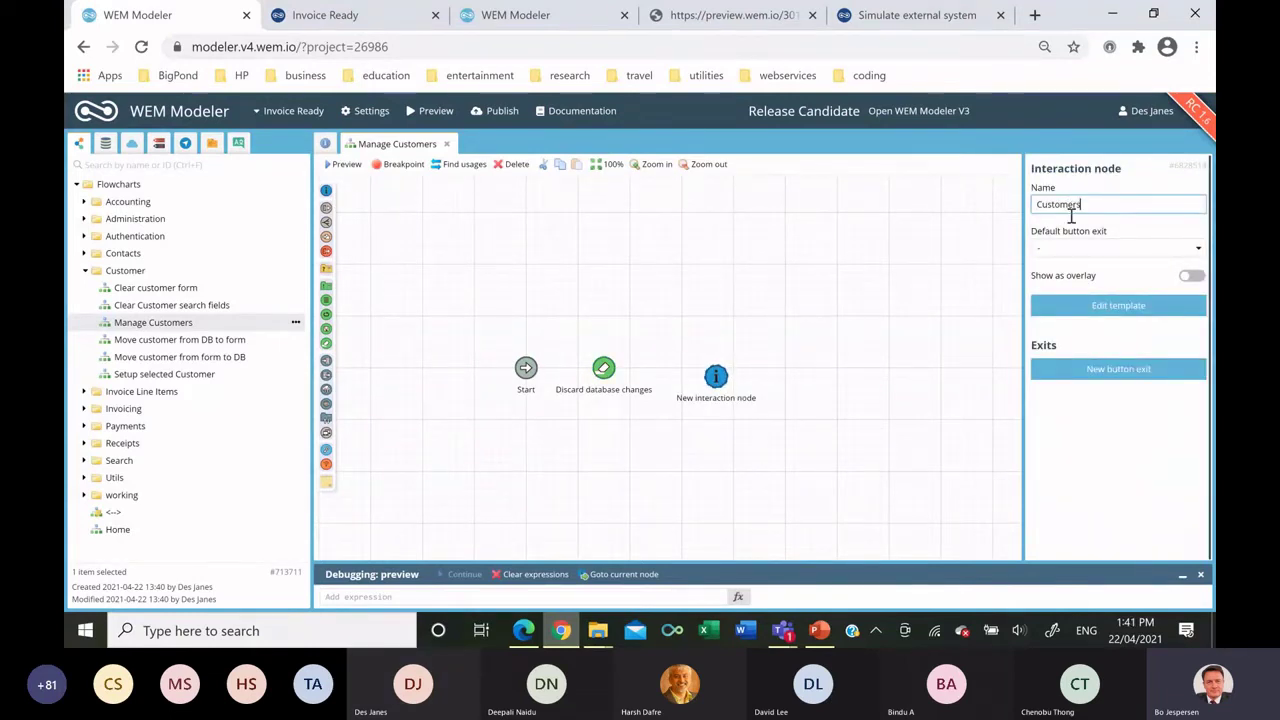
{"action": "left_click", "coordinate": [891, 280]}
{"action": "double_click", "coordinate": [717, 376]}
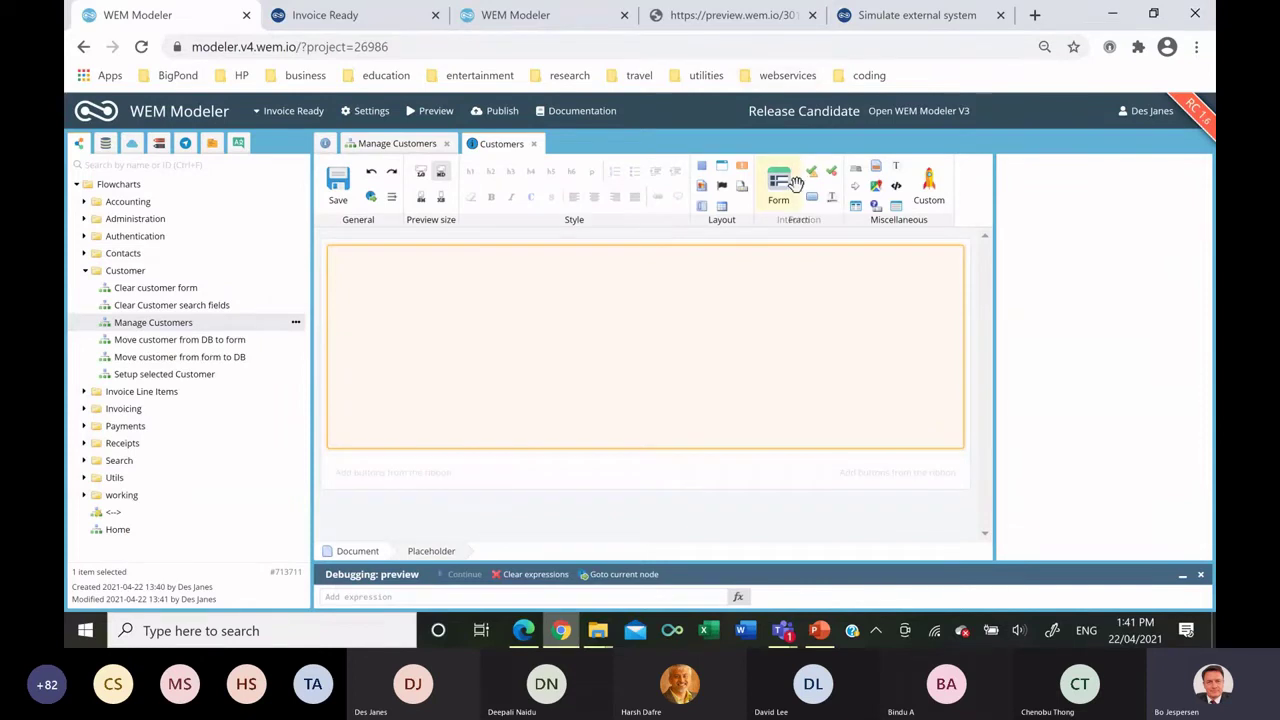
Insert a default-mode layout table holding a dark-styled panel.
{"action": "left_click_drag", "start_coordinate": [717, 206], "coordinate": [700, 270]}
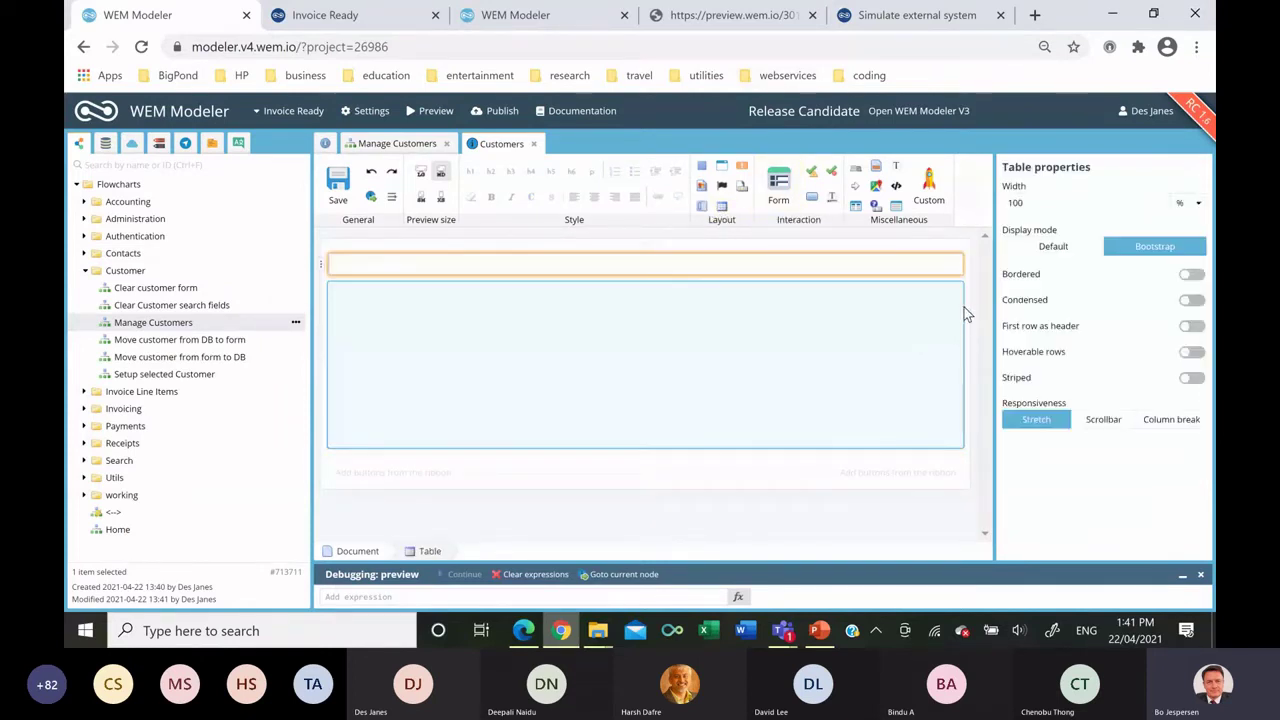
{"action": "left_click", "coordinate": [1045, 250]}
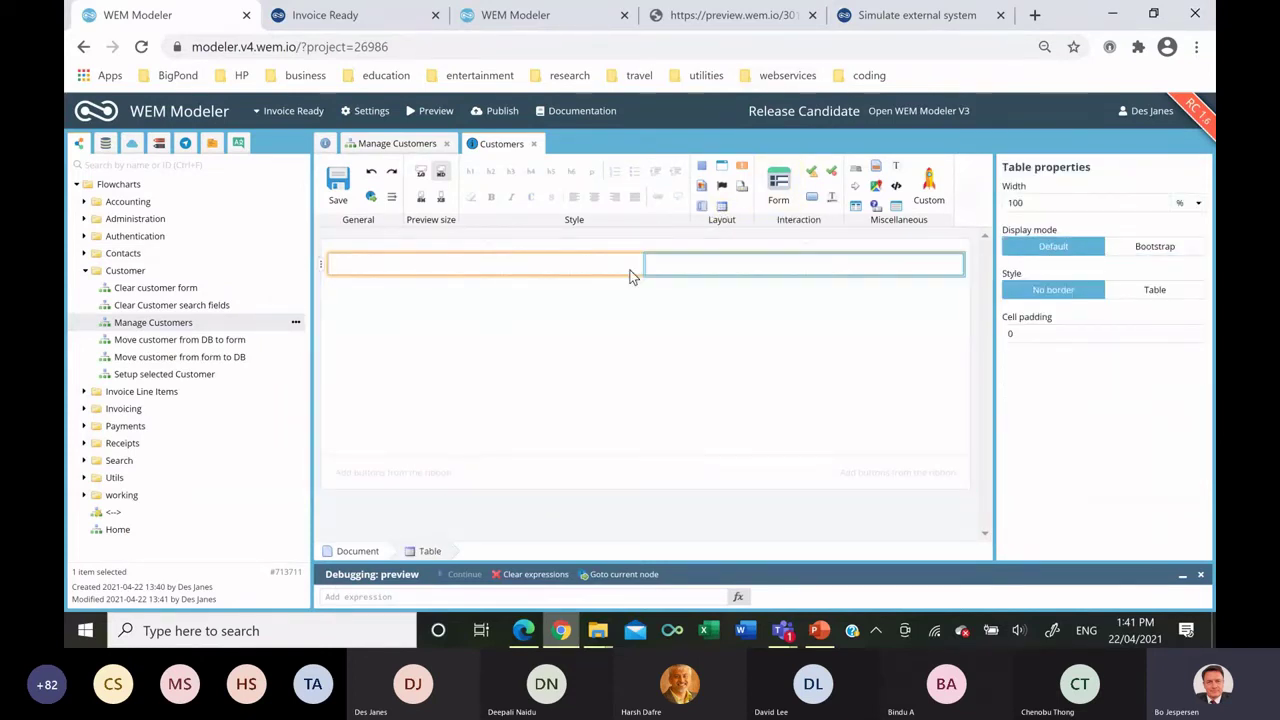
{"action": "left_click_drag", "start_coordinate": [712, 168], "coordinate": [512, 268]}
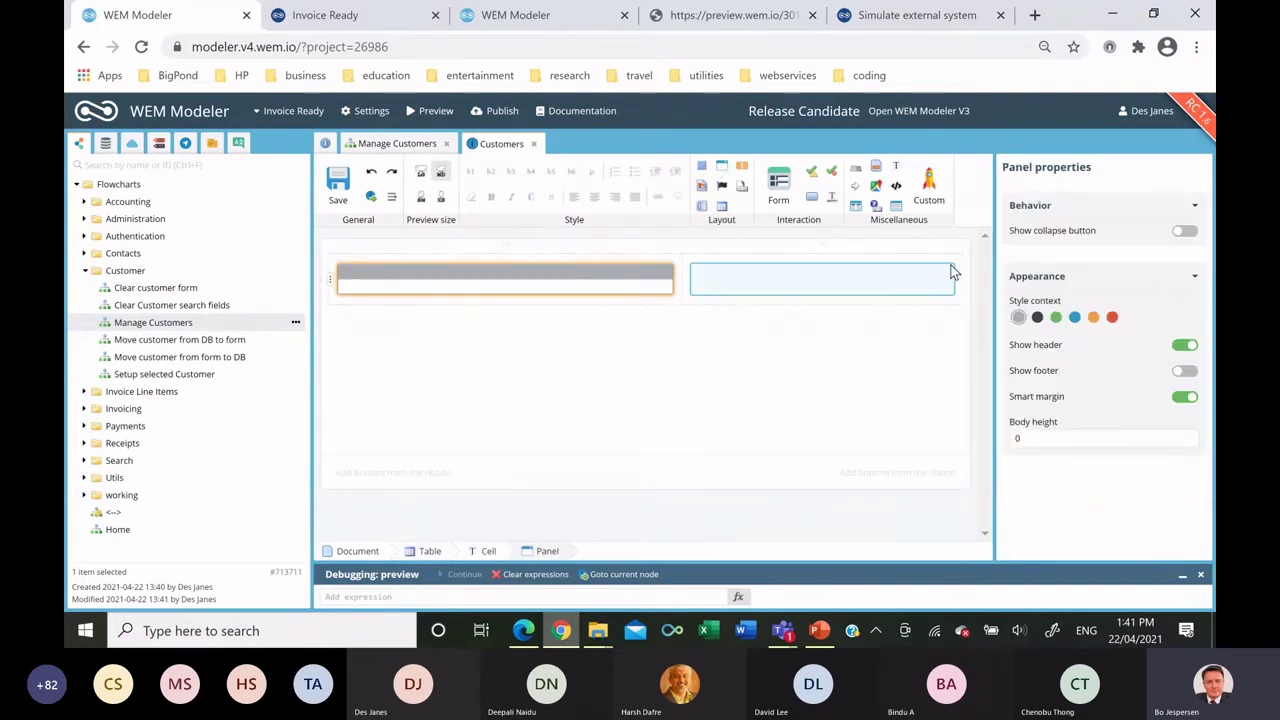
{"action": "left_click", "coordinate": [1037, 317]}
Add a default-mode header table to the panel with the title Customers.
{"action": "left_click_drag", "start_coordinate": [723, 207], "coordinate": [467, 272]}
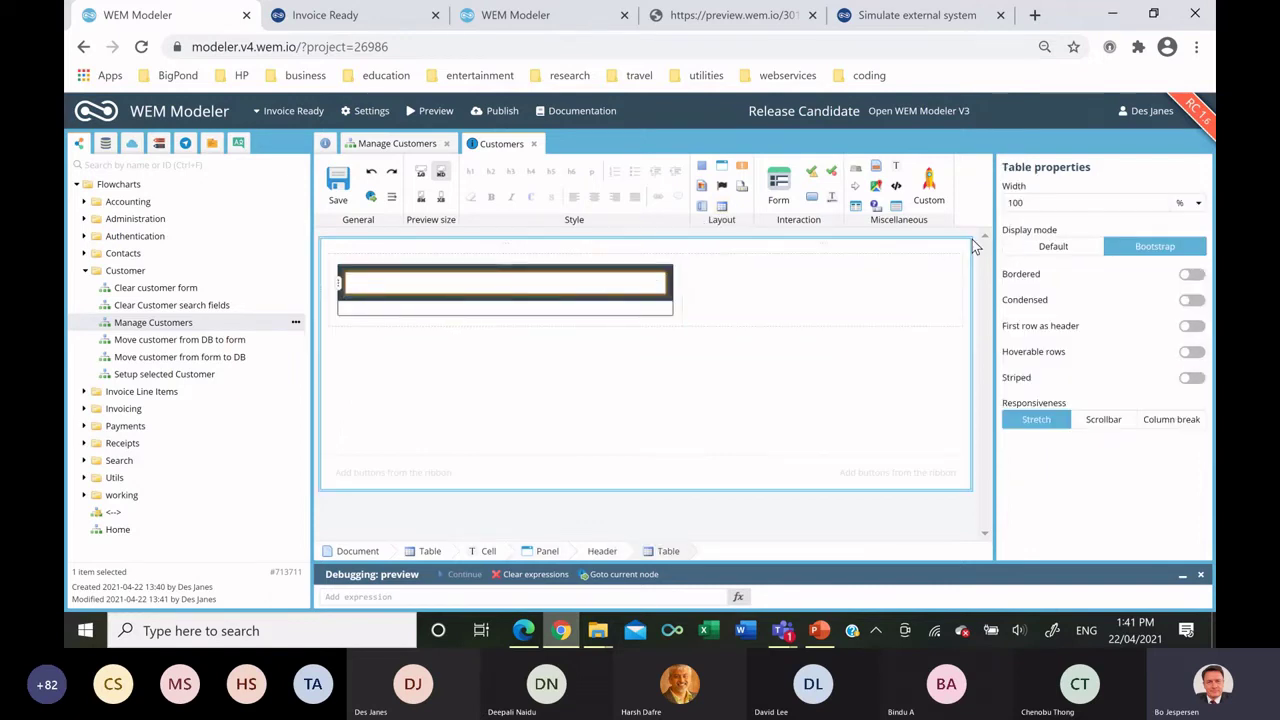
{"action": "left_click", "coordinate": [1053, 246]}
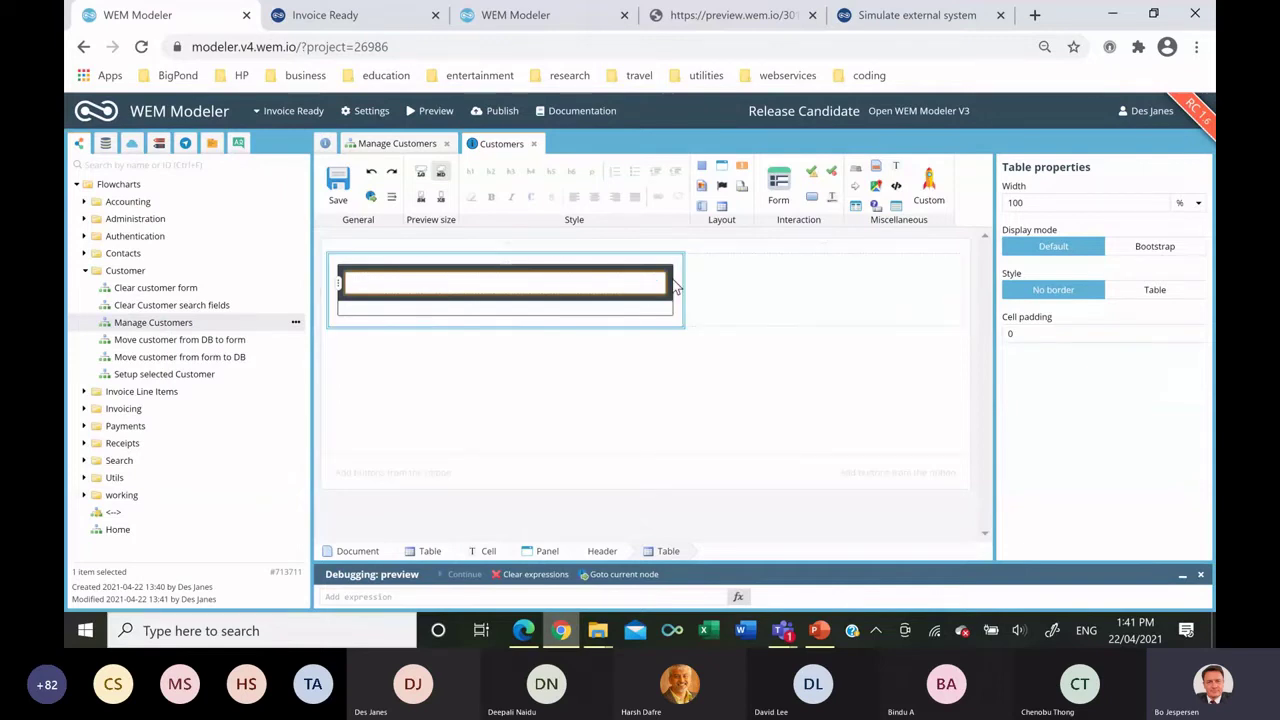
{"action": "left_click", "coordinate": [450, 286]}
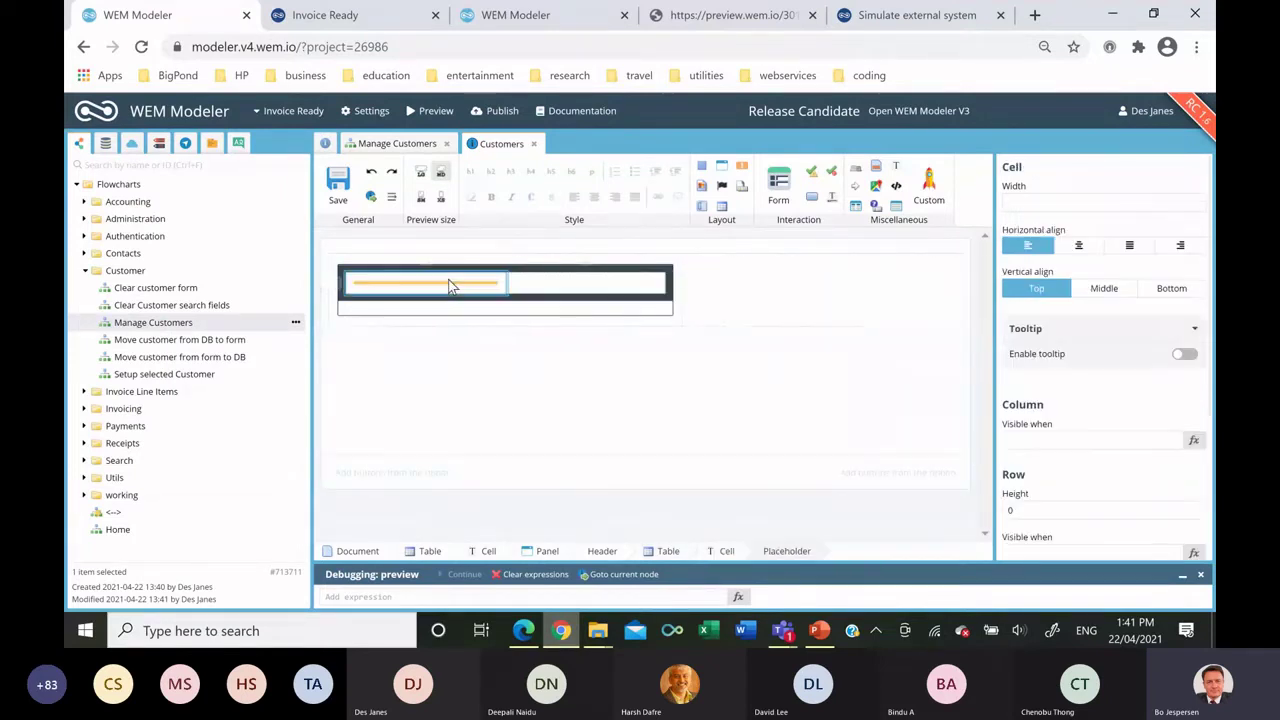
{"action": "type", "text": "Customers"}
Add a header button labelled Add that runs the Clear customer form flowchart.
{"action": "left_click_drag", "start_coordinate": [812, 197], "coordinate": [598, 306]}
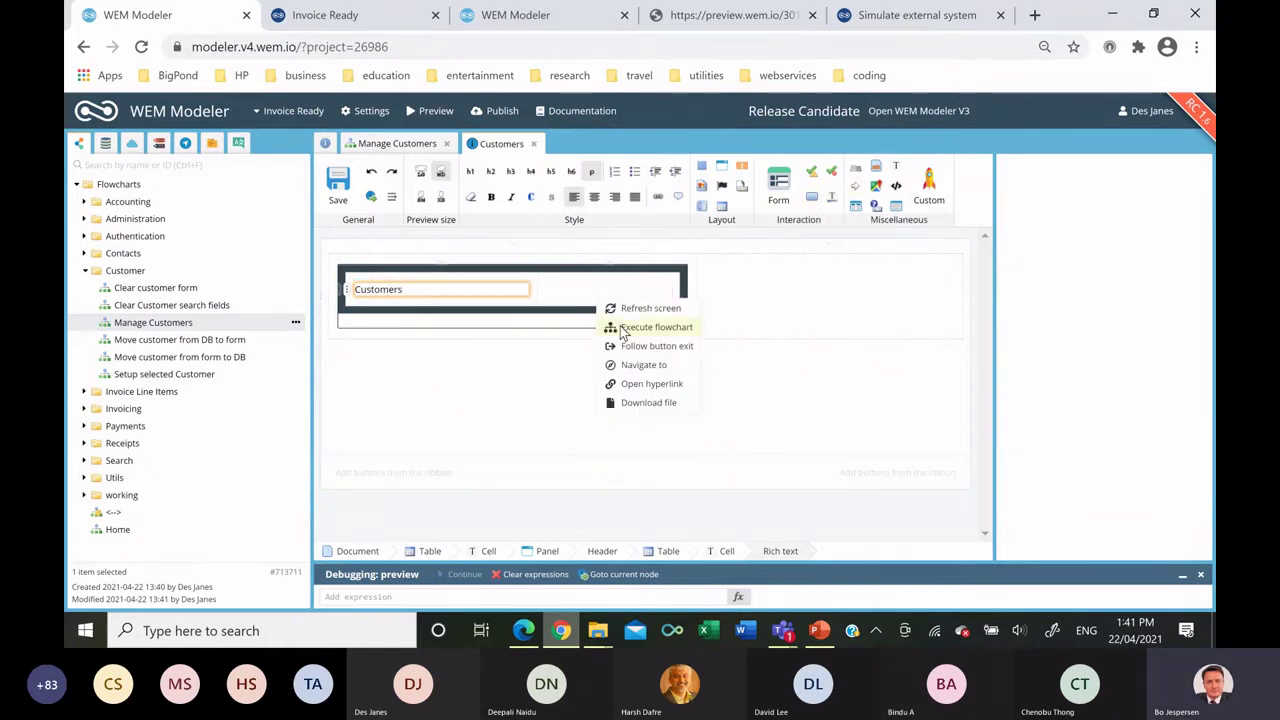
{"action": "left_click", "coordinate": [650, 327]}
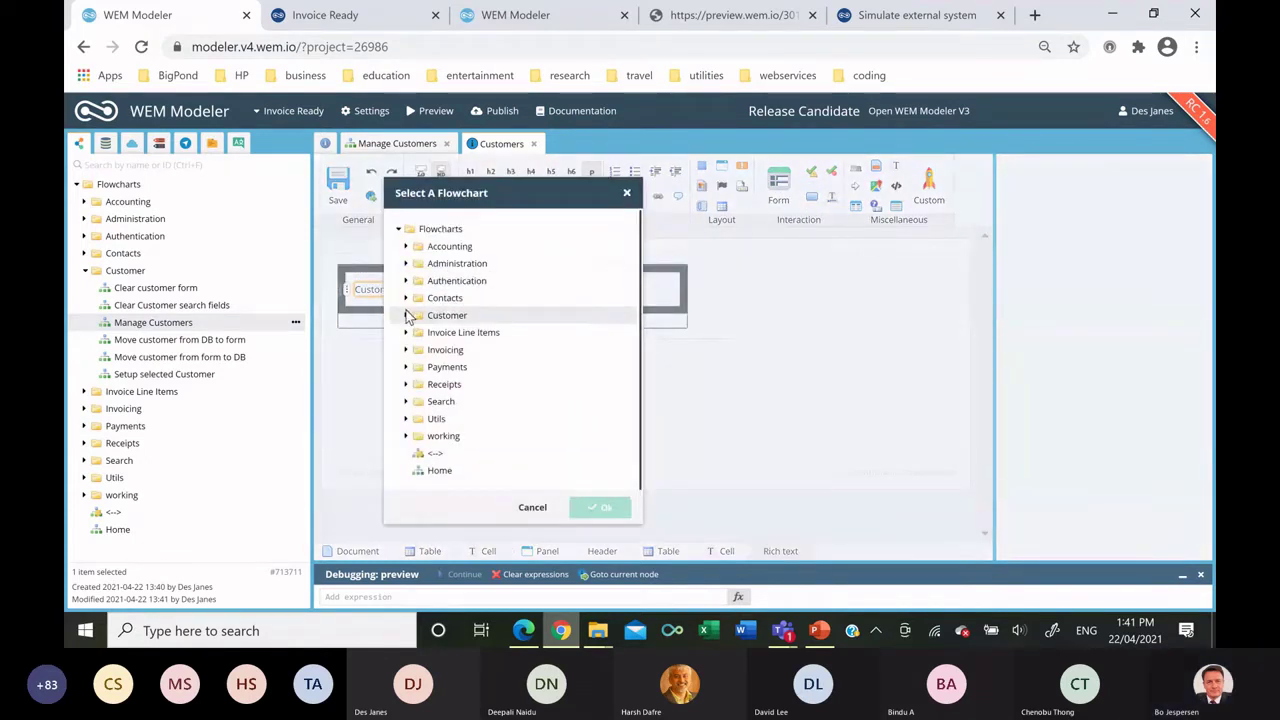
{"action": "left_click", "coordinate": [408, 316]}
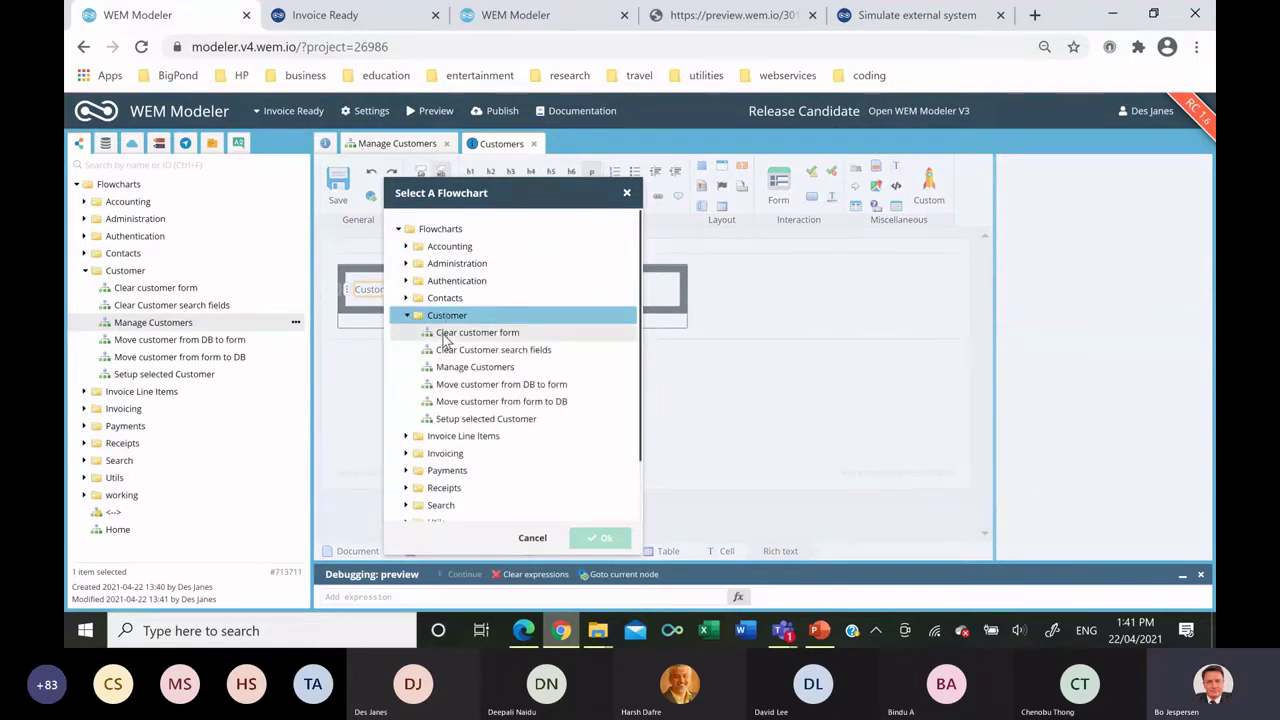
{"action": "double_click", "coordinate": [445, 333]}
{"action": "left_click", "coordinate": [575, 300]}
{"action": "triple_click", "coordinate": [575, 300]}
{"action": "type", "text": "Add"}
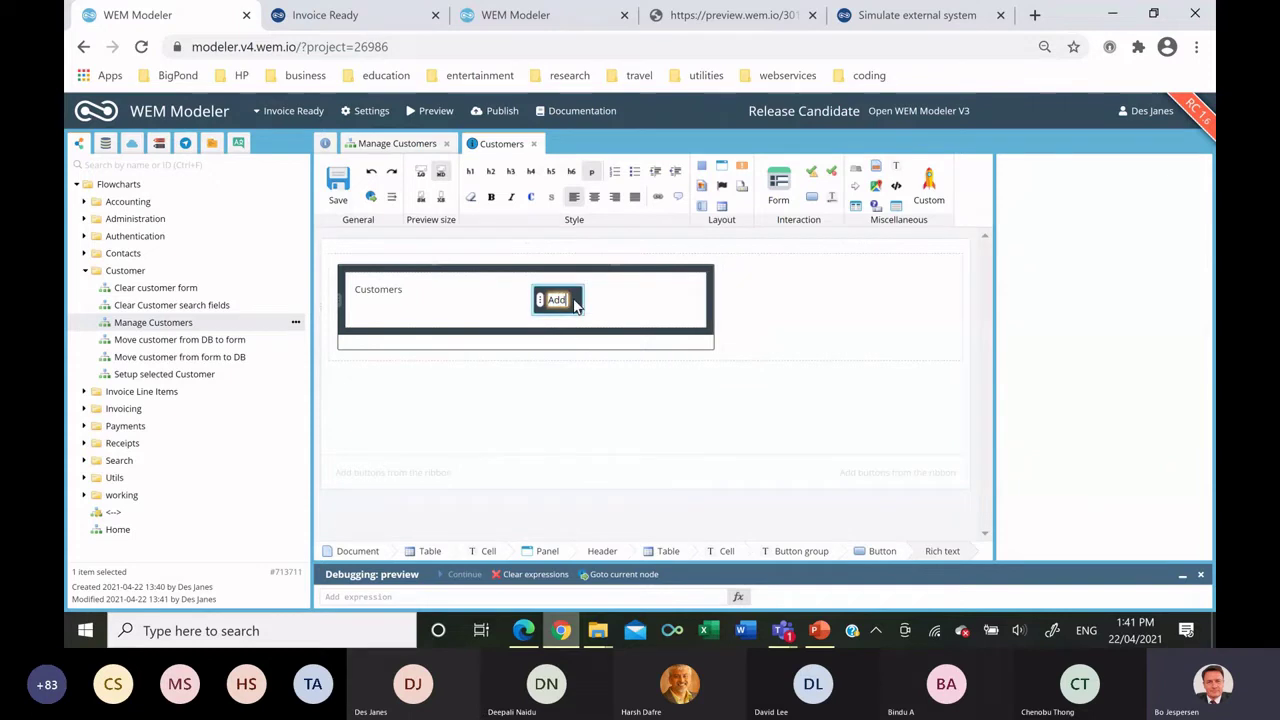
{"action": "key", "text": "Return"}
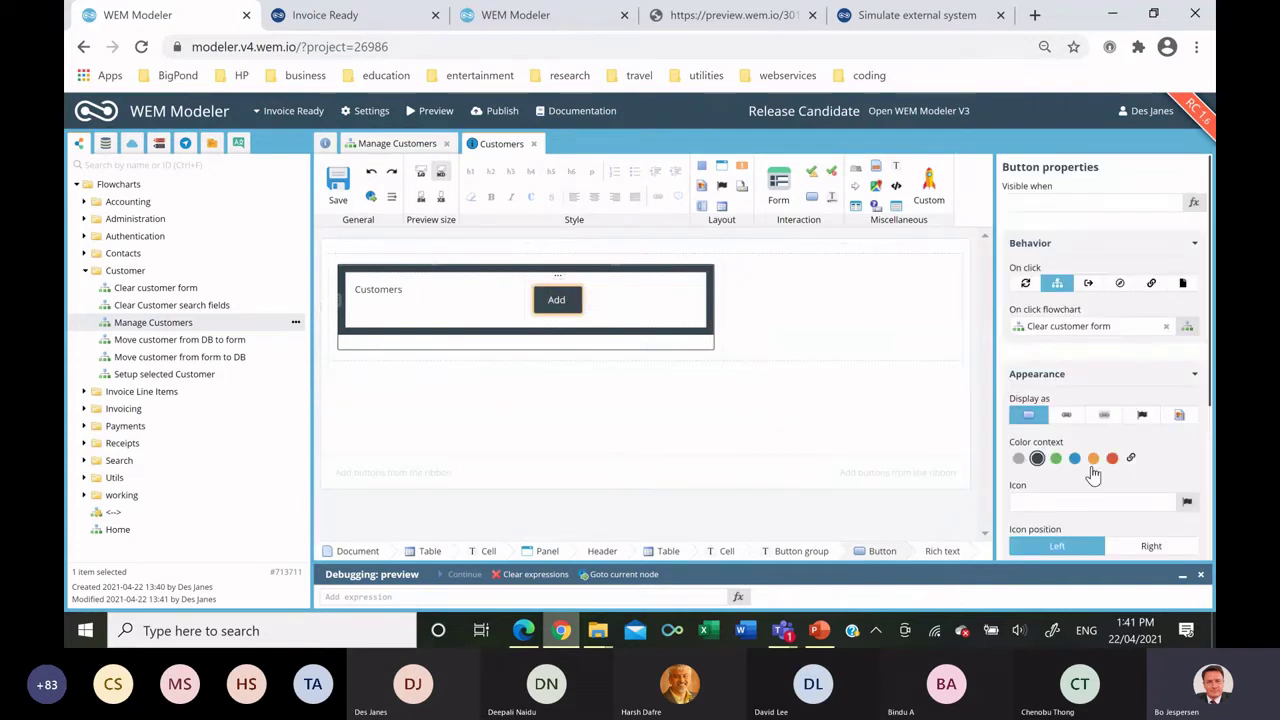
Style the Add button blue, separated, right-aligned and extra small (xs).
{"action": "left_click", "coordinate": [1075, 458]}
{"action": "scroll", "coordinate": [1085, 466], "scroll_direction": "down", "scroll_amount": 3}
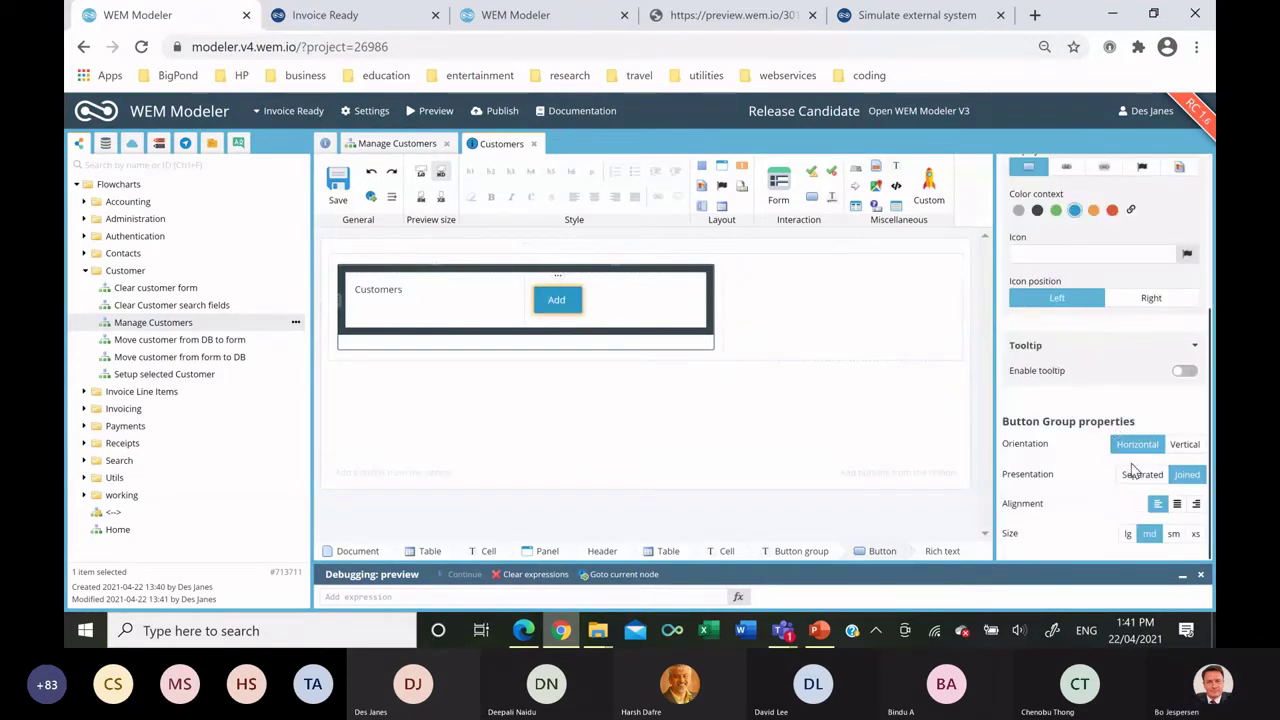
{"action": "left_click", "coordinate": [1140, 474]}
{"action": "left_click", "coordinate": [1196, 503]}
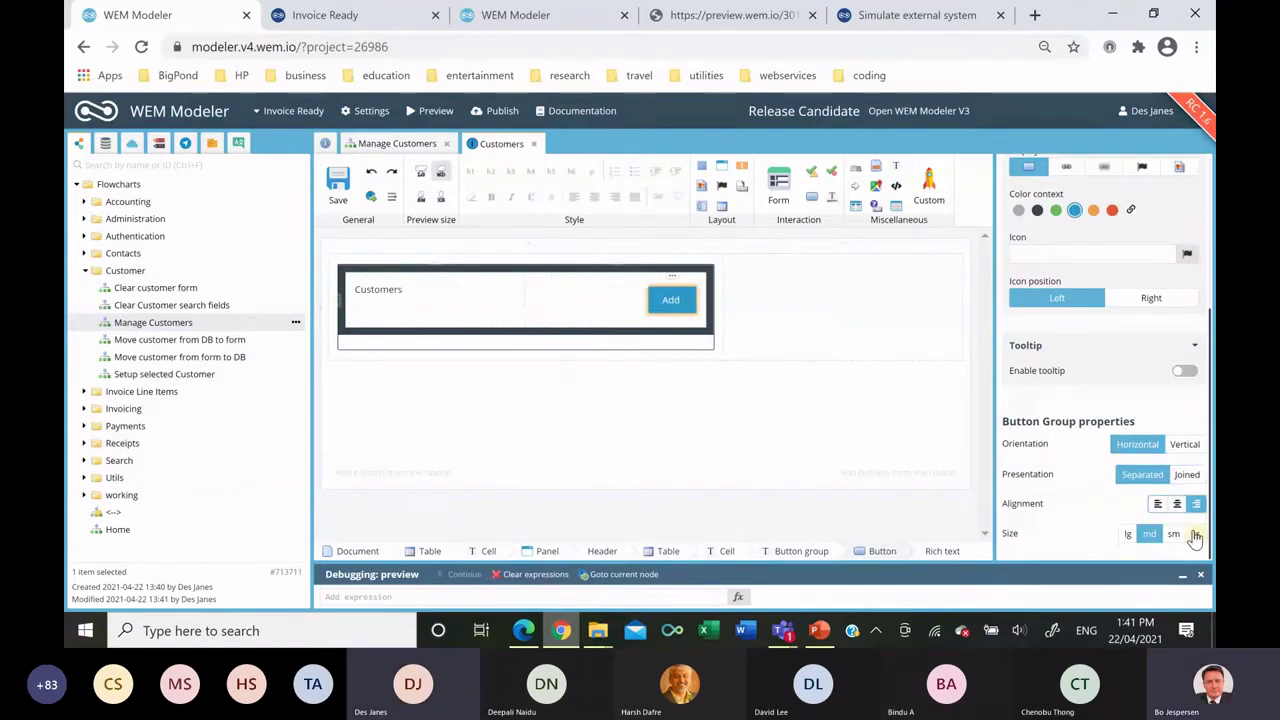
{"action": "left_click", "coordinate": [1195, 533]}
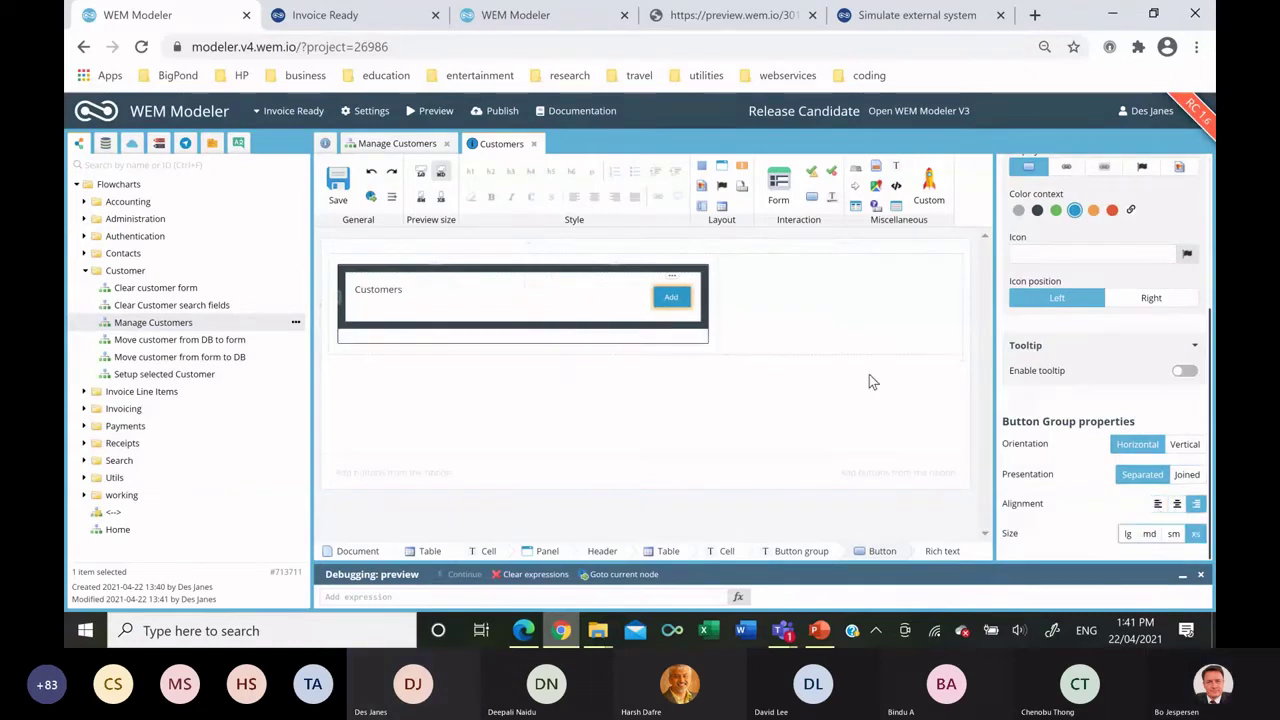
{"action": "left_click", "coordinate": [105, 143]}
Create a Customers datagrid below the panel with Customer Type and Full Name columns.
{"action": "double_click", "coordinate": [128, 271]}
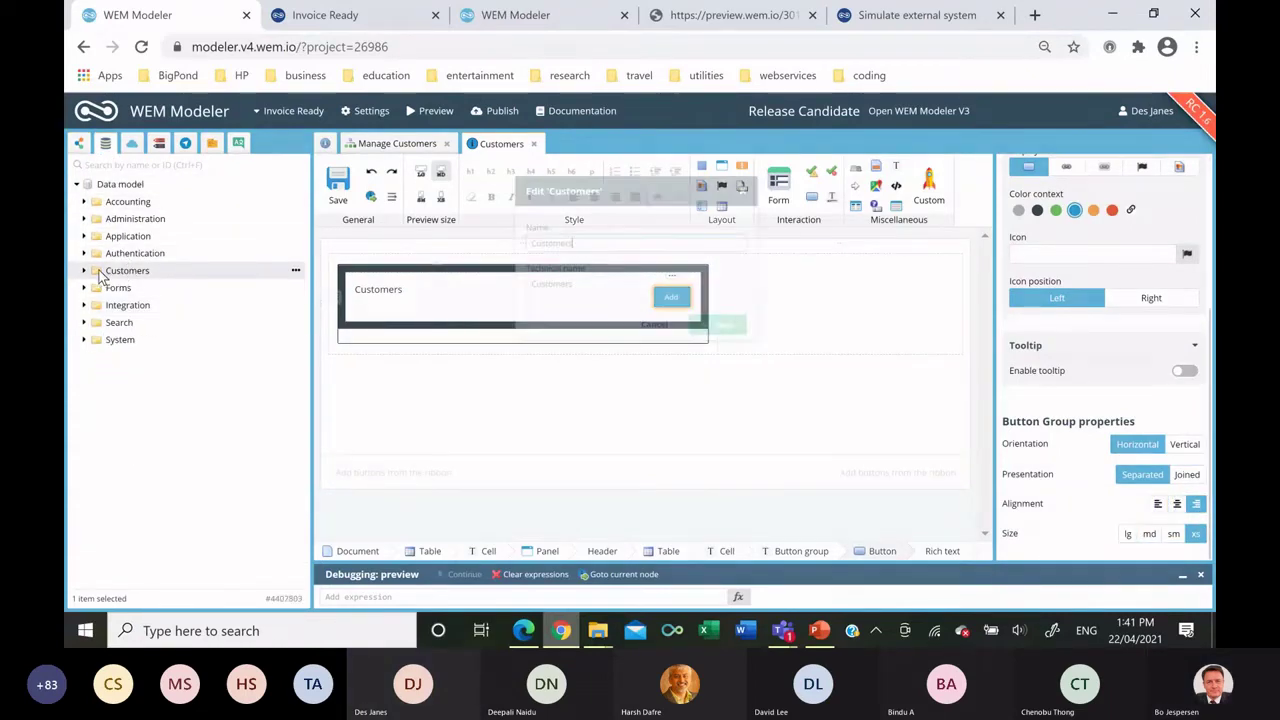
{"action": "left_click", "coordinate": [86, 272]}
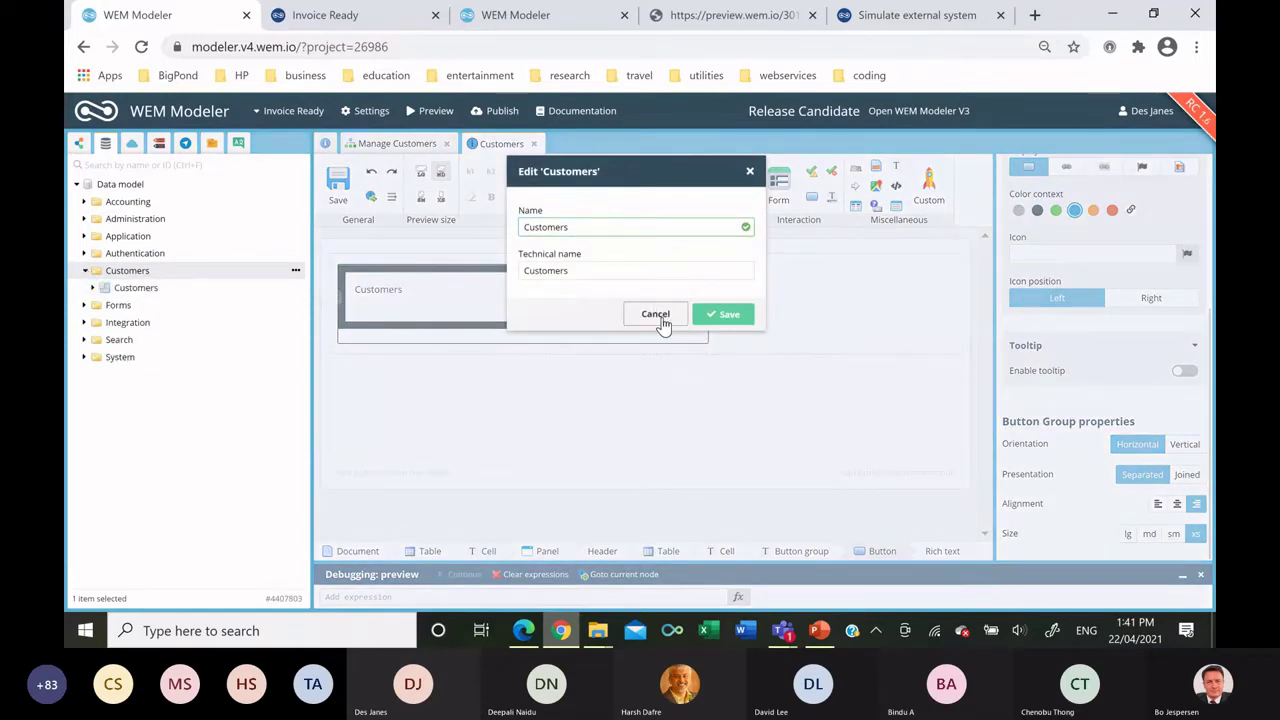
{"action": "left_click", "coordinate": [658, 318]}
{"action": "left_click_drag", "start_coordinate": [116, 290], "coordinate": [491, 341]}
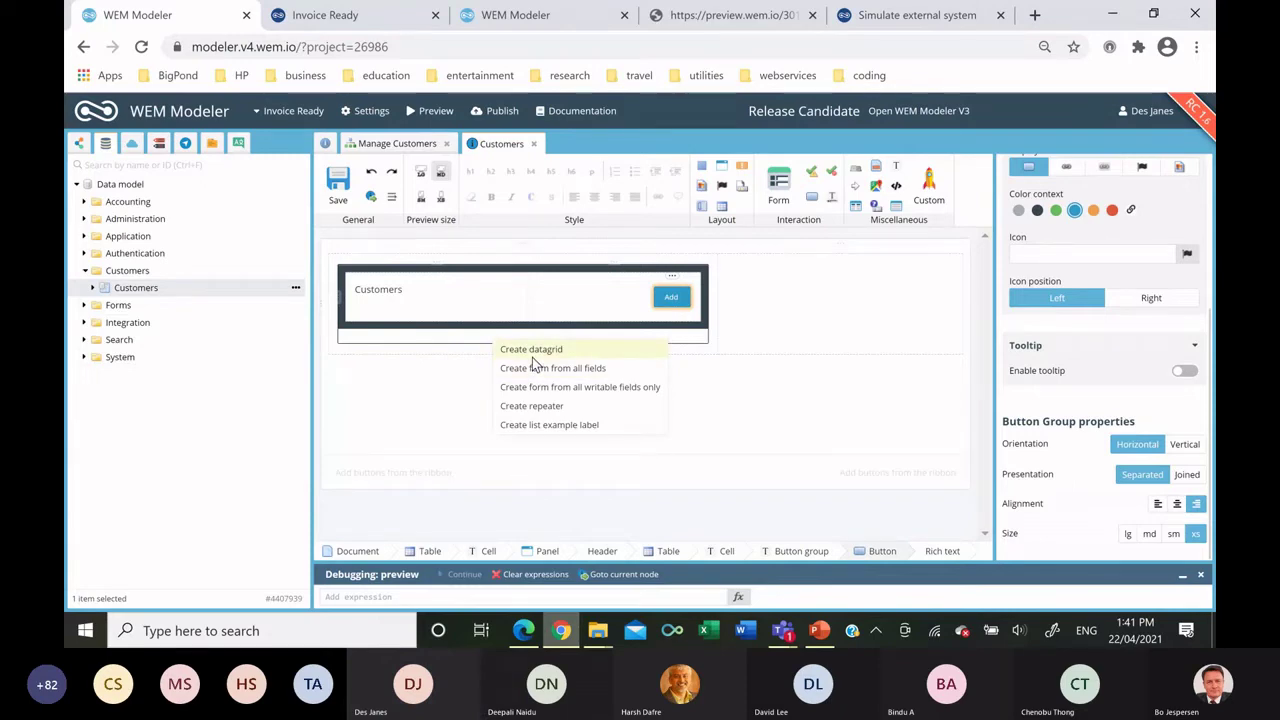
{"action": "left_click", "coordinate": [531, 352]}
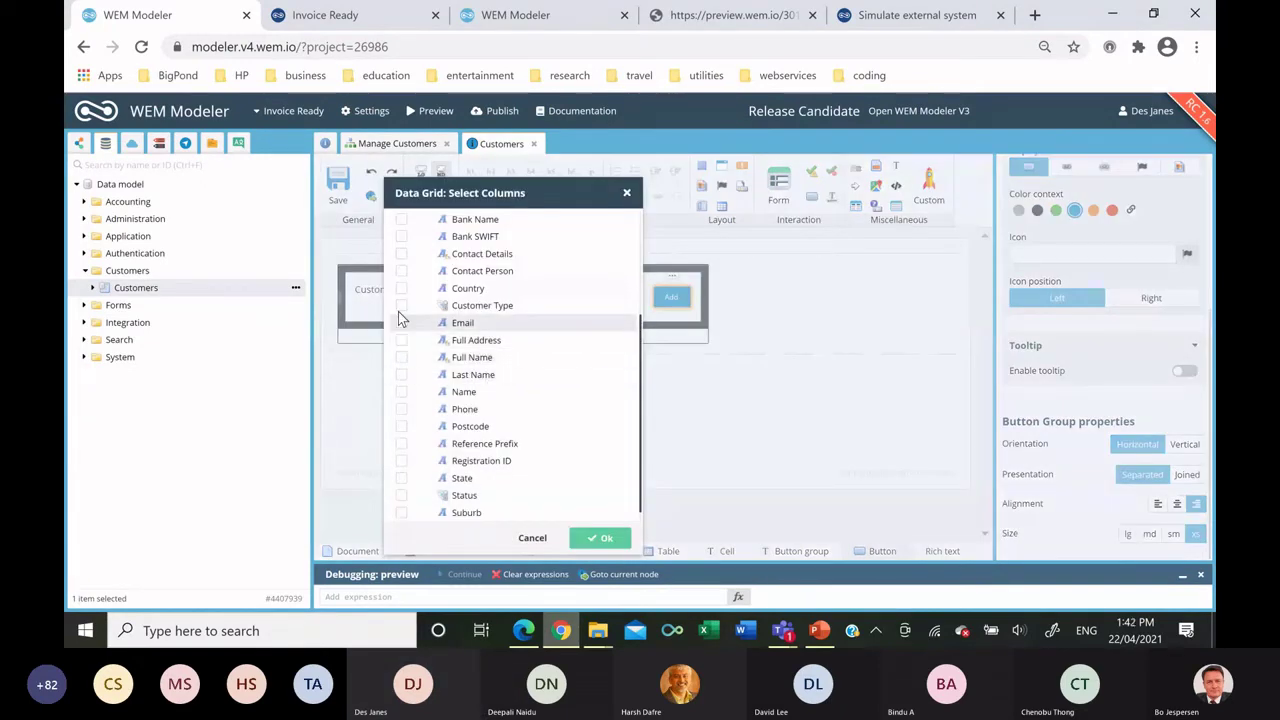
{"action": "left_click", "coordinate": [401, 305]}
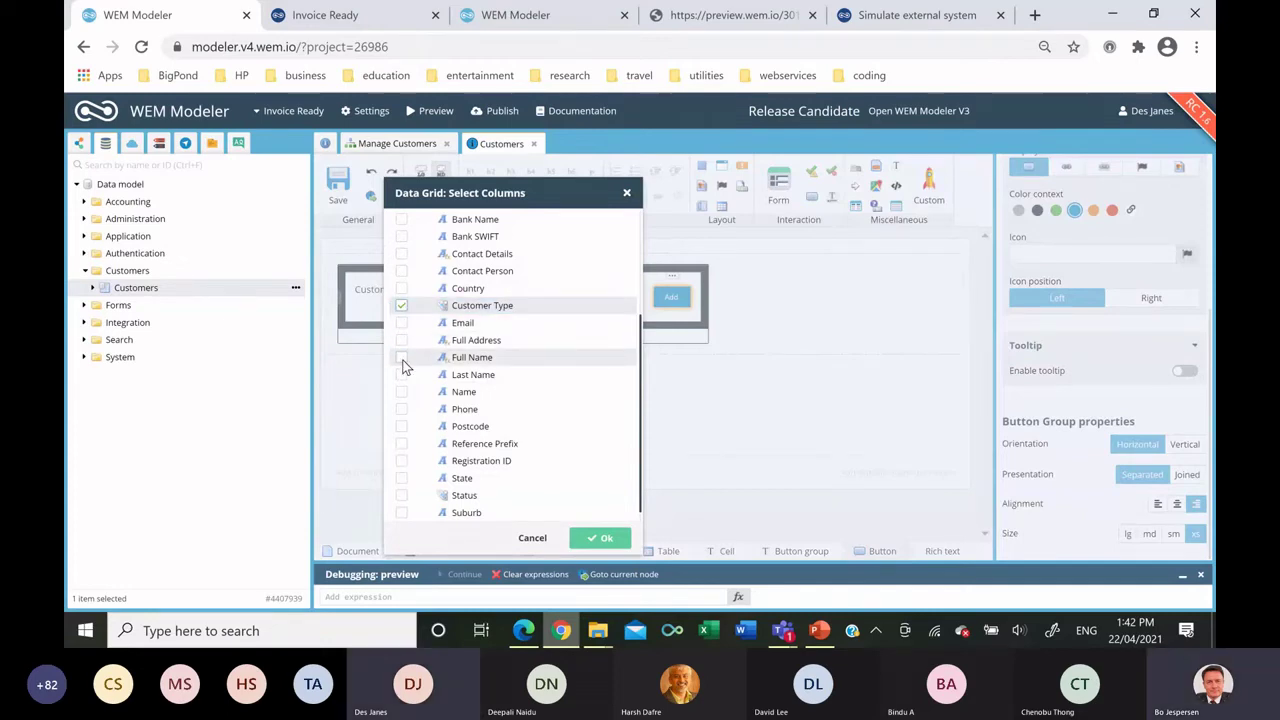
{"action": "left_click", "coordinate": [402, 360]}
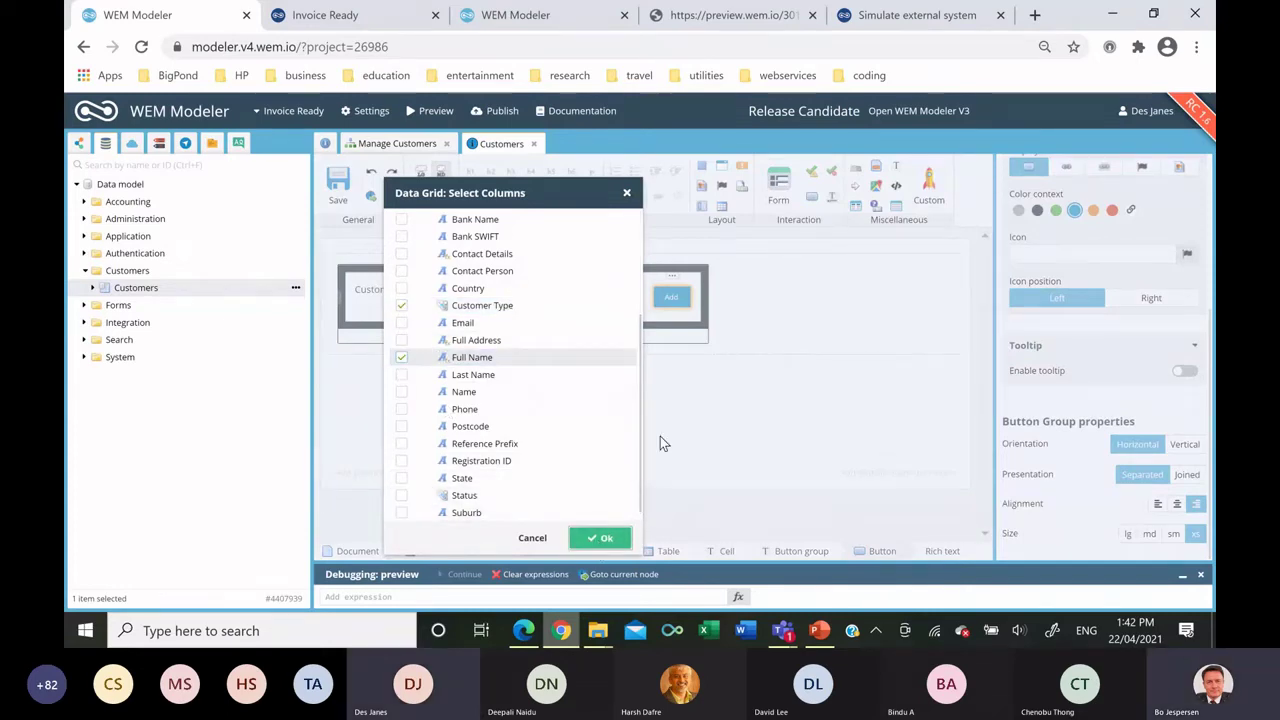
{"action": "key", "text": "Return"}
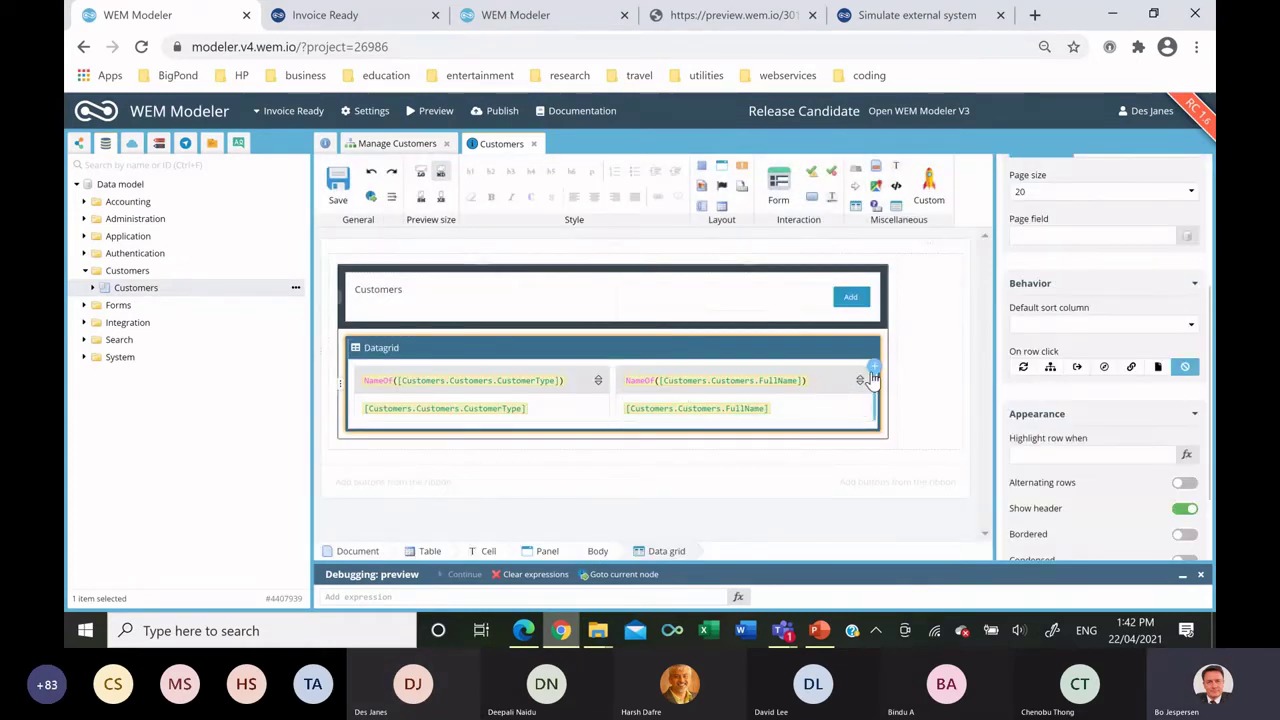
Add a third column holding a button that runs Setup selected Customer.
{"action": "left_click", "coordinate": [873, 369]}
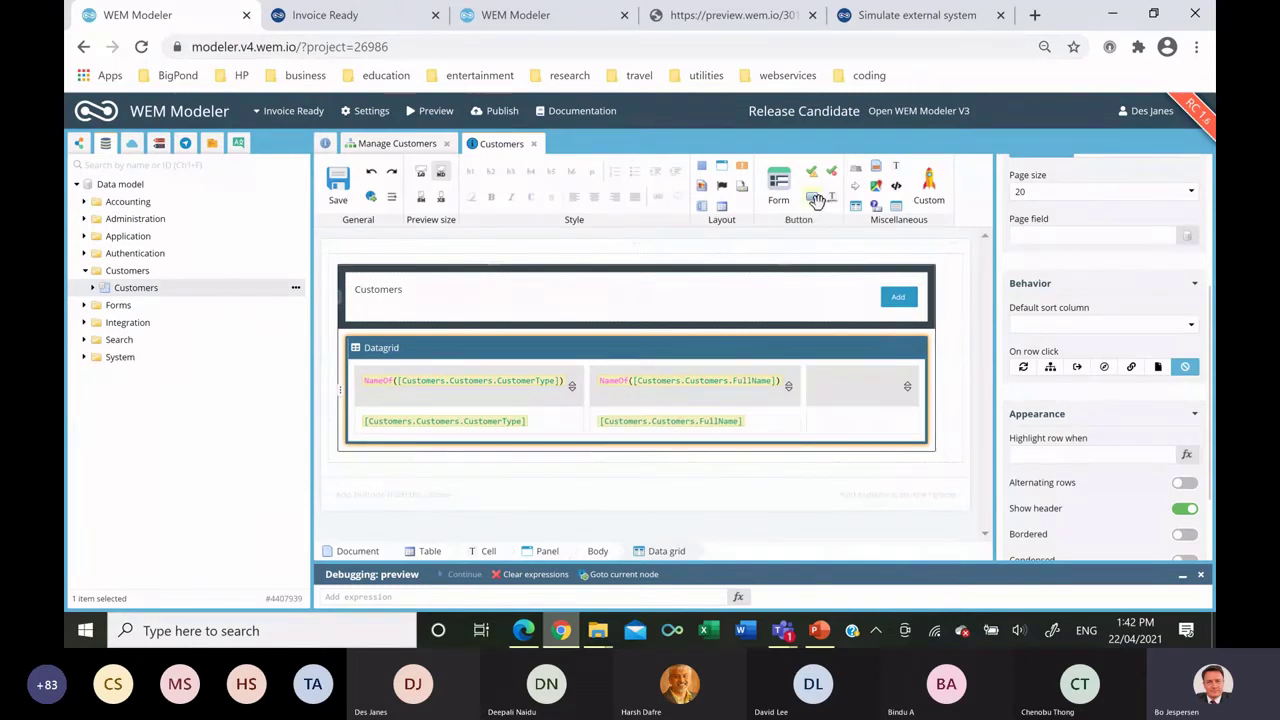
{"action": "left_click_drag", "start_coordinate": [817, 200], "coordinate": [862, 425]}
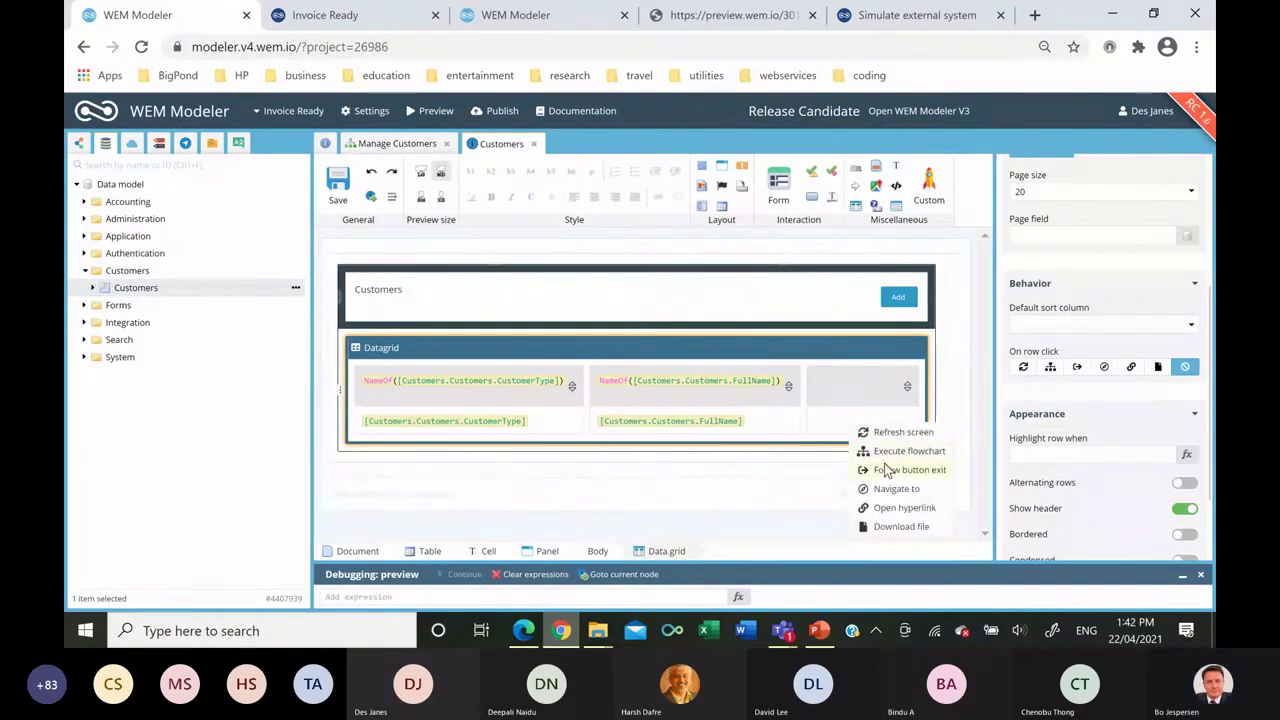
{"action": "left_click", "coordinate": [880, 451]}
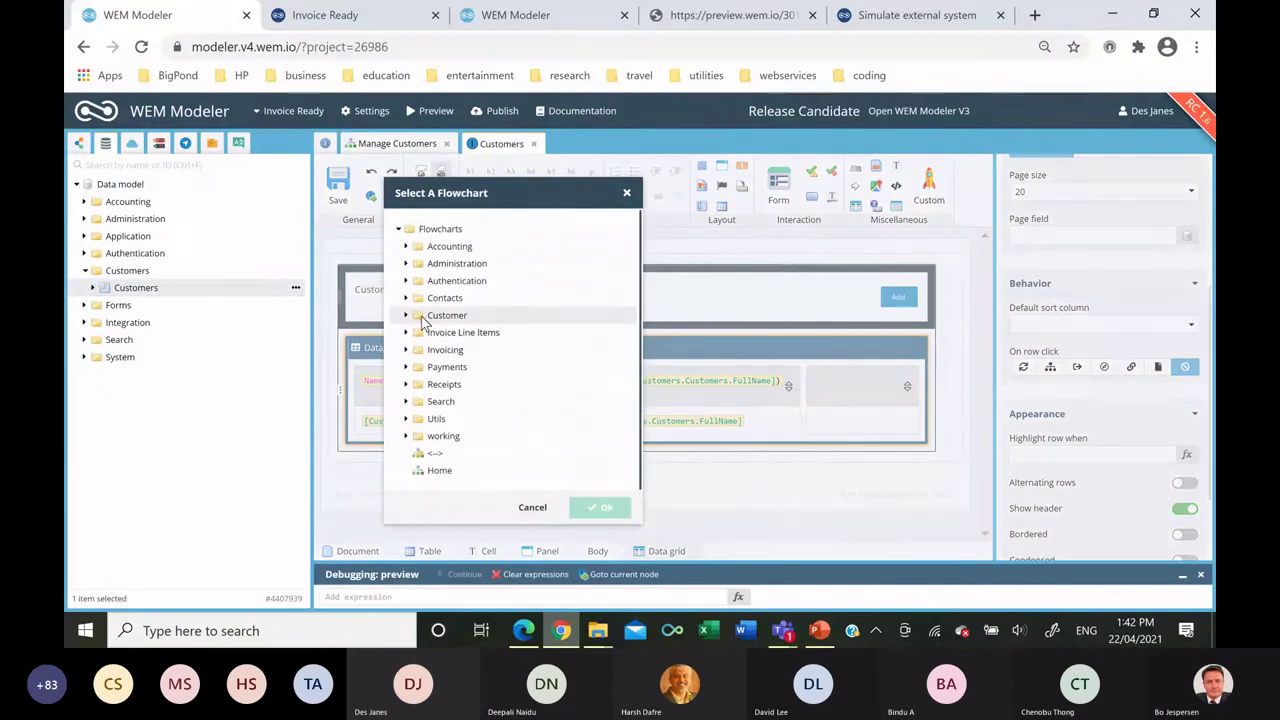
{"action": "left_click", "coordinate": [408, 318]}
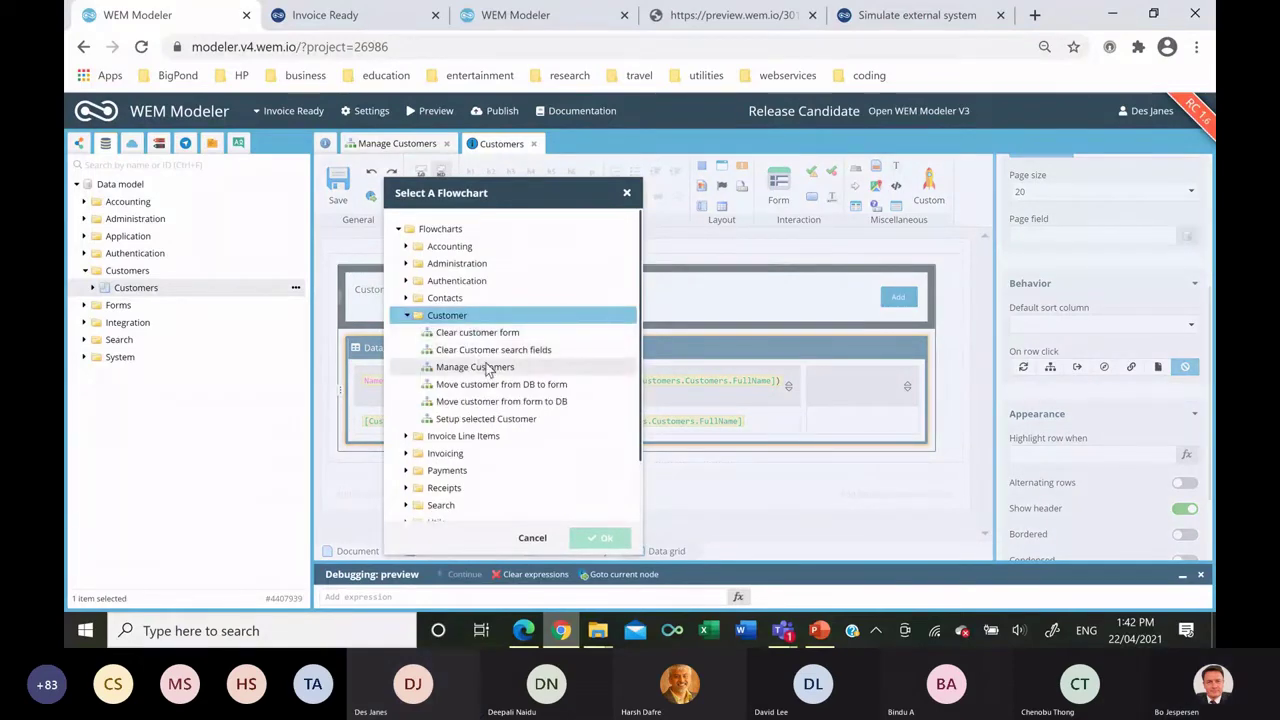
{"action": "left_click", "coordinate": [490, 333]}
{"action": "left_click", "coordinate": [494, 420]}
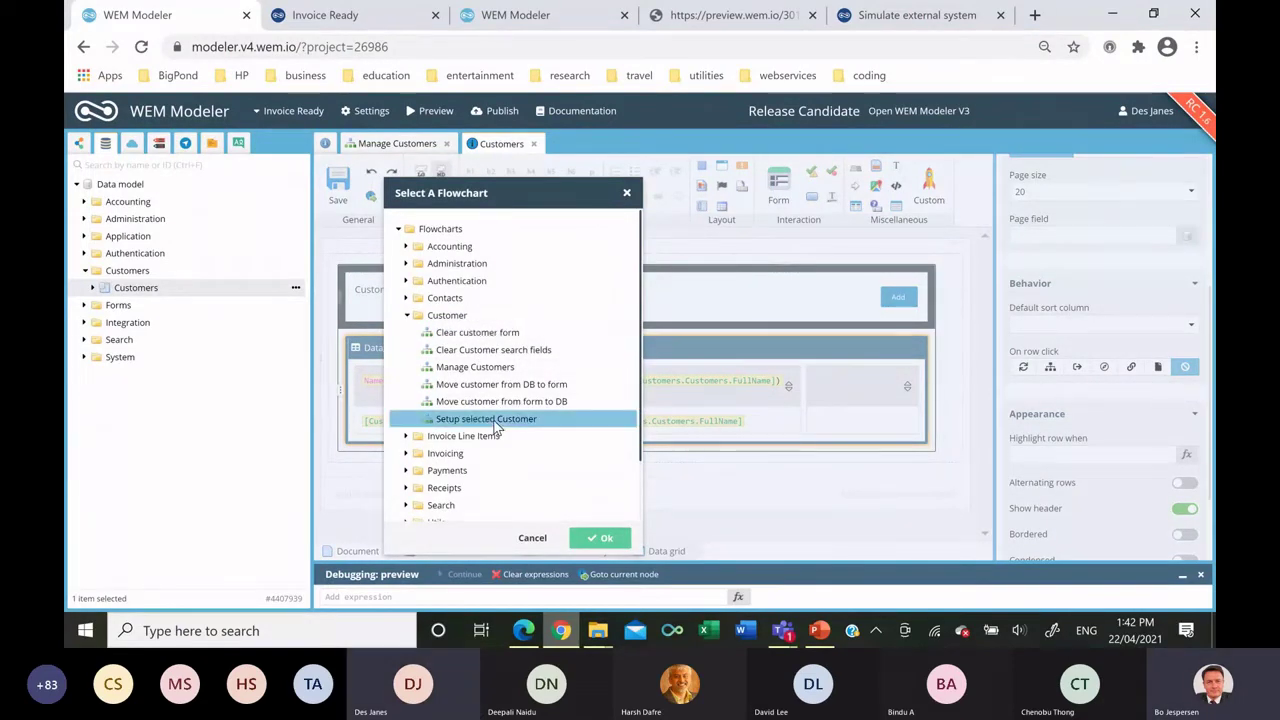
{"action": "double_click", "coordinate": [494, 420]}
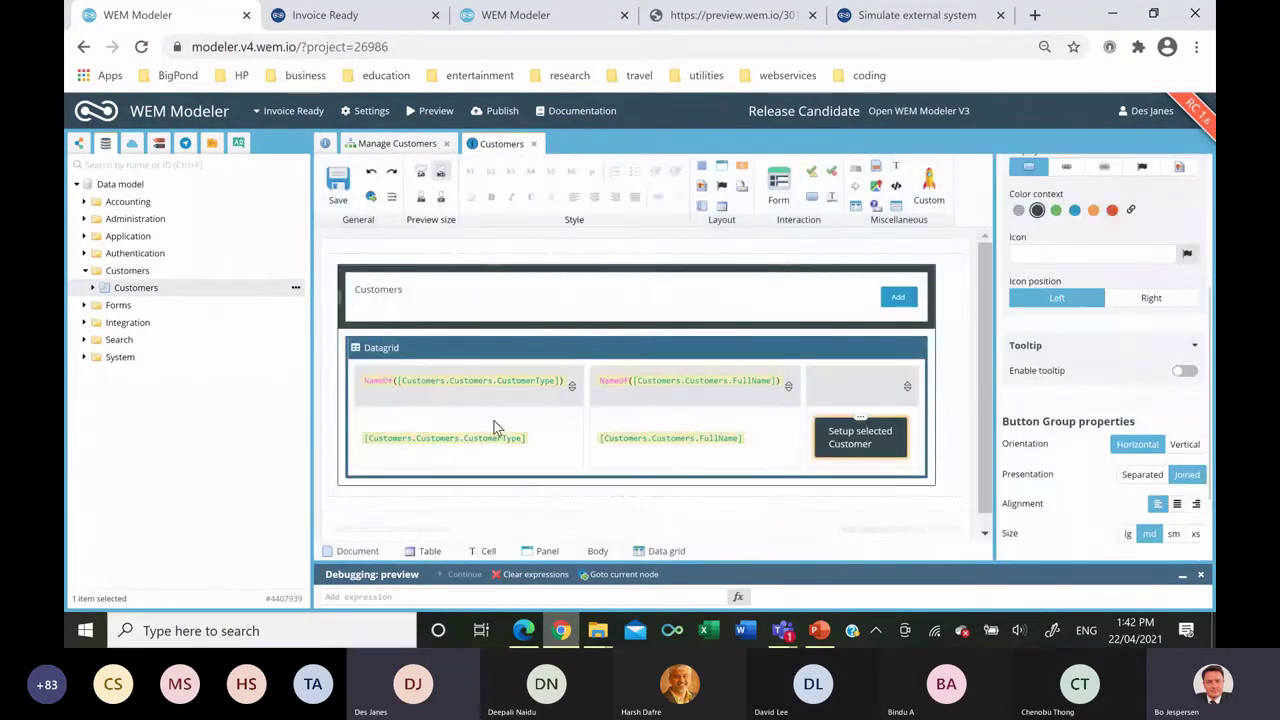
Label the button Edit, right-aligned and extra small (xs).
{"action": "double_click", "coordinate": [855, 450]}
{"action": "key", "text": "ctrl+a"}
{"action": "type", "text": "Edit"}
{"action": "key", "text": "Return"}
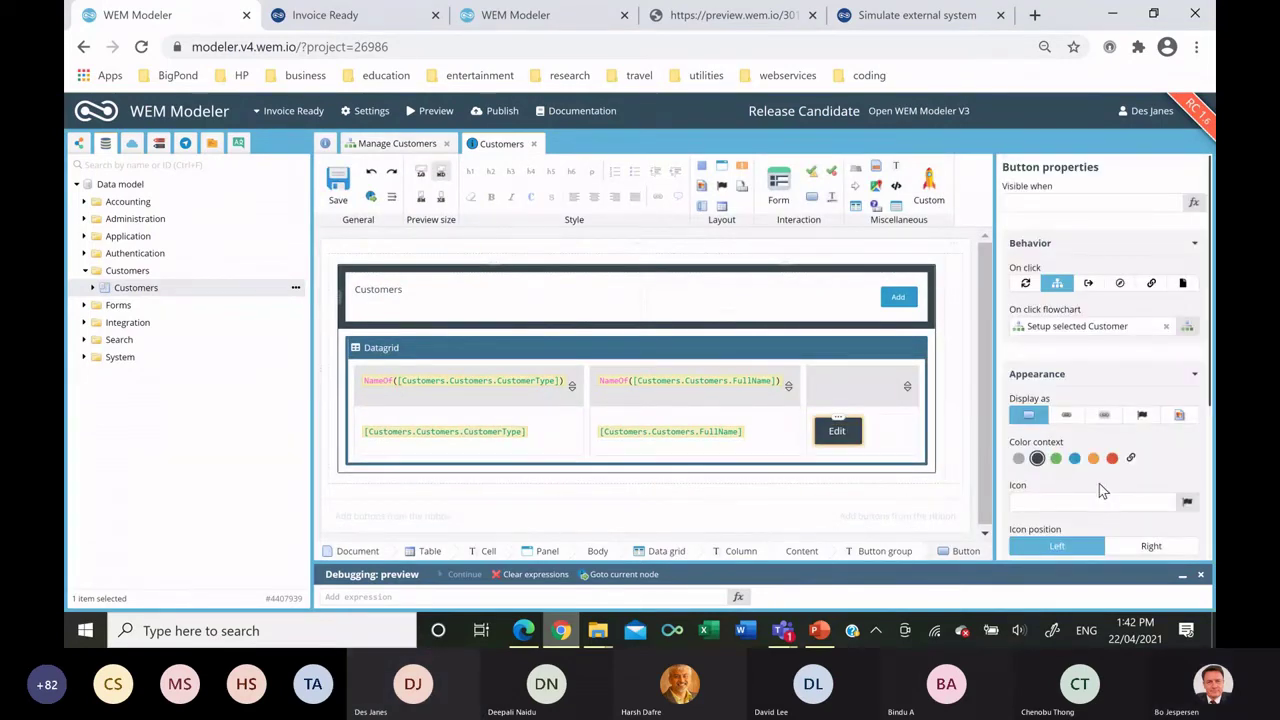
{"action": "scroll", "coordinate": [1099, 483], "scroll_direction": "down", "scroll_amount": 3}
{"action": "left_click", "coordinate": [1196, 503]}
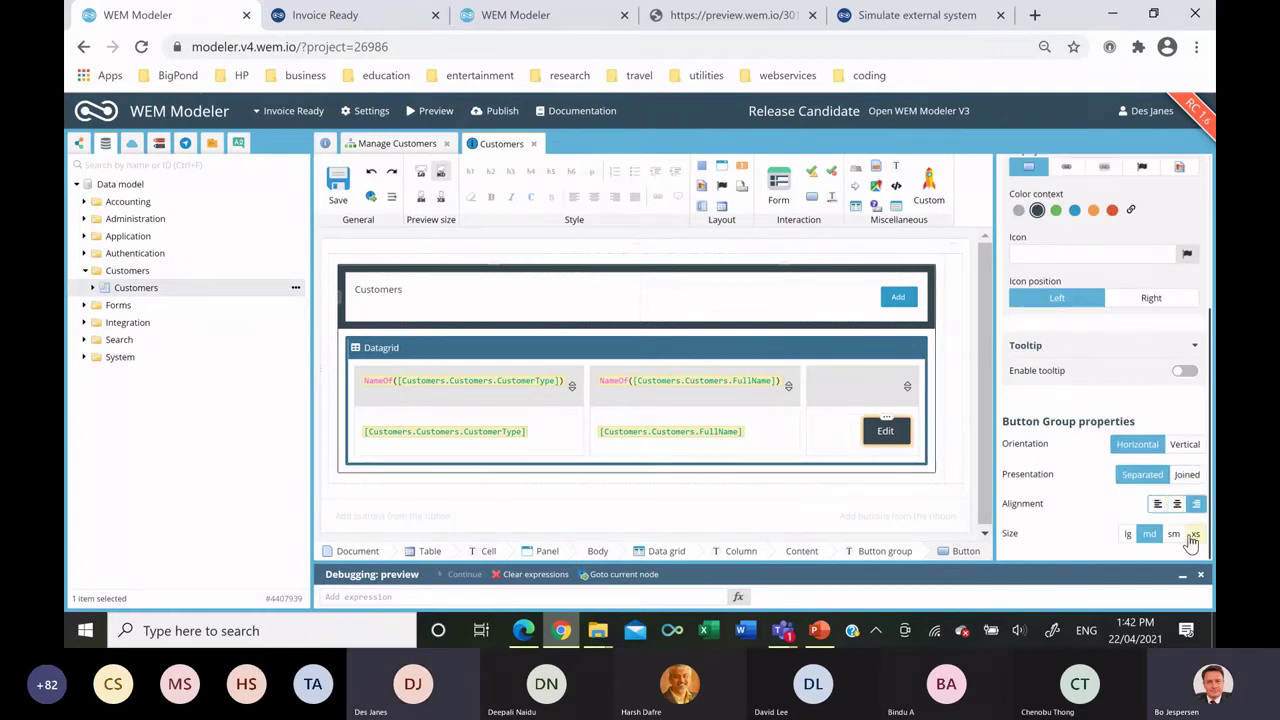
{"action": "left_click", "coordinate": [1193, 534]}
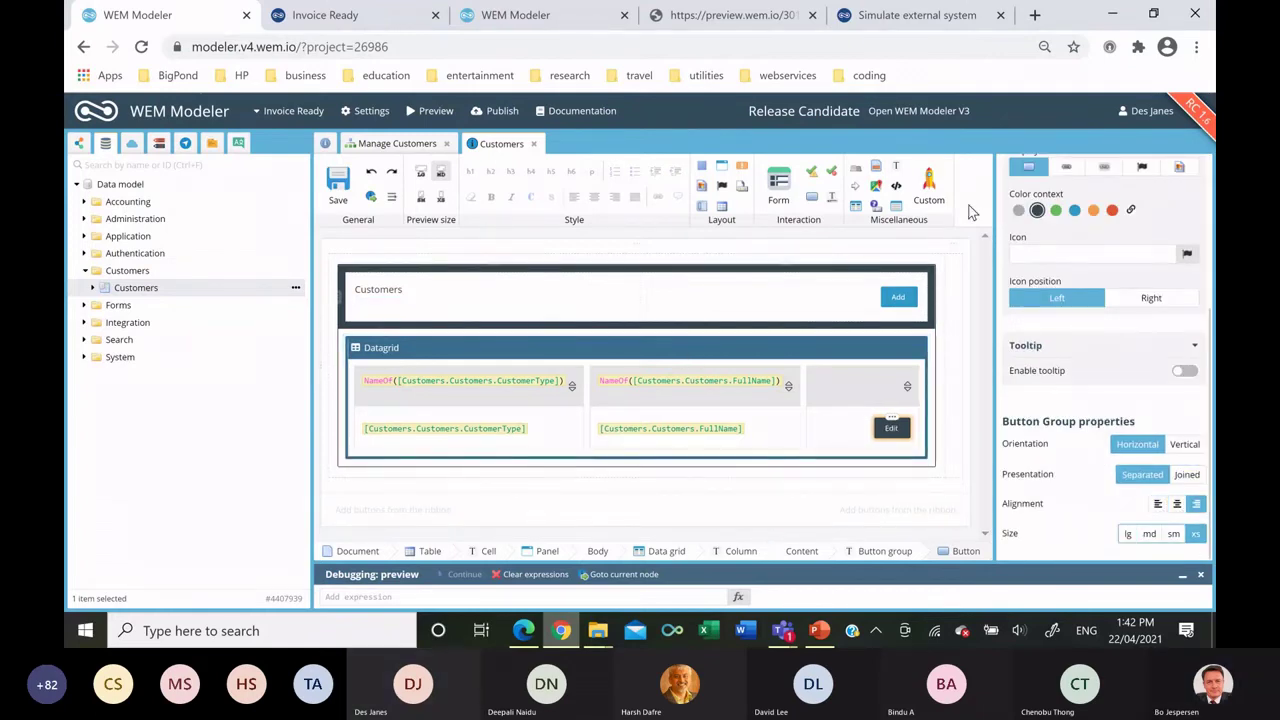
Add a dark panel titled Update customer beside the Customers panel.
{"action": "left_click_drag", "start_coordinate": [733, 171], "coordinate": [957, 274]}
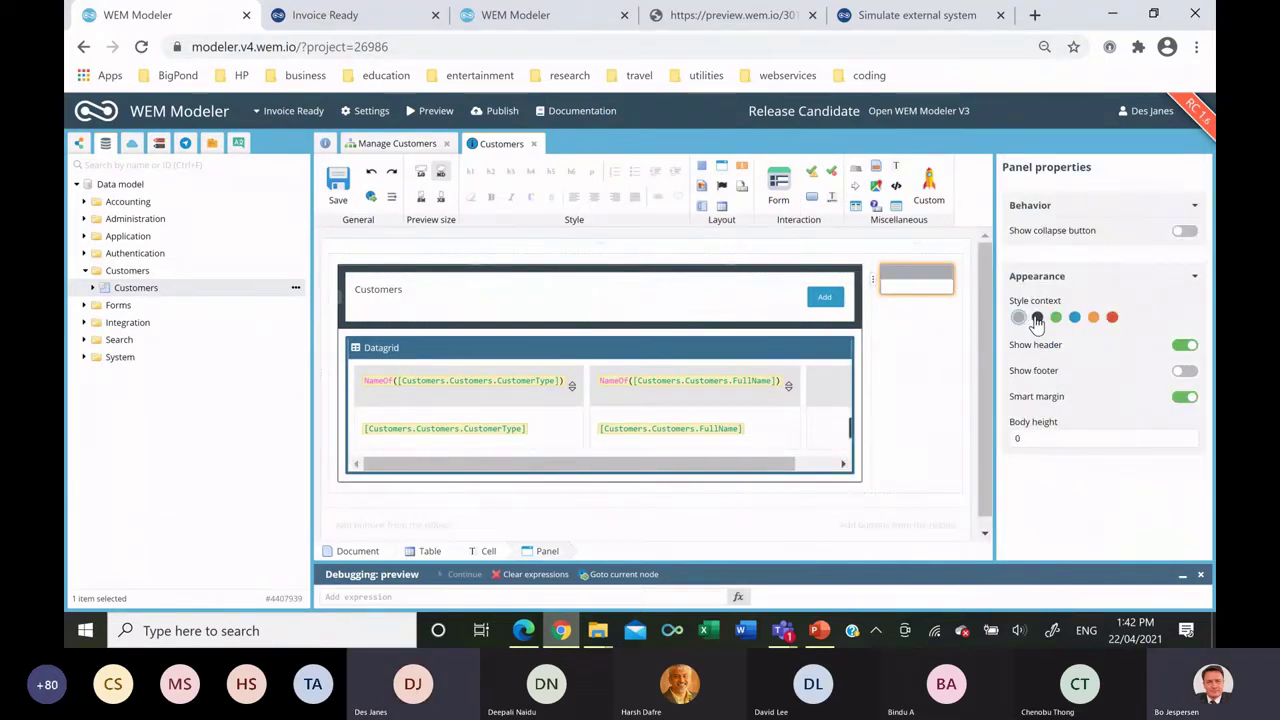
{"action": "left_click", "coordinate": [1037, 318]}
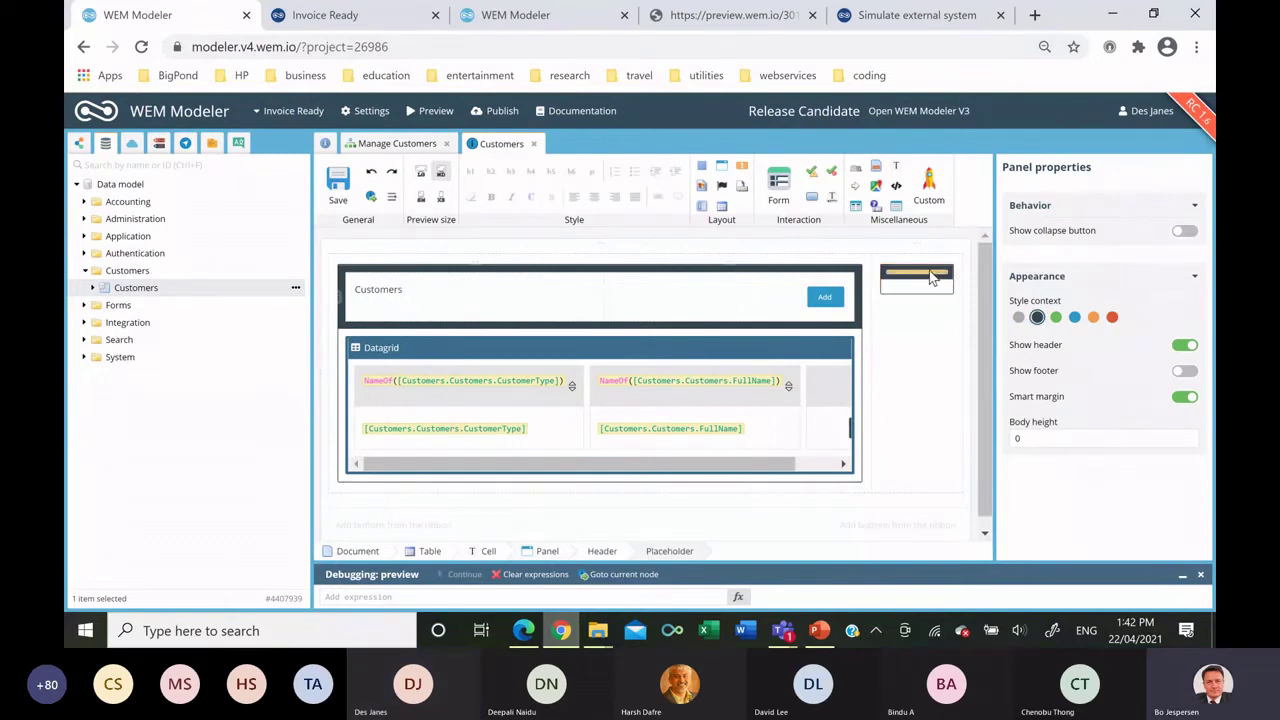
{"action": "left_click", "coordinate": [931, 277]}
{"action": "type", "text": "Update customer"}
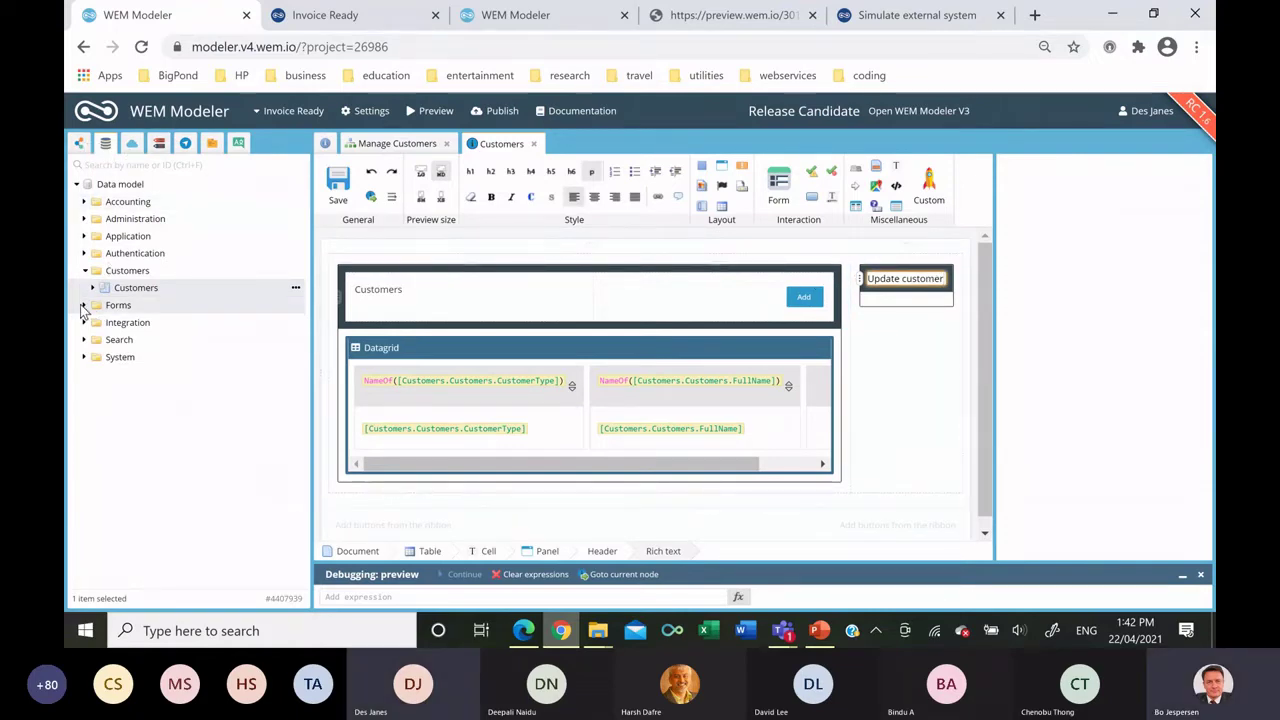
Generate a form in the panel from all Customer Form fields.
{"action": "left_click", "coordinate": [84, 306]}
{"action": "left_click_drag", "start_coordinate": [152, 360], "coordinate": [897, 310]}
{"action": "left_click", "coordinate": [924, 309]}
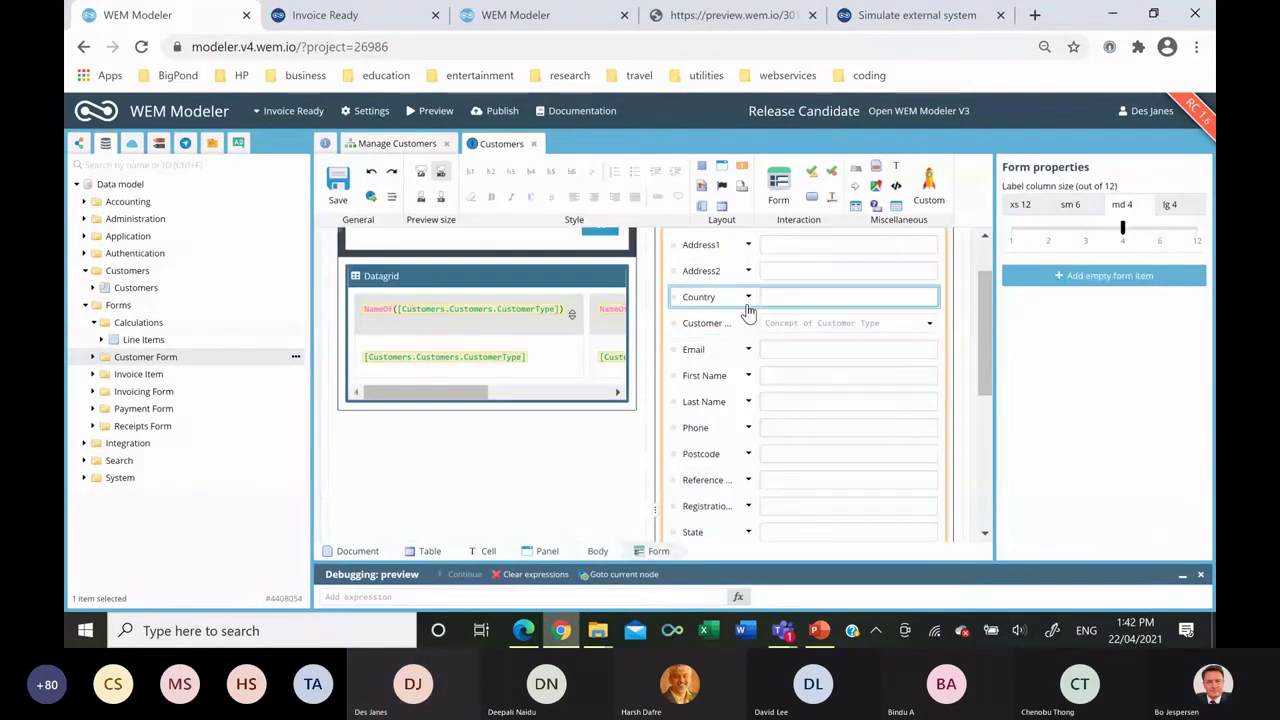
{"action": "scroll", "coordinate": [740, 320], "scroll_direction": "up", "scroll_amount": 1}
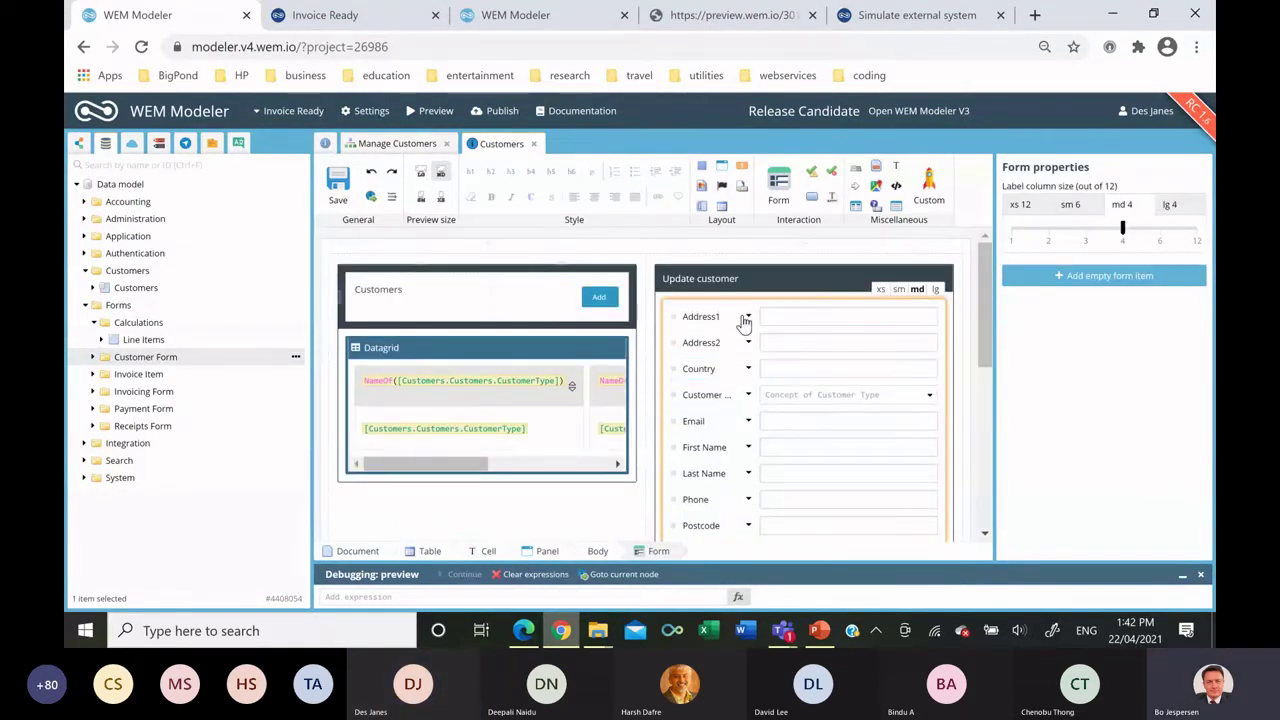
{"action": "left_click", "coordinate": [680, 399]}
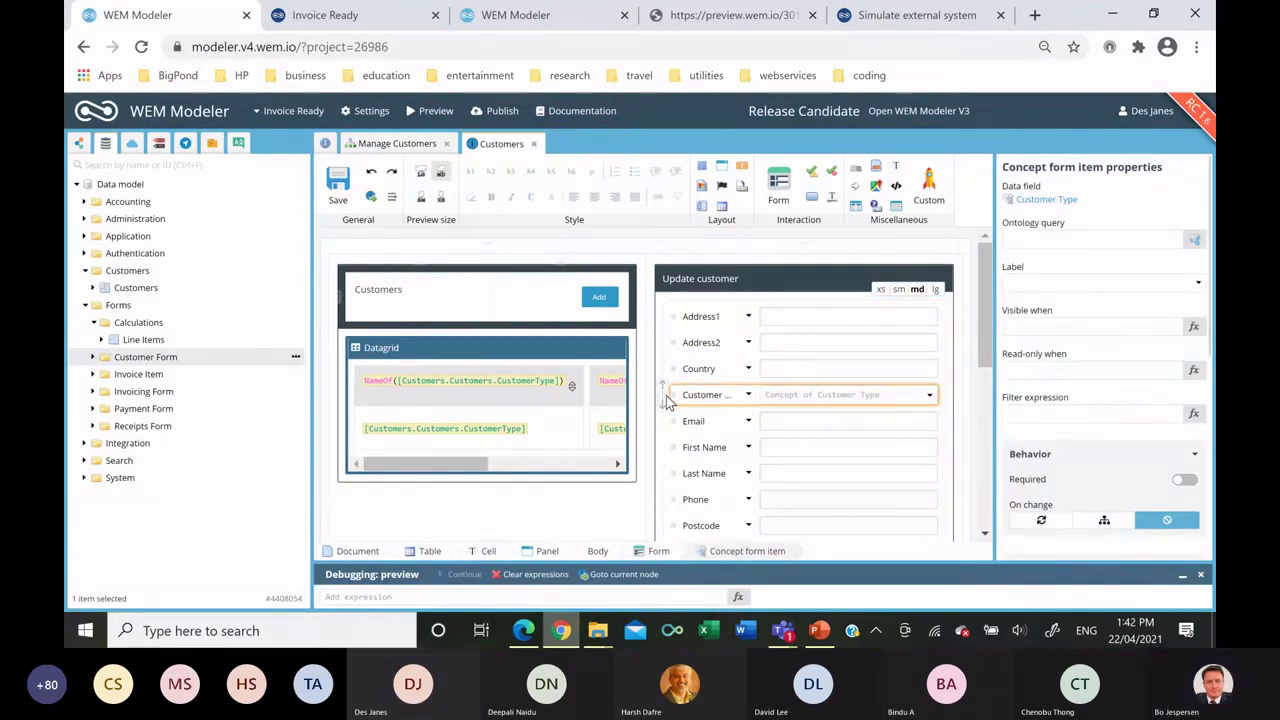
Move Customer Type, First Name and Last Name to the form's top, then duplicate First Name.
{"action": "left_click_drag", "start_coordinate": [666, 399], "coordinate": [665, 312]}
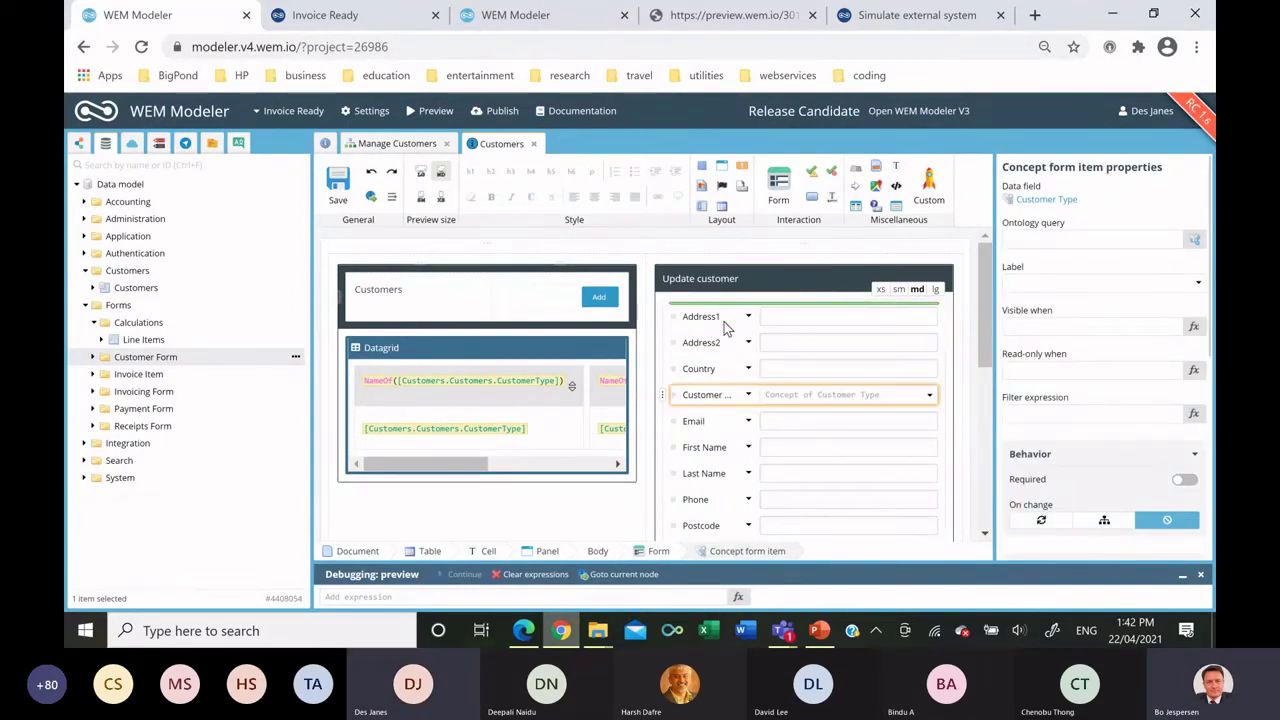
{"action": "left_click", "coordinate": [664, 447]}
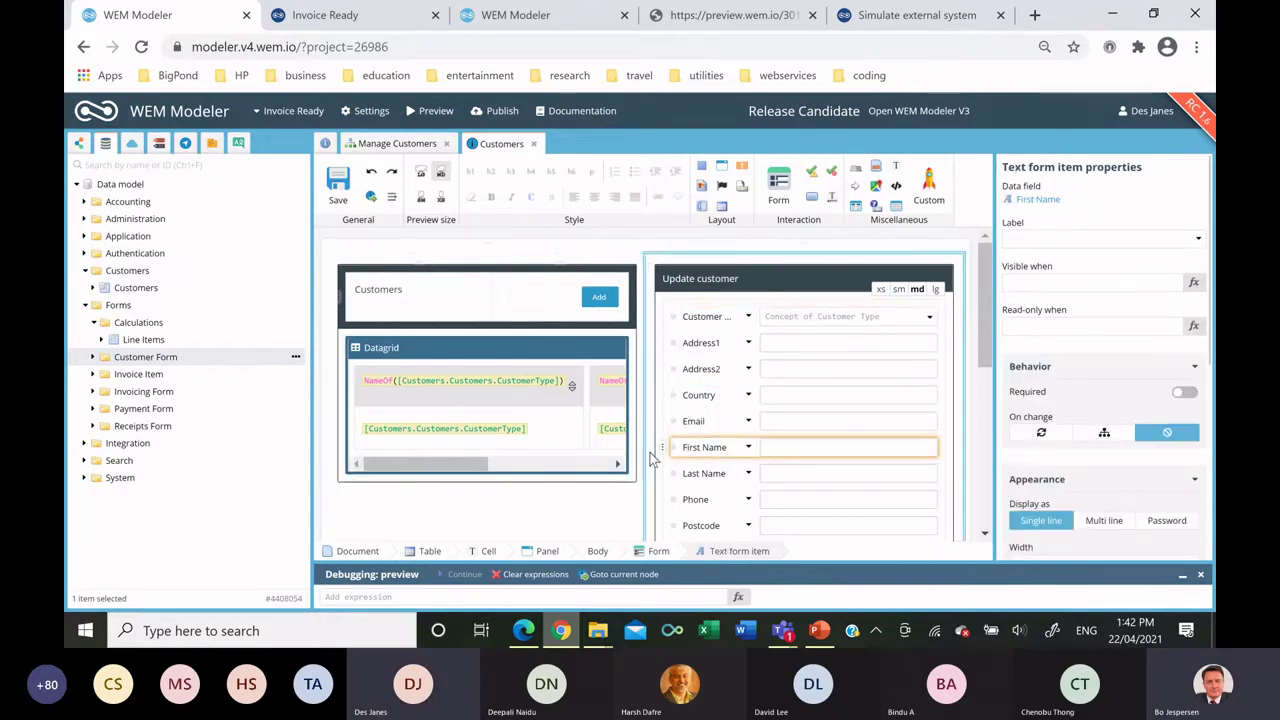
{"action": "left_click_drag", "start_coordinate": [662, 447], "coordinate": [665, 342]}
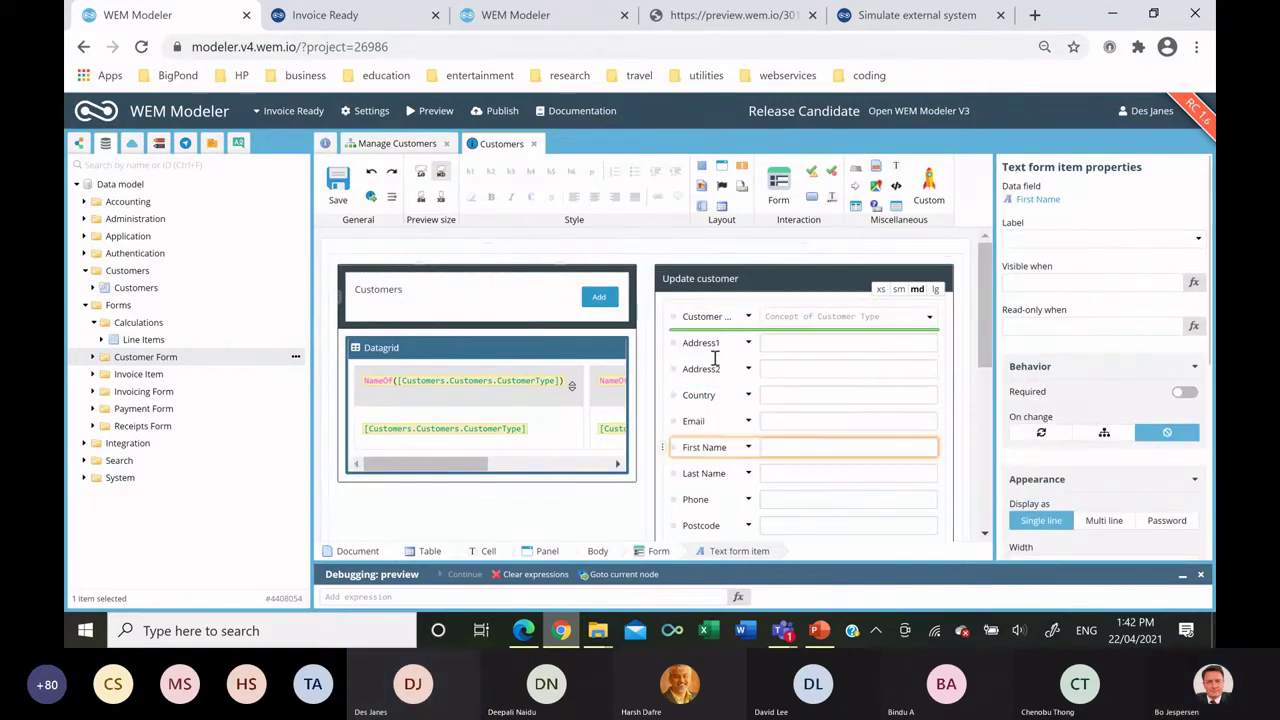
{"action": "left_click", "coordinate": [665, 474]}
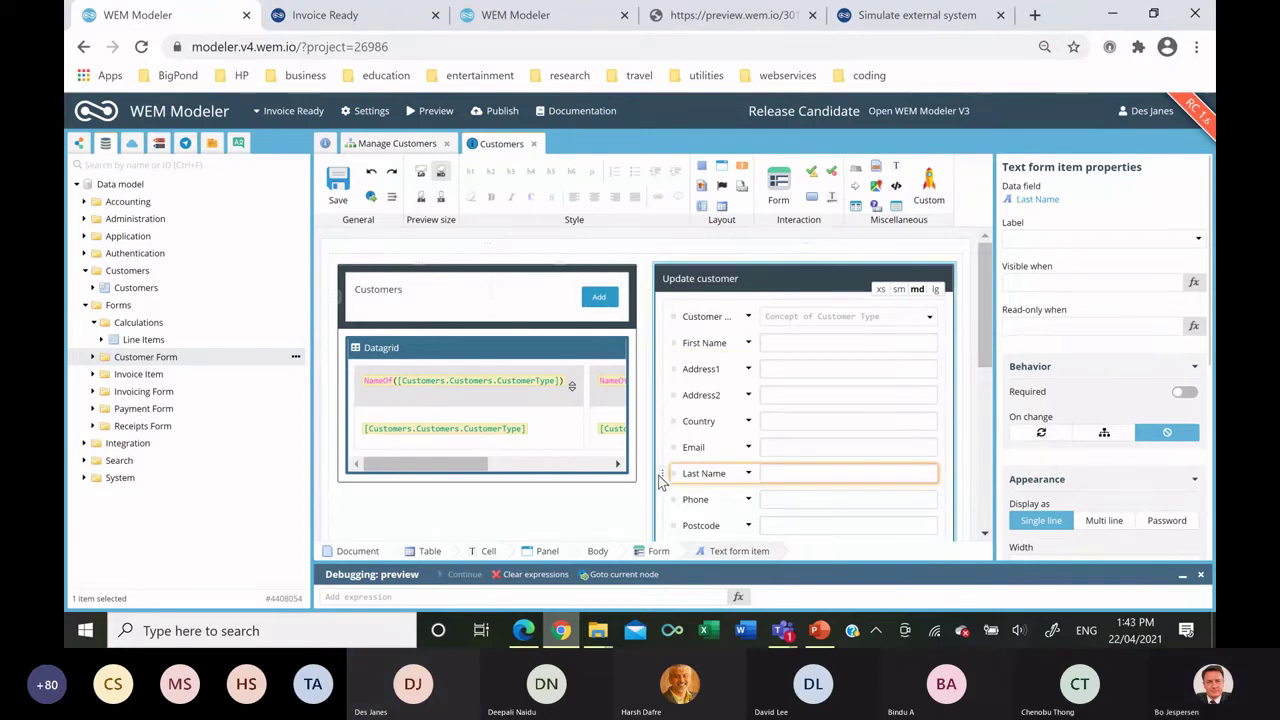
{"action": "left_click_drag", "start_coordinate": [672, 483], "coordinate": [703, 356]}
{"action": "left_click", "coordinate": [697, 343]}
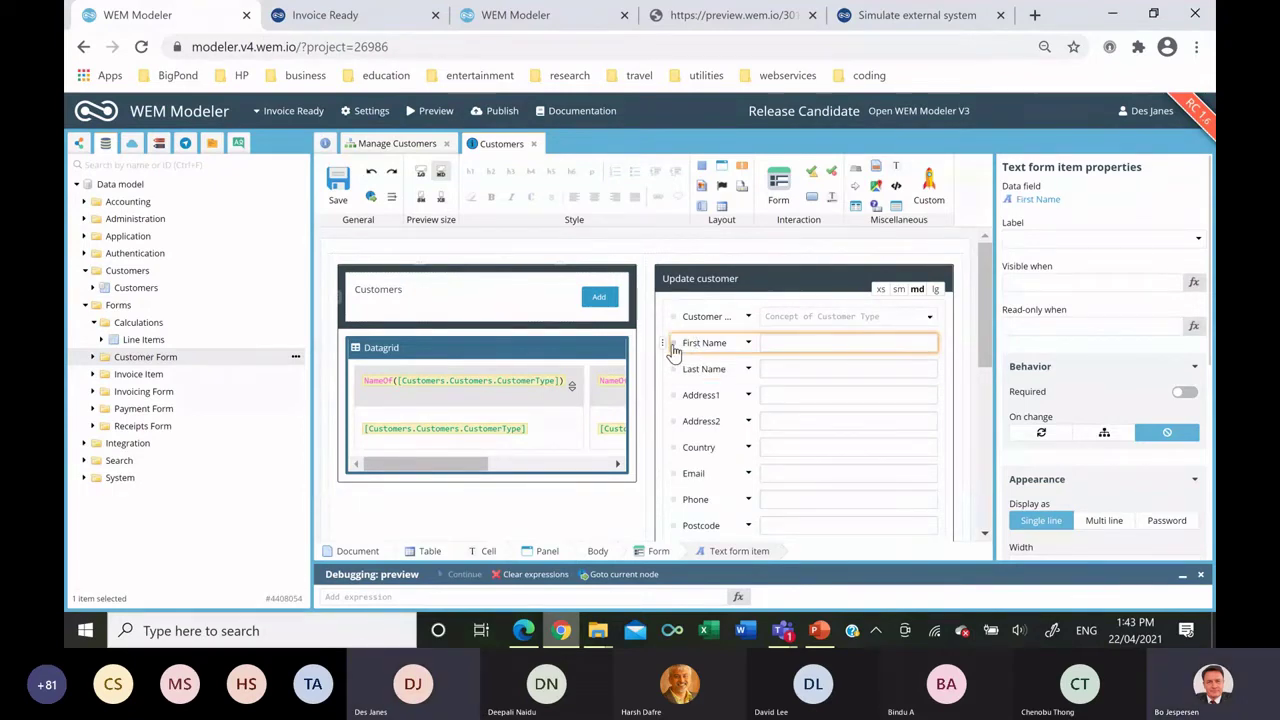
{"action": "left_click_drag", "start_coordinate": [660, 341], "coordinate": [694, 342]}
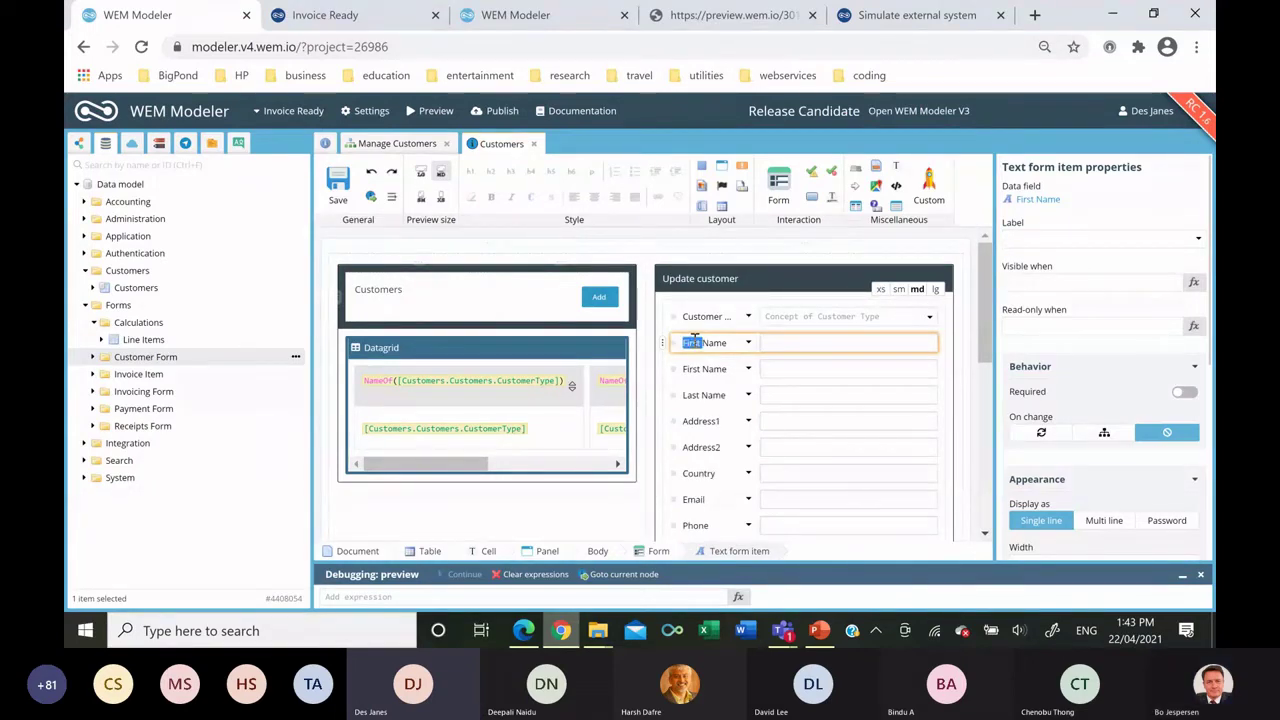
Label the copy Company Name, visible when [Forms.CustomerForm.CustomerType]='Customer Type'.'Company'.
{"action": "type", "text": "y Na"}
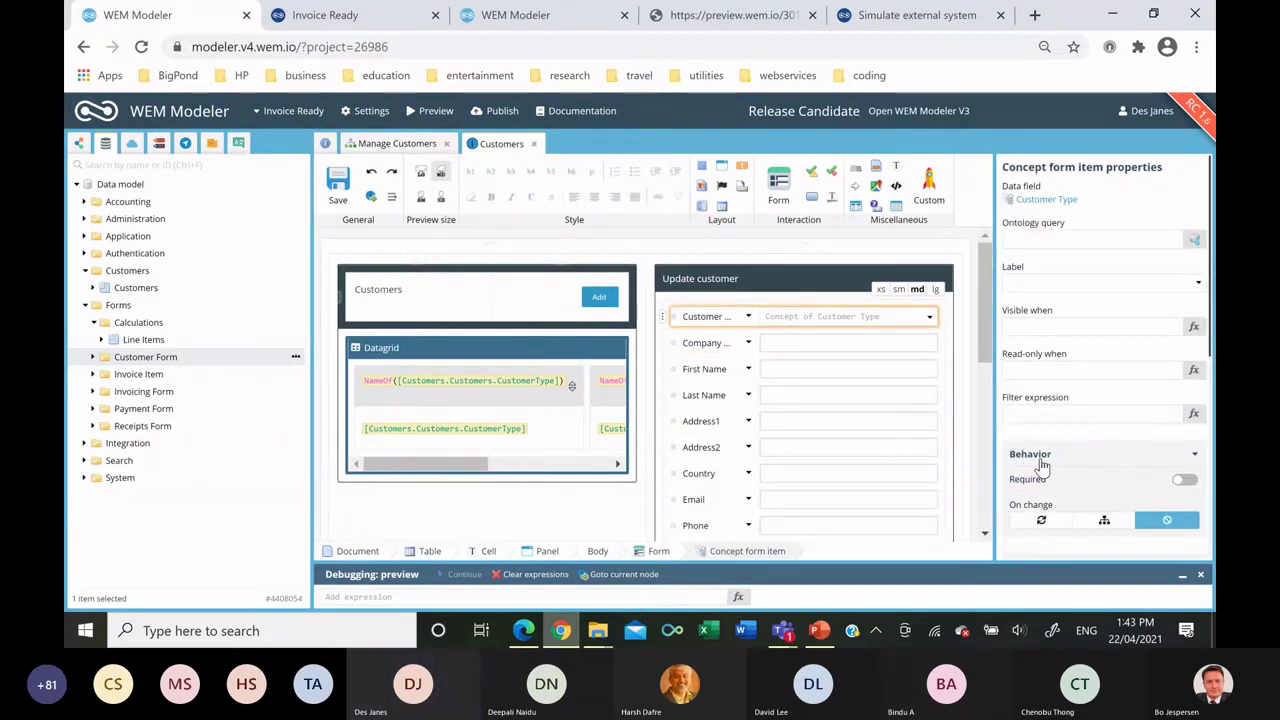
{"action": "left_click", "coordinate": [857, 343]}
{"action": "left_click", "coordinate": [1193, 283]}
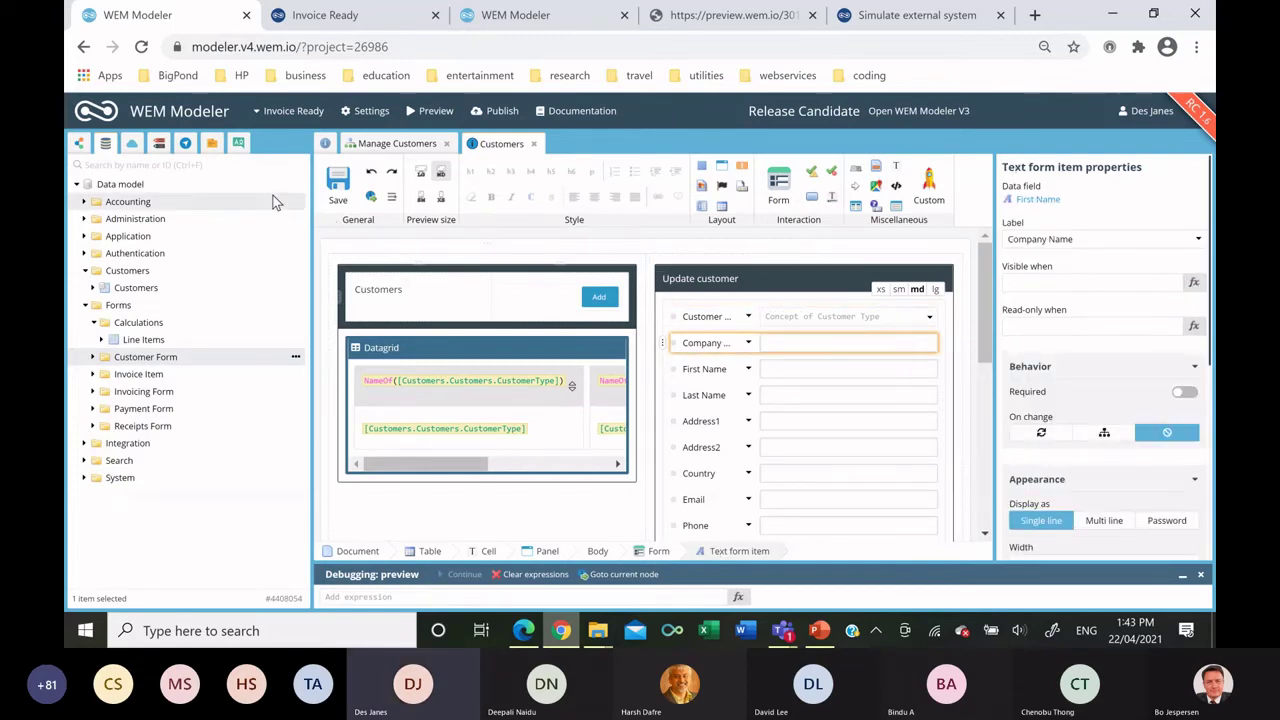
{"action": "left_click", "coordinate": [94, 359]}
{"action": "left_click_drag", "start_coordinate": [150, 390], "coordinate": [447, 377]}
{"action": "type", "text": "="}
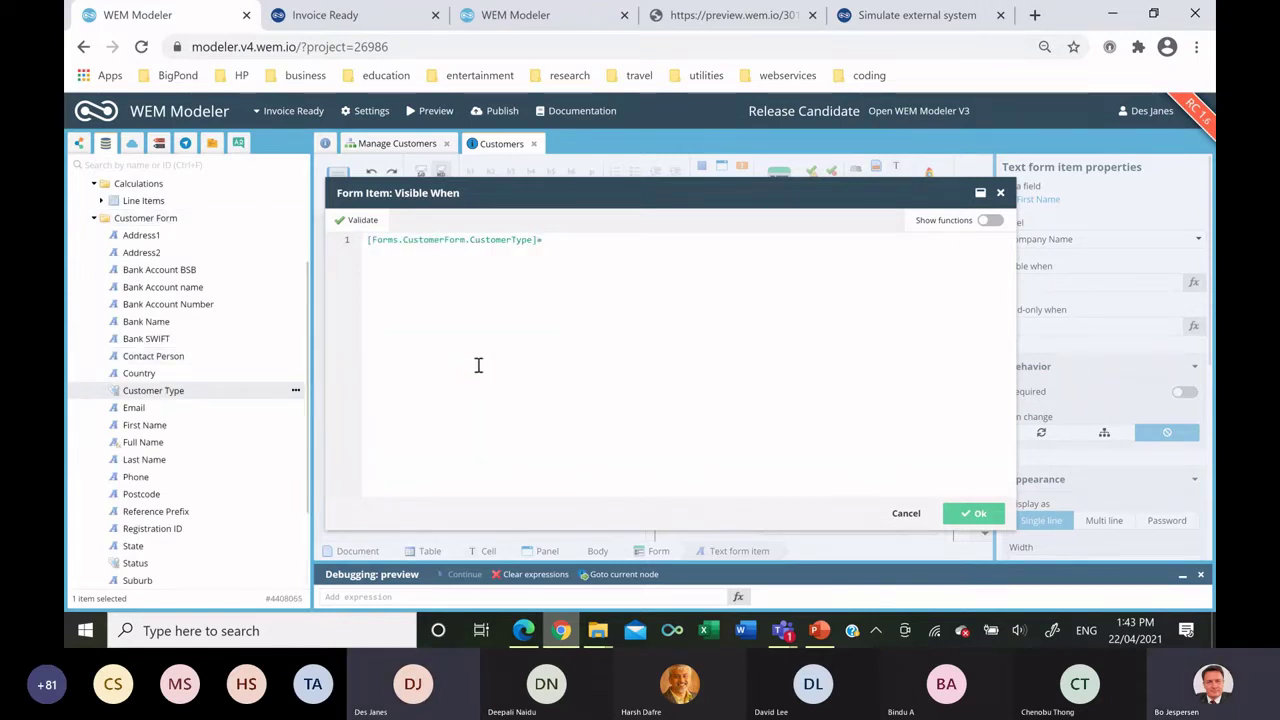
{"action": "left_click", "coordinate": [162, 145]}
{"action": "left_click_drag", "start_coordinate": [133, 253], "coordinate": [343, 234]}
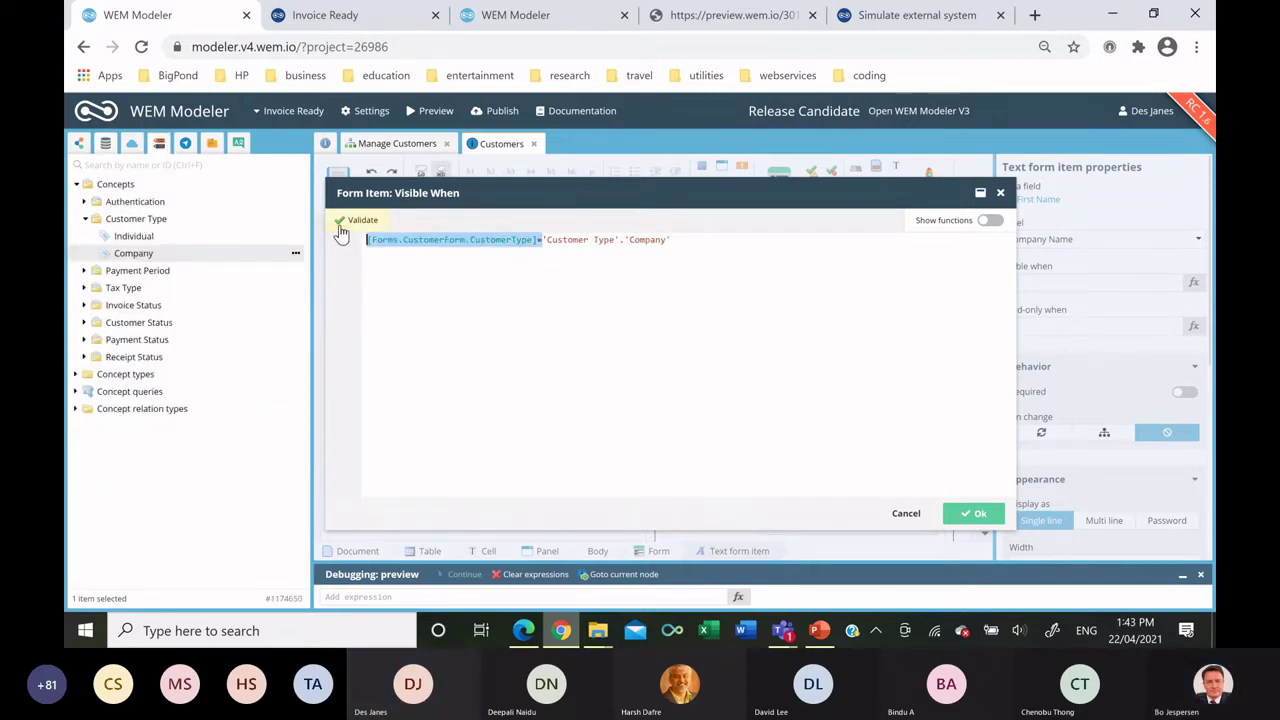
{"action": "left_click", "coordinate": [978, 514]}
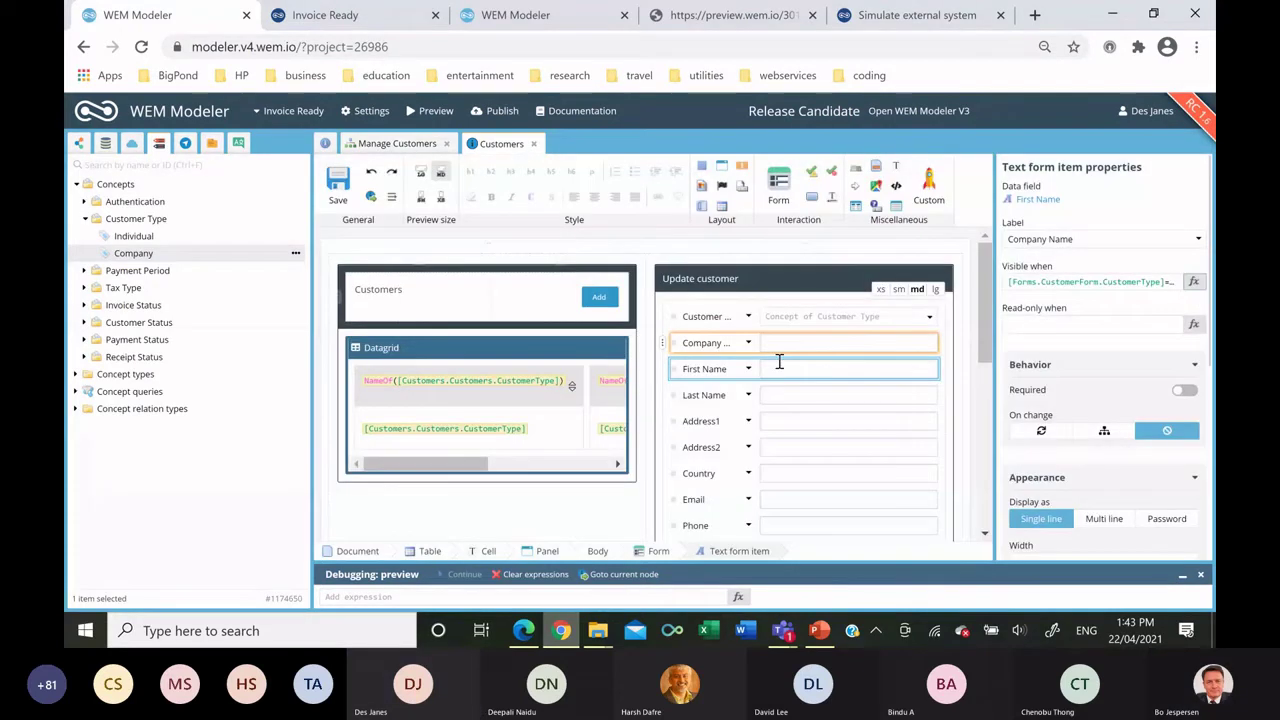
Make First Name visible only when the customer type is Individual.
{"action": "left_click", "coordinate": [737, 372]}
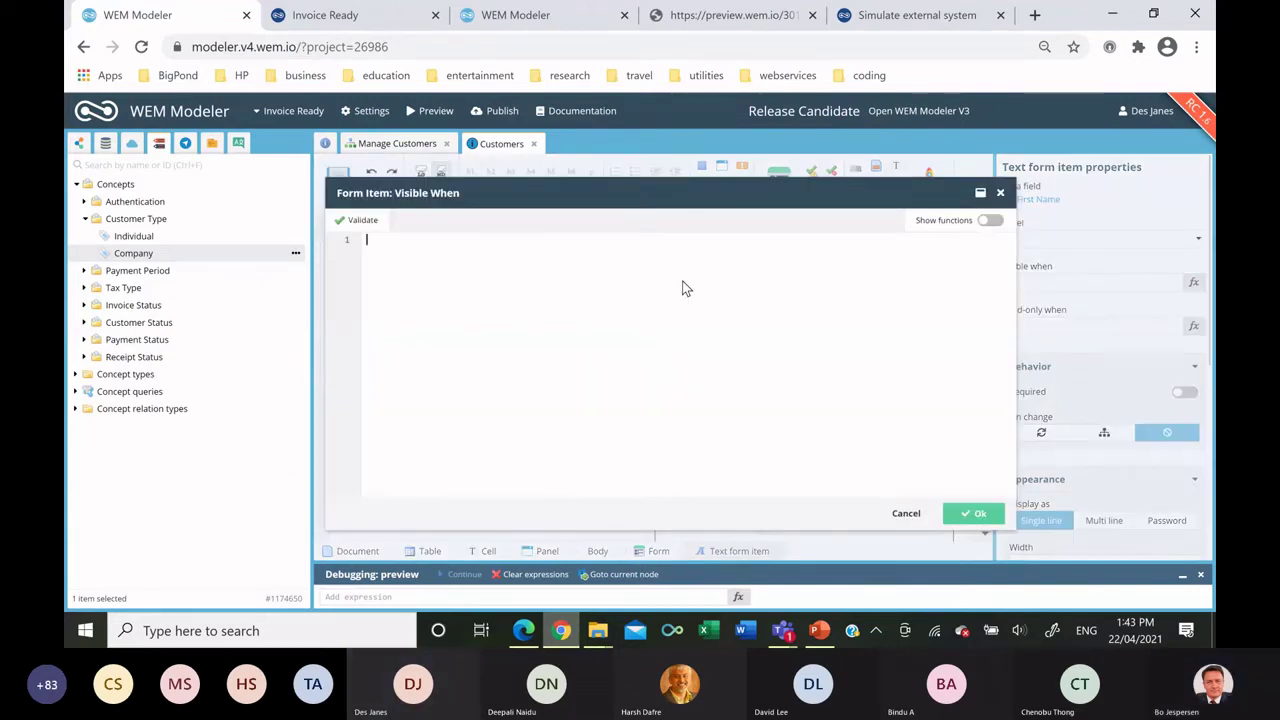
{"action": "type", "text": "[Forms.CustomerForm.CustomerType]="}
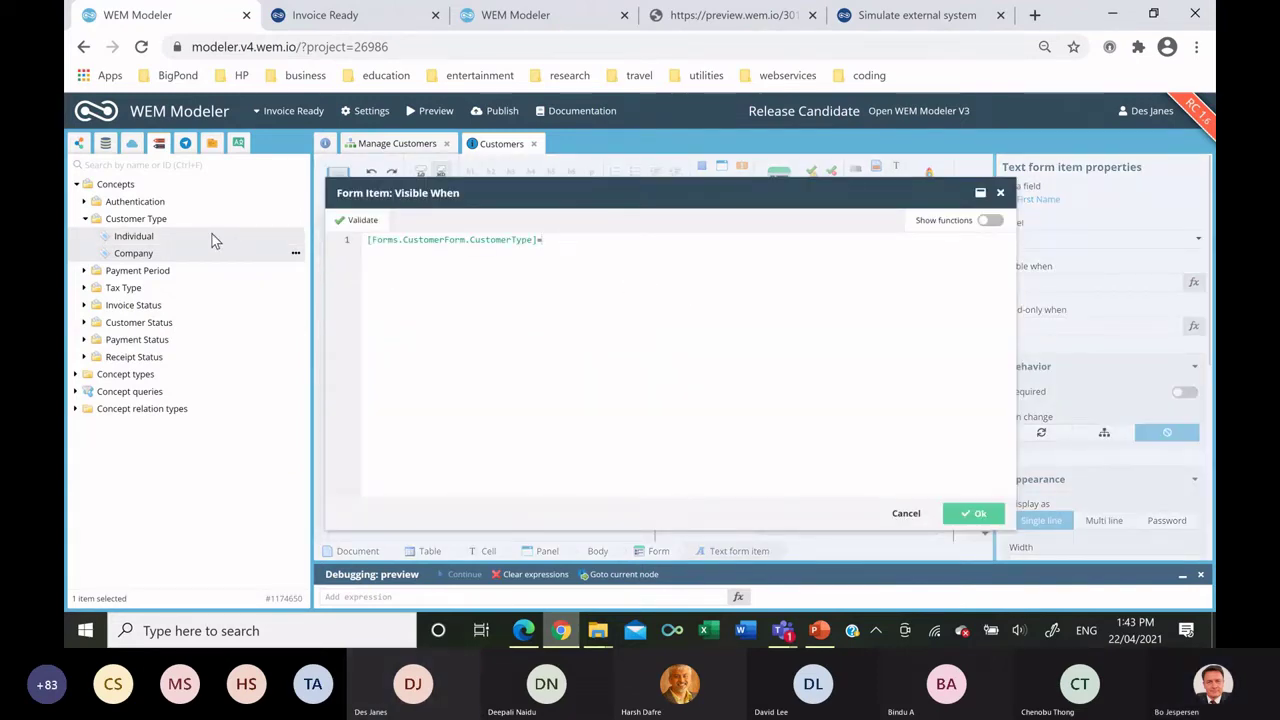
{"action": "left_click_drag", "start_coordinate": [212, 240], "coordinate": [671, 300]}
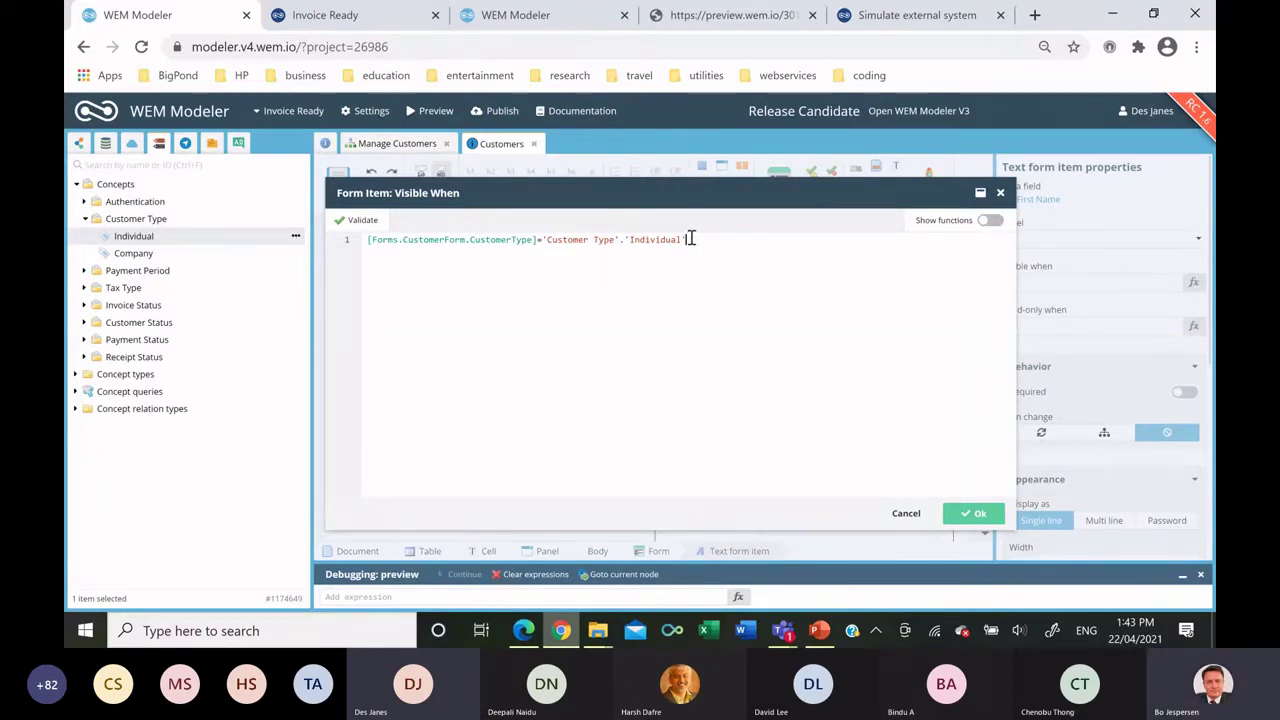
{"action": "left_click_drag", "start_coordinate": [690, 239], "coordinate": [364, 240]}
{"action": "key", "text": "ctrl+c"}
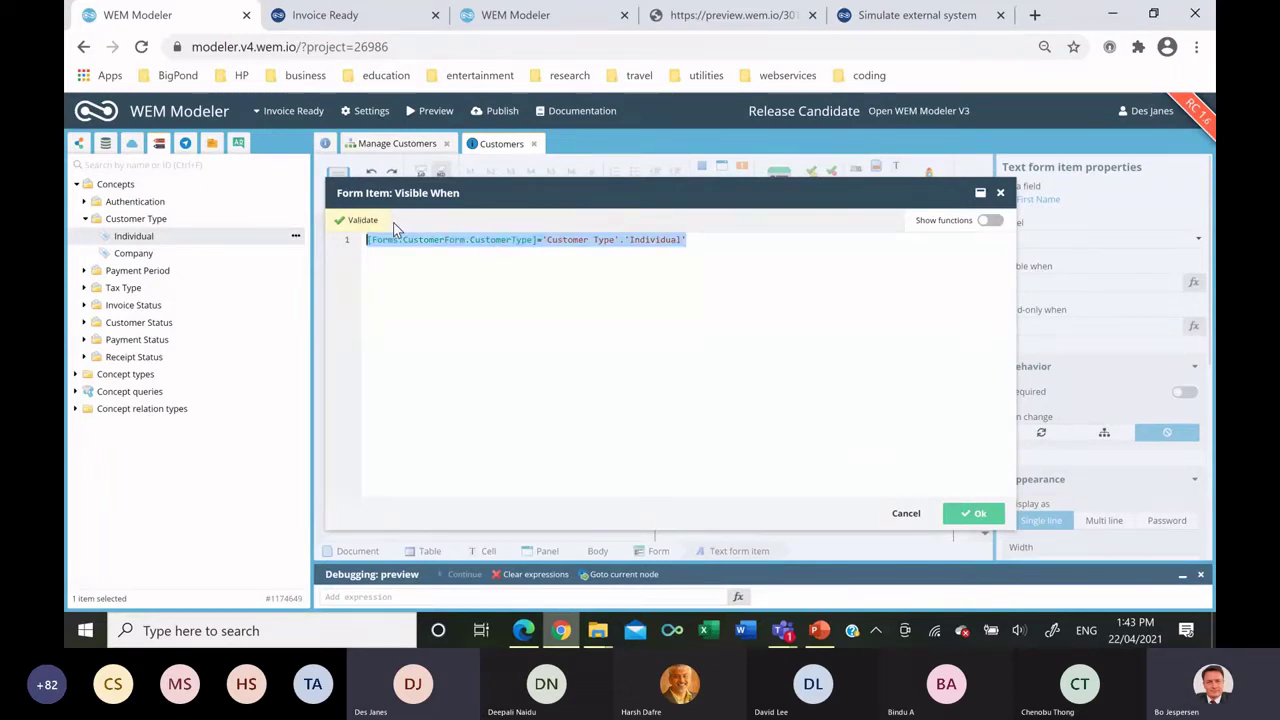
{"action": "left_click", "coordinate": [972, 515]}
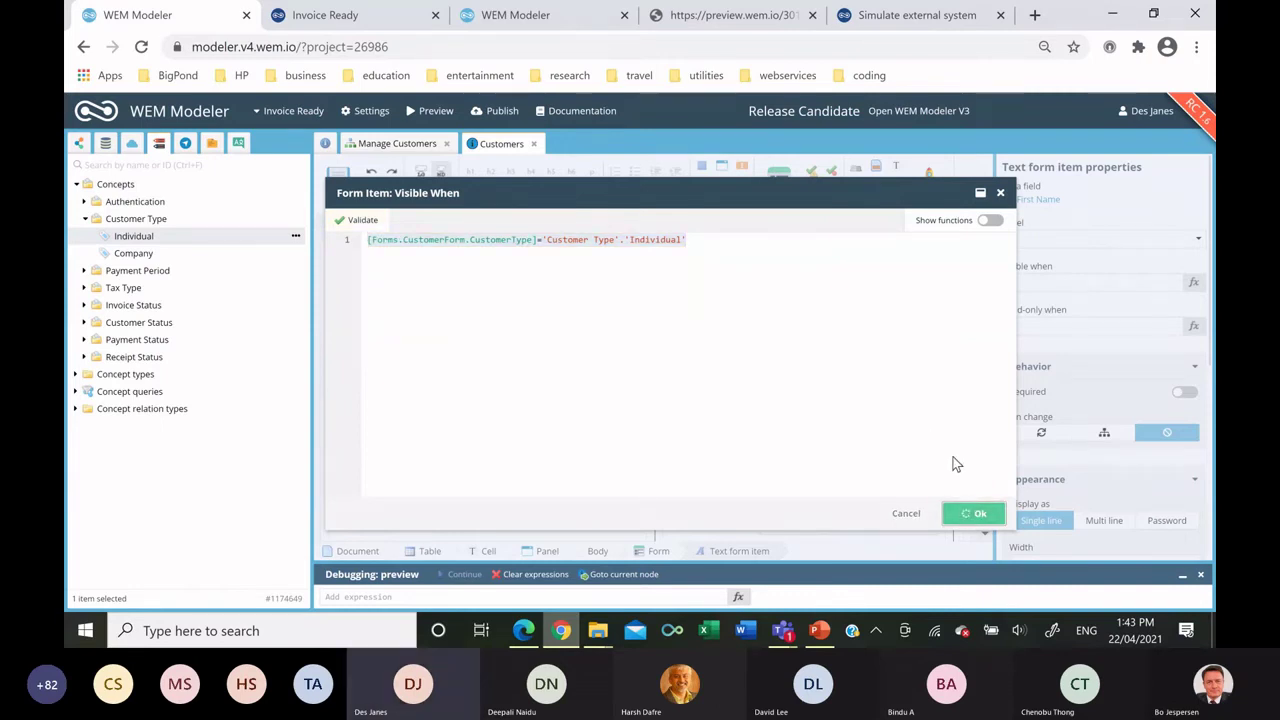
Give Last Name the same Individual-only visibility condition.
{"action": "left_click", "coordinate": [821, 399]}
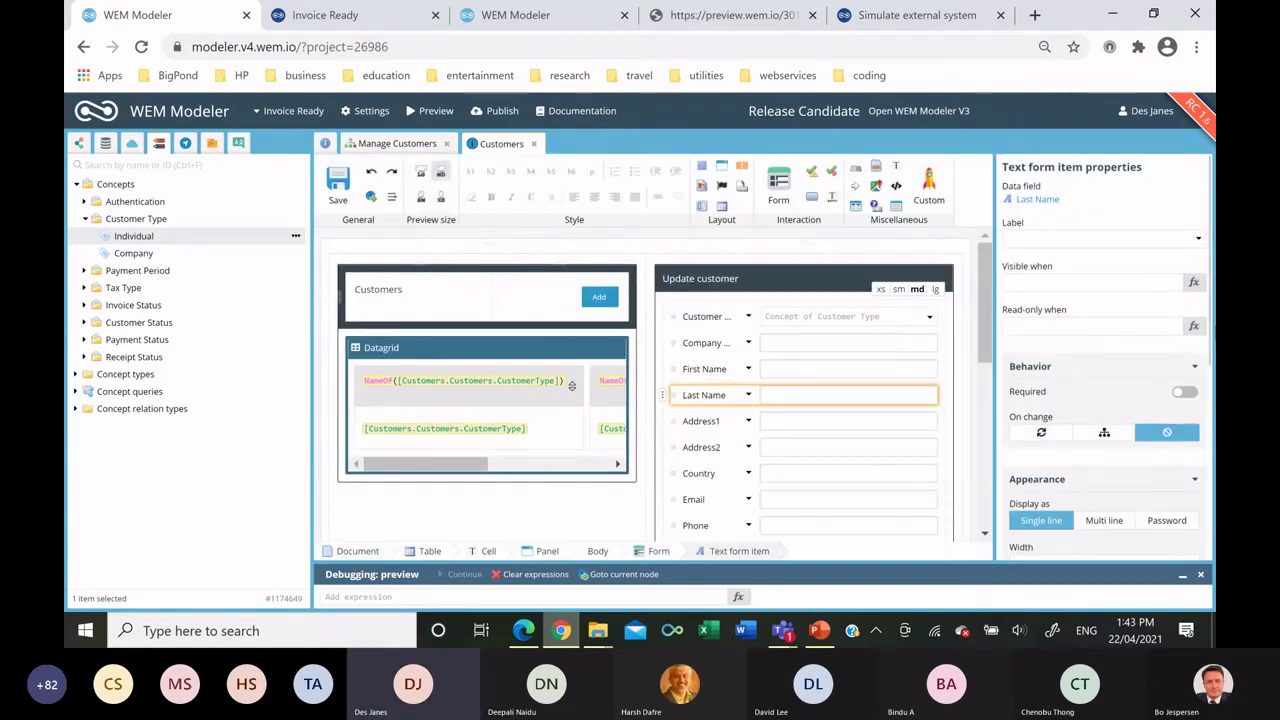
{"action": "key", "text": "ctrl+v"}
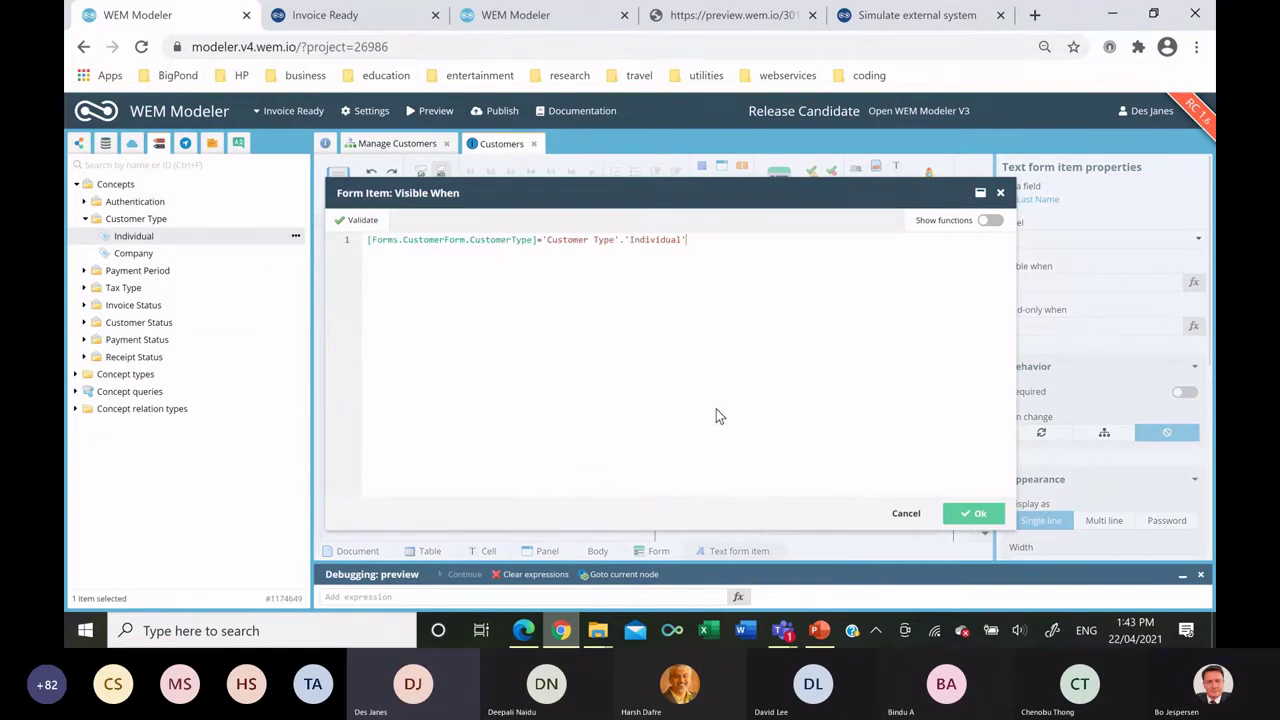
{"action": "left_click", "coordinate": [972, 513]}
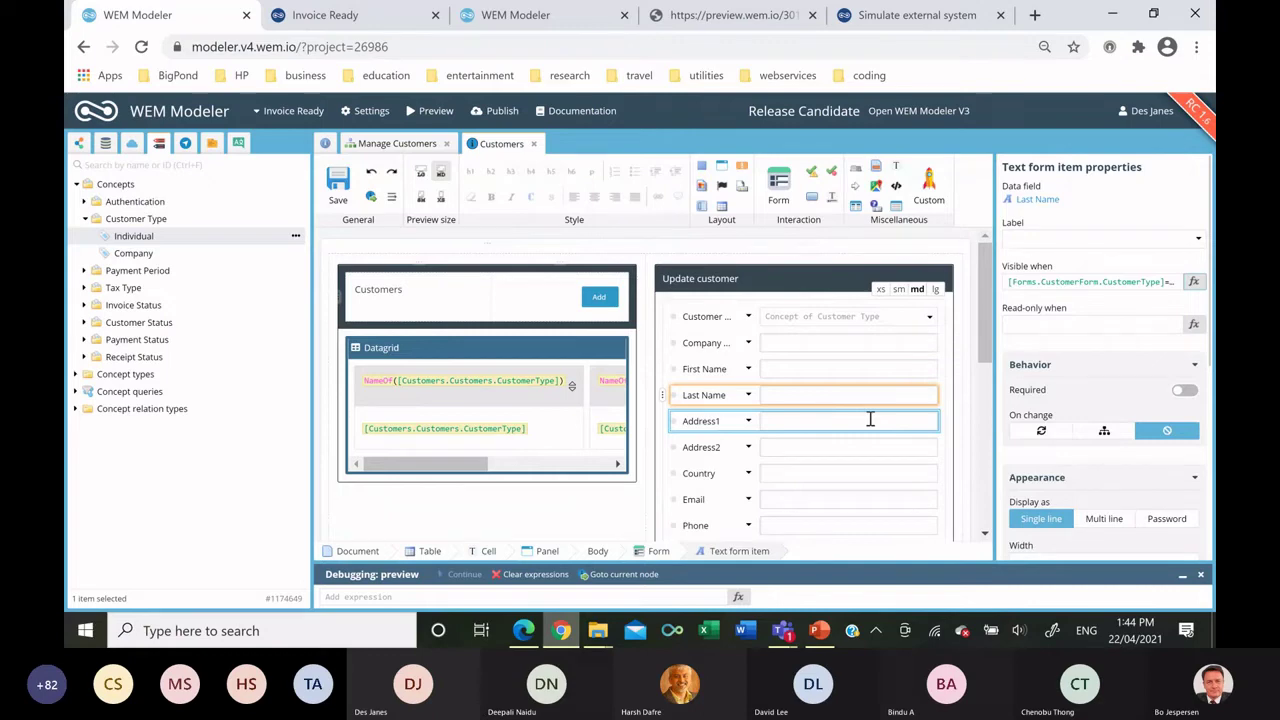
Add a Cancel button at the form's bottom that runs Clear customer form.
{"action": "scroll", "coordinate": [870, 419], "scroll_direction": "down", "scroll_amount": 5}
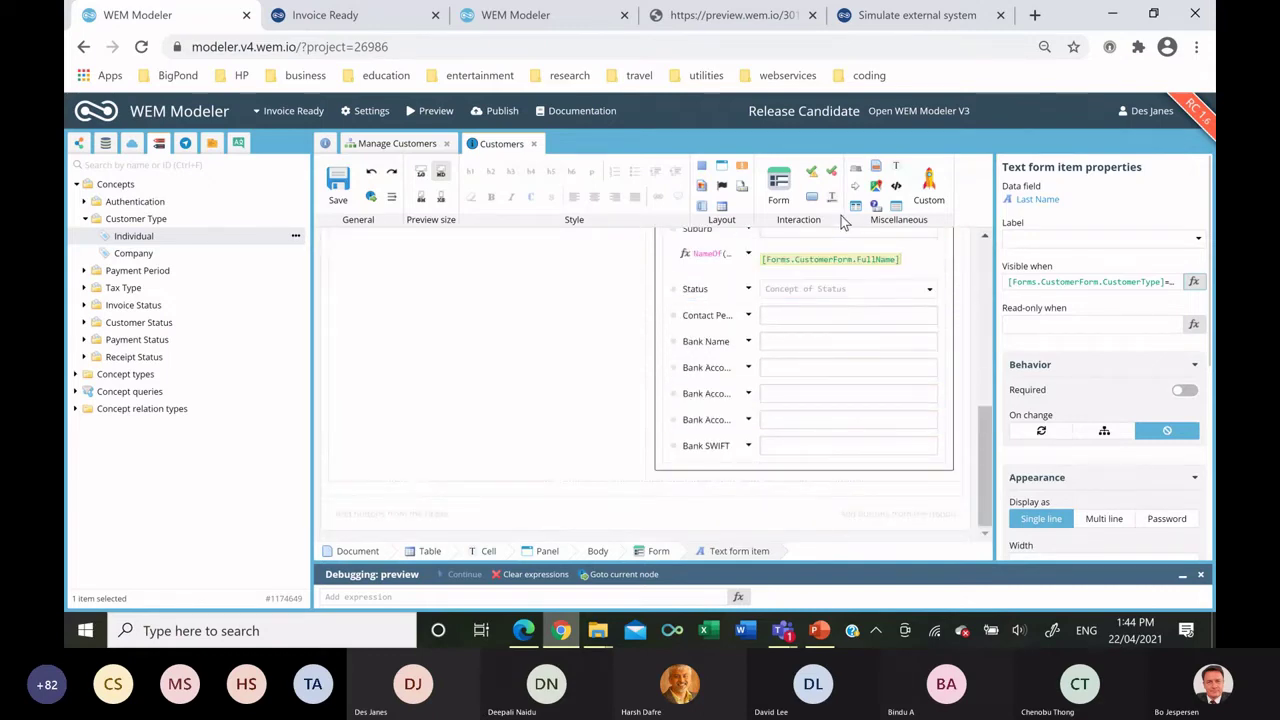
{"action": "left_click_drag", "start_coordinate": [817, 197], "coordinate": [828, 478]}
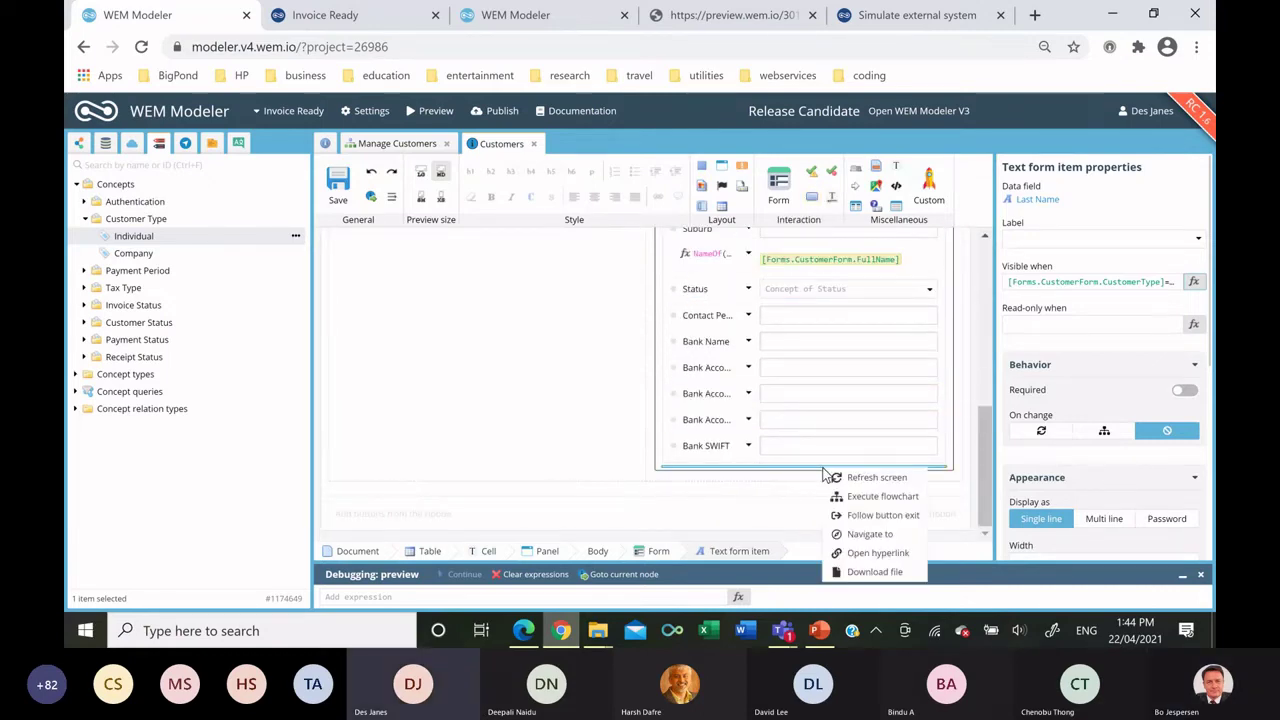
{"action": "left_click", "coordinate": [850, 495]}
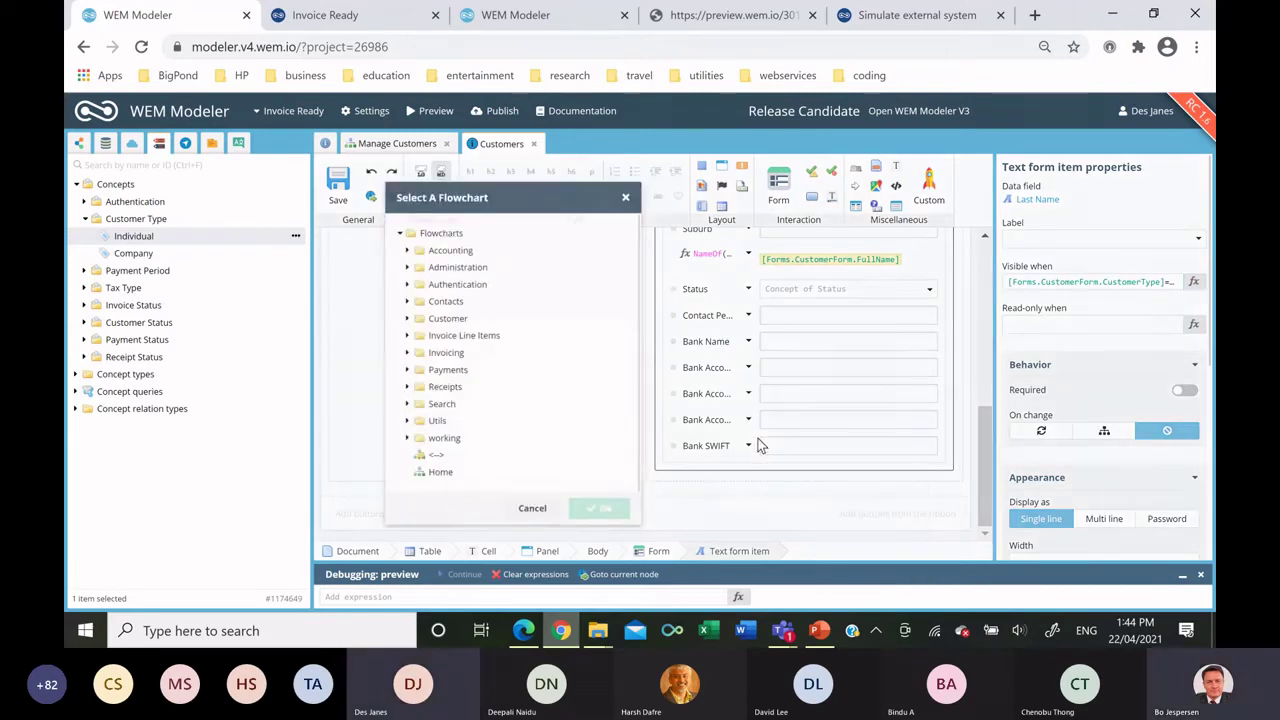
{"action": "left_click", "coordinate": [406, 315]}
{"action": "left_click", "coordinate": [478, 332]}
{"action": "double_click", "coordinate": [517, 338]}
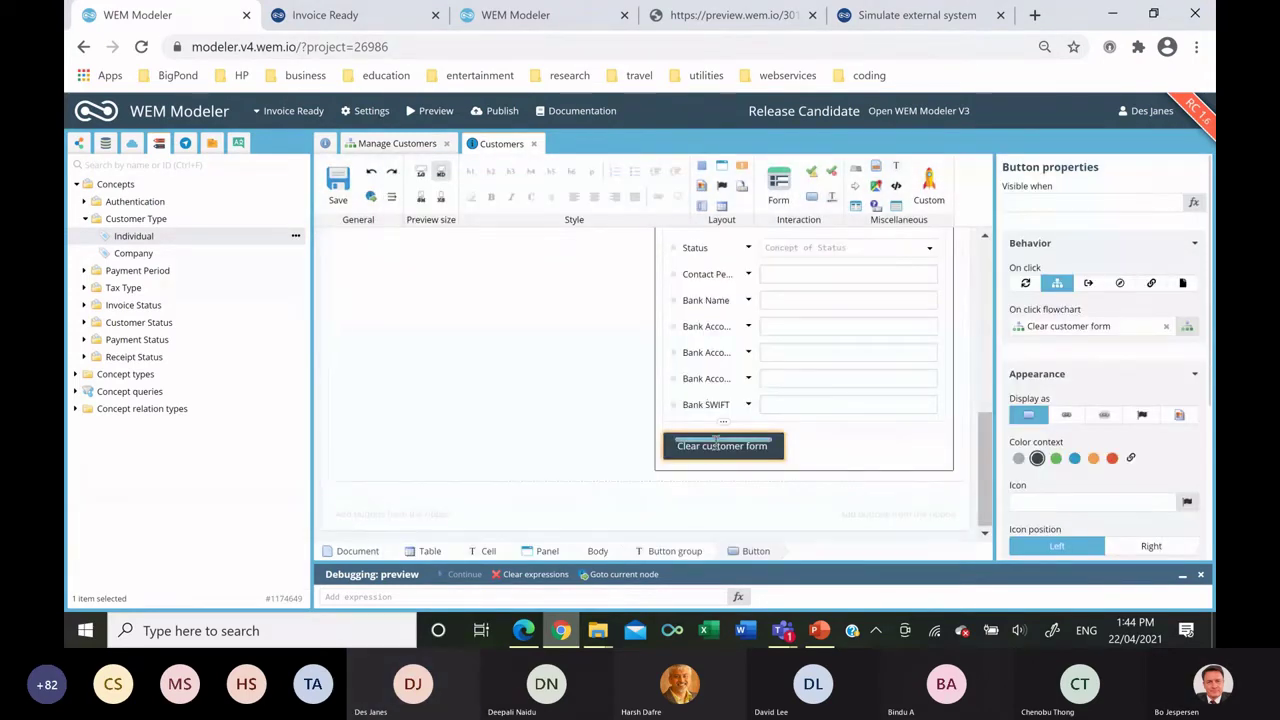
{"action": "left_click", "coordinate": [715, 445]}
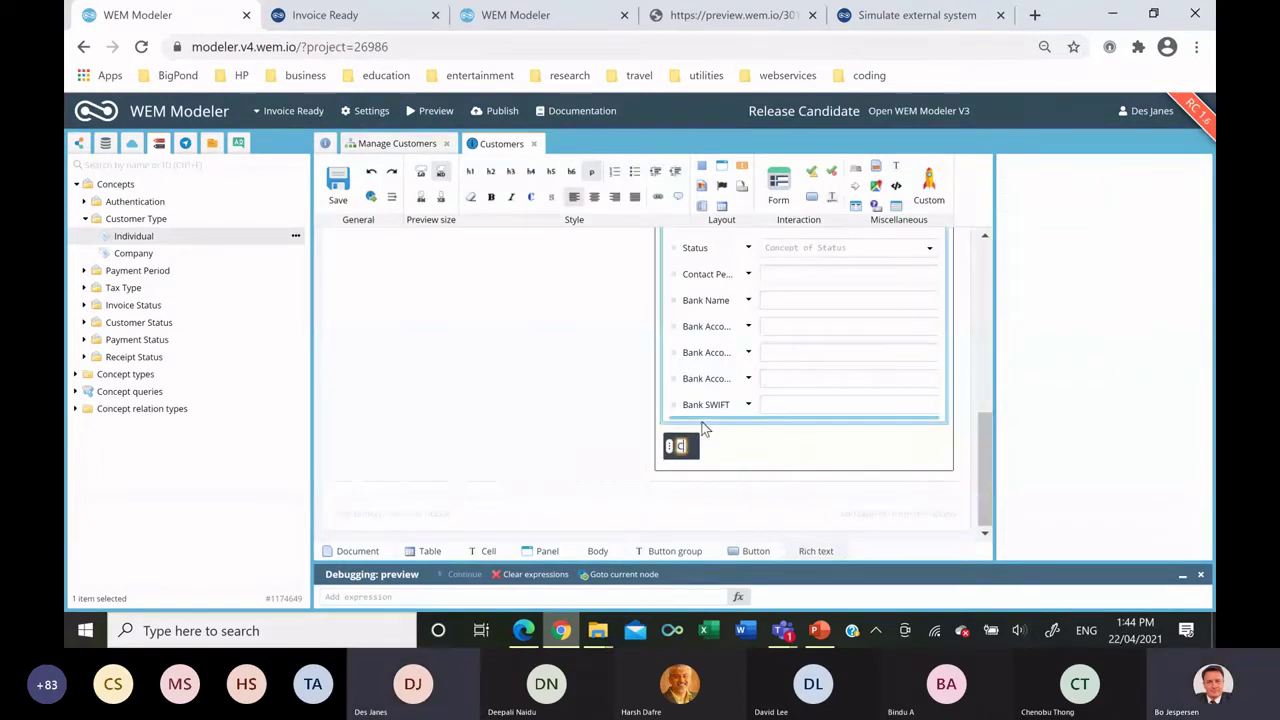
{"action": "type", "text": "ancel"}
{"action": "left_click", "coordinate": [1090, 440]}
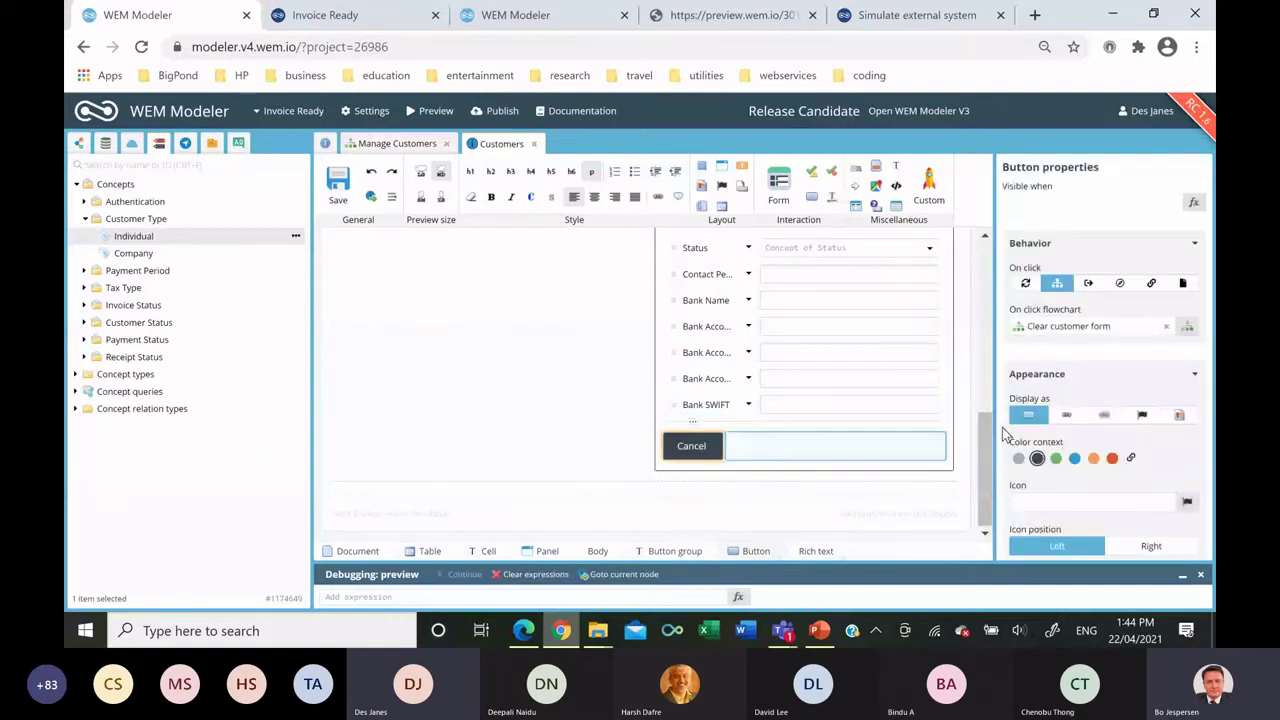
Style the buttons orange, separated, right-aligned and extra small (xs).
{"action": "left_click", "coordinate": [1094, 459]}
{"action": "scroll", "coordinate": [1150, 440], "scroll_direction": "down", "scroll_amount": 3}
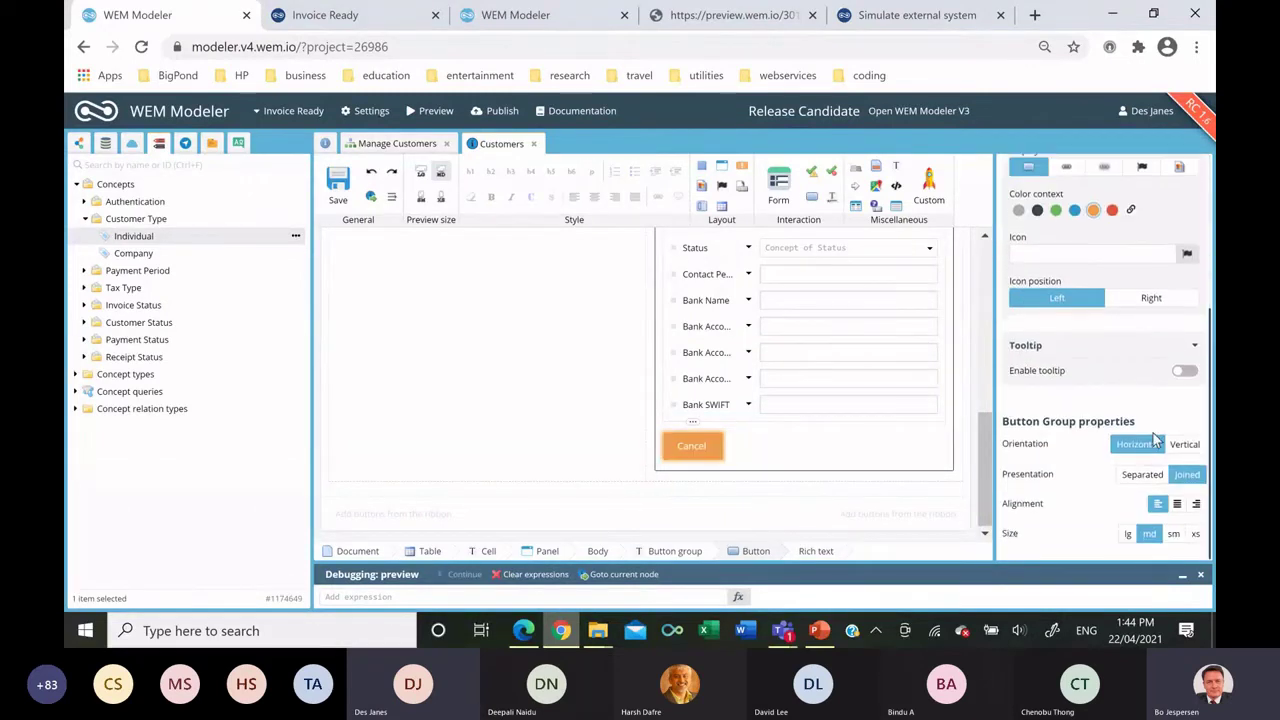
{"action": "left_click", "coordinate": [1140, 474]}
{"action": "left_click", "coordinate": [1196, 503]}
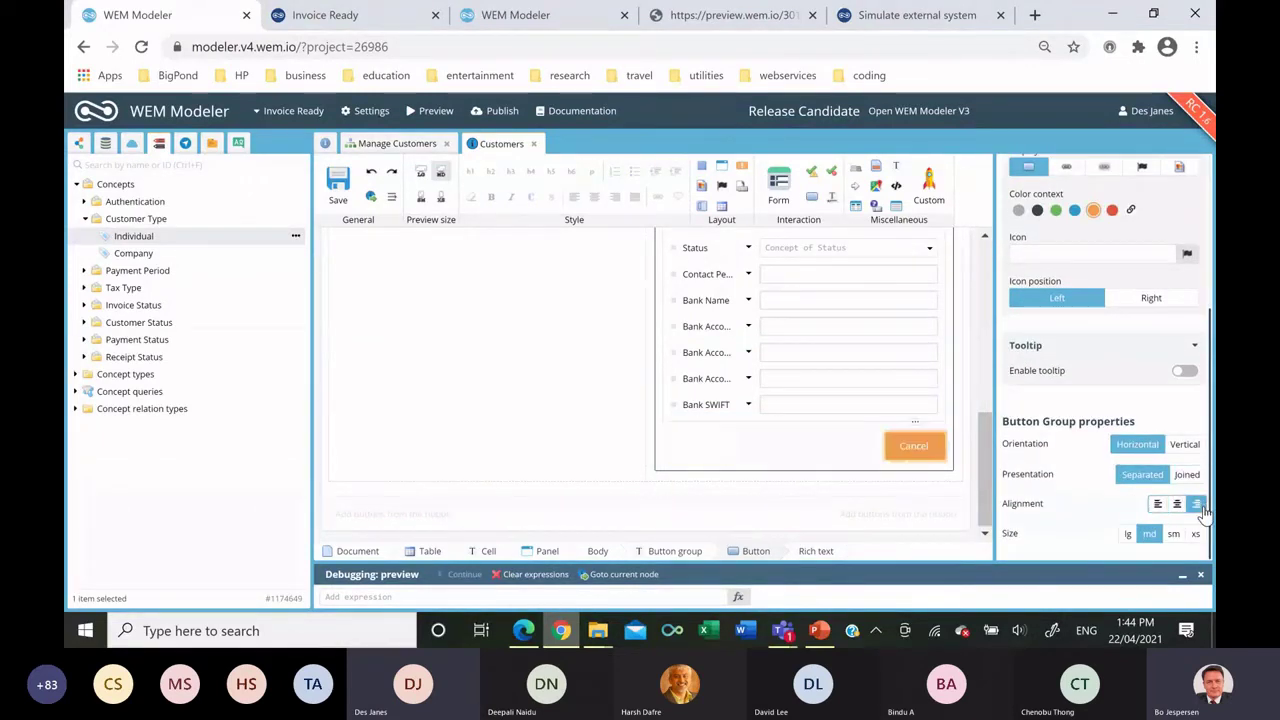
{"action": "left_click", "coordinate": [1195, 533]}
Add a Save button following a new Save exit, and save the template.
{"action": "left_click_drag", "start_coordinate": [812, 196], "coordinate": [800, 455]}
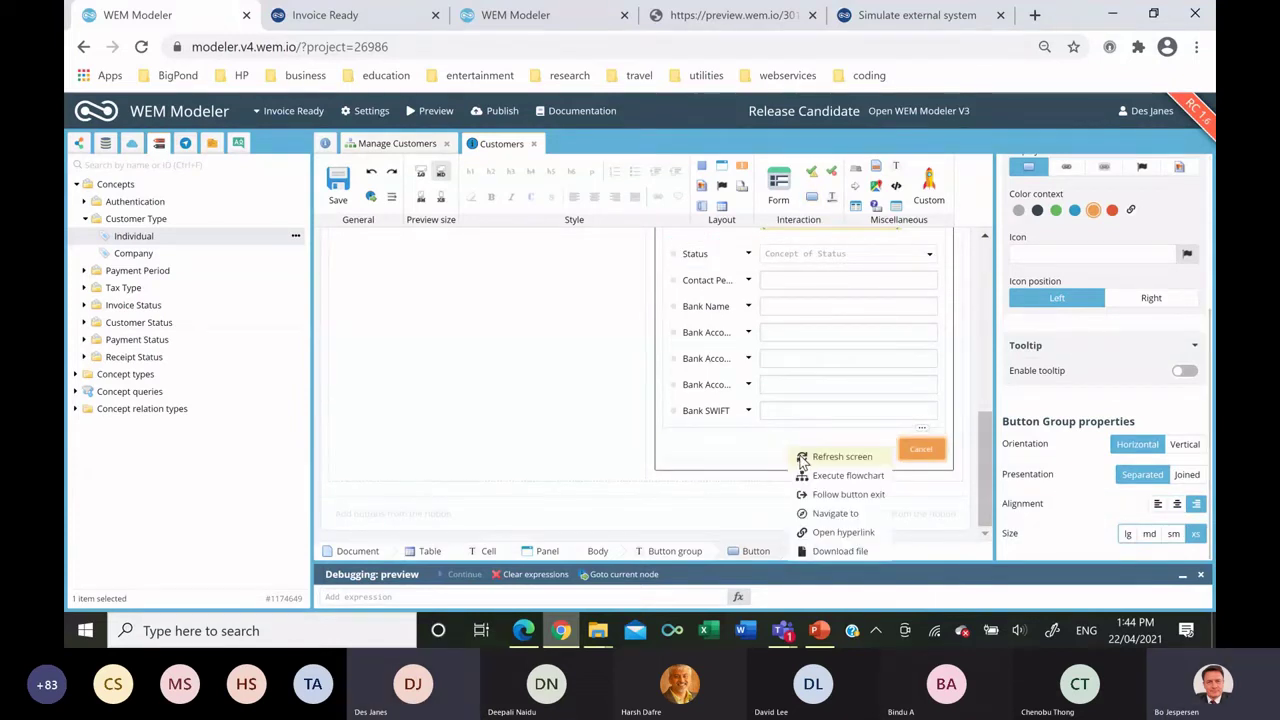
{"action": "left_click", "coordinate": [835, 494]}
{"action": "left_click", "coordinate": [564, 312]}
{"action": "type", "text": "S"}
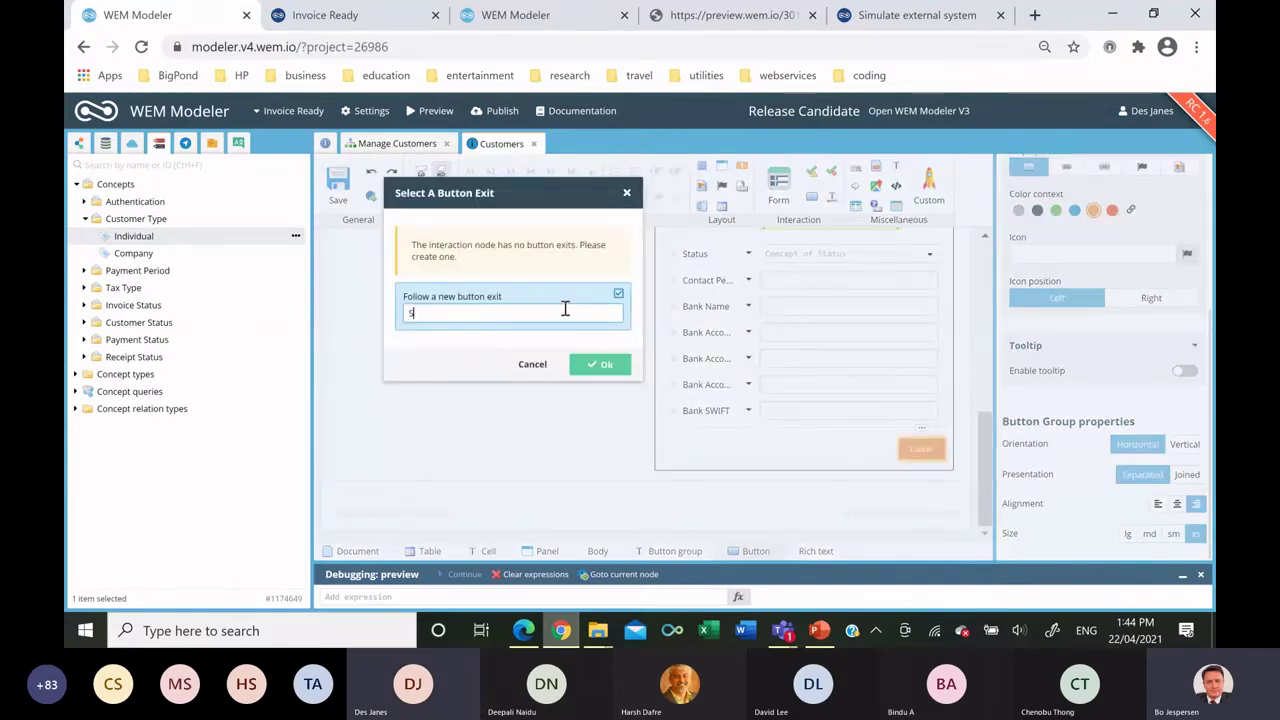
{"action": "type", "text": "ave"}
{"action": "left_click", "coordinate": [587, 366]}
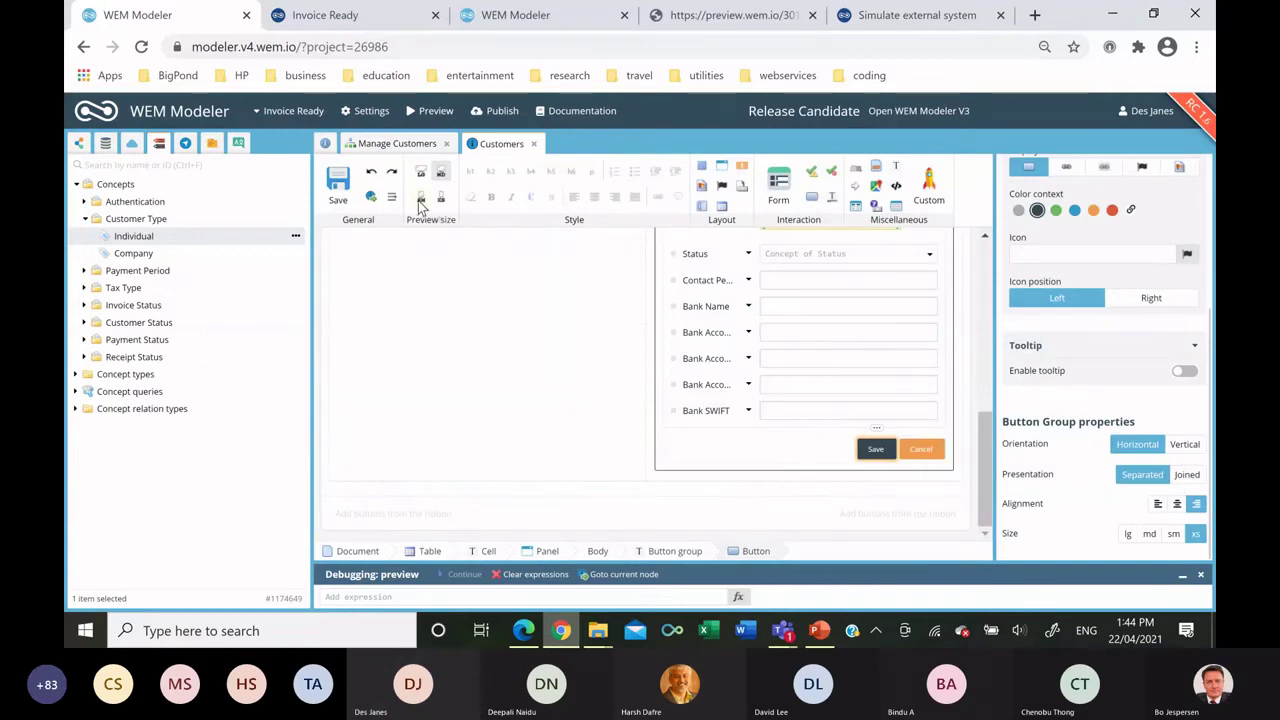
{"action": "left_click", "coordinate": [338, 182]}
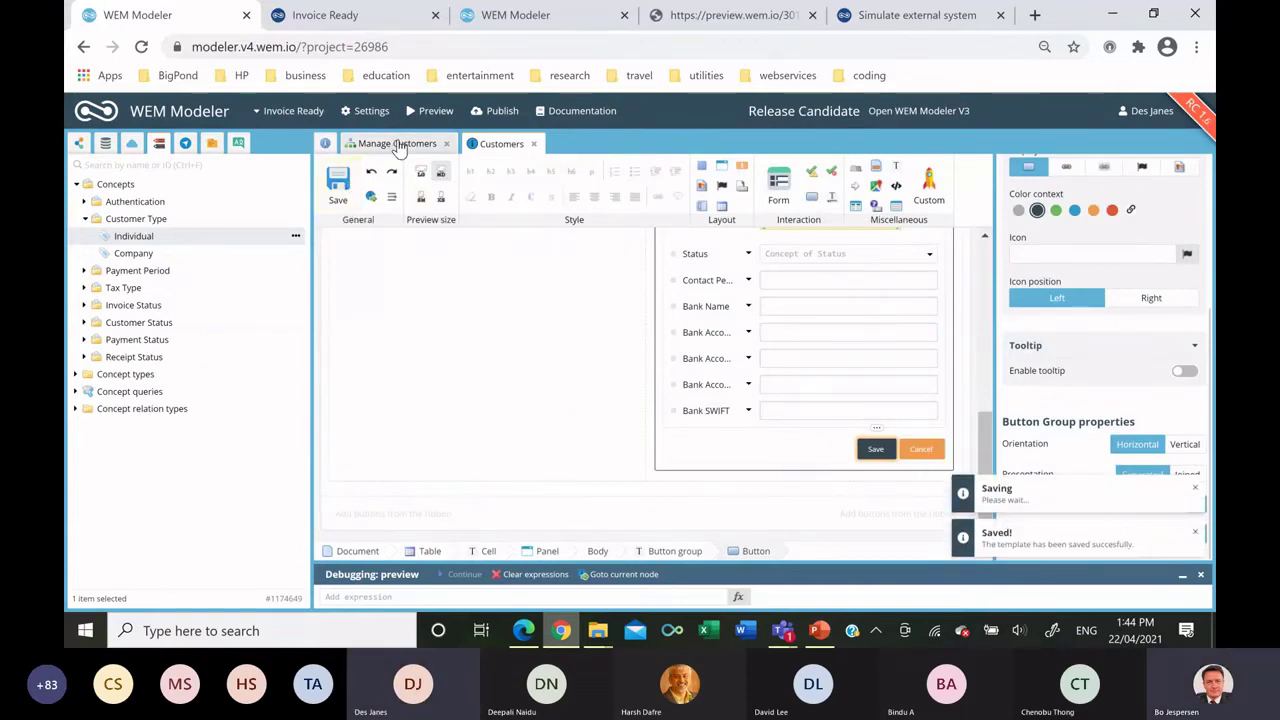
Add the Move customer from form to DB sub-flowchart and a Save database changes node.
{"action": "left_click", "coordinate": [397, 143]}
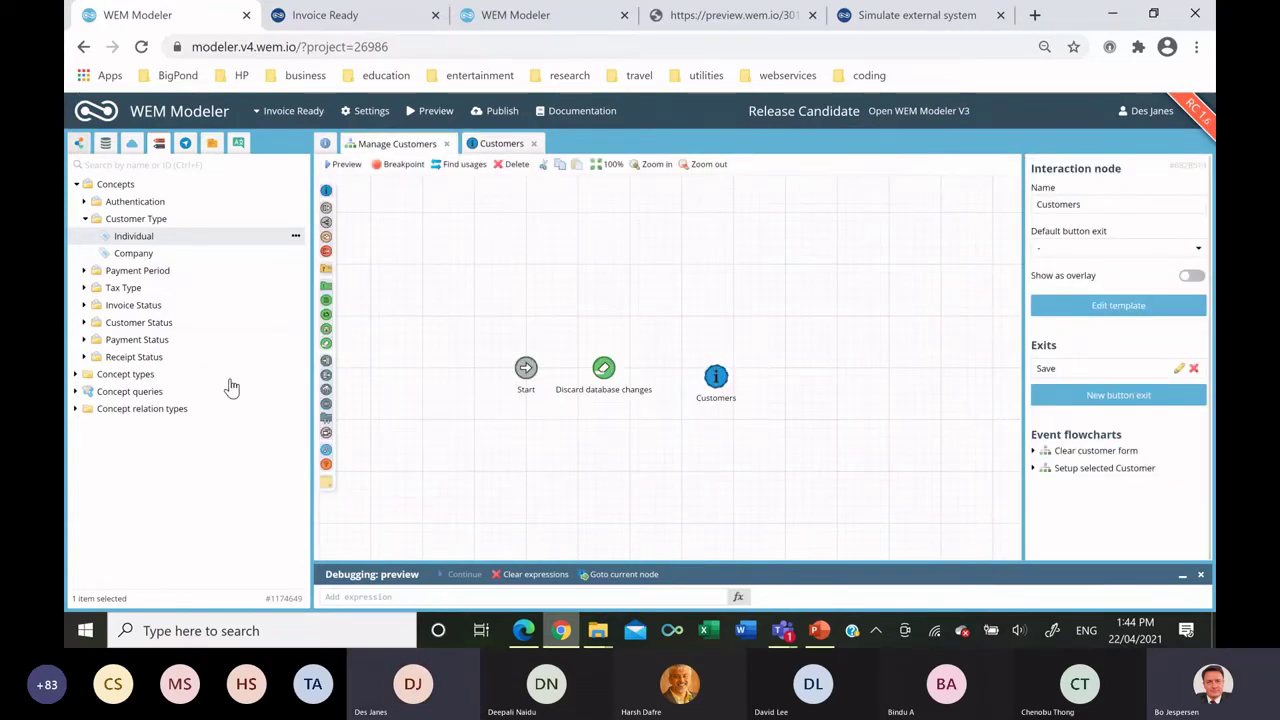
{"action": "left_click_drag", "start_coordinate": [206, 358], "coordinate": [850, 373]}
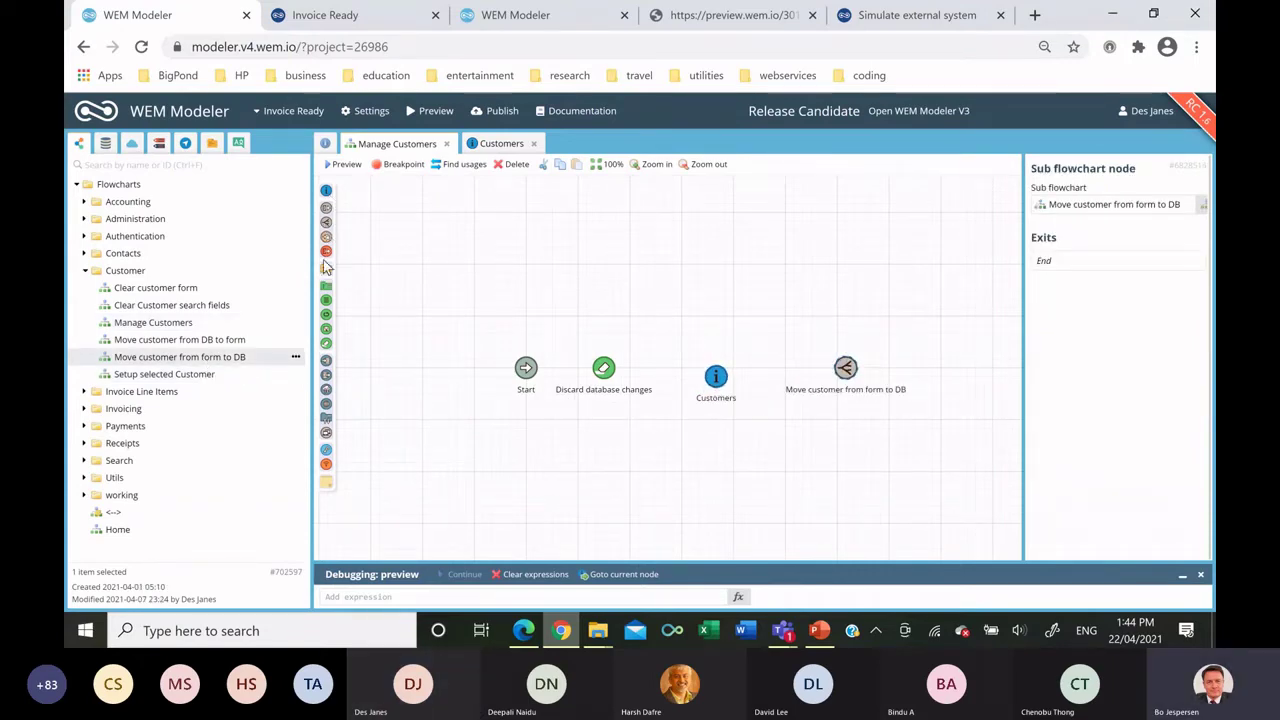
{"action": "left_click_drag", "start_coordinate": [326, 328], "coordinate": [855, 447]}
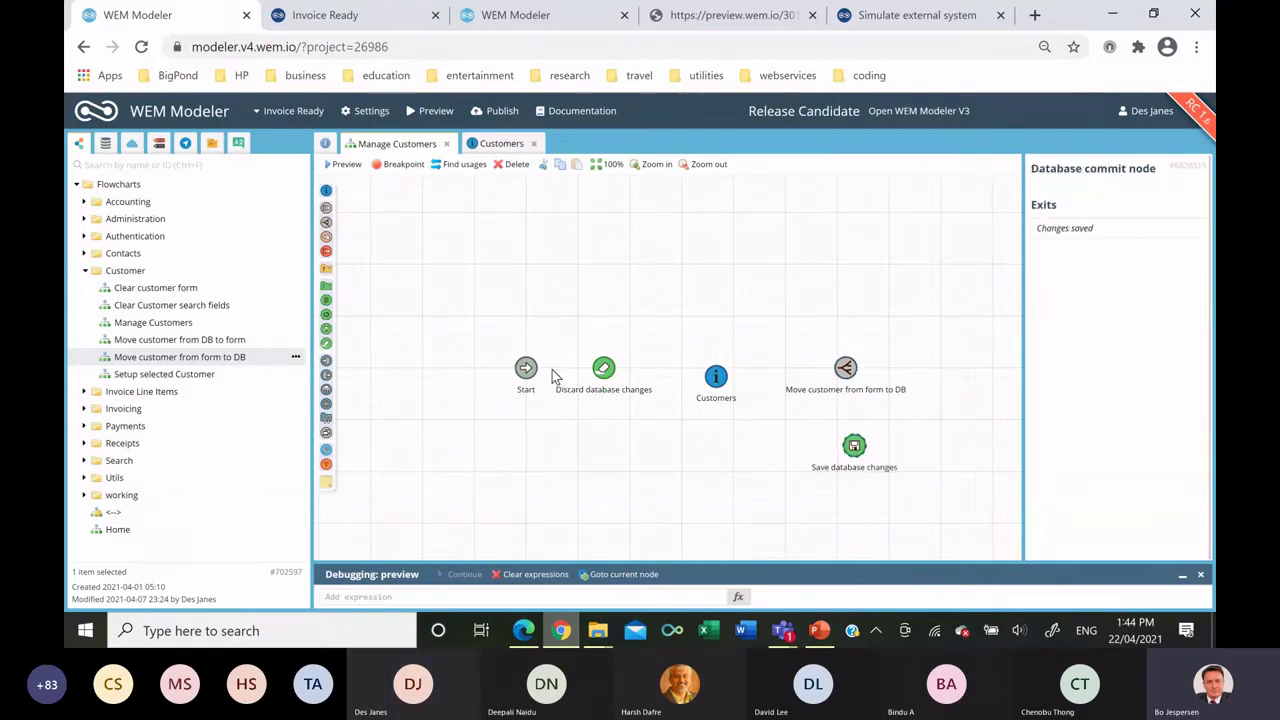
Connect Start → Discard → Customers → Move customer → Save database changes, looping back to Customers.
{"action": "left_click_drag", "start_coordinate": [526, 368], "coordinate": [855, 378]}
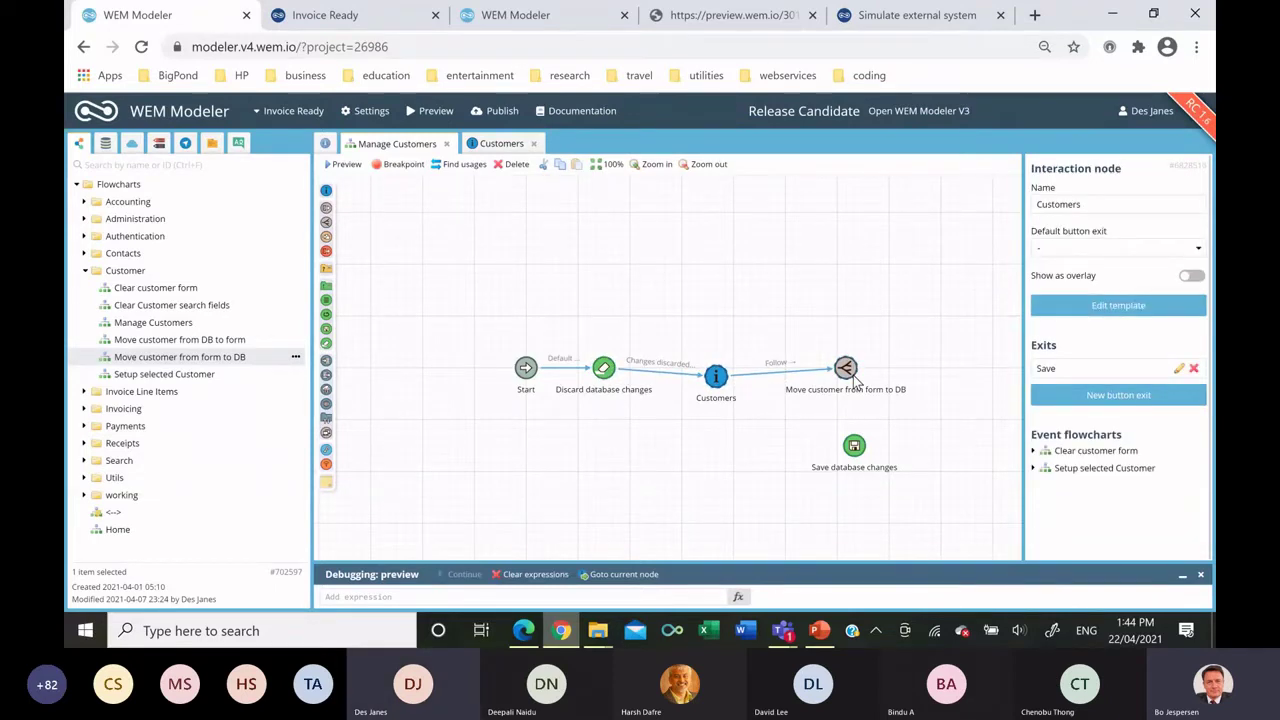
{"action": "left_click_drag", "start_coordinate": [846, 368], "coordinate": [895, 507]}
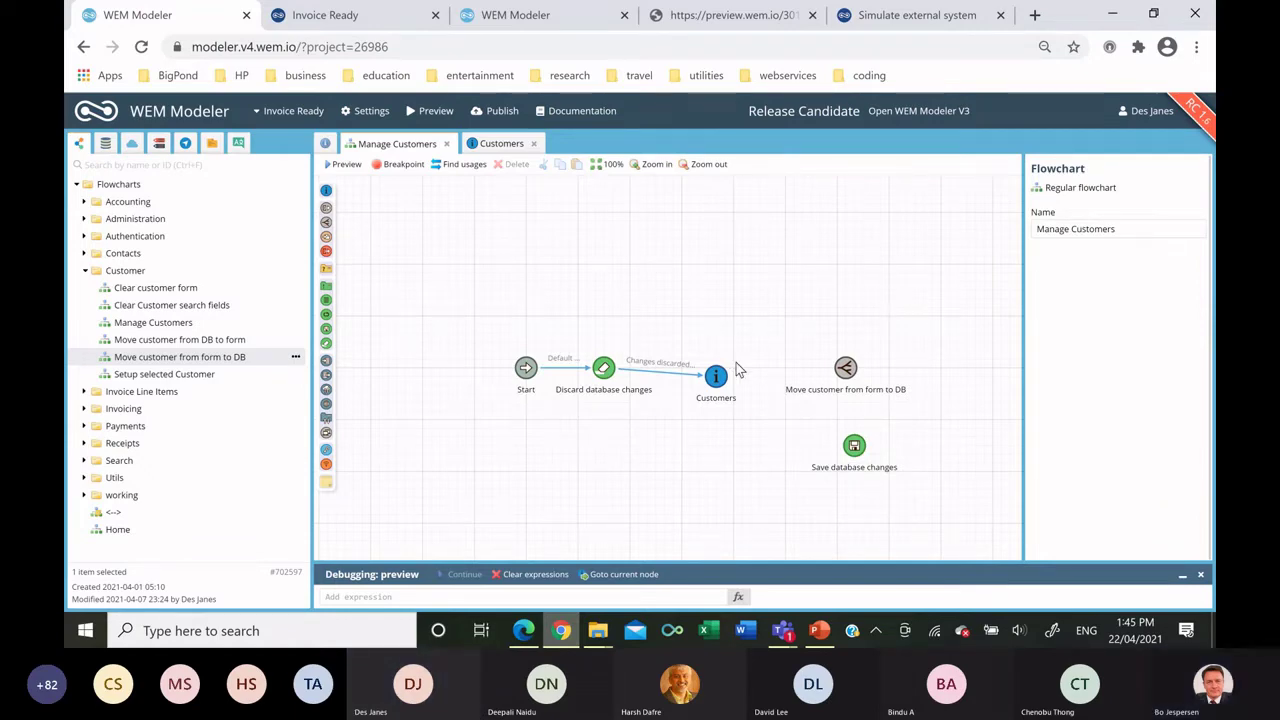
{"action": "mouse_move", "coordinate": [733, 380]}
{"action": "left_mouse_down"}
{"action": "mouse_move", "coordinate": [848, 372]}
{"action": "mouse_move", "coordinate": [858, 400]}
{"action": "mouse_move", "coordinate": [880, 392]}
{"action": "mouse_move", "coordinate": [866, 386]}
{"action": "mouse_move", "coordinate": [845, 453]}
{"action": "mouse_move", "coordinate": [848, 396]}
{"action": "mouse_move", "coordinate": [870, 372]}
{"action": "mouse_move", "coordinate": [852, 421]}
{"action": "mouse_move", "coordinate": [851, 378]}
{"action": "mouse_move", "coordinate": [840, 453]}
{"action": "left_mouse_up"}
{"action": "left_click", "coordinate": [851, 378]}
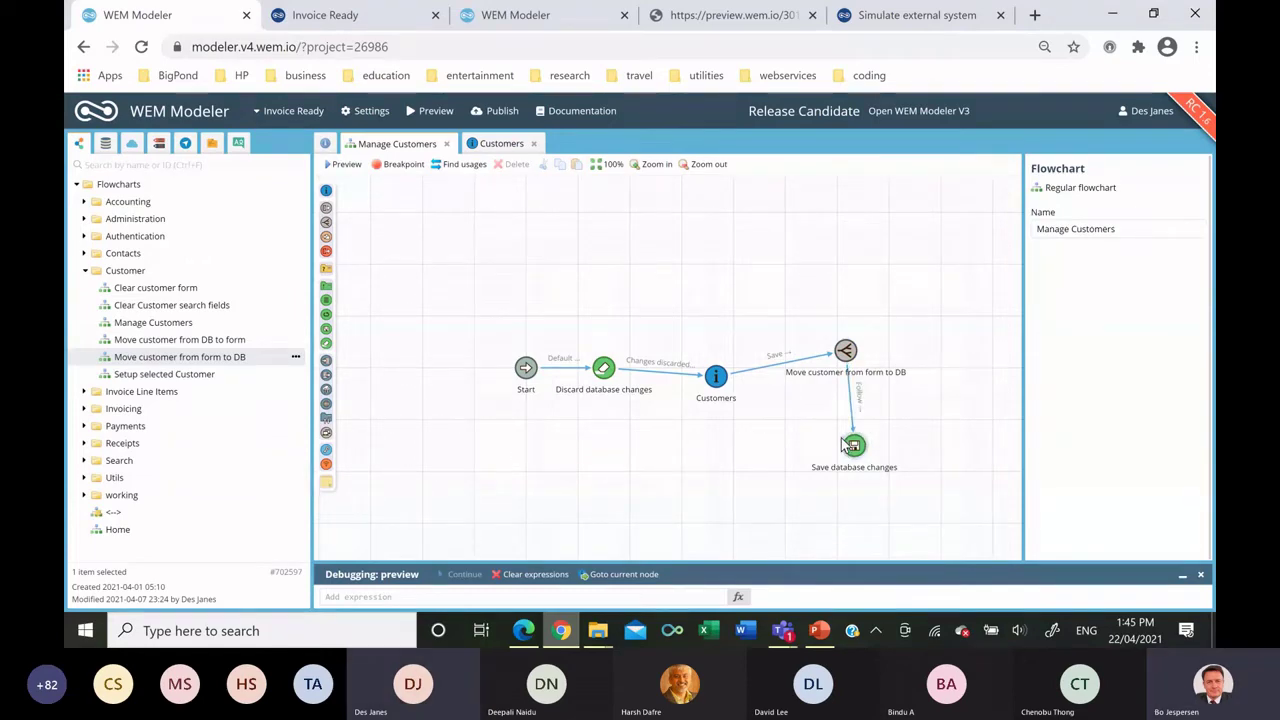
{"action": "left_click_drag", "start_coordinate": [845, 445], "coordinate": [715, 376]}
{"action": "left_click", "coordinate": [185, 143]}
{"action": "right_click", "coordinate": [183, 187]}
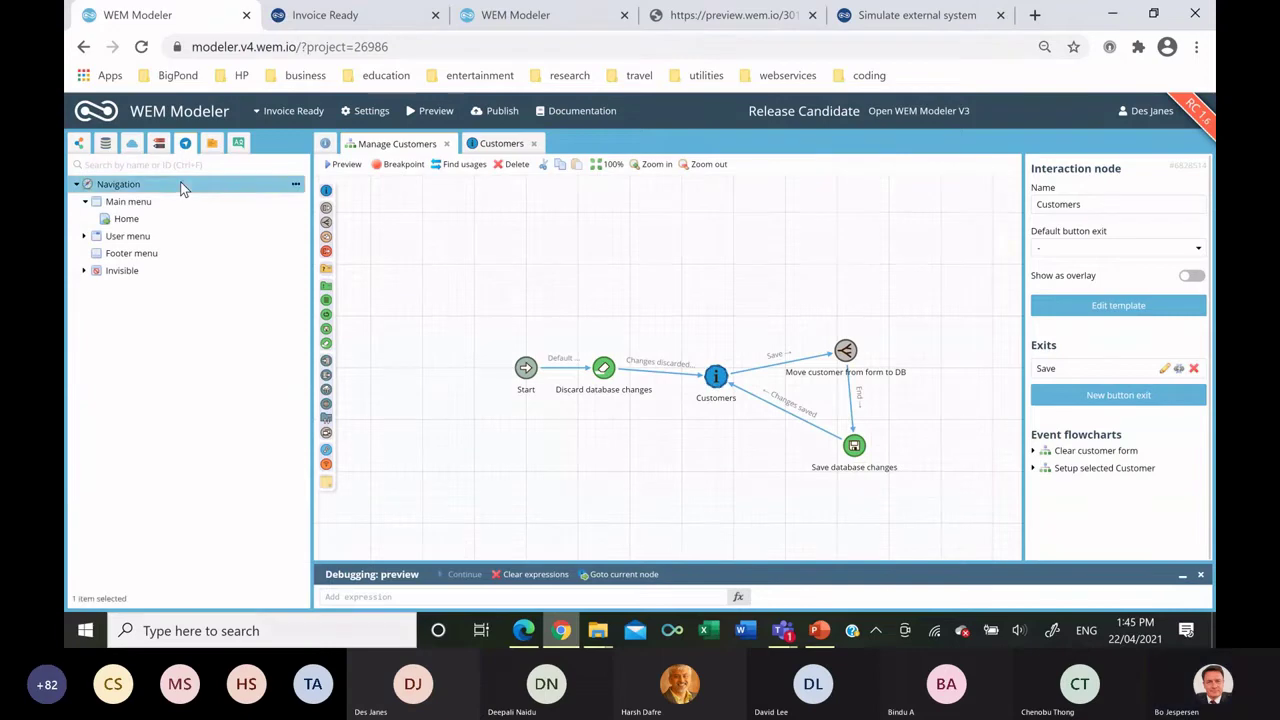
Add a Customers Main menu item, shown when logged in, opening Manage Customers.
{"action": "right_click", "coordinate": [132, 202]}
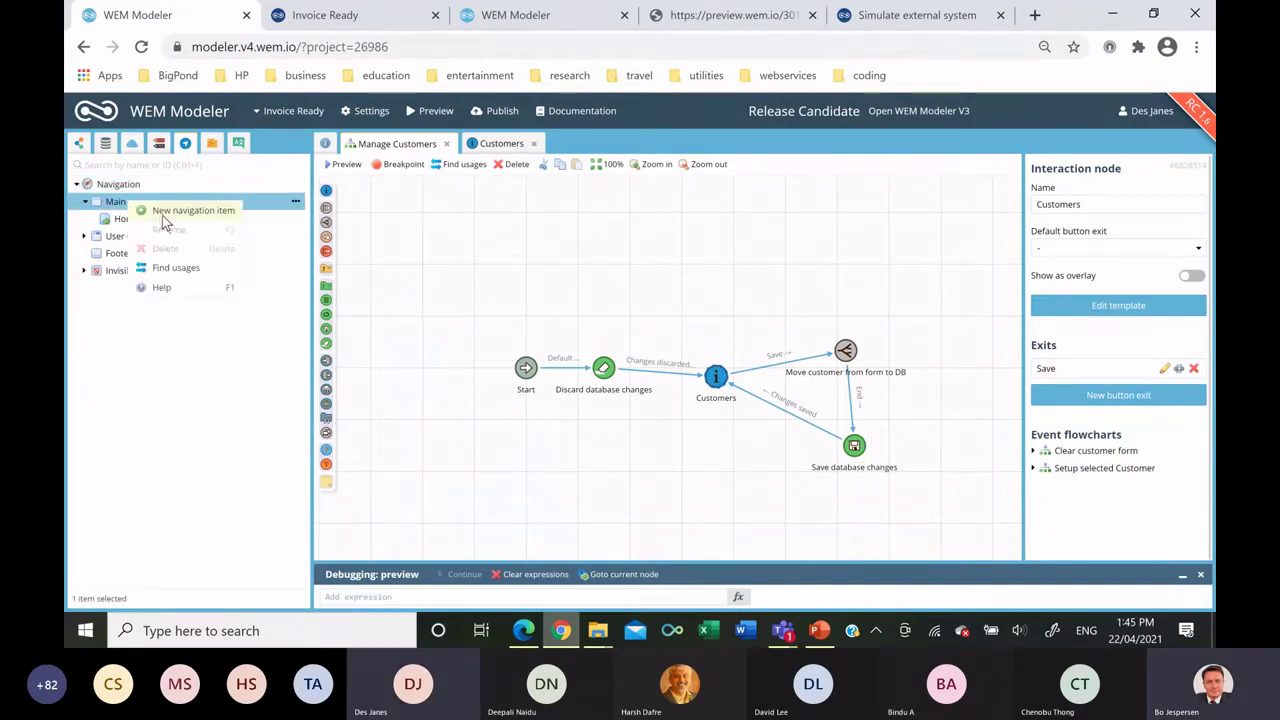
{"action": "left_click", "coordinate": [165, 211]}
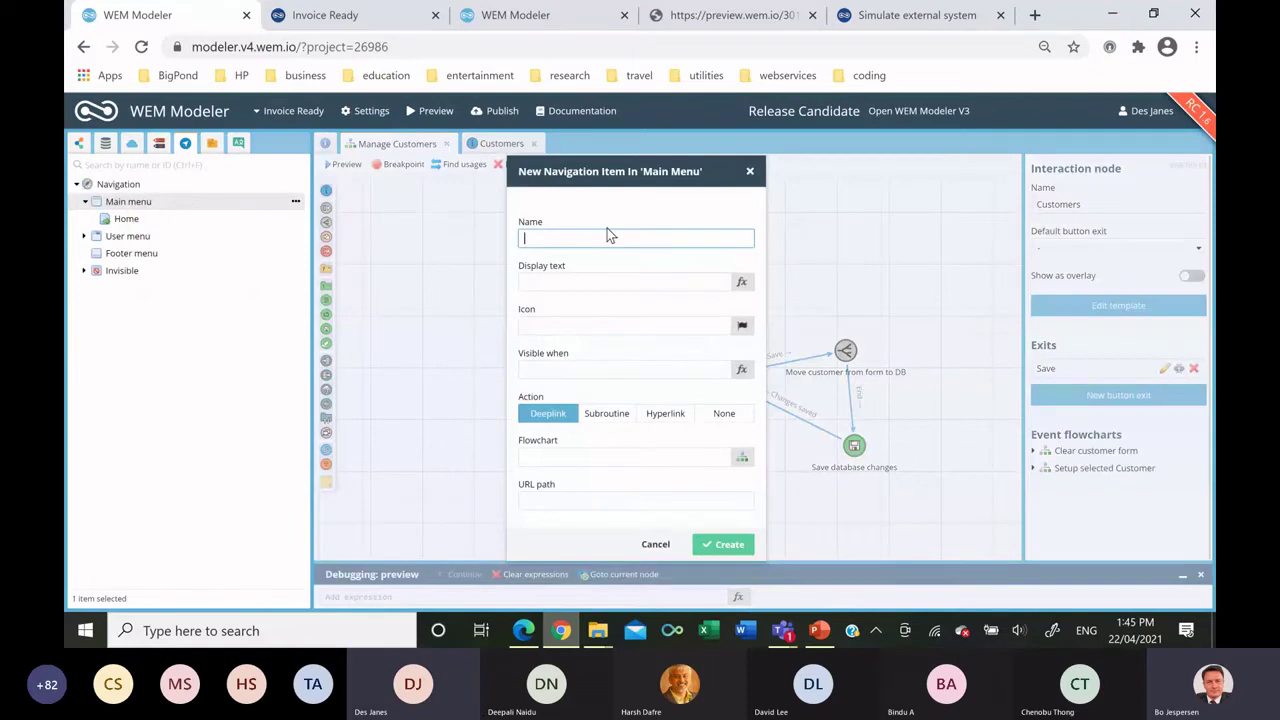
{"action": "type", "text": "Customers"}
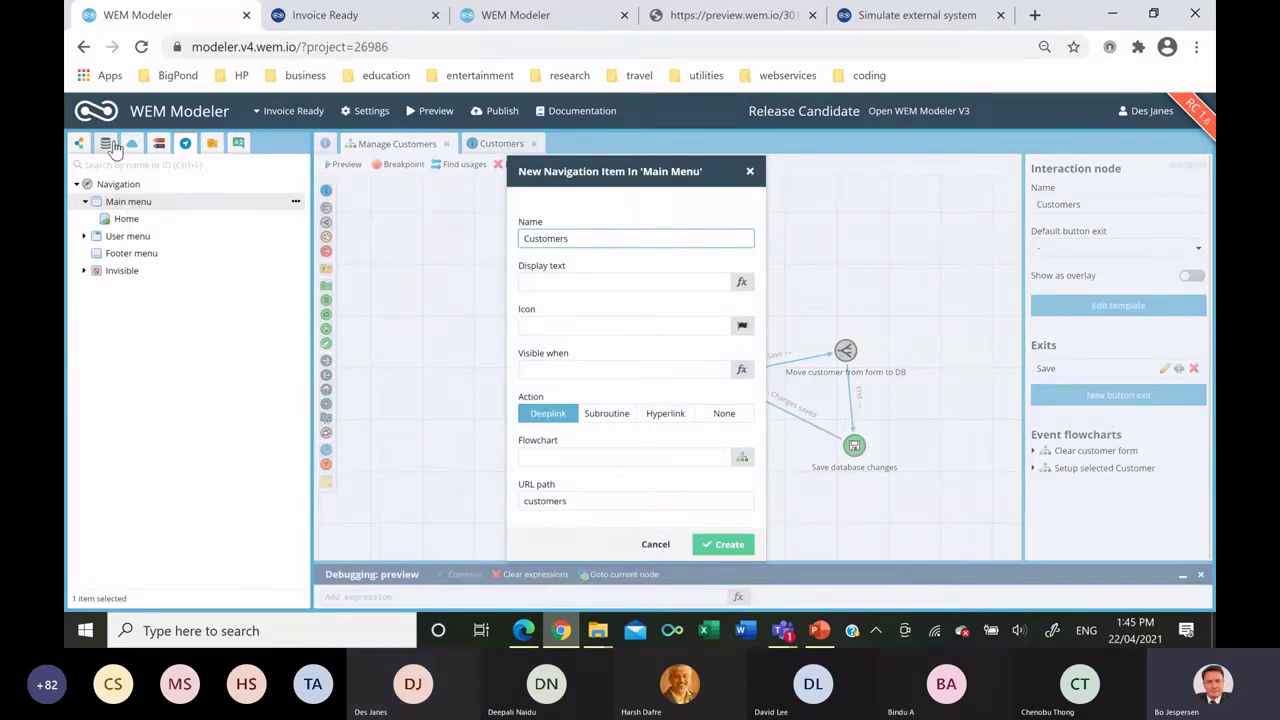
{"action": "left_click", "coordinate": [106, 143]}
{"action": "scroll", "coordinate": [128, 256], "scroll_direction": "down", "scroll_amount": 1}
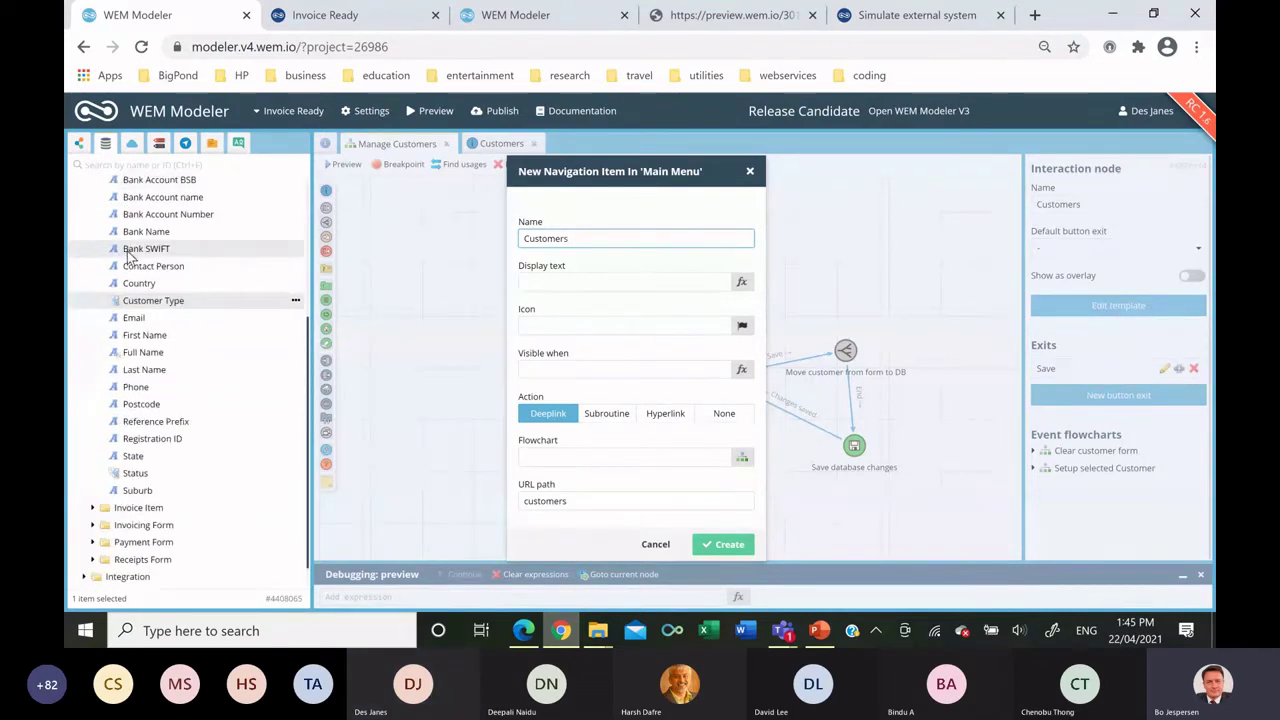
{"action": "scroll", "coordinate": [128, 256], "scroll_direction": "up", "scroll_amount": 3}
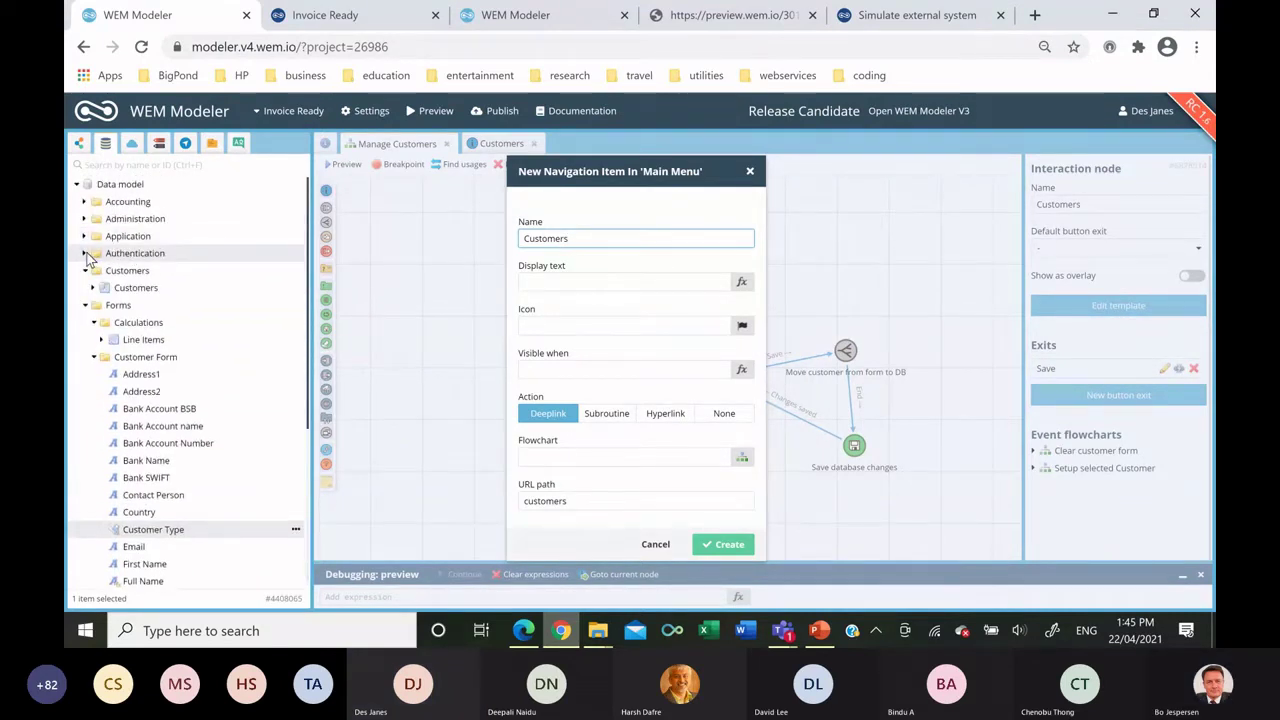
{"action": "left_click", "coordinate": [86, 255]}
{"action": "left_click_drag", "start_coordinate": [168, 482], "coordinate": [657, 372]}
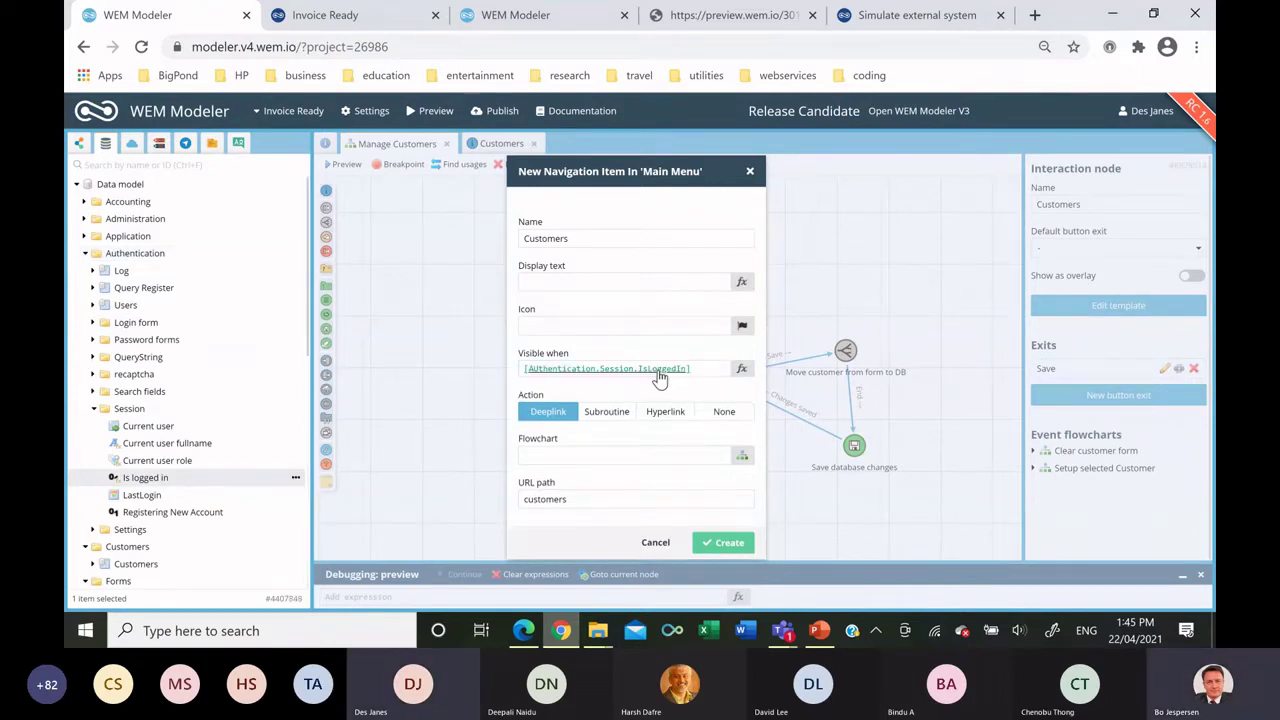
{"action": "left_click", "coordinate": [80, 143]}
{"action": "left_click_drag", "start_coordinate": [157, 323], "coordinate": [542, 460]}
{"action": "left_click", "coordinate": [722, 542]}
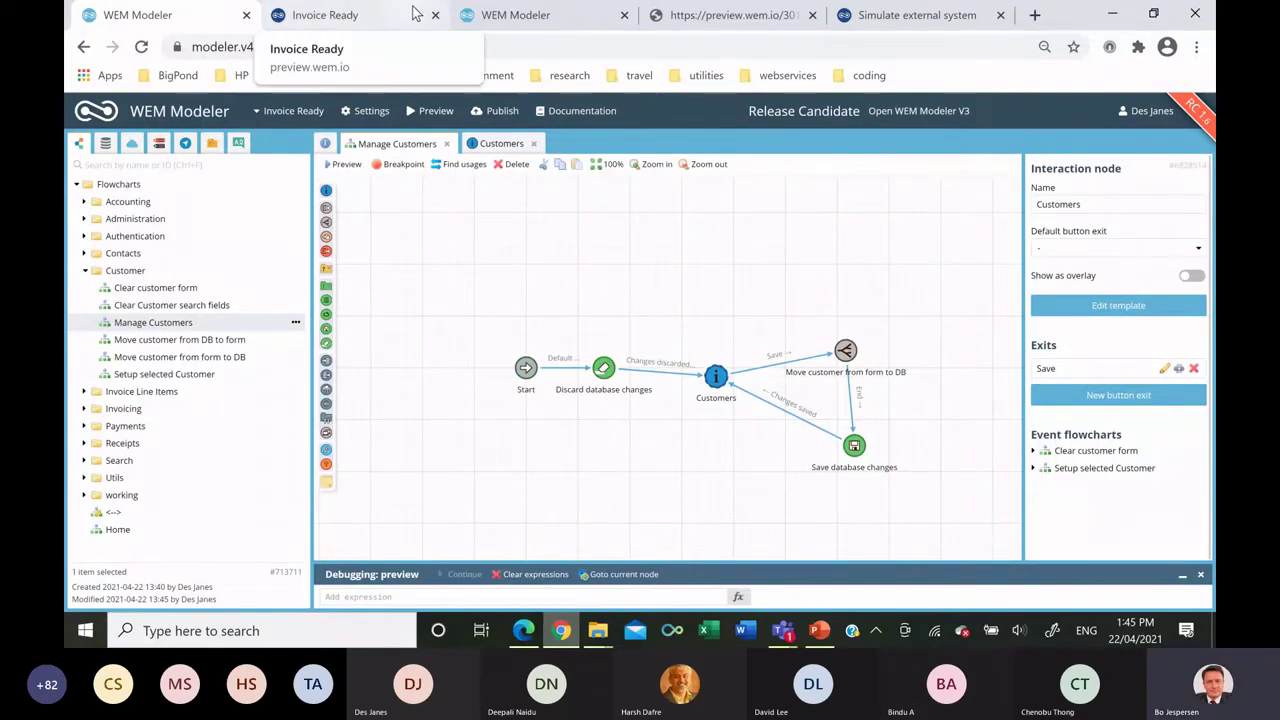
Relaunch the Invoice Ready preview from WEM Modeler so it loads past the 500 error.
{"action": "left_click", "coordinate": [380, 15]}
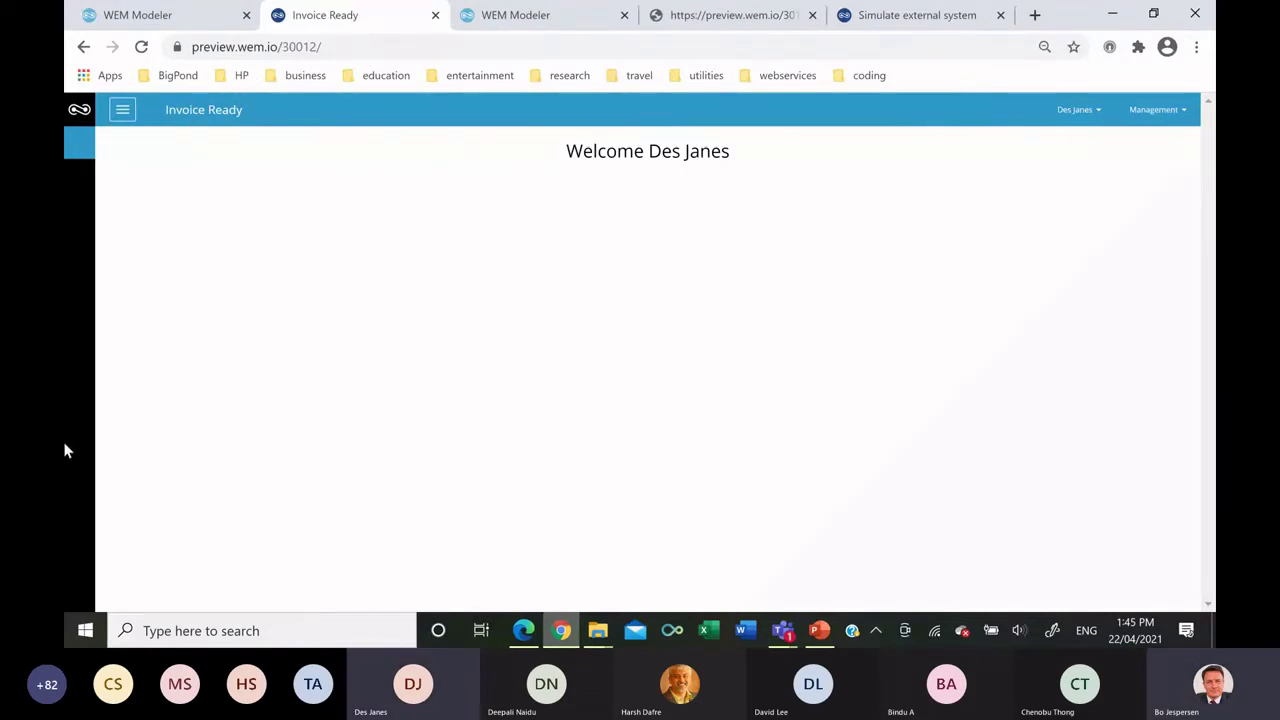
{"action": "left_click", "coordinate": [122, 112]}
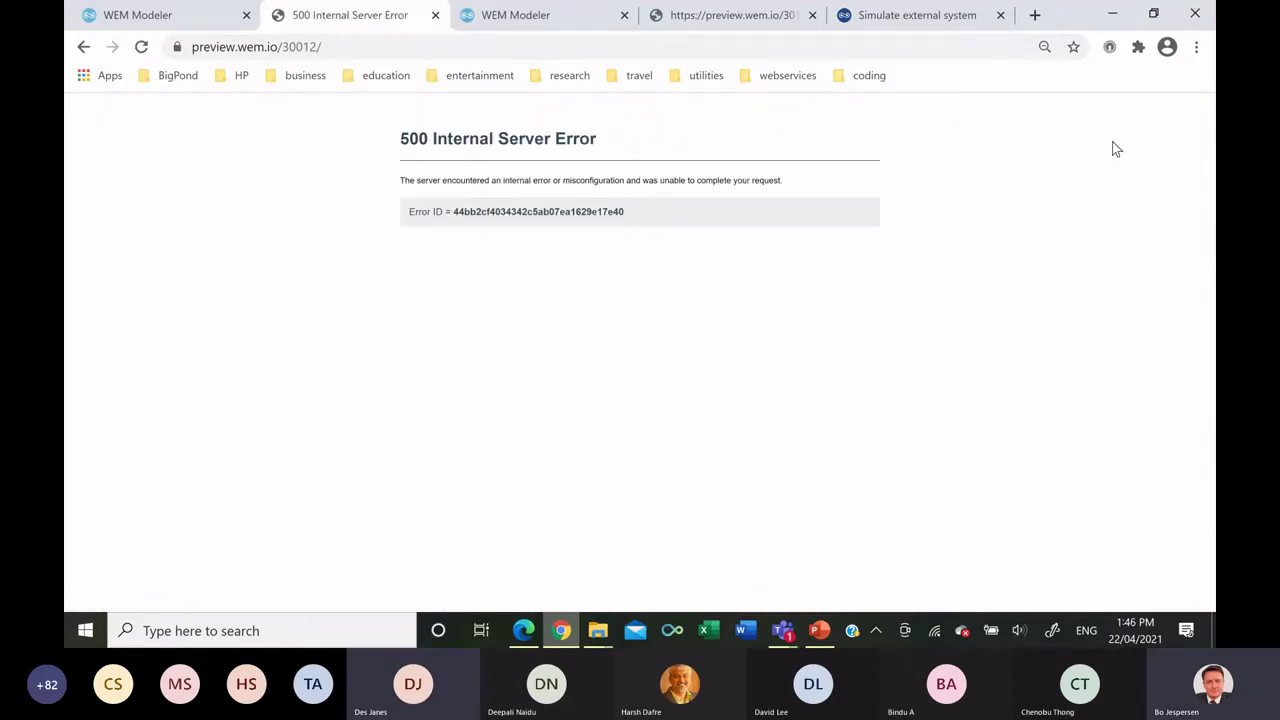
{"action": "left_click", "coordinate": [147, 25]}
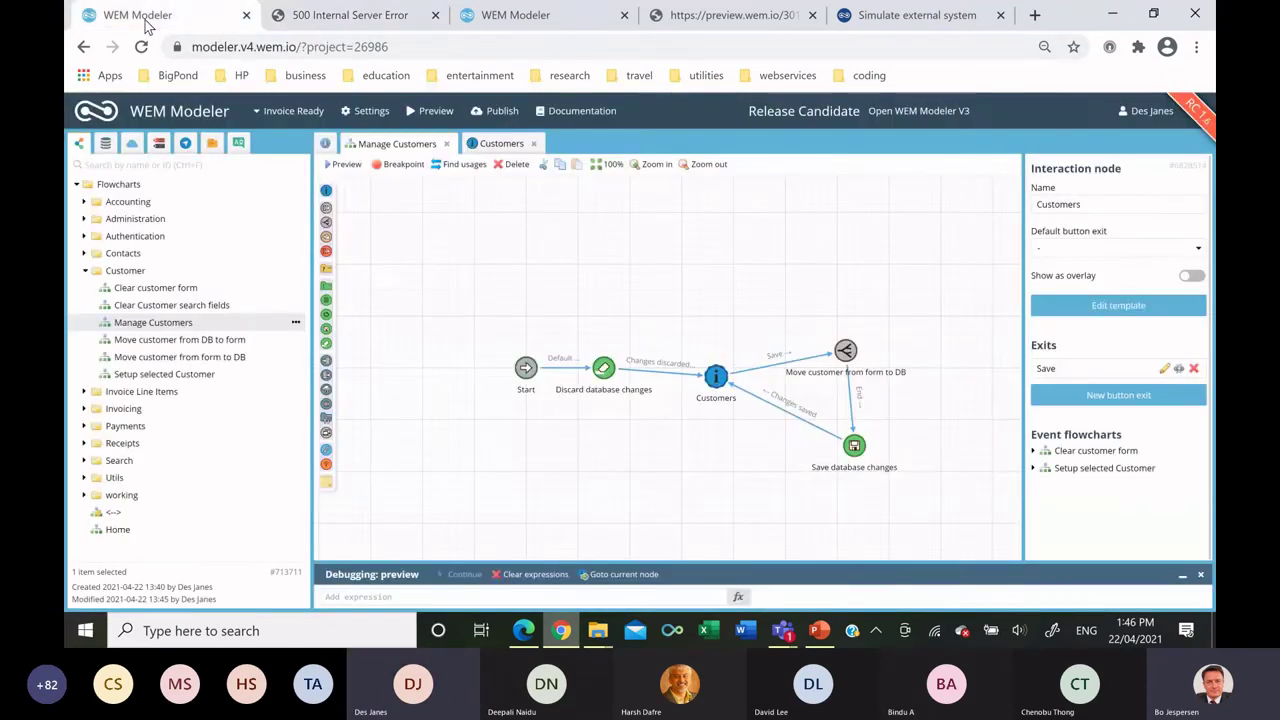
{"action": "left_click", "coordinate": [432, 110]}
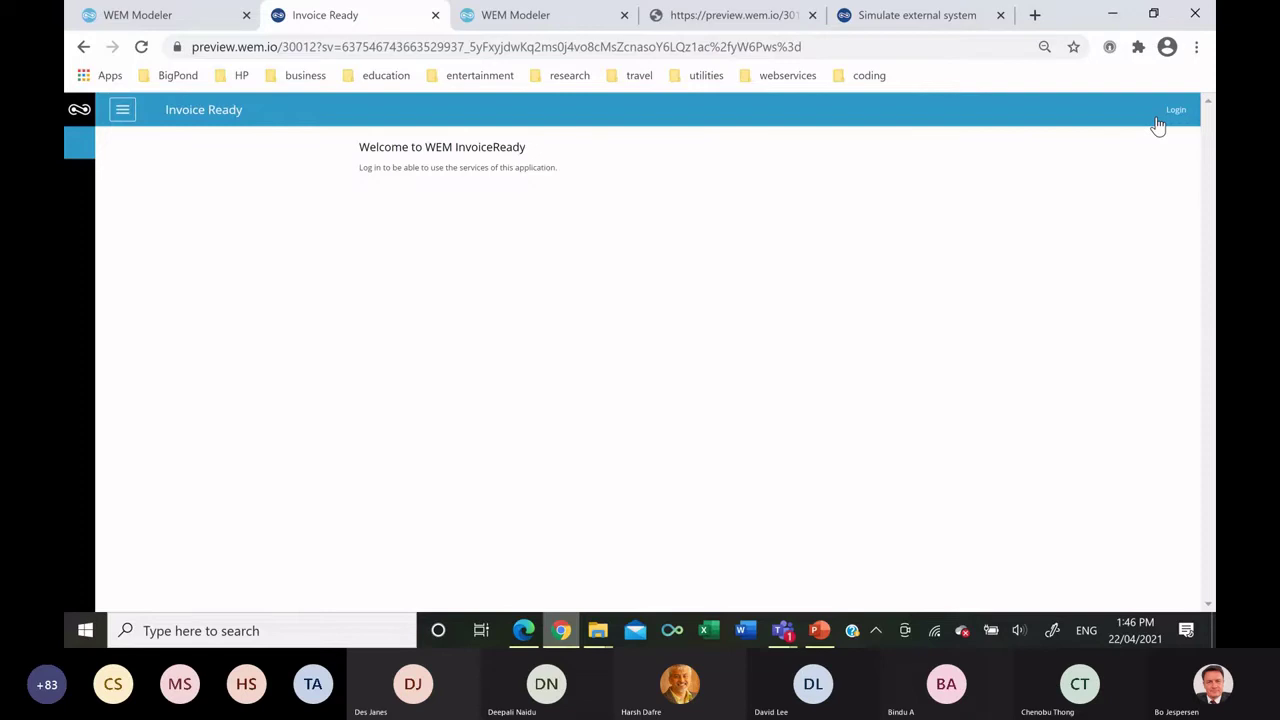
Log into Invoice Ready with the test account's e-mail and password, then go to Customers.
{"action": "left_click", "coordinate": [1160, 118]}
{"action": "triple_click", "coordinate": [755, 235]}
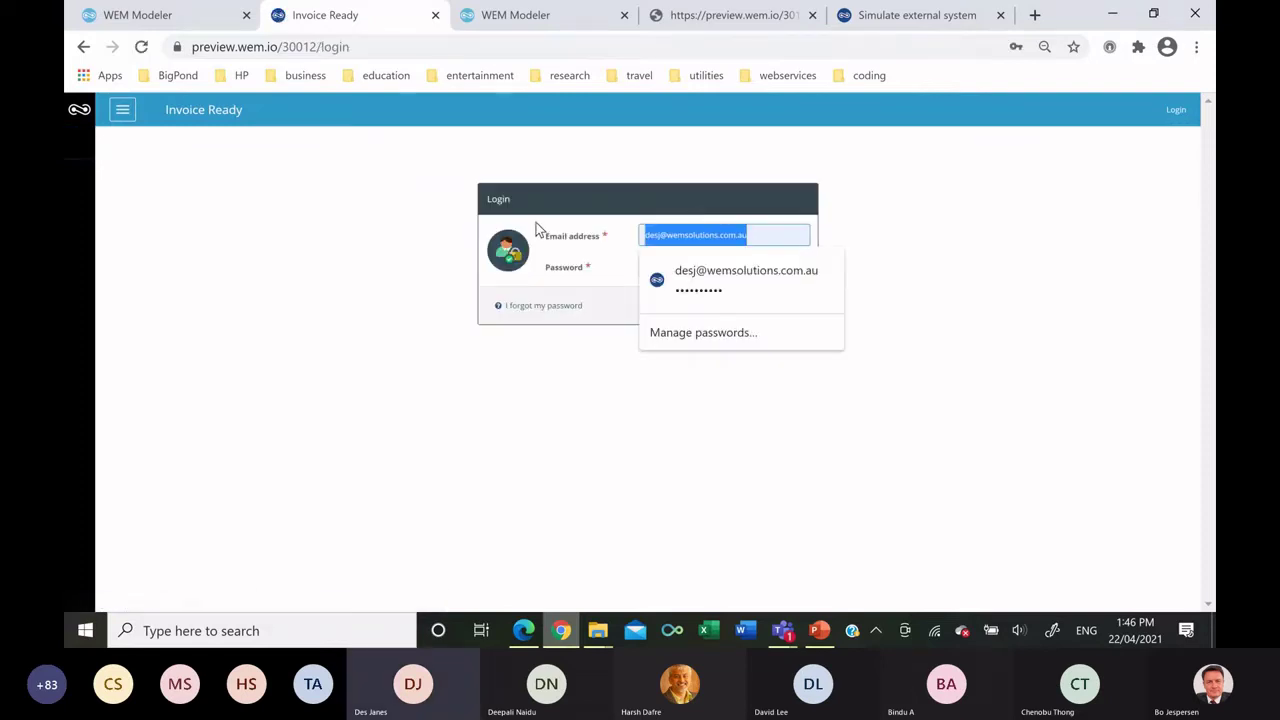
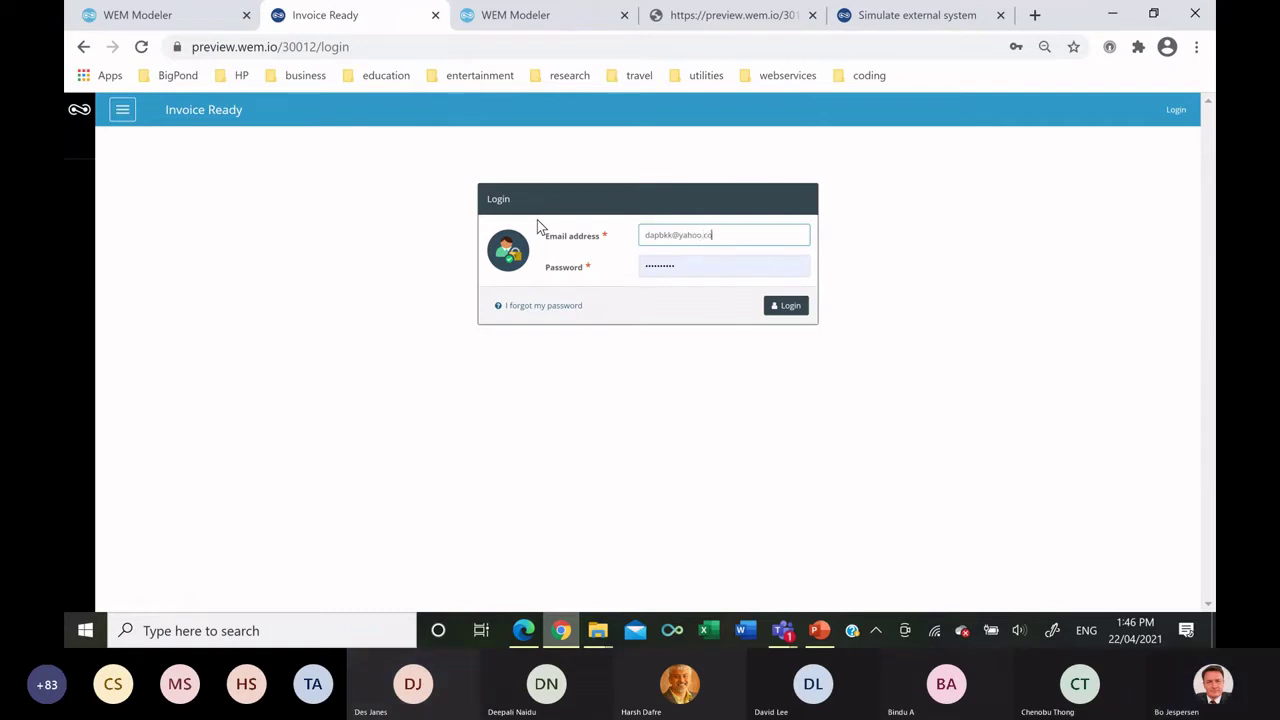
{"action": "key", "text": "Tab"}
{"action": "type", "text": "a•••••••••••"}
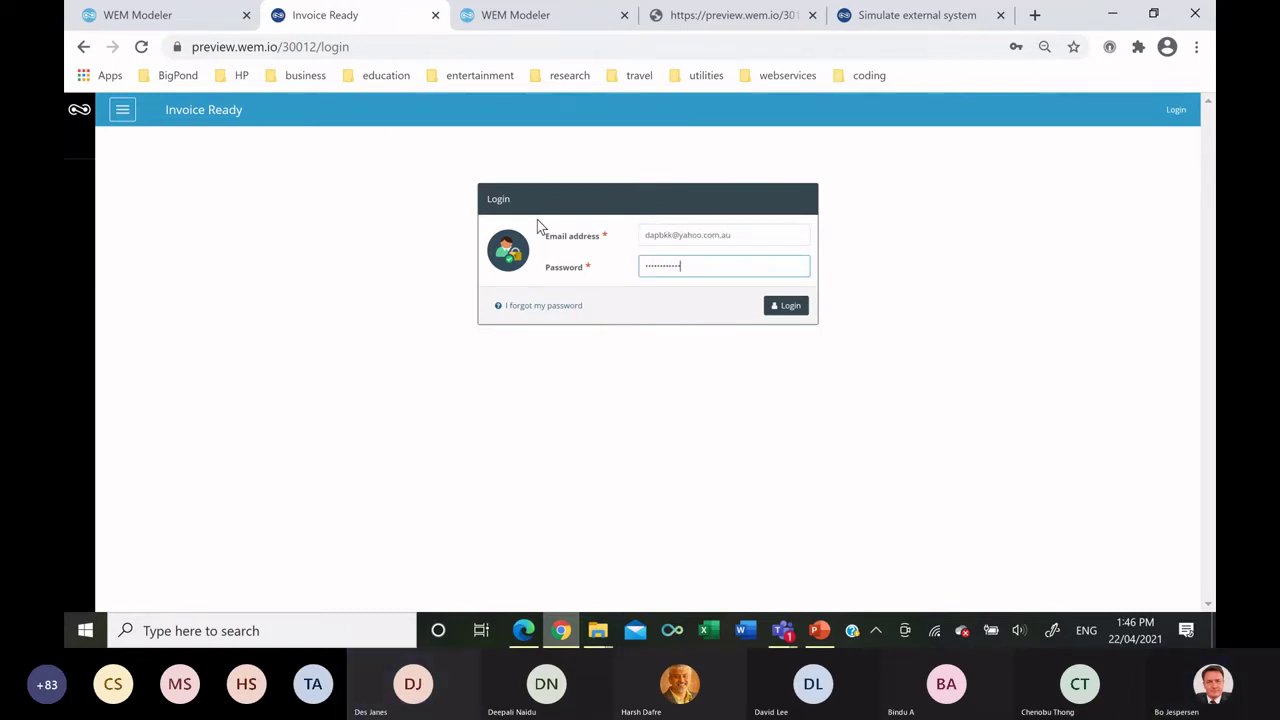
{"action": "left_click", "coordinate": [783, 302]}
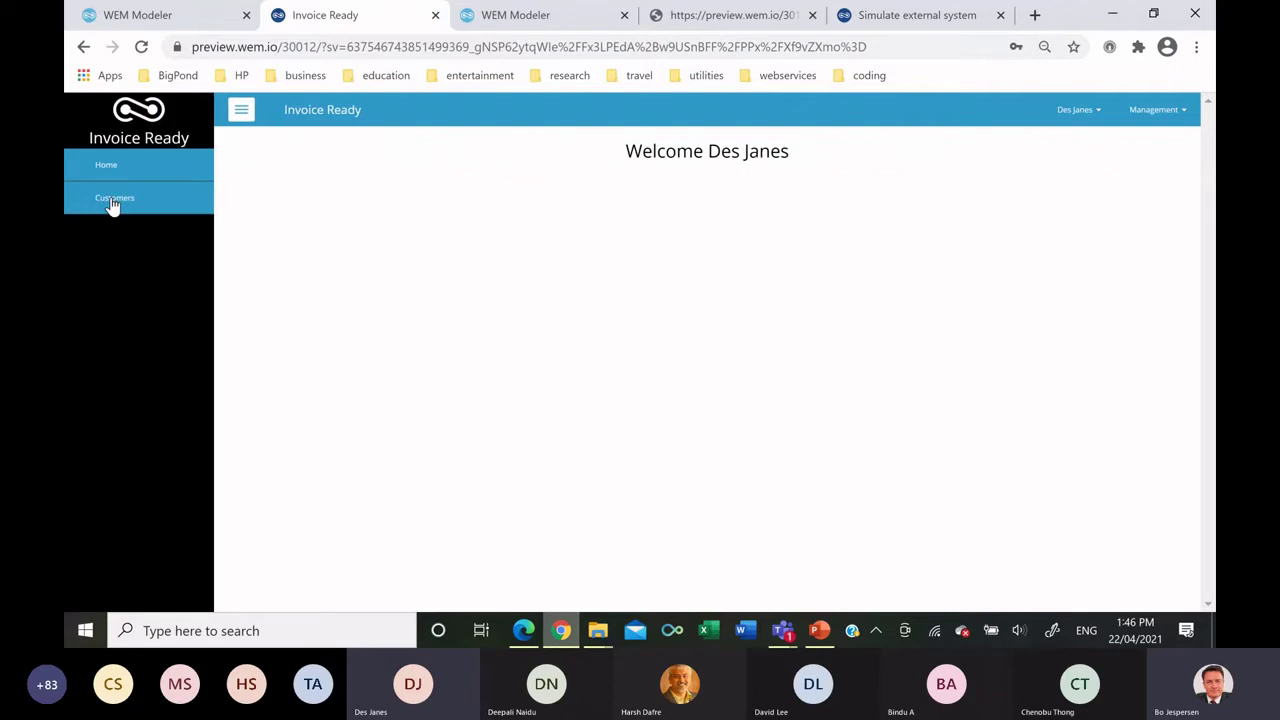
{"action": "left_click", "coordinate": [112, 199]}
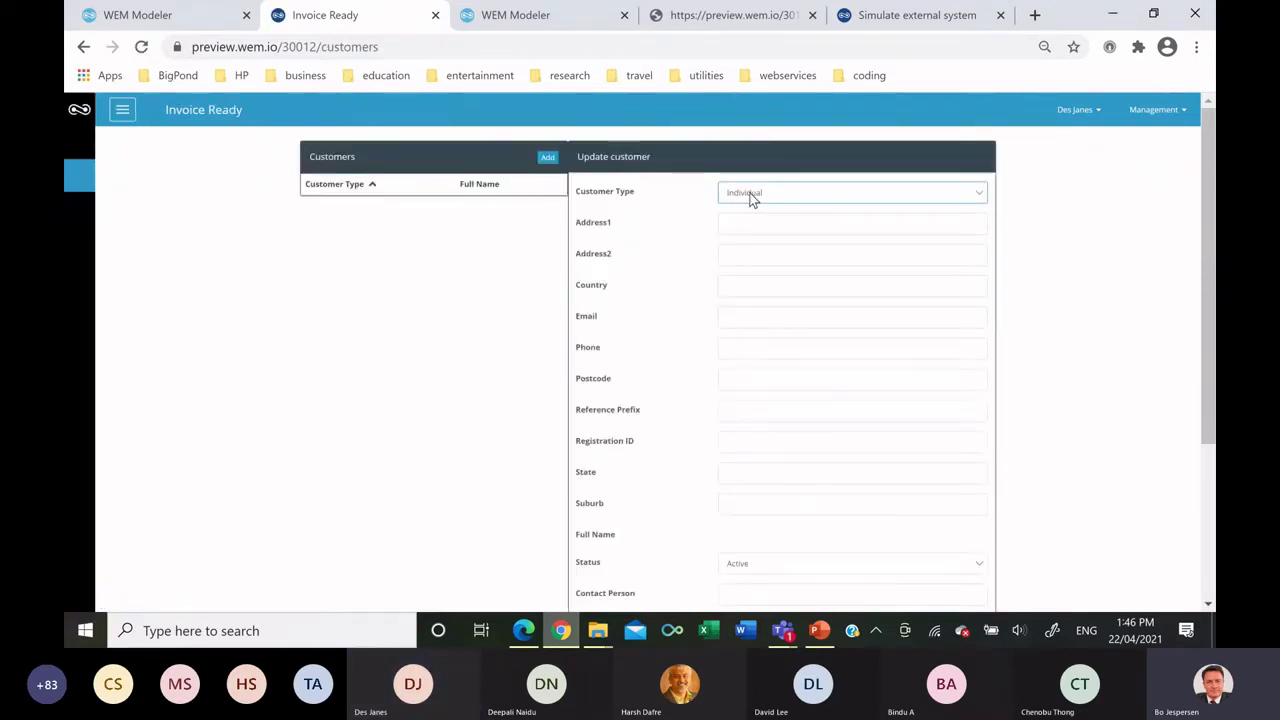
Set Customer Type to Company and enter the company name 'My Compan'.
{"action": "left_click", "coordinate": [752, 198]}
{"action": "left_click", "coordinate": [753, 244]}
{"action": "left_click", "coordinate": [755, 222]}
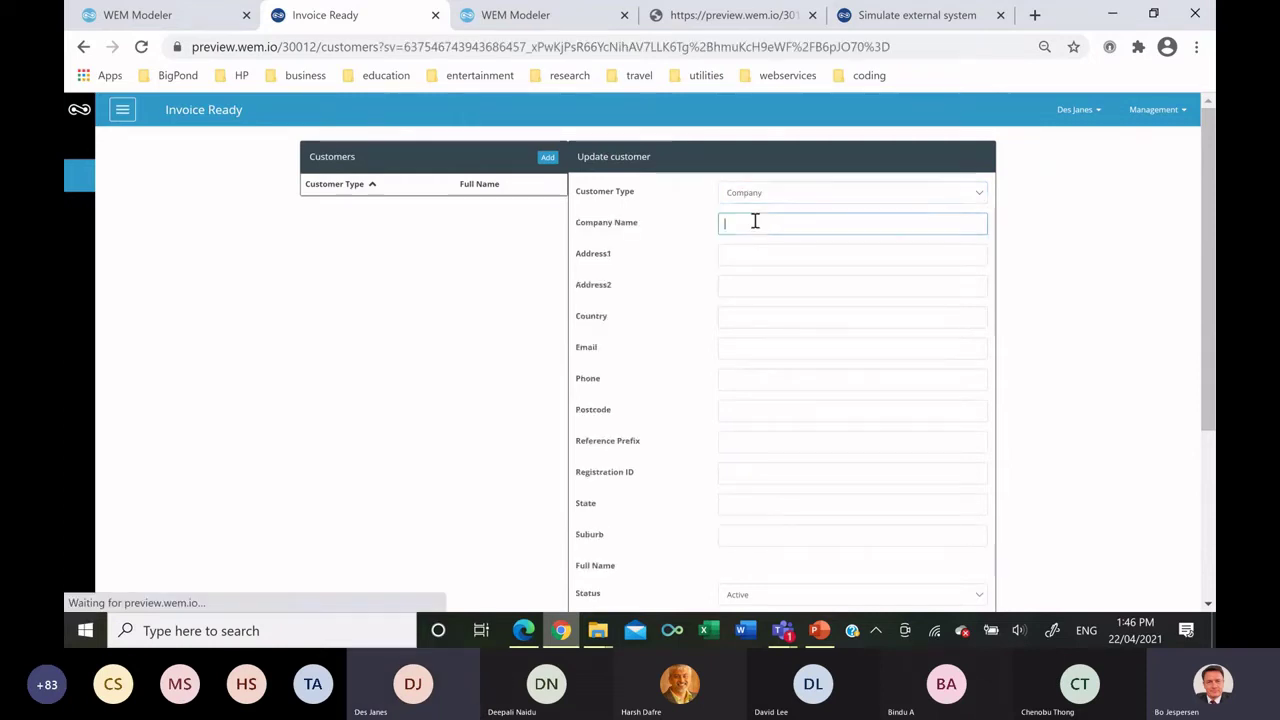
{"action": "type", "text": "10 Main S"}
{"action": "key", "text": "Tab"}
{"action": "key", "text": "Tab"}
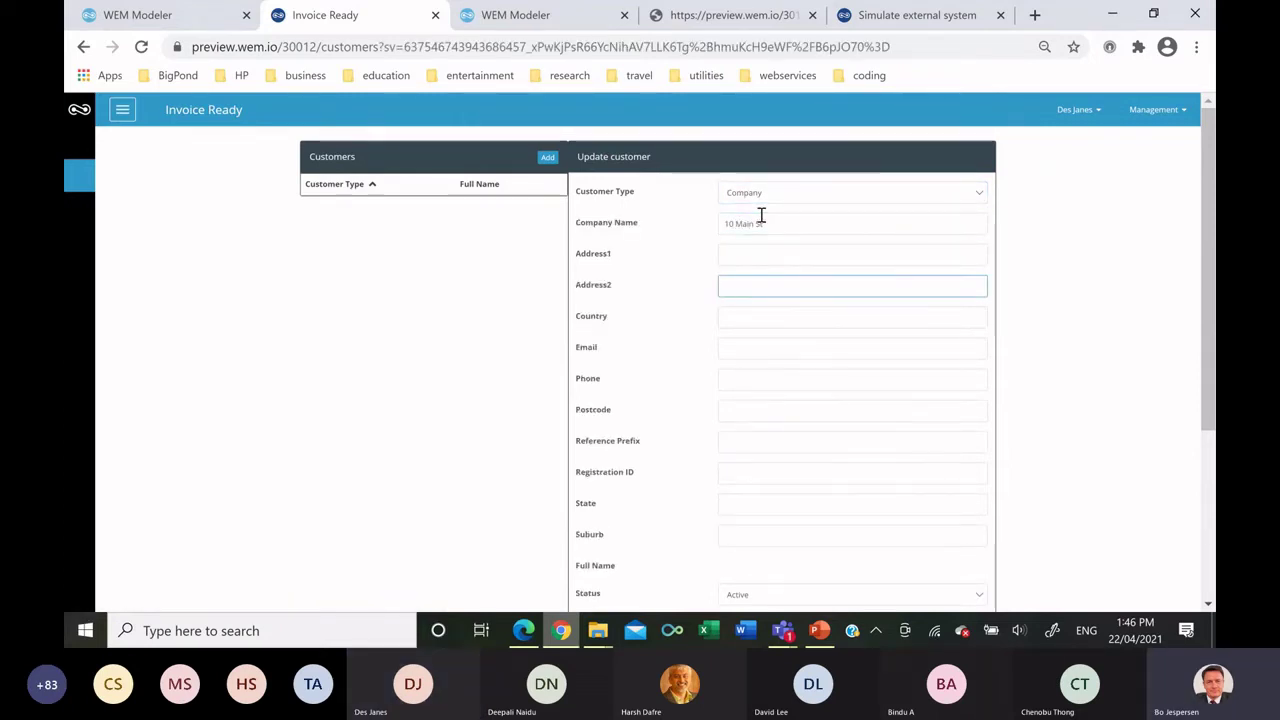
{"action": "left_click", "coordinate": [768, 231]}
{"action": "left_click_drag", "start_coordinate": [768, 231], "coordinate": [723, 183]}
{"action": "type", "text": "My Comp"}
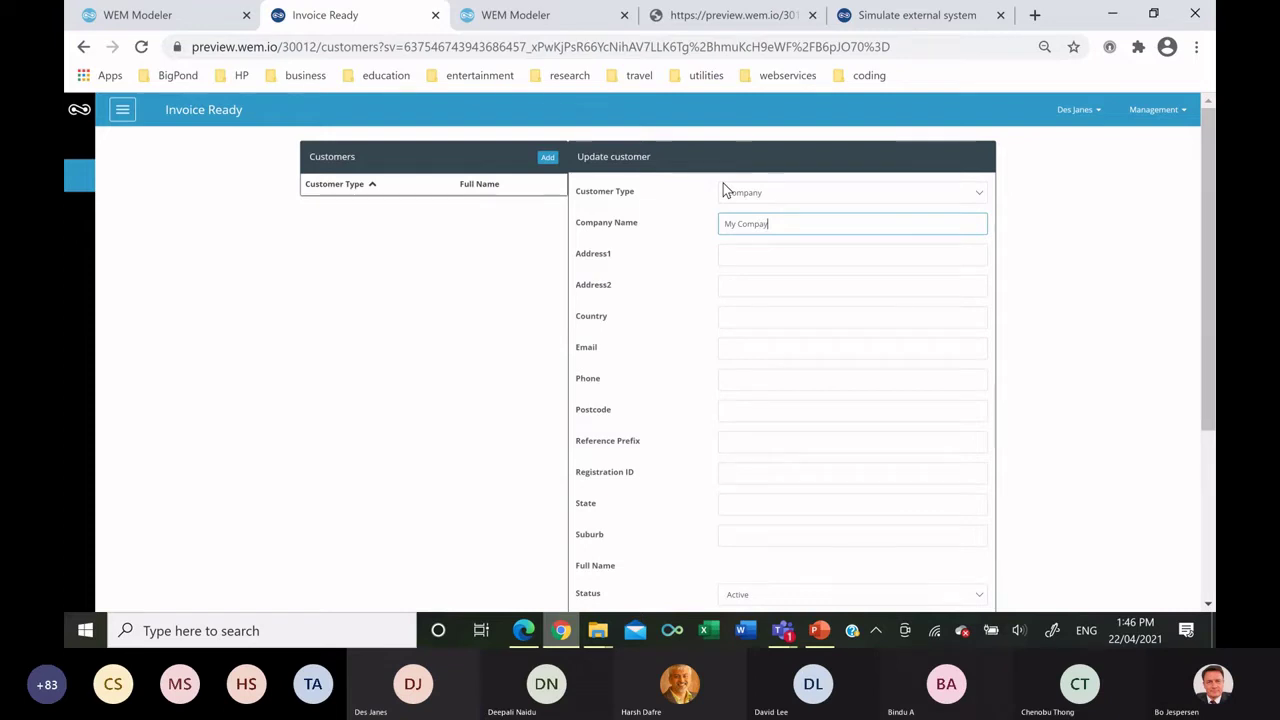
{"action": "type", "text": "an"}
{"action": "key", "text": "Tab"}
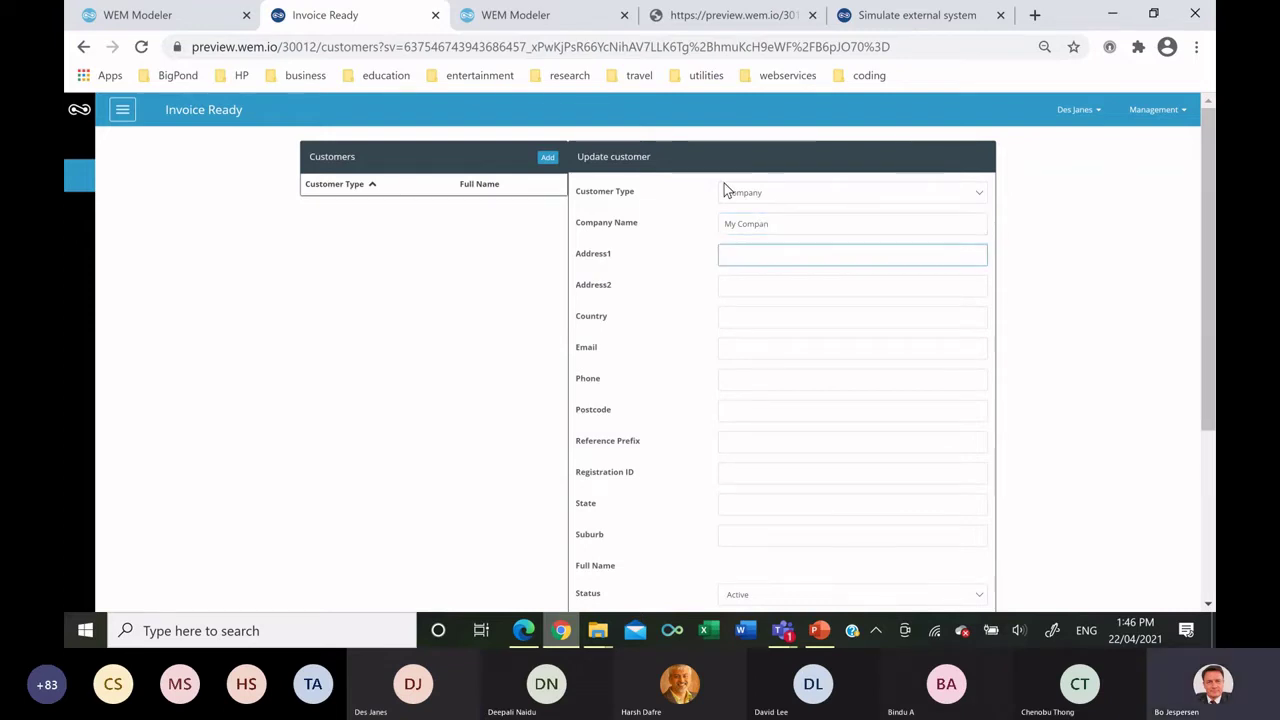
Enter Address1 '10 Main St', country Australia, a test e-mail, a phone number and postcode 6000.
{"action": "key", "text": "Tab"}
{"action": "key", "text": "shift+Tab"}
{"action": "type", "text": "10"}
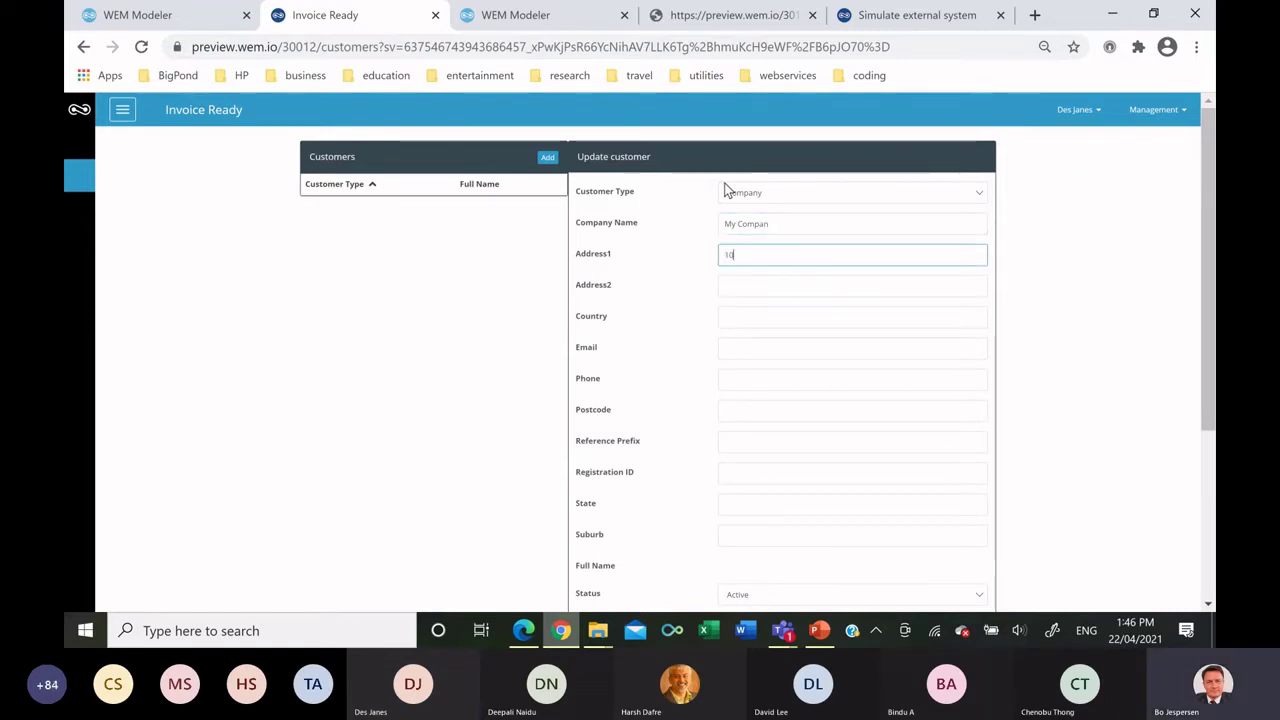
{"action": "type", "text": " Main St"}
{"action": "key", "text": "Tab"}
{"action": "key", "text": "Tab"}
{"action": "type", "text": "Australia"}
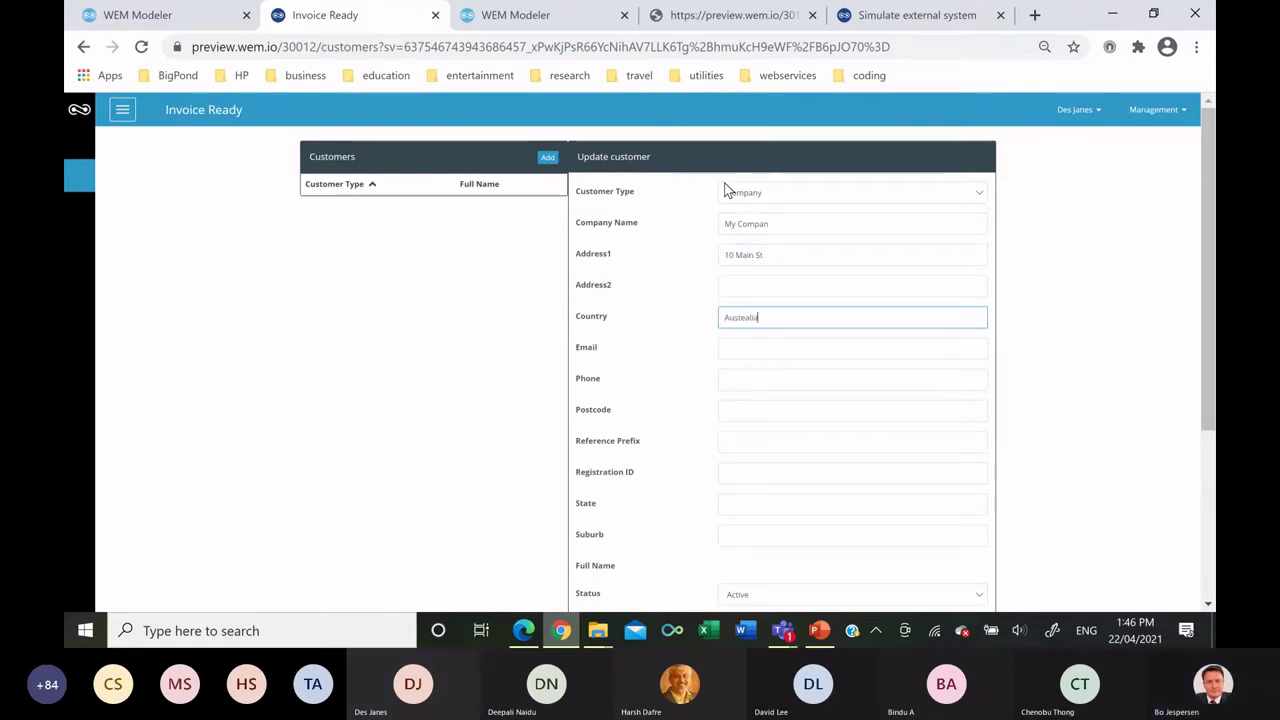
{"action": "key", "text": "Tab"}
{"action": "type", "text": "tes"}
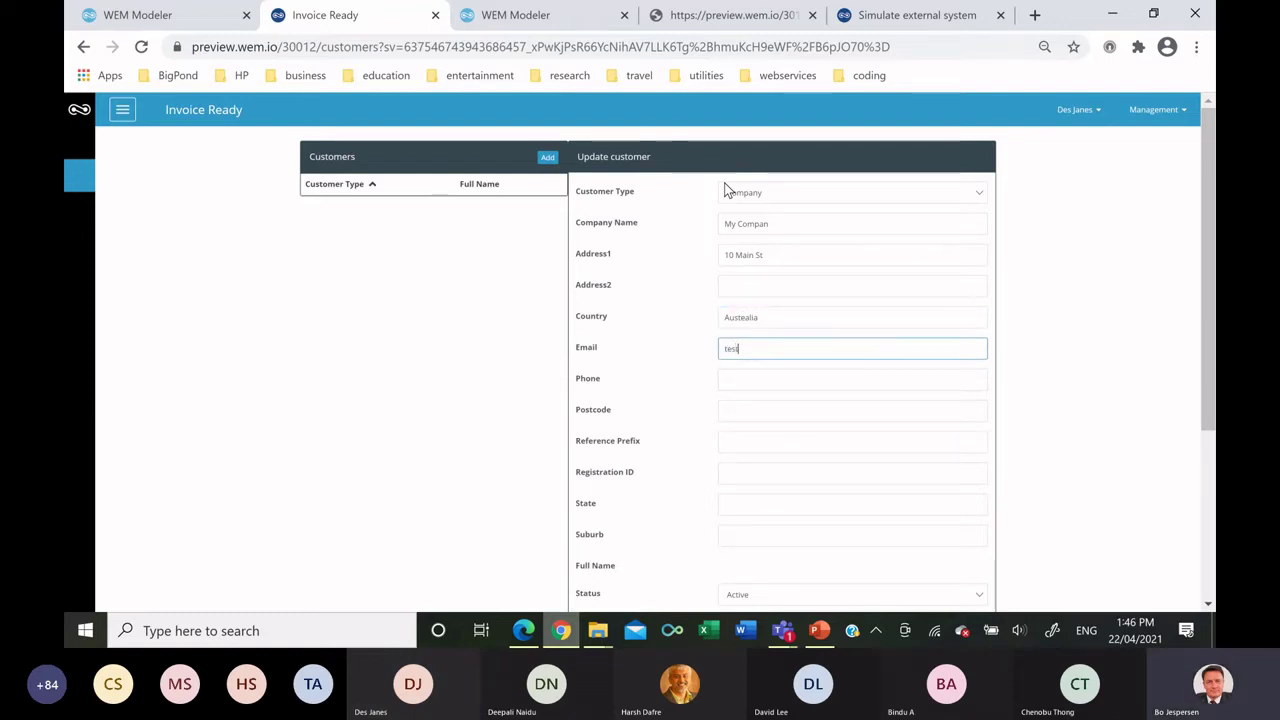
{"action": "type", "text": "t@email.com"}
{"action": "key", "text": "Tab"}
{"action": "type", "text": "+617787"}
{"action": "key", "text": "Tab"}
{"action": "type", "text": "6000"}
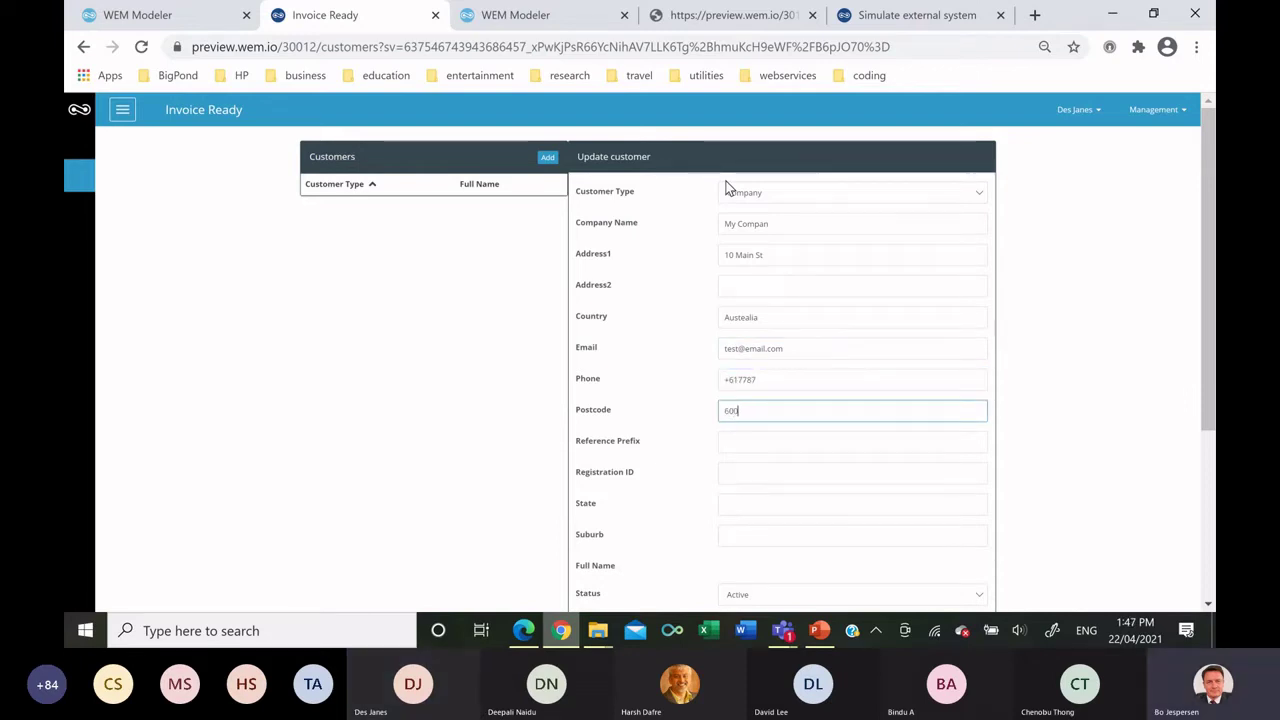
Fill in the reference prefix, registration ID and state WA.
{"action": "key", "text": "Tab"}
{"action": "type", "text": "10"}
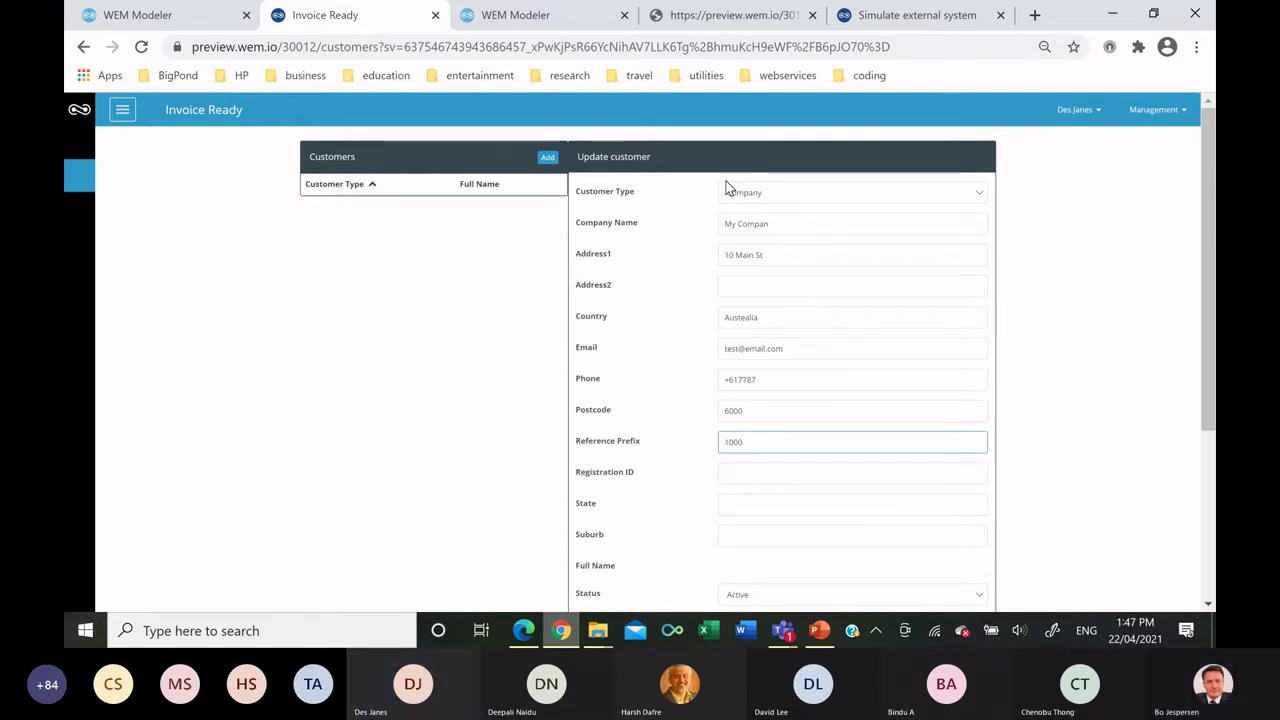
{"action": "key", "text": "Tab"}
{"action": "type", "text": "AB"}
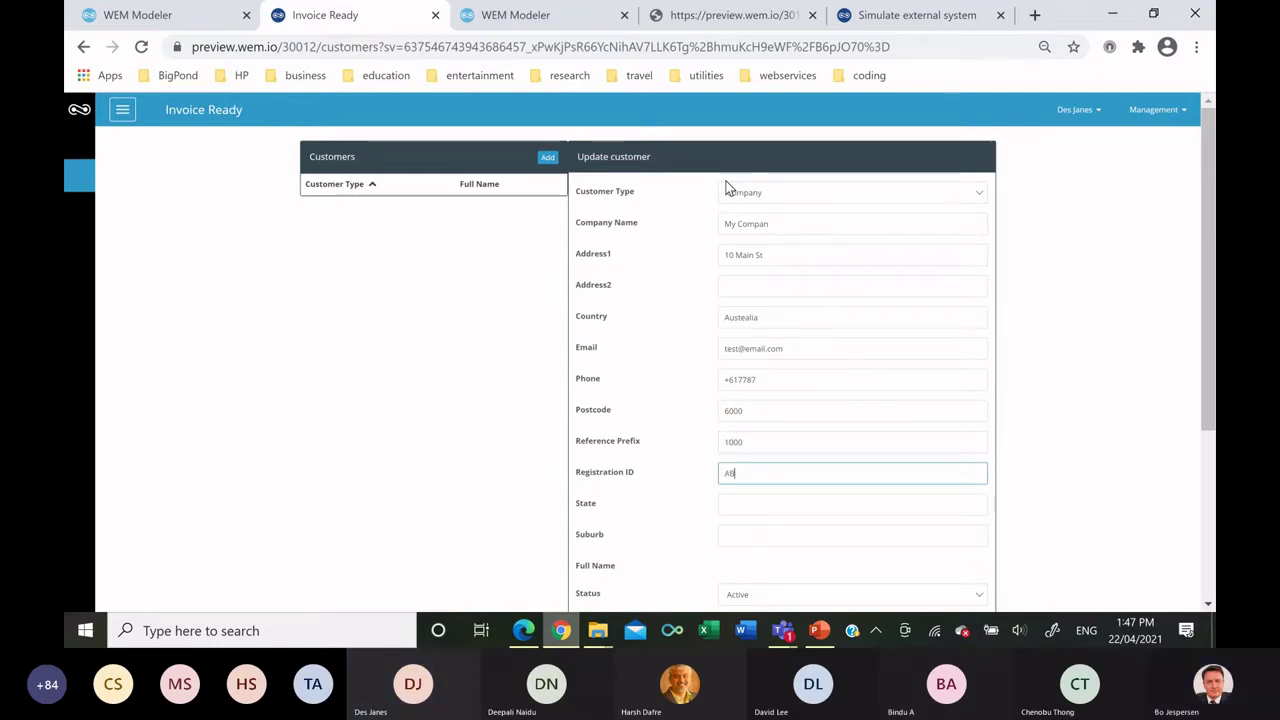
{"action": "type", "text": "N 1224434"}
{"action": "key", "text": "Tab"}
{"action": "type", "text": "W"}
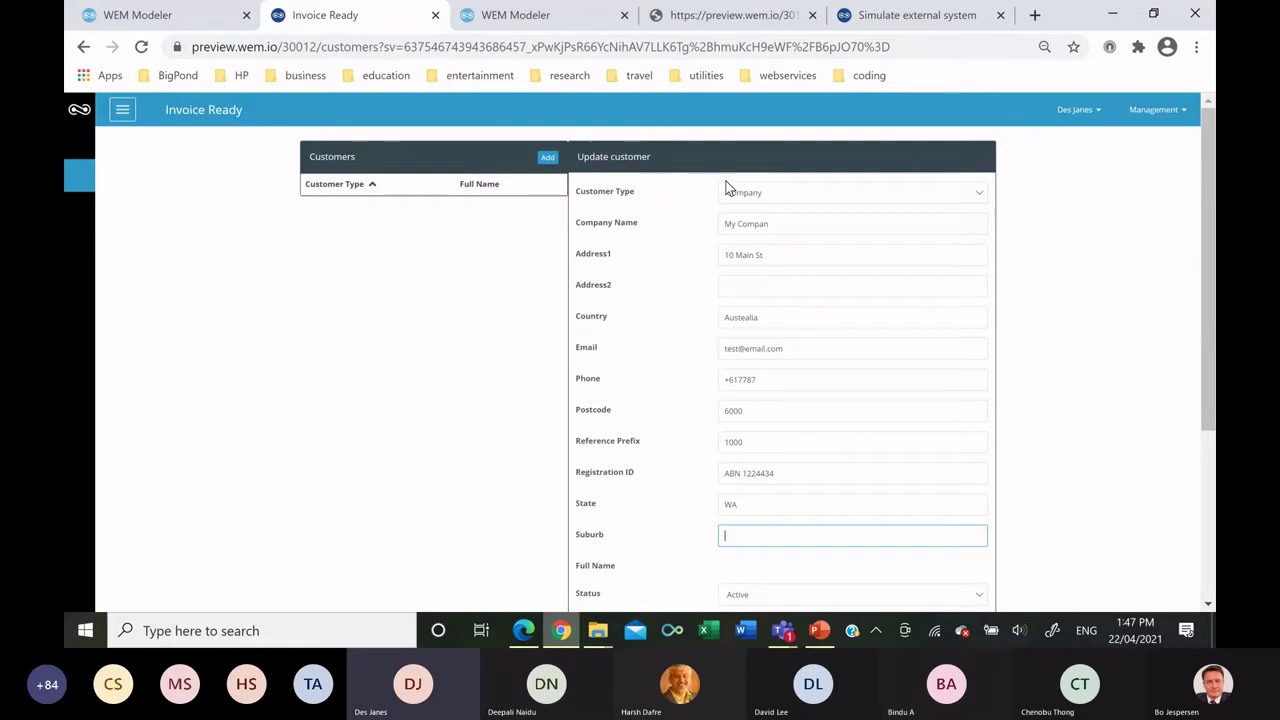
{"action": "type", "text": "Perth"}
Enter contact person 'My Company Contacct' and bank name ANZ.
{"action": "scroll", "coordinate": [760, 257], "scroll_direction": "down", "scroll_amount": 3}
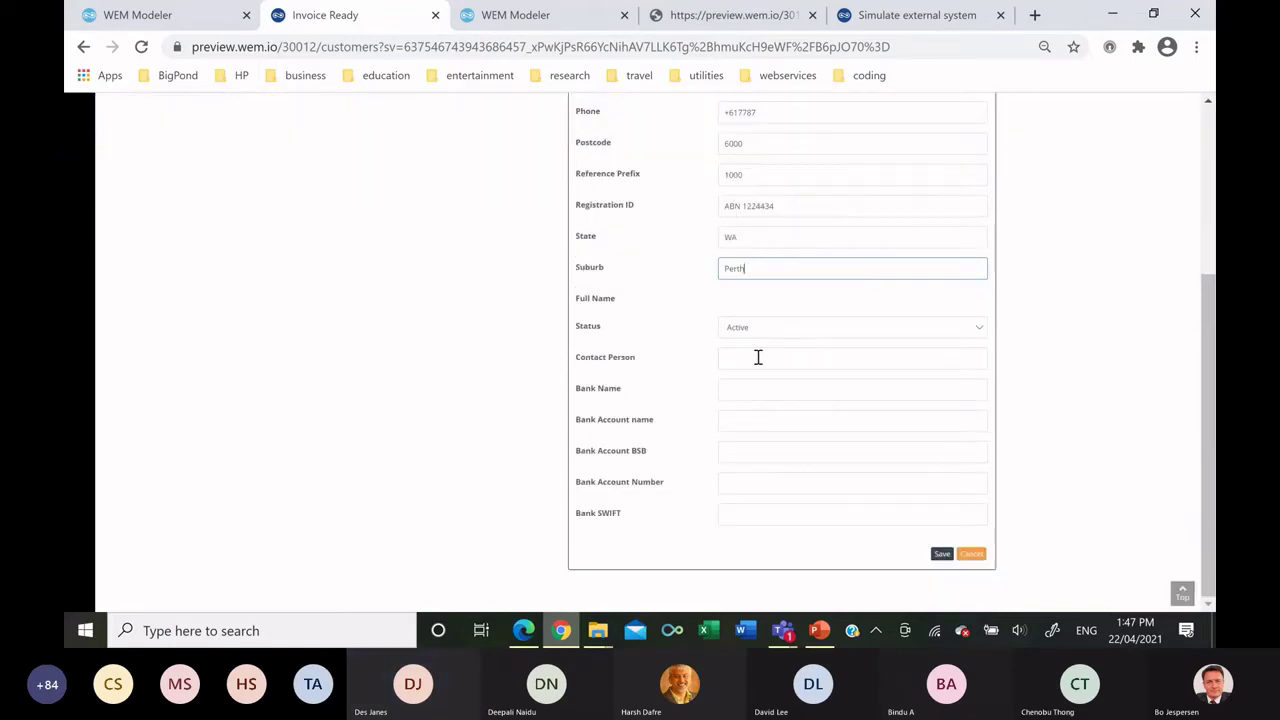
{"action": "left_click", "coordinate": [757, 357]}
{"action": "type", "text": "My Com"}
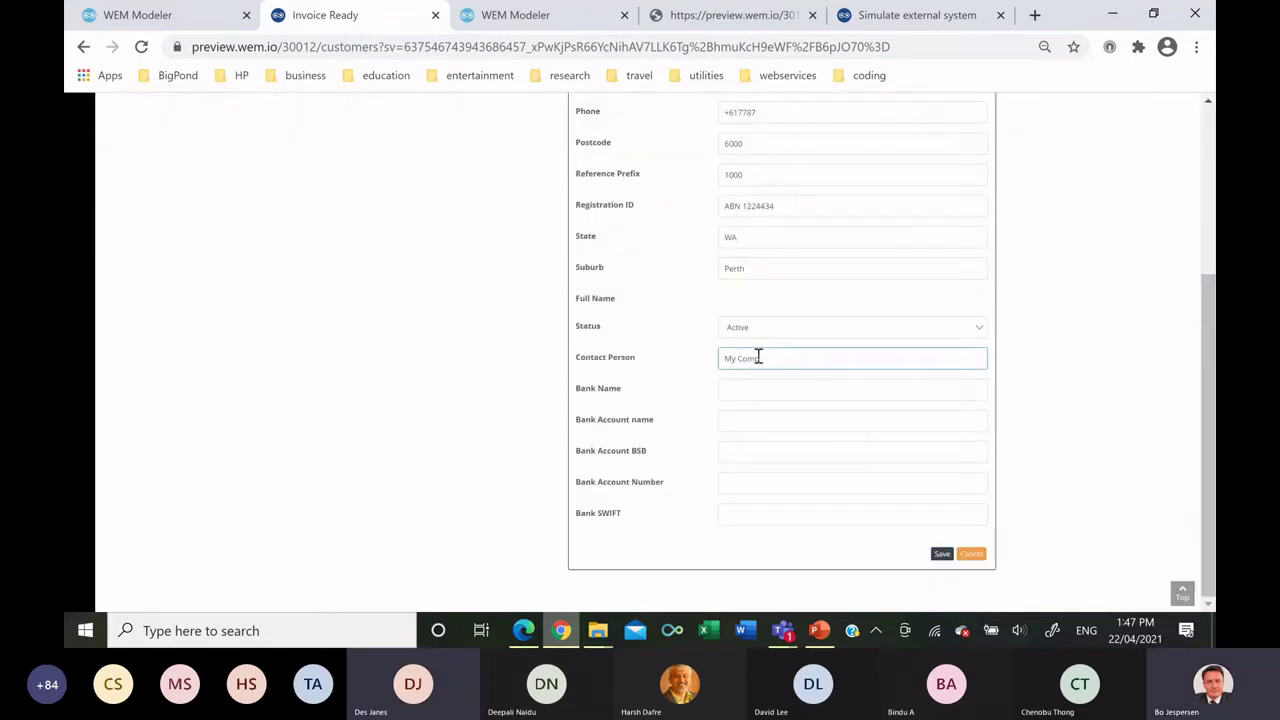
{"action": "type", "text": "pany Con"}
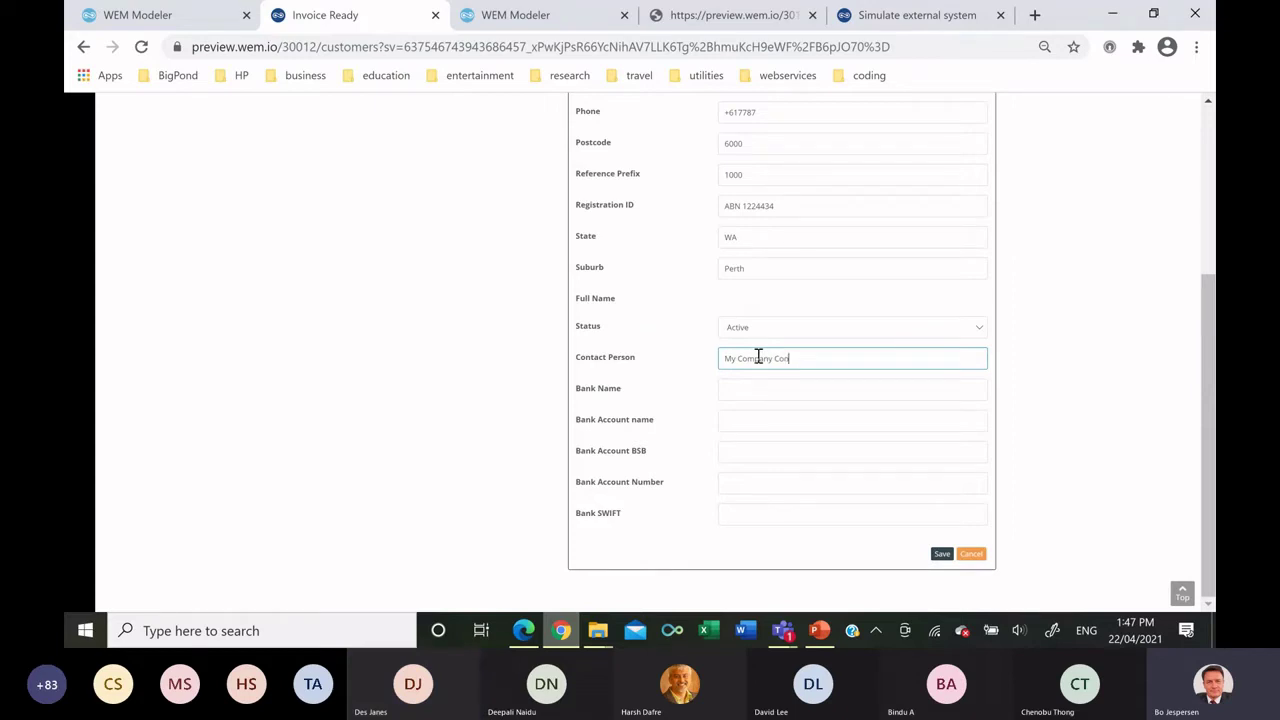
{"action": "type", "text": "tacct"}
{"action": "key", "text": "Tab"}
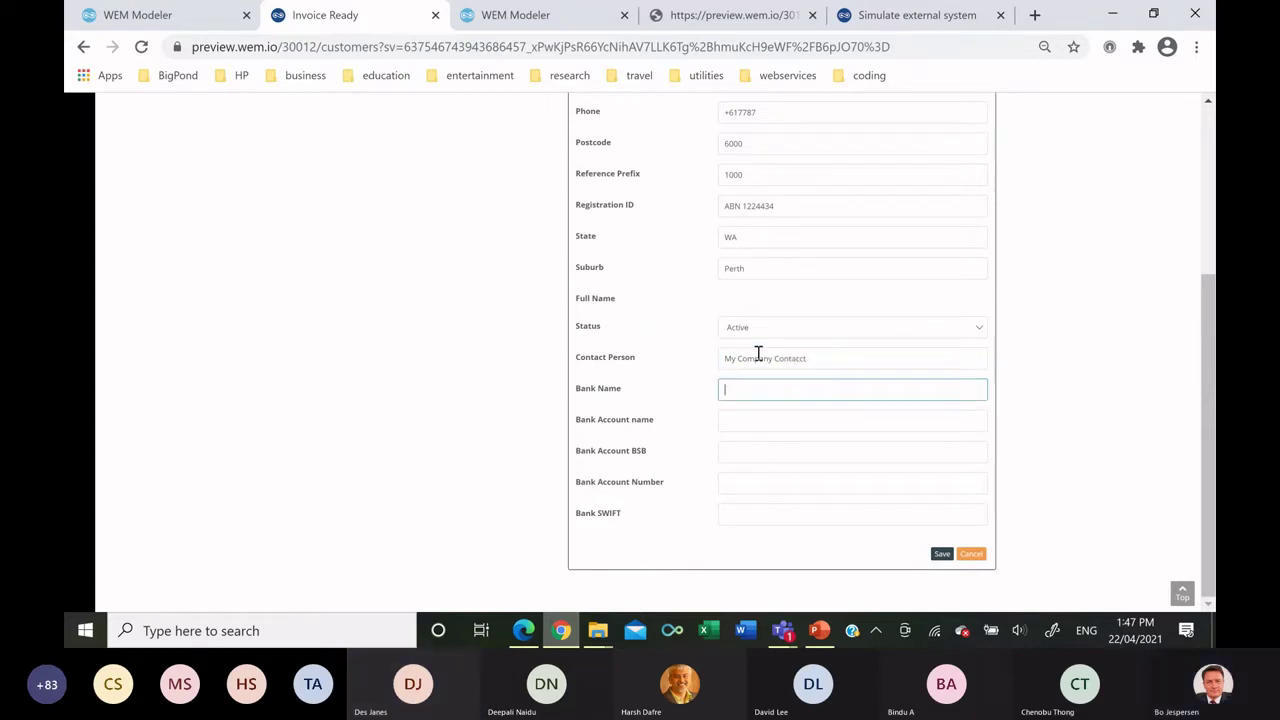
{"action": "type", "text": "90"}
{"action": "key", "text": "BackSpace"}
{"action": "key", "text": "BackSpace"}
{"action": "type", "text": "ANZ"}
Fill in the bank account name, BSB, account number and SWIFT code.
{"action": "key", "text": "Tab"}
{"action": "type", "text": "M"}
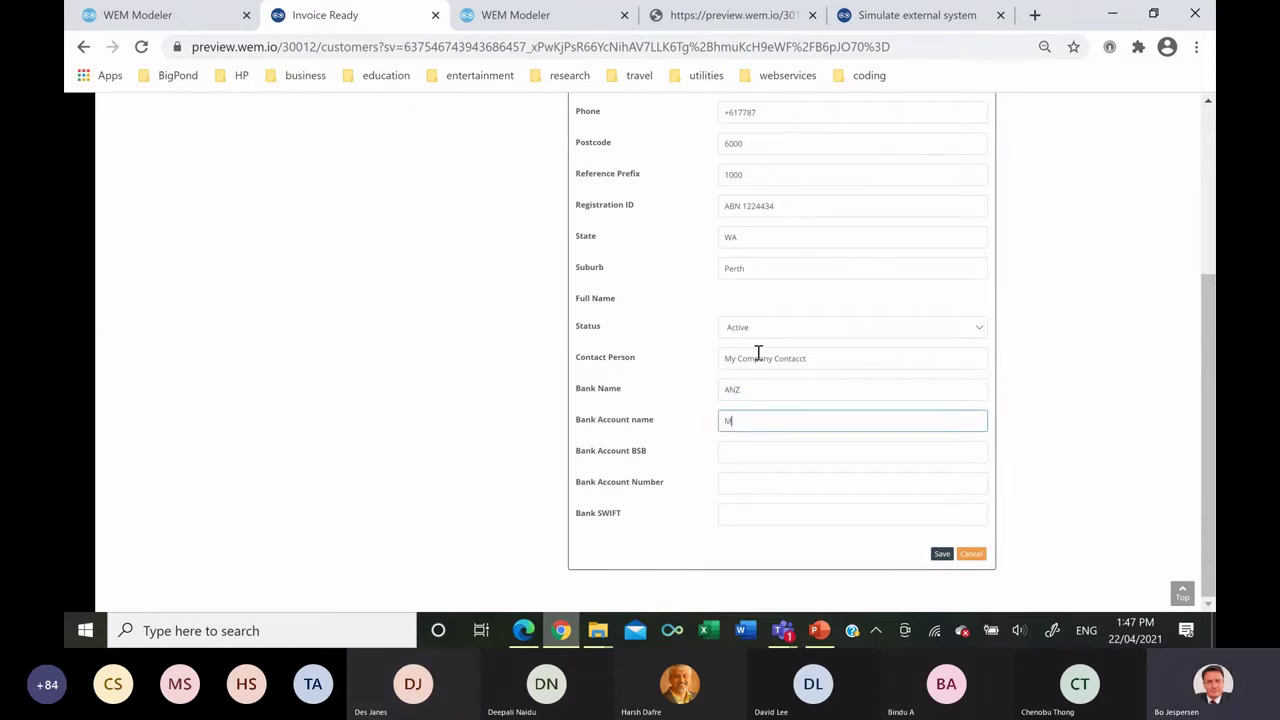
{"action": "type", "text": "y Comany"}
{"action": "type", "text": " Bank A"}
{"action": "key", "text": "BackSpace"}
{"action": "type", "text": "Bank Account"}
{"action": "key", "text": "Tab"}
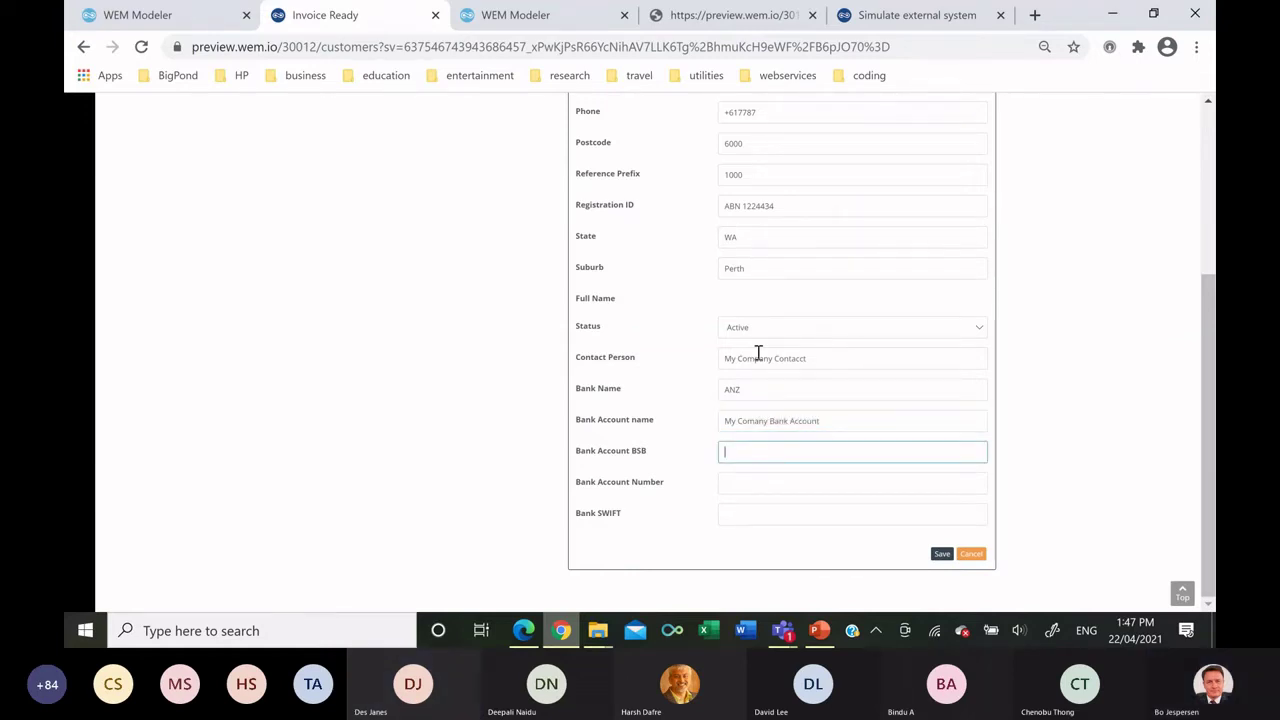
{"action": "type", "text": "900"}
{"action": "key", "text": "Tab"}
{"action": "type", "text": "3"}
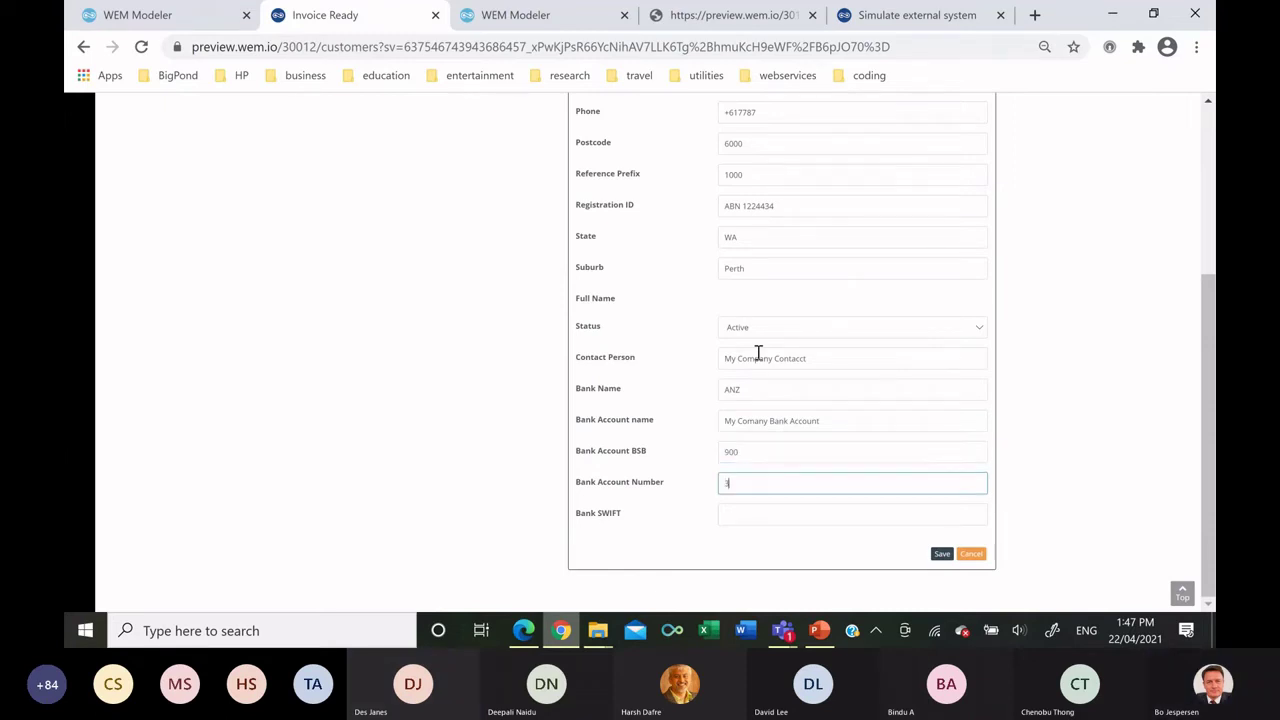
{"action": "type", "text": "838499"}
{"action": "key", "text": "Tab"}
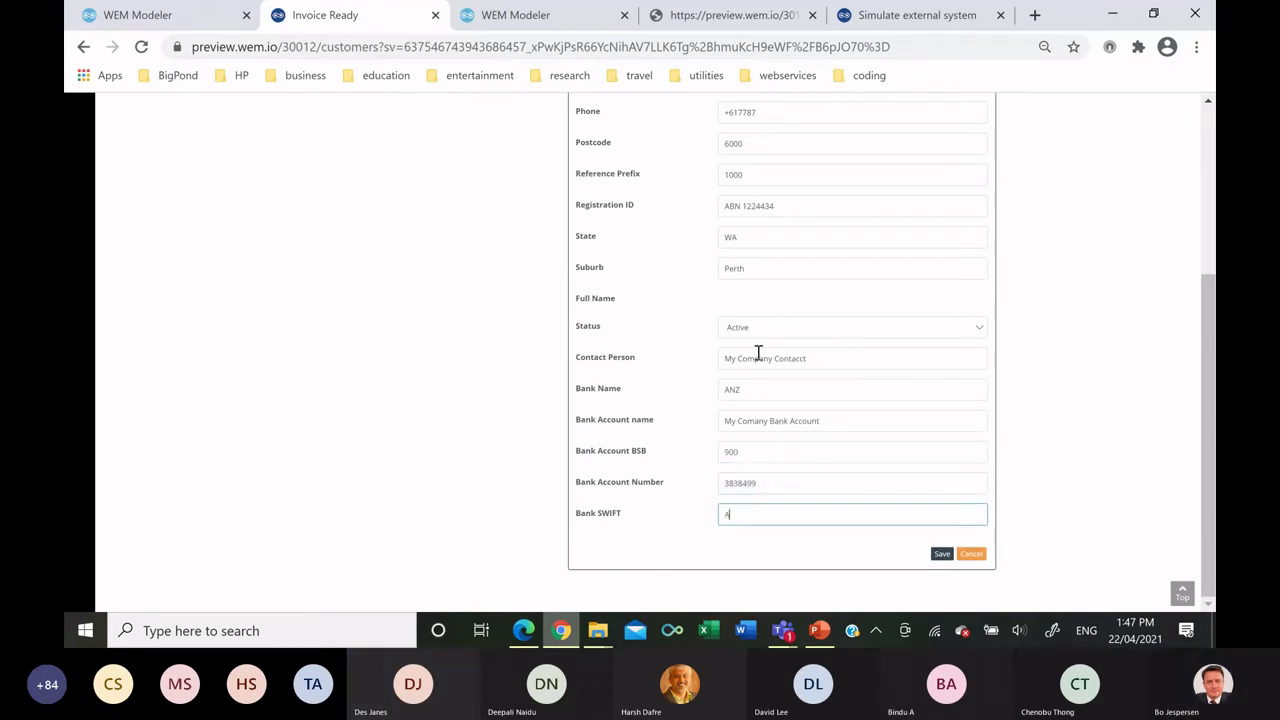
{"action": "type", "text": "ANZSFTW"}
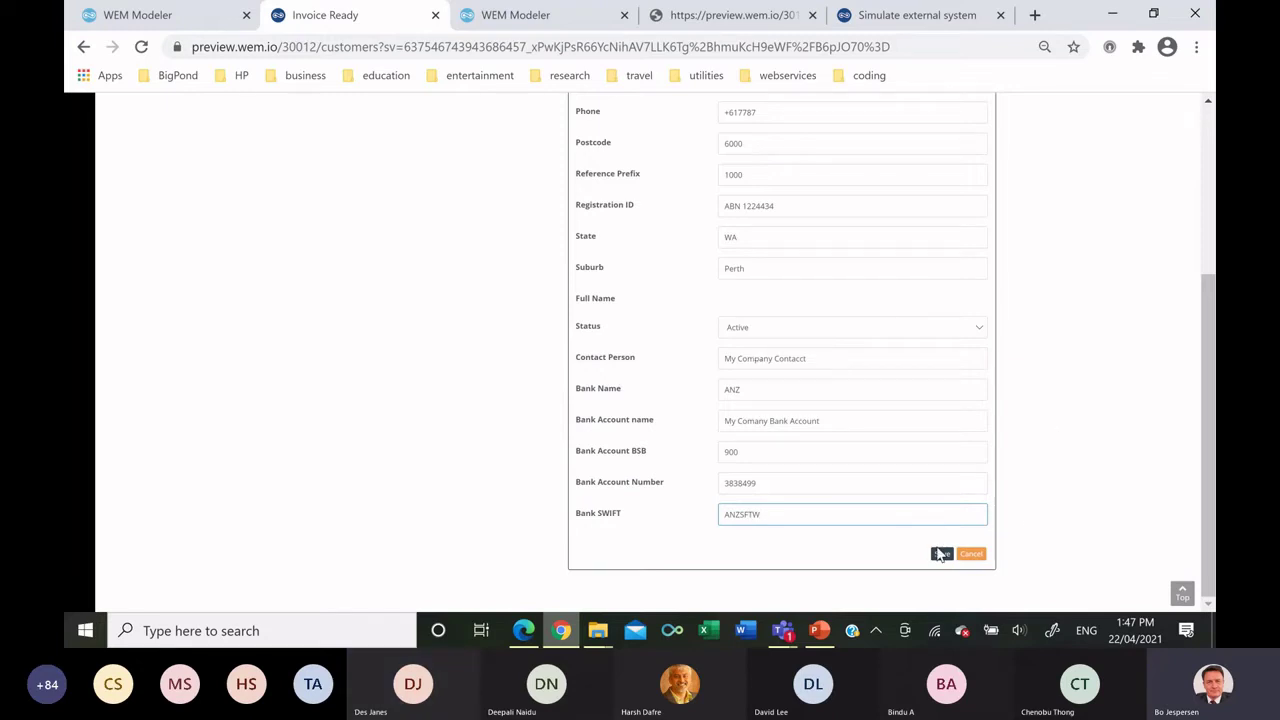
{"action": "left_click", "coordinate": [942, 553]}
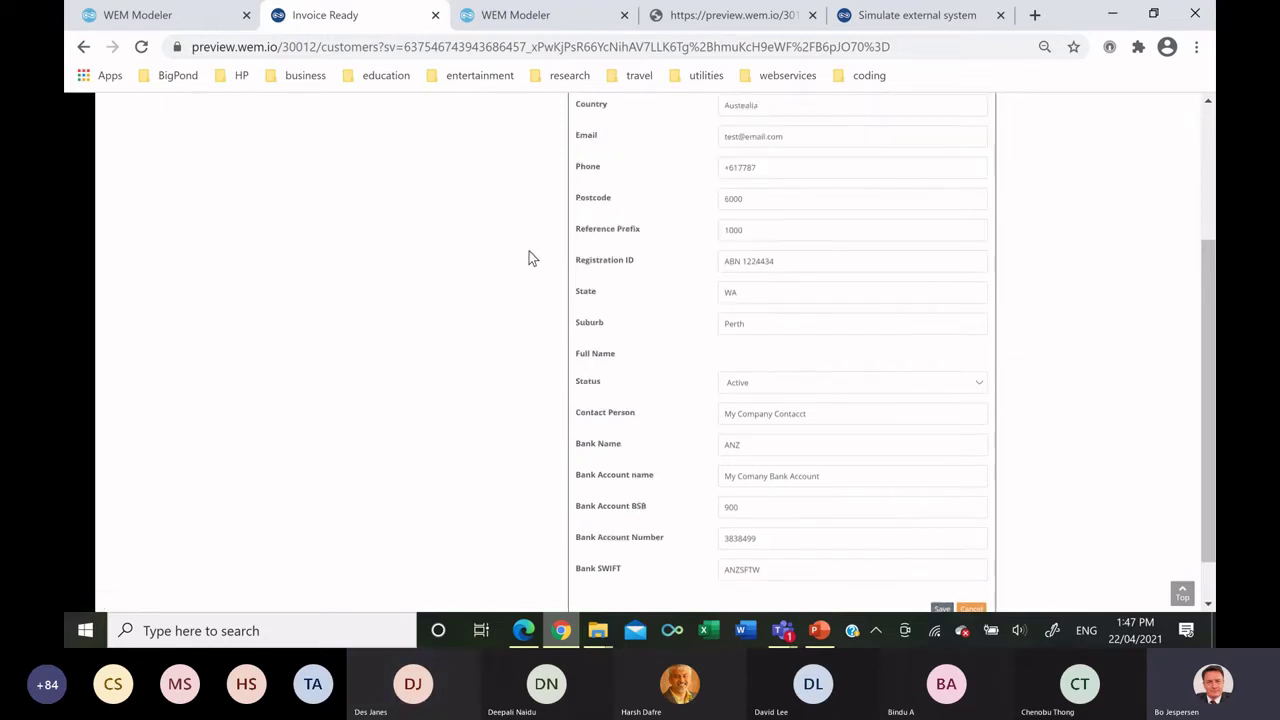
{"action": "left_click", "coordinate": [777, 196]}
{"action": "left_click", "coordinate": [760, 246]}
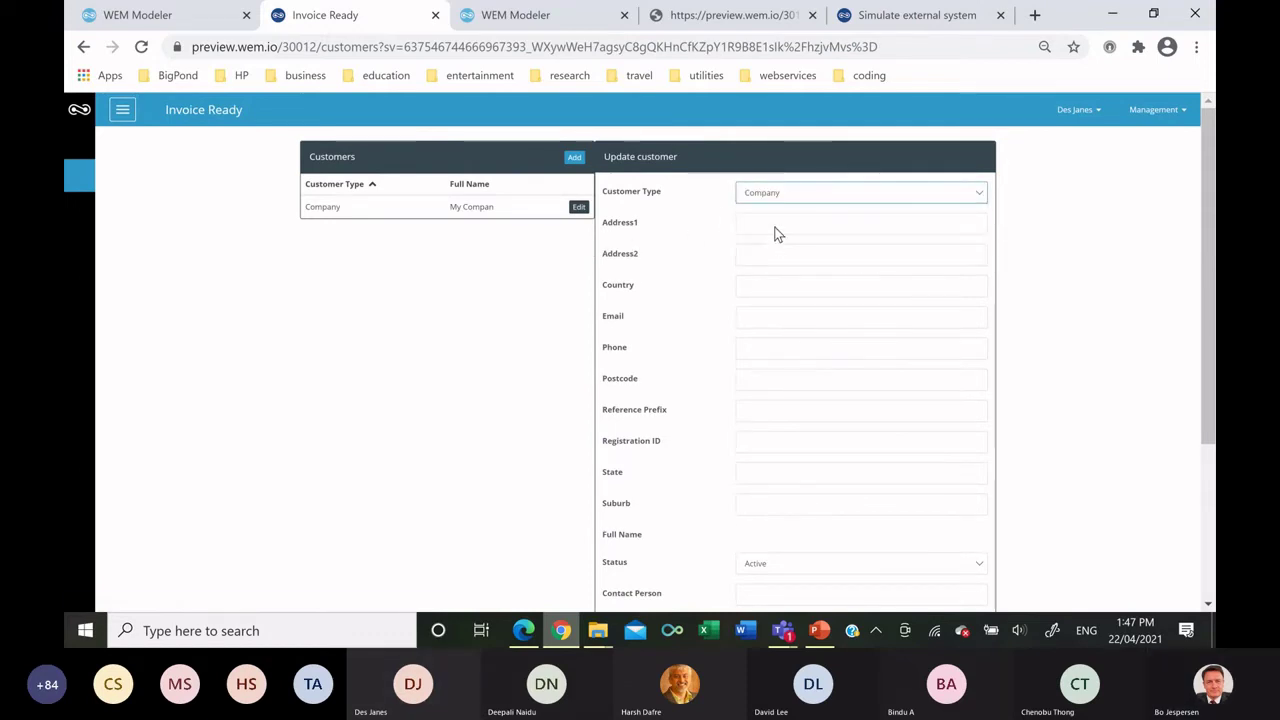
{"action": "left_click", "coordinate": [776, 223]}
{"action": "type", "text": "First Com"}
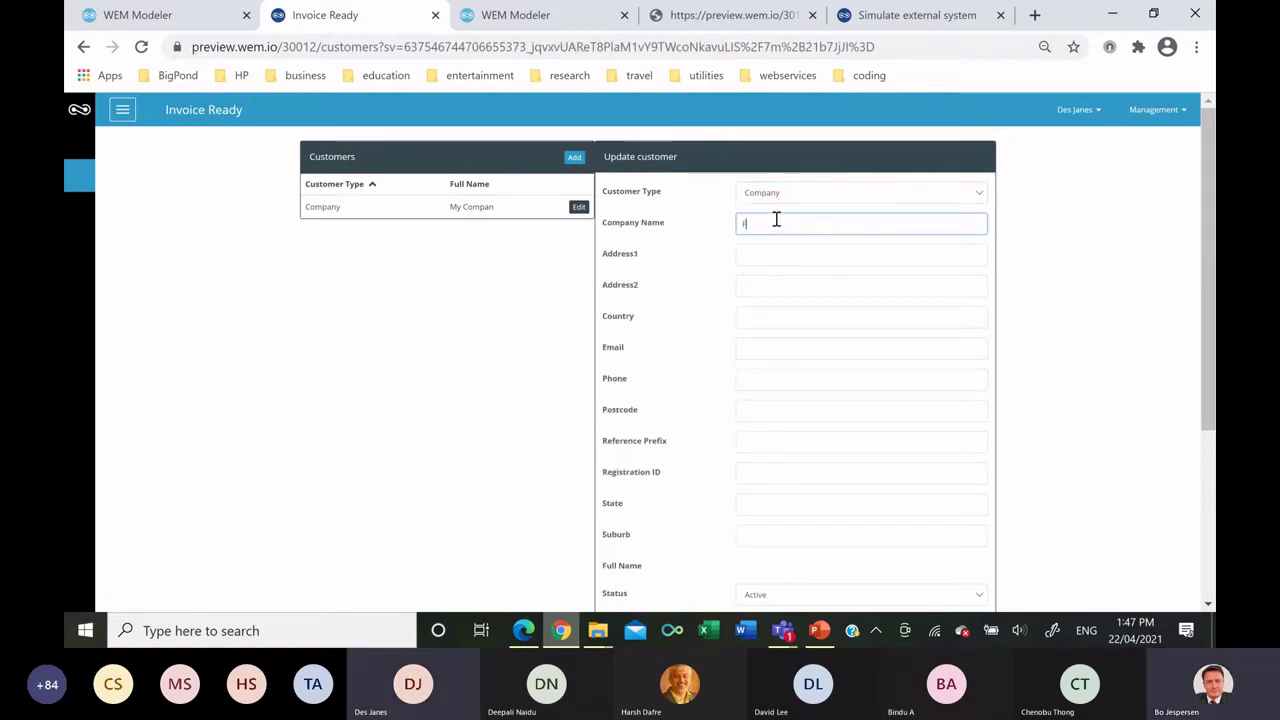
{"action": "type", "text": "pany"}
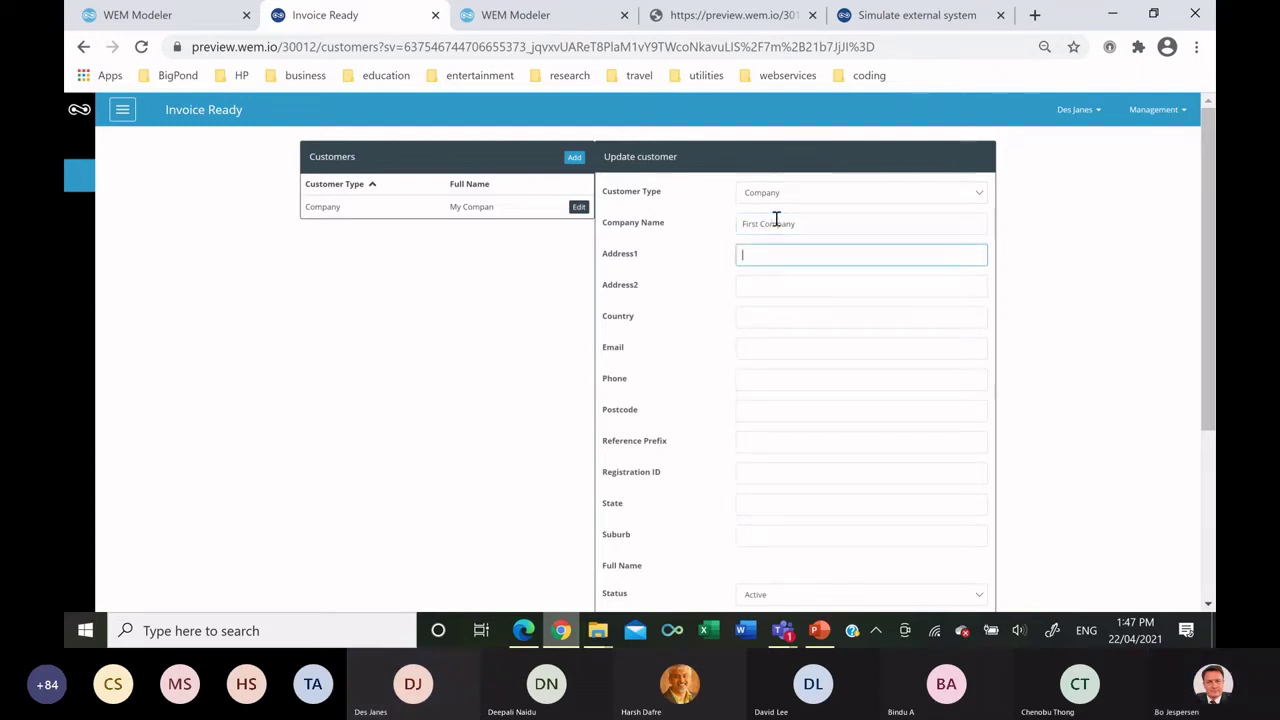
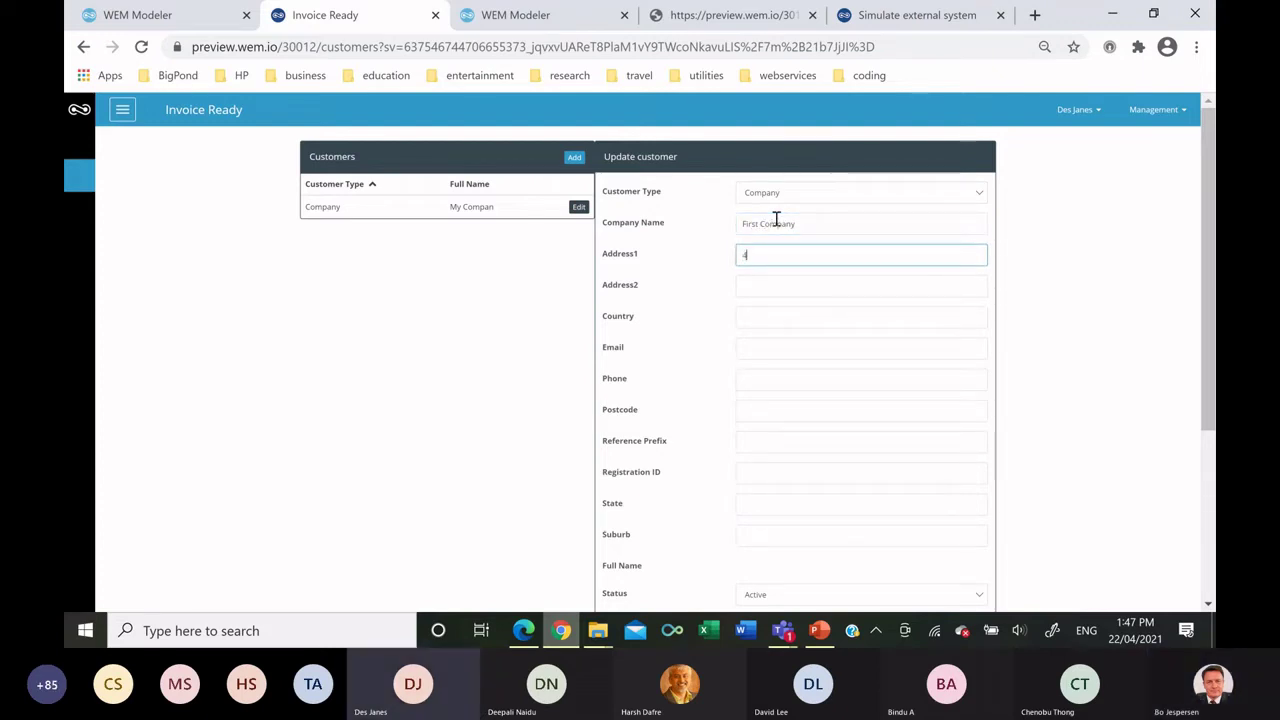
{"action": "key", "text": "Tab"}
{"action": "key", "text": "Tab"}
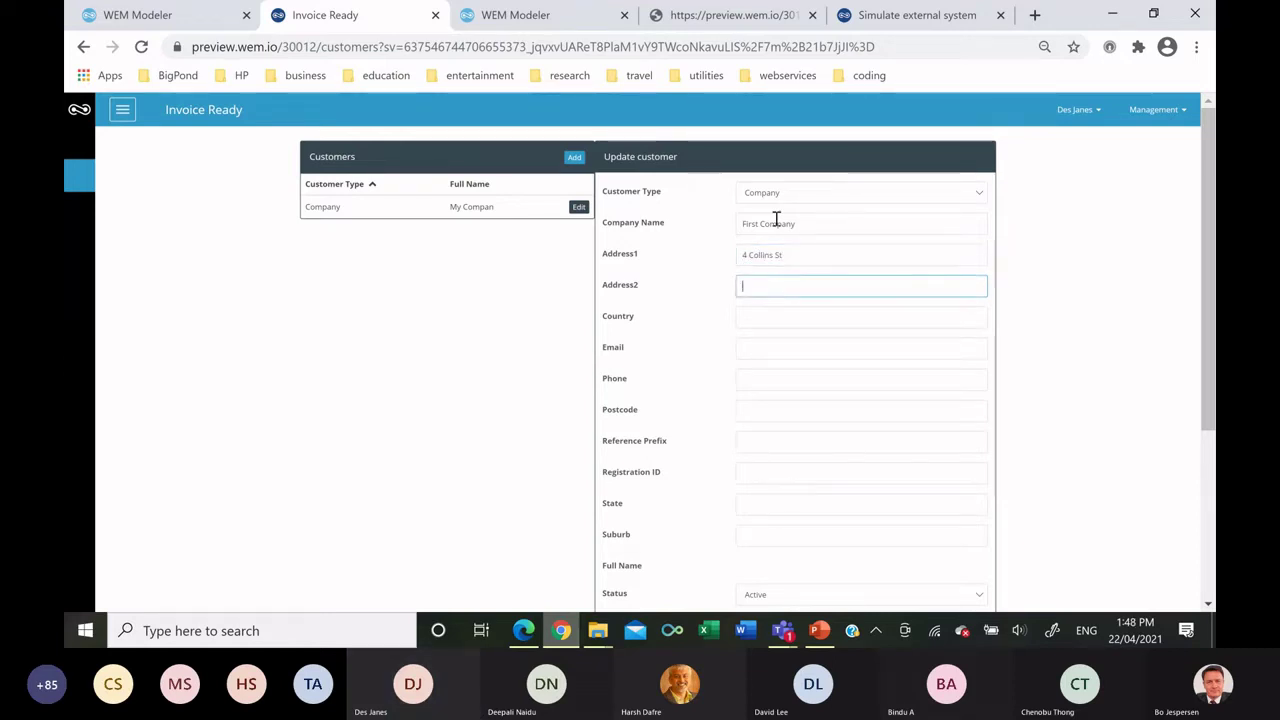
{"action": "type", "text": "Australia"}
Enter First Company's e-mail, phone, postcode 3000 and reference prefix 10001.
{"action": "key", "text": "Tab"}
{"action": "type", "text": "mail"}
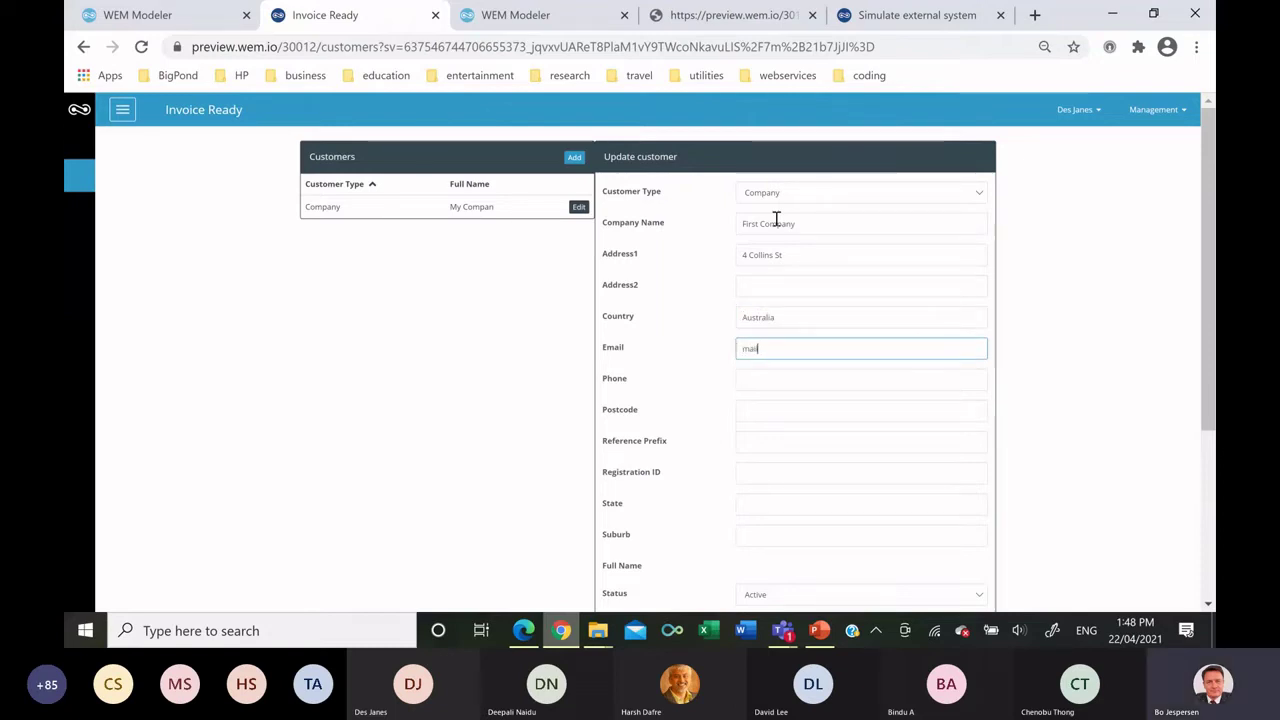
{"action": "type", "text": "ie"}
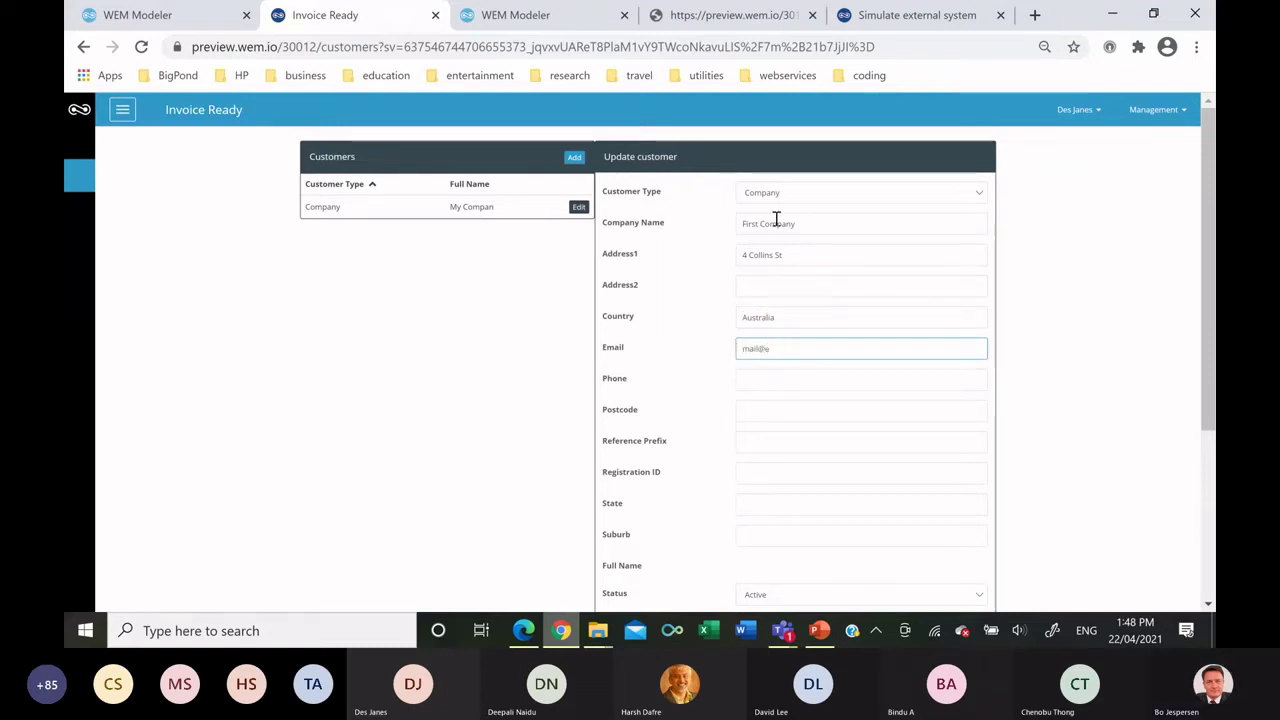
{"action": "type", "text": "st.com"}
{"action": "key", "text": "Tab"}
{"action": "type", "text": "+61999499"}
{"action": "key", "text": "Tab"}
{"action": "type", "text": "3000"}
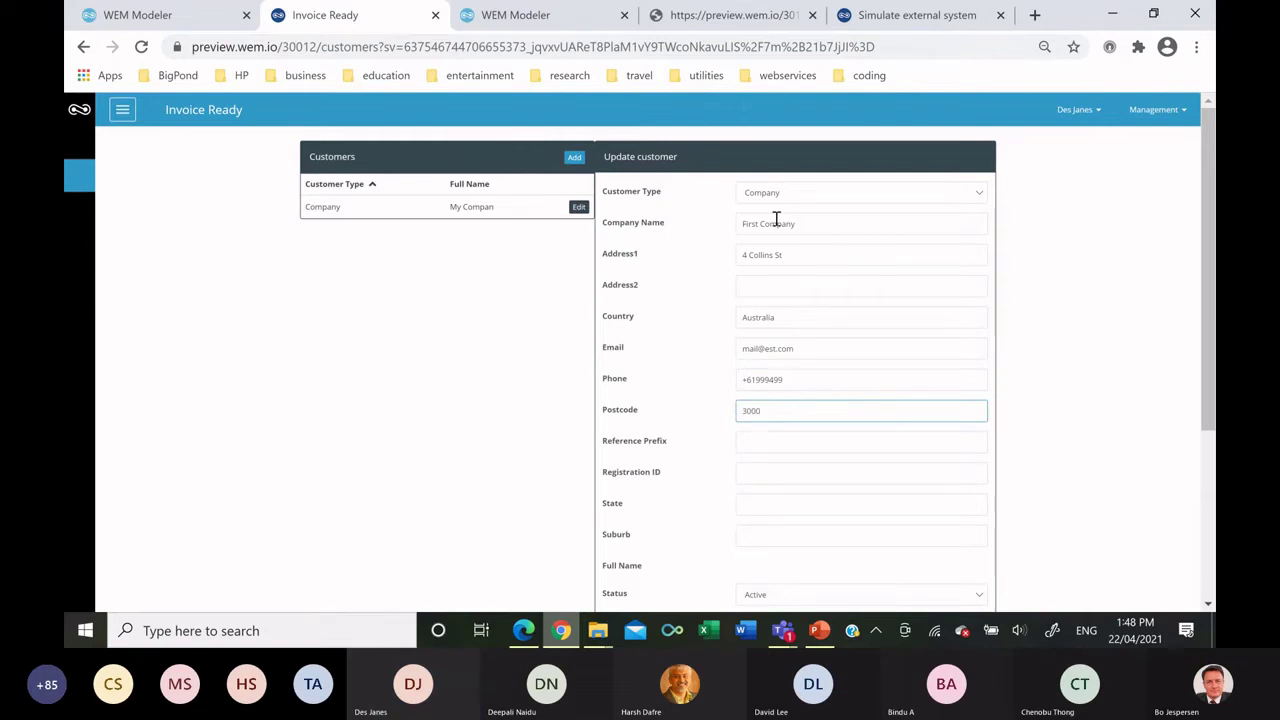
{"action": "key", "text": "Tab"}
{"action": "type", "text": "100"}
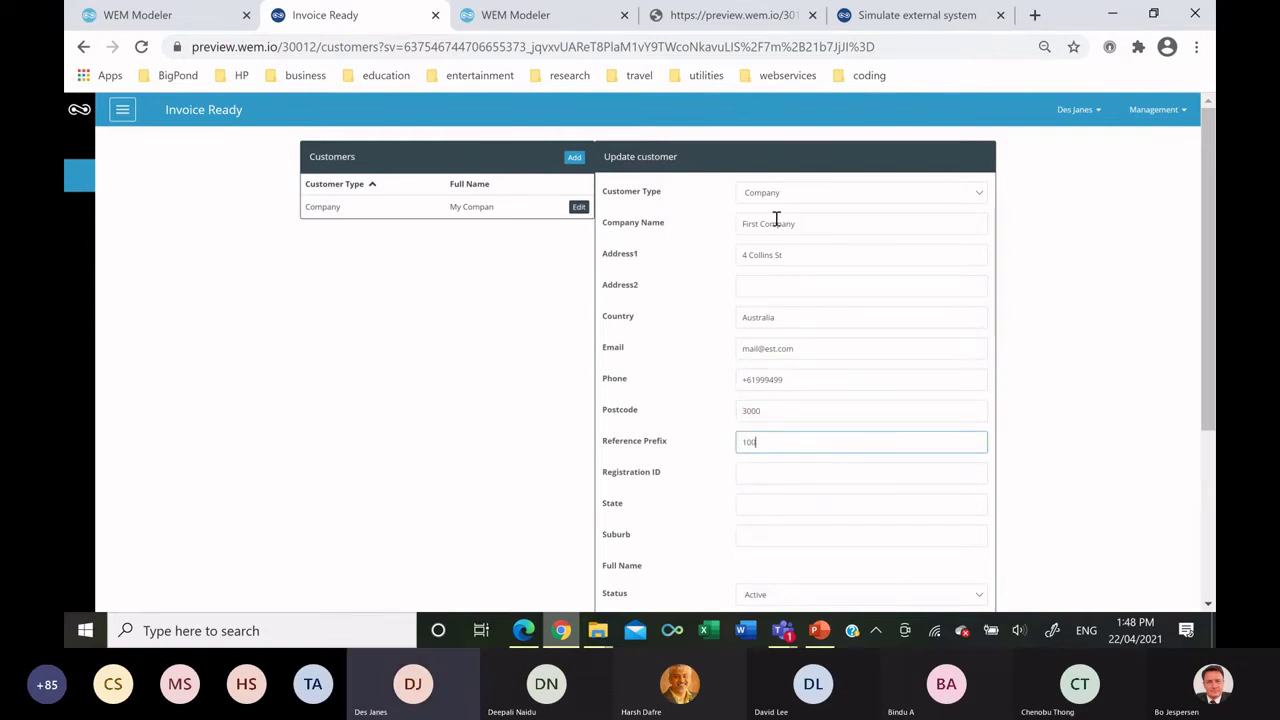
{"action": "type", "text": "01"}
Set its registration ID, state Vic and suburb Melbourne.
{"action": "key", "text": "Tab"}
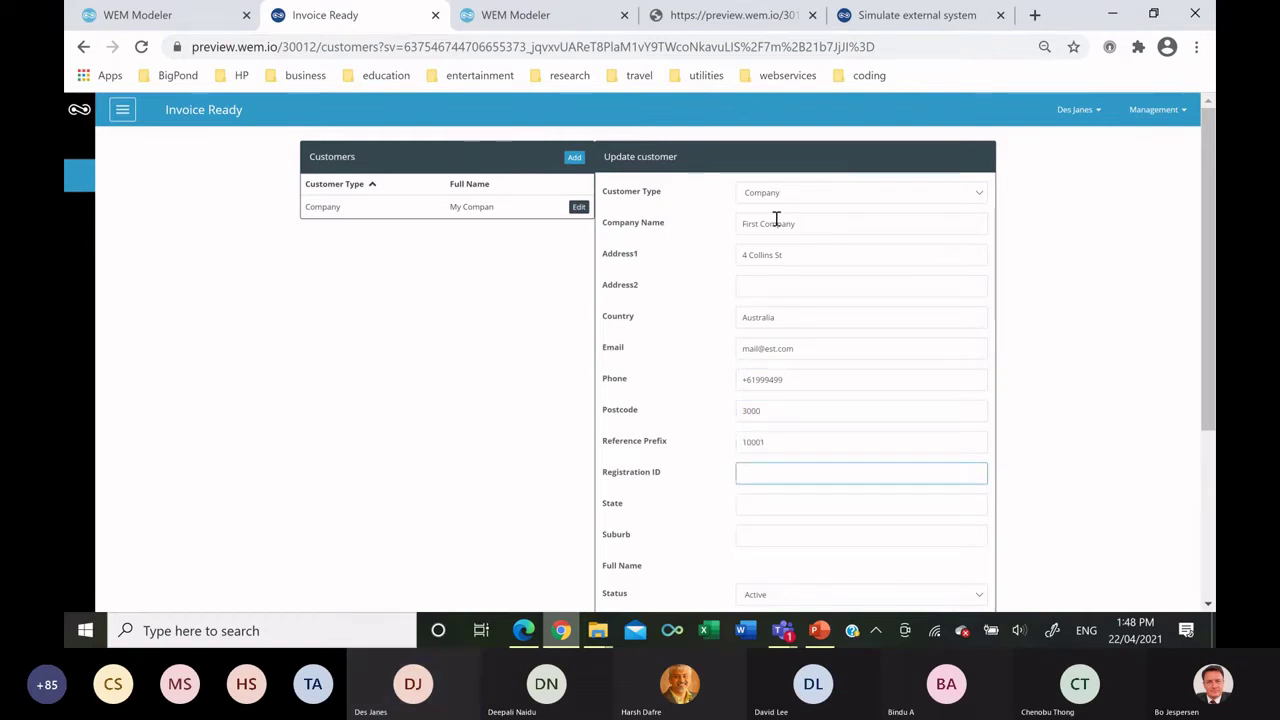
{"action": "type", "text": "ABN"}
{"action": "type", "text": " 49599"}
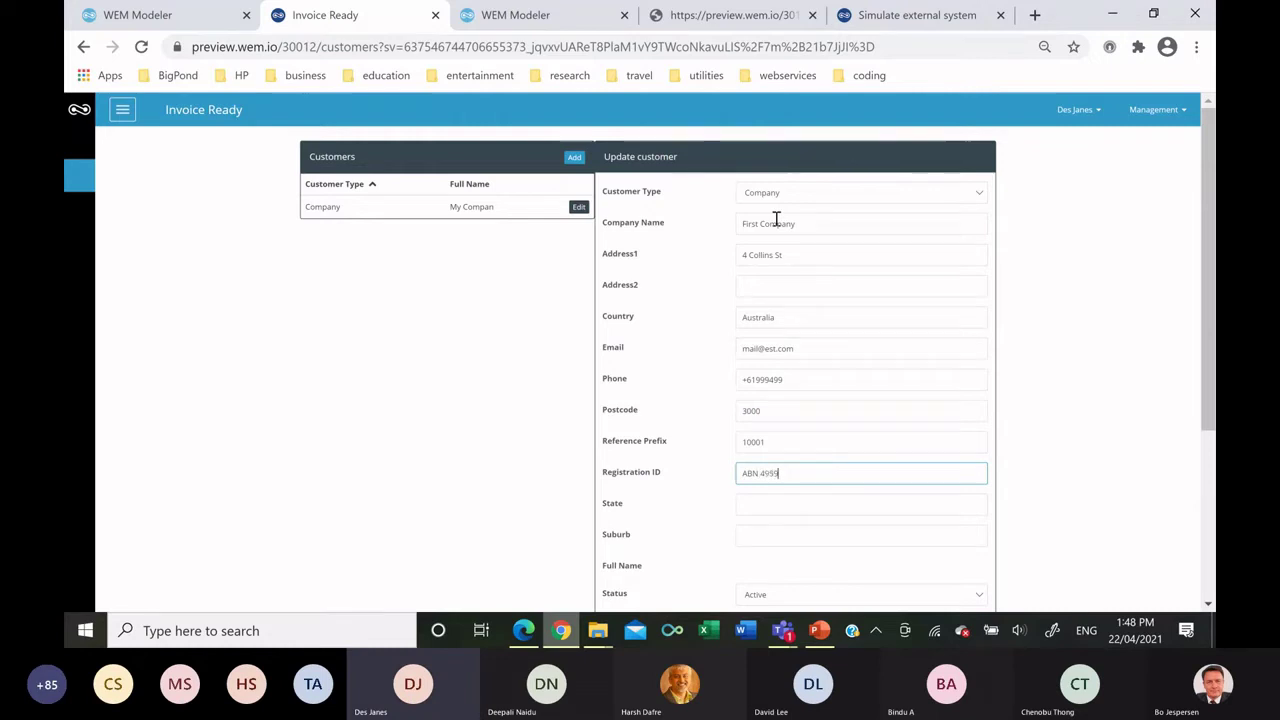
{"action": "key", "text": "Tab"}
{"action": "type", "text": "V"}
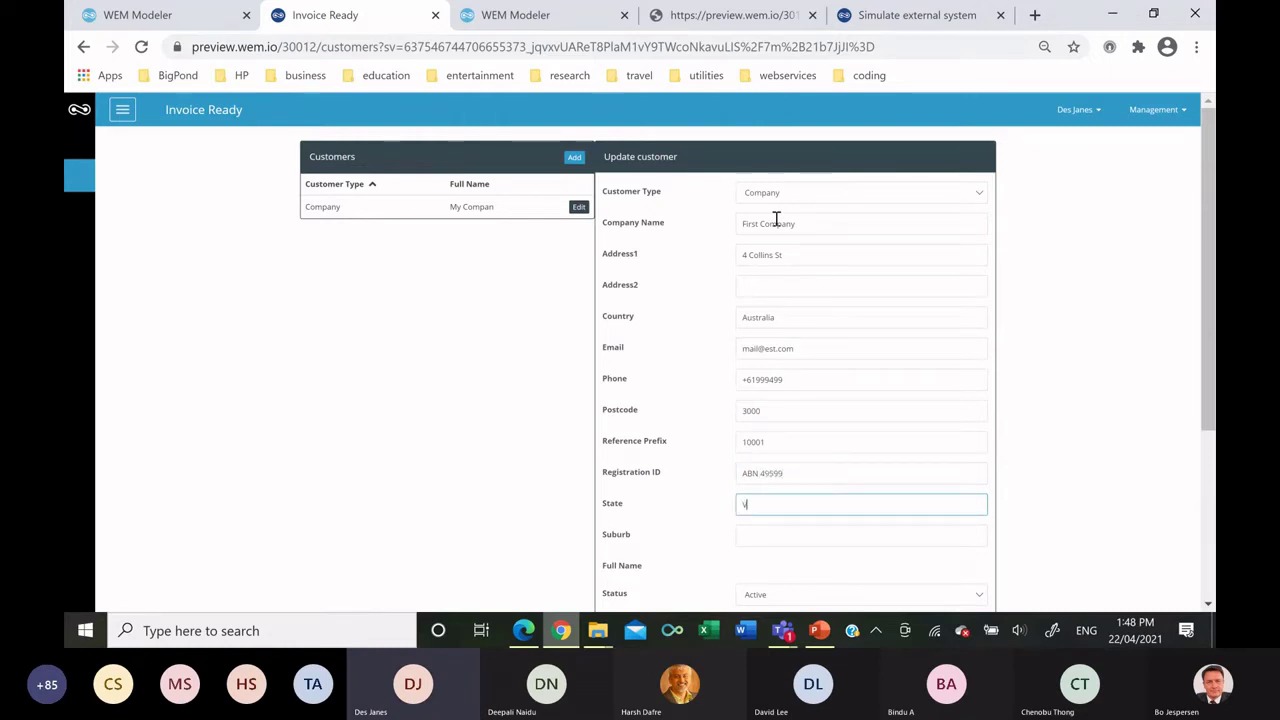
{"action": "type", "text": "ic"}
{"action": "key", "text": "Tab"}
{"action": "type", "text": "Melbourne"}
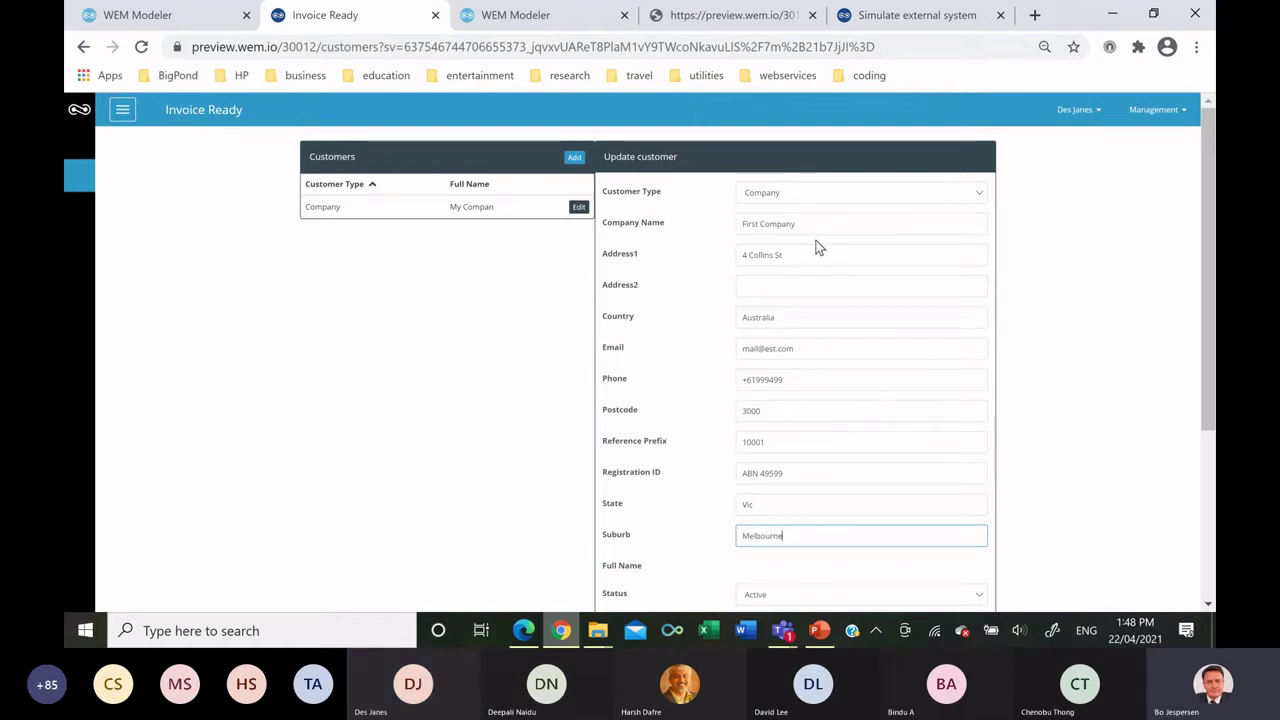
Add contact 'First Companu Contact', bank Westpac and account name 'First Company Bank Account'.
{"action": "scroll", "coordinate": [815, 250], "scroll_direction": "down", "scroll_amount": 3}
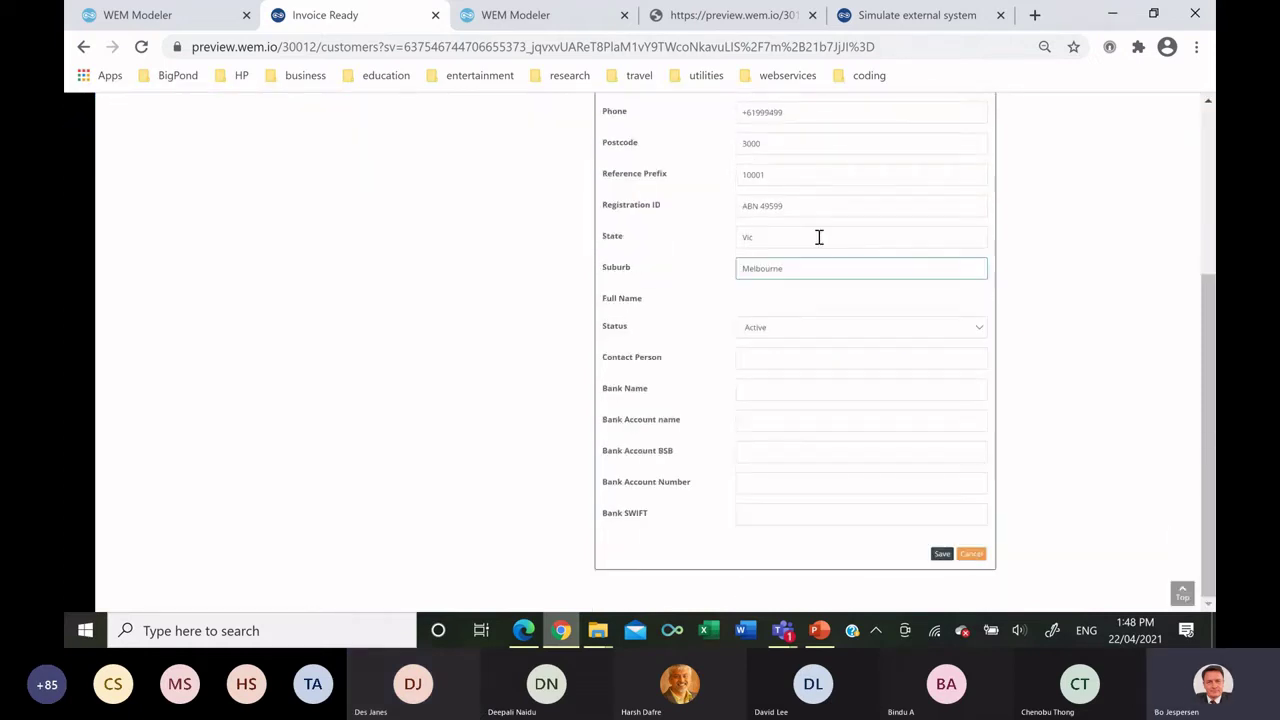
{"action": "left_click", "coordinate": [770, 357]}
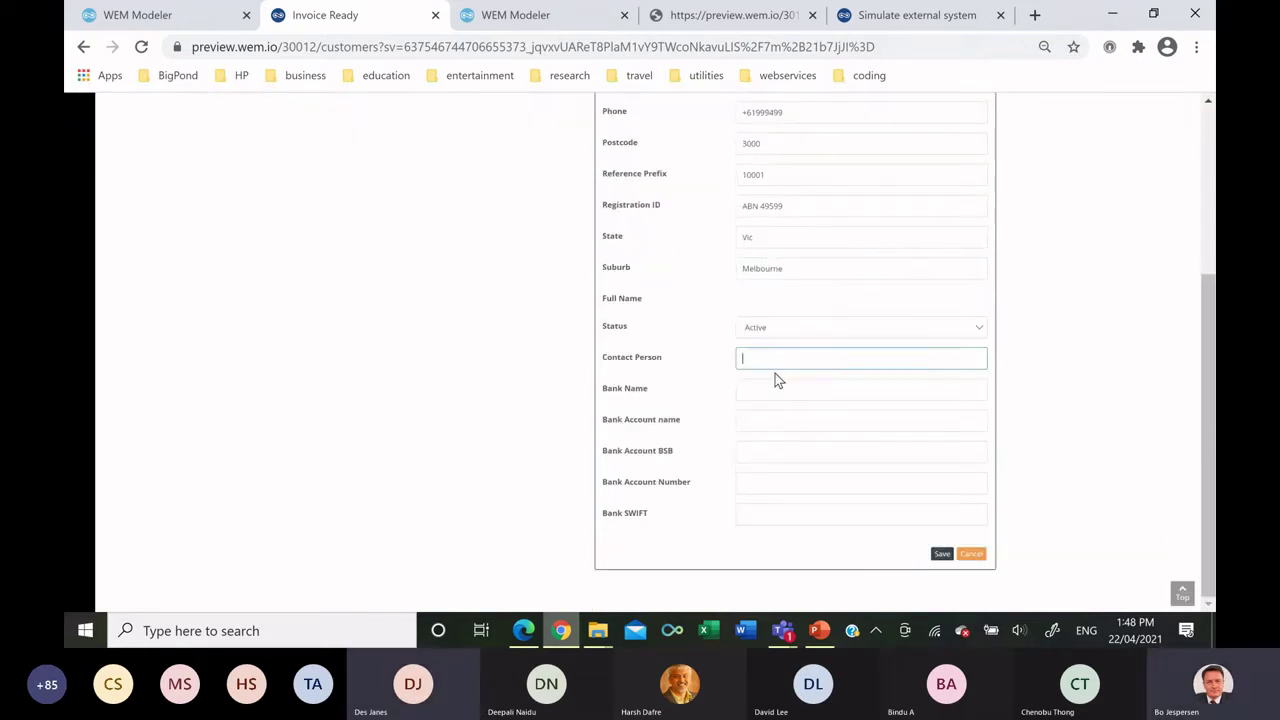
{"action": "type", "text": "First C"}
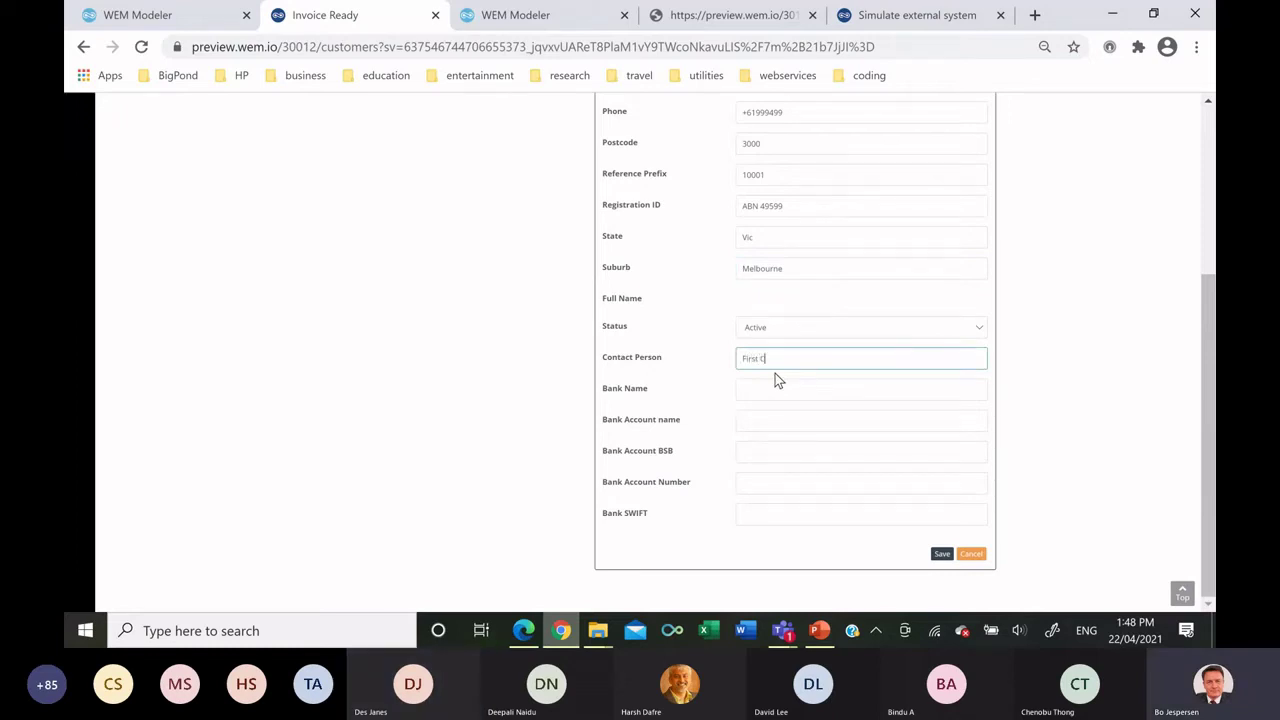
{"action": "type", "text": "ompanu Cont"}
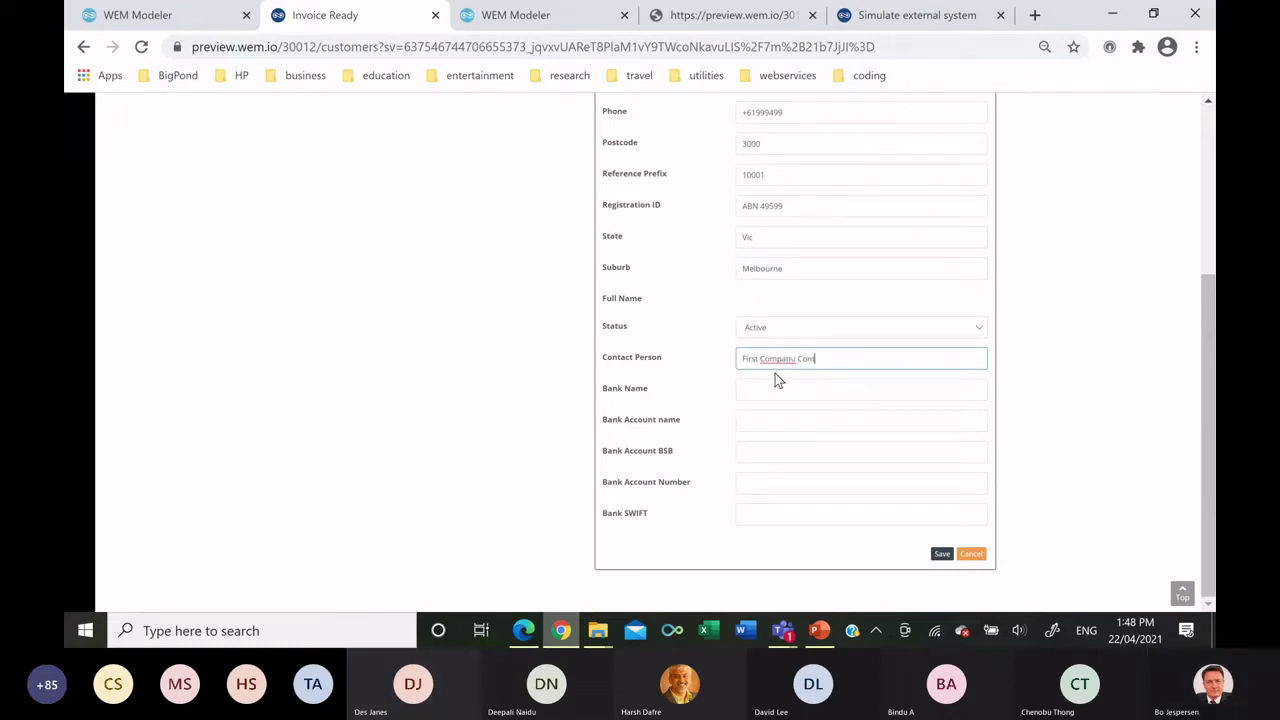
{"action": "type", "text": "act"}
{"action": "left_click", "coordinate": [790, 389]}
{"action": "type", "text": "Westpac"}
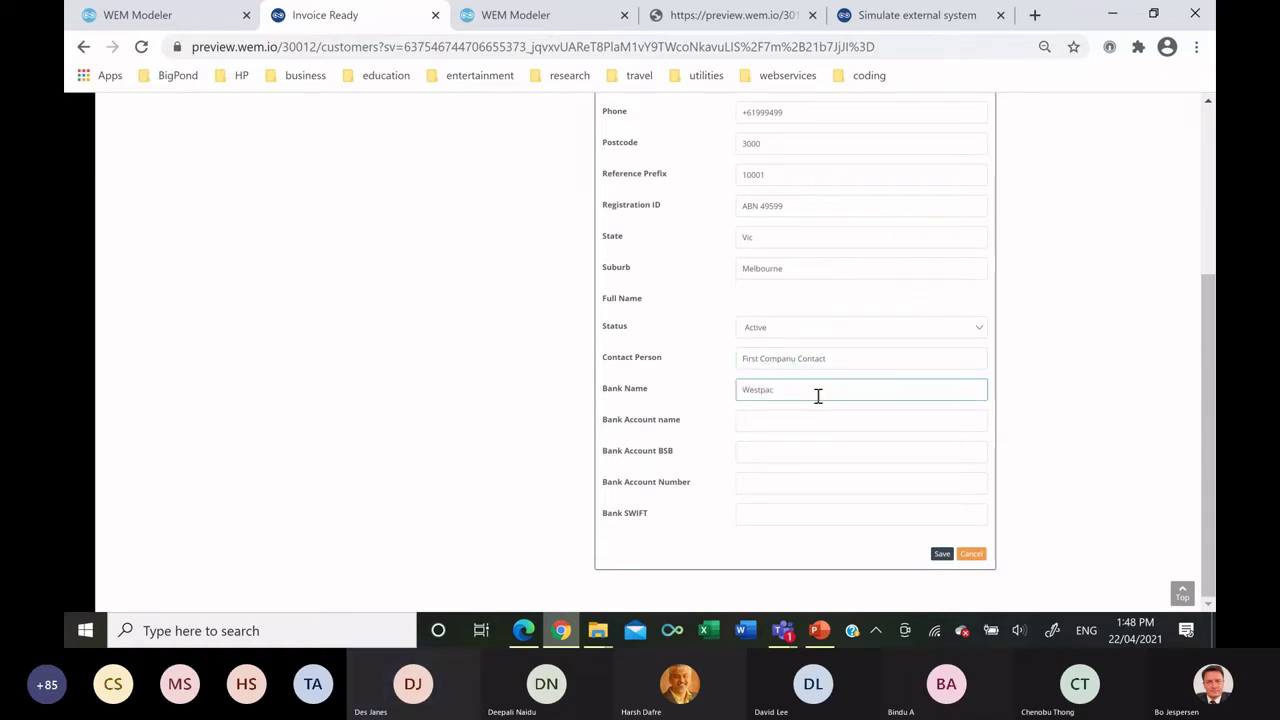
{"action": "left_click", "coordinate": [811, 416]}
{"action": "type", "text": "First Company Ba"}
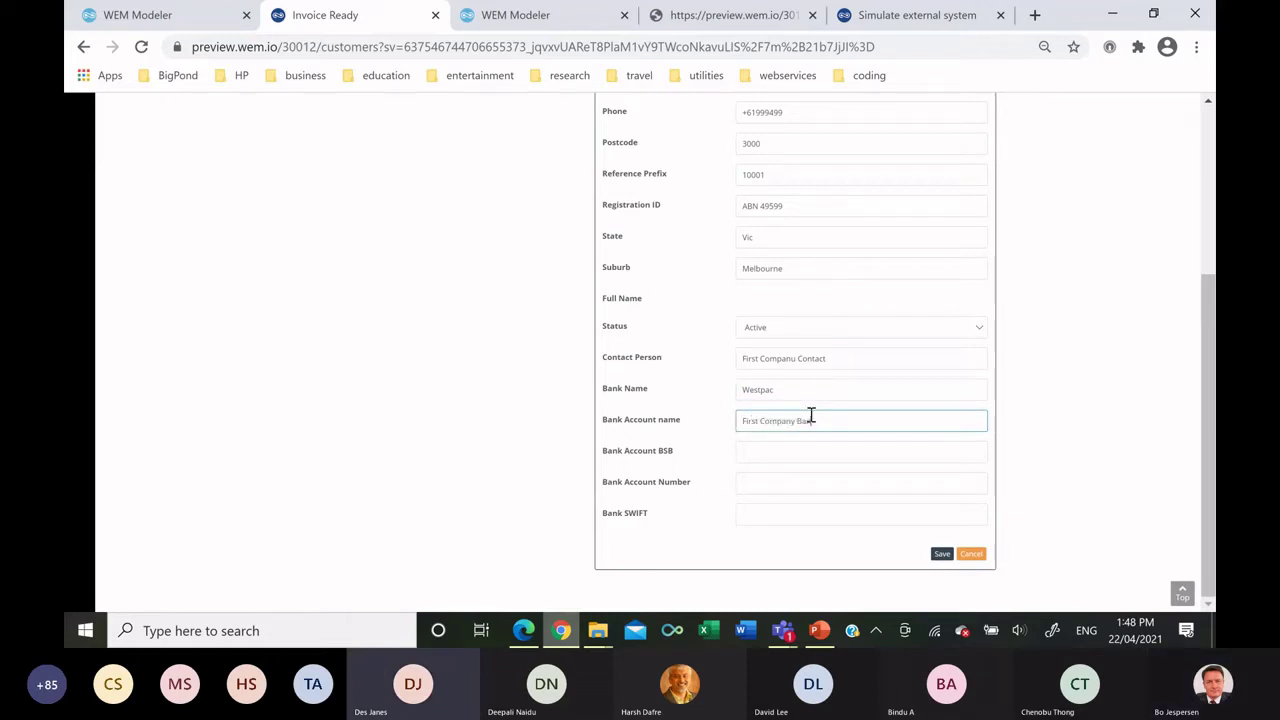
{"action": "type", "text": "nk Account"}
Enter the BSB and account number, then save First Company.
{"action": "key", "text": "Tab"}
{"action": "key", "text": "Tab"}
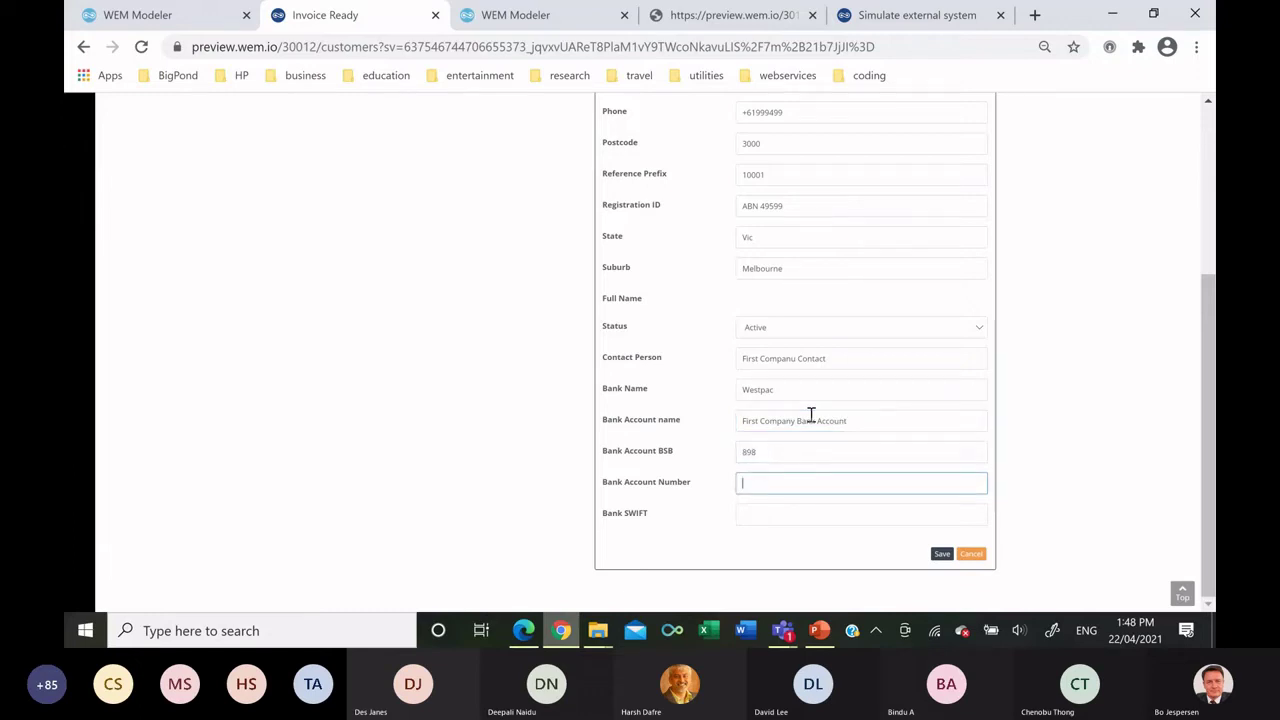
{"action": "type", "text": "093888"}
{"action": "key", "text": "Tab"}
{"action": "type", "text": "Ws"}
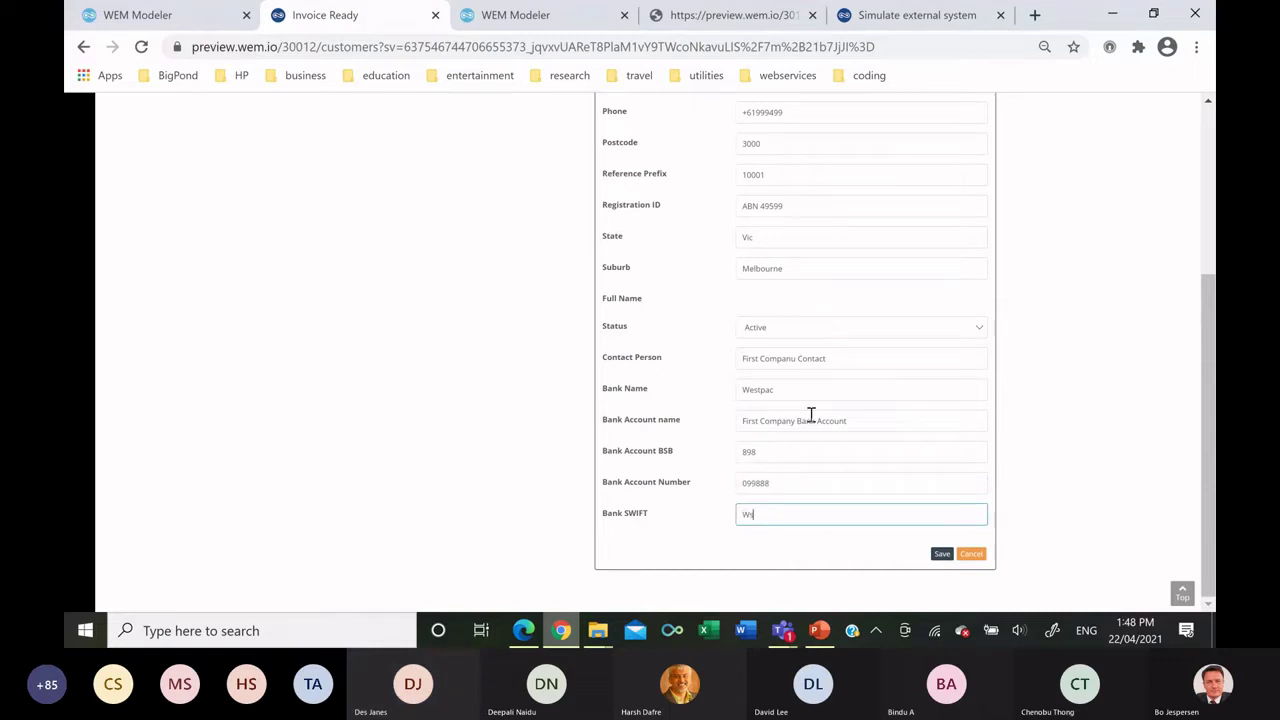
{"action": "type", "text": "we"}
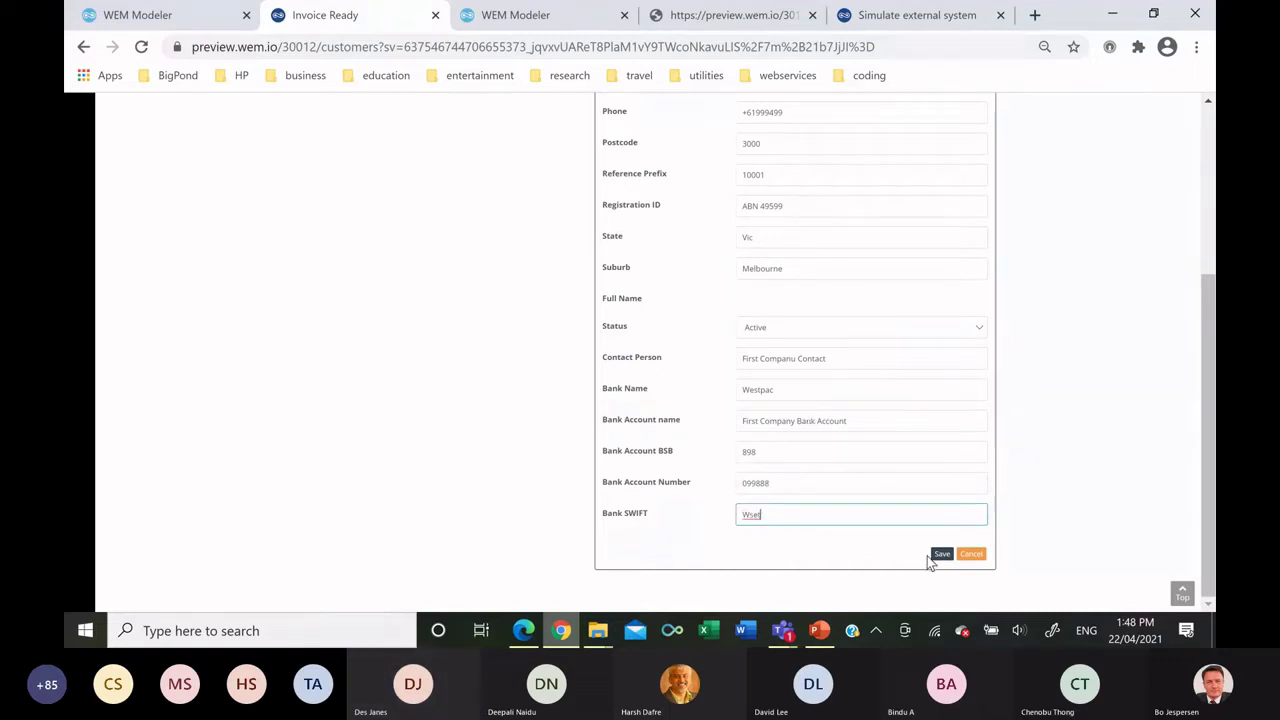
{"action": "left_click", "coordinate": [942, 555]}
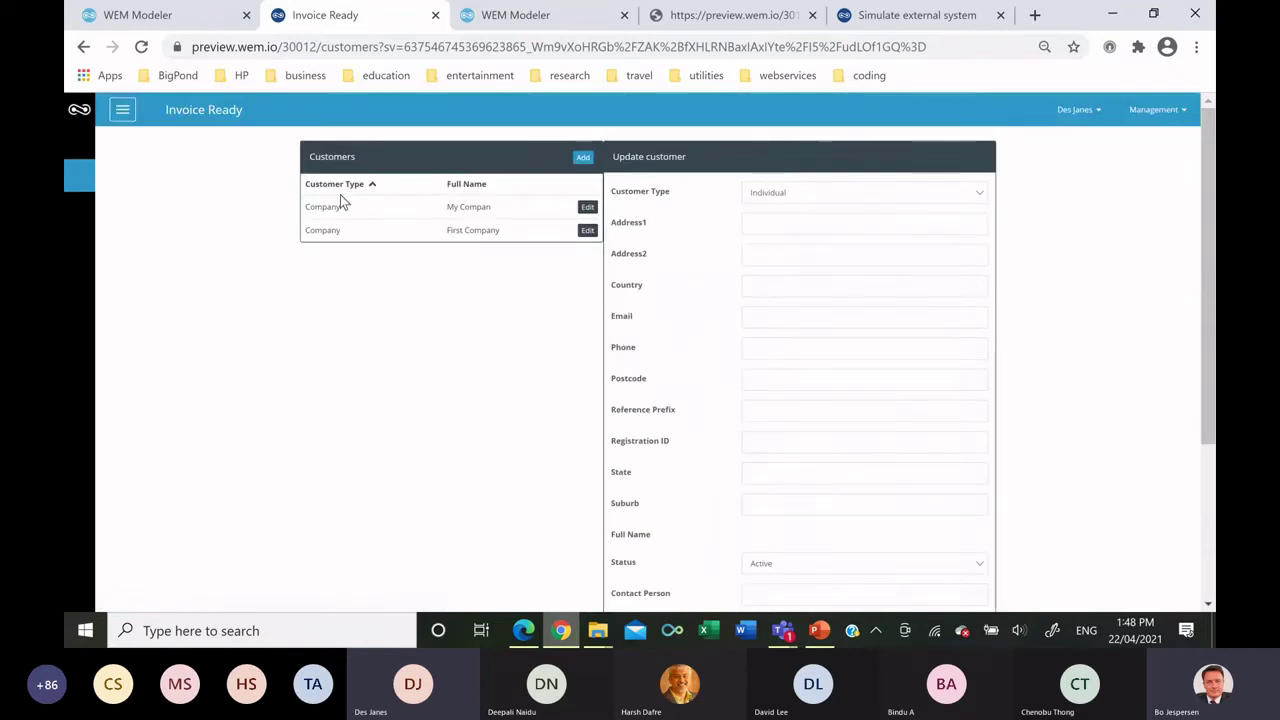
Open the administrator user in user management and edit its e-mail address.
{"action": "left_click", "coordinate": [1179, 116]}
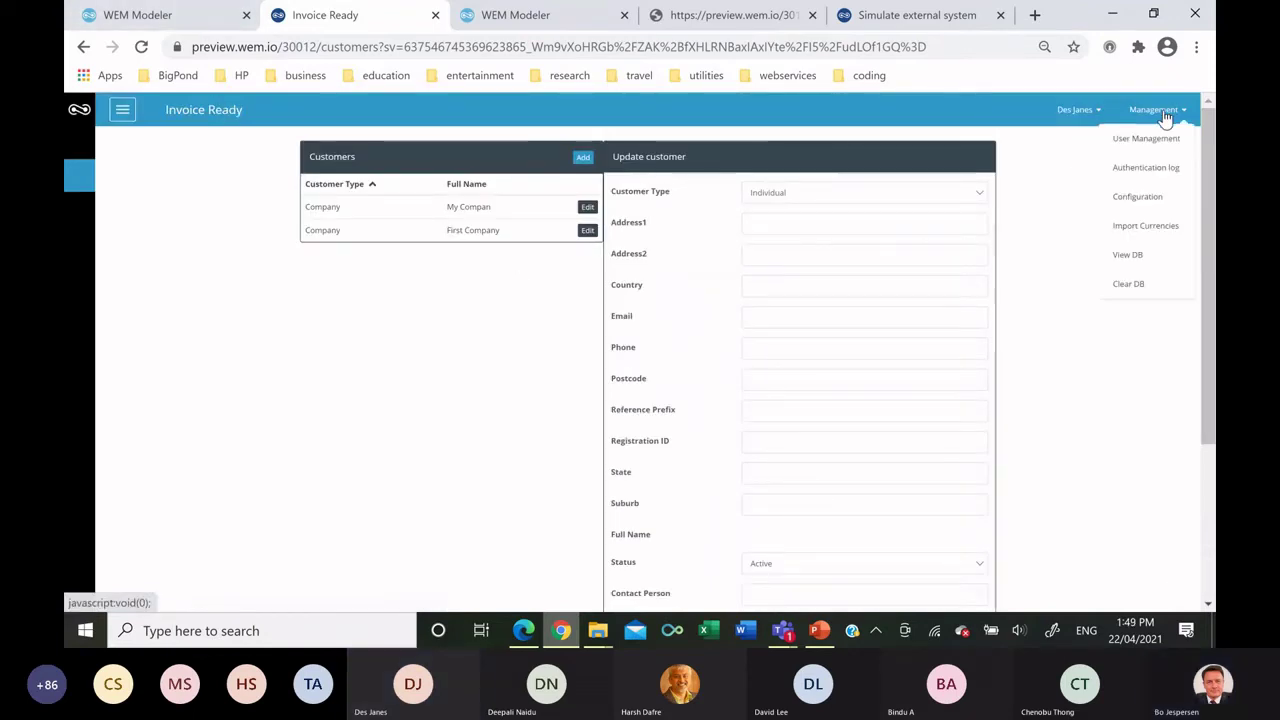
{"action": "left_click", "coordinate": [1125, 138]}
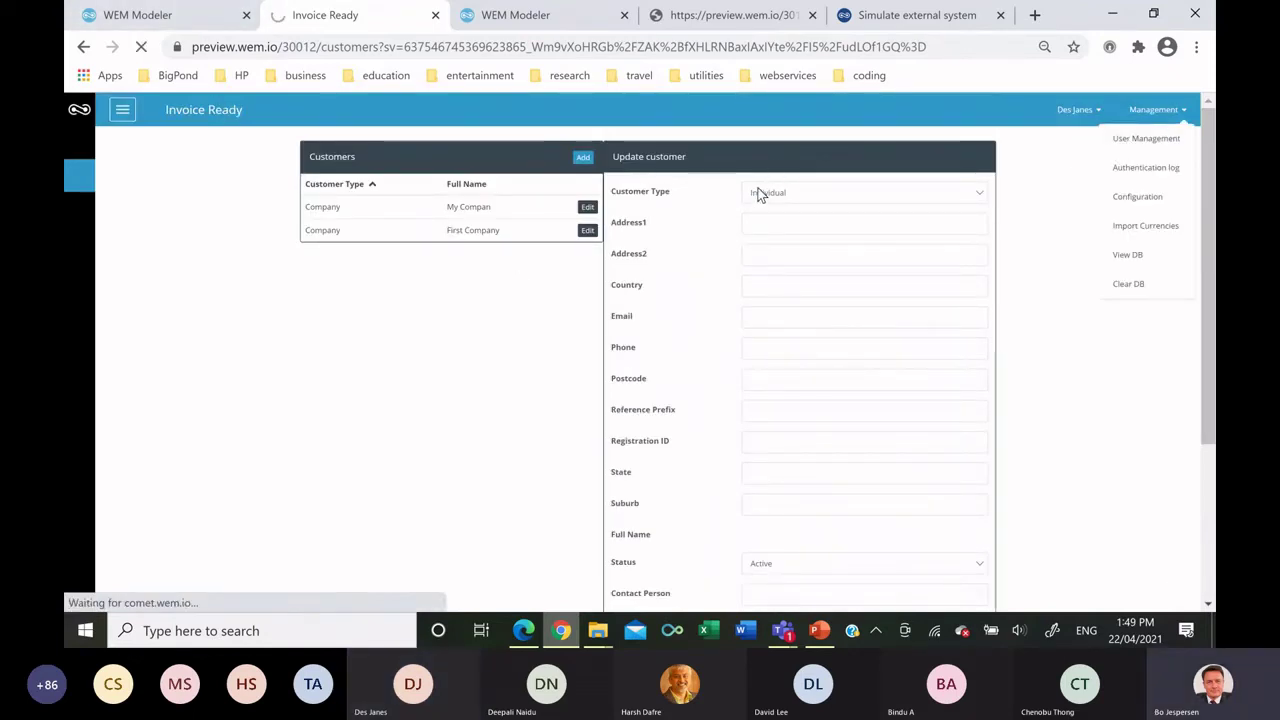
{"action": "left_click", "coordinate": [706, 220]}
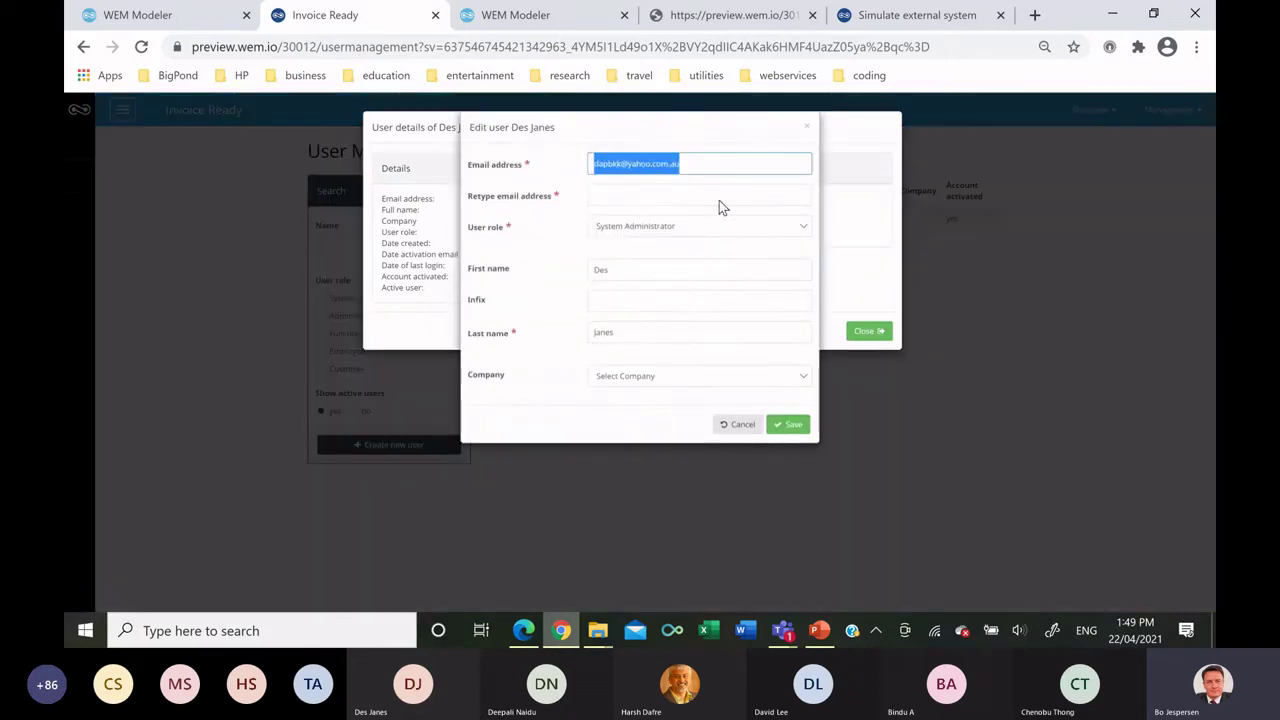
{"action": "left_click", "coordinate": [719, 197]}
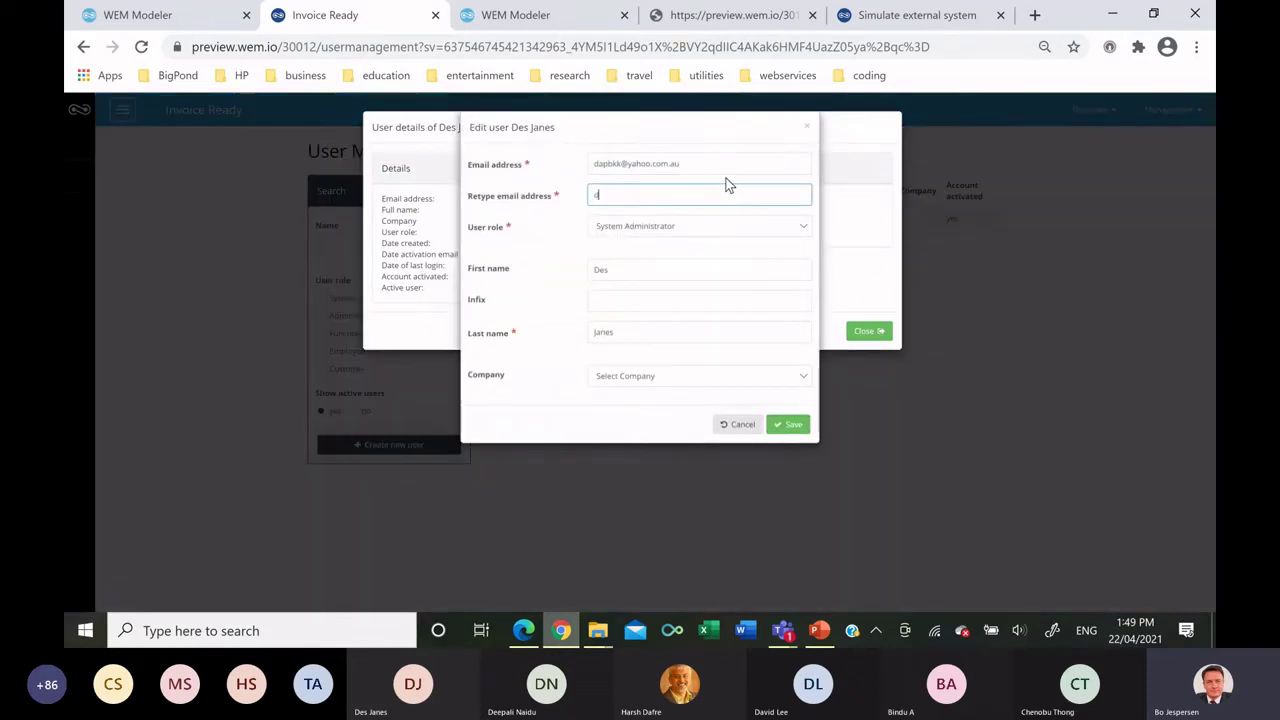
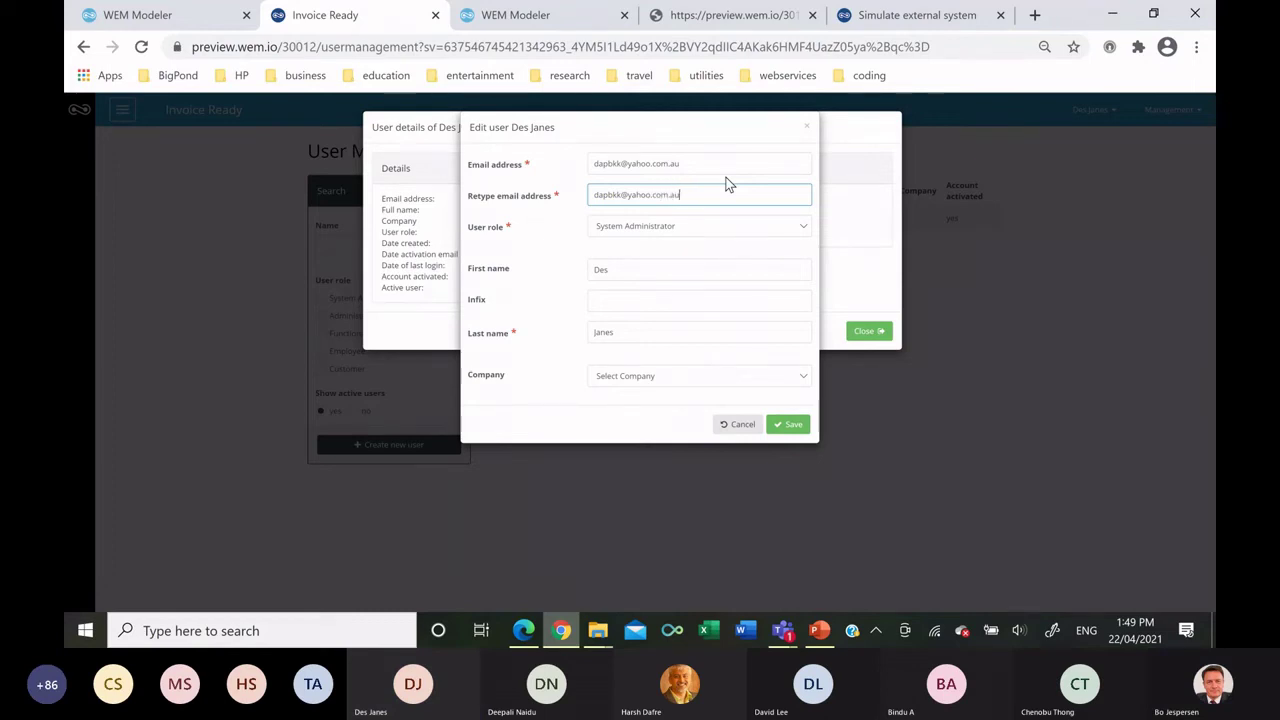
Assign company My Compan to the administrator, save, and return to WEM Modeler.
{"action": "left_click", "coordinate": [642, 375]}
{"action": "left_click", "coordinate": [629, 429]}
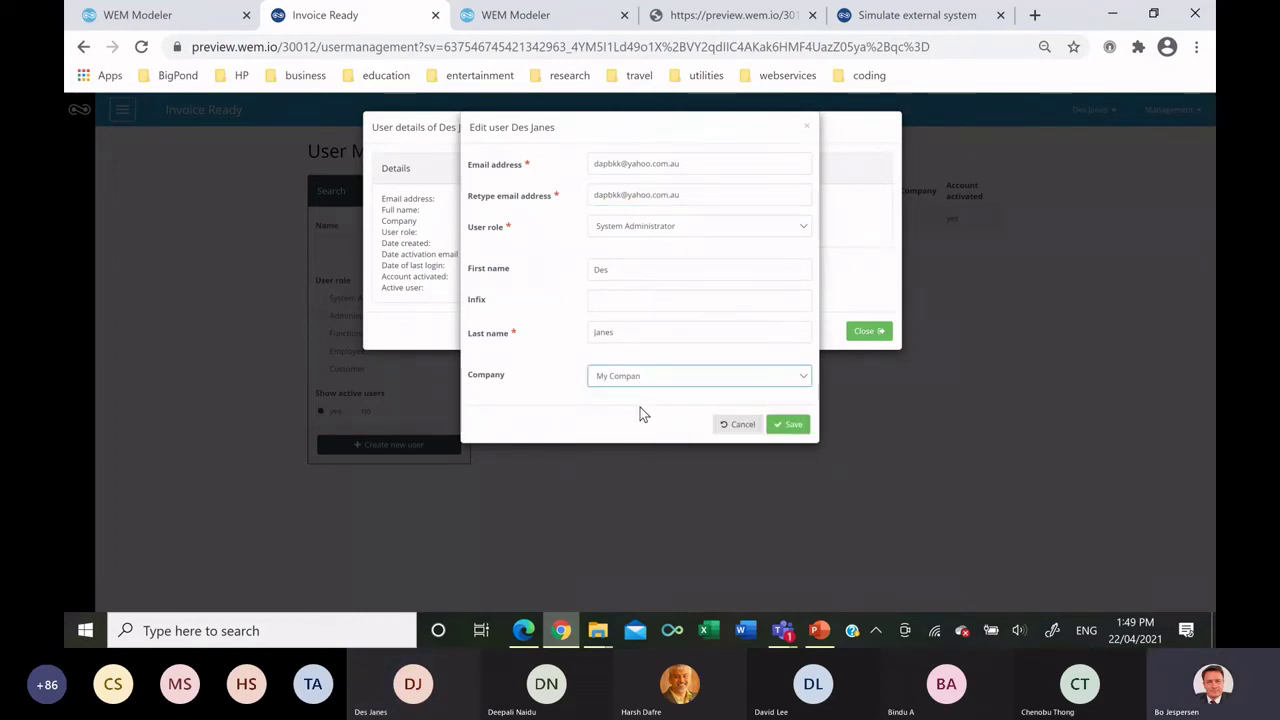
{"action": "left_click", "coordinate": [788, 424]}
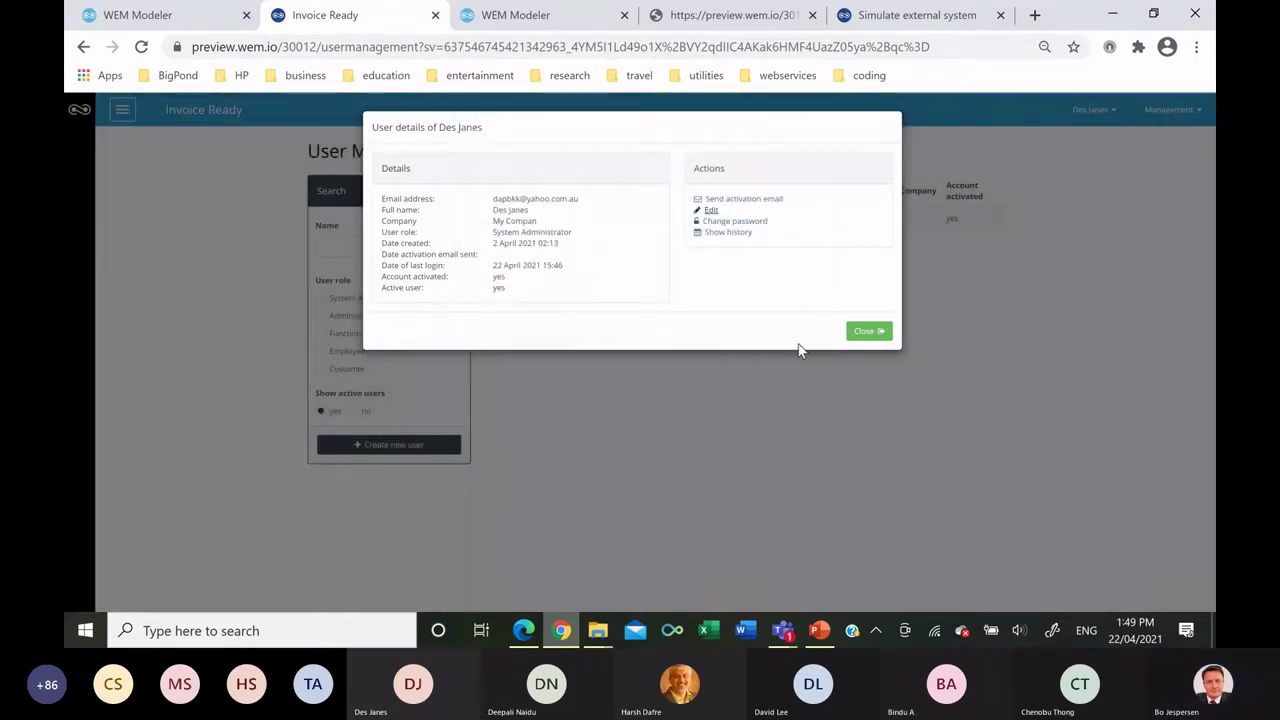
{"action": "left_click", "coordinate": [866, 330]}
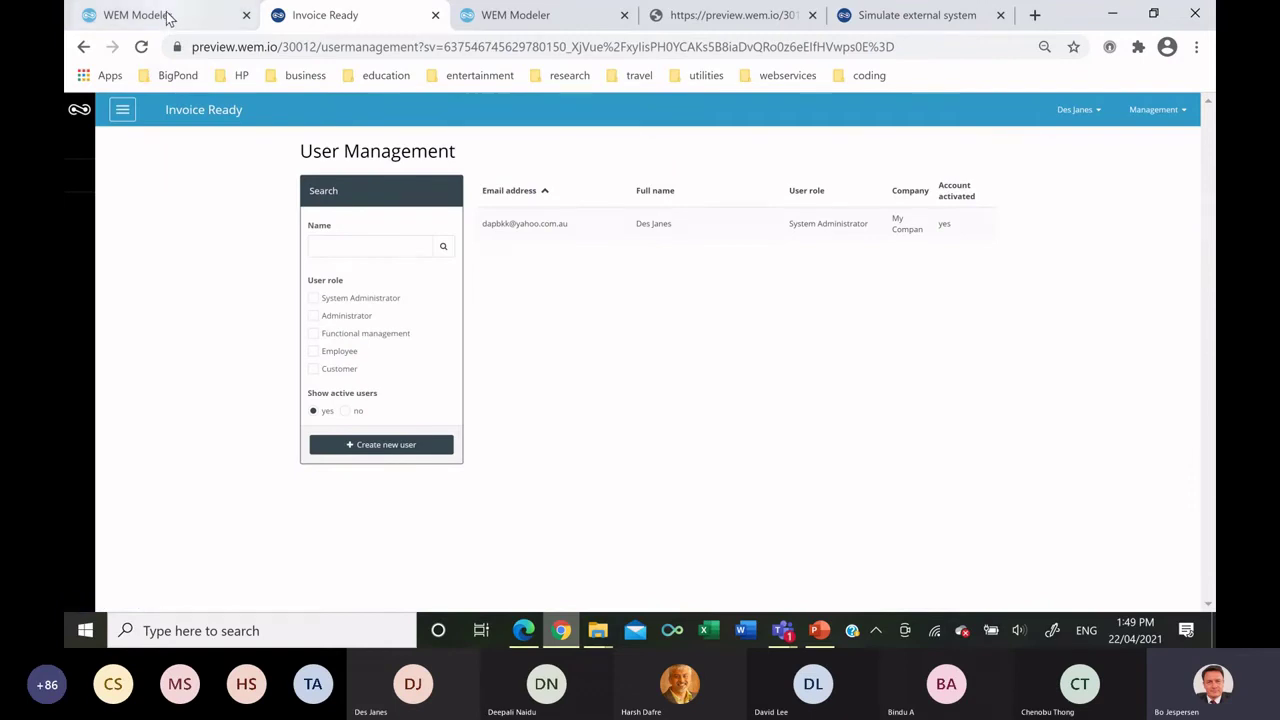
{"action": "left_click", "coordinate": [140, 15]}
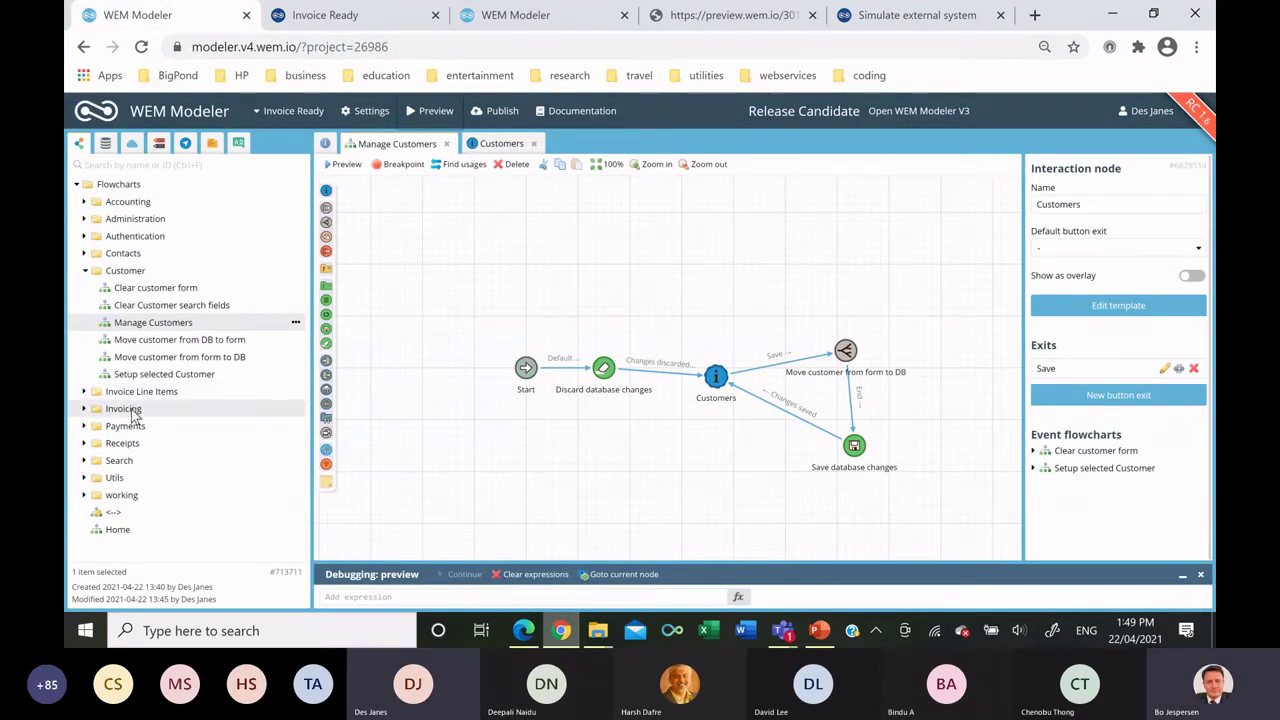
Create a flowchart named 'manage Invoices' in the Invoicing folder.
{"action": "right_click", "coordinate": [178, 411]}
{"action": "left_click", "coordinate": [200, 420]}
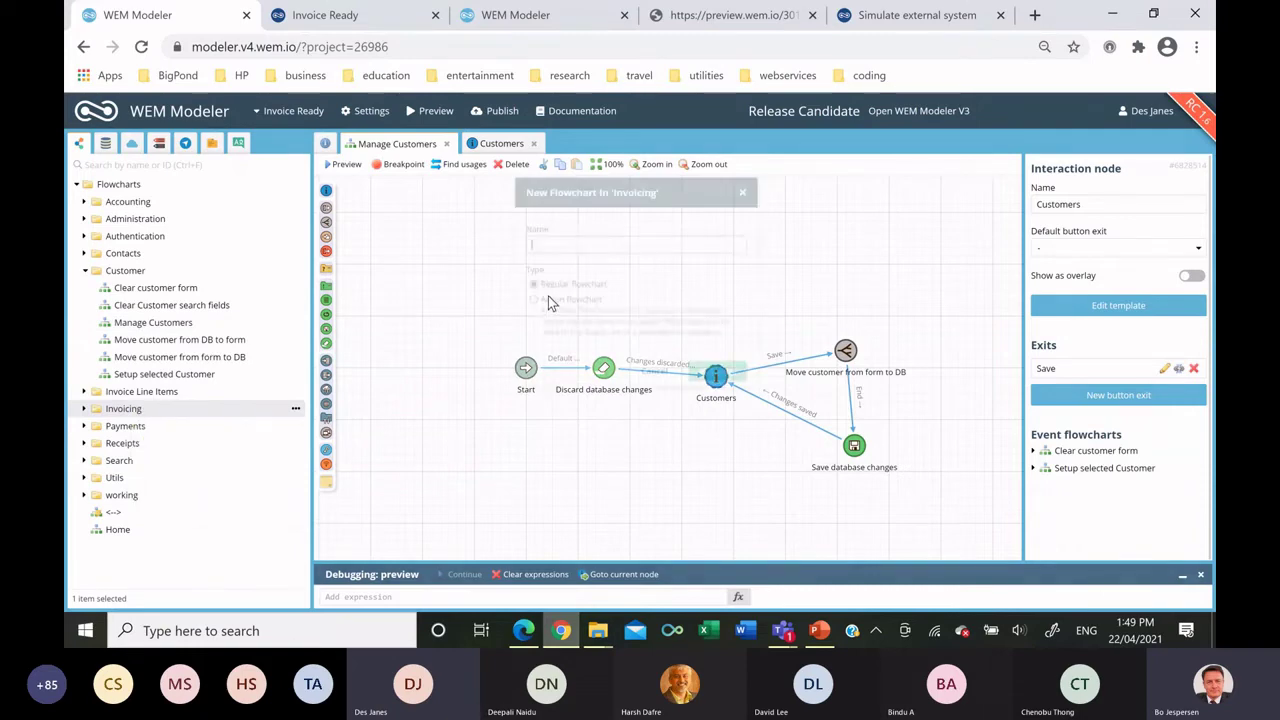
{"action": "type", "text": "manage "}
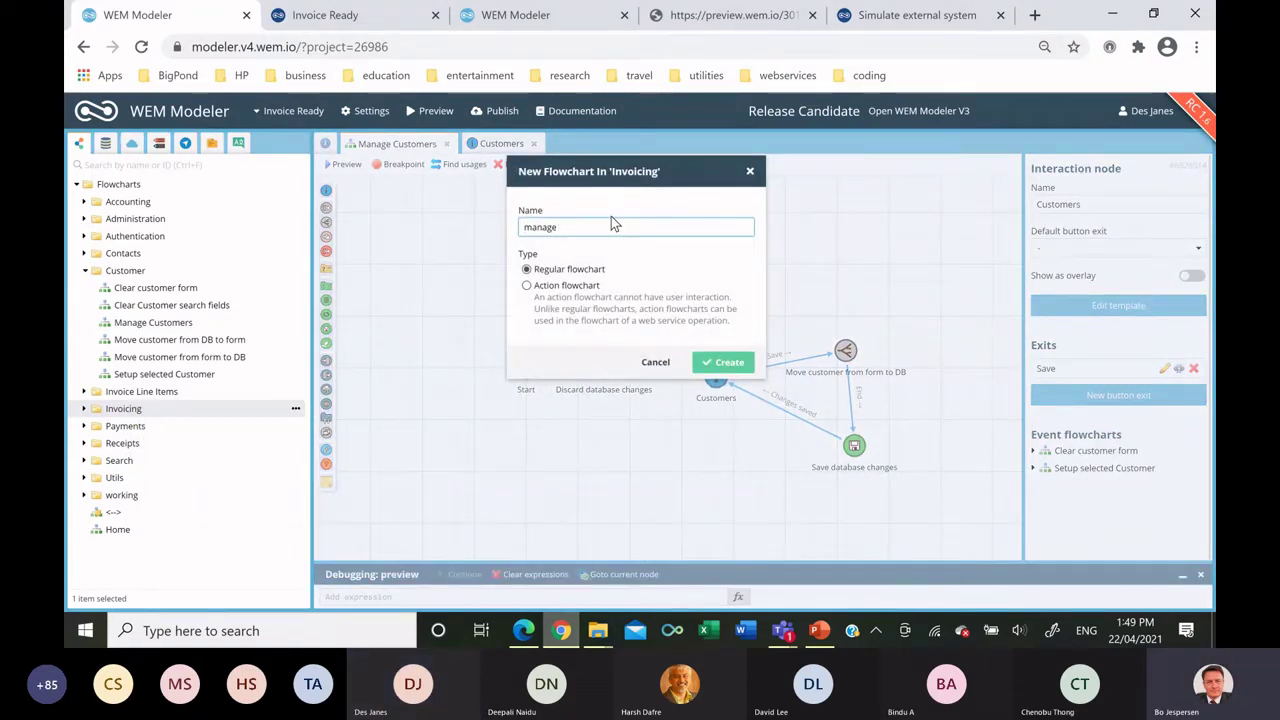
{"action": "type", "text": "Invoices"}
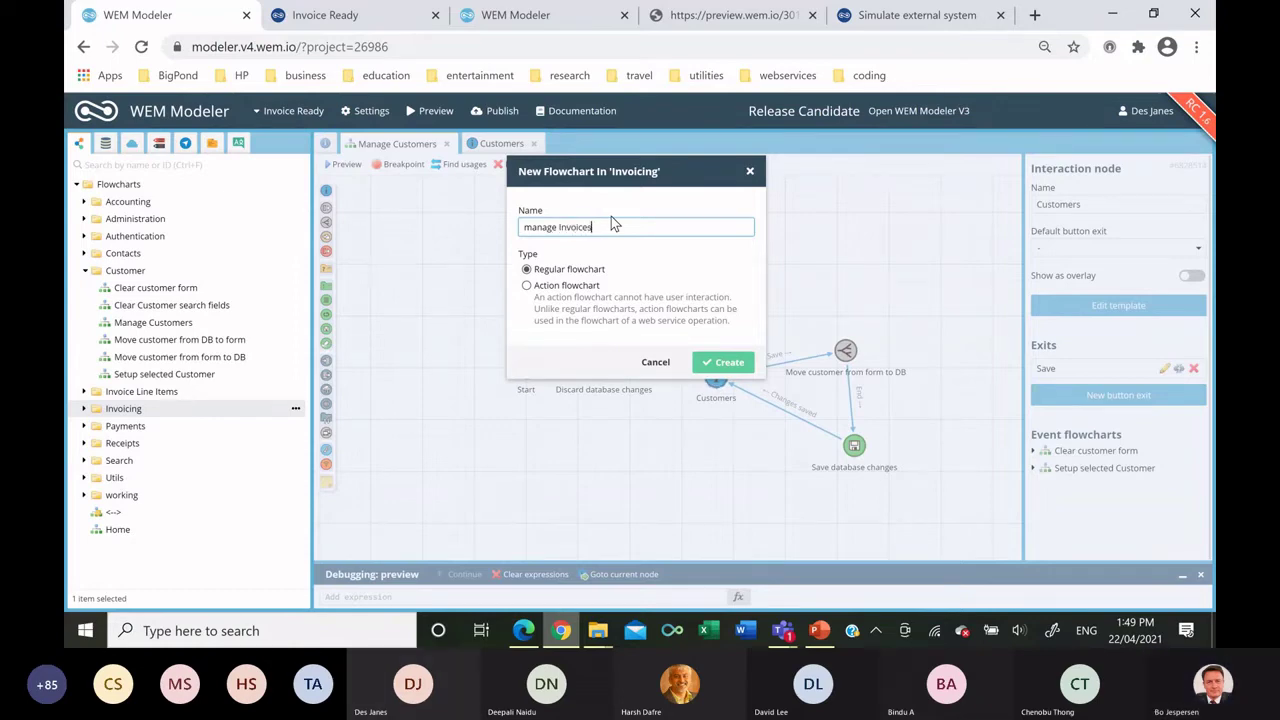
{"action": "left_click", "coordinate": [725, 362]}
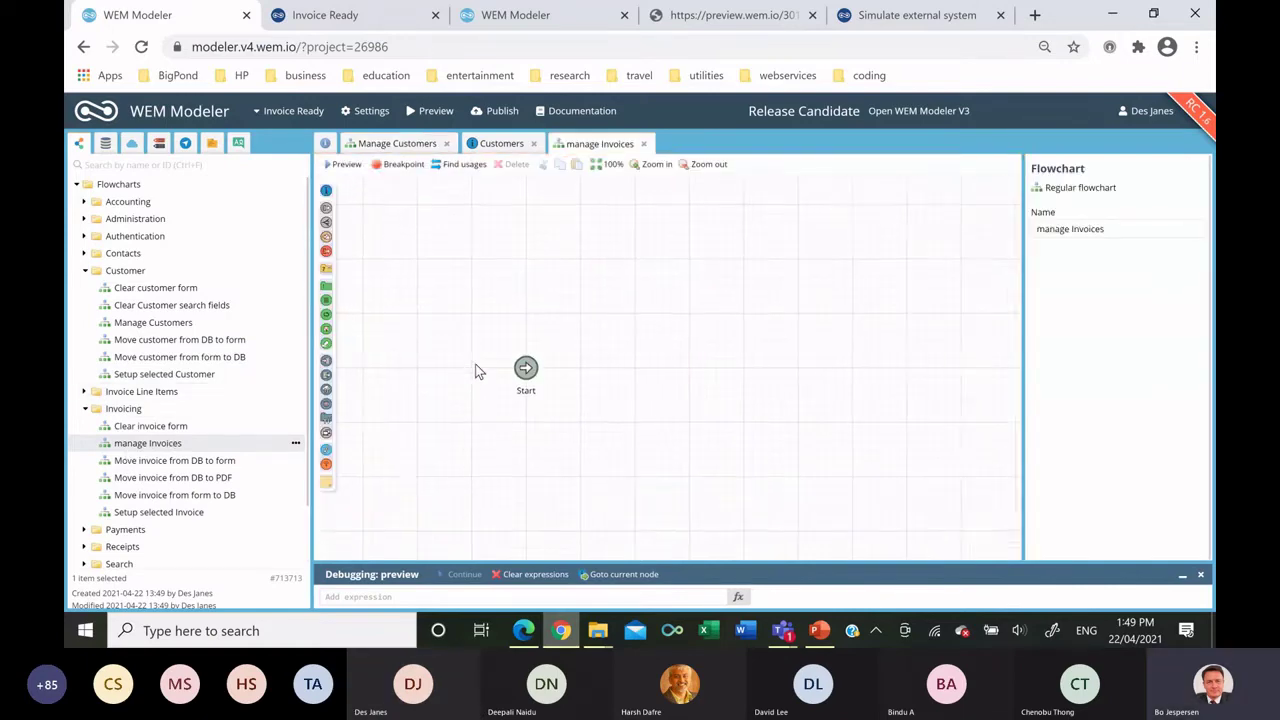
Add a Discard database changes node and an interaction node named Invoices.
{"action": "left_click_drag", "start_coordinate": [330, 336], "coordinate": [629, 378]}
{"action": "left_click_drag", "start_coordinate": [327, 191], "coordinate": [736, 361]}
{"action": "triple_click", "coordinate": [1057, 204]}
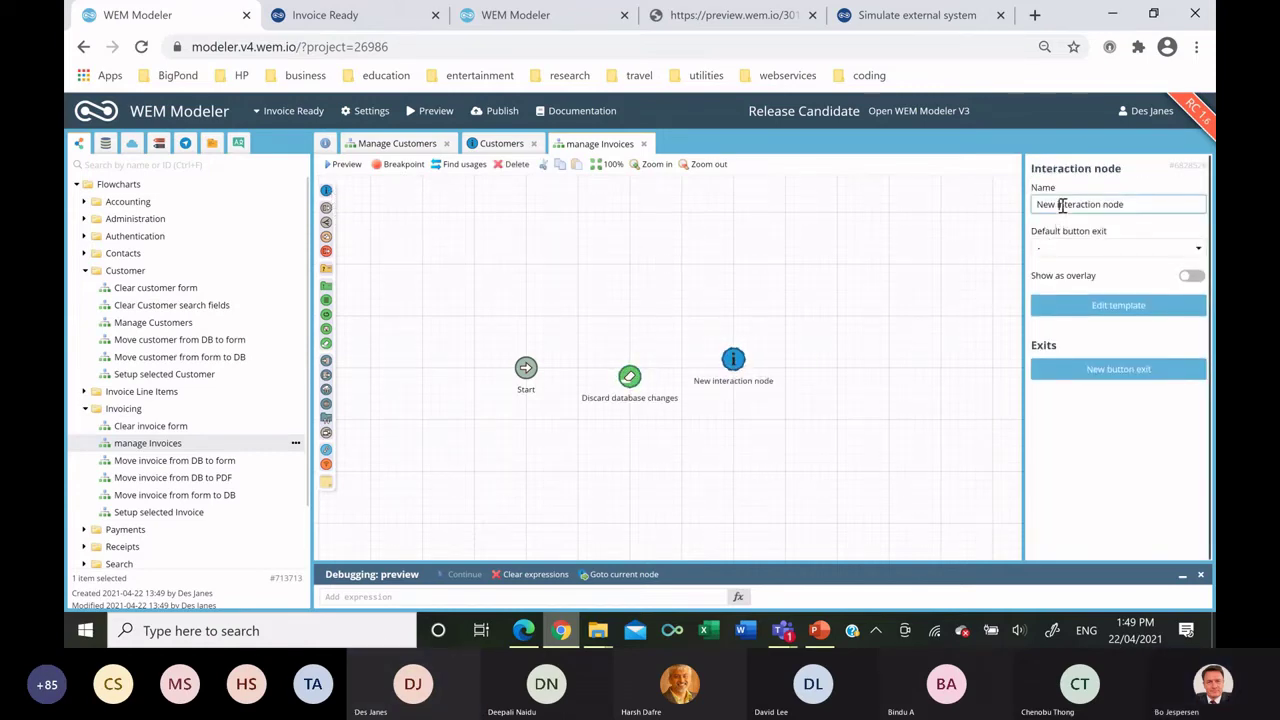
{"action": "type", "text": "Invoice"}
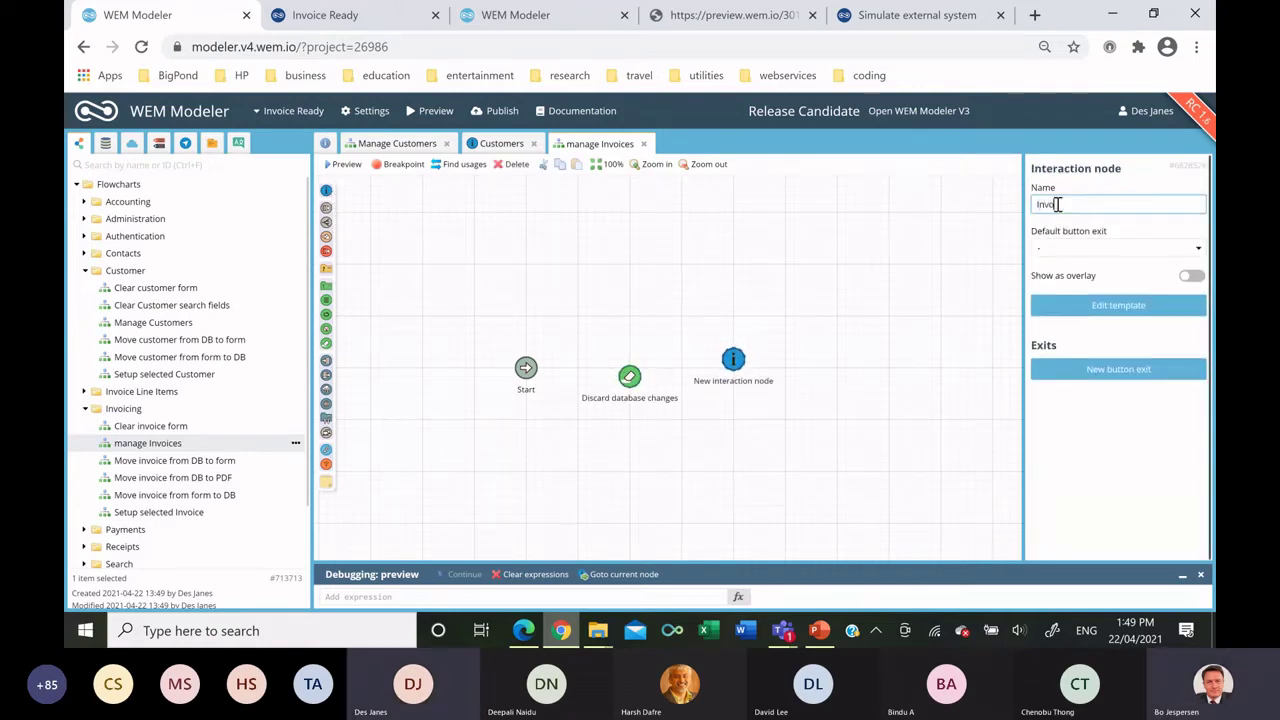
{"action": "type", "text": "s"}
{"action": "left_click", "coordinate": [784, 384]}
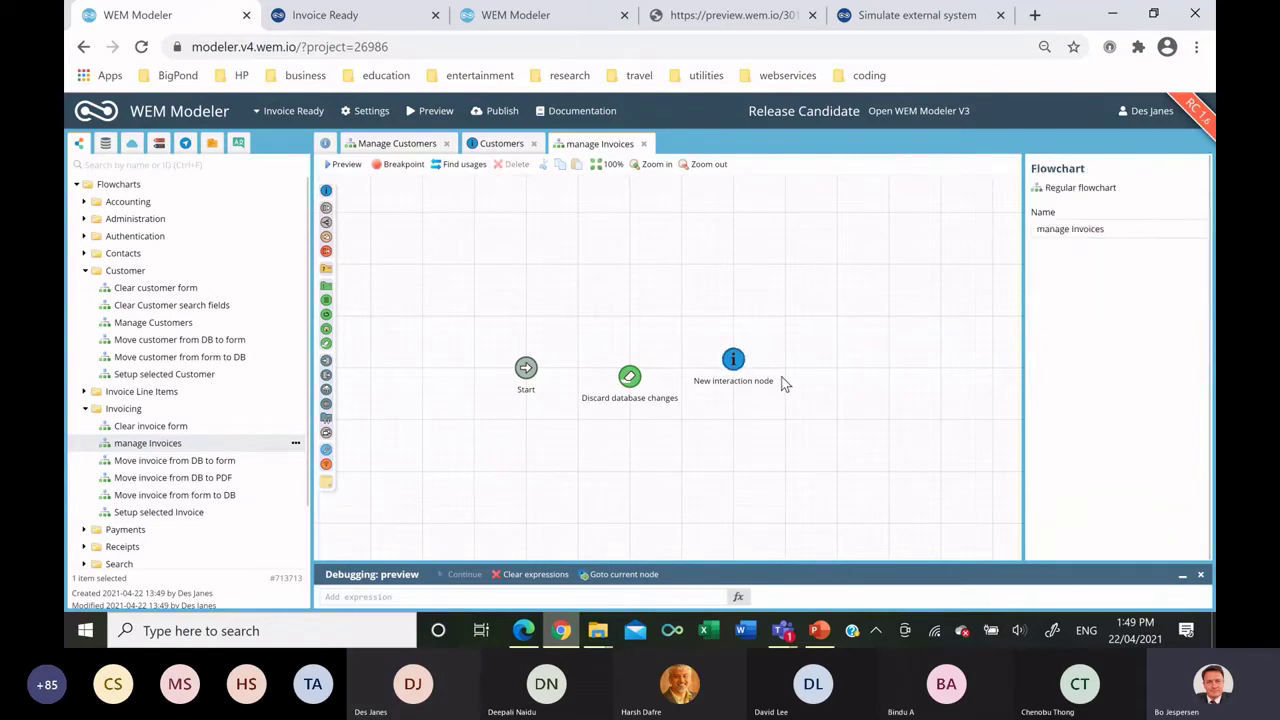
Replace the Invoices page heading with a table in Default display mode.
{"action": "double_click", "coordinate": [733, 362]}
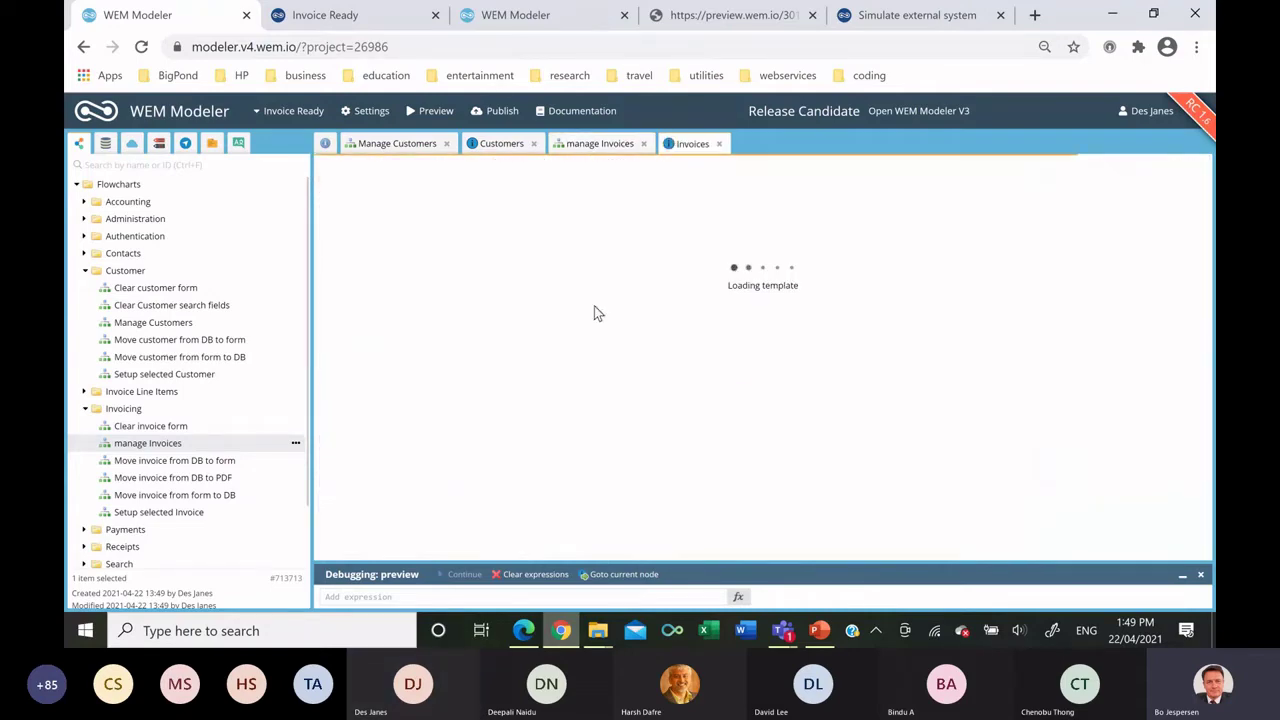
{"action": "left_click", "coordinate": [483, 266]}
{"action": "left_click_drag", "start_coordinate": [483, 266], "coordinate": [323, 274]}
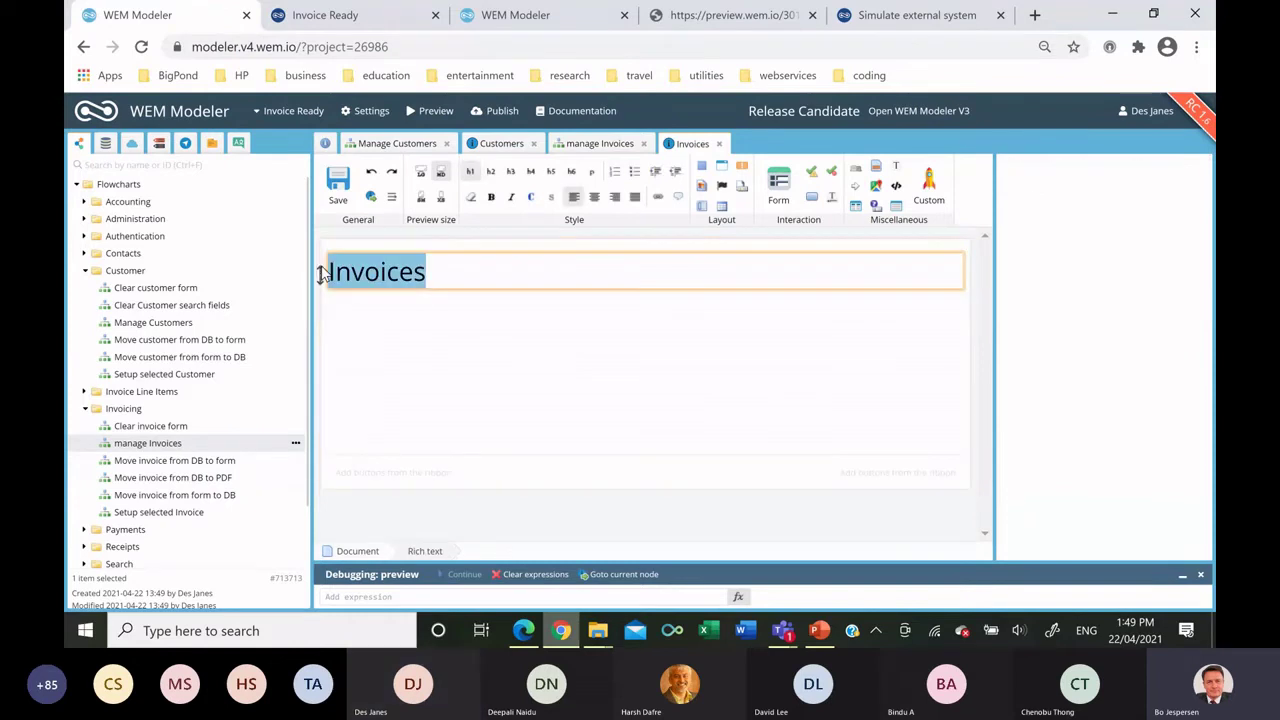
{"action": "key", "text": "Delete"}
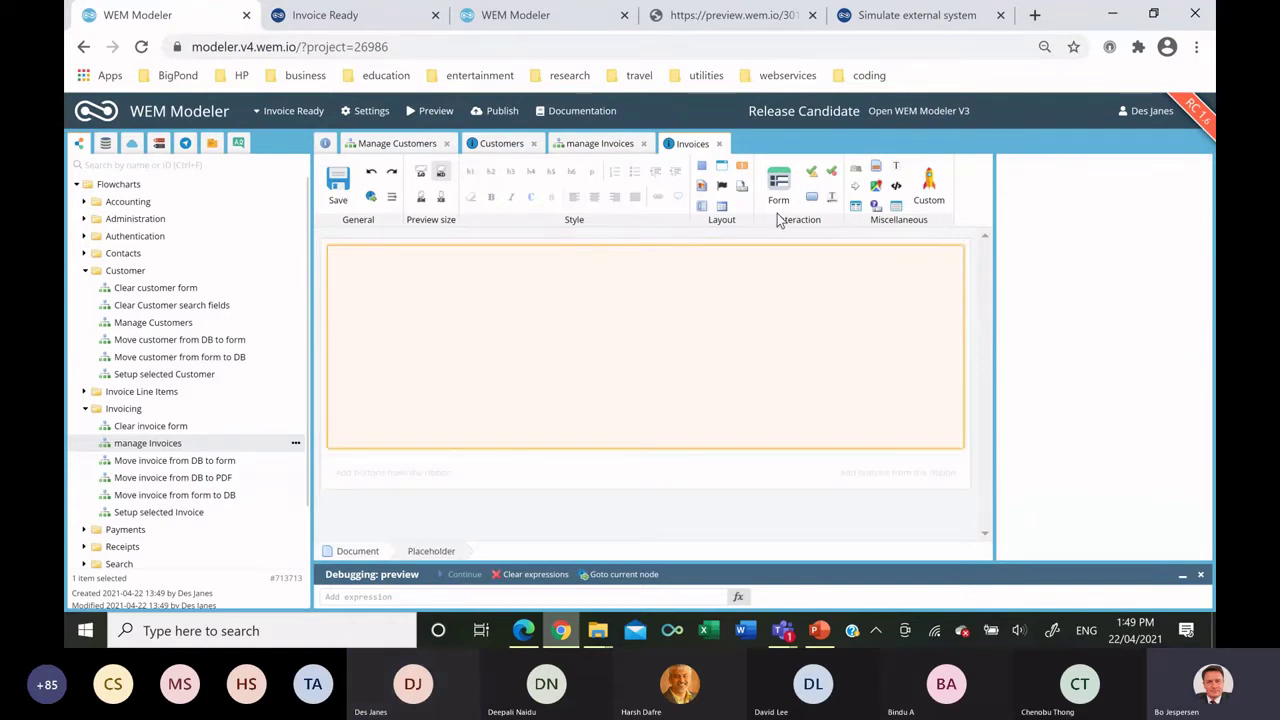
{"action": "left_click_drag", "start_coordinate": [722, 207], "coordinate": [700, 263]}
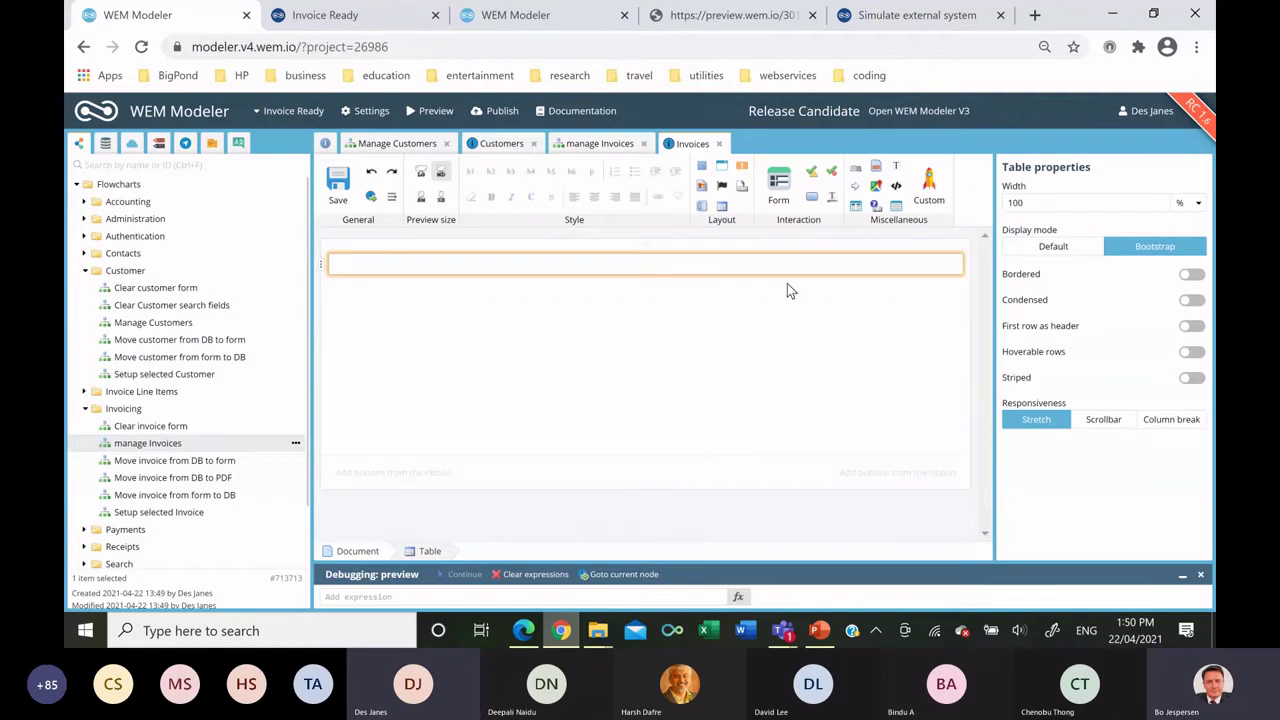
{"action": "left_click", "coordinate": [1069, 252]}
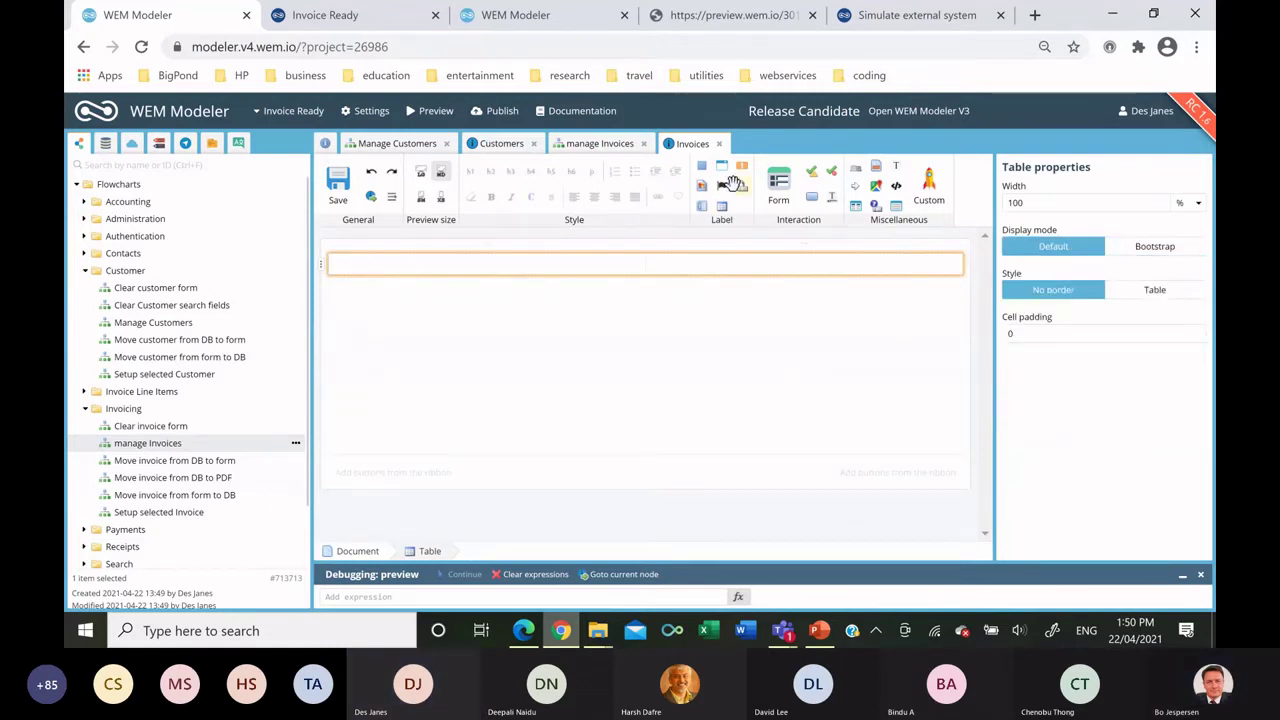
Add a dark-headed panel whose header table shows the text 'Invoices'.
{"action": "left_click_drag", "start_coordinate": [726, 175], "coordinate": [564, 257]}
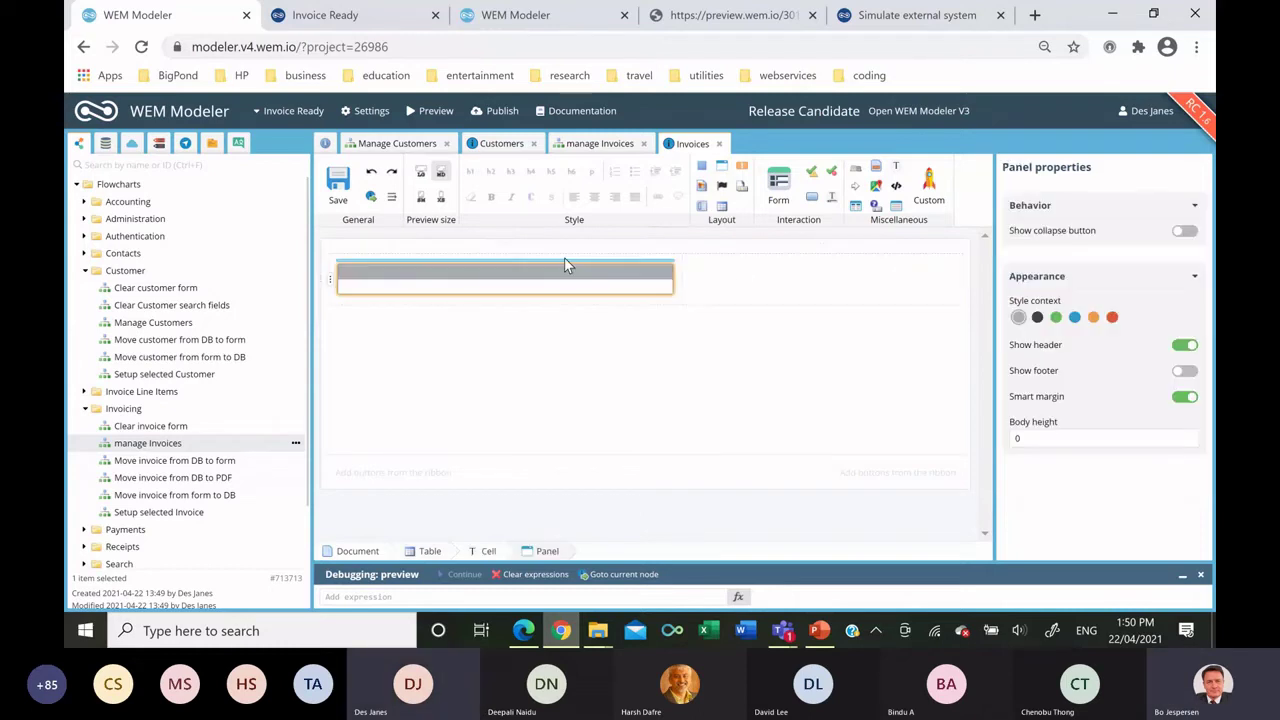
{"action": "left_click", "coordinate": [1037, 318]}
{"action": "left_click_drag", "start_coordinate": [721, 206], "coordinate": [601, 267]}
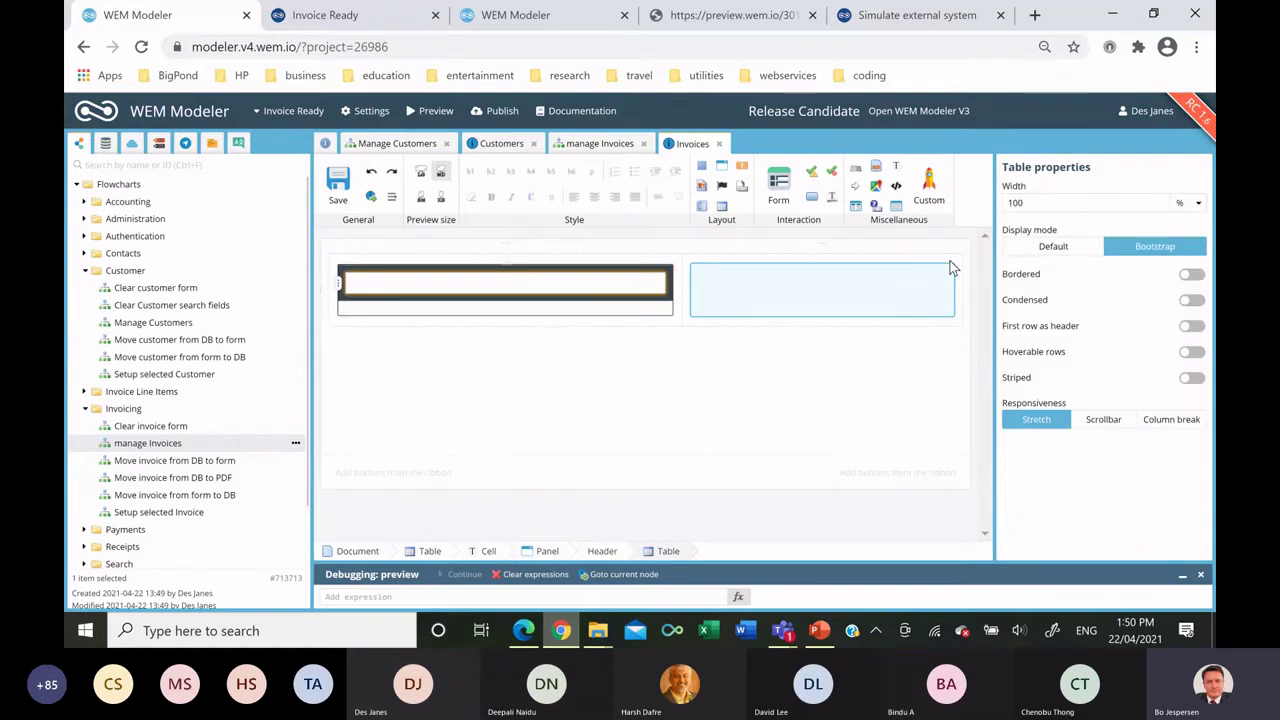
{"action": "left_click", "coordinate": [1041, 250]}
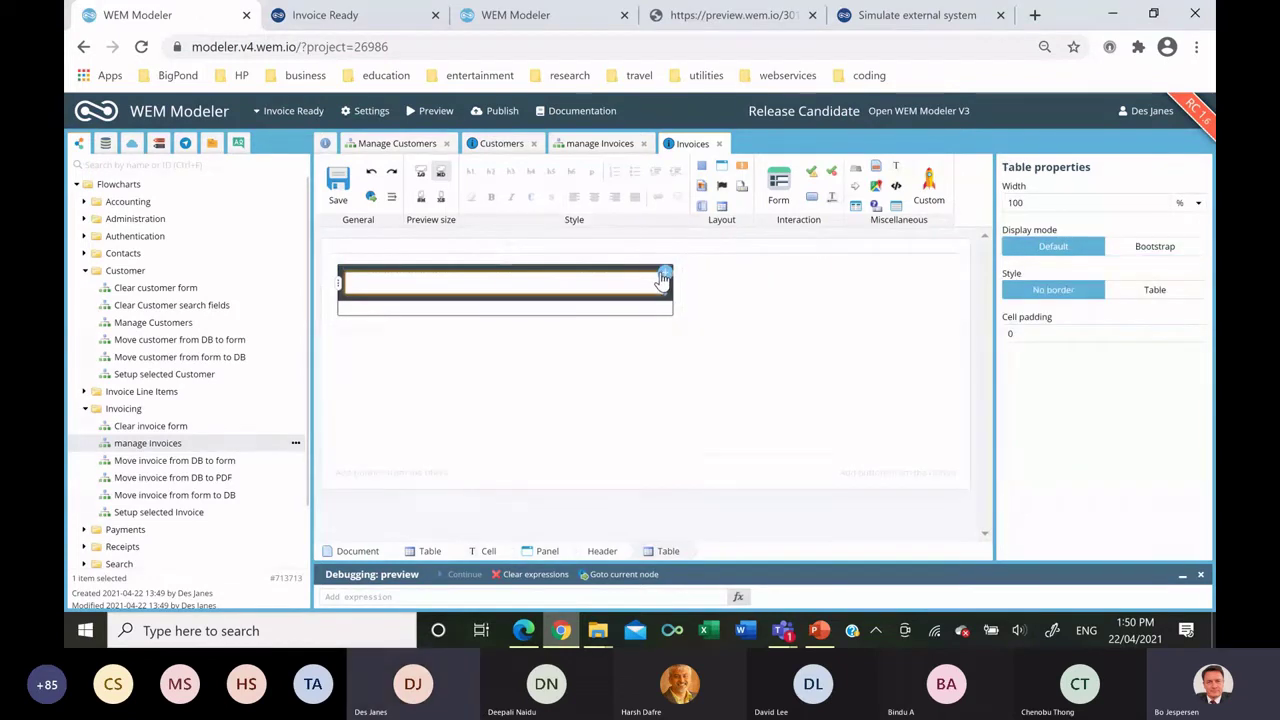
{"action": "left_click", "coordinate": [467, 288]}
{"action": "left_click", "coordinate": [467, 279]}
{"action": "type", "text": "In"}
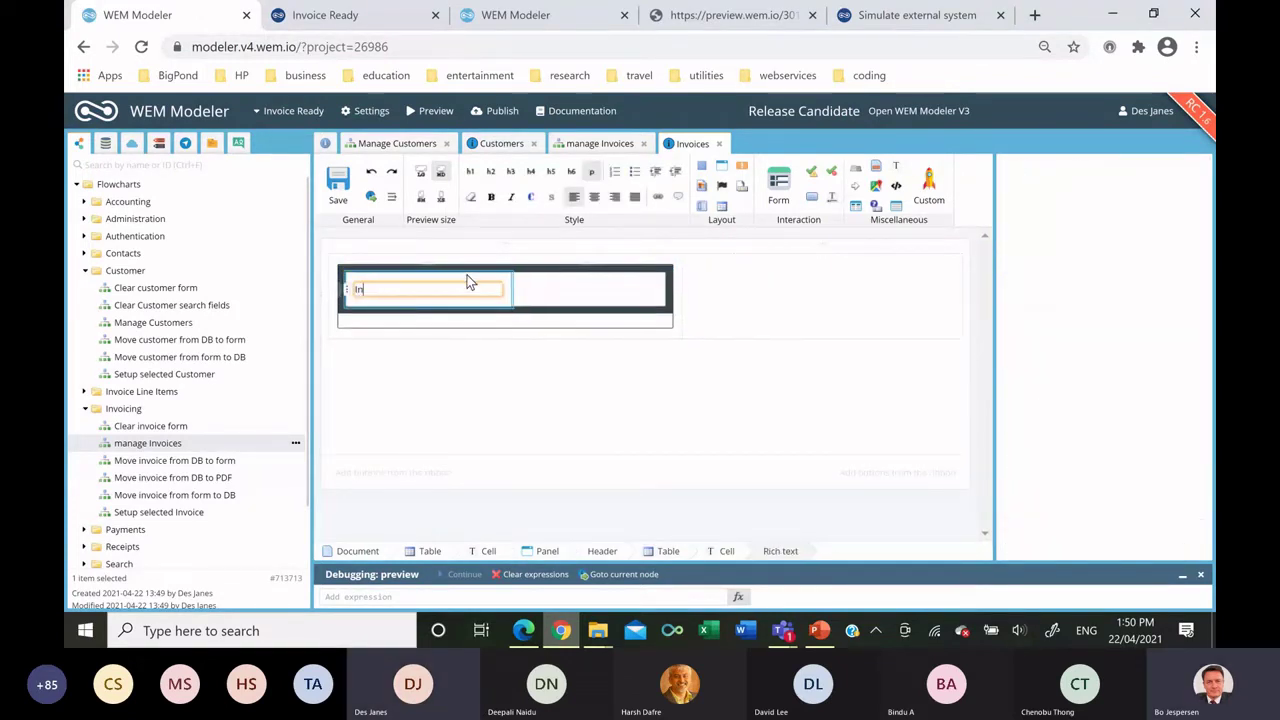
{"action": "type", "text": "voices"}
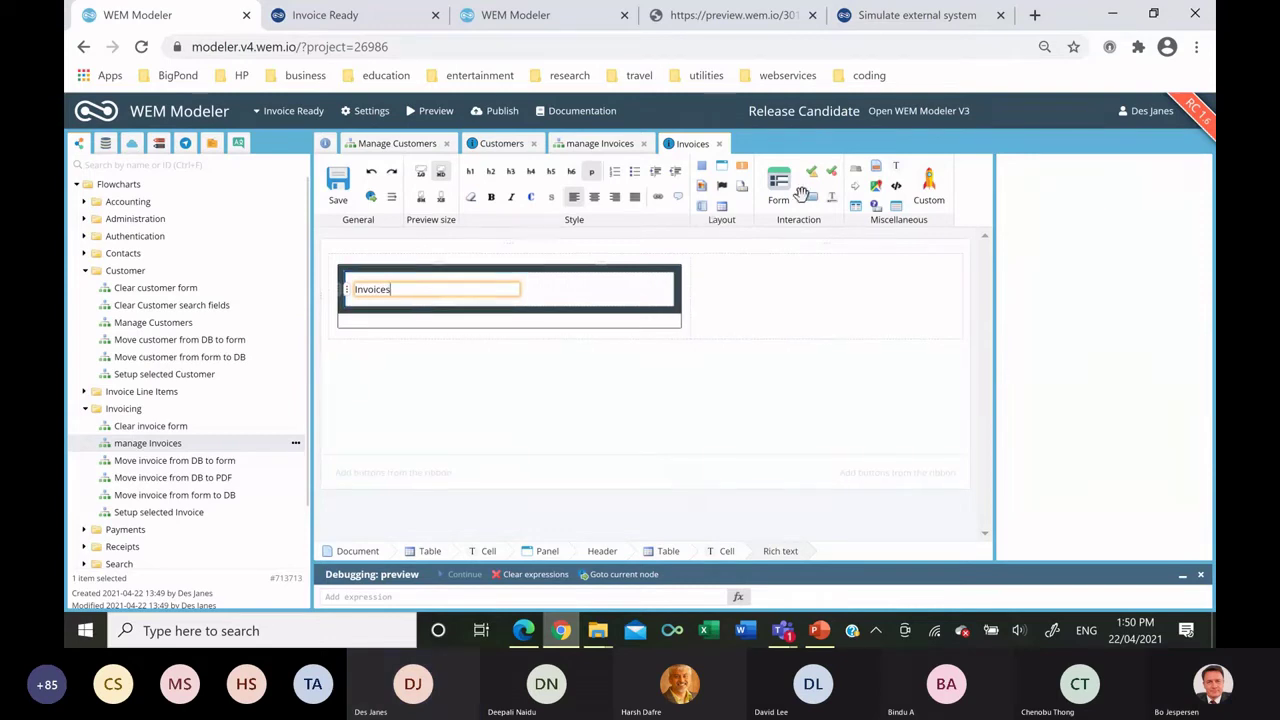
Put an Add button in the header that runs the Clear invoice form flowchart.
{"action": "left_click_drag", "start_coordinate": [808, 199], "coordinate": [670, 292]}
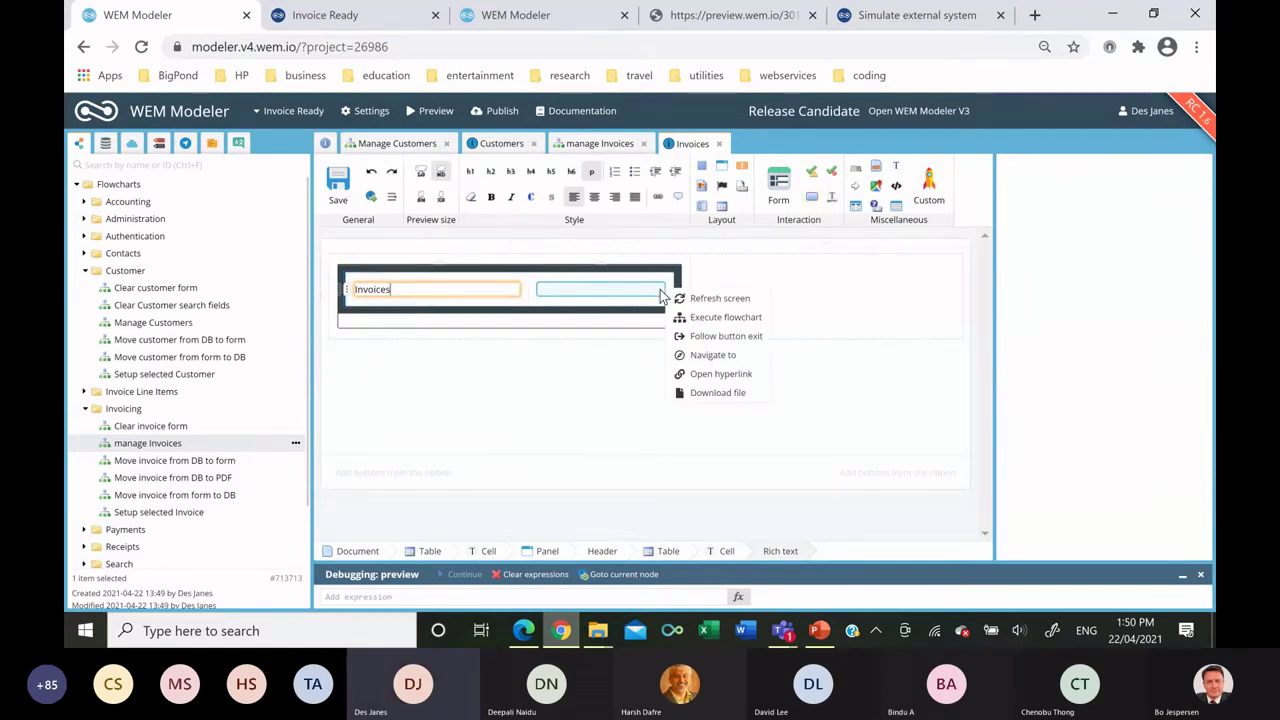
{"action": "left_click", "coordinate": [706, 320]}
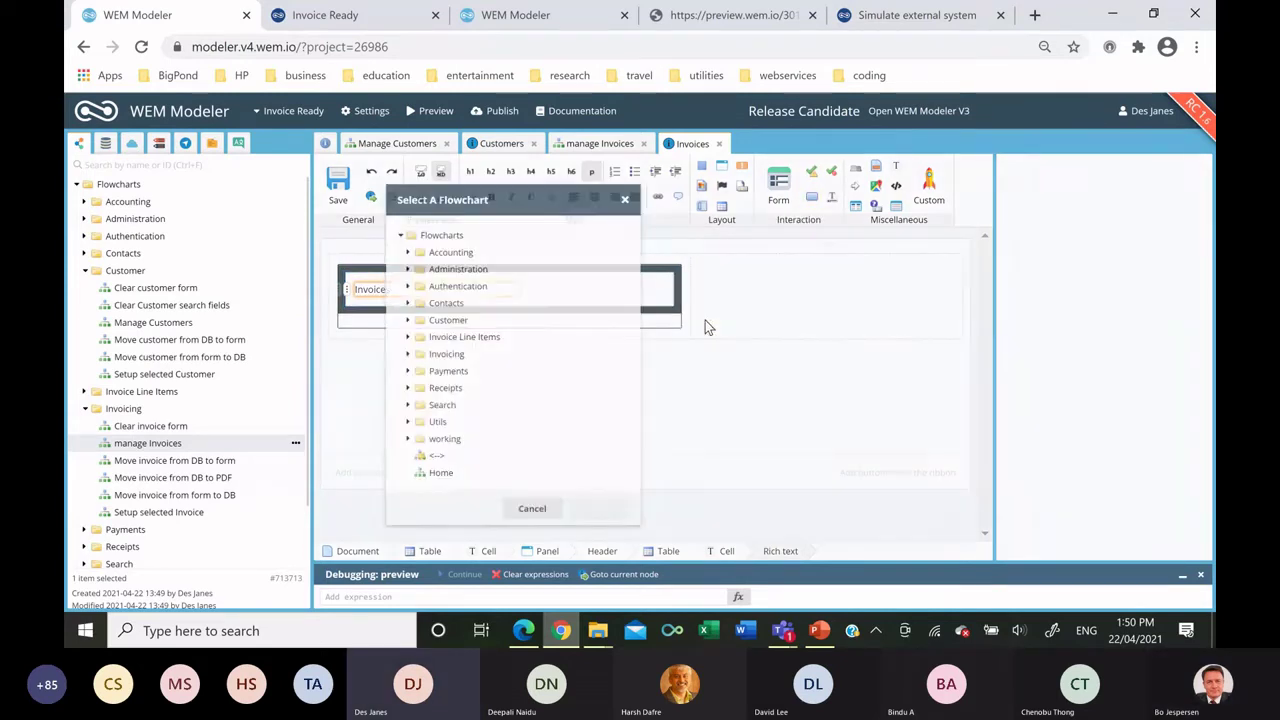
{"action": "left_click", "coordinate": [405, 350]}
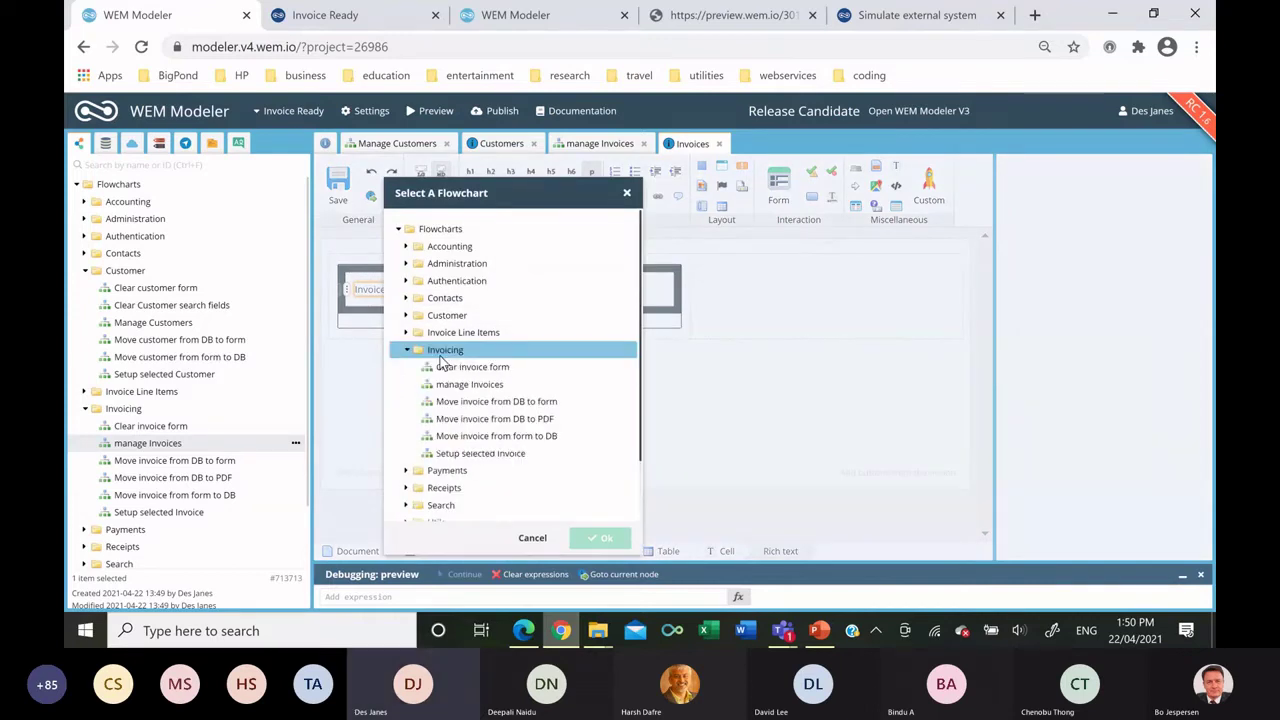
{"action": "left_click", "coordinate": [490, 367]}
{"action": "double_click", "coordinate": [490, 366]}
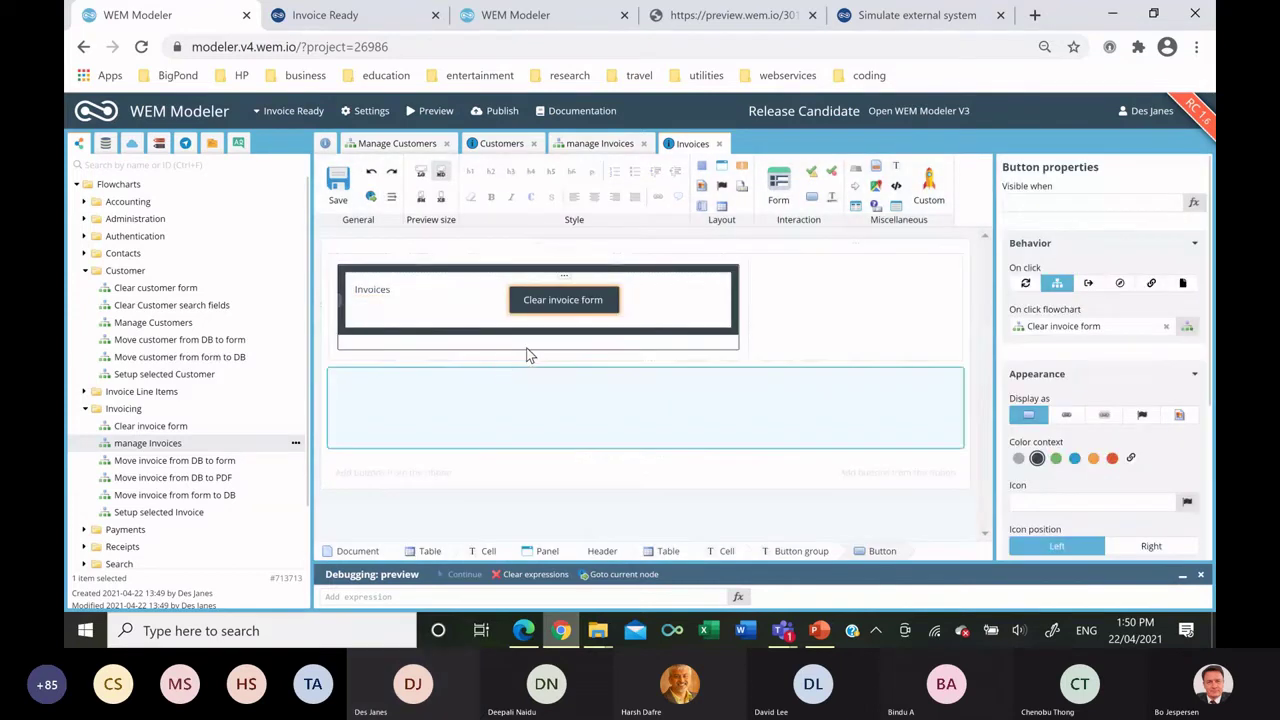
{"action": "double_click", "coordinate": [556, 300]}
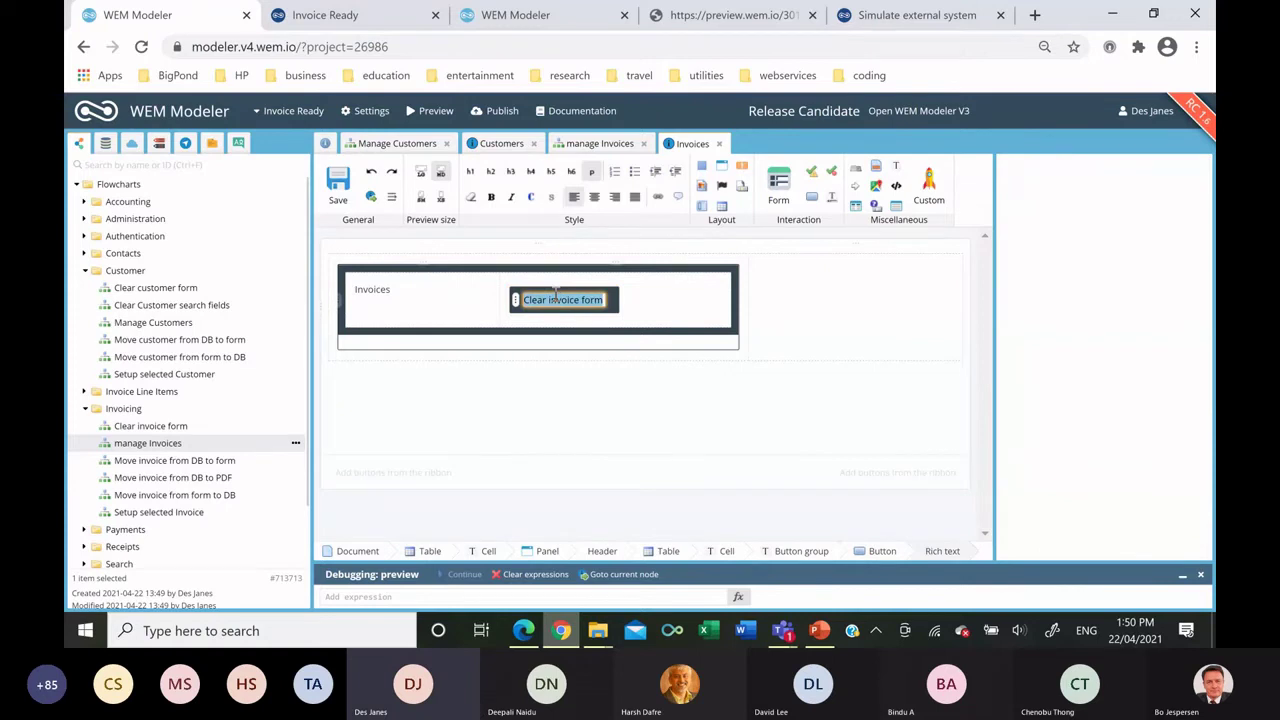
{"action": "type", "text": "Add"}
{"action": "left_click", "coordinate": [555, 290]}
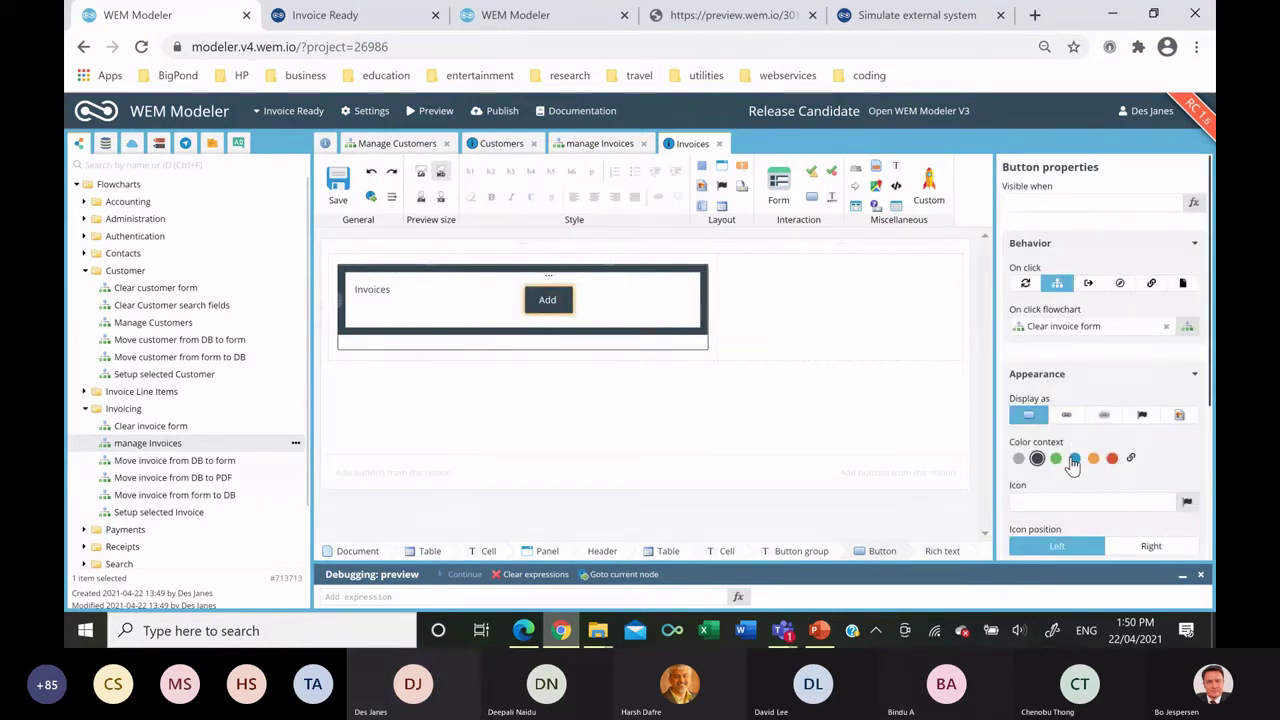
Style the Add button blue, separated, right-aligned and extra small.
{"action": "left_click", "coordinate": [1074, 458]}
{"action": "scroll", "coordinate": [1100, 430], "scroll_direction": "down", "scroll_amount": 3}
{"action": "left_click", "coordinate": [1136, 477]}
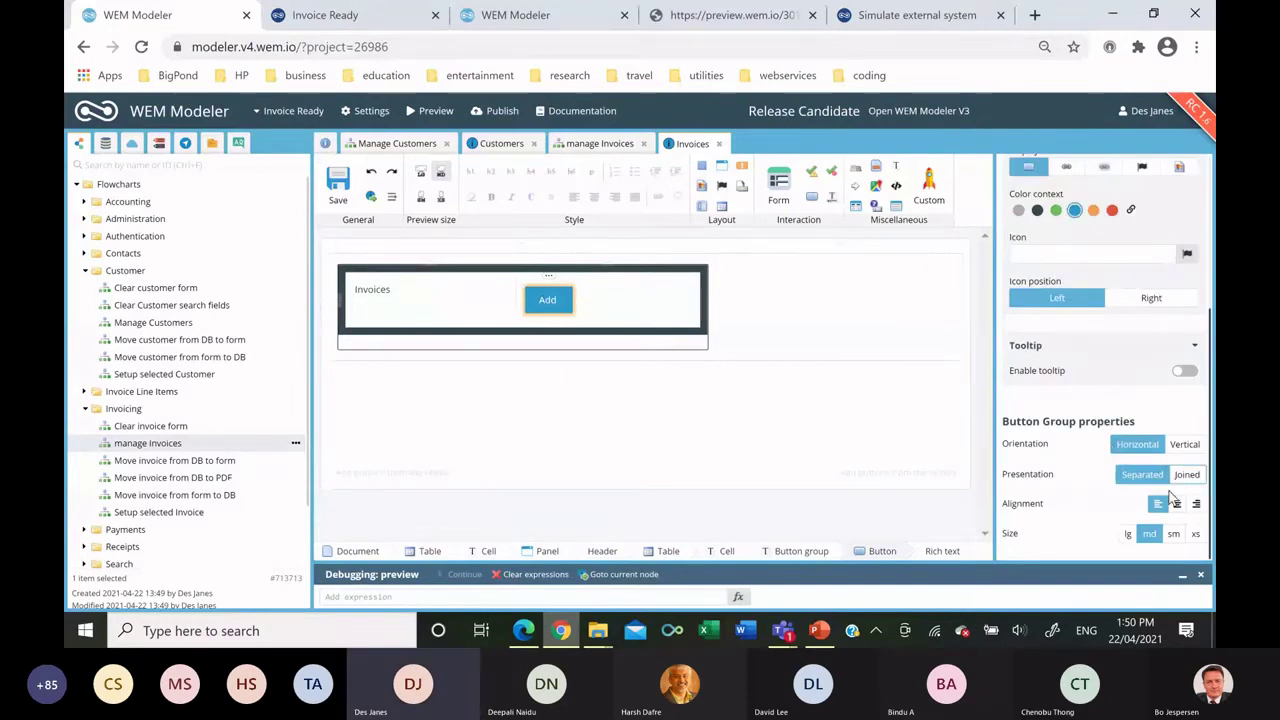
{"action": "left_click", "coordinate": [1194, 504]}
{"action": "left_click", "coordinate": [1195, 533]}
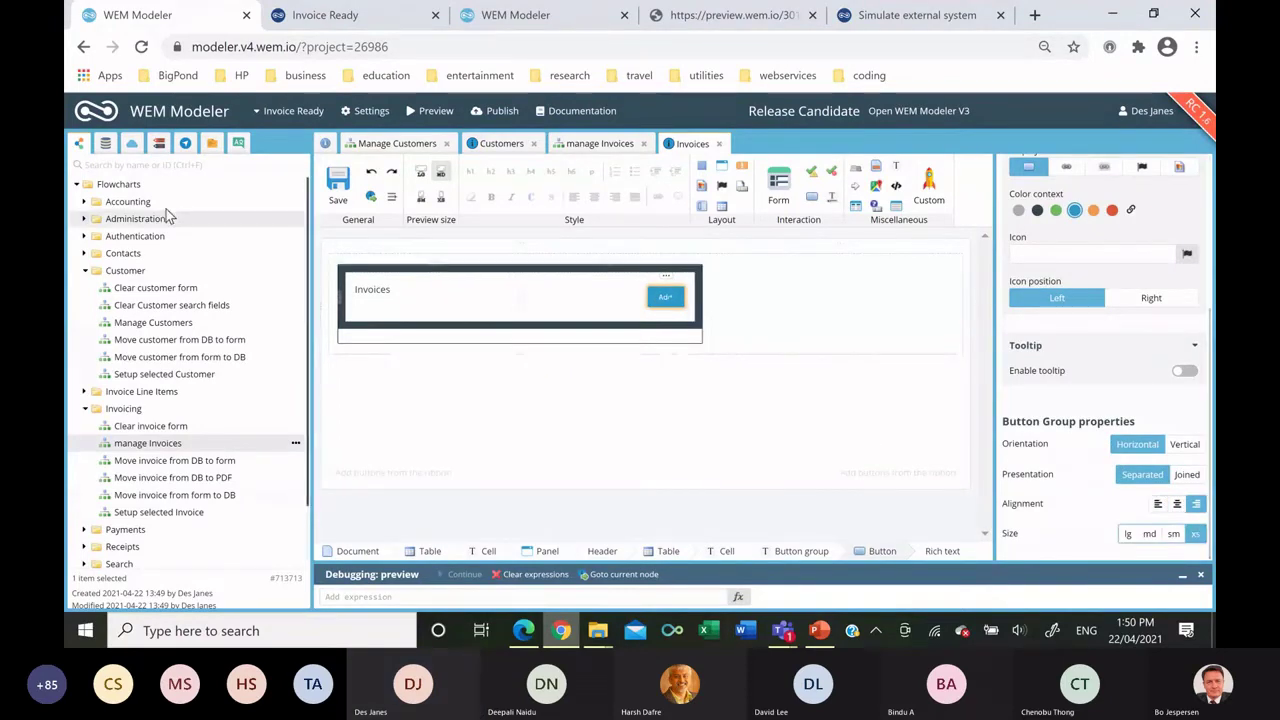
Select the Invoicing list in the data model's Accounting folder.
{"action": "left_click", "coordinate": [105, 145]}
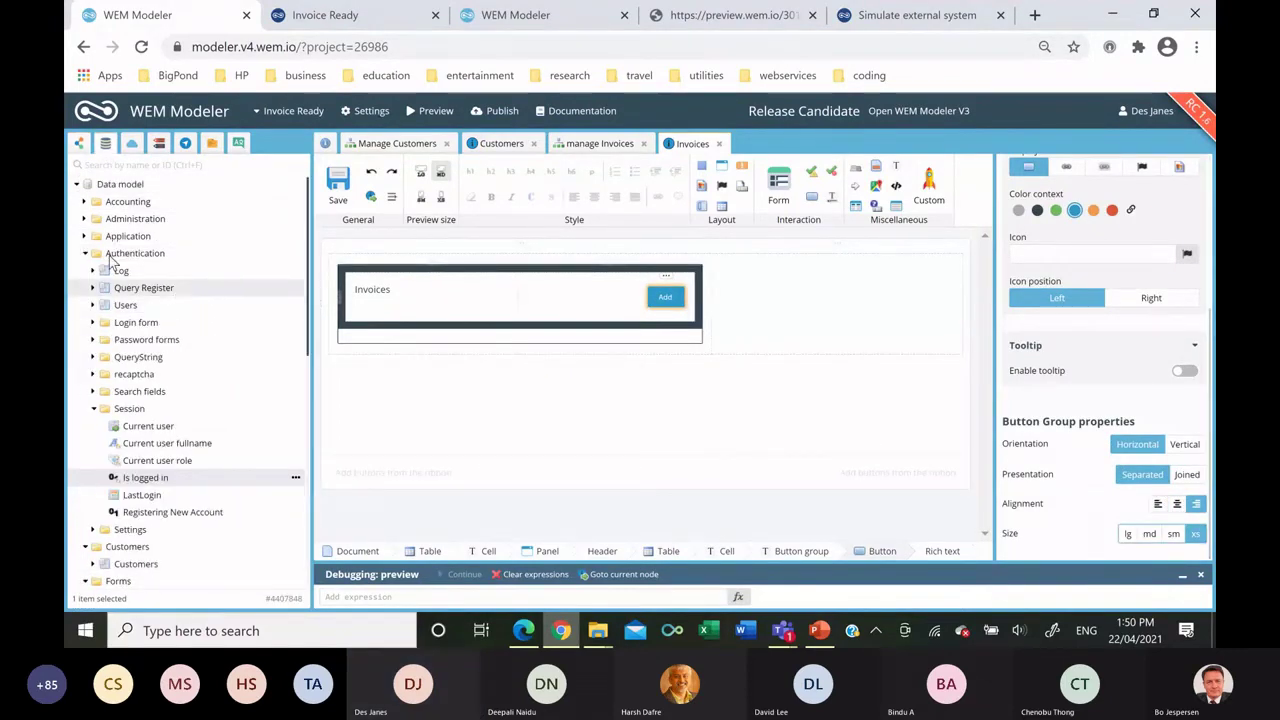
{"action": "left_click", "coordinate": [84, 201]}
{"action": "left_click", "coordinate": [131, 236]}
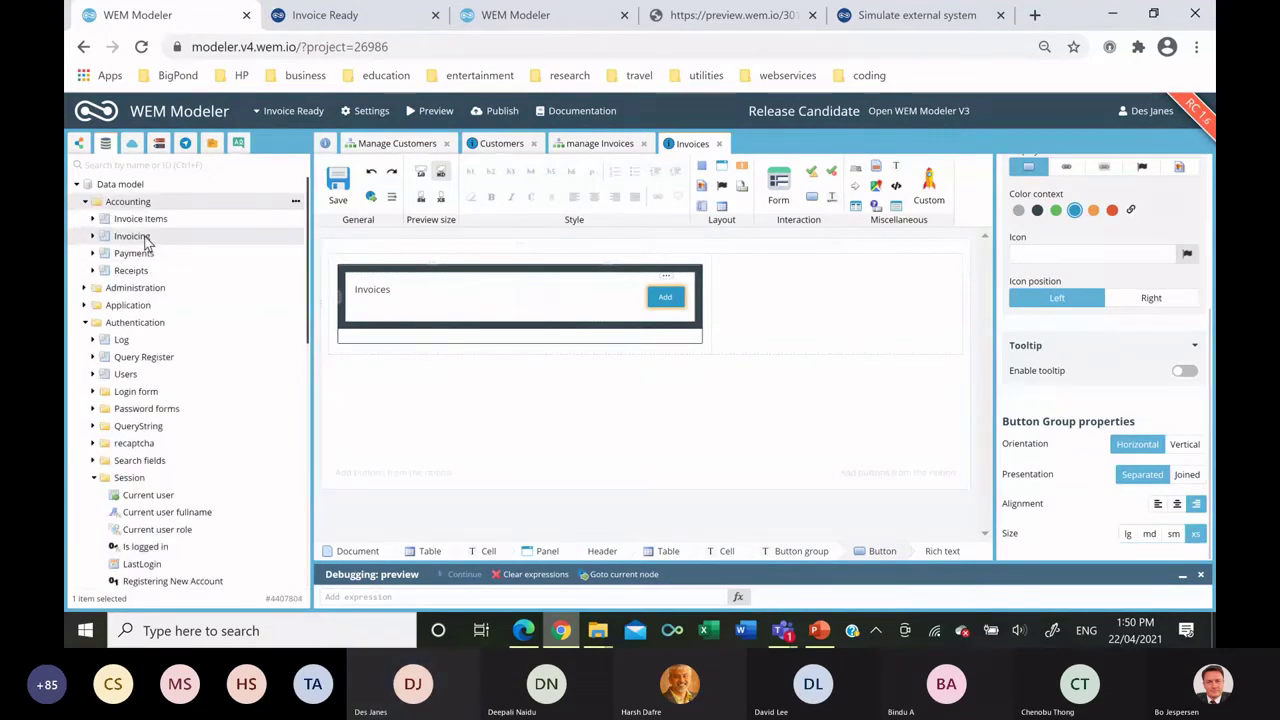
Add an Invoicing datagrid below the Invoices panel with Customer Name, Invoice Number and Grand Total columns.
{"action": "left_click_drag", "start_coordinate": [335, 320], "coordinate": [376, 334]}
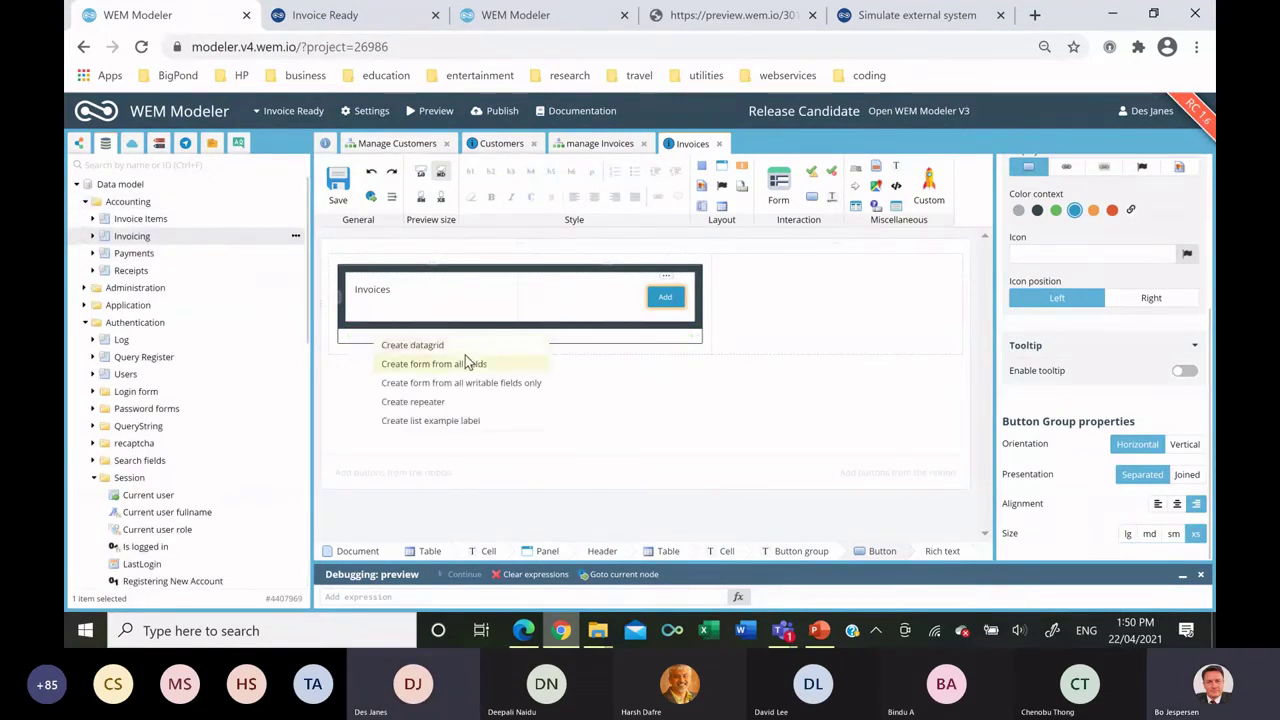
{"action": "left_click", "coordinate": [432, 347]}
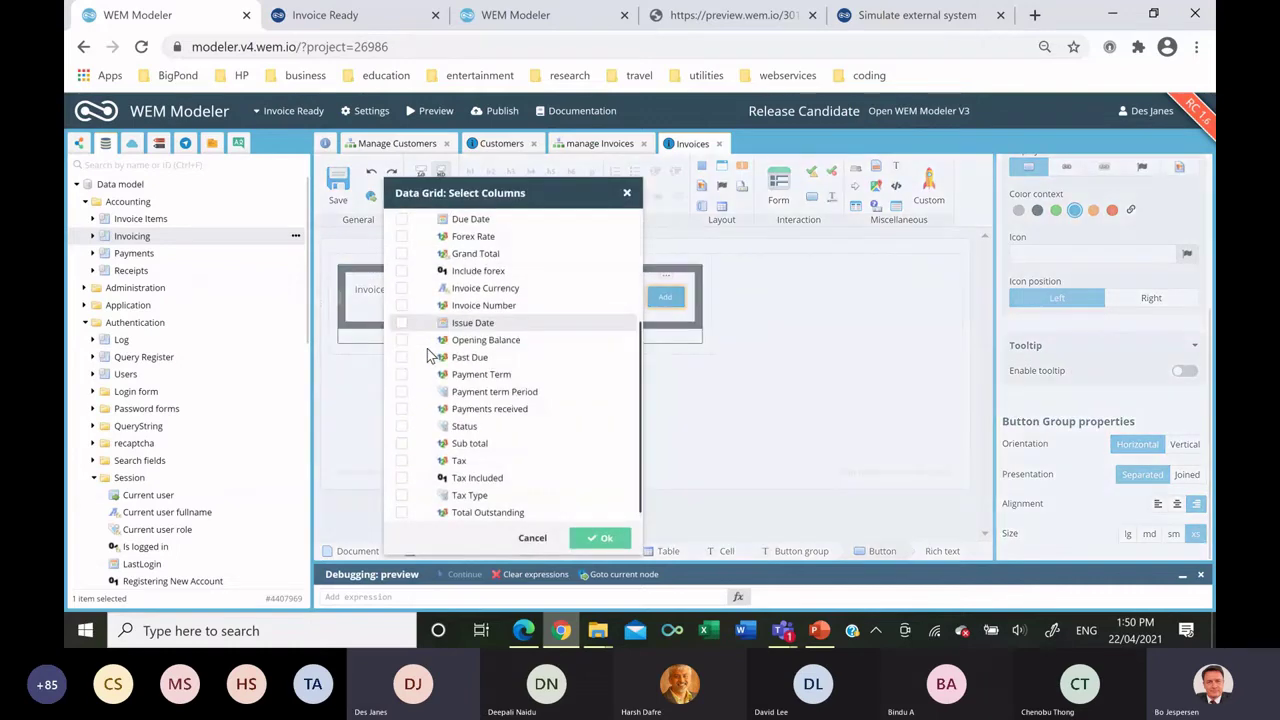
{"action": "scroll", "coordinate": [417, 335], "scroll_direction": "up", "scroll_amount": 3}
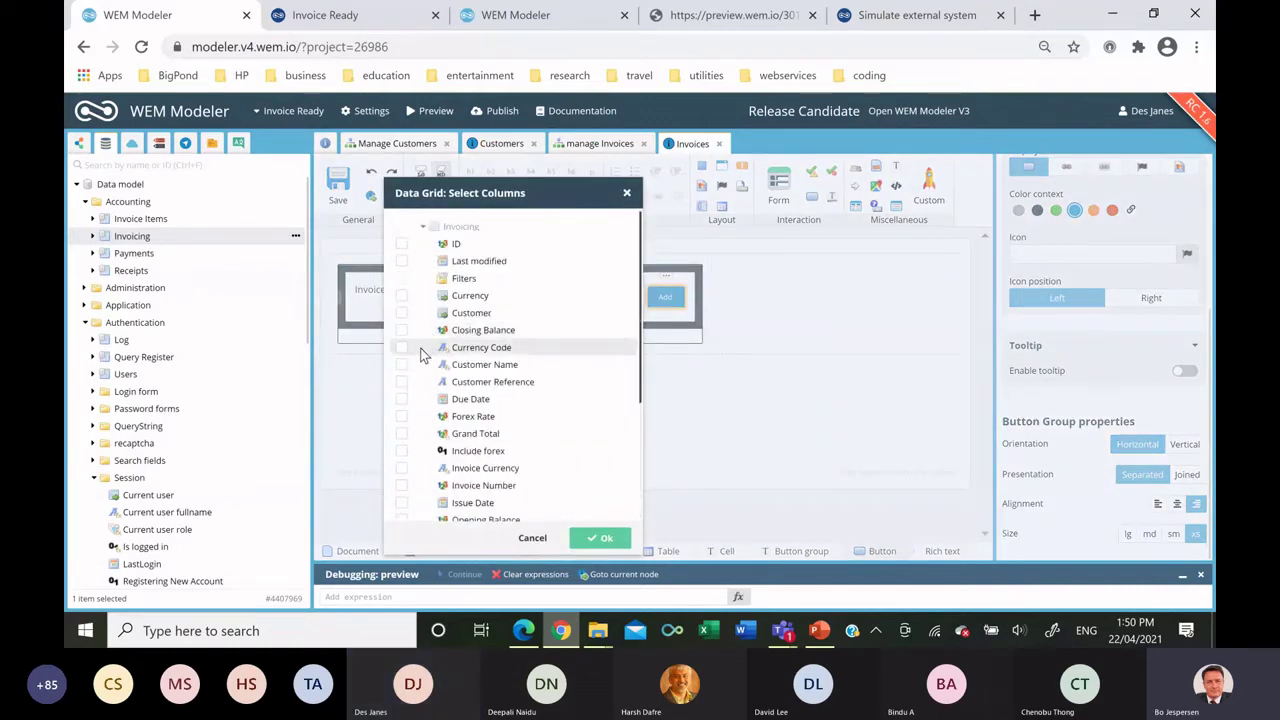
{"action": "left_click", "coordinate": [401, 365]}
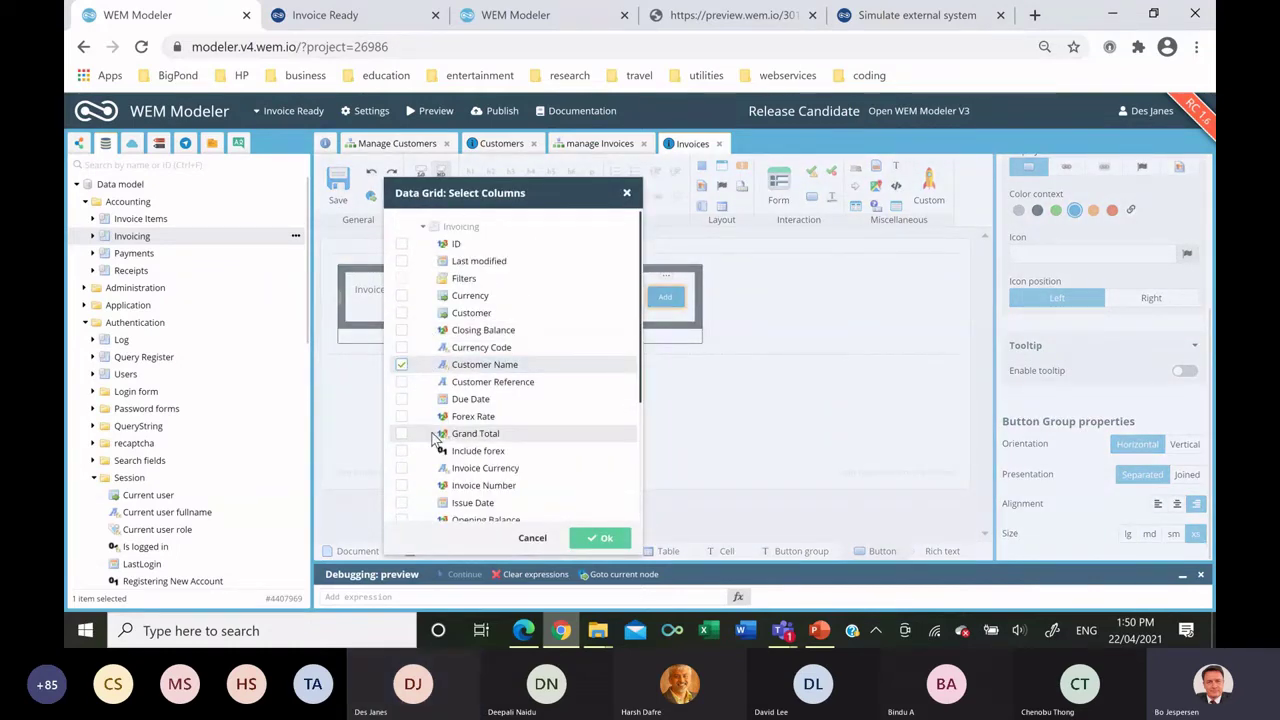
{"action": "left_click", "coordinate": [401, 486]}
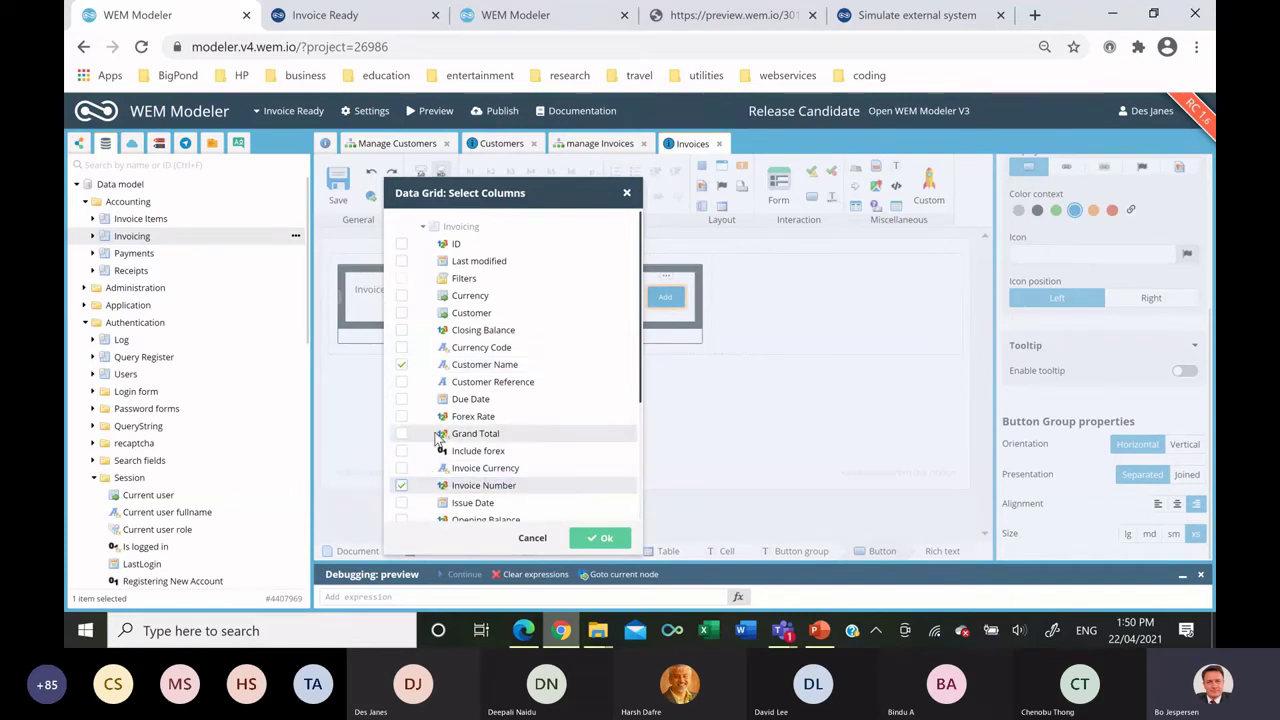
{"action": "scroll", "coordinate": [405, 480], "scroll_direction": "down", "scroll_amount": 3}
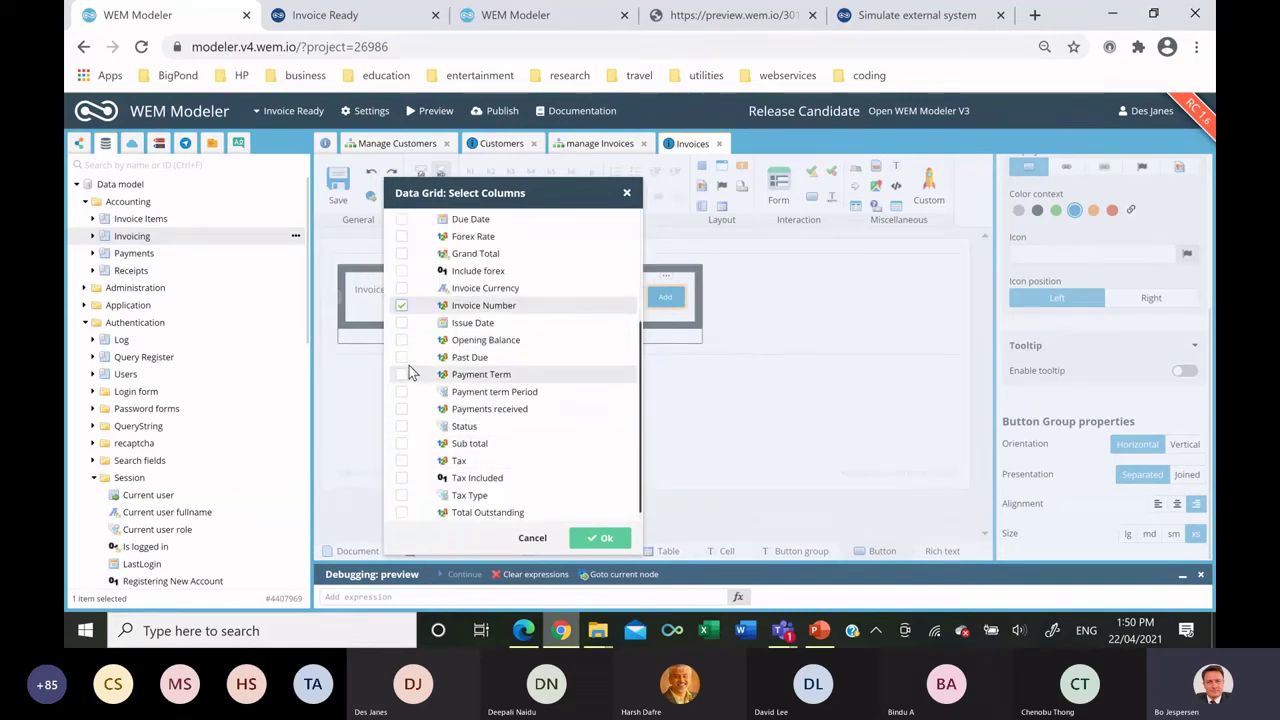
{"action": "left_click", "coordinate": [401, 254]}
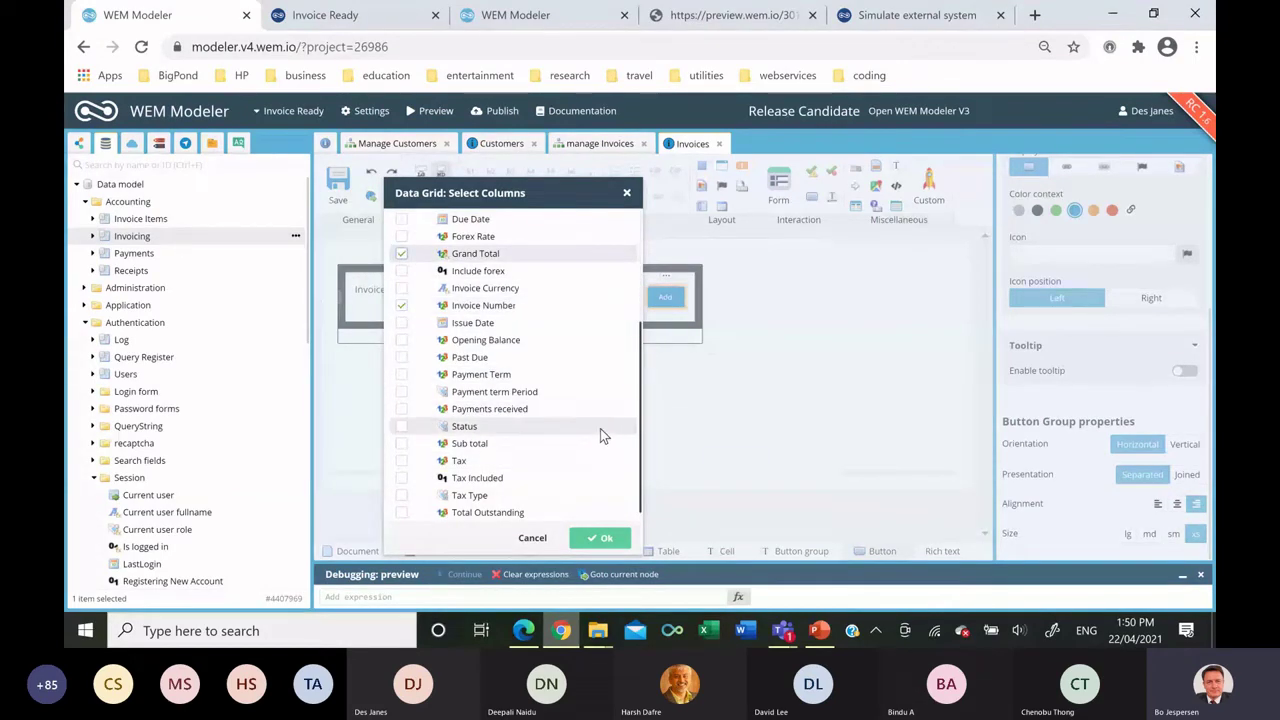
{"action": "left_click", "coordinate": [604, 539]}
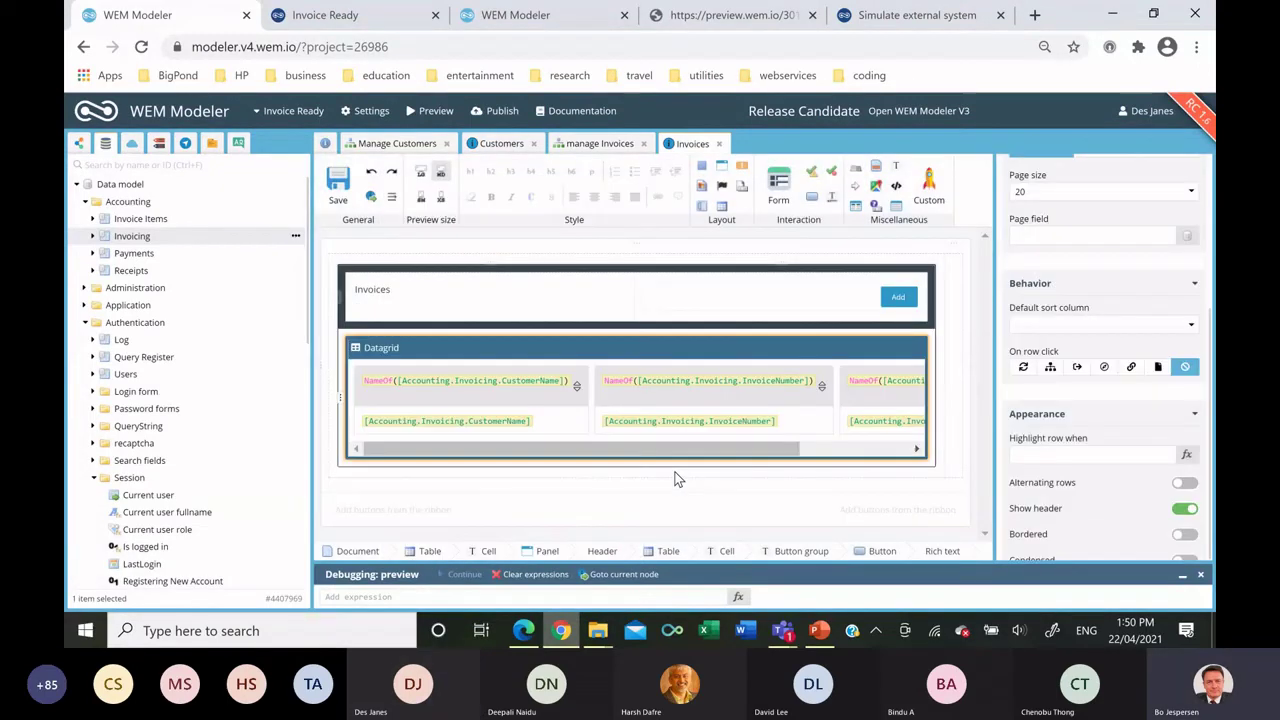
Drop a Button from the ribbon into the datagrid's empty third column.
{"action": "left_click_drag", "start_coordinate": [681, 447], "coordinate": [892, 451]}
{"action": "left_click", "coordinate": [826, 455]}
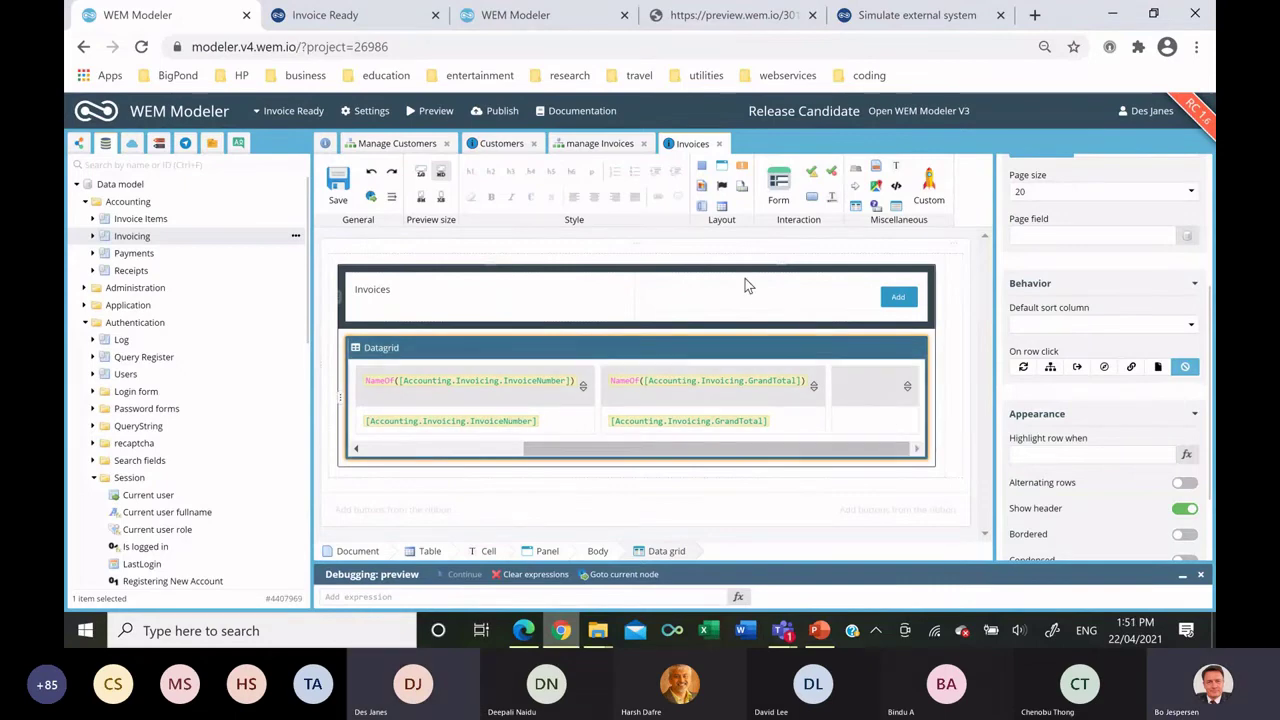
{"action": "left_click_drag", "start_coordinate": [806, 199], "coordinate": [868, 432]}
Make the grid button execute Invoicing > Setup selected Invoice and label it 'Edit'.
{"action": "left_click", "coordinate": [903, 453]}
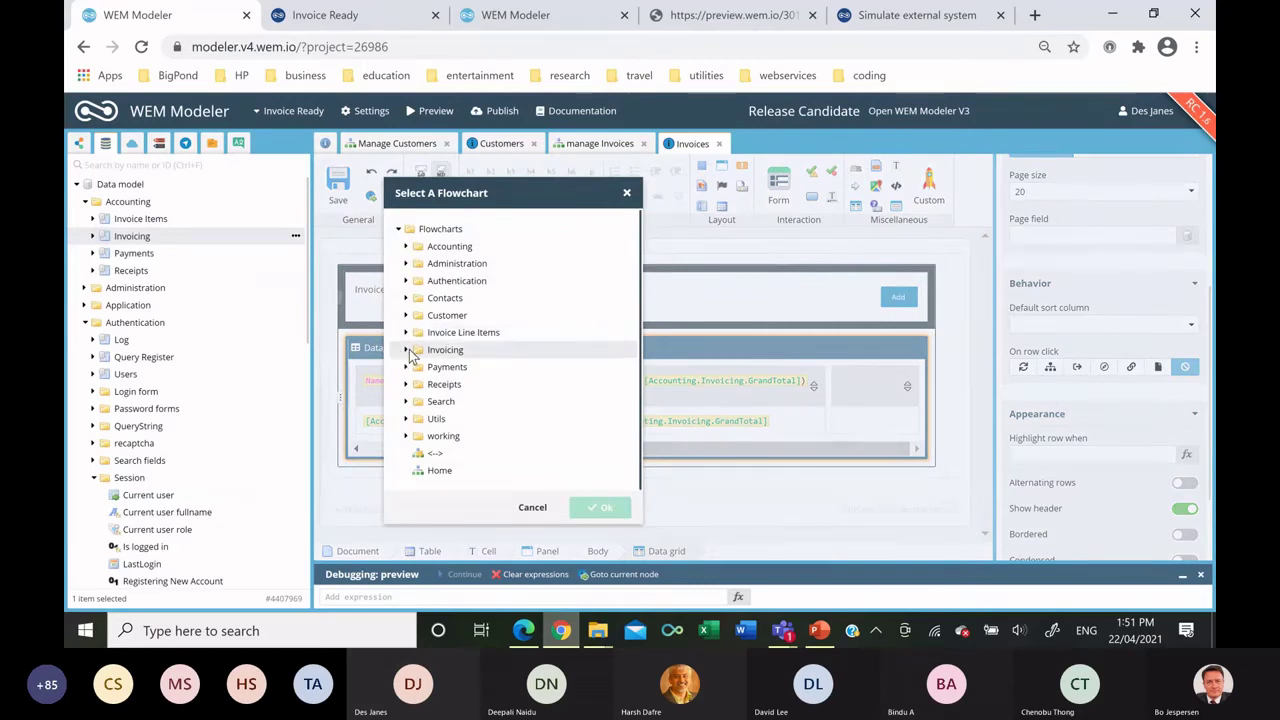
{"action": "left_click", "coordinate": [407, 351]}
{"action": "left_click", "coordinate": [483, 453]}
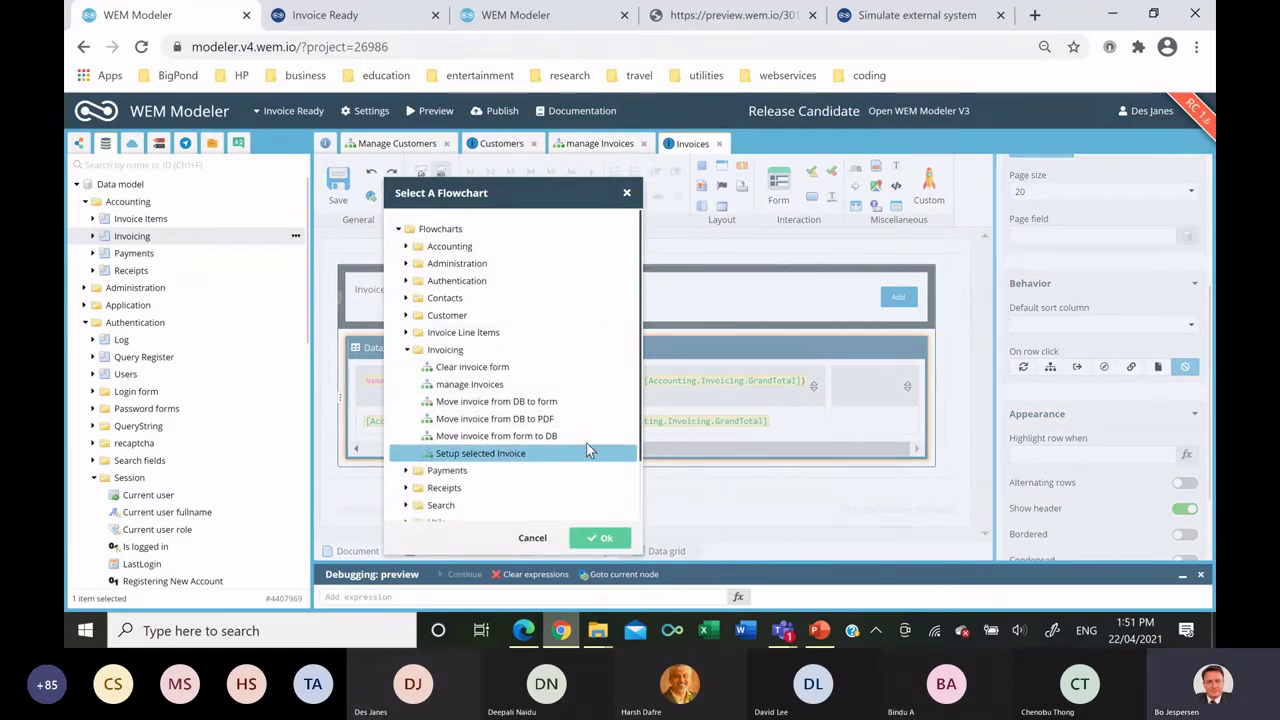
{"action": "double_click", "coordinate": [588, 452]}
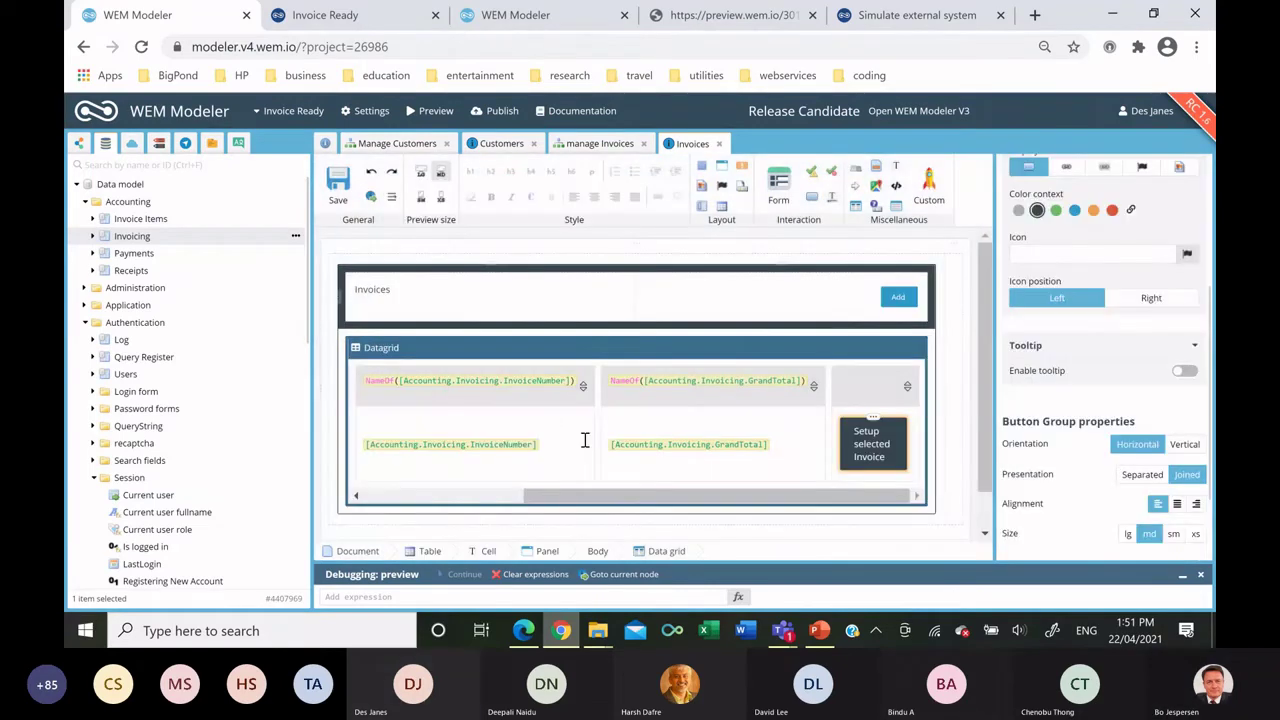
{"action": "left_click", "coordinate": [869, 445]}
{"action": "type", "text": "Edit"}
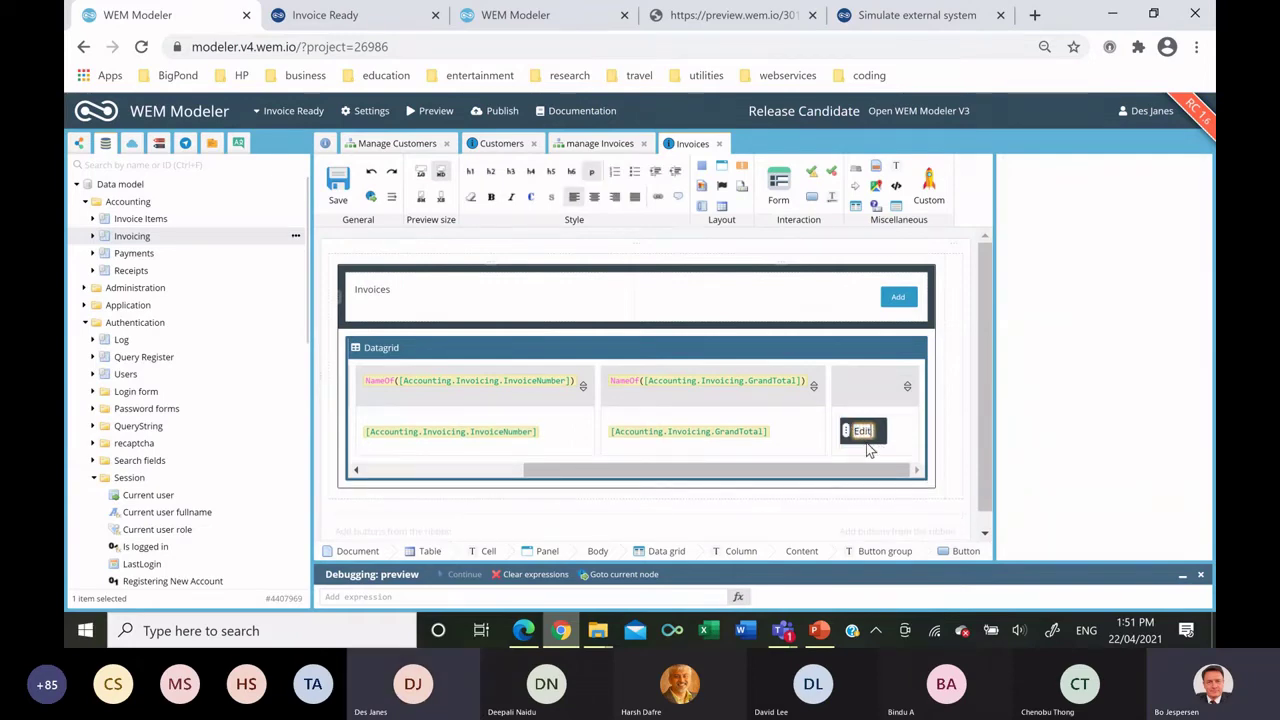
{"action": "left_click", "coordinate": [975, 449]}
Set the Edit button to Presentation Separated, Alignment right and Size xs.
{"action": "scroll", "coordinate": [1090, 452], "scroll_direction": "down", "scroll_amount": 3}
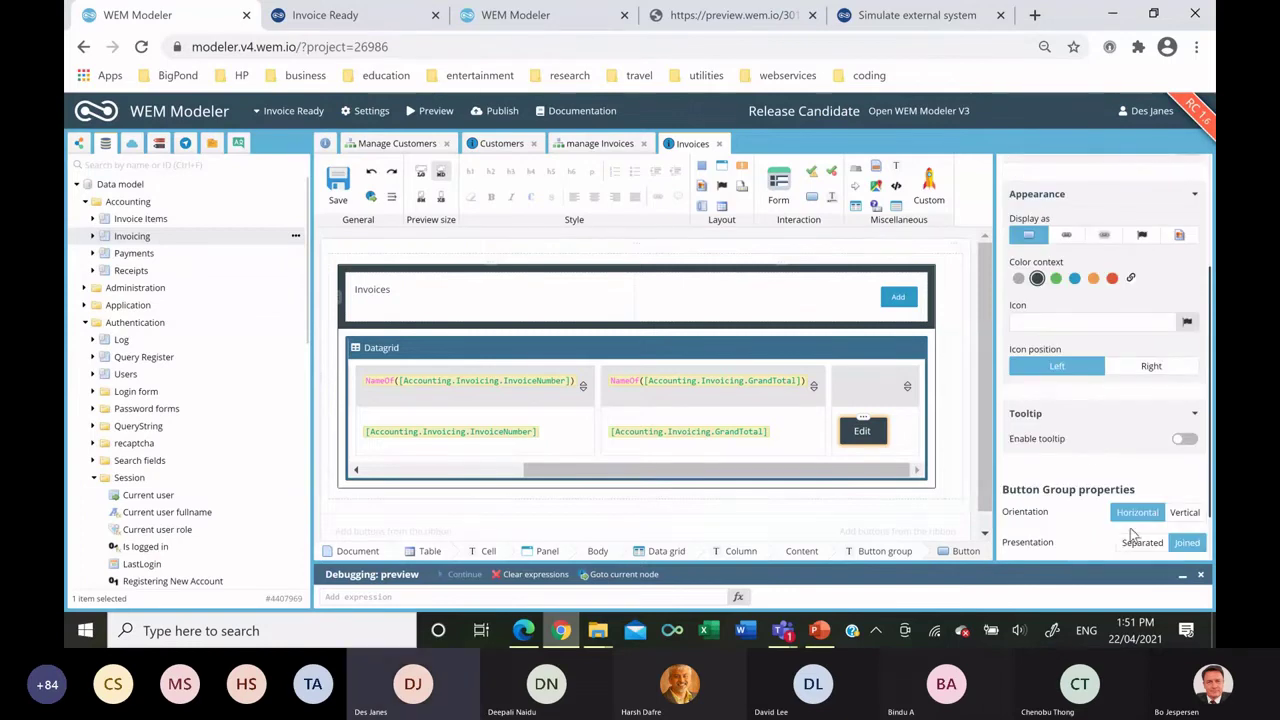
{"action": "scroll", "coordinate": [1110, 470], "scroll_direction": "down", "scroll_amount": 1}
{"action": "left_click", "coordinate": [1150, 476]}
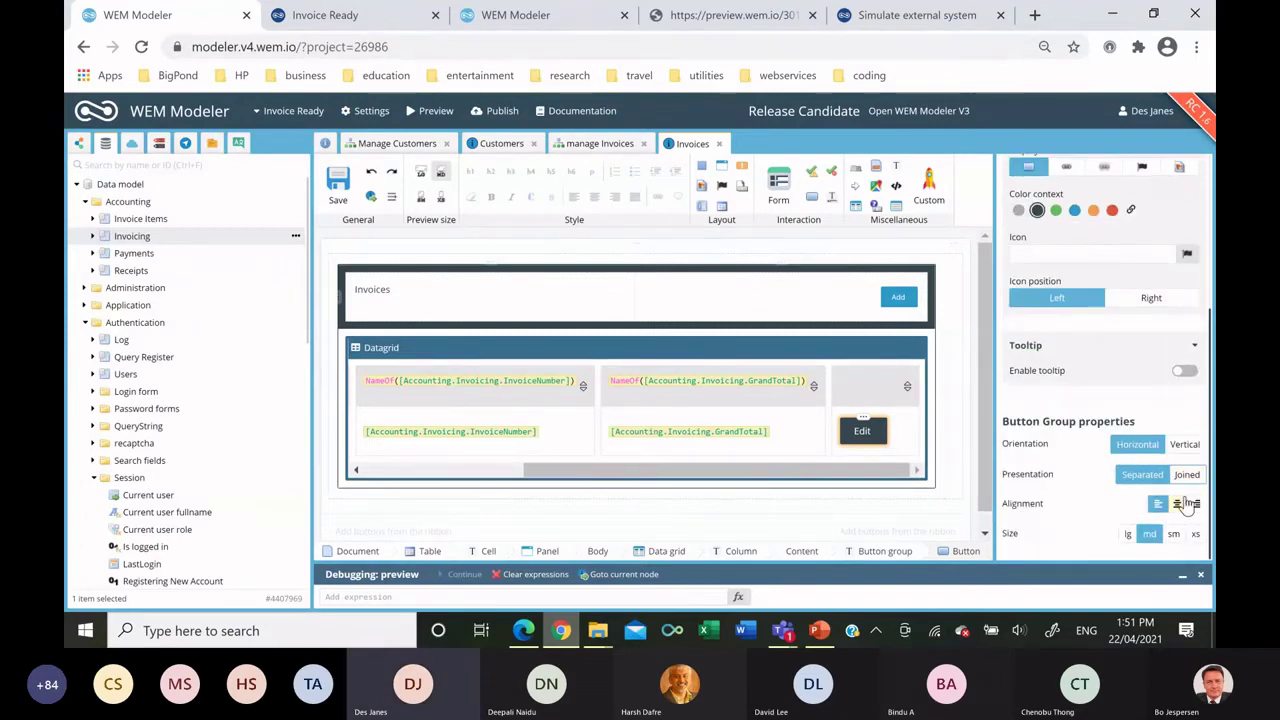
{"action": "left_click", "coordinate": [1196, 504]}
{"action": "left_click", "coordinate": [1194, 534]}
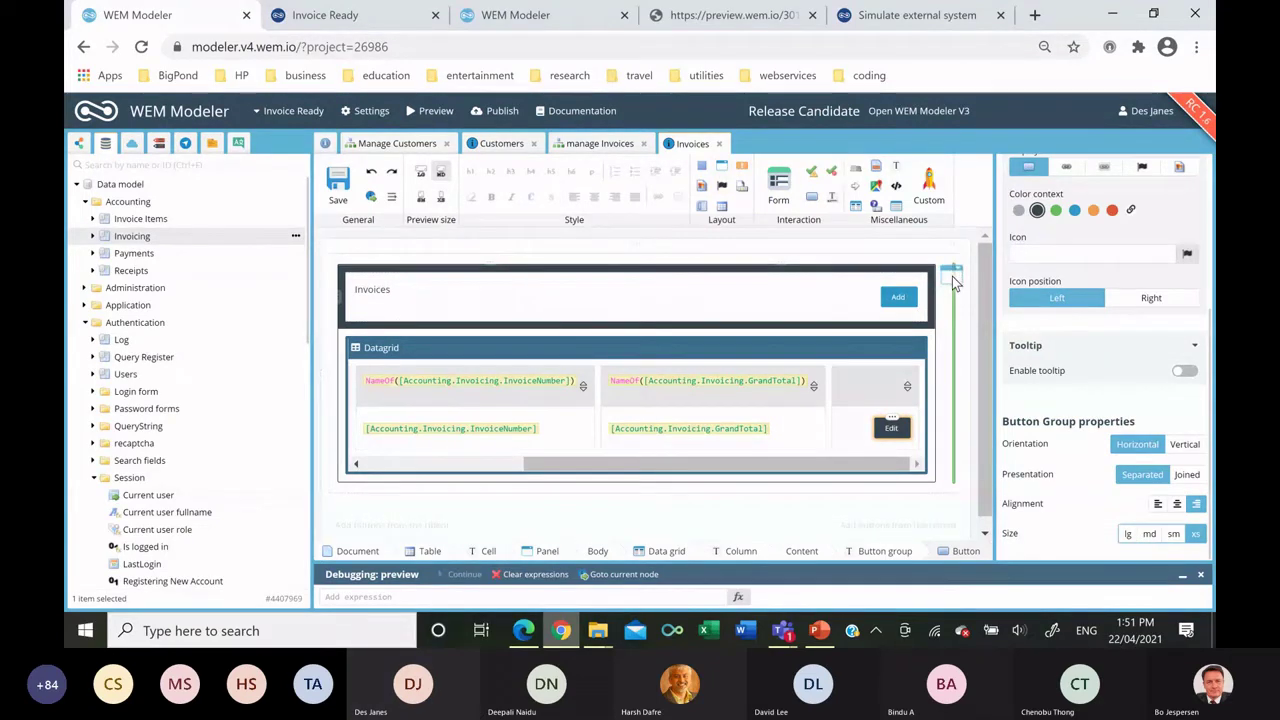
Add a second panel beside Invoices with the header 'Update Invoice'.
{"action": "left_click", "coordinate": [952, 276]}
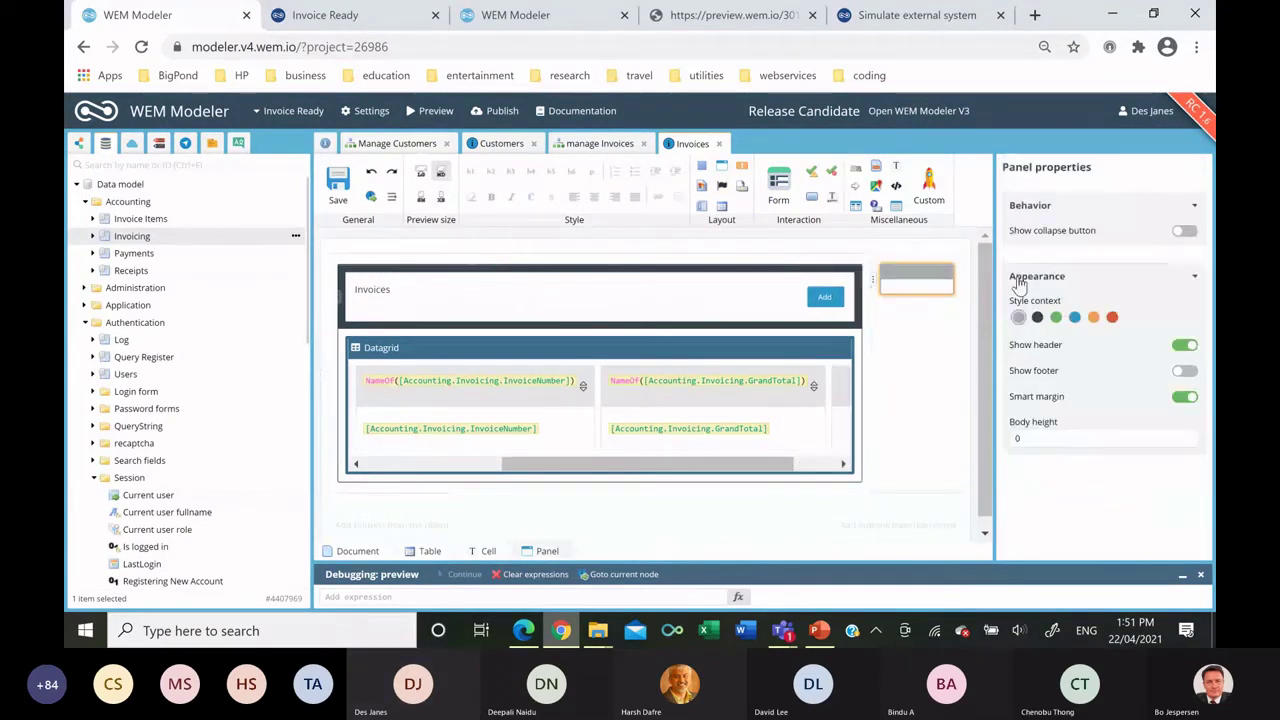
{"action": "left_click", "coordinate": [912, 278]}
{"action": "type", "text": "Update Invoice"}
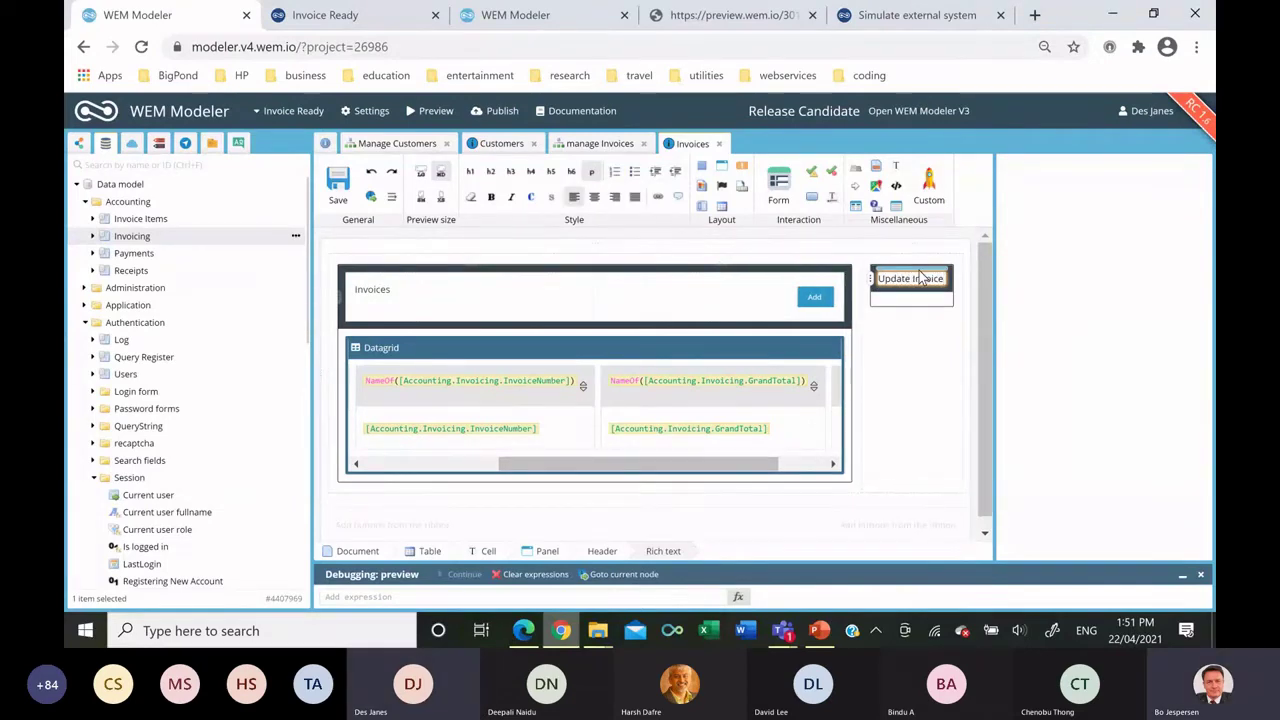
Drop the Invoicing Form onto Update Invoice, generate its fields, then undo it.
{"action": "scroll", "coordinate": [185, 381], "scroll_direction": "down", "scroll_amount": 10}
{"action": "scroll", "coordinate": [185, 386], "scroll_direction": "down", "scroll_amount": 2}
{"action": "left_click_drag", "start_coordinate": [130, 500], "coordinate": [913, 310]}
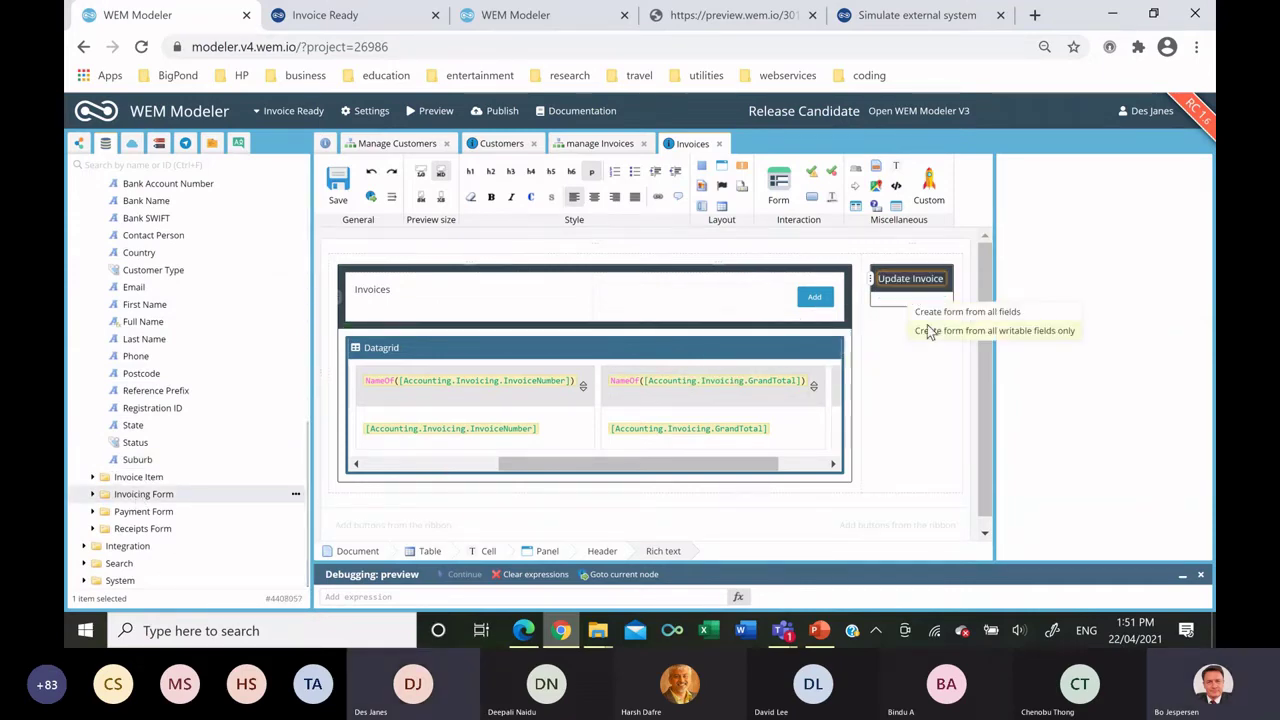
{"action": "left_click", "coordinate": [922, 331]}
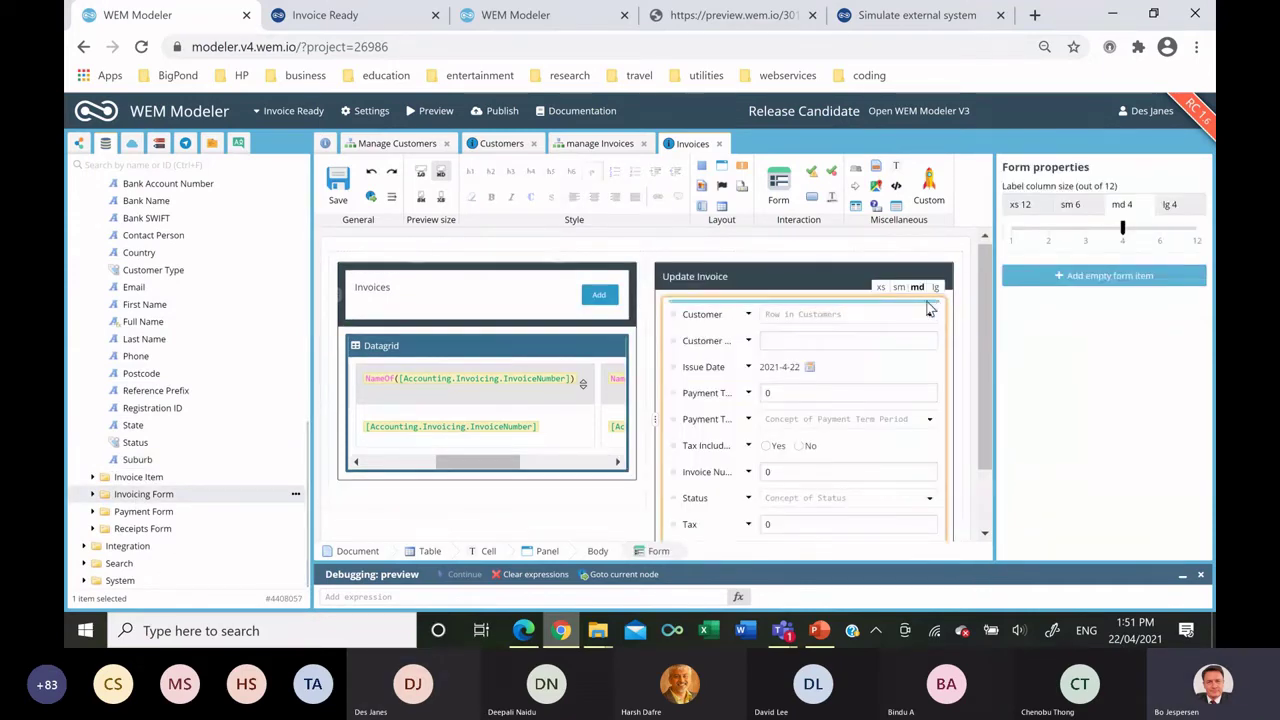
{"action": "left_click", "coordinate": [373, 171]}
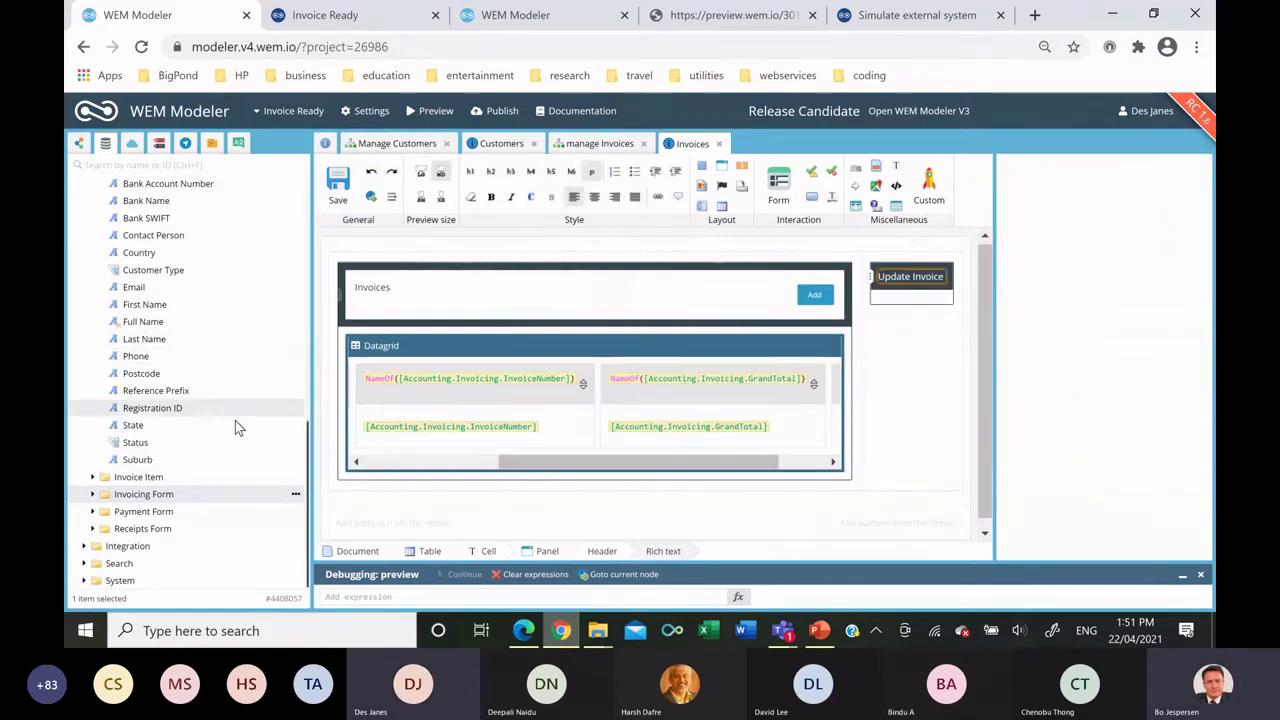
Generate the Invoicing Form from all fields on Update Invoice and select its Customer field.
{"action": "left_click_drag", "start_coordinate": [183, 490], "coordinate": [897, 306]}
{"action": "left_click", "coordinate": [921, 310]}
{"action": "left_click", "coordinate": [785, 247]}
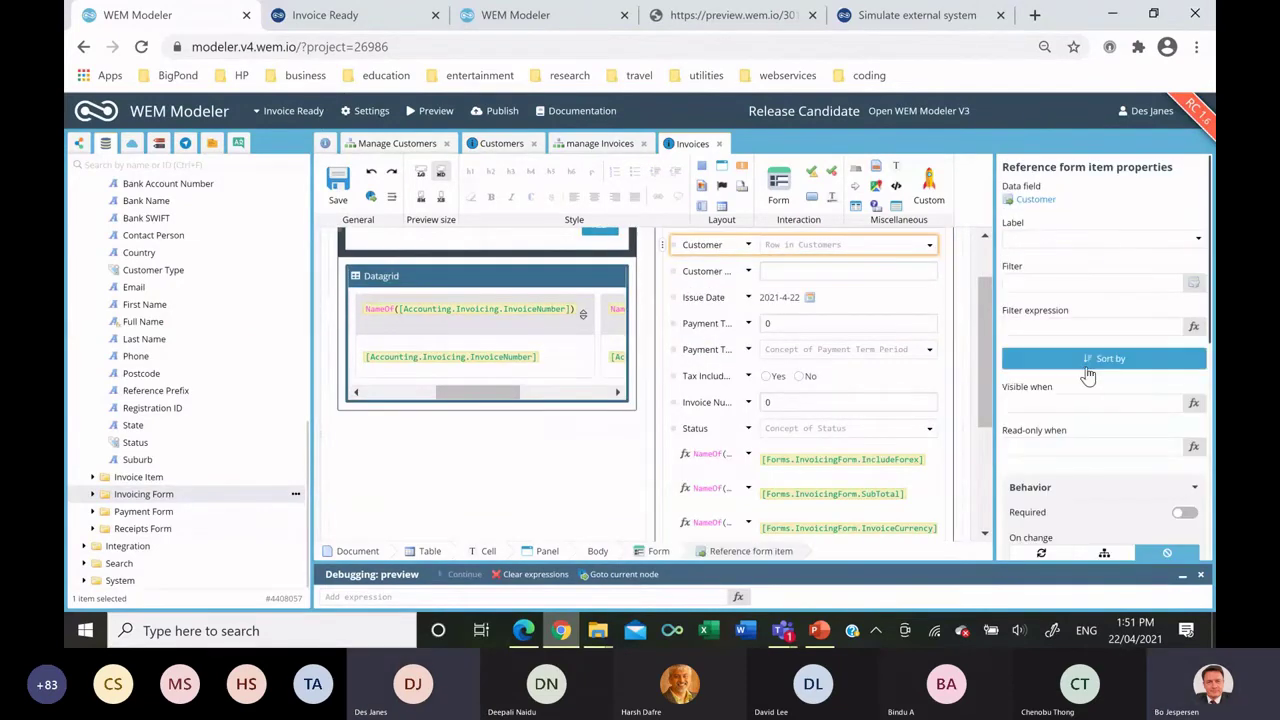
Set the Customer dropdown's option label to [Customers.Customers.FullName].
{"action": "scroll", "coordinate": [1130, 420], "scroll_direction": "down", "scroll_amount": 3}
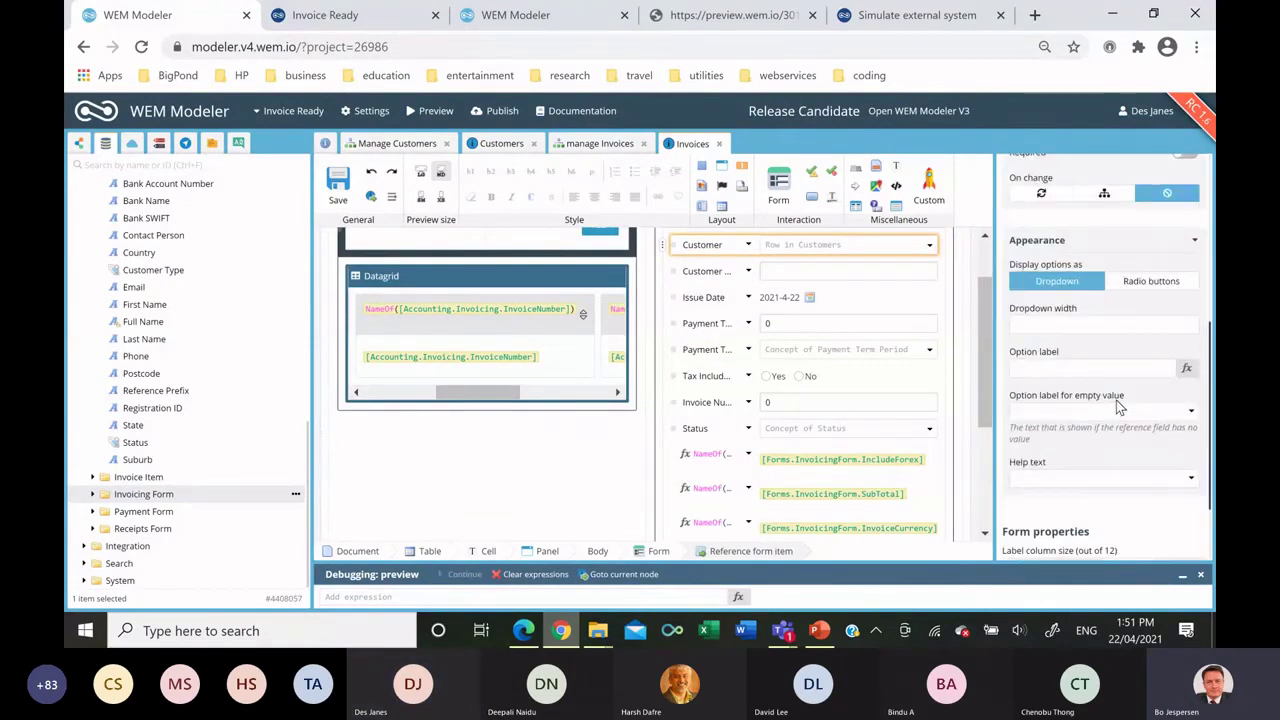
{"action": "left_click", "coordinate": [1187, 371]}
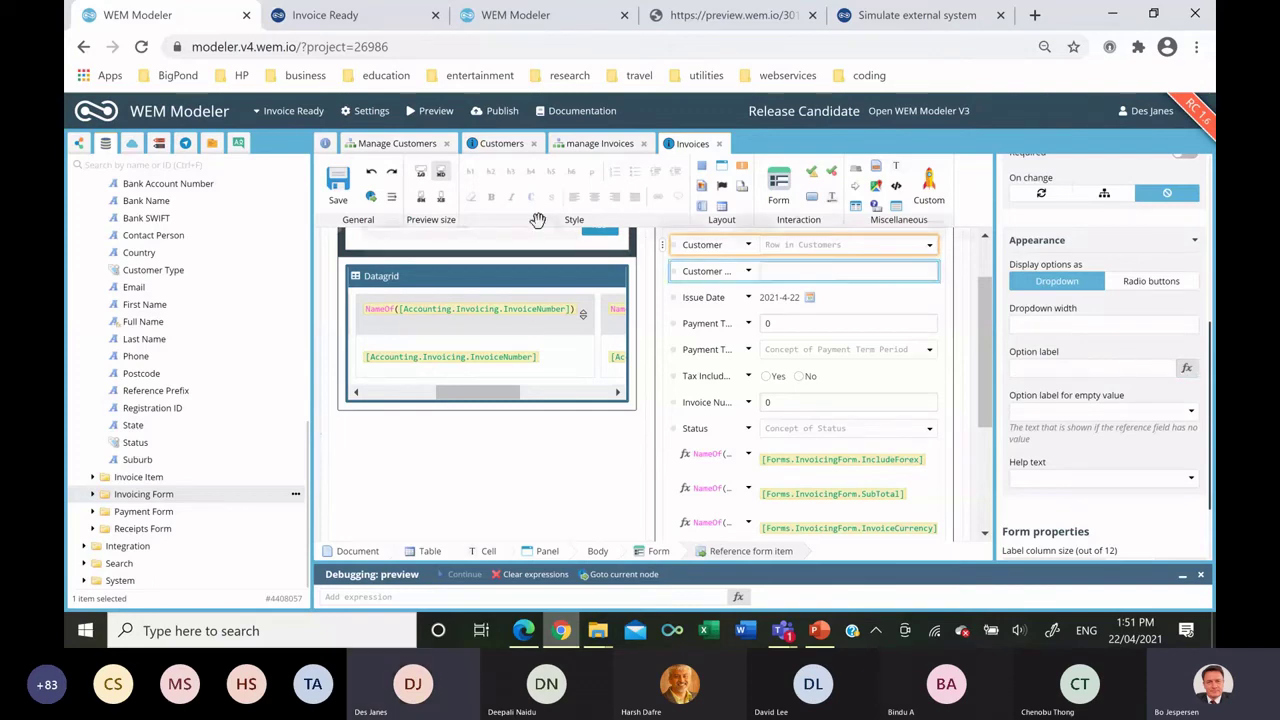
{"action": "left_click", "coordinate": [989, 223]}
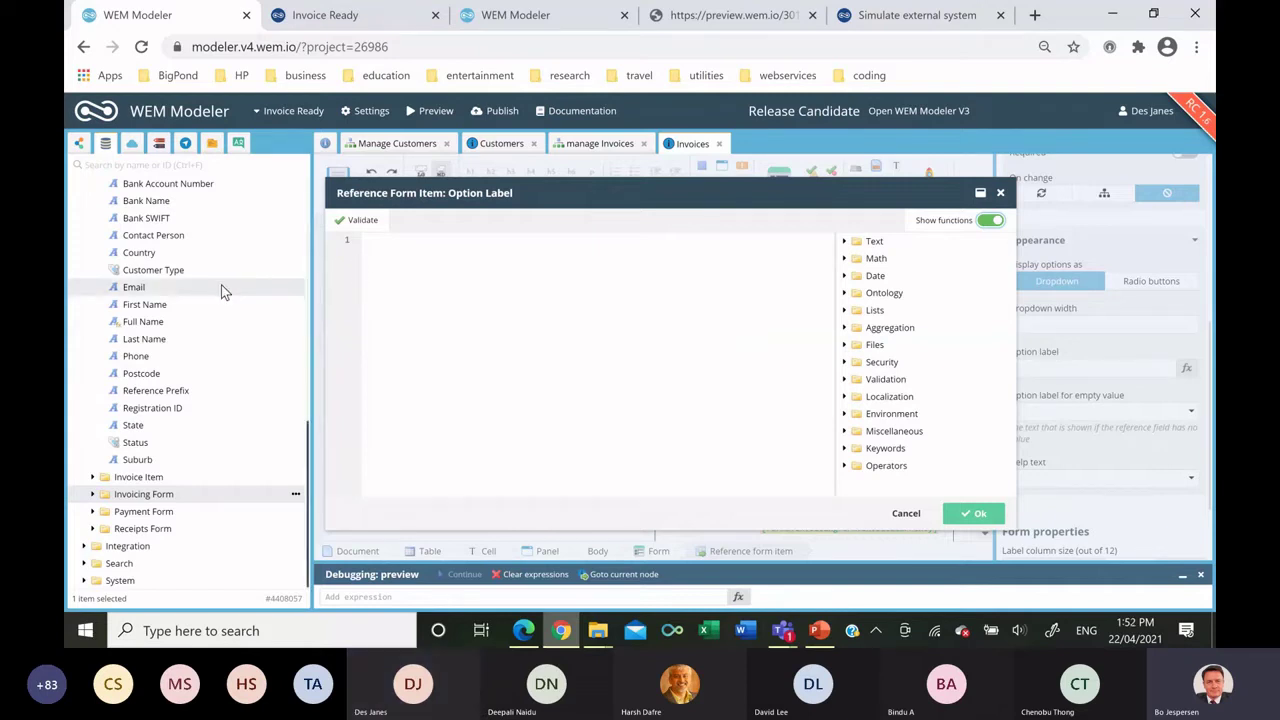
{"action": "scroll", "coordinate": [224, 283], "scroll_direction": "up", "scroll_amount": 10}
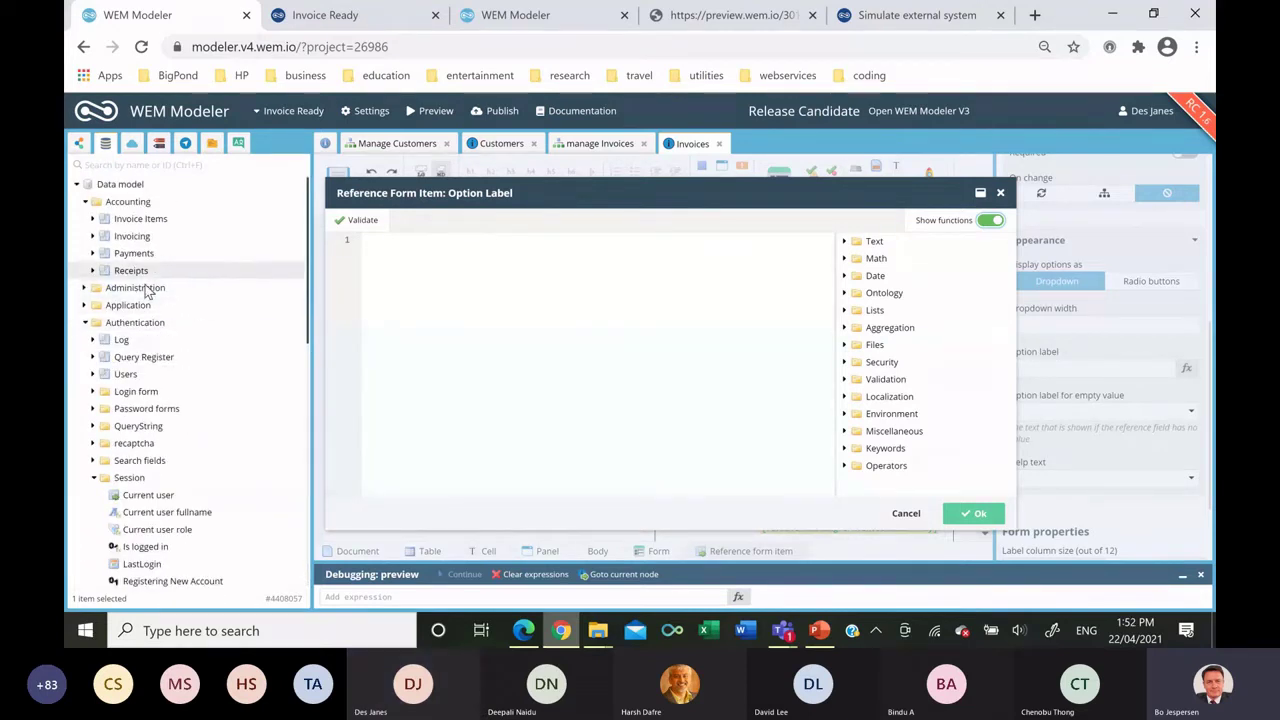
{"action": "scroll", "coordinate": [155, 310], "scroll_direction": "down", "scroll_amount": 5}
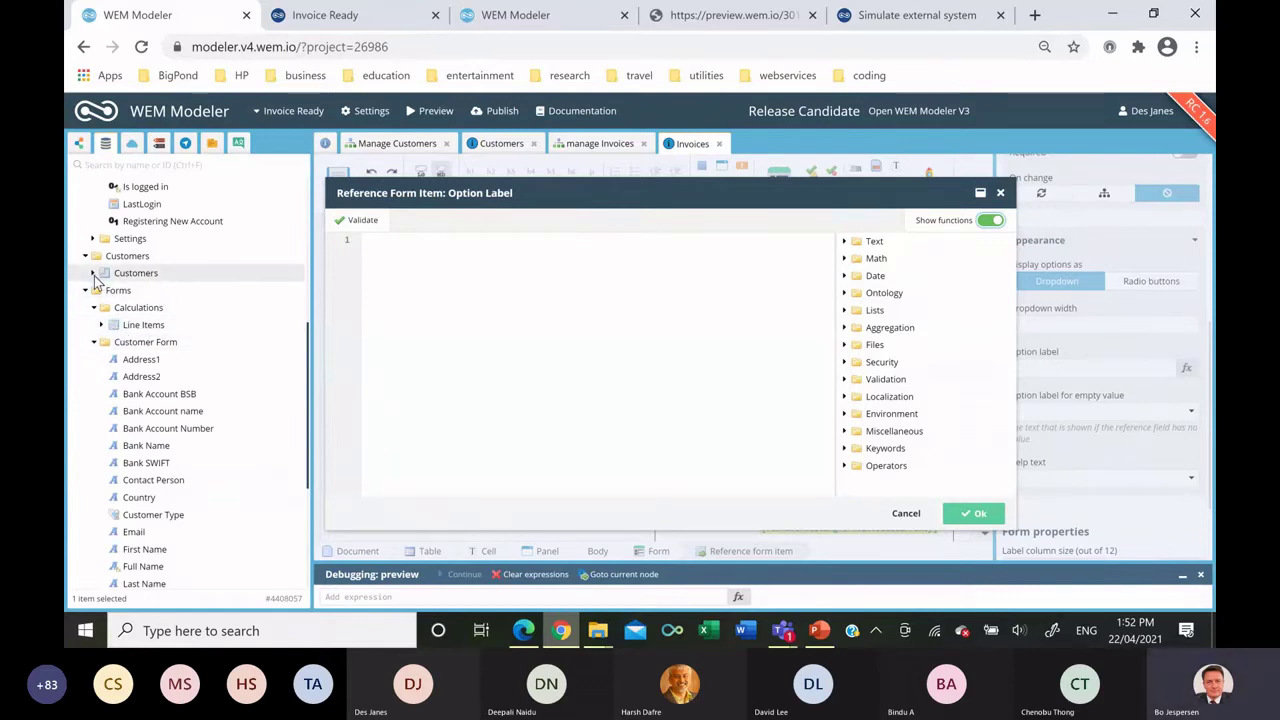
{"action": "scroll", "coordinate": [130, 350], "scroll_direction": "down", "scroll_amount": 5}
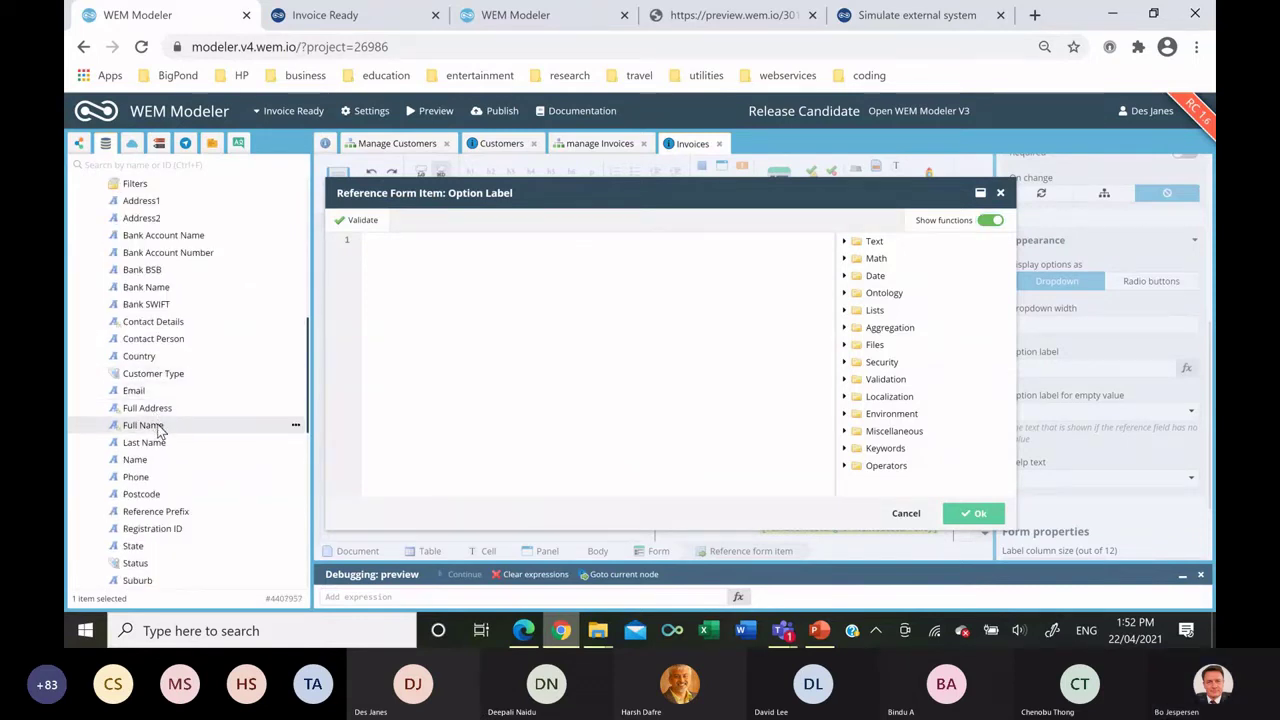
{"action": "left_click_drag", "start_coordinate": [412, 378], "coordinate": [478, 265]}
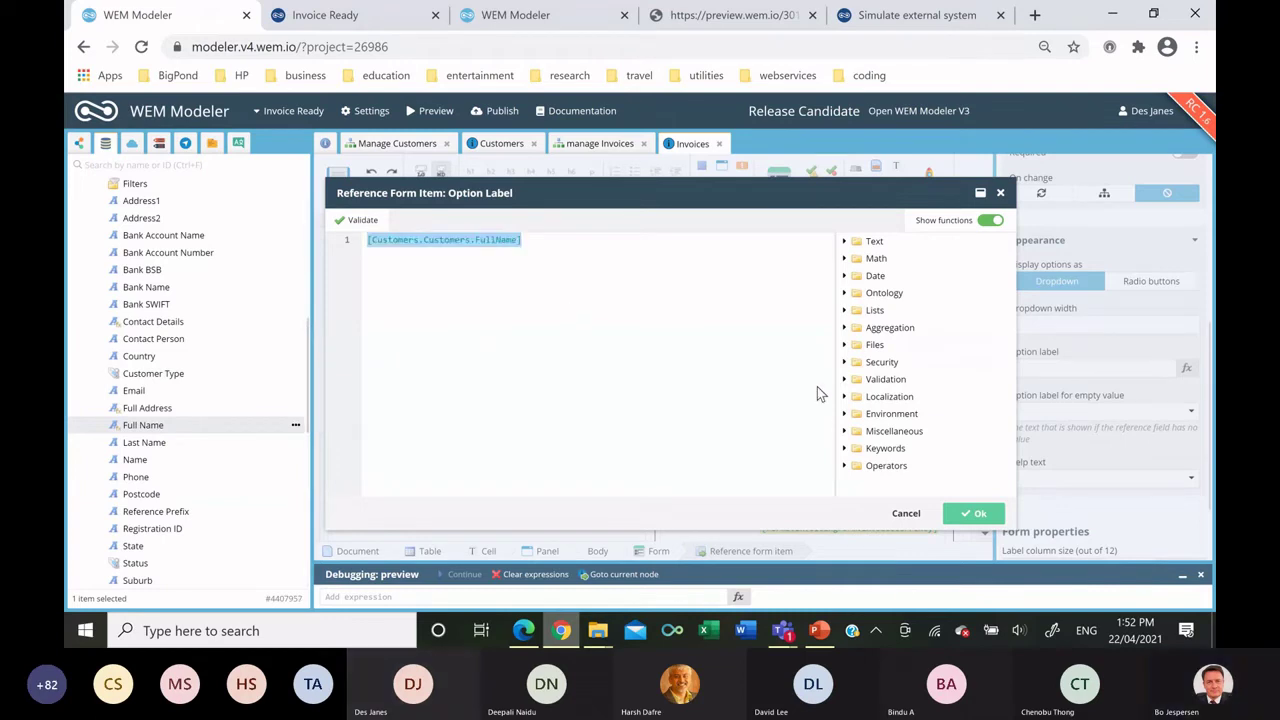
{"action": "left_click", "coordinate": [965, 515]}
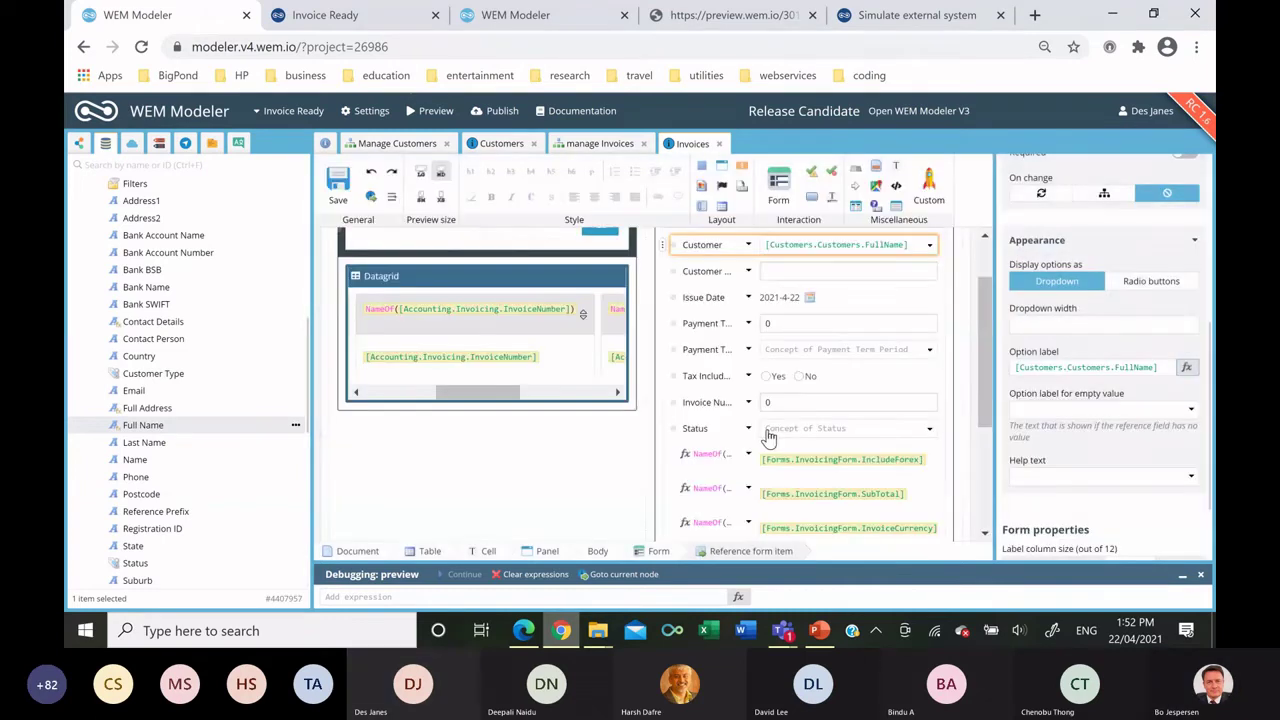
Set the Customer dropdown's empty-value label to 'Select Customer'.
{"action": "left_click", "coordinate": [1079, 410]}
{"action": "type", "text": "Select Customer"}
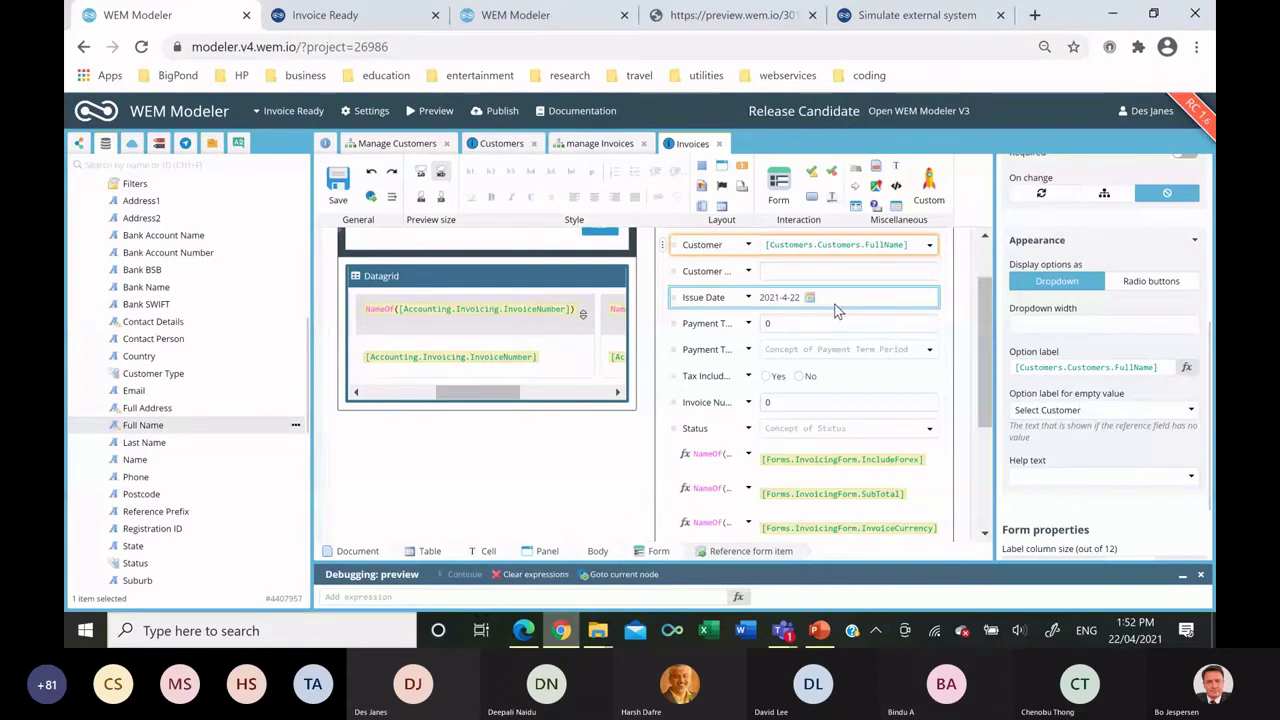
{"action": "scroll", "coordinate": [836, 311], "scroll_direction": "down", "scroll_amount": 2}
{"action": "scroll", "coordinate": [845, 325], "scroll_direction": "up", "scroll_amount": 2}
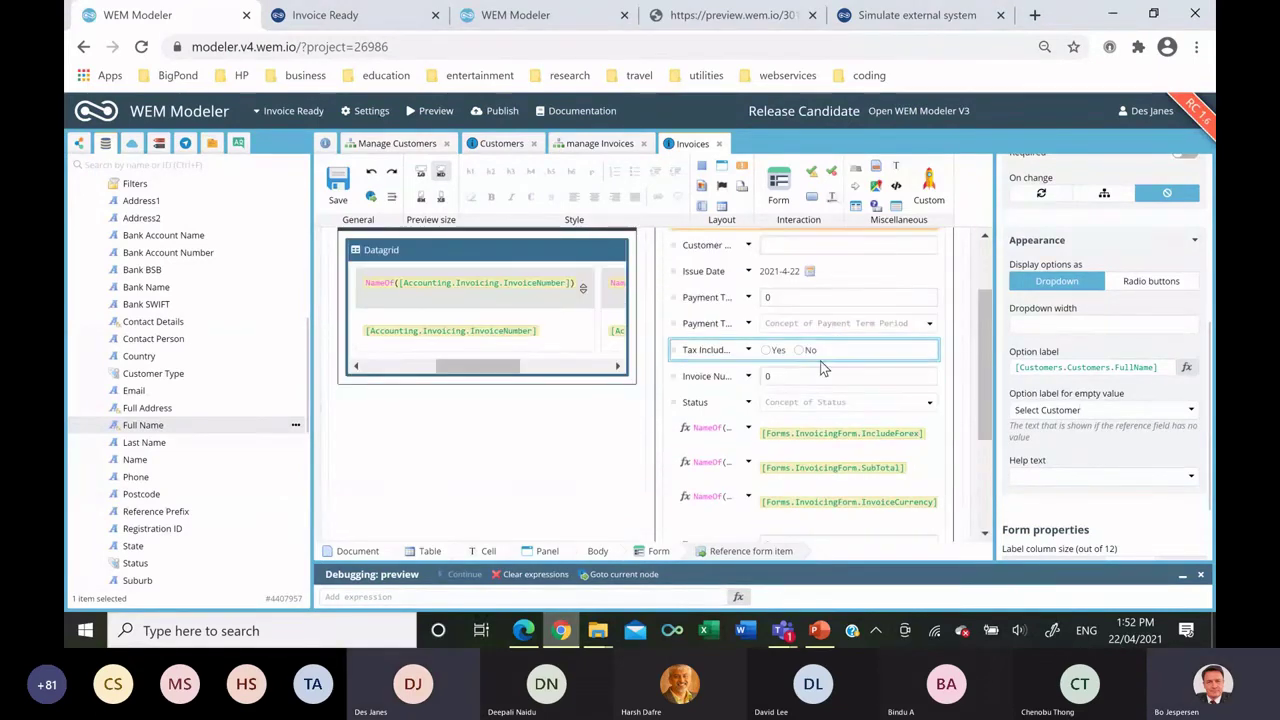
{"action": "left_click", "coordinate": [800, 350]}
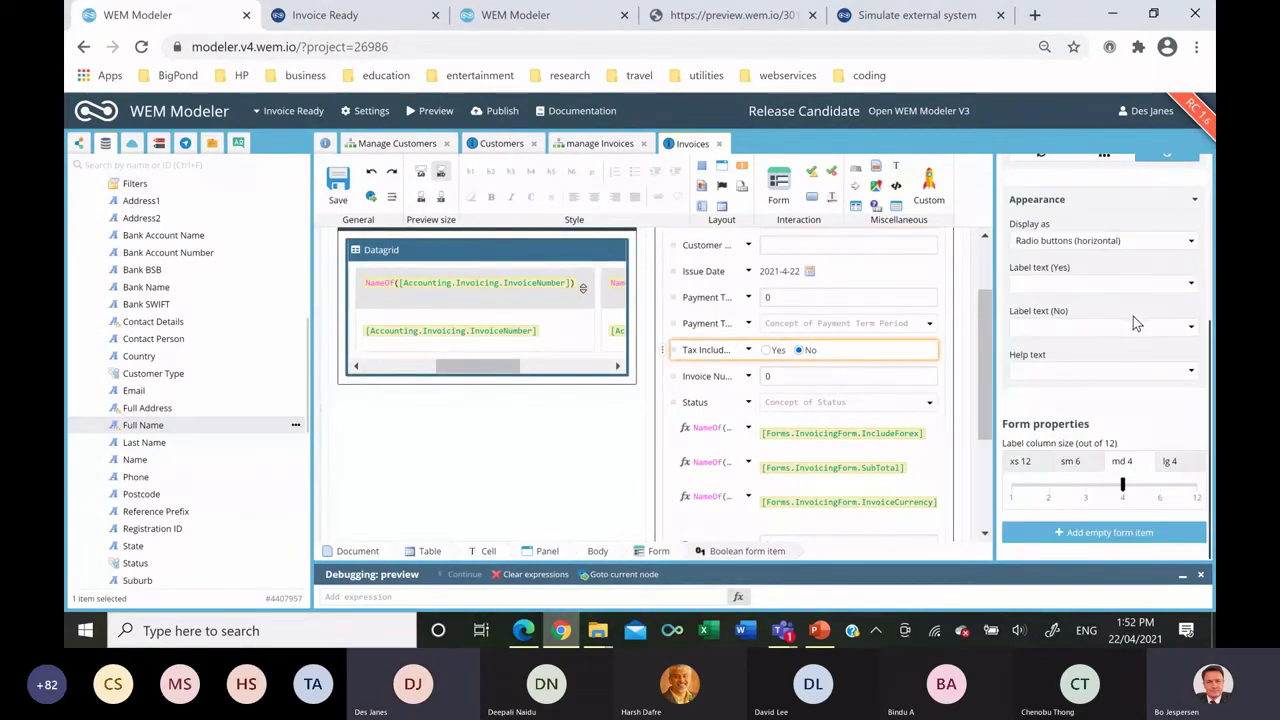
Give the Tax Included and Tax fields a Read-only when condition of true.
{"action": "scroll", "coordinate": [1140, 317], "scroll_direction": "up", "scroll_amount": 3}
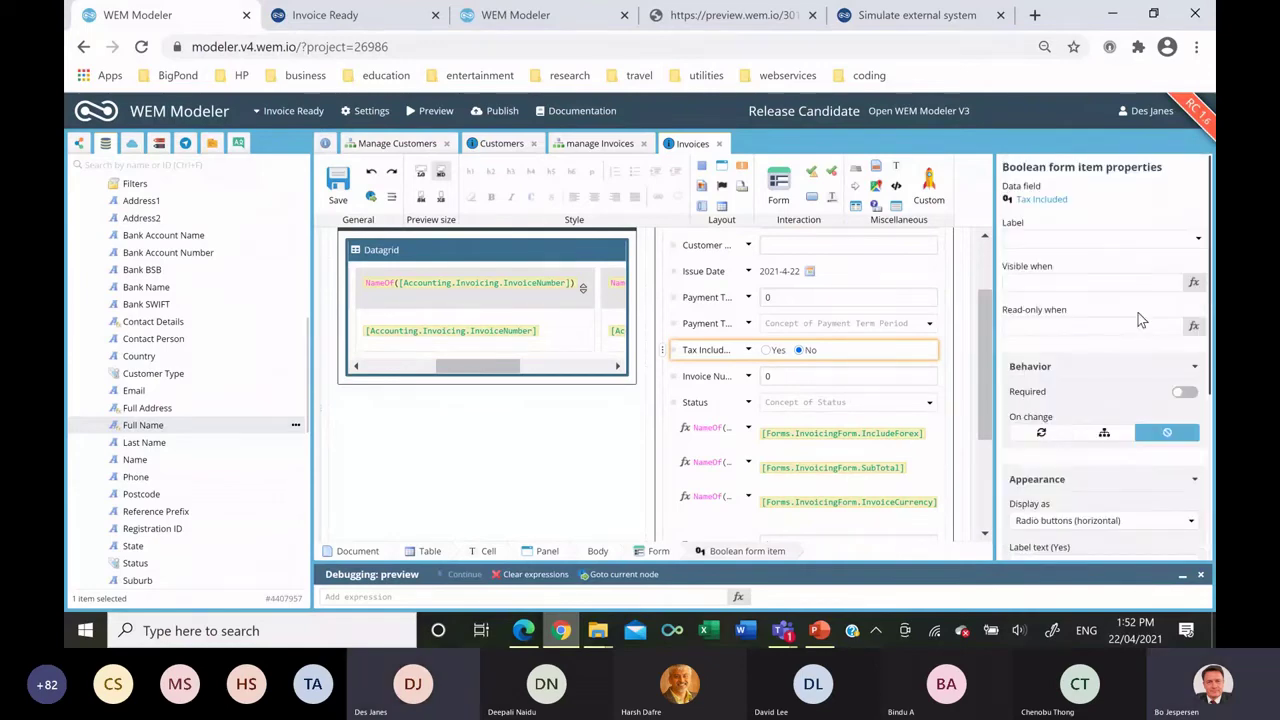
{"action": "left_click", "coordinate": [1192, 329]}
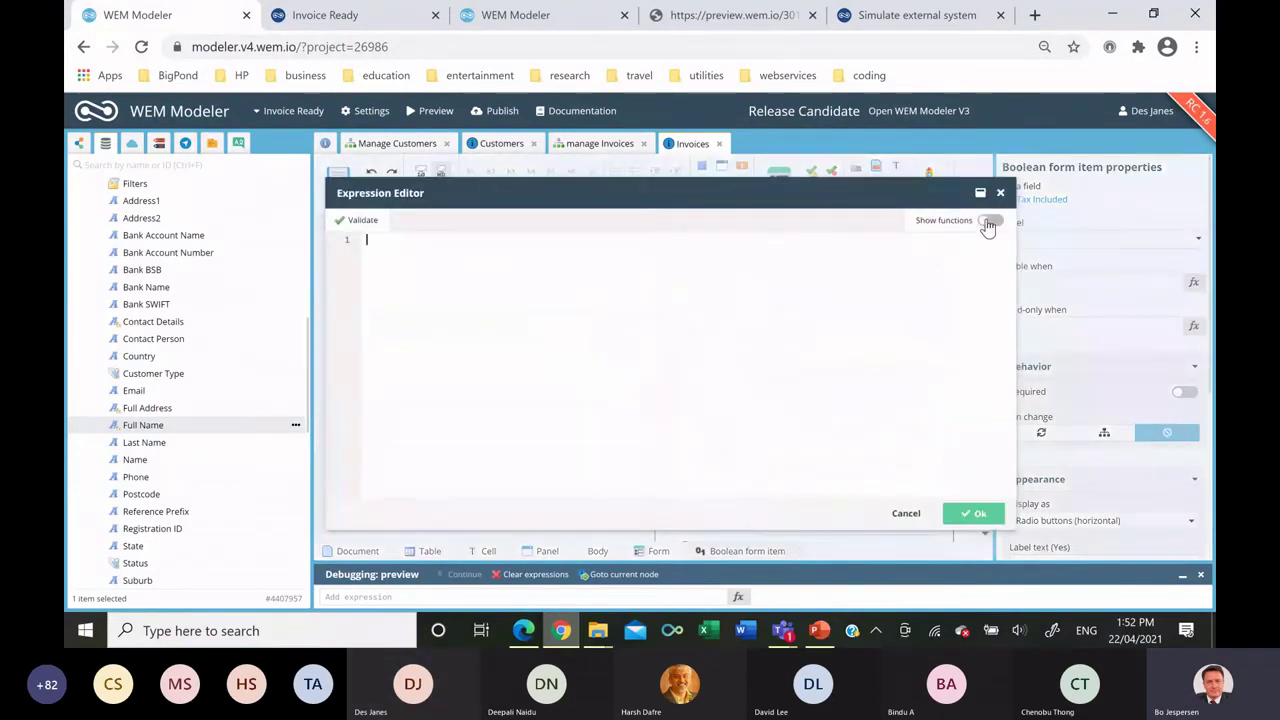
{"action": "type", "text": "true"}
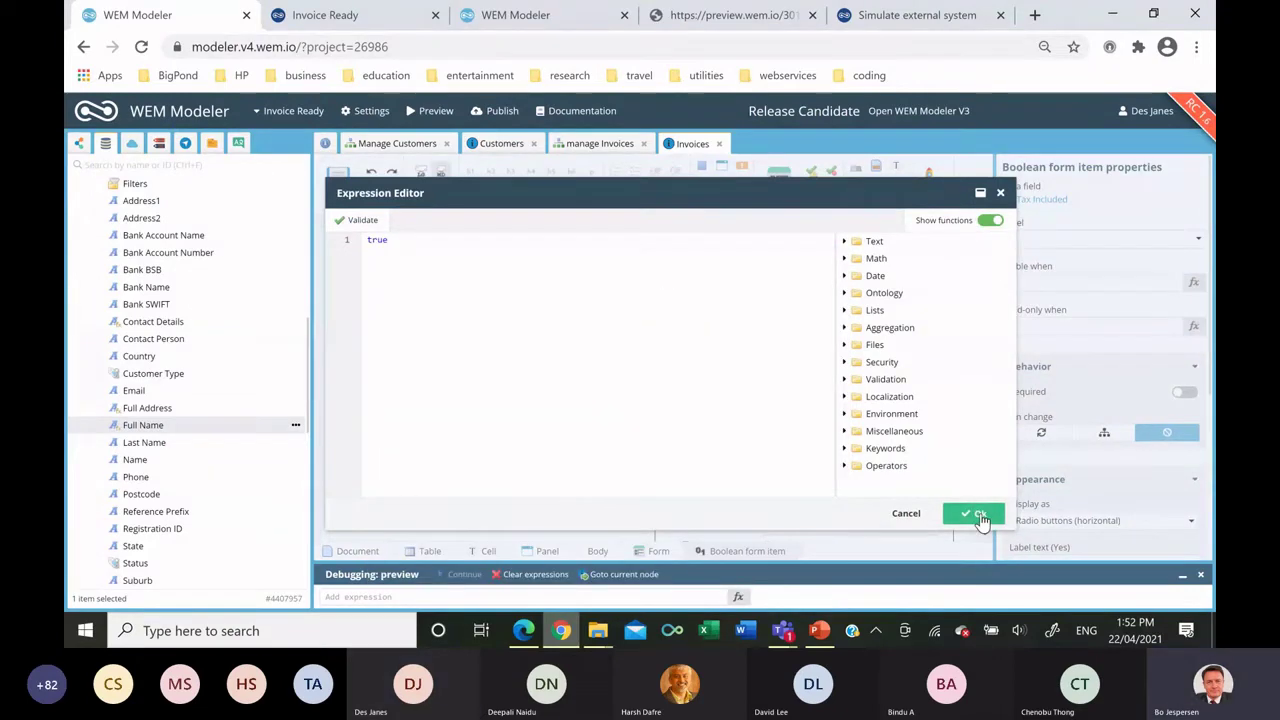
{"action": "left_click", "coordinate": [978, 516]}
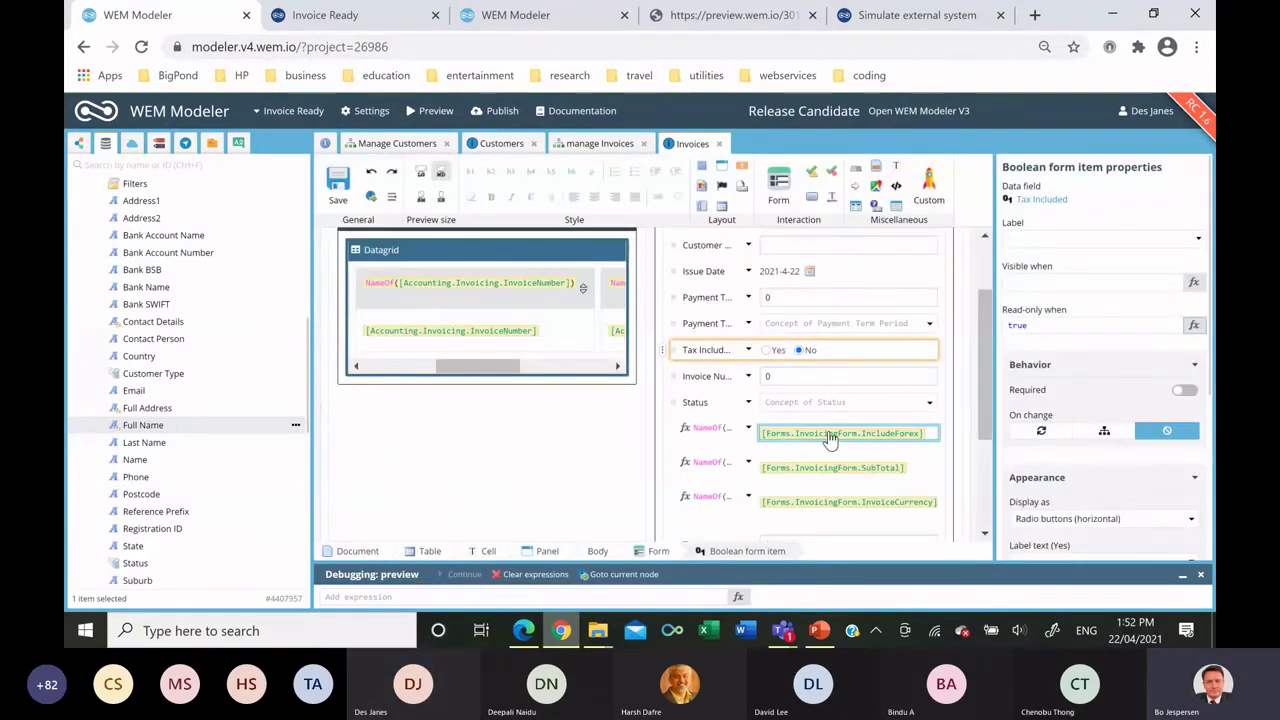
{"action": "scroll", "coordinate": [833, 437], "scroll_direction": "down", "scroll_amount": 3}
{"action": "left_click", "coordinate": [748, 366]}
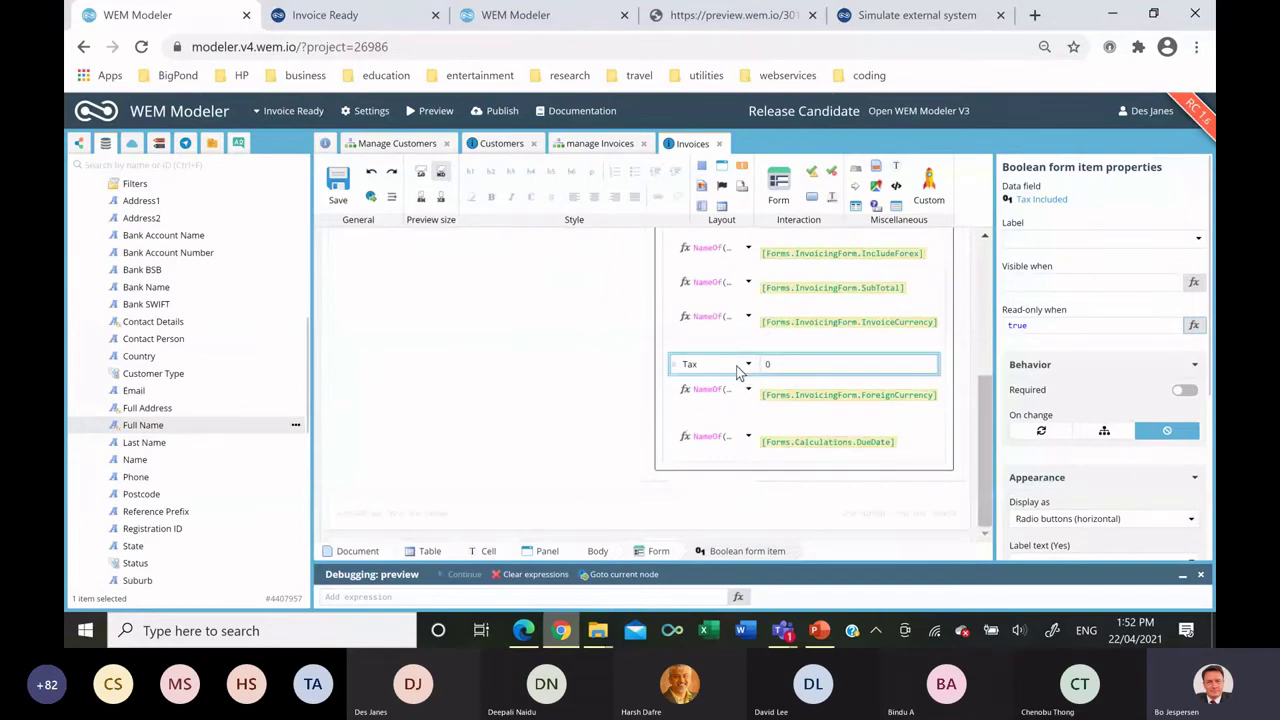
{"action": "left_click", "coordinate": [1193, 324]}
{"action": "type", "text": "true"}
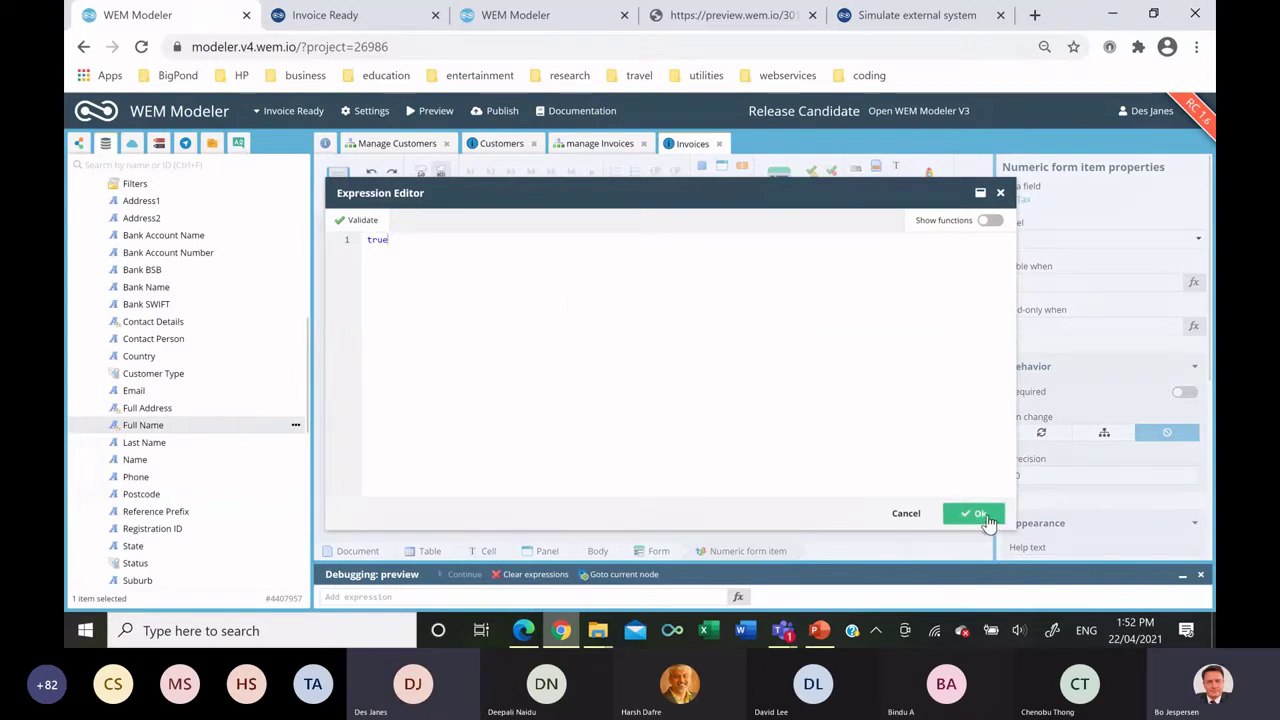
{"action": "left_click", "coordinate": [985, 516]}
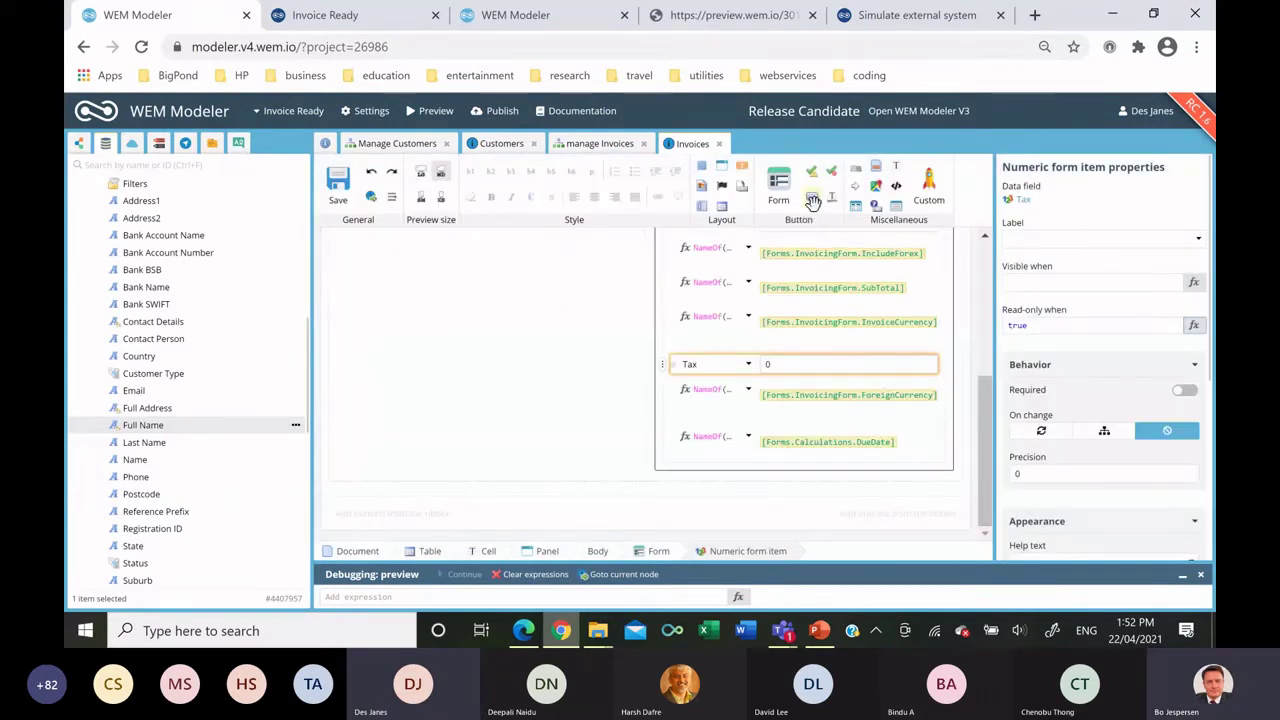
Add a form button labelled 'Cancel' that executes the Clear invoice form flowchart.
{"action": "left_click", "coordinate": [772, 482]}
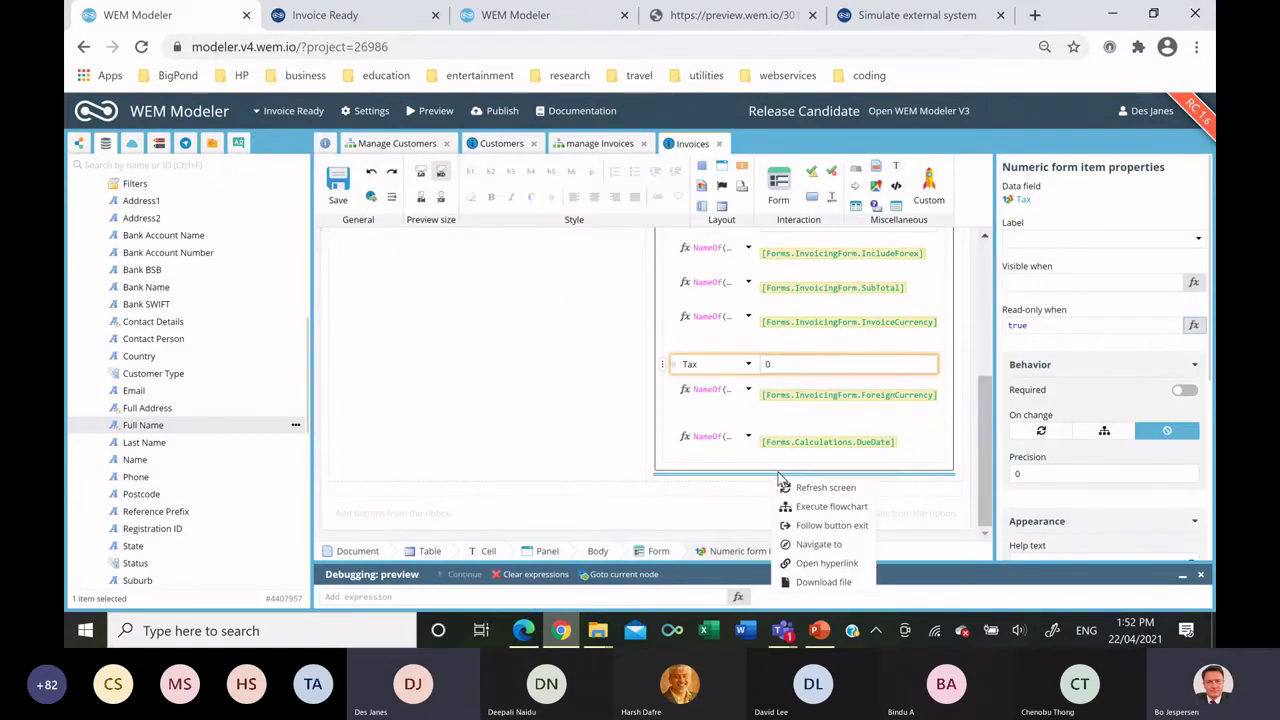
{"action": "left_click", "coordinate": [800, 507]}
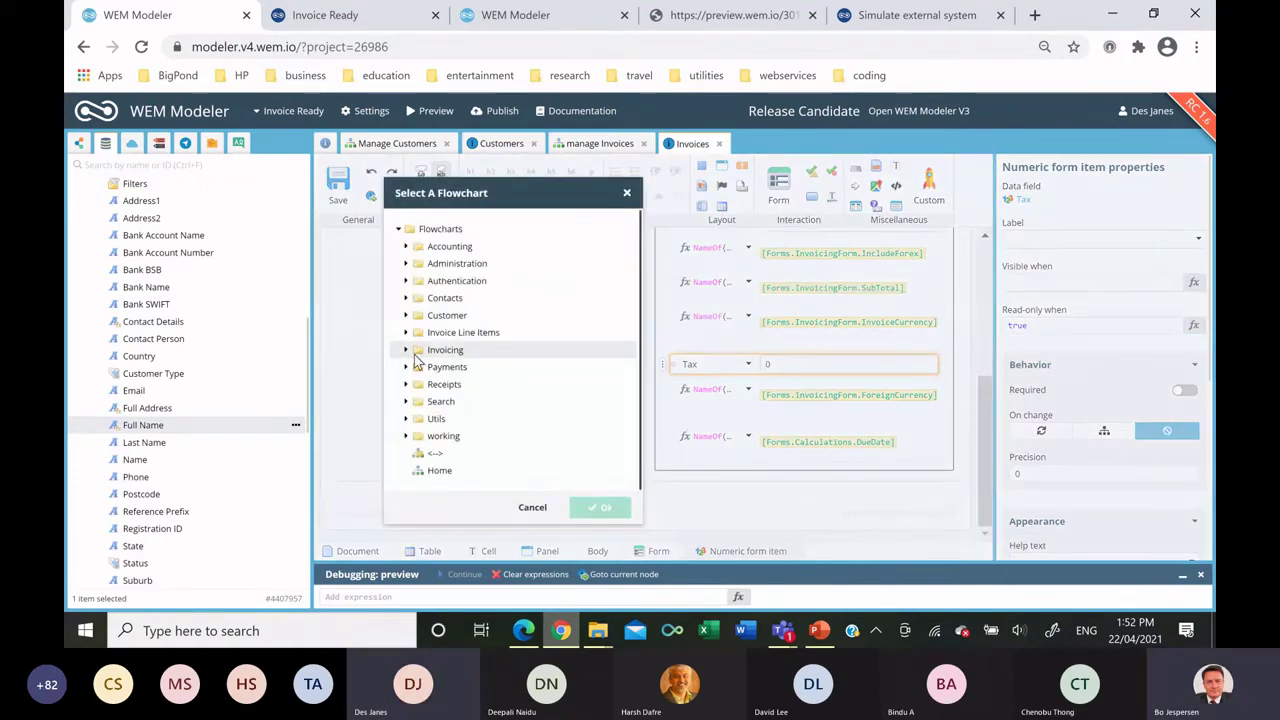
{"action": "left_click", "coordinate": [600, 507]}
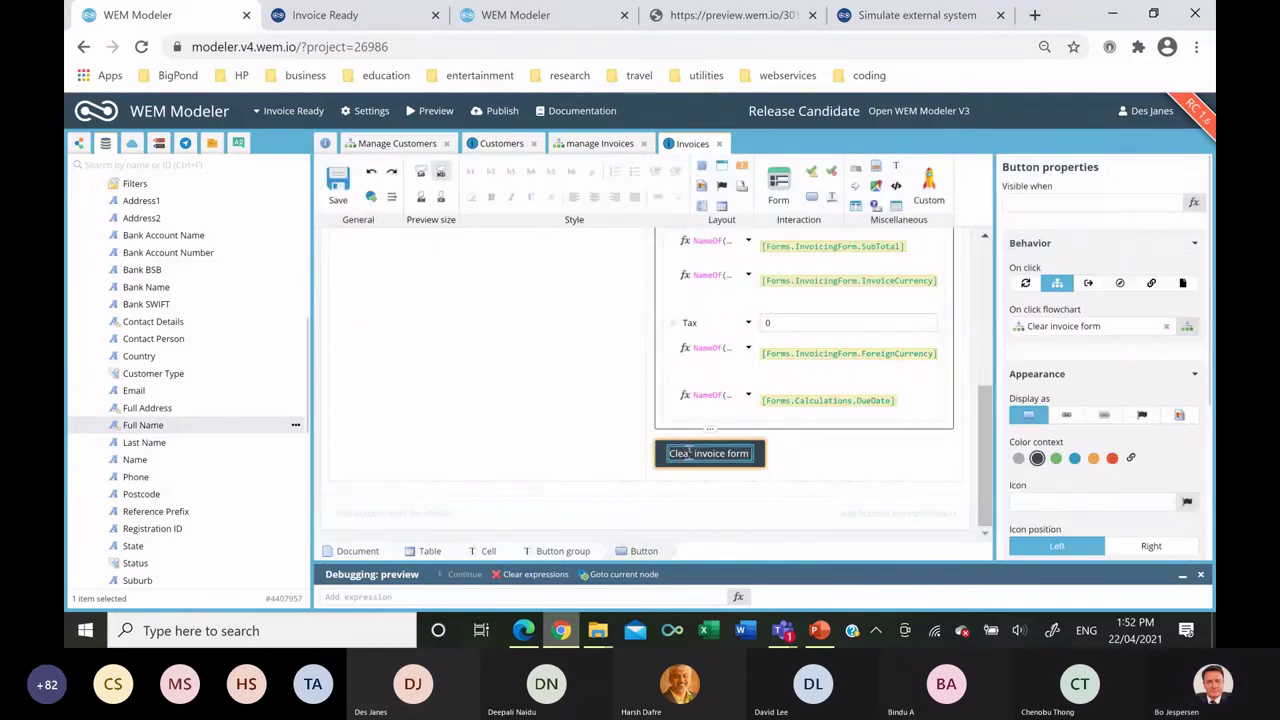
{"action": "double_click", "coordinate": [700, 453]}
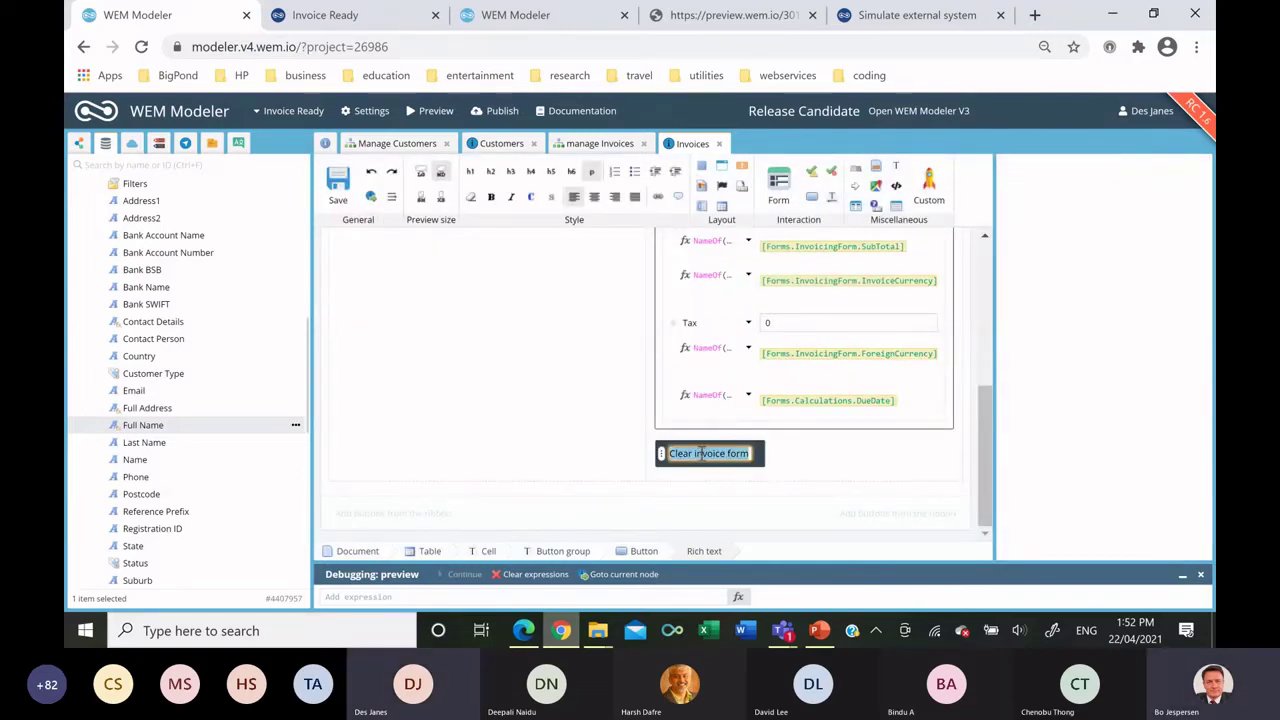
{"action": "type", "text": "Cancel"}
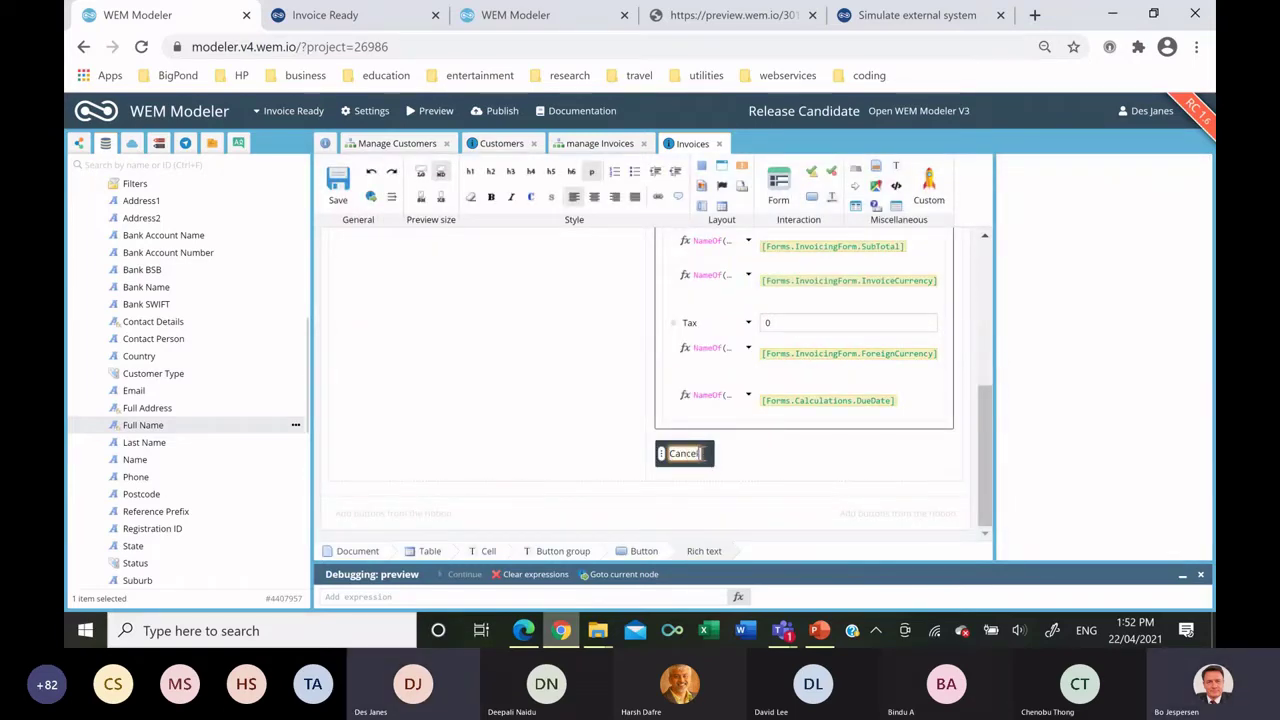
{"action": "left_click", "coordinate": [796, 455]}
Make the Cancel button orange, with the form buttons right-aligned and extra small.
{"action": "left_click", "coordinate": [706, 455]}
{"action": "left_click", "coordinate": [1093, 458]}
{"action": "scroll", "coordinate": [1107, 470], "scroll_direction": "down", "scroll_amount": 3}
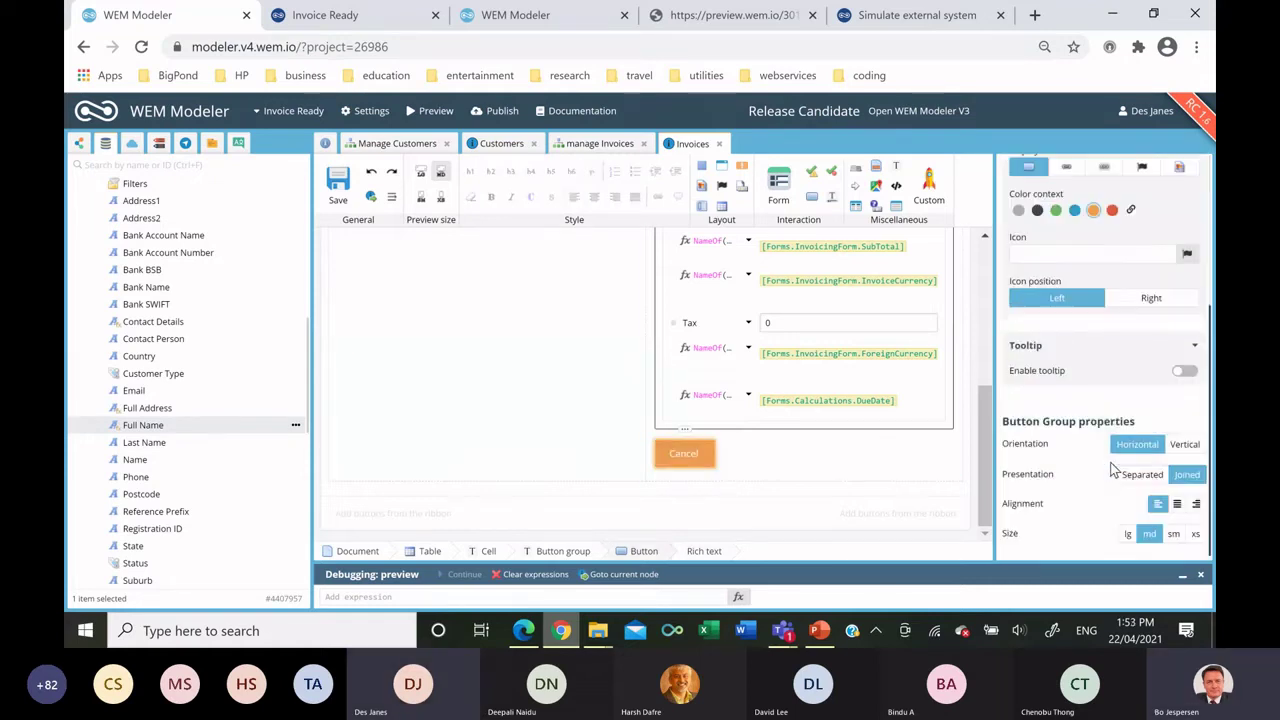
{"action": "left_click", "coordinate": [1196, 503]}
{"action": "left_click", "coordinate": [1195, 533]}
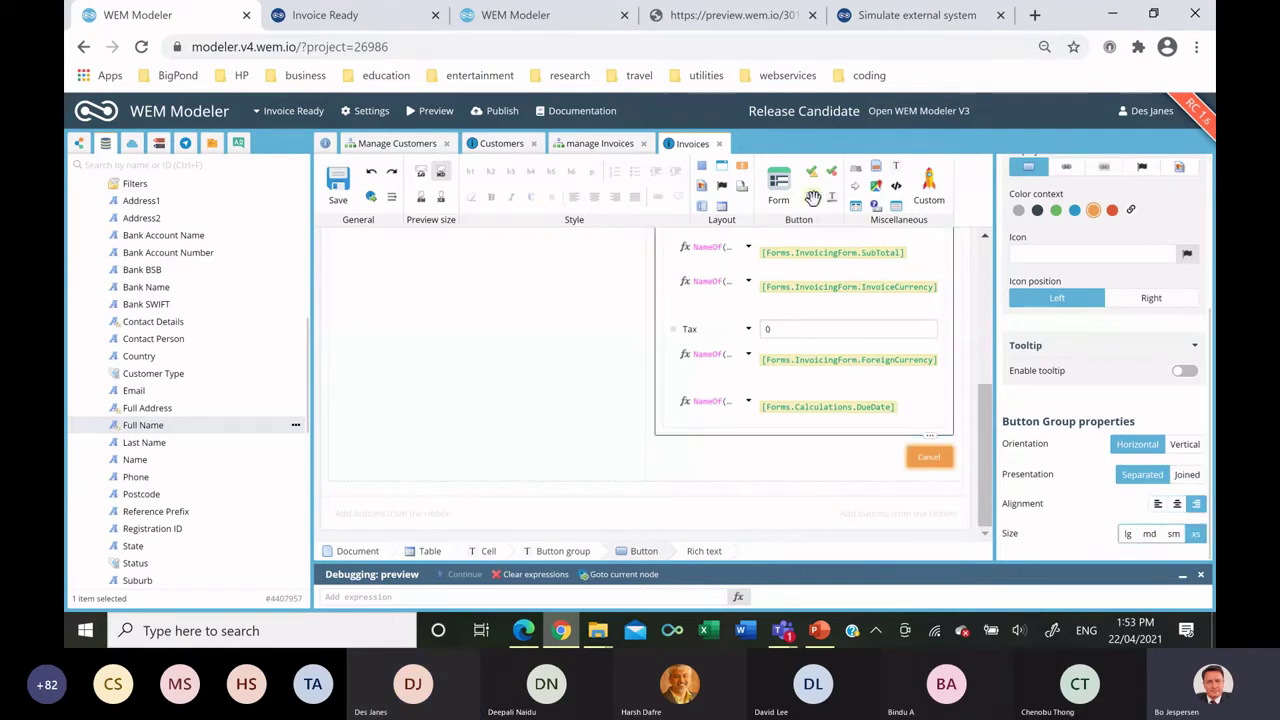
Add a 'save' exit button beside Cancel and save the Invoices form template.
{"action": "left_click_drag", "start_coordinate": [815, 366], "coordinate": [822, 458]}
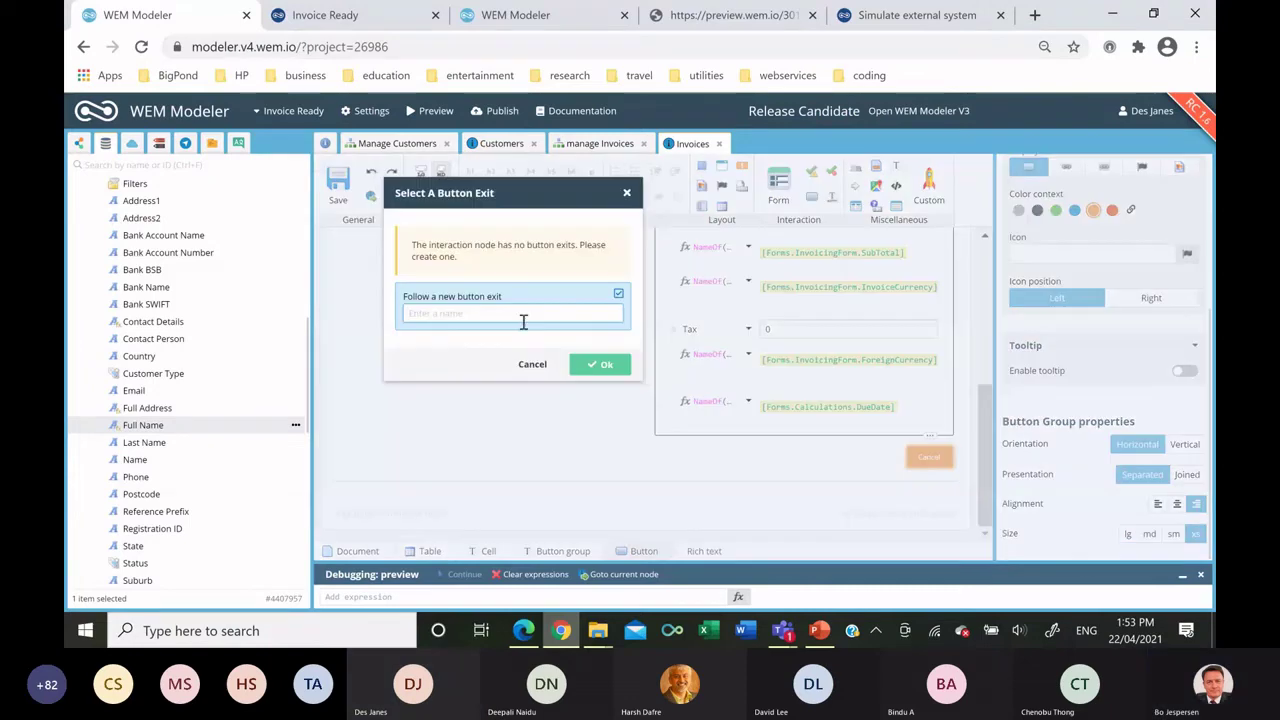
{"action": "type", "text": "save"}
{"action": "left_click", "coordinate": [600, 366]}
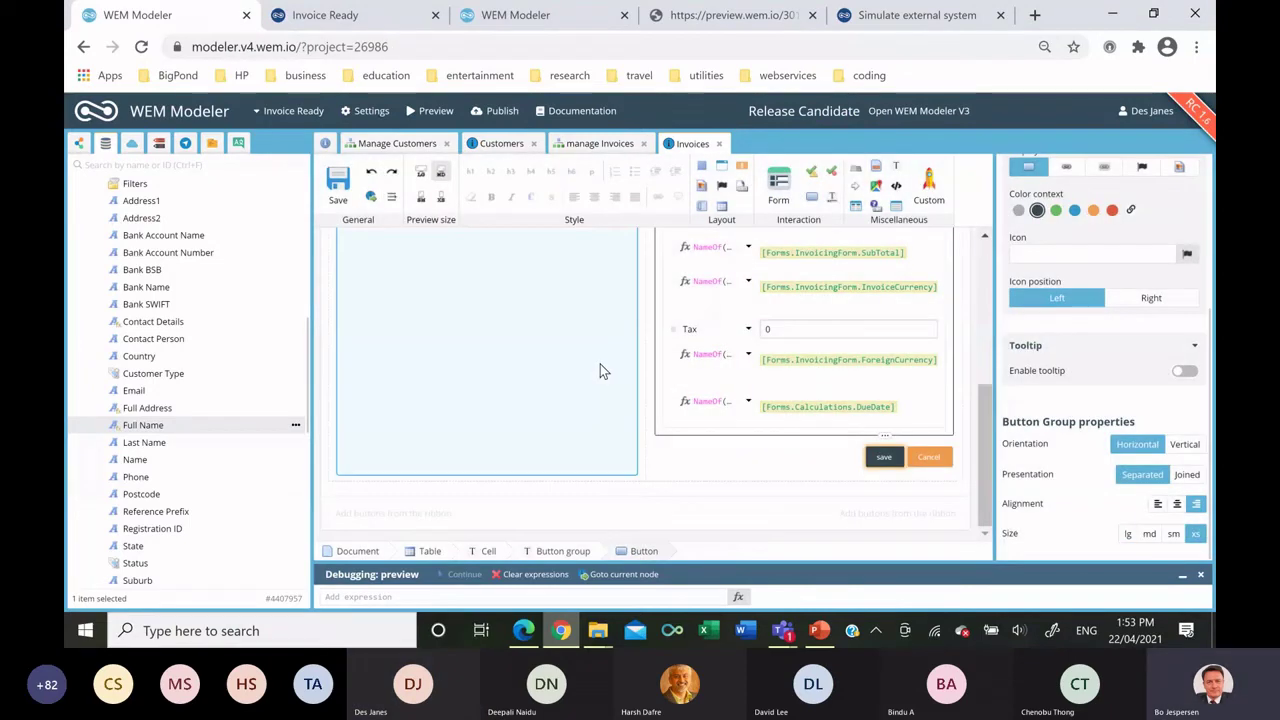
{"action": "left_click", "coordinate": [345, 193]}
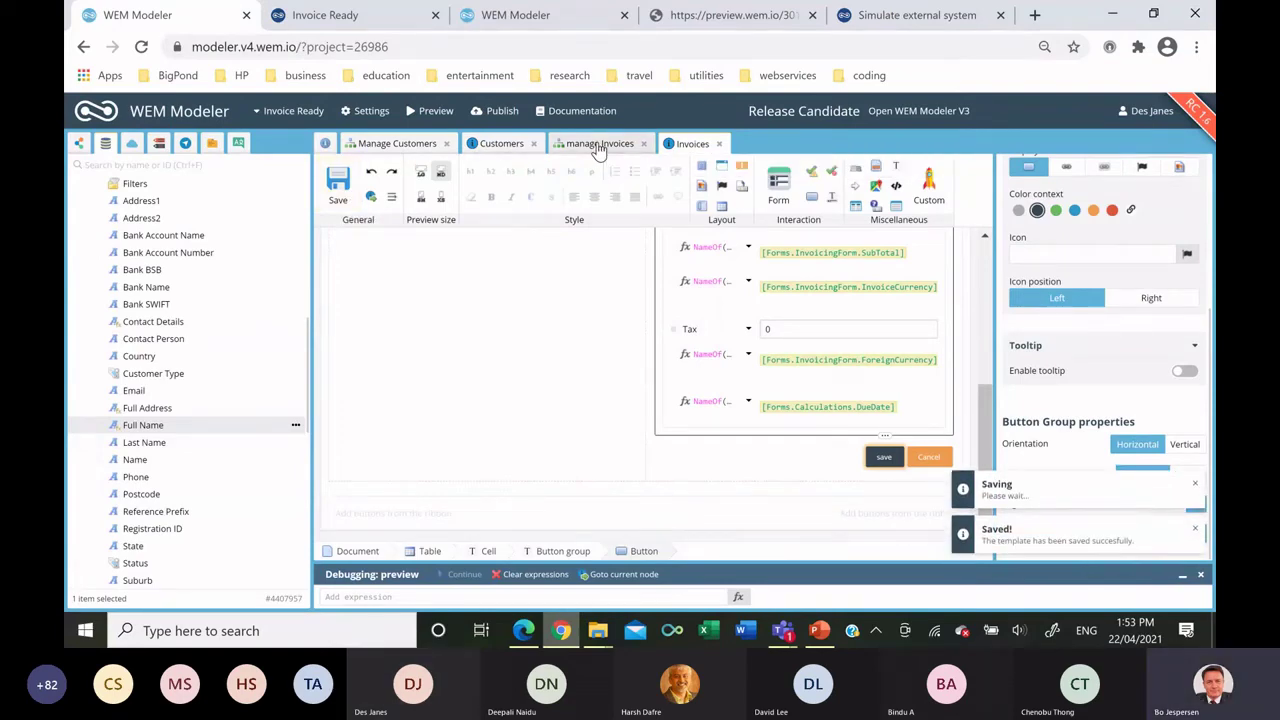
{"action": "left_click", "coordinate": [596, 145]}
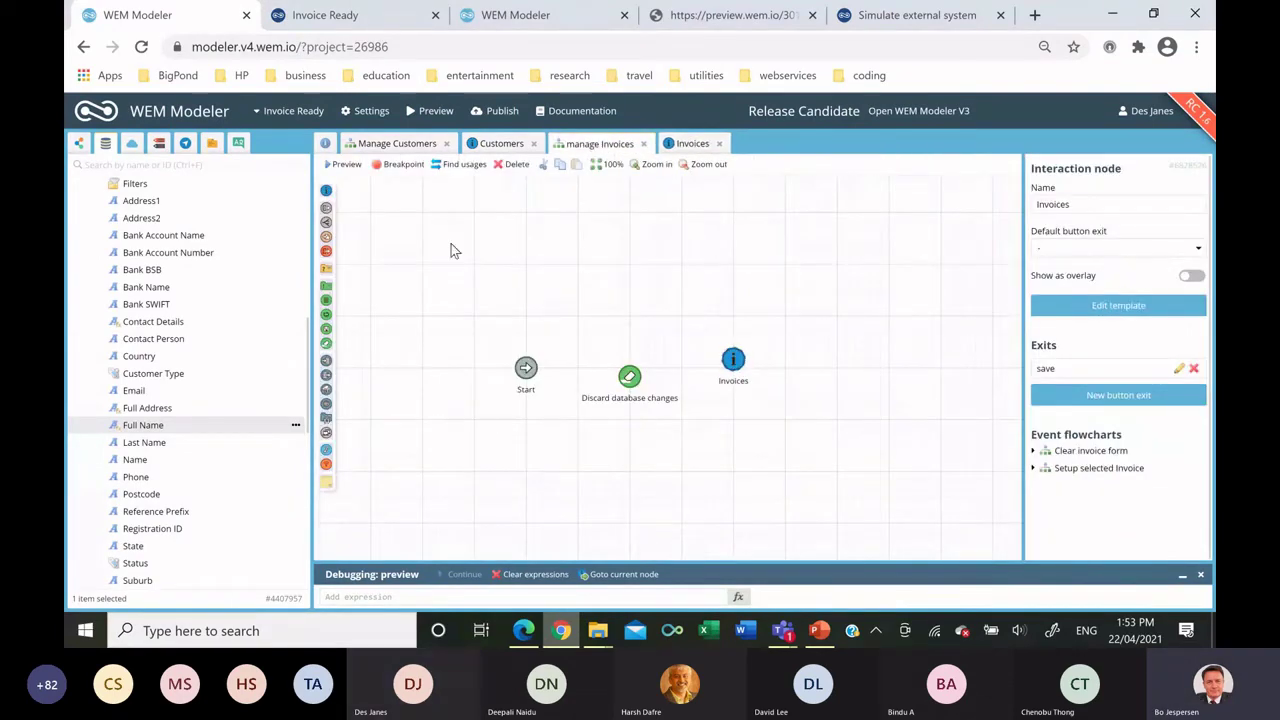
Route the Invoices save exit through Move invoice from form to DB and Save database changes.
{"action": "left_click", "coordinate": [80, 142]}
{"action": "left_click_drag", "start_coordinate": [200, 494], "coordinate": [846, 347]}
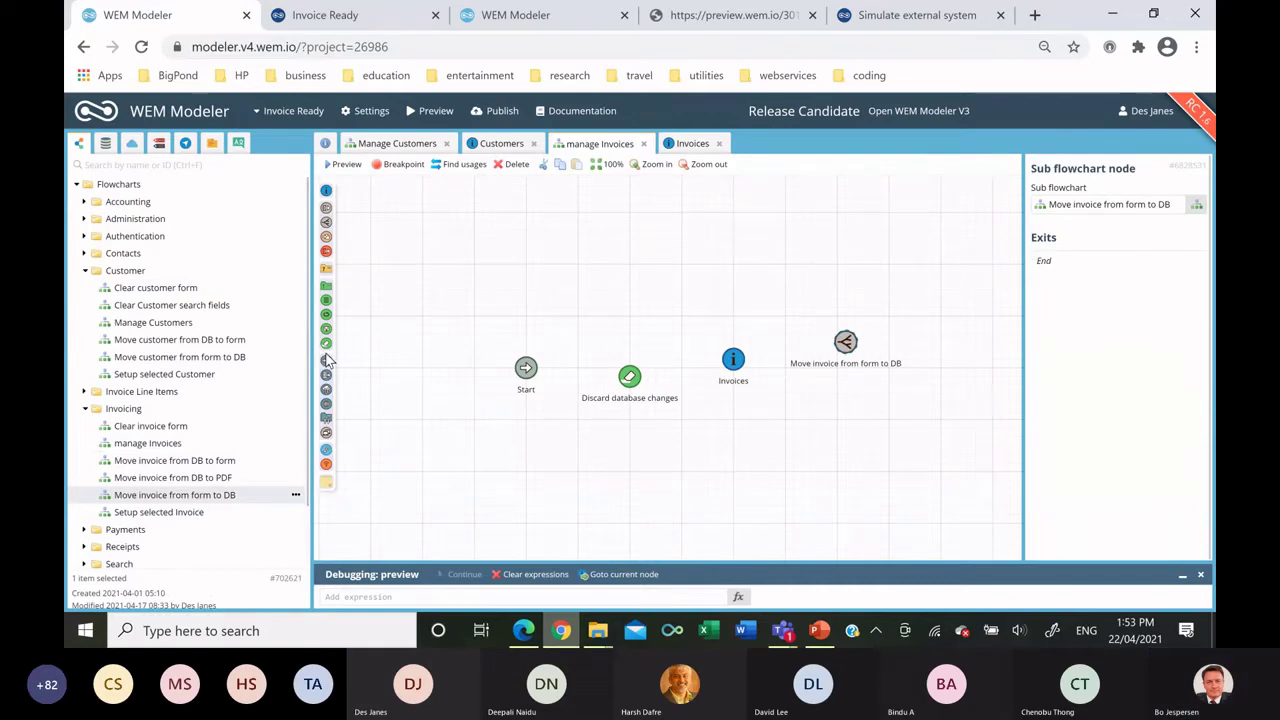
{"action": "left_click_drag", "start_coordinate": [326, 360], "coordinate": [837, 429]}
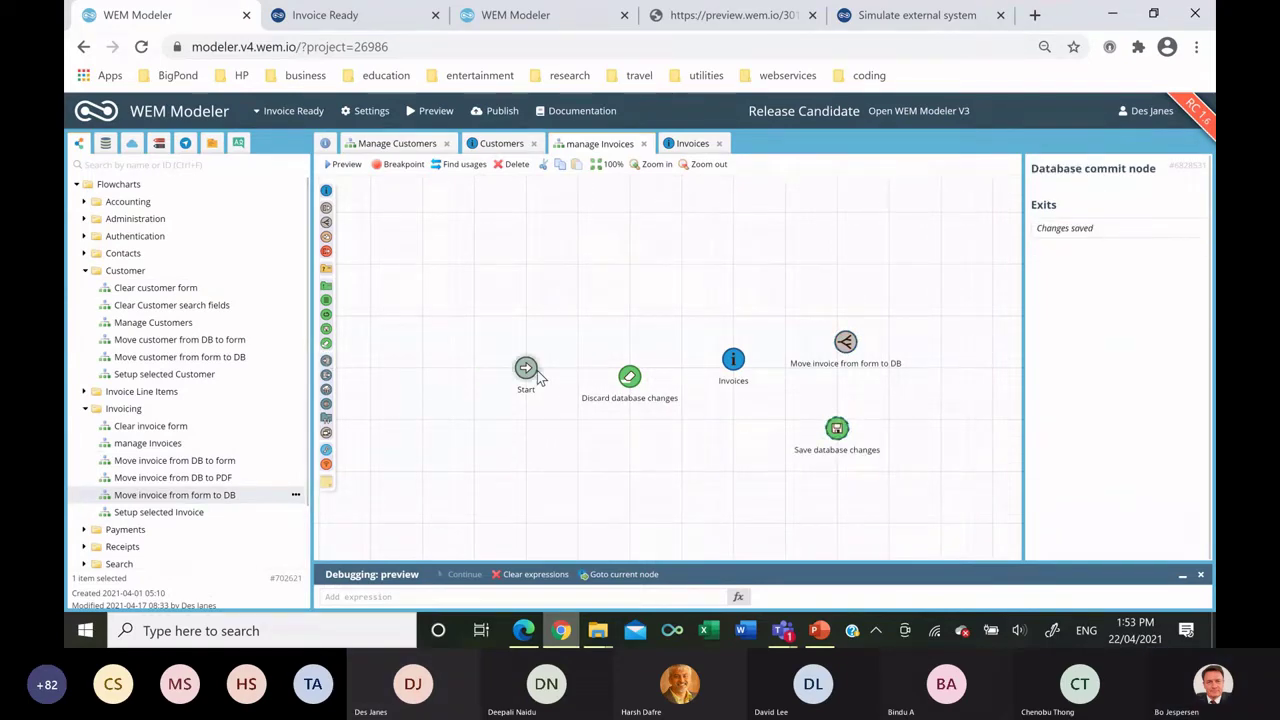
{"action": "left_click_drag", "start_coordinate": [542, 371], "coordinate": [733, 383]}
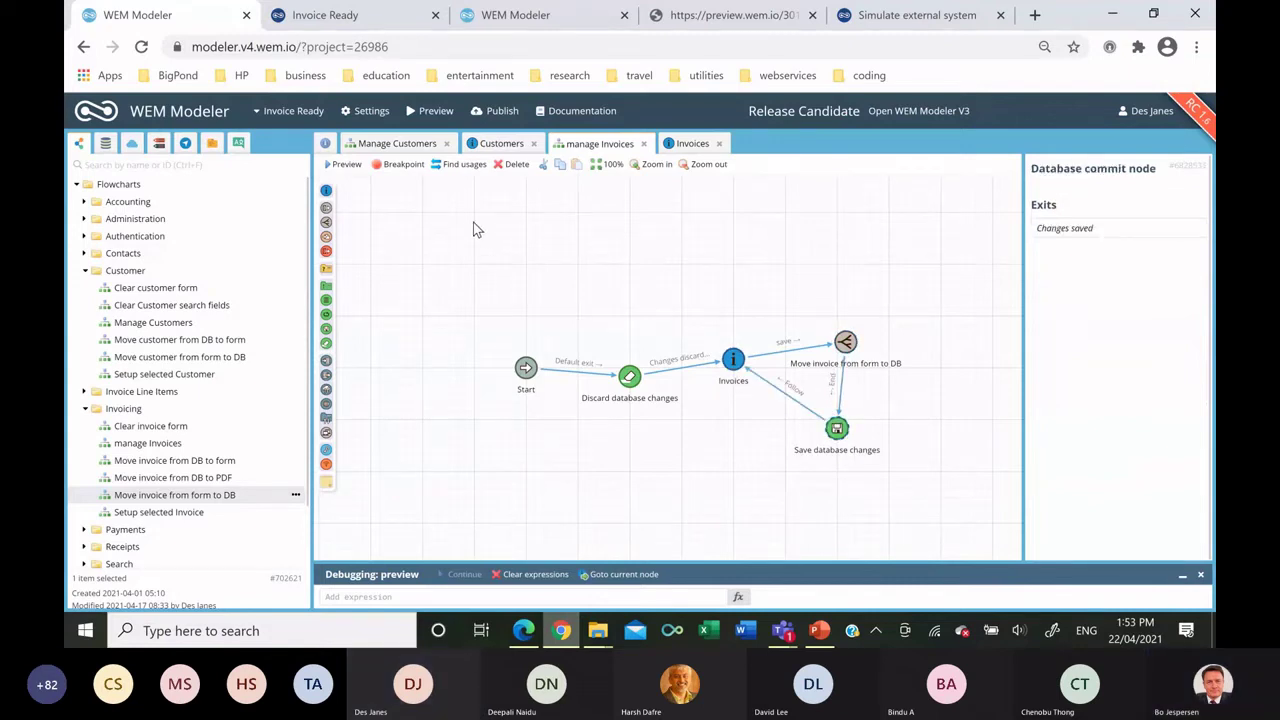
{"action": "left_click", "coordinate": [186, 145]}
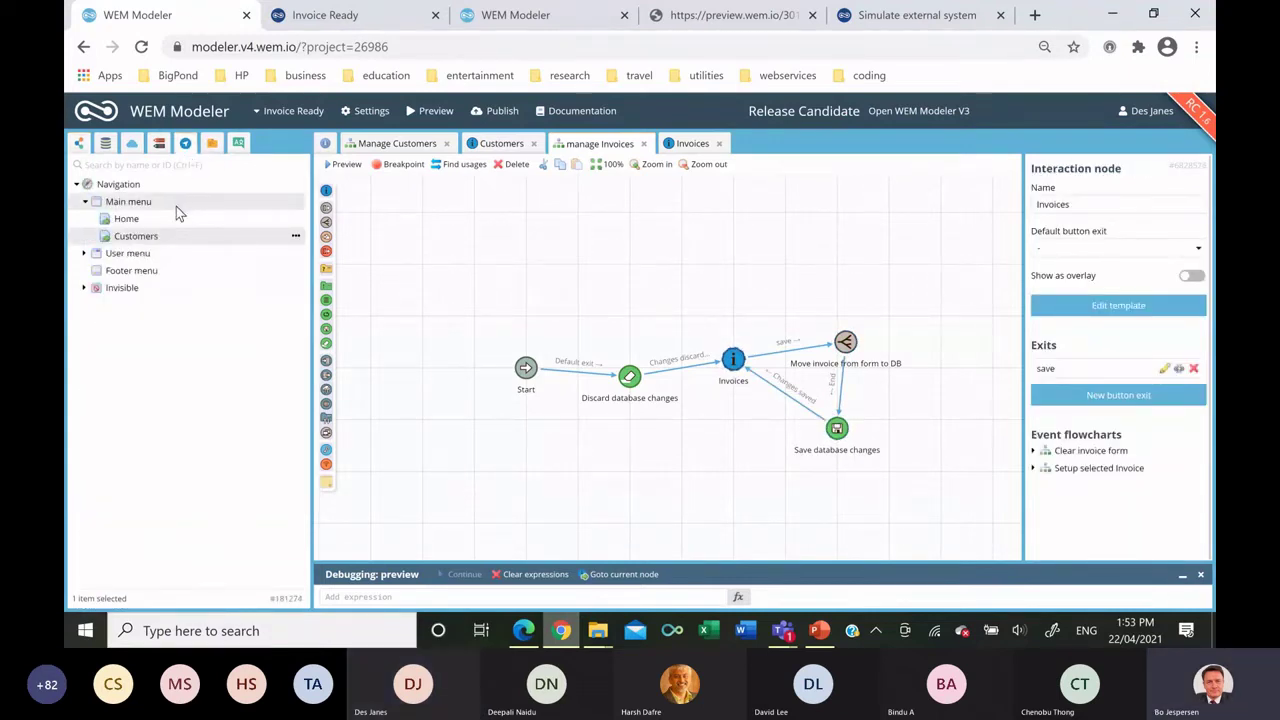
Add an 'invoices' Main Menu item visible only when the Is logged in session field is true.
{"action": "right_click", "coordinate": [177, 205]}
{"action": "left_click", "coordinate": [243, 216]}
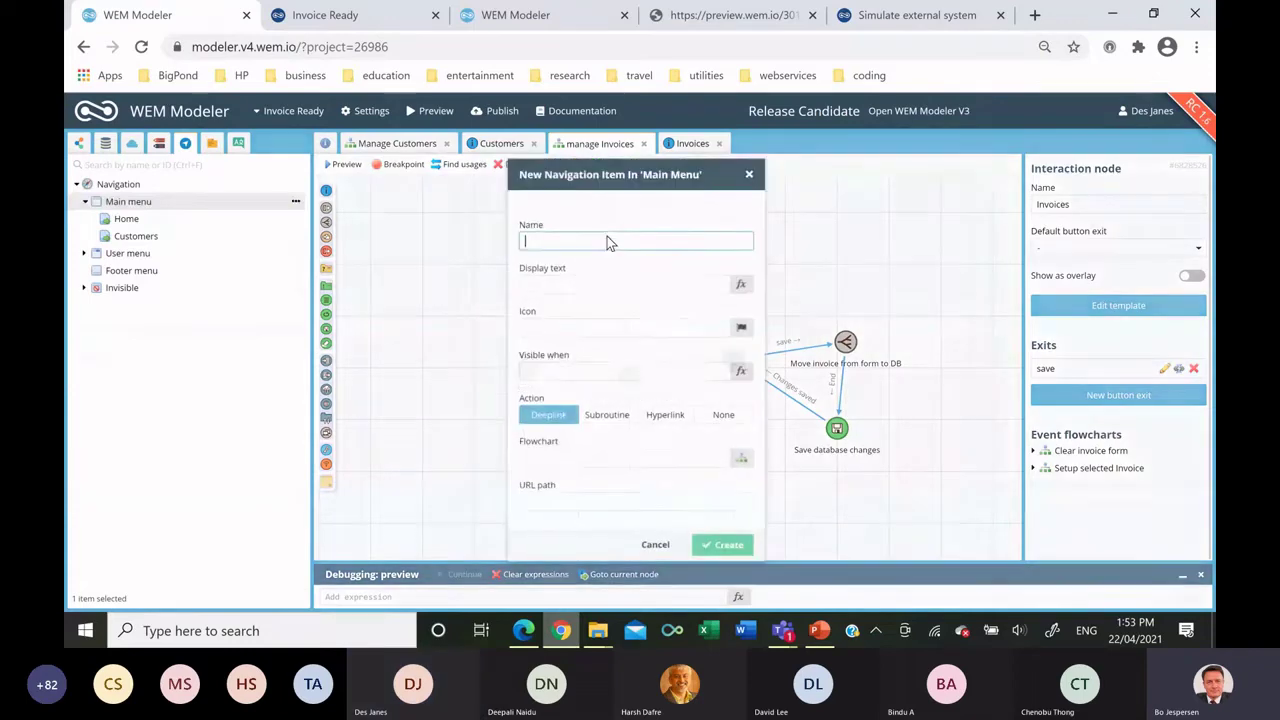
{"action": "type", "text": "invoices"}
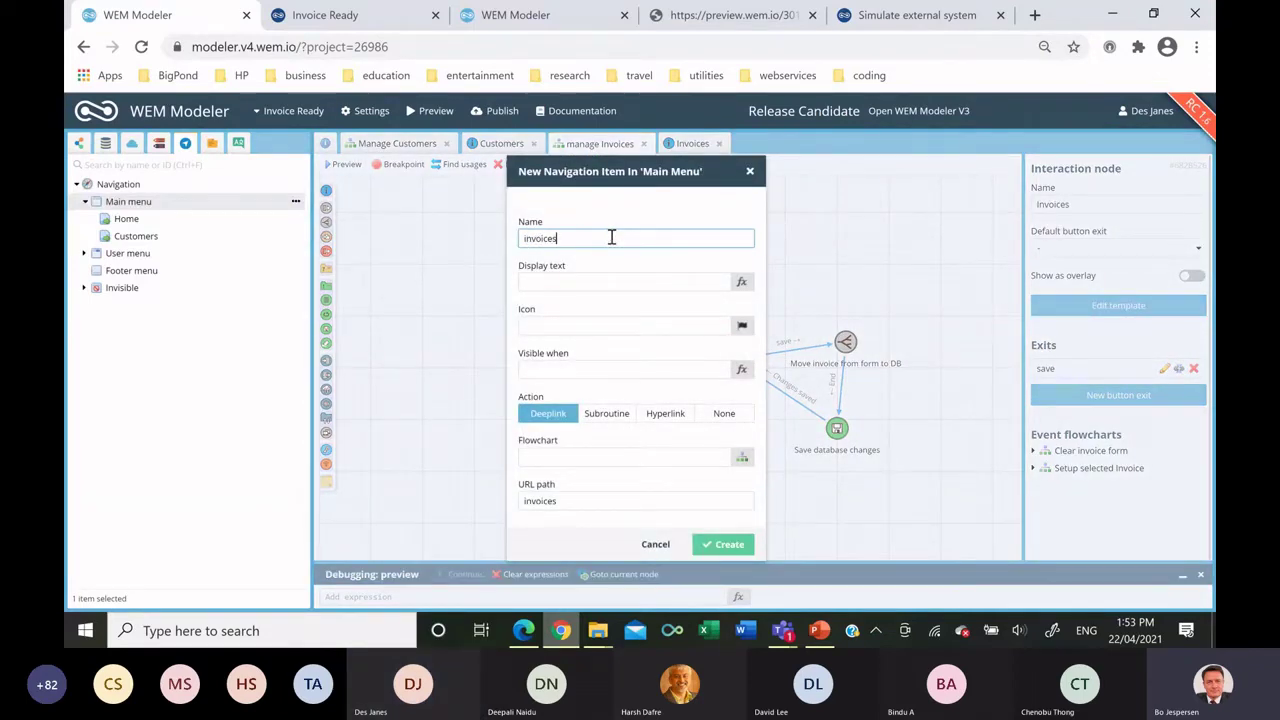
{"action": "left_click", "coordinate": [105, 143]}
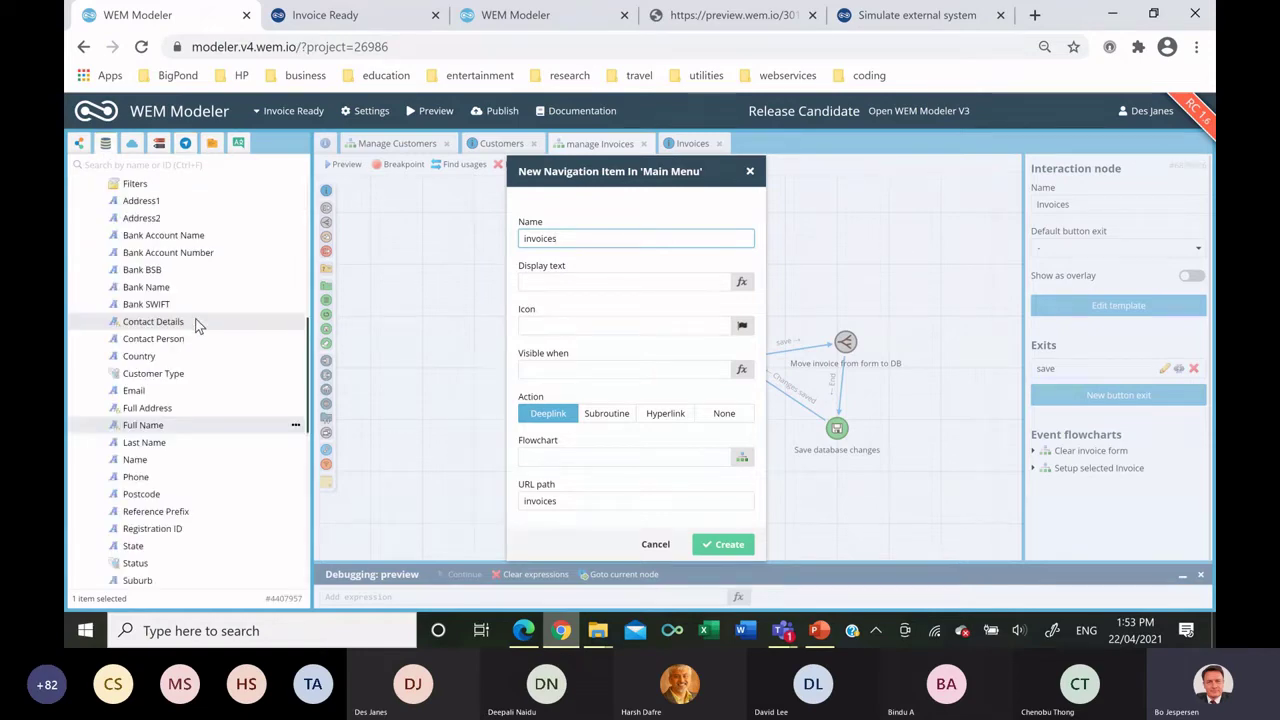
{"action": "scroll", "coordinate": [197, 320], "scroll_direction": "up", "scroll_amount": 4}
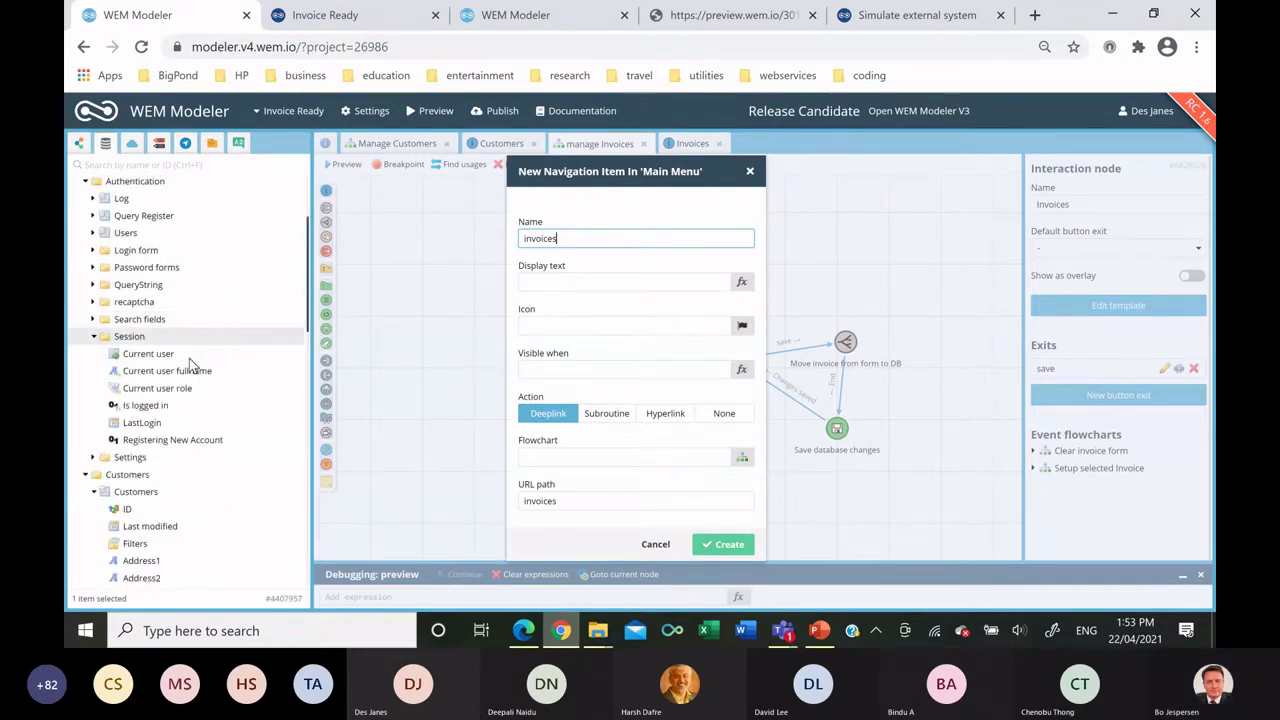
{"action": "left_click", "coordinate": [180, 402]}
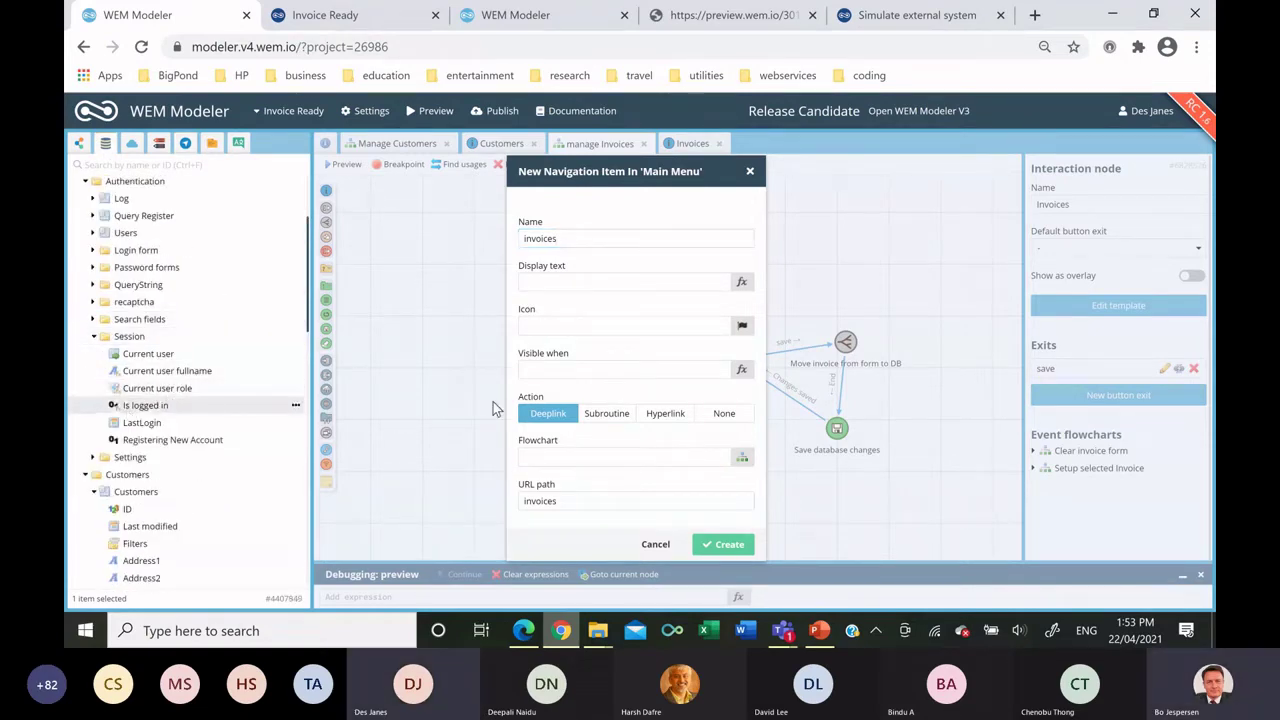
{"action": "left_click_drag", "start_coordinate": [559, 394], "coordinate": [565, 370]}
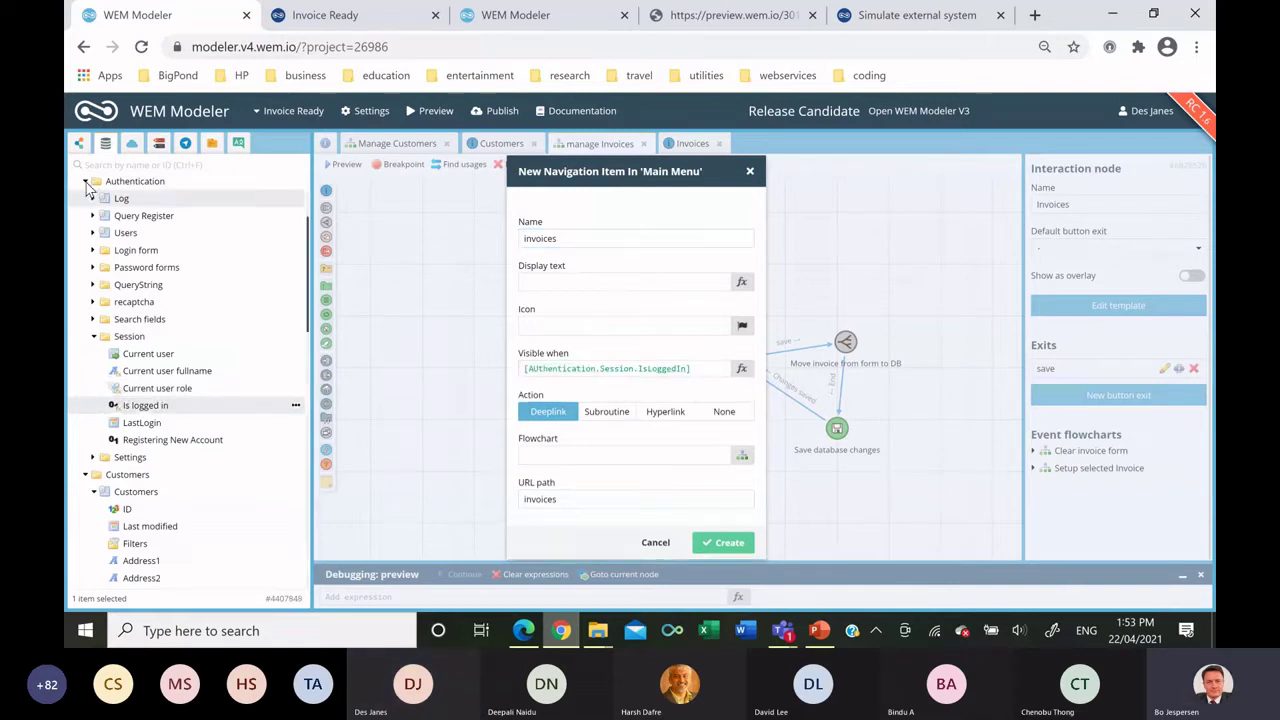
Link the invoices item to the manage Invoices flowchart and create it.
{"action": "left_click", "coordinate": [79, 148]}
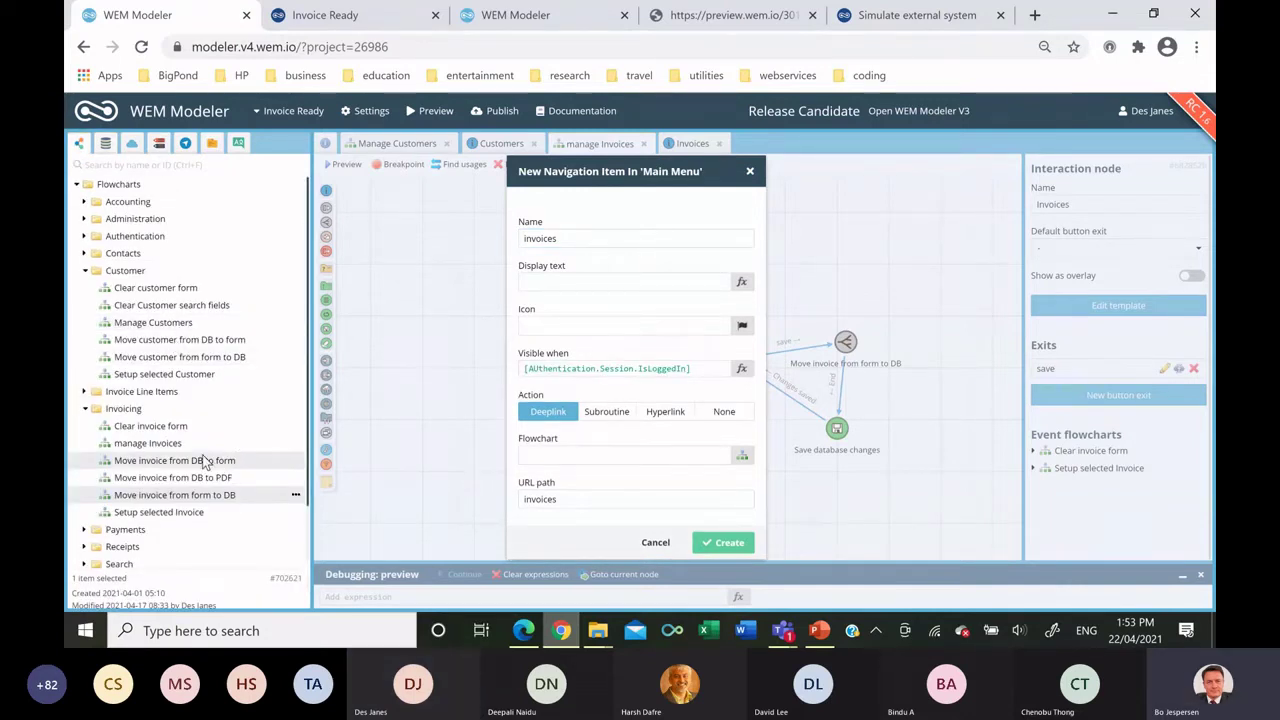
{"action": "left_click_drag", "start_coordinate": [180, 449], "coordinate": [560, 456]}
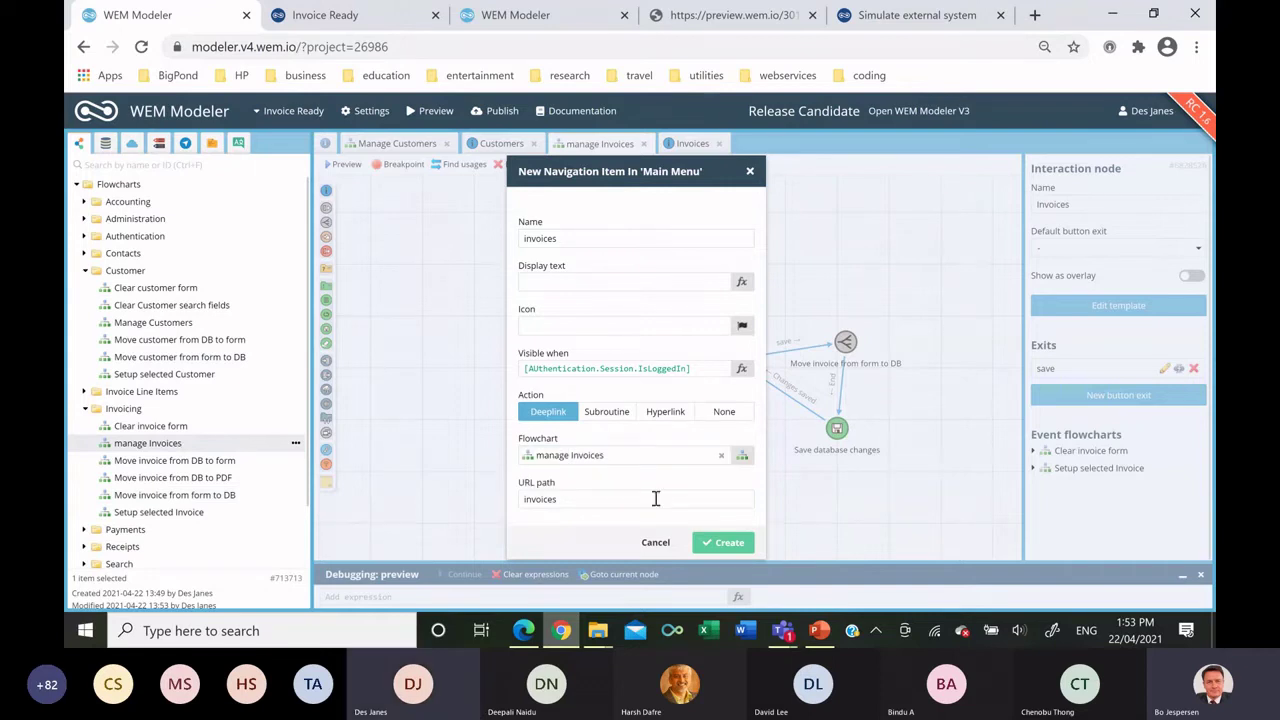
{"action": "left_click", "coordinate": [726, 542]}
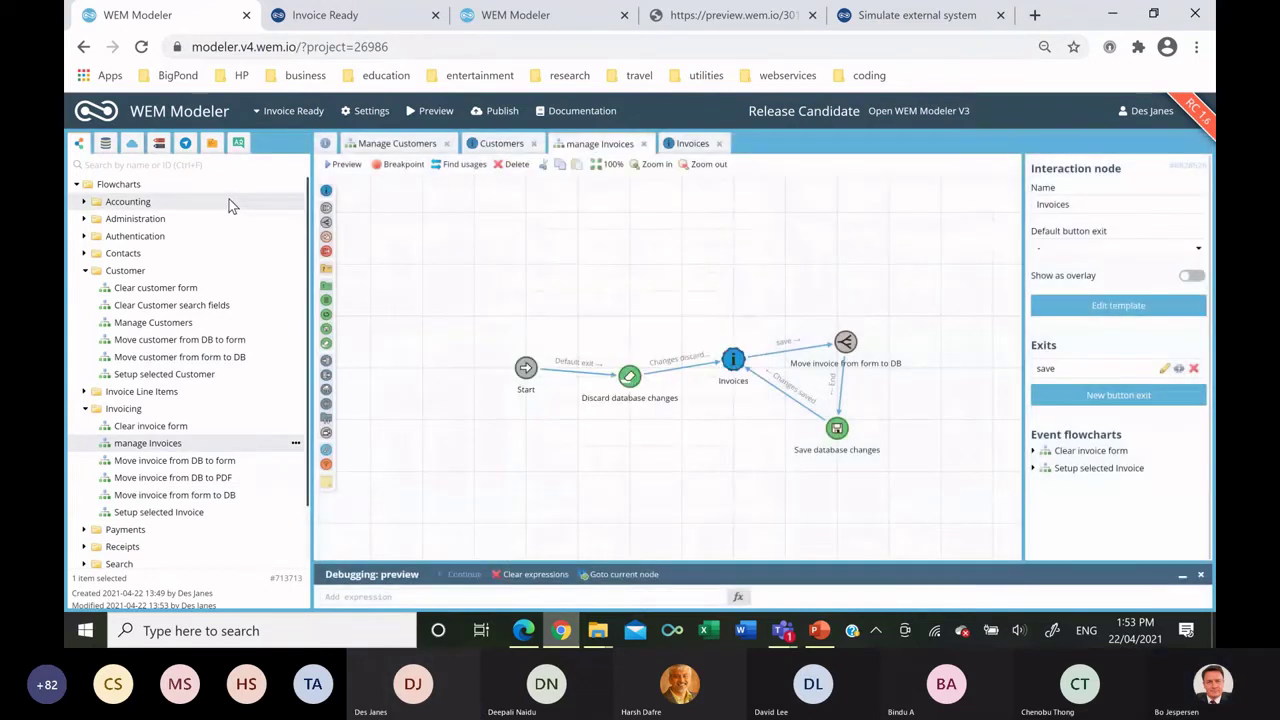
{"action": "left_click", "coordinate": [336, 22]}
Reload the Invoice Ready preview at Home and navigate to the Invoices page.
{"action": "left_click", "coordinate": [123, 110]}
{"action": "left_click", "coordinate": [110, 166]}
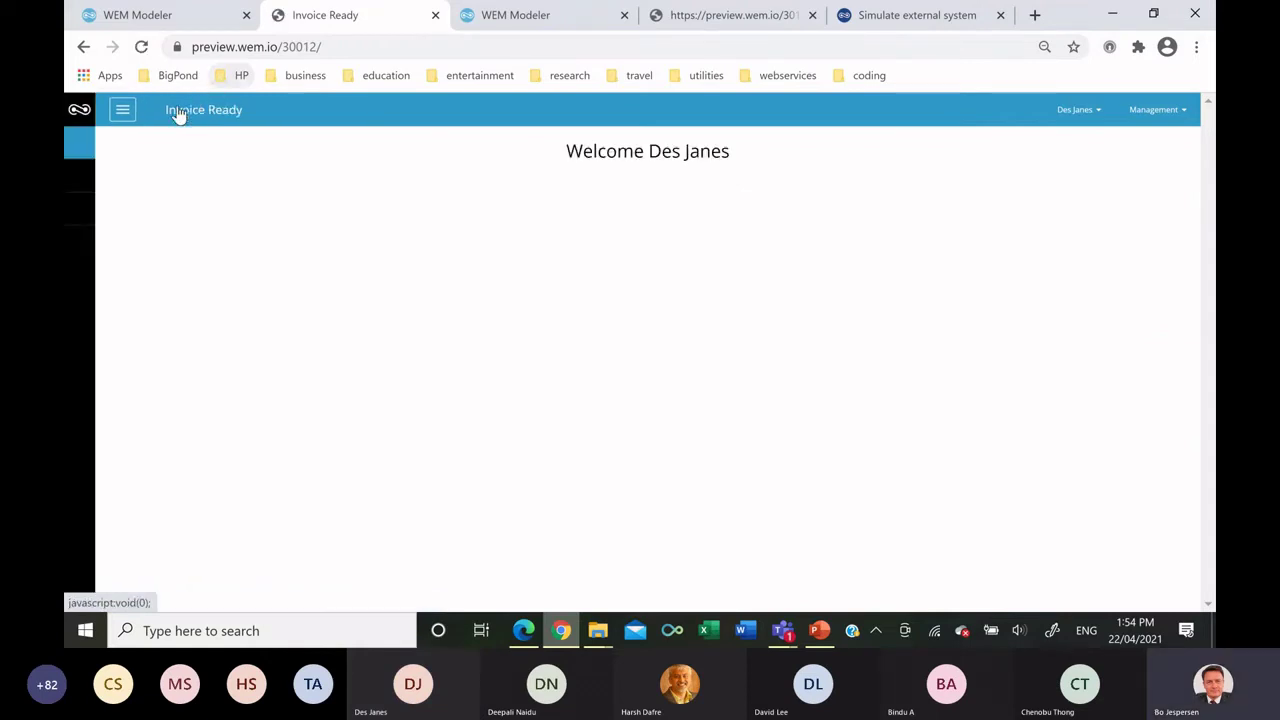
{"action": "left_click", "coordinate": [122, 115]}
{"action": "left_click", "coordinate": [109, 231]}
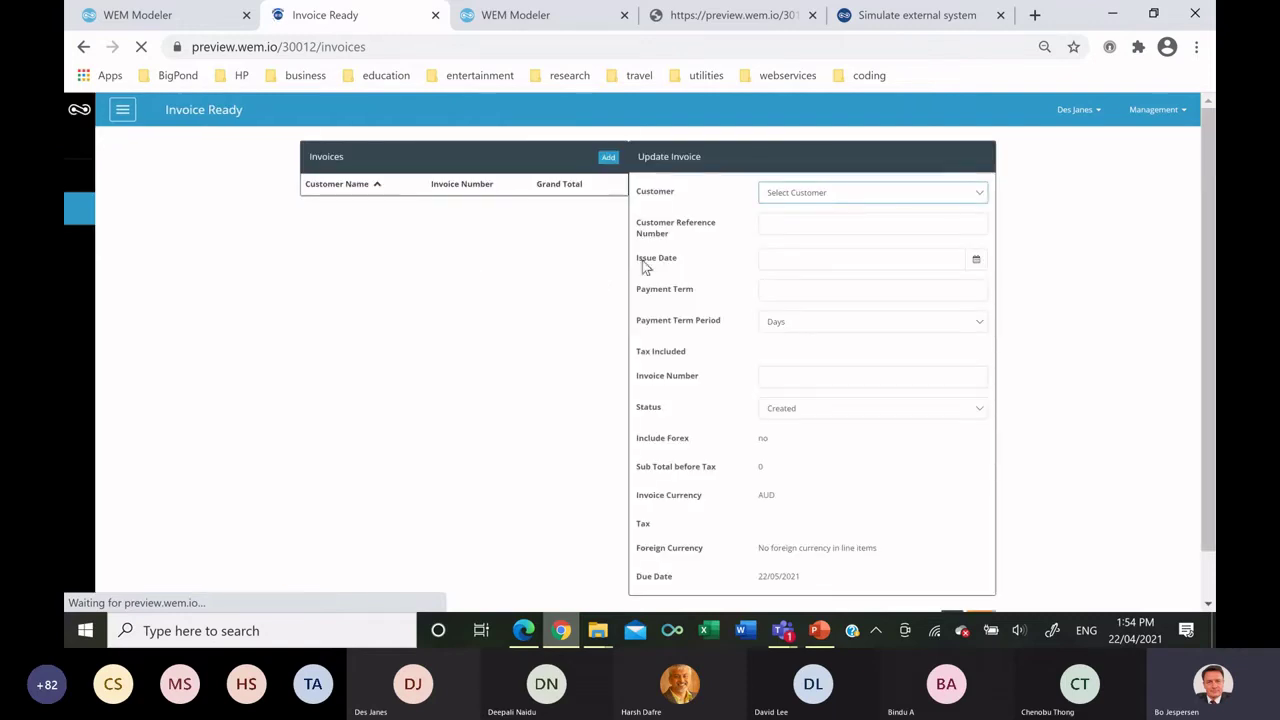
Choose First Company as customer, enter a customer reference, and set issue date 18/04/2021.
{"action": "left_click", "coordinate": [821, 198]}
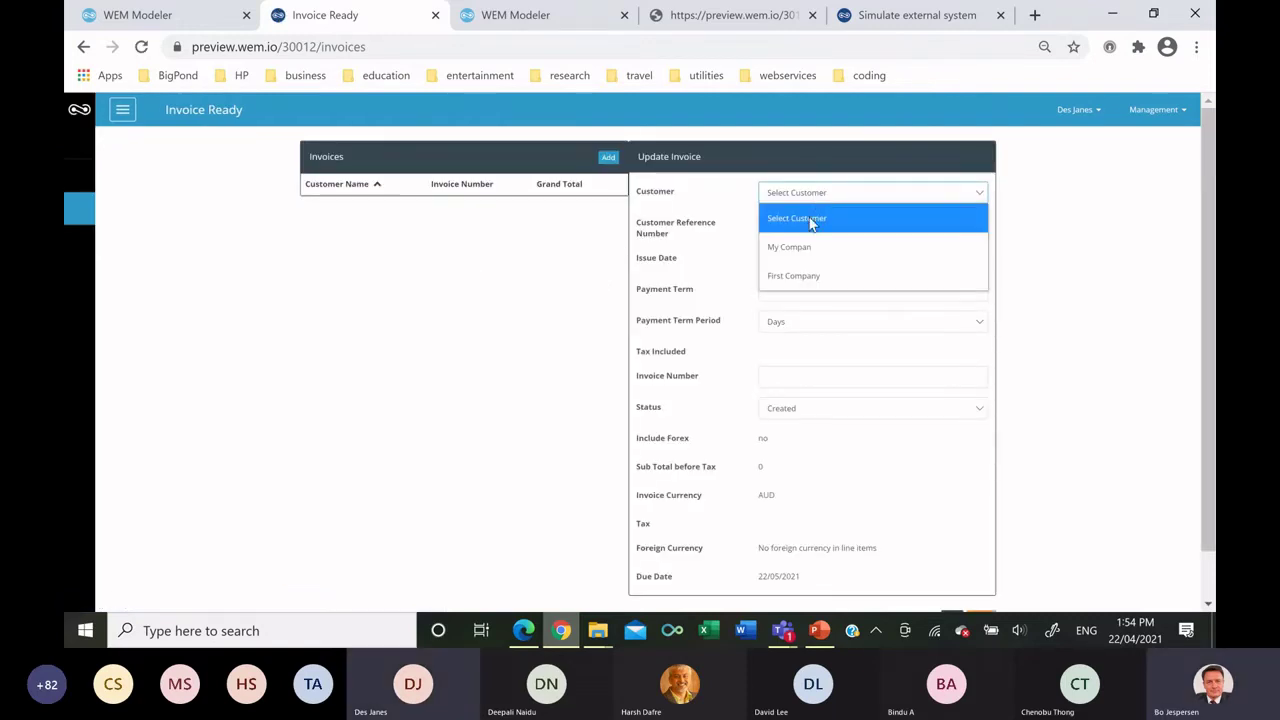
{"action": "left_click", "coordinate": [805, 277]}
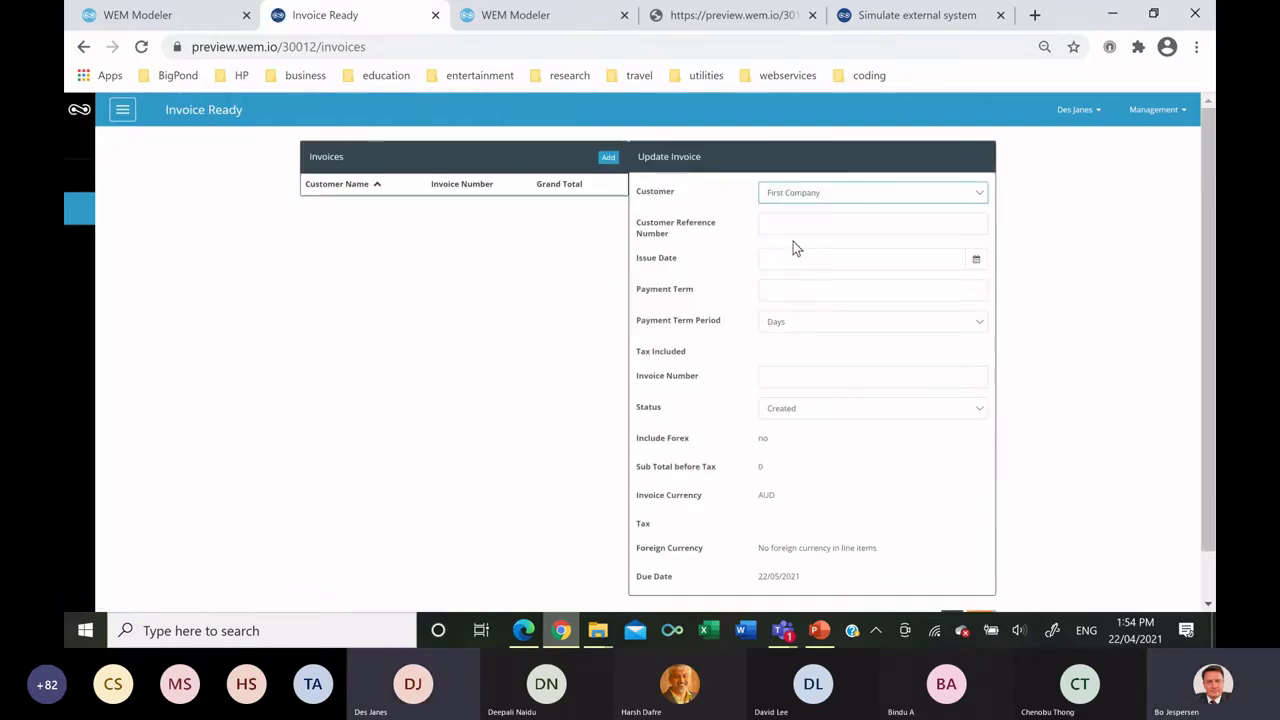
{"action": "left_click", "coordinate": [791, 226]}
{"action": "type", "text": "PO 293898"}
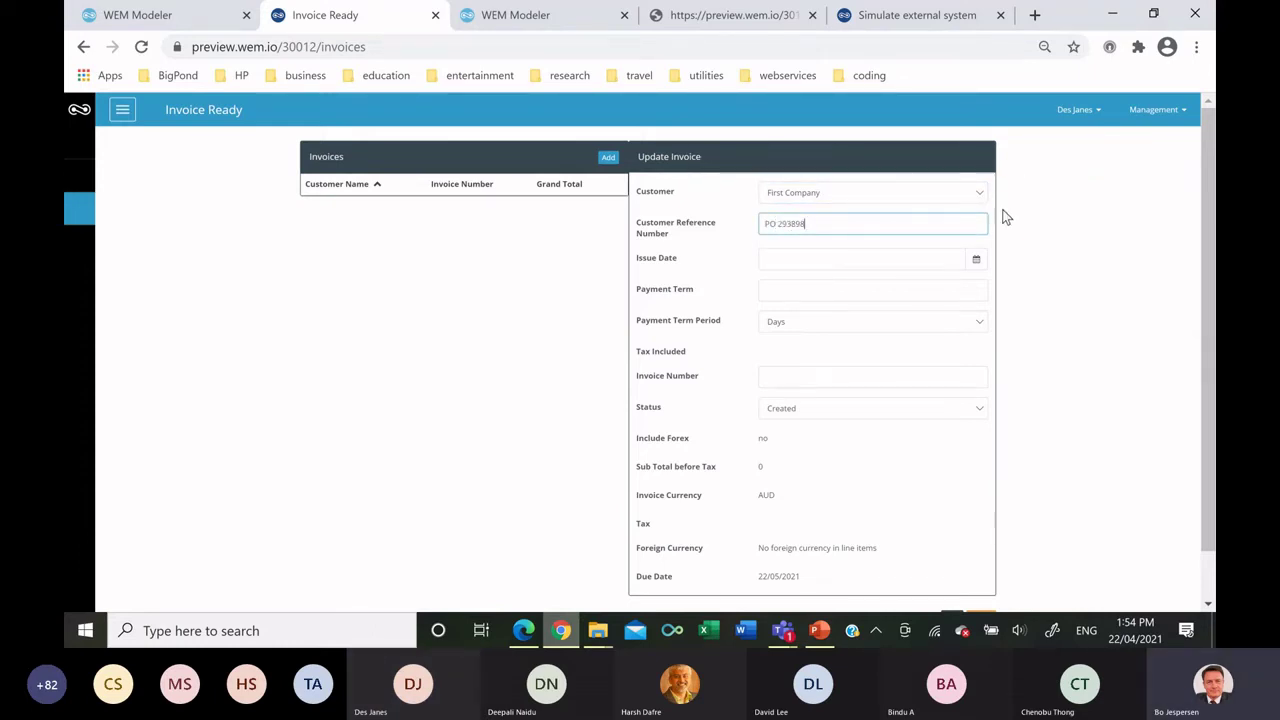
{"action": "left_click", "coordinate": [970, 261]}
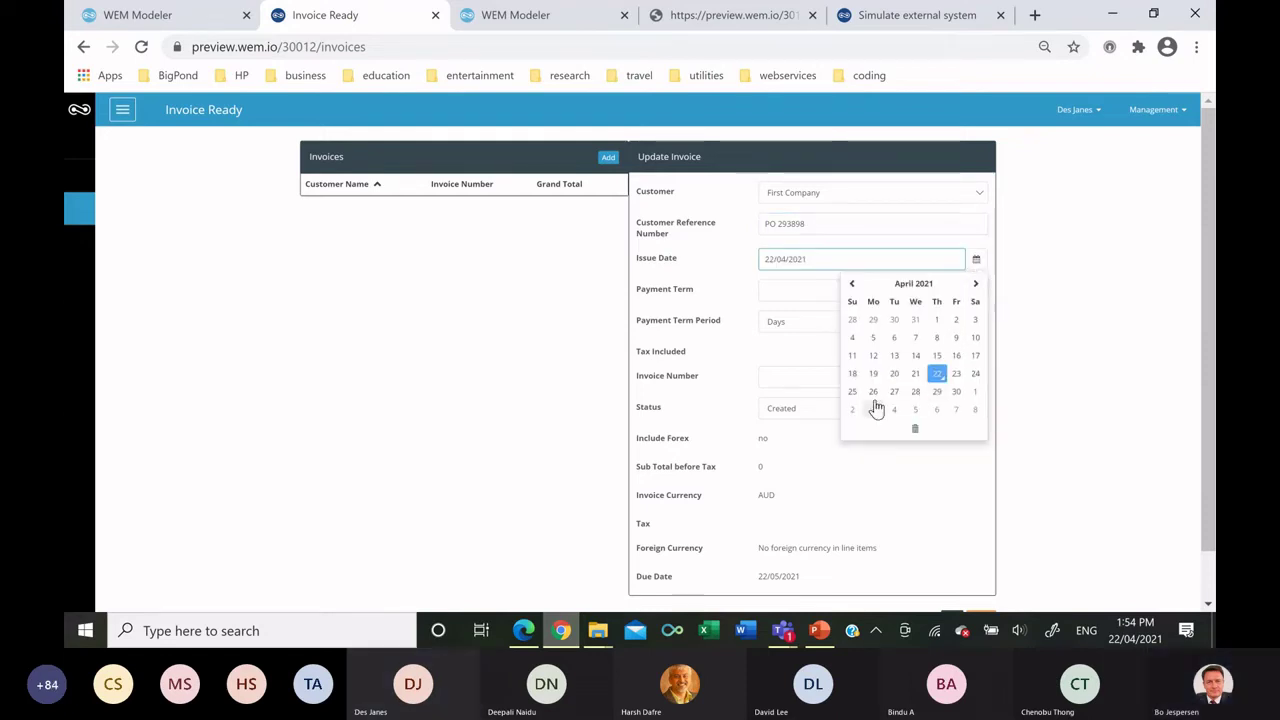
{"action": "left_click", "coordinate": [853, 376]}
Set payment term to 30 Days and invoice number 1, then save the invoice.
{"action": "left_click", "coordinate": [786, 287]}
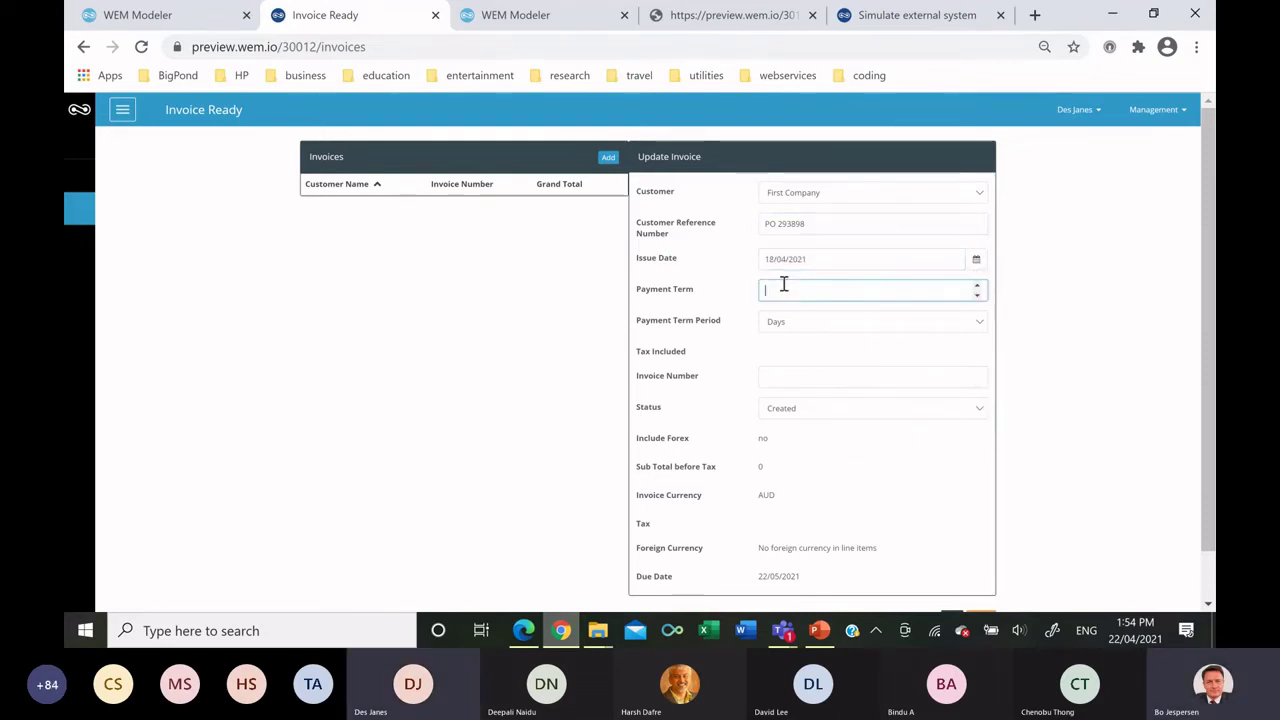
{"action": "type", "text": "30"}
{"action": "left_click", "coordinate": [806, 320]}
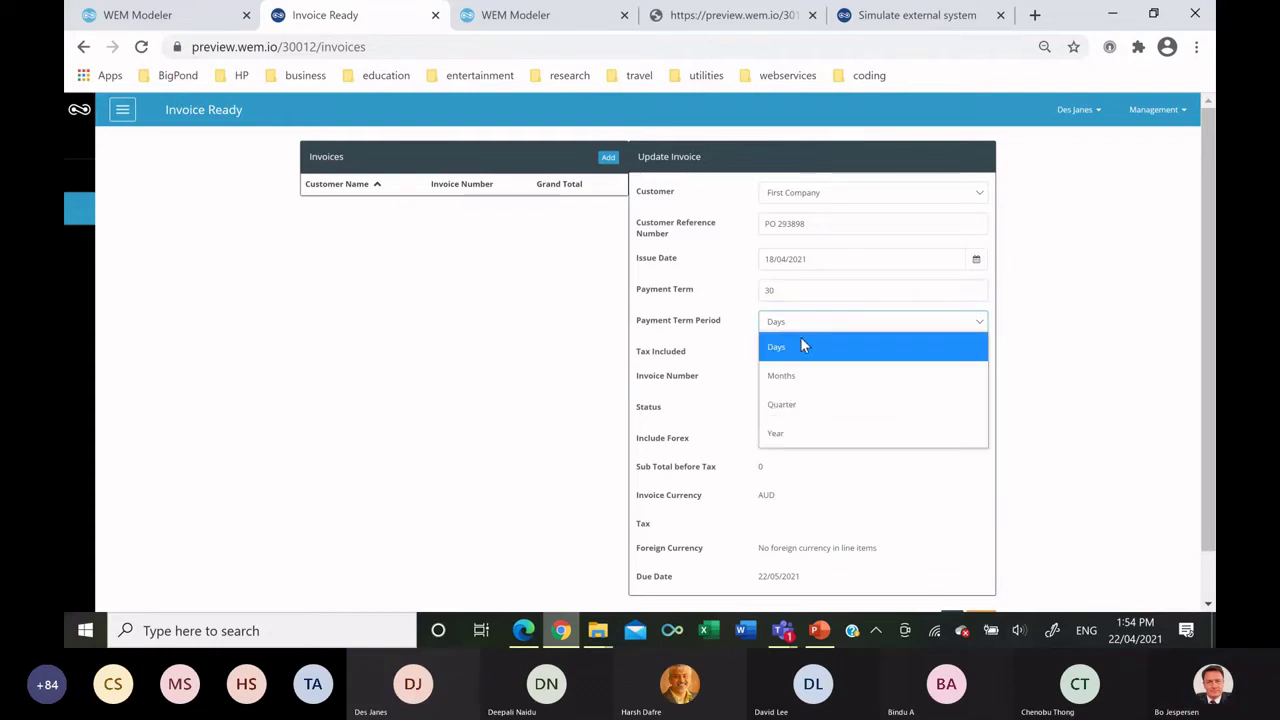
{"action": "left_click", "coordinate": [798, 350]}
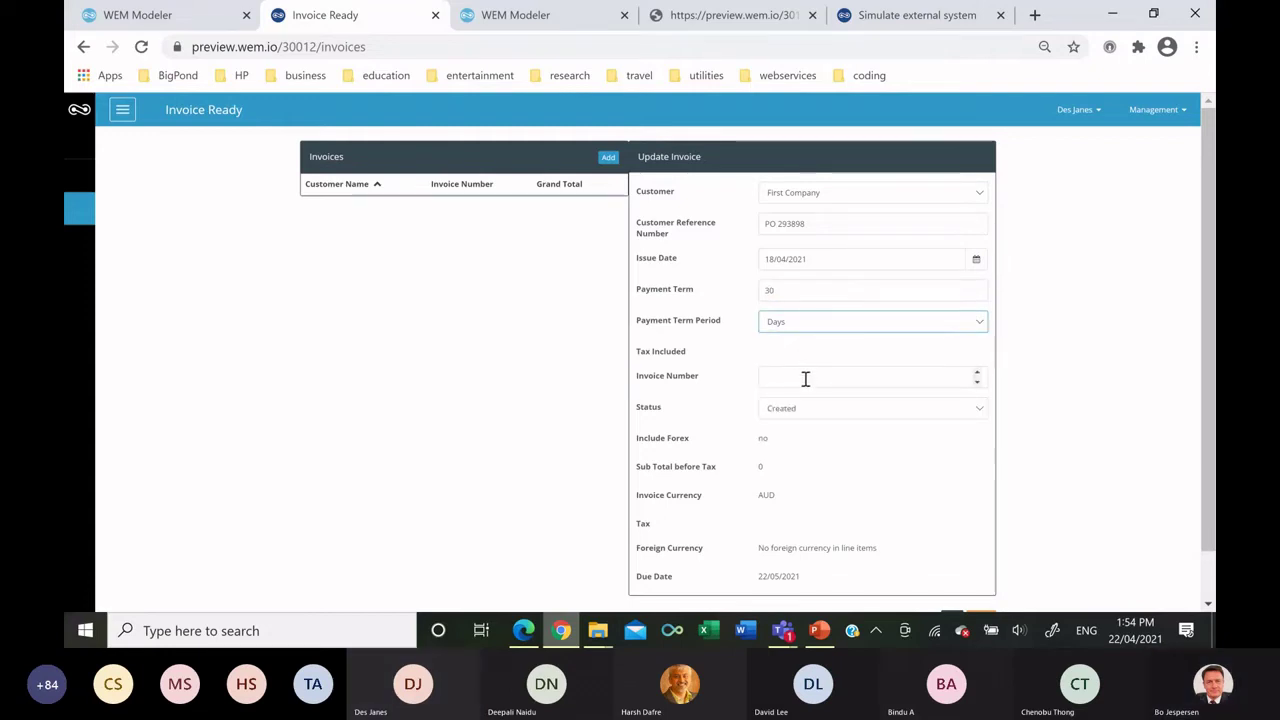
{"action": "left_click", "coordinate": [805, 381]}
{"action": "type", "text": "1"}
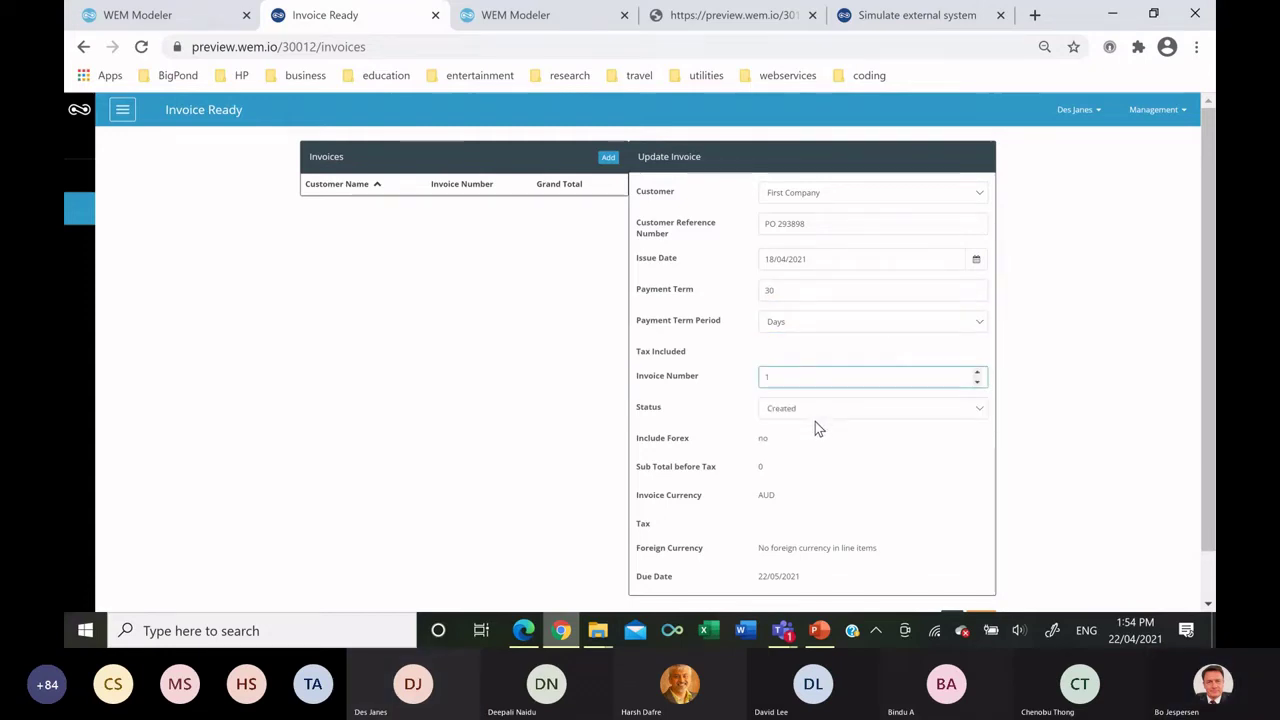
{"action": "key", "text": "Tab"}
{"action": "scroll", "coordinate": [845, 440], "scroll_direction": "down", "scroll_amount": 1}
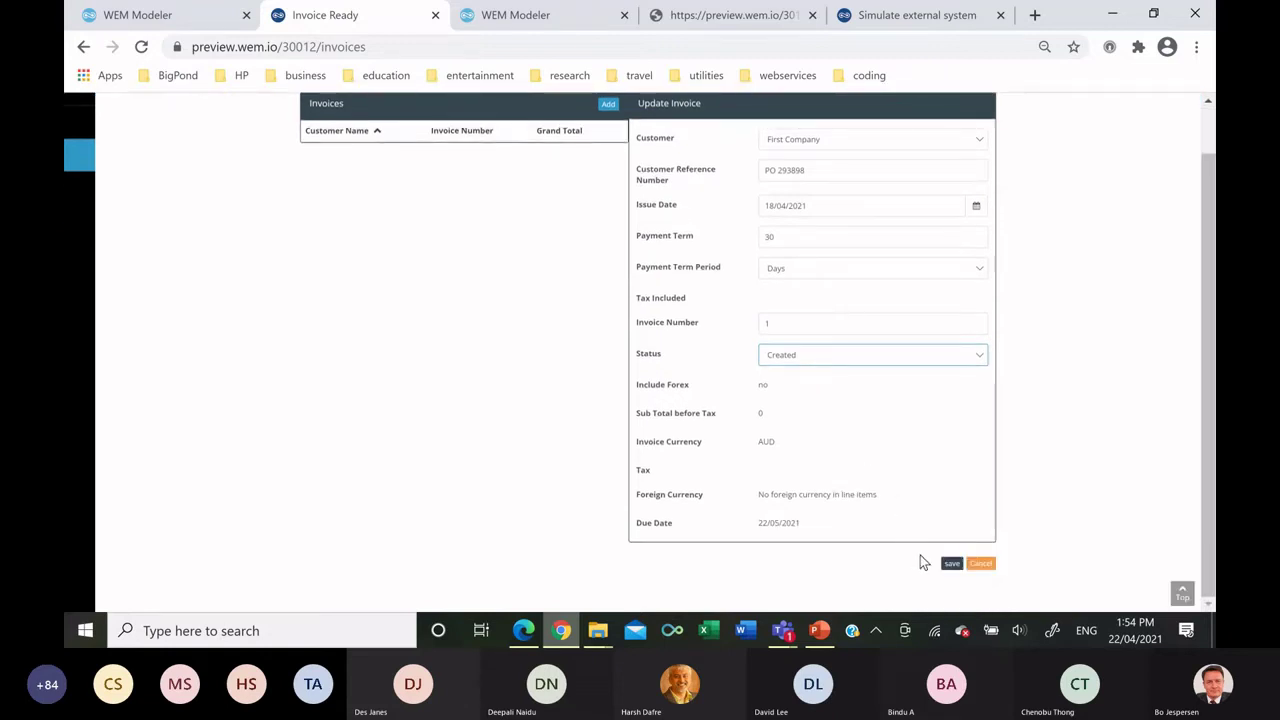
{"action": "left_click", "coordinate": [951, 564]}
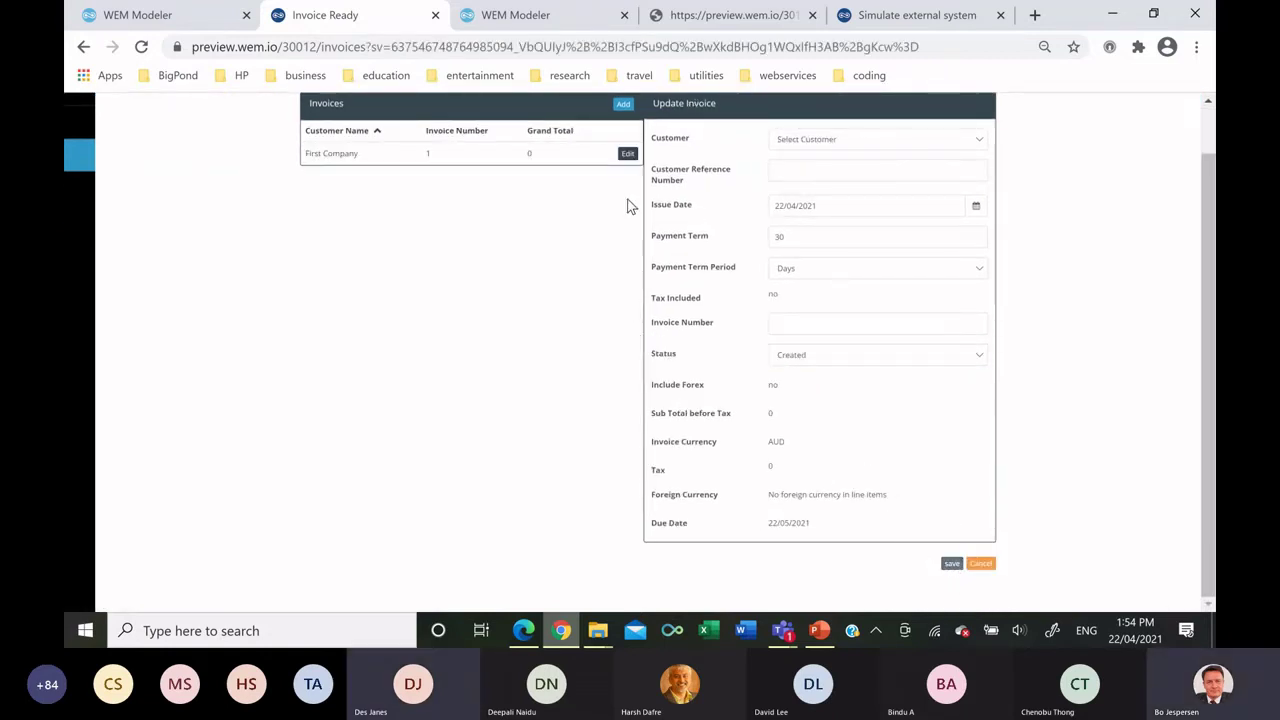
Create a regular flowchart named 'Manage Line Items' inside the Invoice Line Items folder.
{"action": "left_click", "coordinate": [175, 20]}
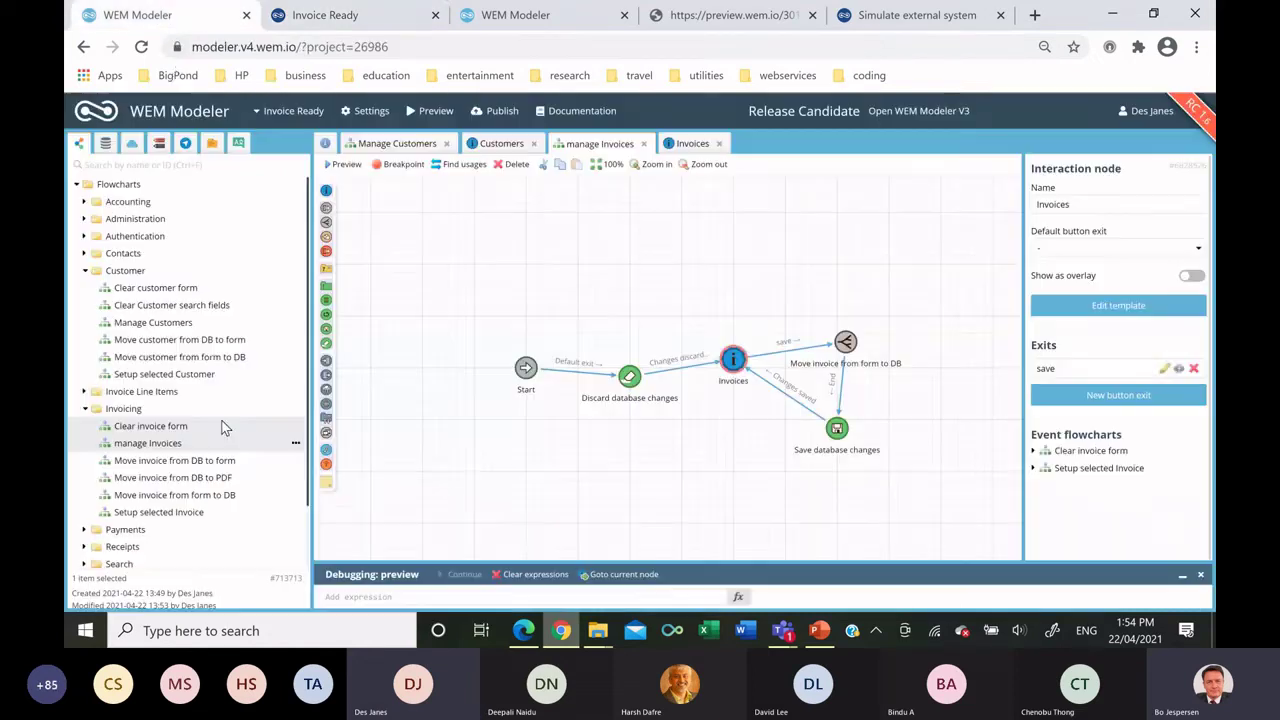
{"action": "right_click", "coordinate": [187, 395]}
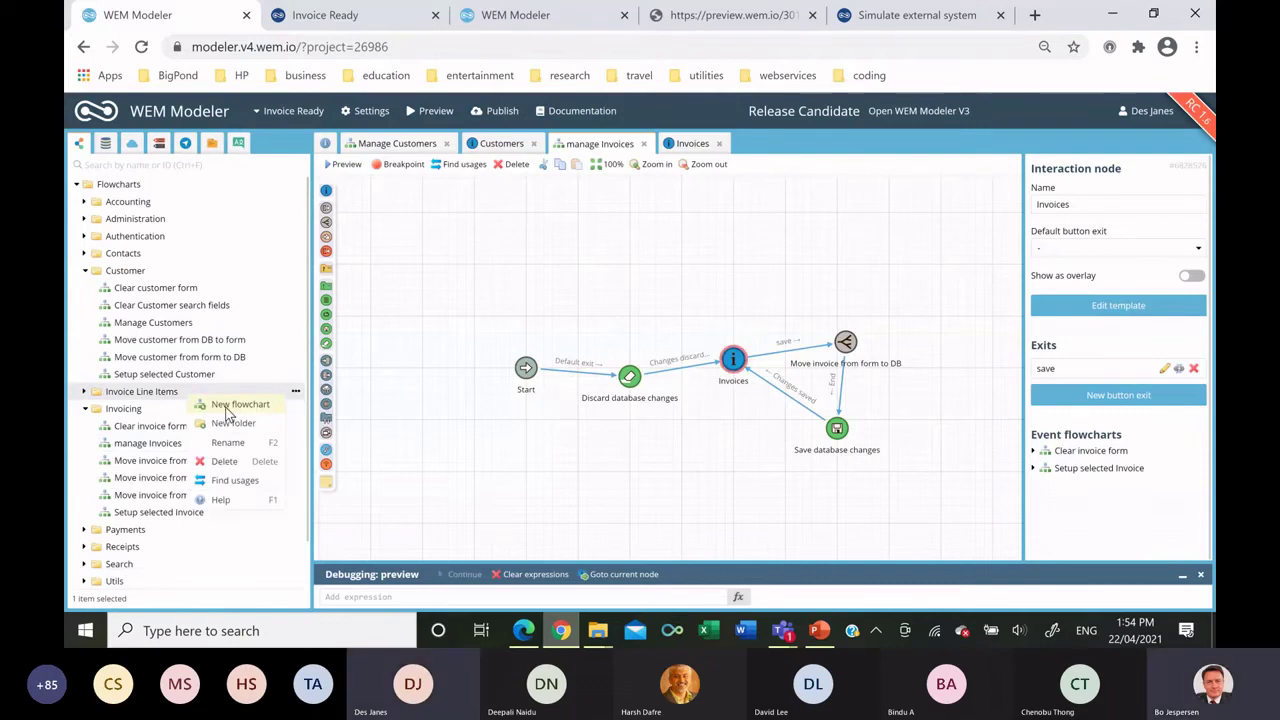
{"action": "left_click", "coordinate": [232, 405]}
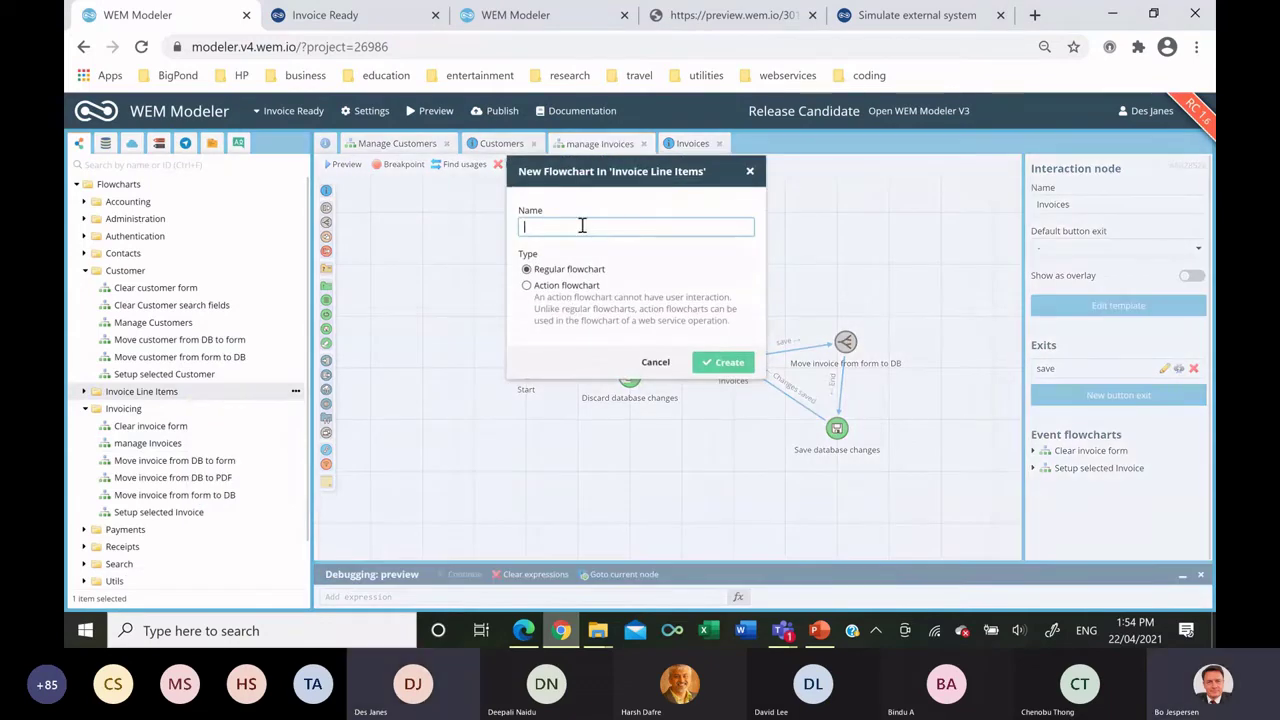
{"action": "type", "text": "Manage Line Items"}
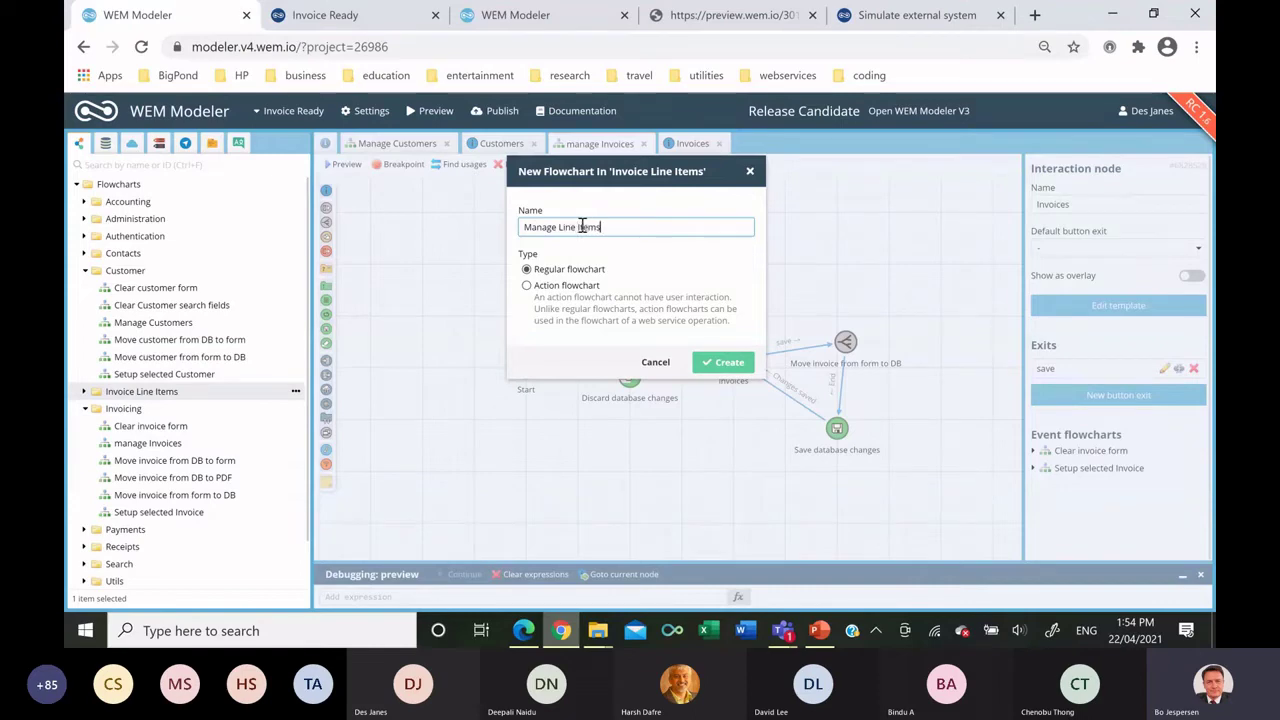
{"action": "left_click", "coordinate": [724, 362]}
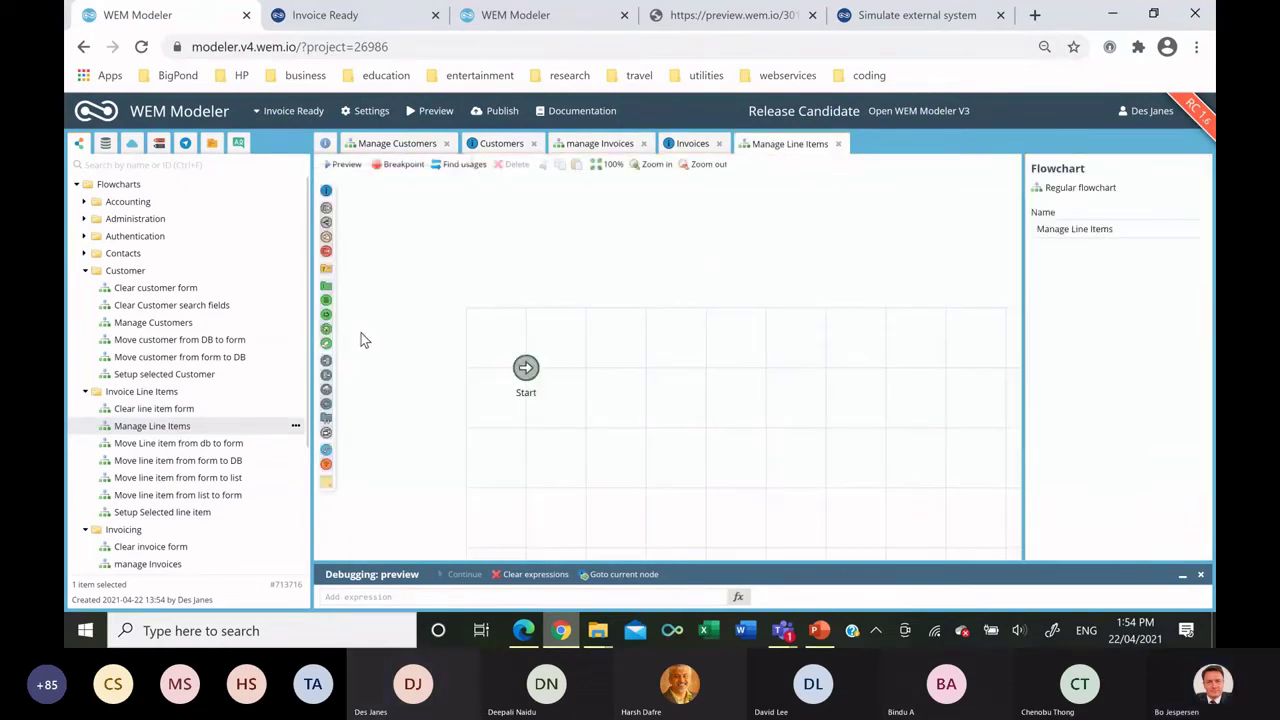
Add a Discard database changes node, the Move Line item from db to form subflow and an interaction node.
{"action": "left_click_drag", "start_coordinate": [327, 344], "coordinate": [603, 393]}
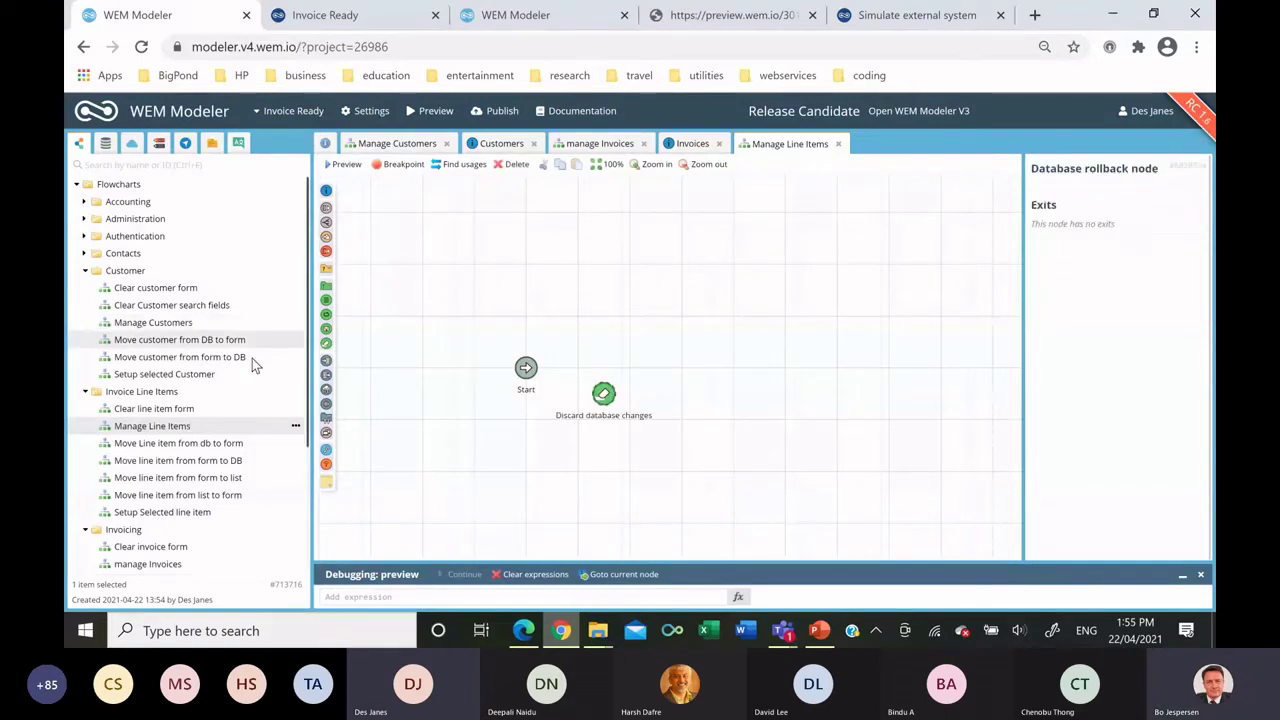
{"action": "left_click_drag", "start_coordinate": [234, 446], "coordinate": [687, 338]}
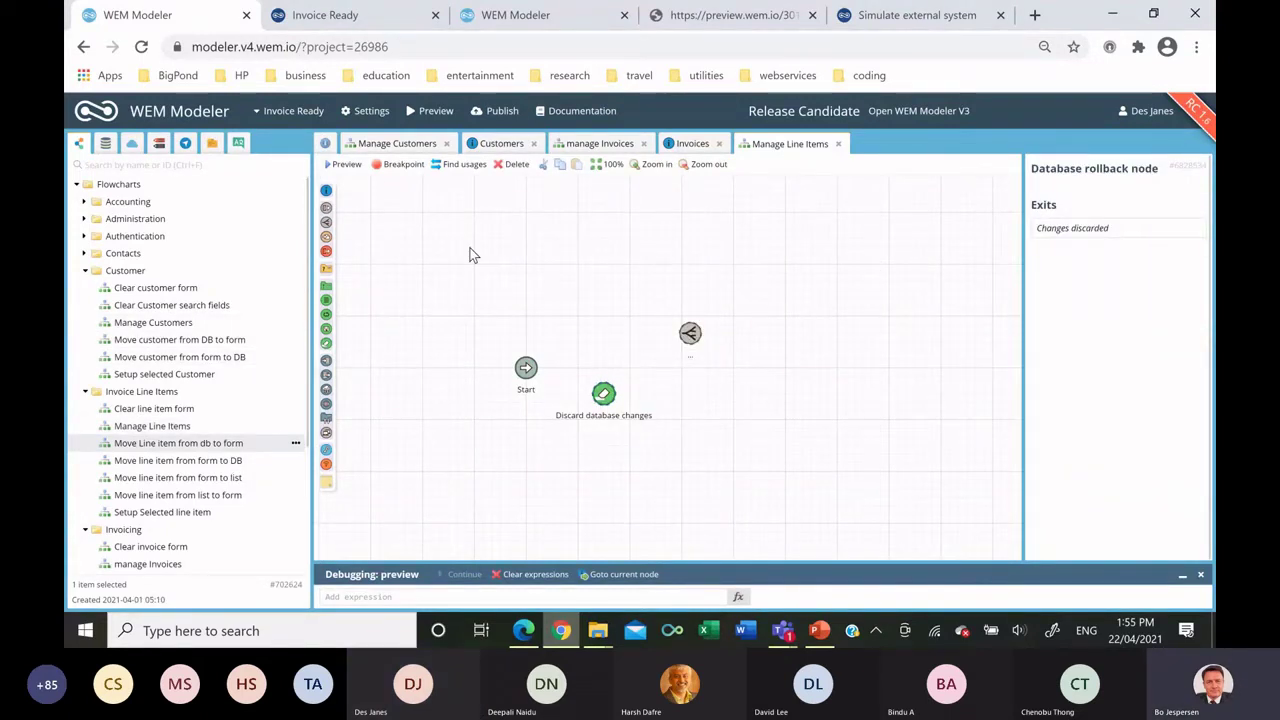
{"action": "left_click_drag", "start_coordinate": [326, 190], "coordinate": [768, 398]}
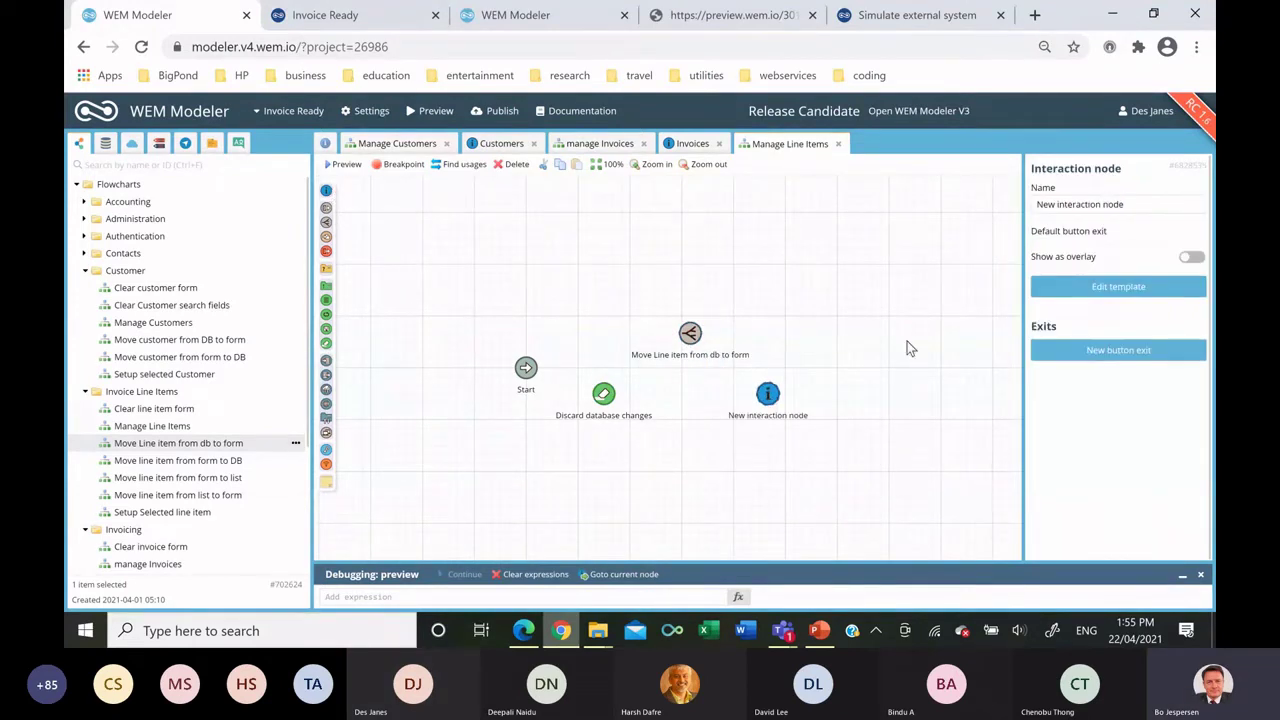
Rename the interaction node to 'Line Items' and open its page template.
{"action": "triple_click", "coordinate": [1078, 205]}
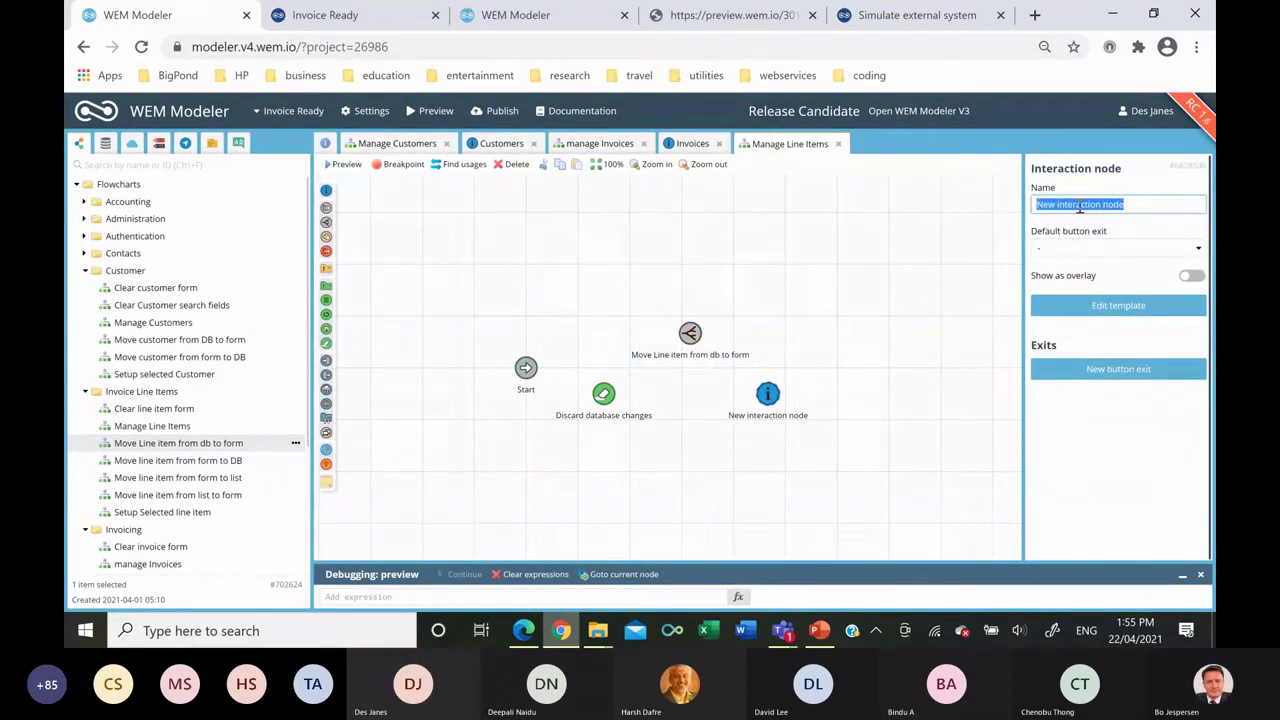
{"action": "type", "text": "Lin"}
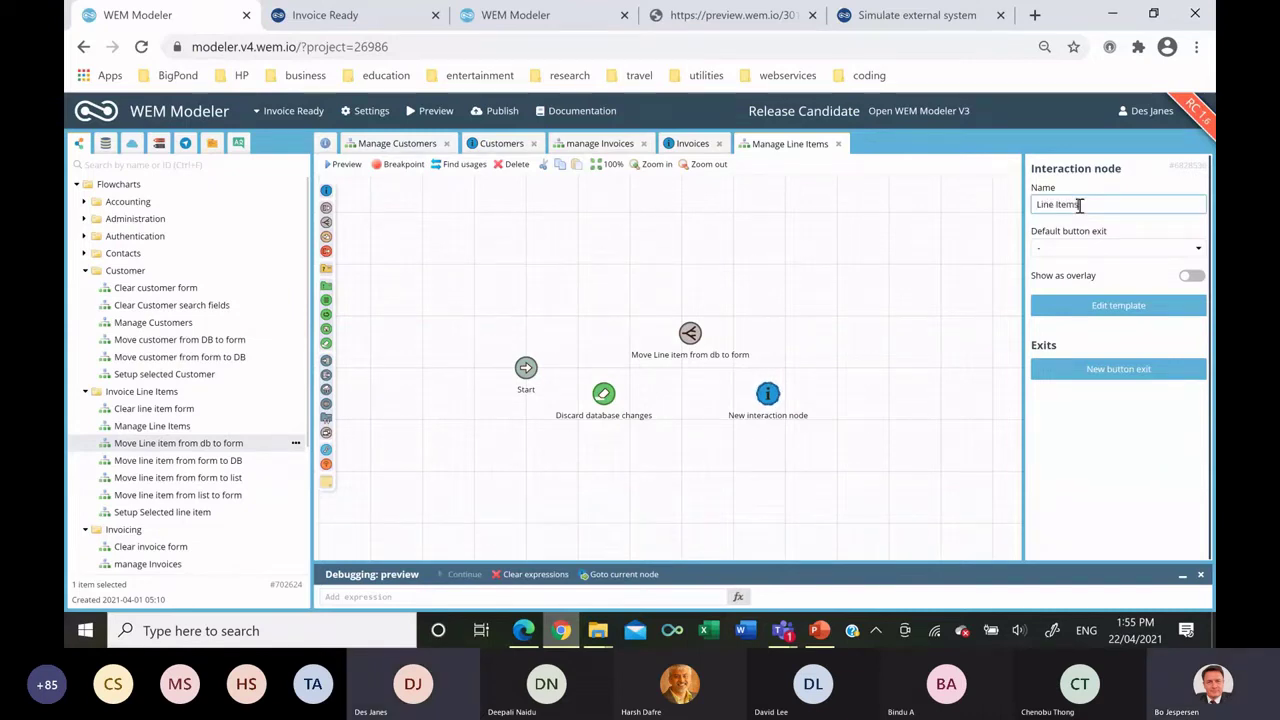
{"action": "type", "text": "e Items"}
{"action": "left_click", "coordinate": [912, 226]}
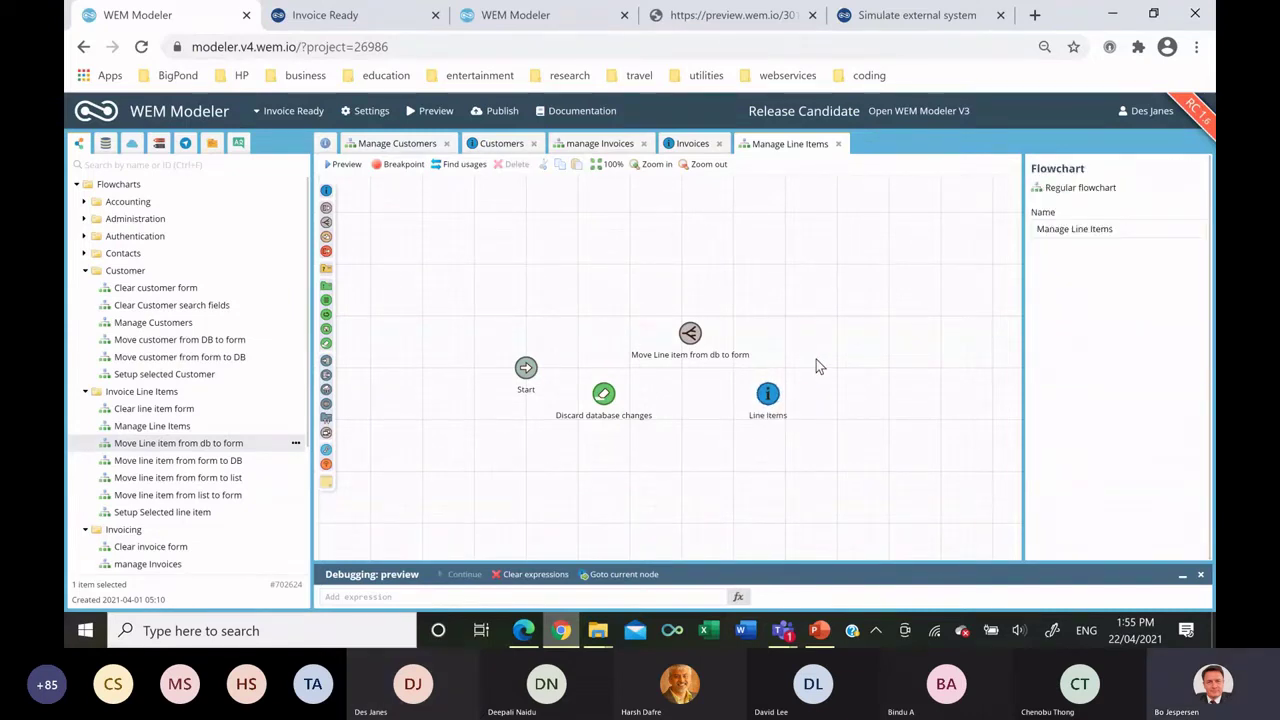
{"action": "double_click", "coordinate": [768, 395]}
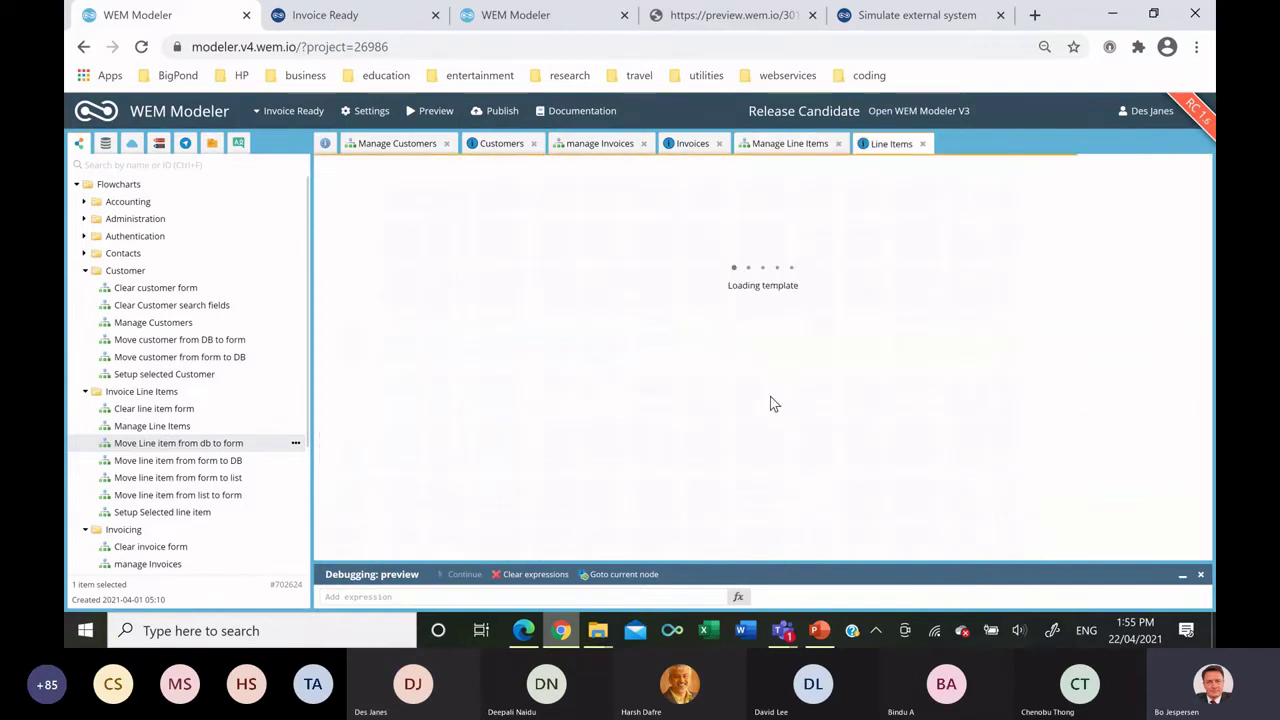
Replace the default heading with a default-mode table holding a panel, plus a table in the panel header.
{"action": "left_click", "coordinate": [617, 290]}
{"action": "key", "text": "ctrl+a"}
{"action": "key", "text": "Delete"}
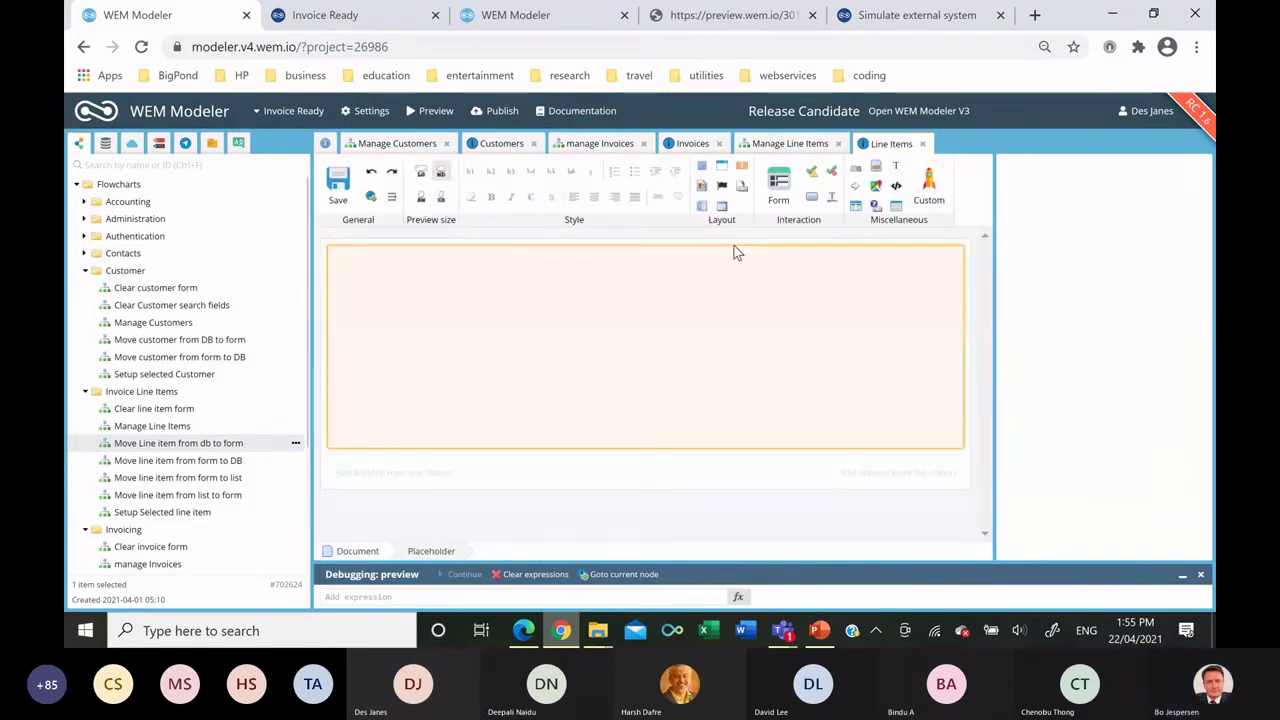
{"action": "left_click_drag", "start_coordinate": [721, 205], "coordinate": [610, 290]}
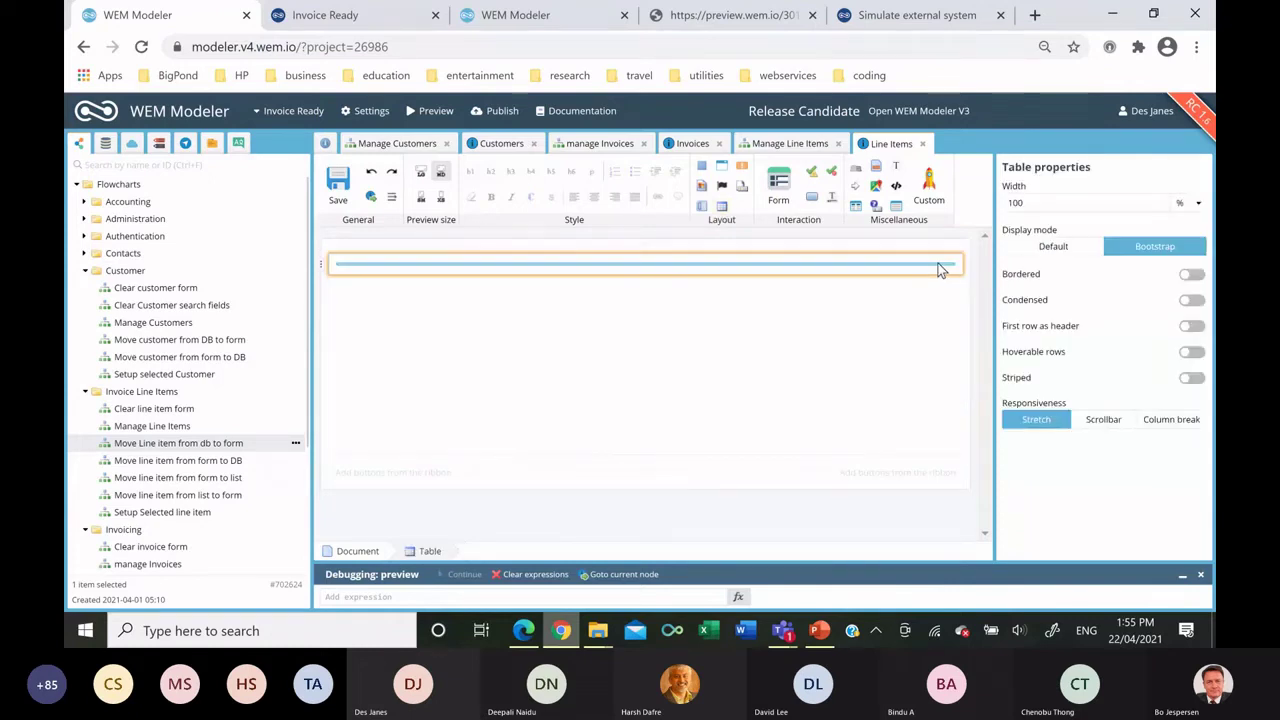
{"action": "left_click", "coordinate": [1036, 247]}
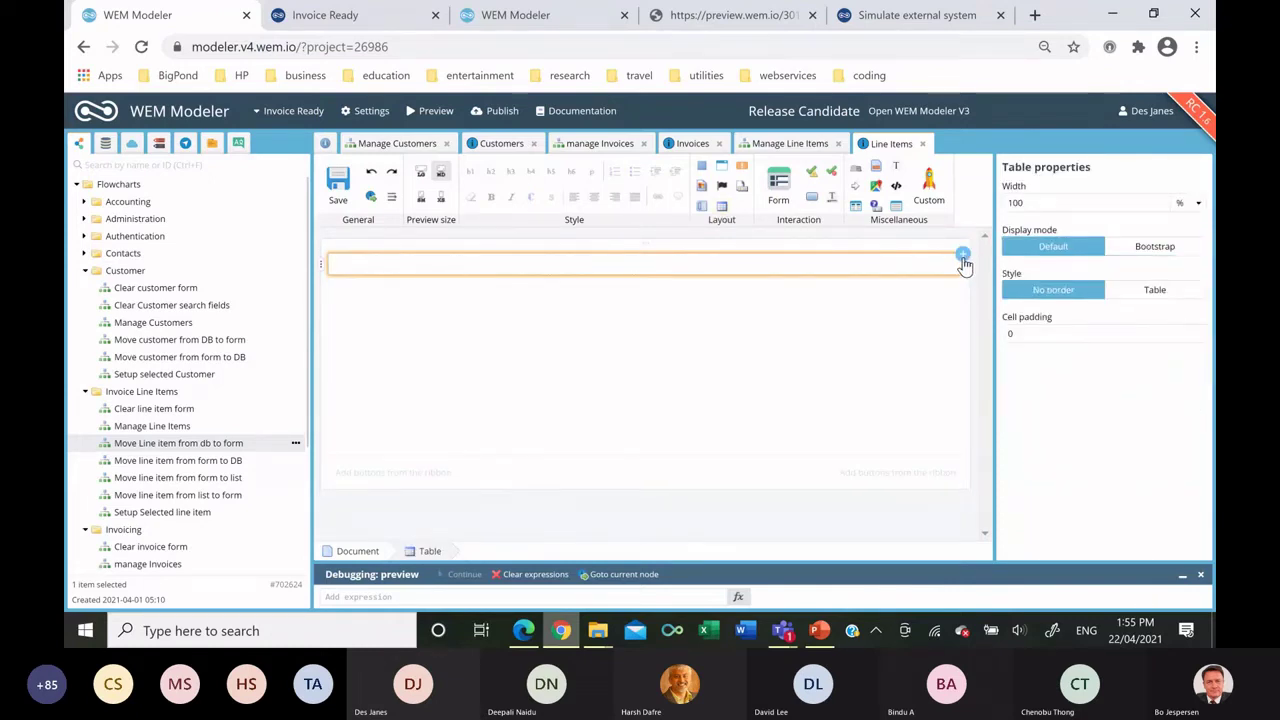
{"action": "left_click_drag", "start_coordinate": [689, 197], "coordinate": [555, 271]}
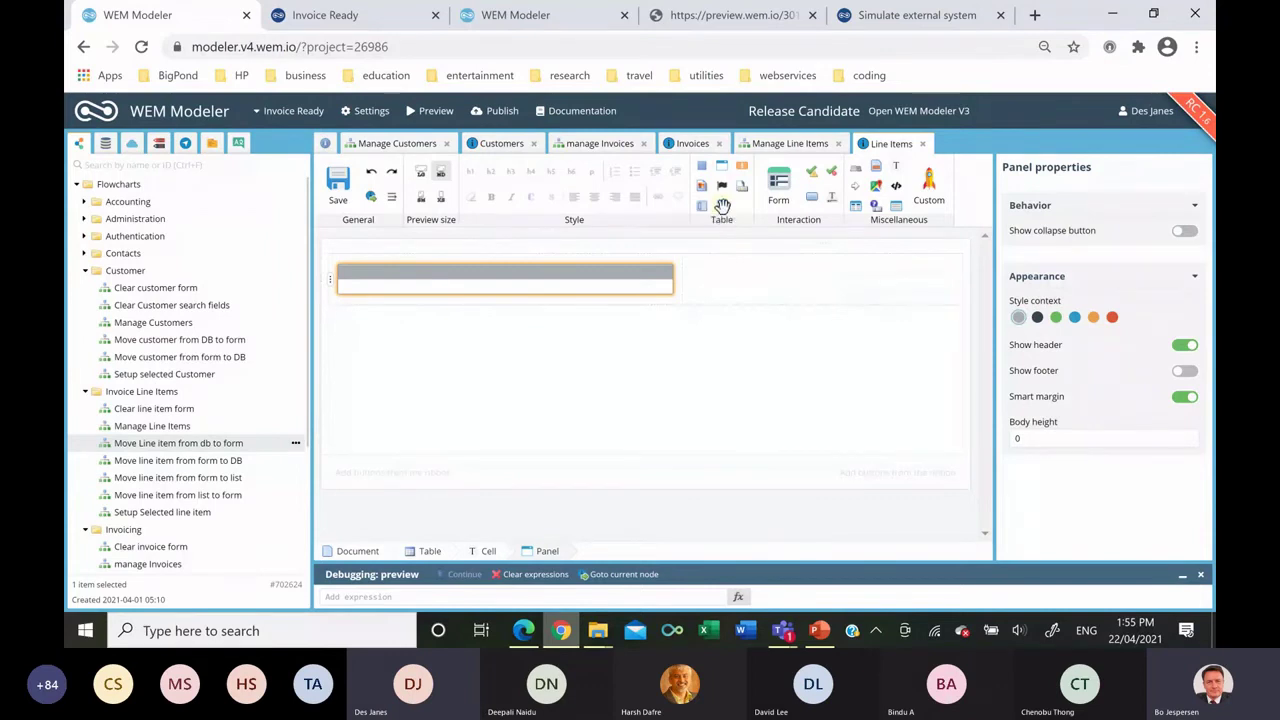
{"action": "left_click_drag", "start_coordinate": [645, 258], "coordinate": [549, 274]}
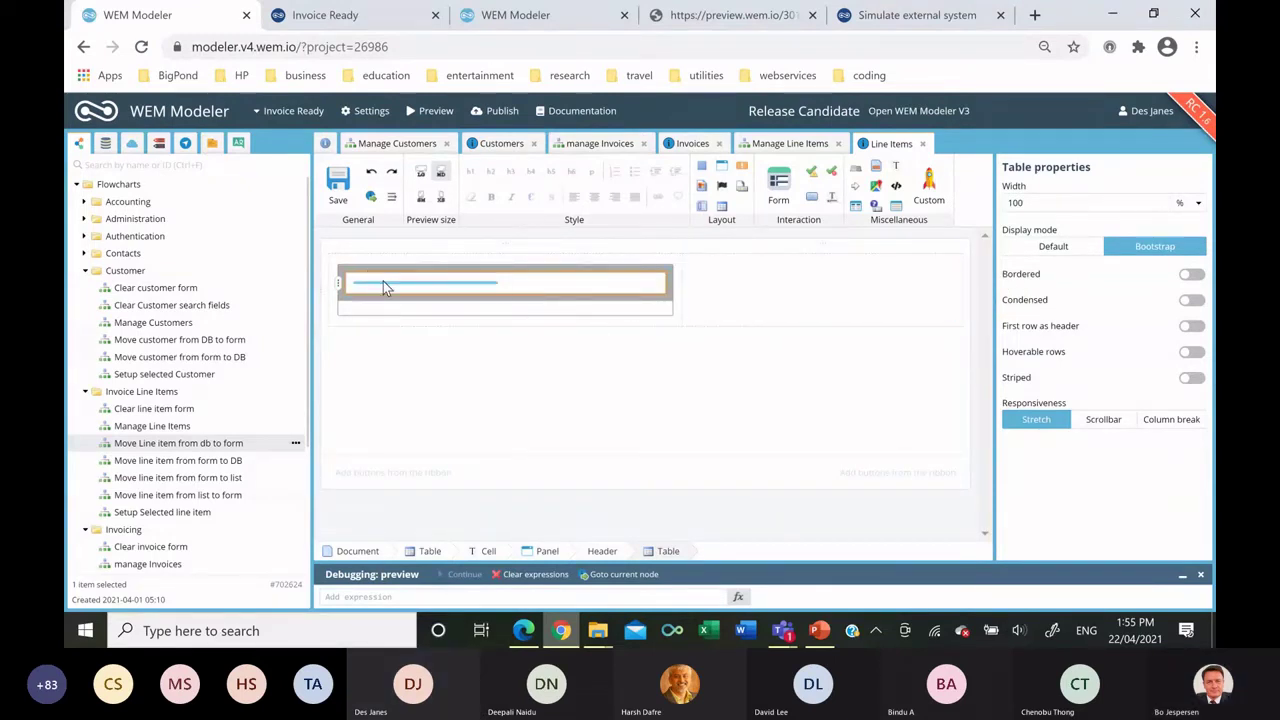
Write 'Line Items' in the header's first cell and add a flowchart-running button beside it.
{"action": "left_click", "coordinate": [382, 282]}
{"action": "type", "text": "Line Items"}
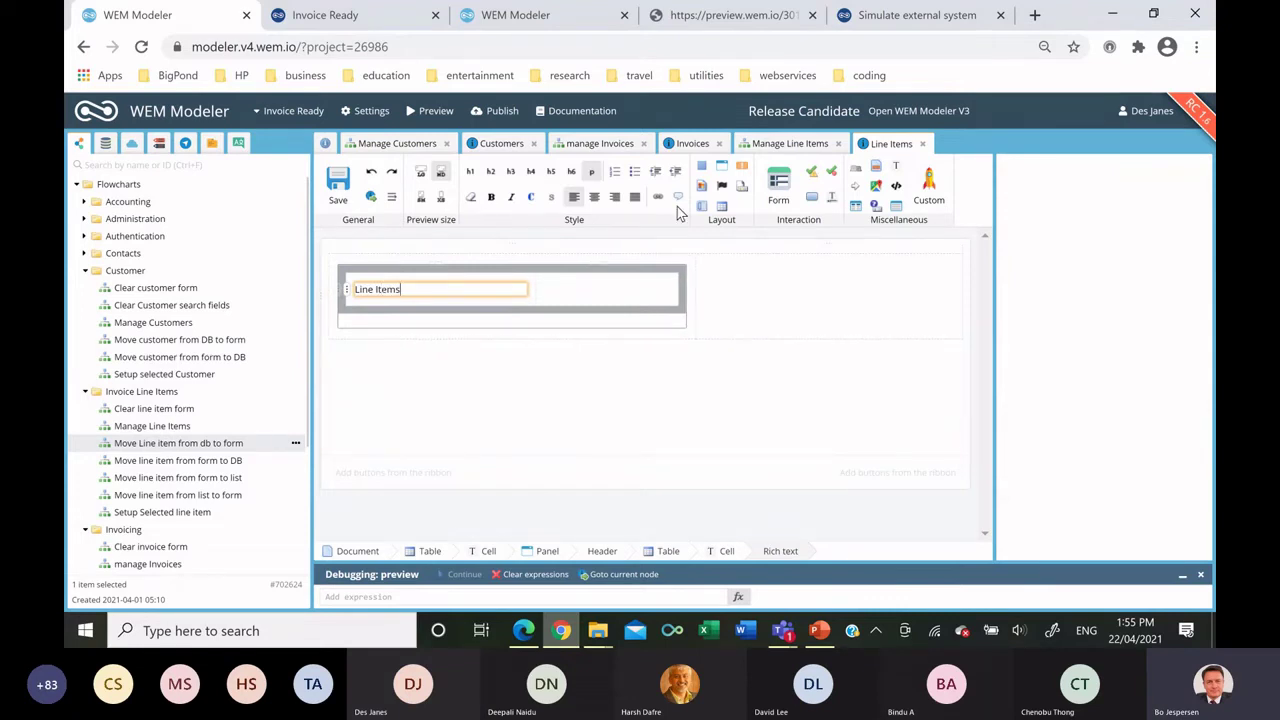
{"action": "left_click_drag", "start_coordinate": [738, 248], "coordinate": [629, 294]}
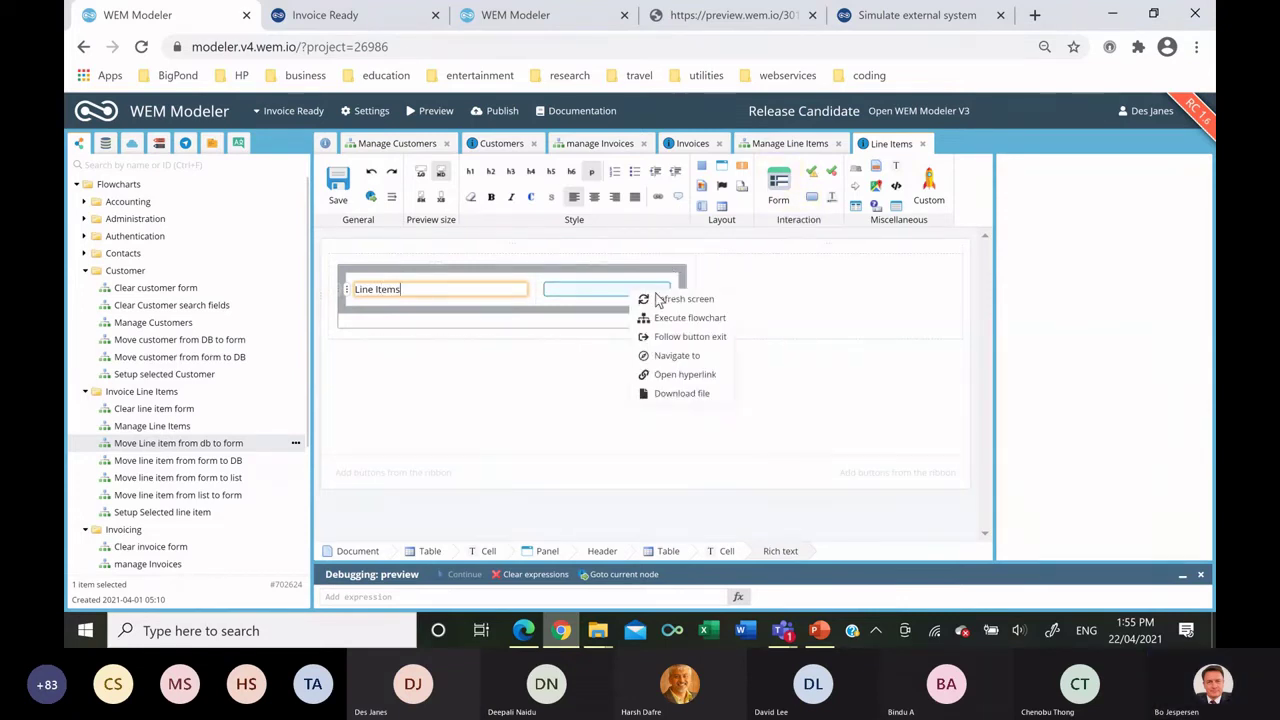
{"action": "left_click", "coordinate": [672, 318]}
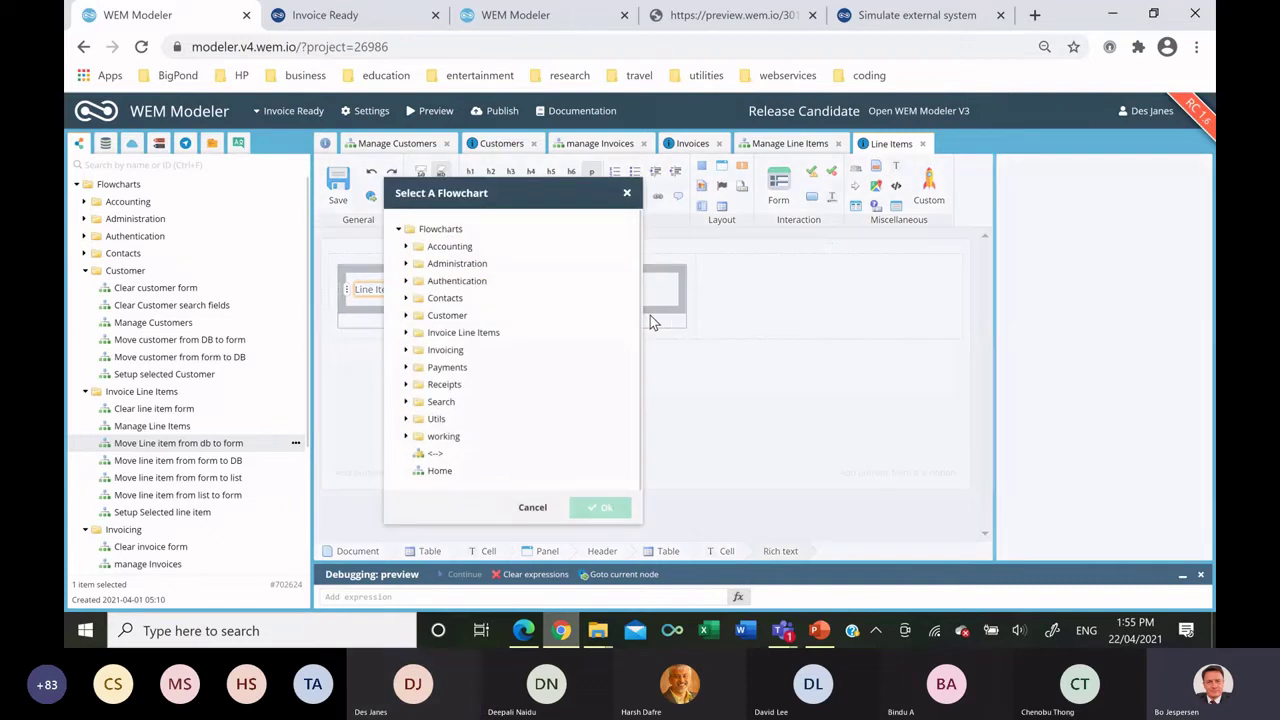
Link the button to the Clear line item form flowchart and label it 'Add'.
{"action": "left_click", "coordinate": [406, 333]}
{"action": "left_click", "coordinate": [463, 351]}
{"action": "double_click", "coordinate": [463, 351]}
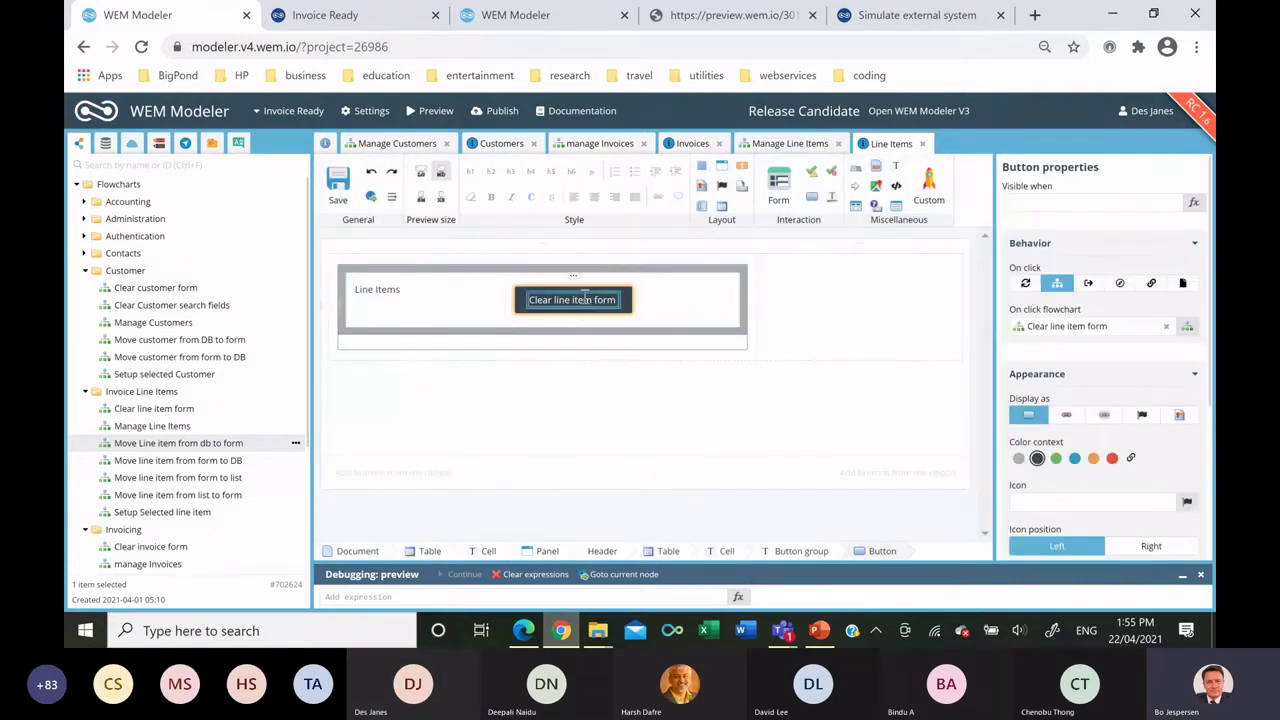
{"action": "double_click", "coordinate": [578, 301]}
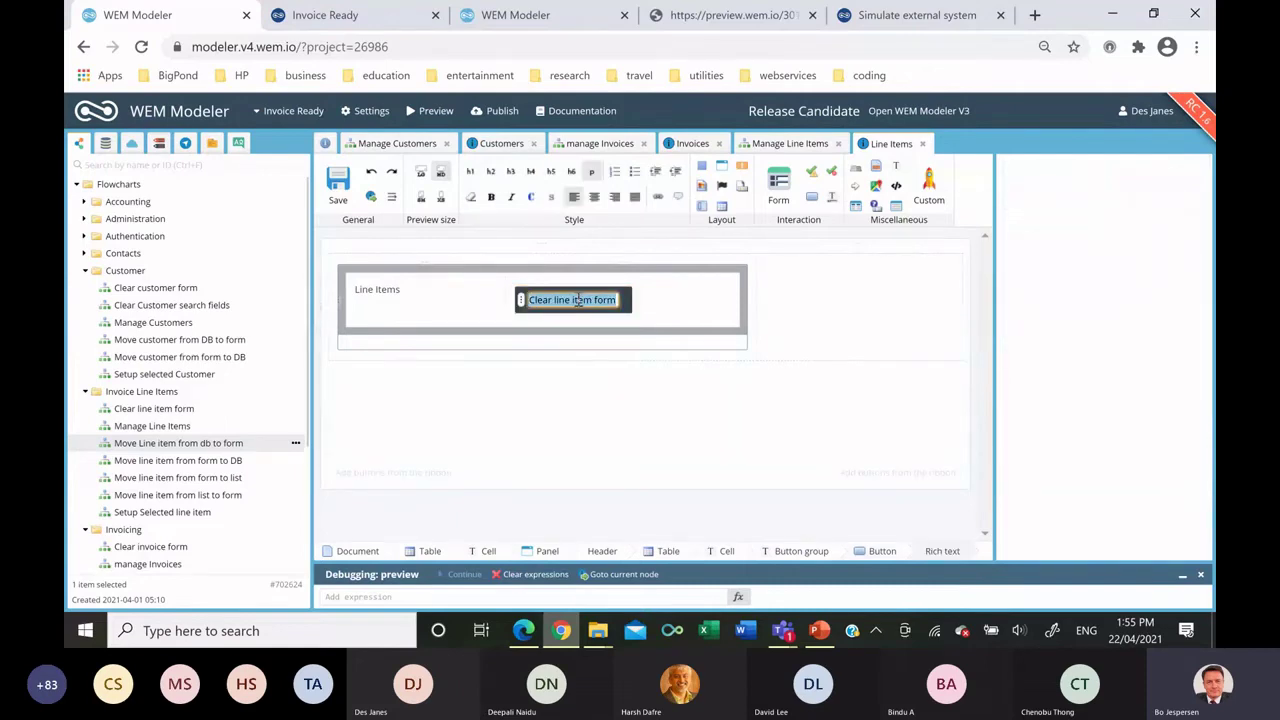
{"action": "type", "text": "Add"}
{"action": "key", "text": "Return"}
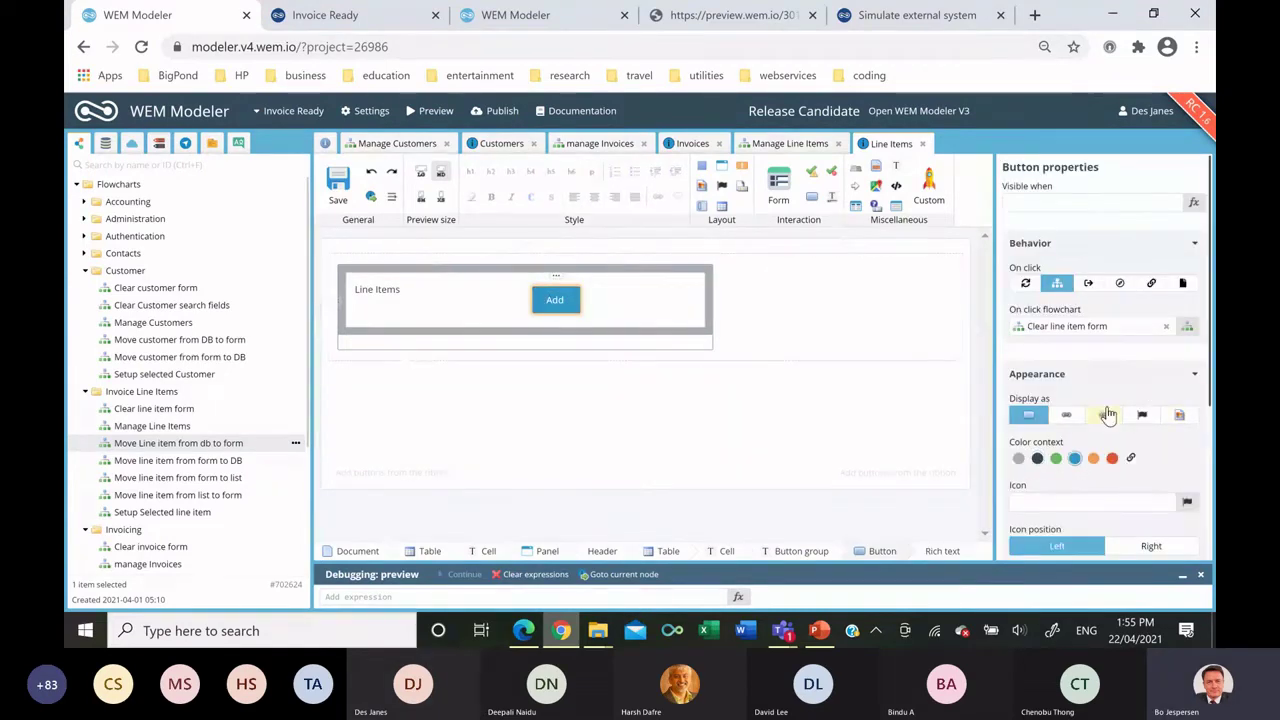
Style the Add button blue, Separated presentation, right-aligned, size xs.
{"action": "left_click", "coordinate": [1074, 458]}
{"action": "scroll", "coordinate": [1150, 427], "scroll_direction": "down", "scroll_amount": 3}
{"action": "left_click", "coordinate": [1142, 476]}
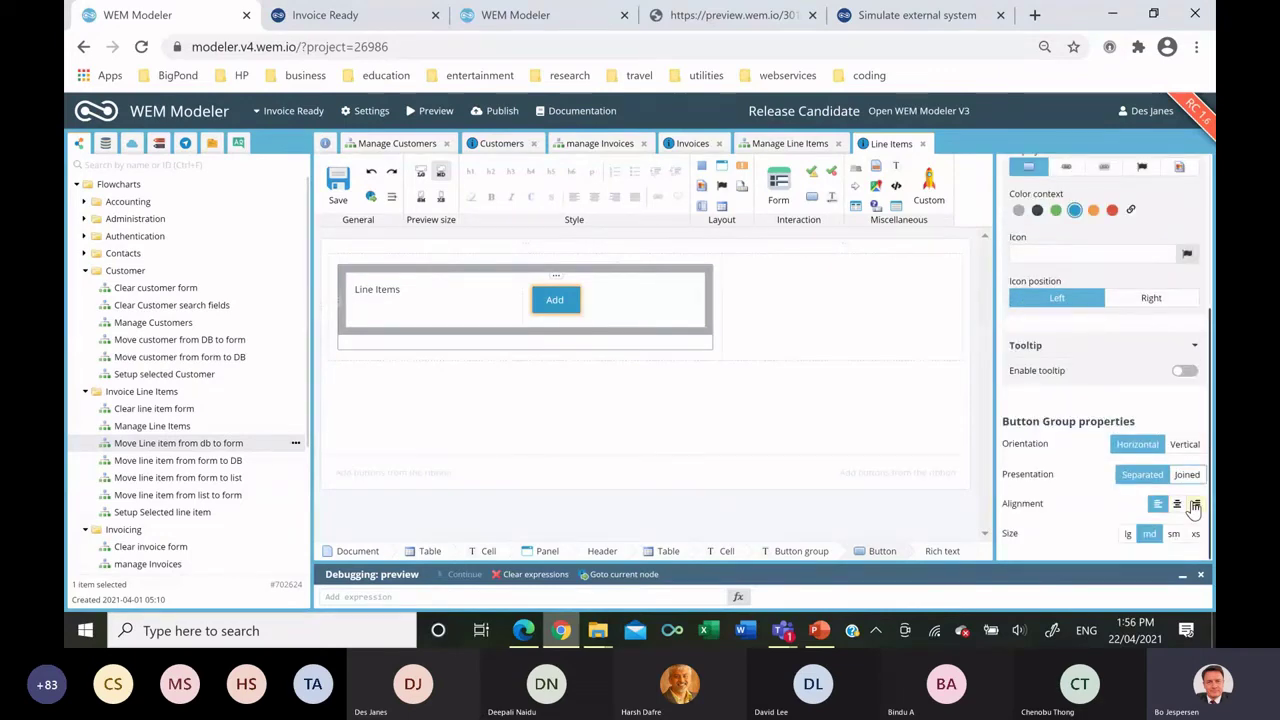
{"action": "left_click", "coordinate": [1194, 505]}
{"action": "left_click", "coordinate": [1198, 534]}
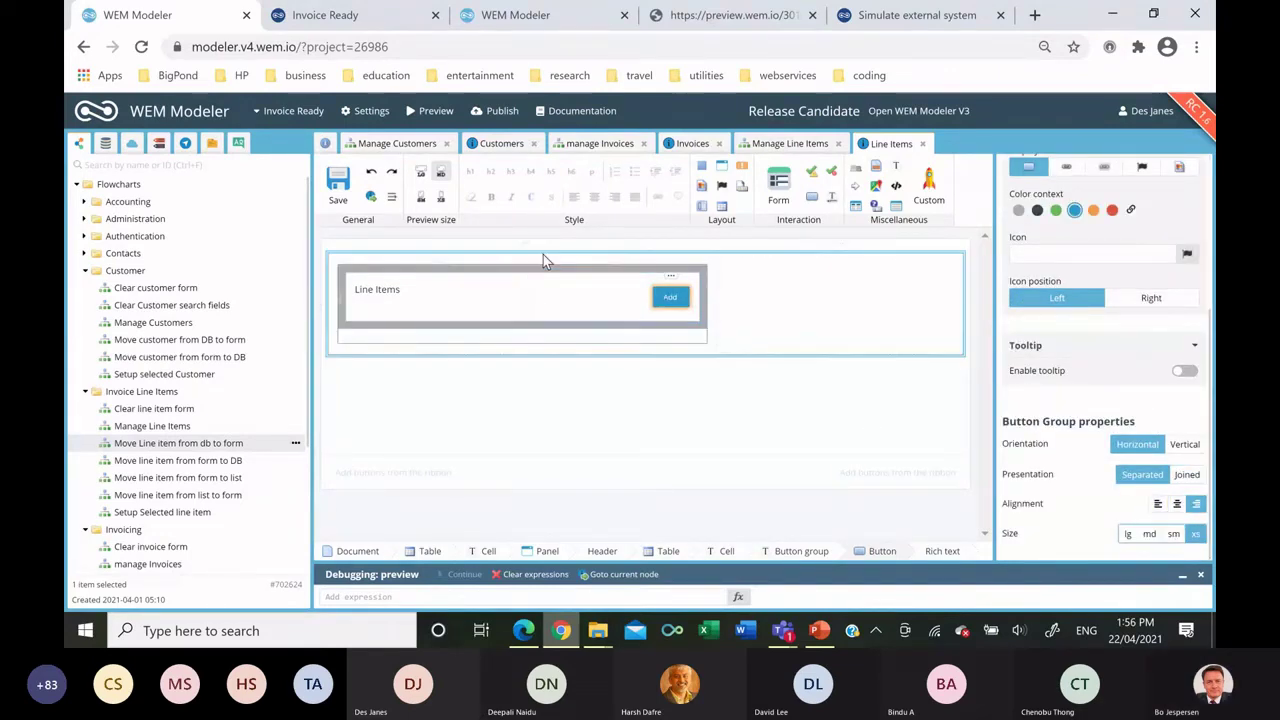
{"action": "left_click", "coordinate": [105, 143]}
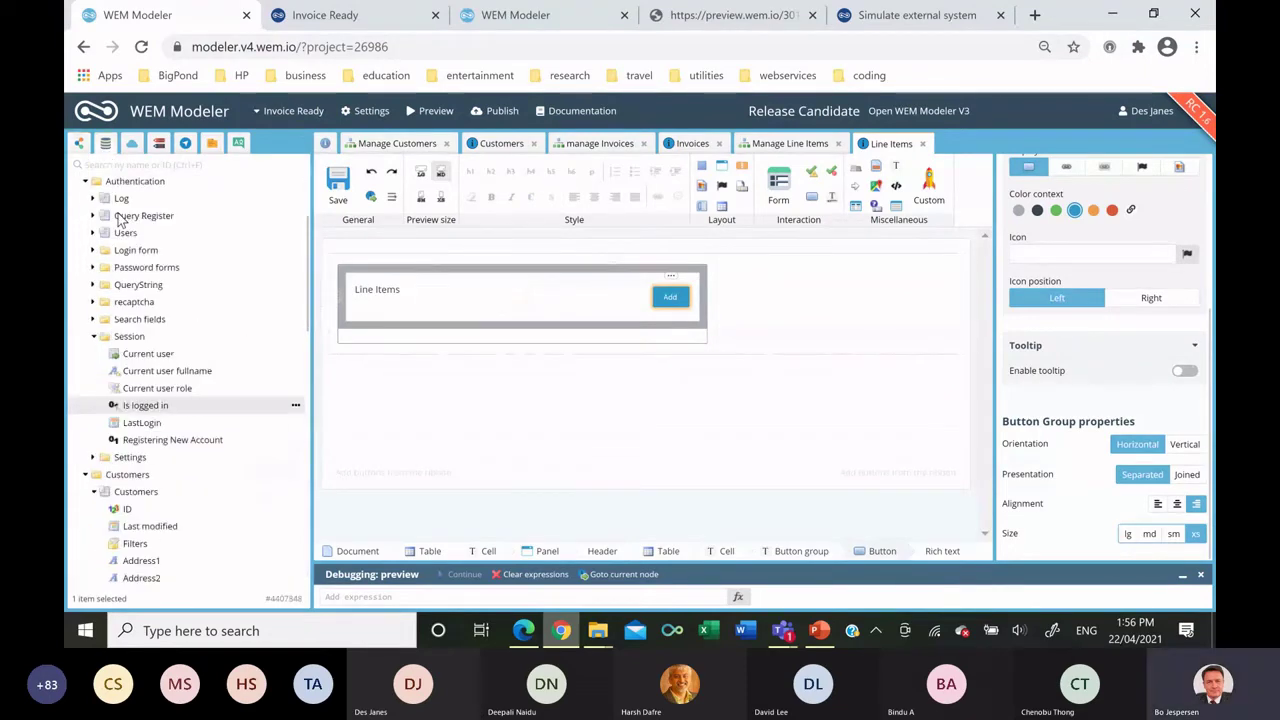
Create an Invoice Items datagrid with Customer Name, Invoice Number and Item Number columns.
{"action": "scroll", "coordinate": [140, 240], "scroll_direction": "up", "scroll_amount": 3}
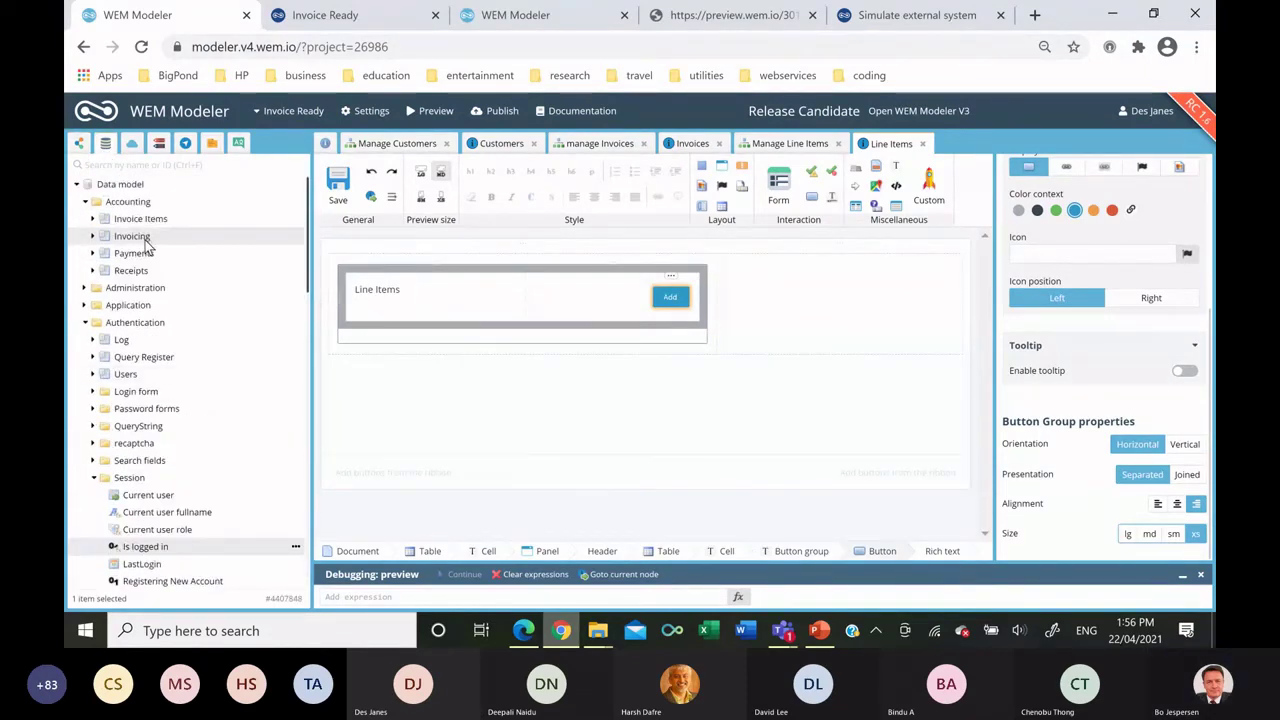
{"action": "left_click_drag", "start_coordinate": [138, 219], "coordinate": [404, 340]}
{"action": "left_click", "coordinate": [422, 347]}
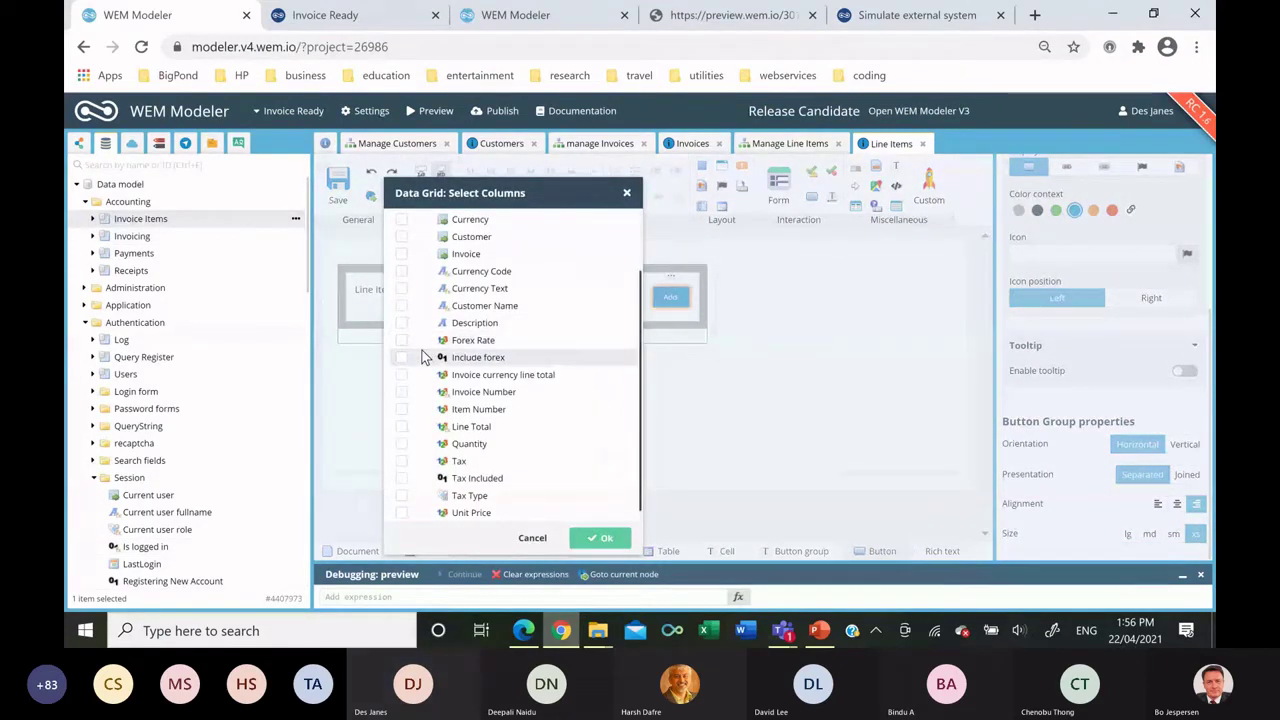
{"action": "left_click", "coordinate": [401, 305]}
{"action": "left_click", "coordinate": [401, 392]}
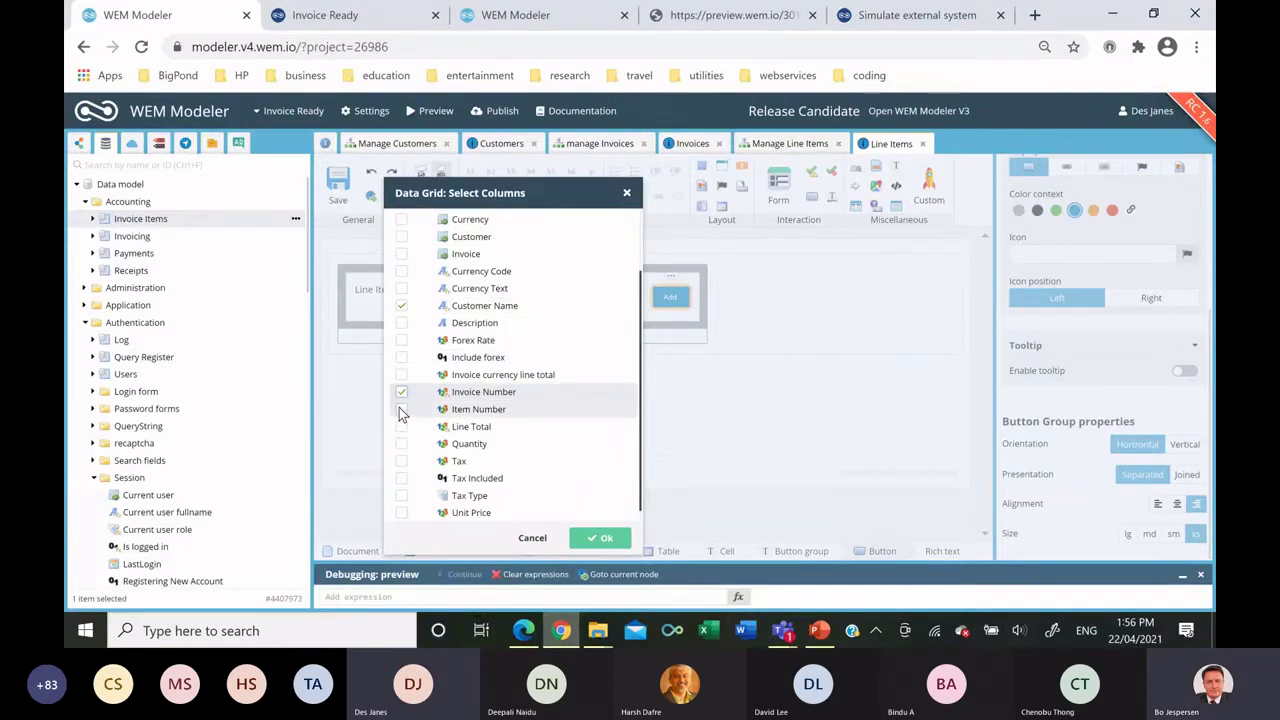
{"action": "left_click", "coordinate": [401, 410]}
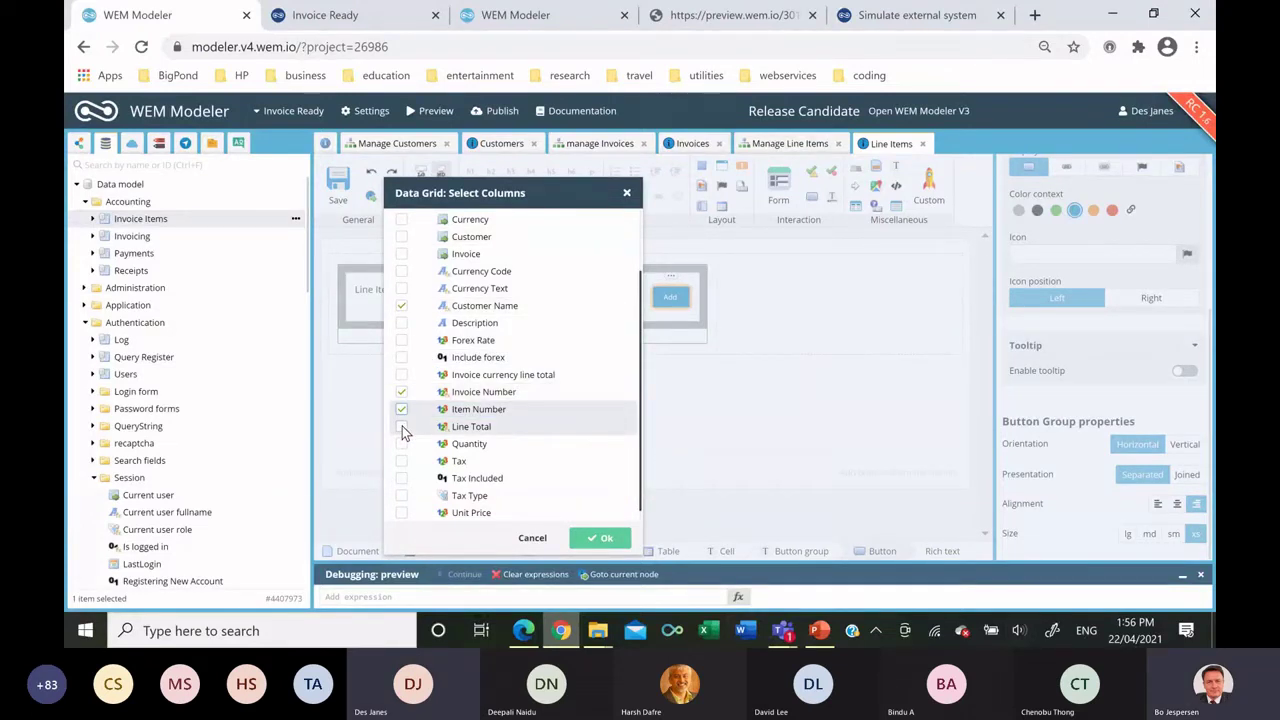
{"action": "left_click", "coordinate": [600, 538]}
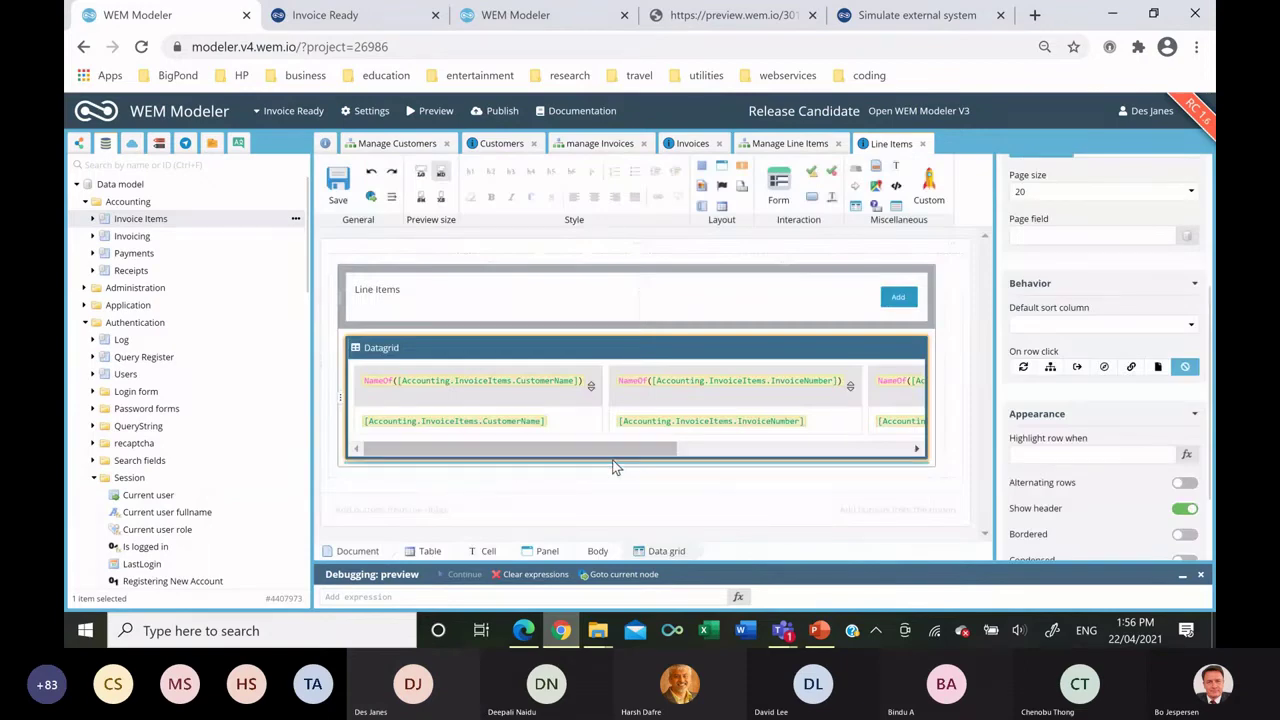
Add a new grid column holding a button that runs the Setup Selected line item flowchart.
{"action": "left_click_drag", "start_coordinate": [613, 452], "coordinate": [848, 452]}
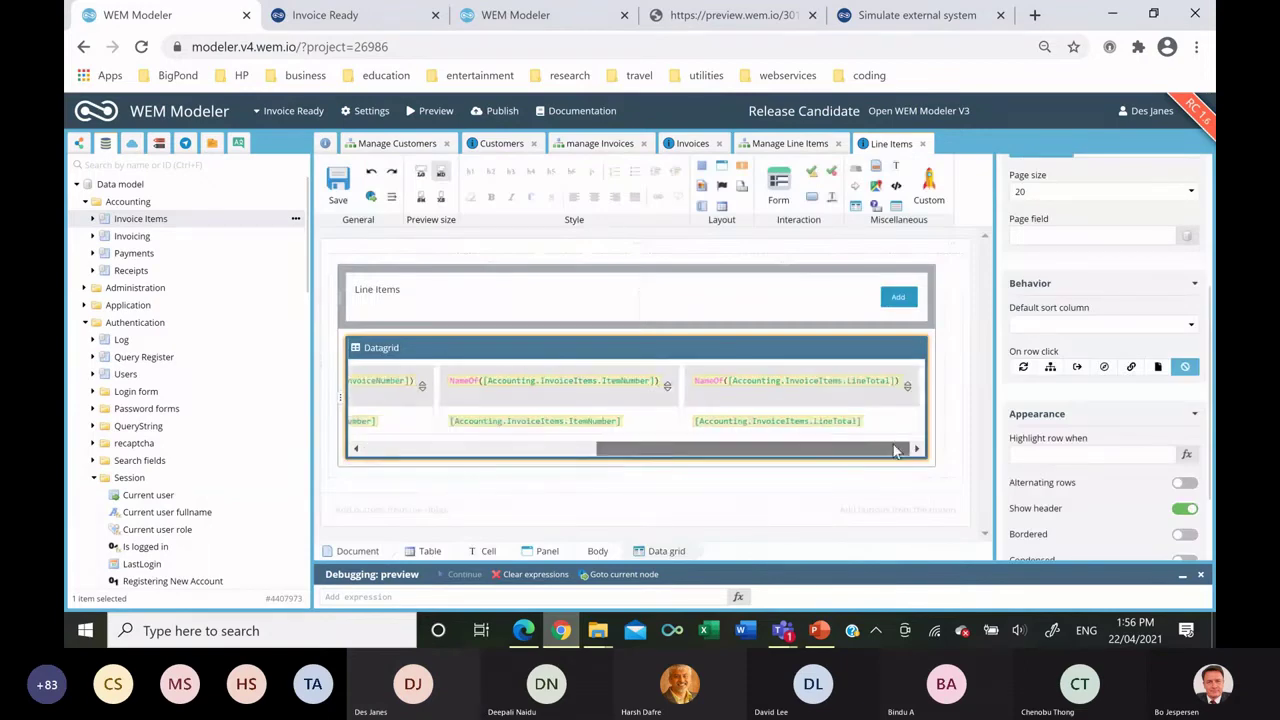
{"action": "left_click", "coordinate": [920, 370]}
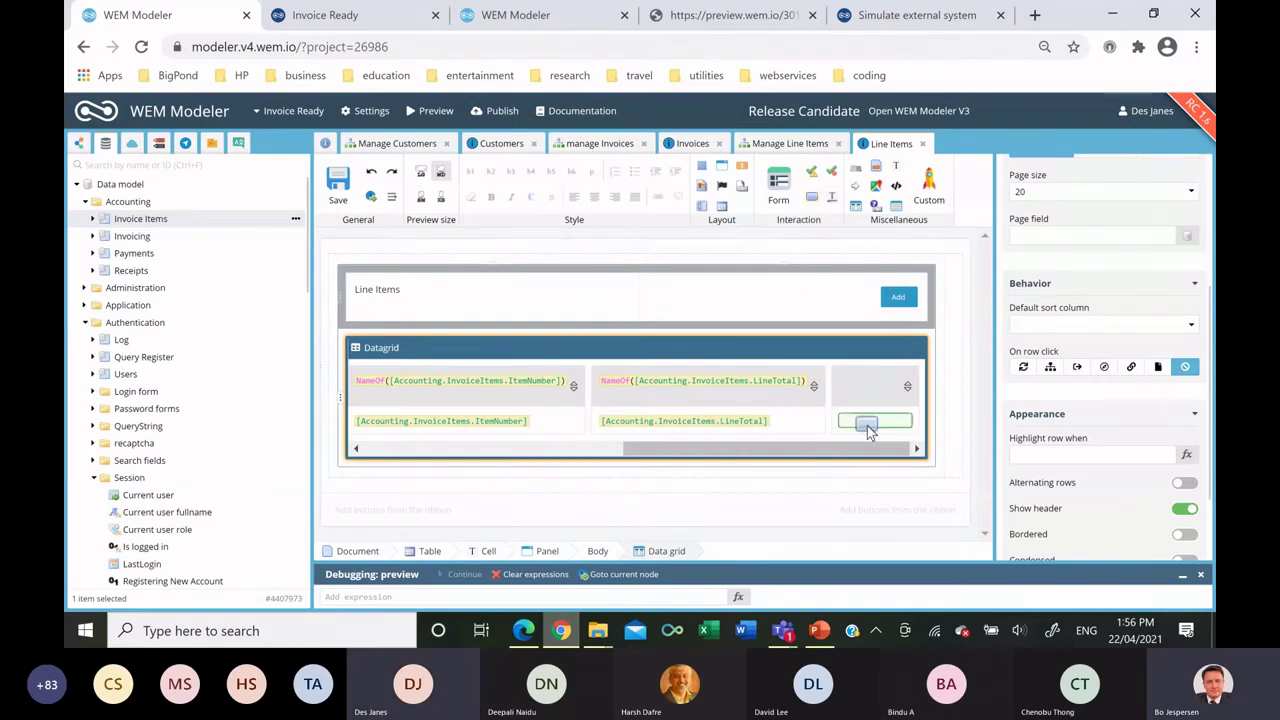
{"action": "left_click_drag", "start_coordinate": [870, 430], "coordinate": [872, 433]}
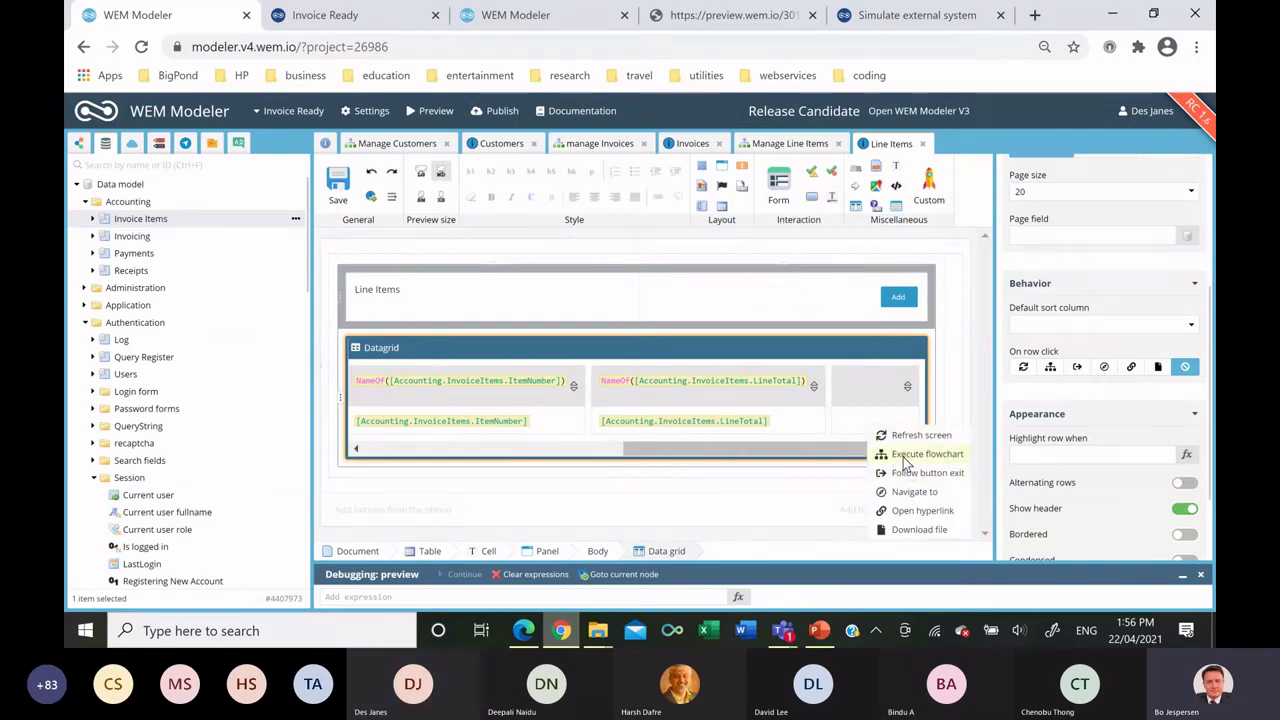
{"action": "left_click", "coordinate": [904, 458]}
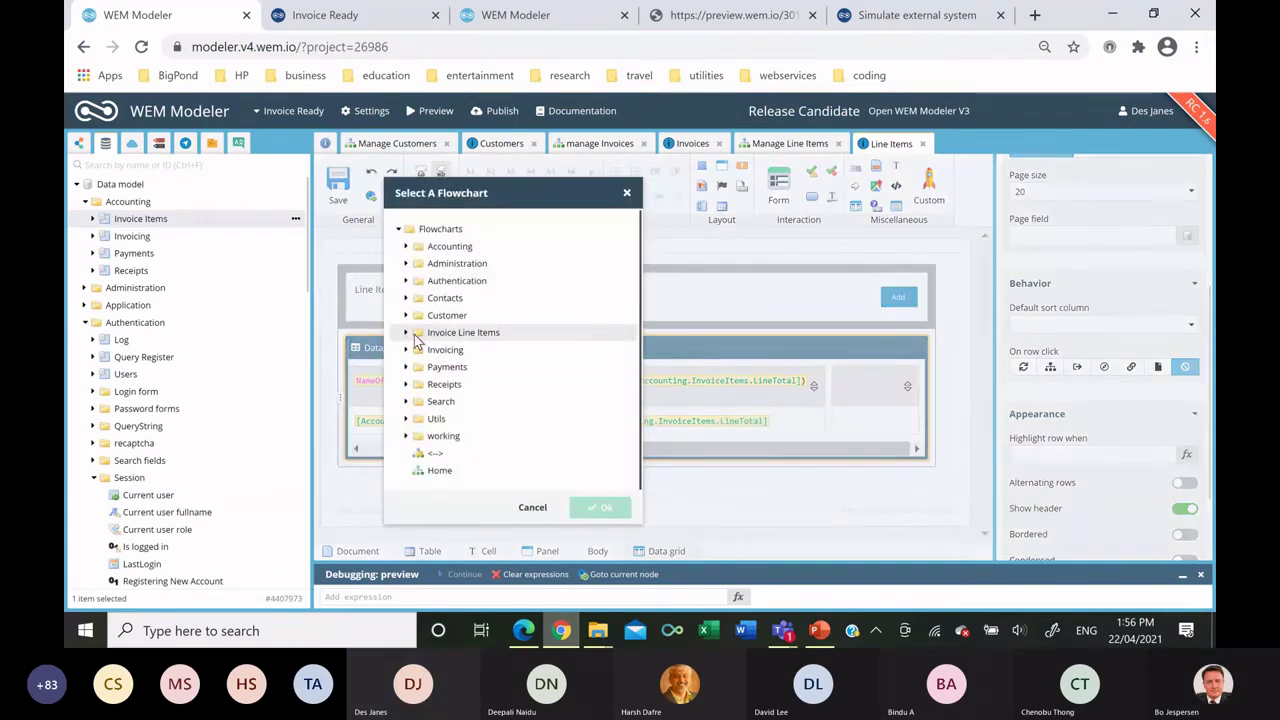
{"action": "left_click", "coordinate": [408, 334]}
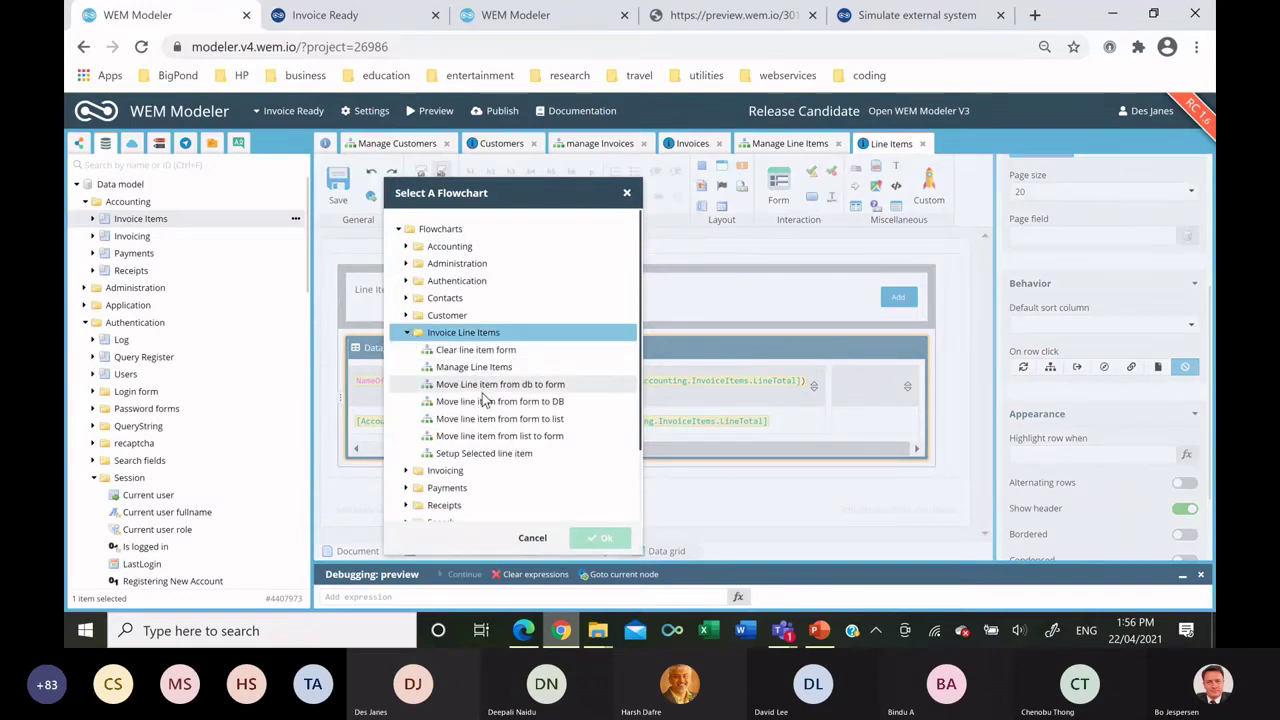
{"action": "left_click", "coordinate": [484, 453]}
{"action": "left_click", "coordinate": [600, 537]}
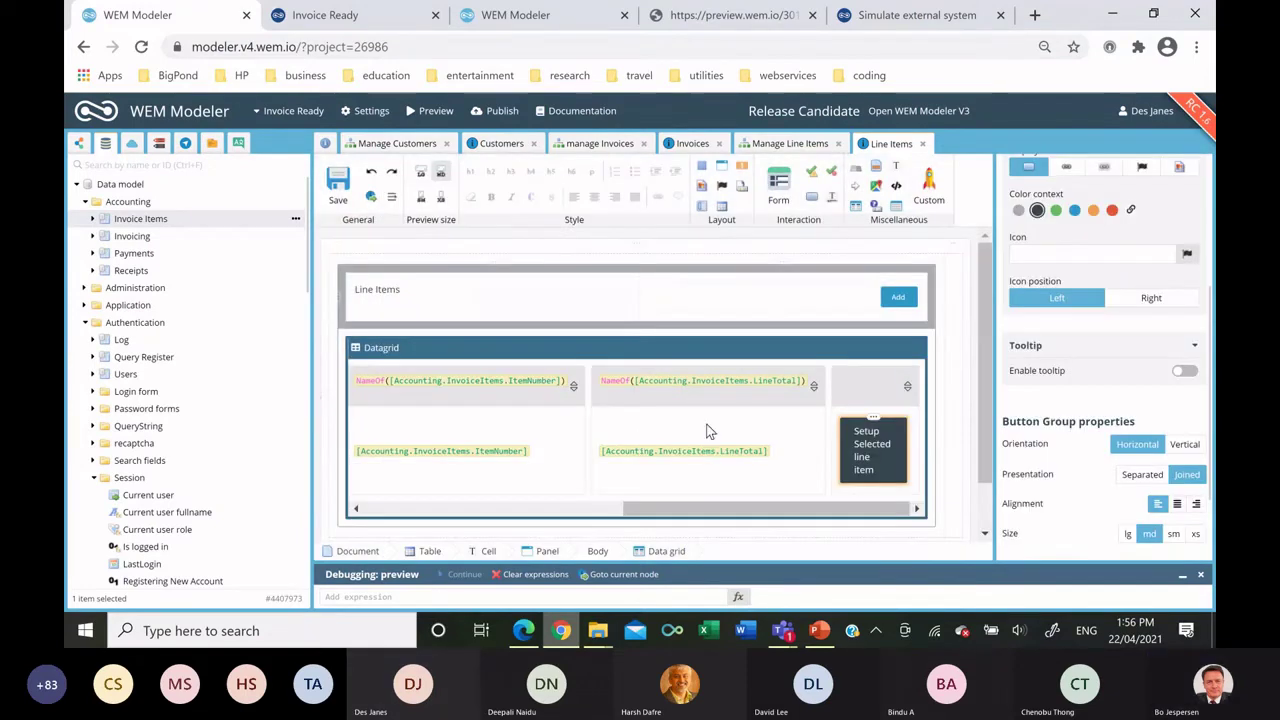
Label the grid button 'edit', align it right and set its size to xs.
{"action": "double_click", "coordinate": [858, 443]}
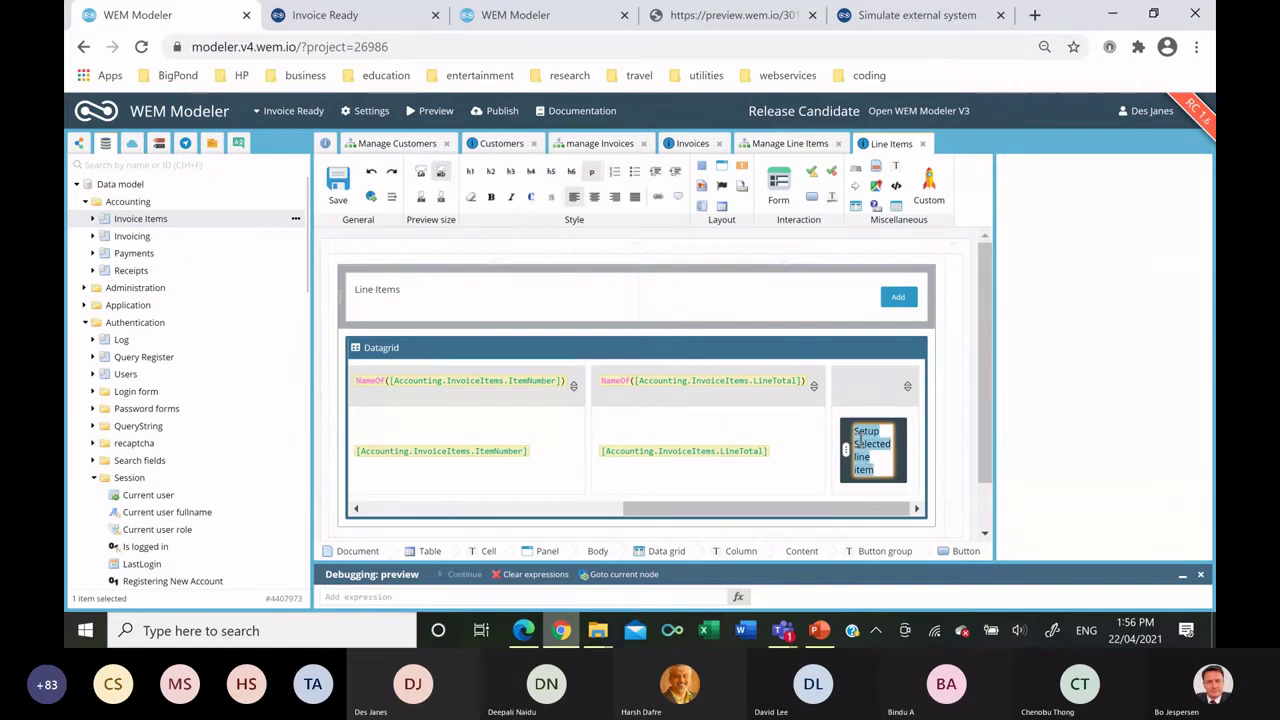
{"action": "type", "text": "edit"}
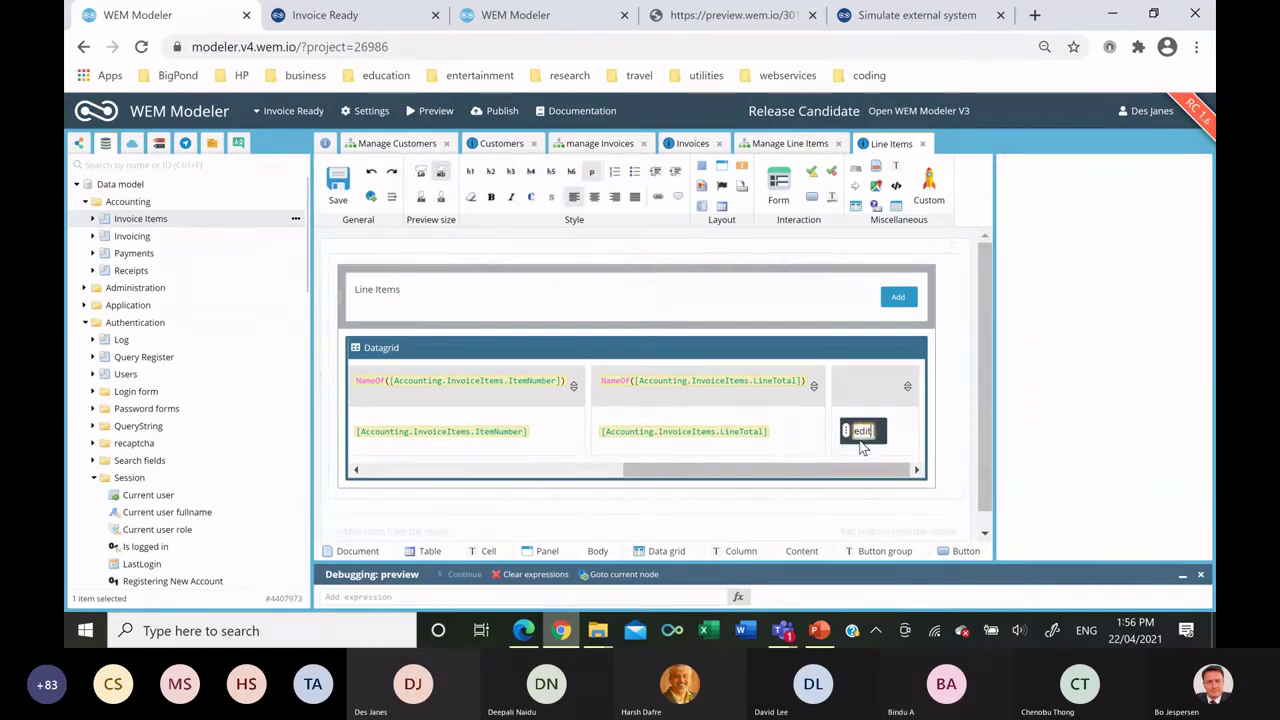
{"action": "left_click", "coordinate": [1120, 484]}
{"action": "scroll", "coordinate": [1120, 484], "scroll_direction": "down", "scroll_amount": 5}
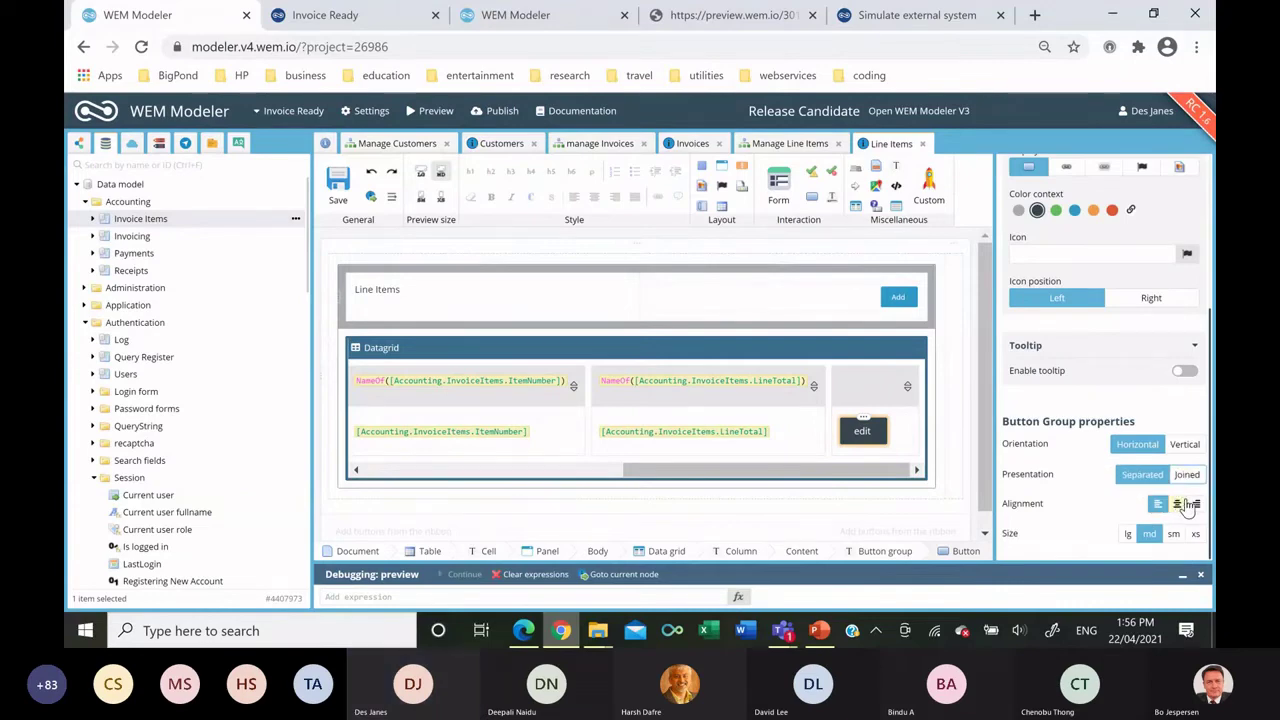
{"action": "left_click", "coordinate": [1197, 505]}
{"action": "left_click", "coordinate": [1195, 533]}
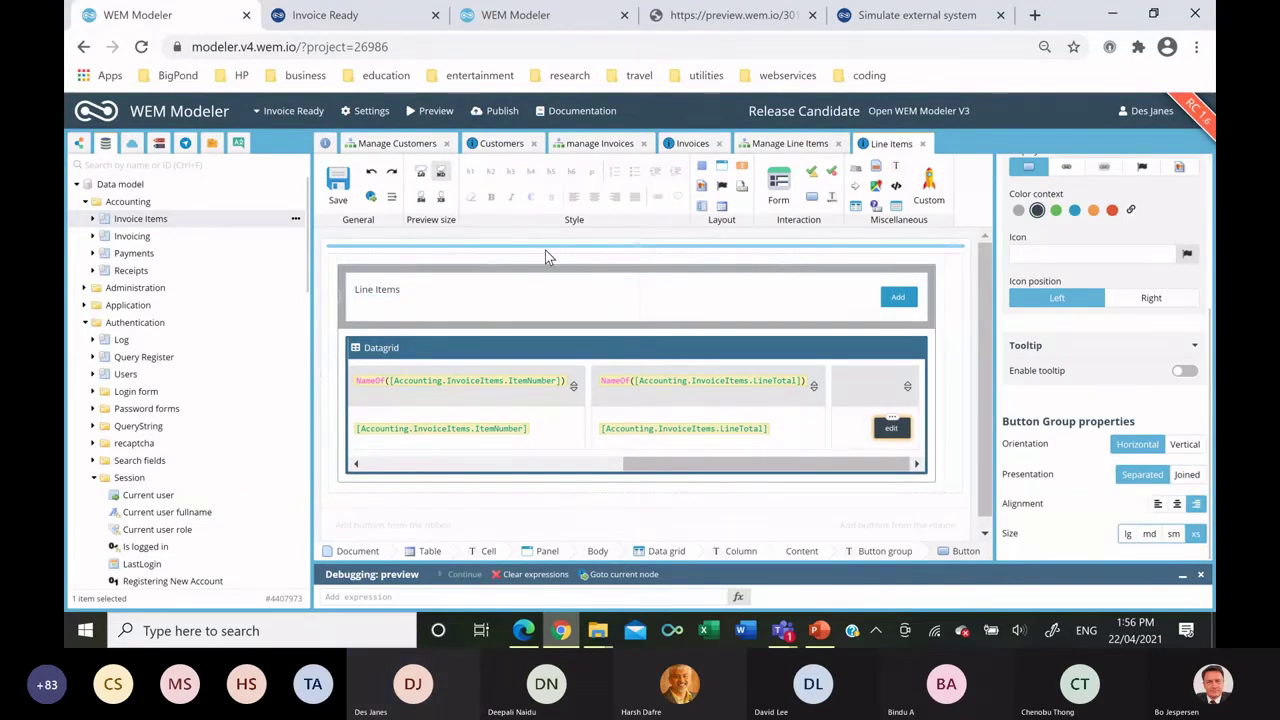
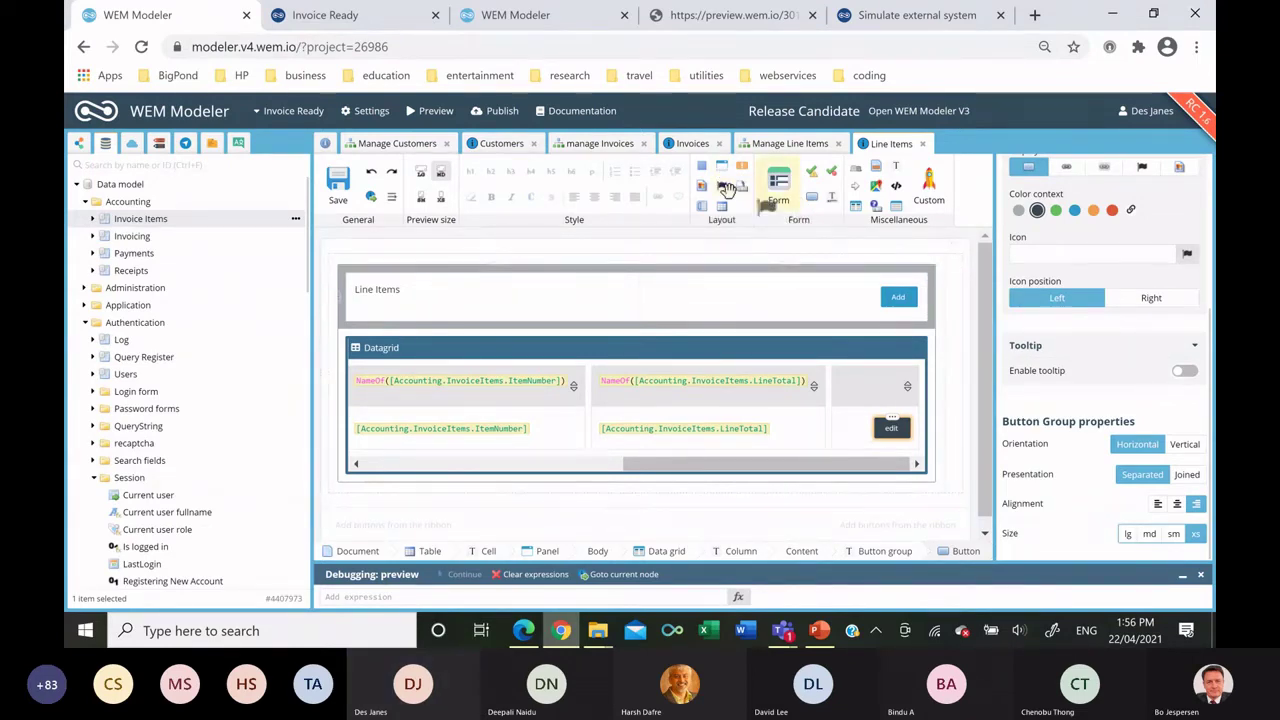
Add a dark-styled panel titled 'Line Item' beside the Line Items grid.
{"action": "left_click_drag", "start_coordinate": [718, 168], "coordinate": [958, 292]}
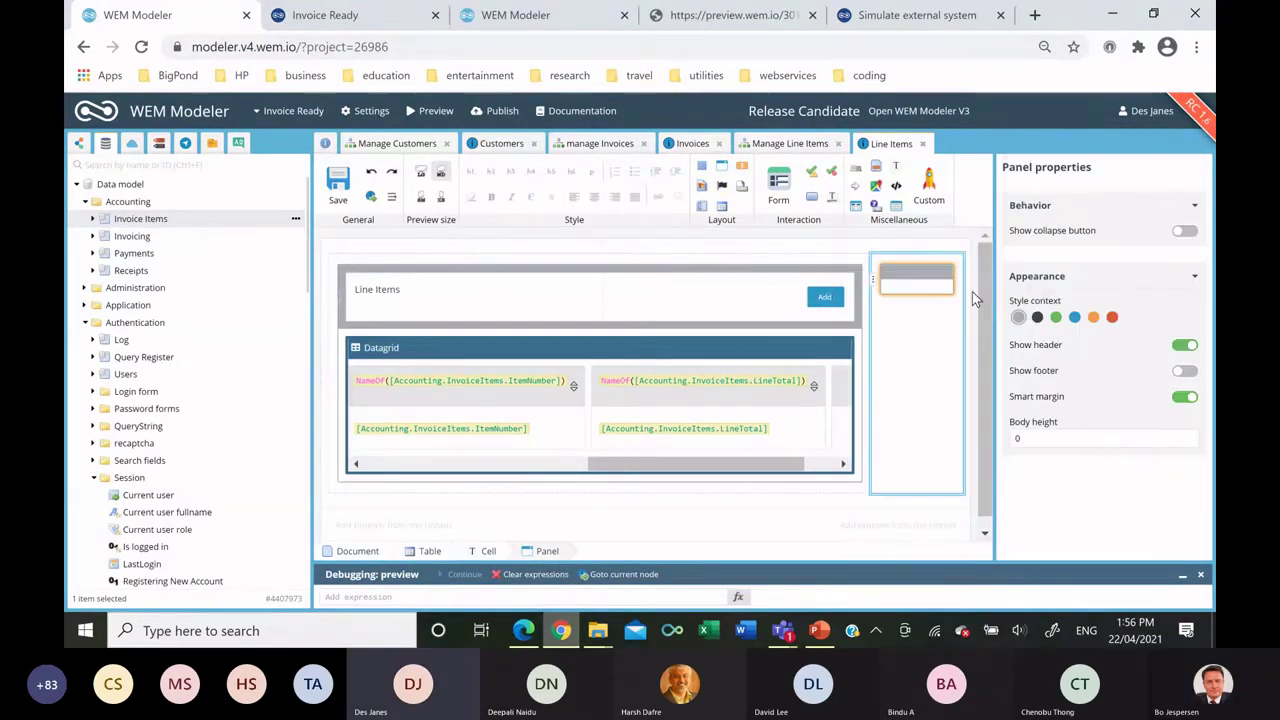
{"action": "left_click", "coordinate": [1037, 318]}
{"action": "left_click", "coordinate": [930, 279]}
{"action": "left_click", "coordinate": [930, 279]}
{"action": "type", "text": "Line Item"}
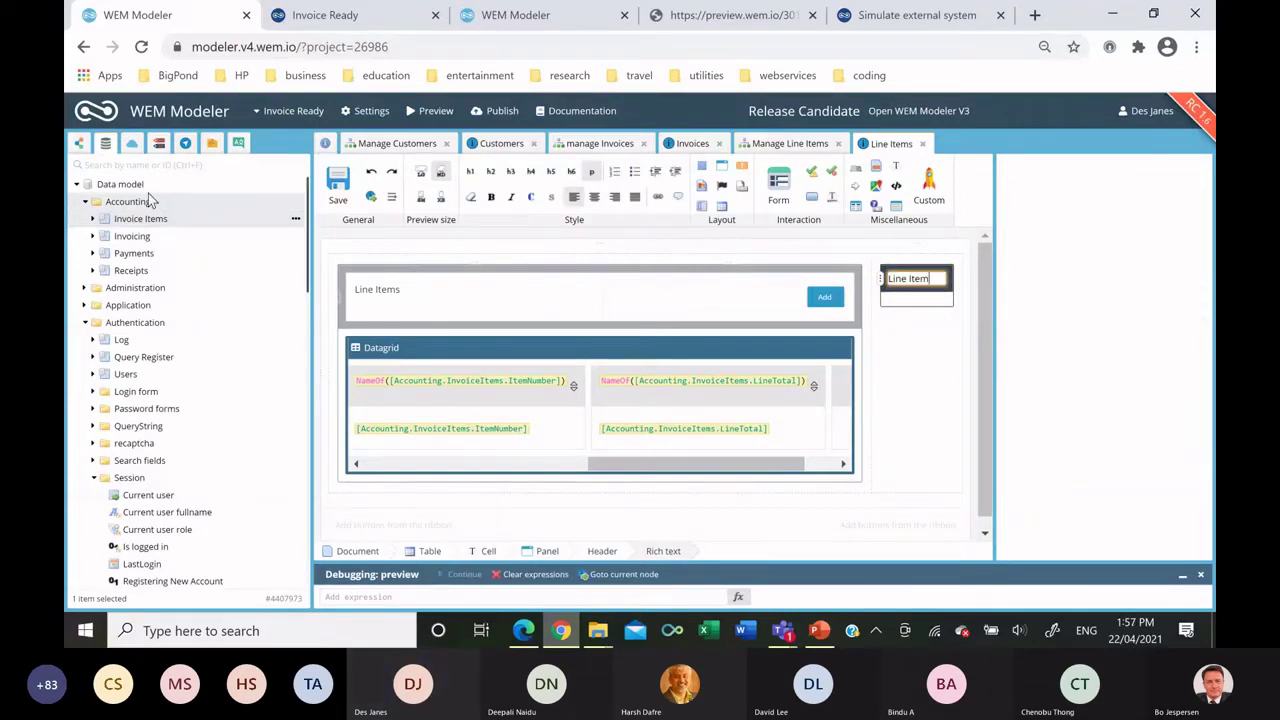
Fill the Line Item panel with a form created from all Invoice Item fields.
{"action": "scroll", "coordinate": [161, 240], "scroll_direction": "down", "scroll_amount": 10}
{"action": "scroll", "coordinate": [208, 293], "scroll_direction": "down", "scroll_amount": 5}
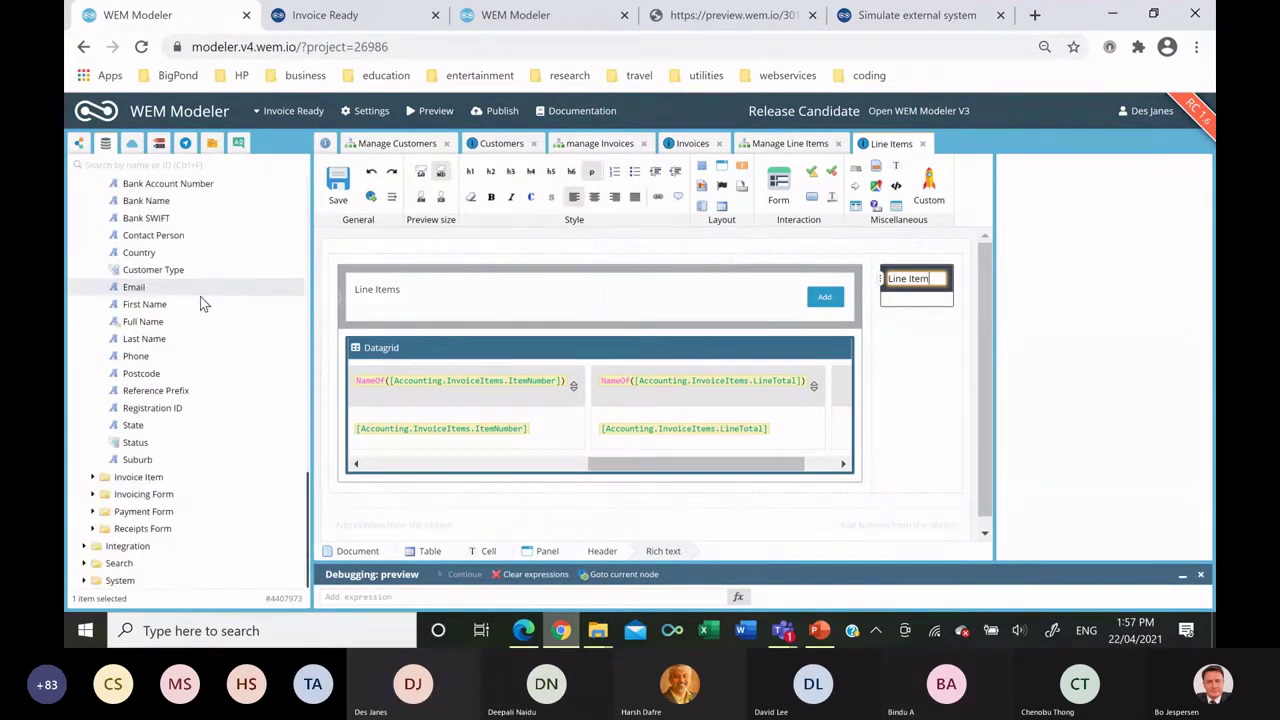
{"action": "left_click_drag", "start_coordinate": [167, 480], "coordinate": [909, 300]}
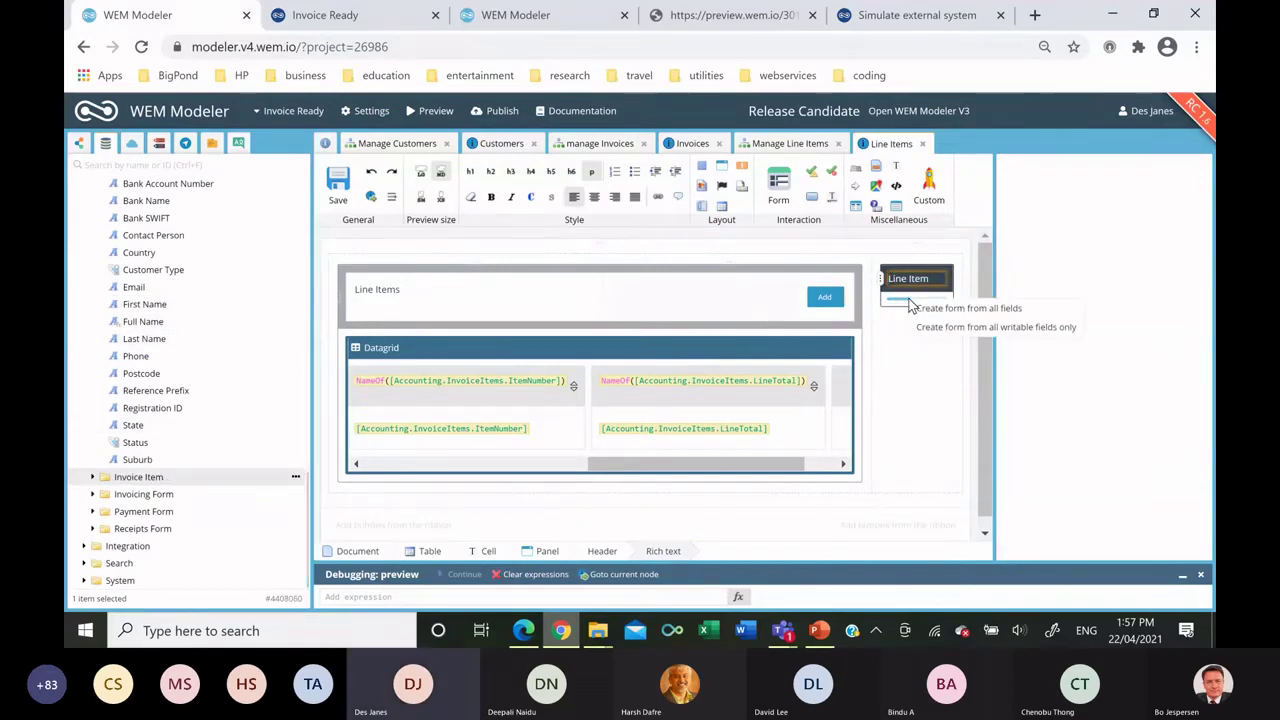
{"action": "left_click", "coordinate": [937, 311]}
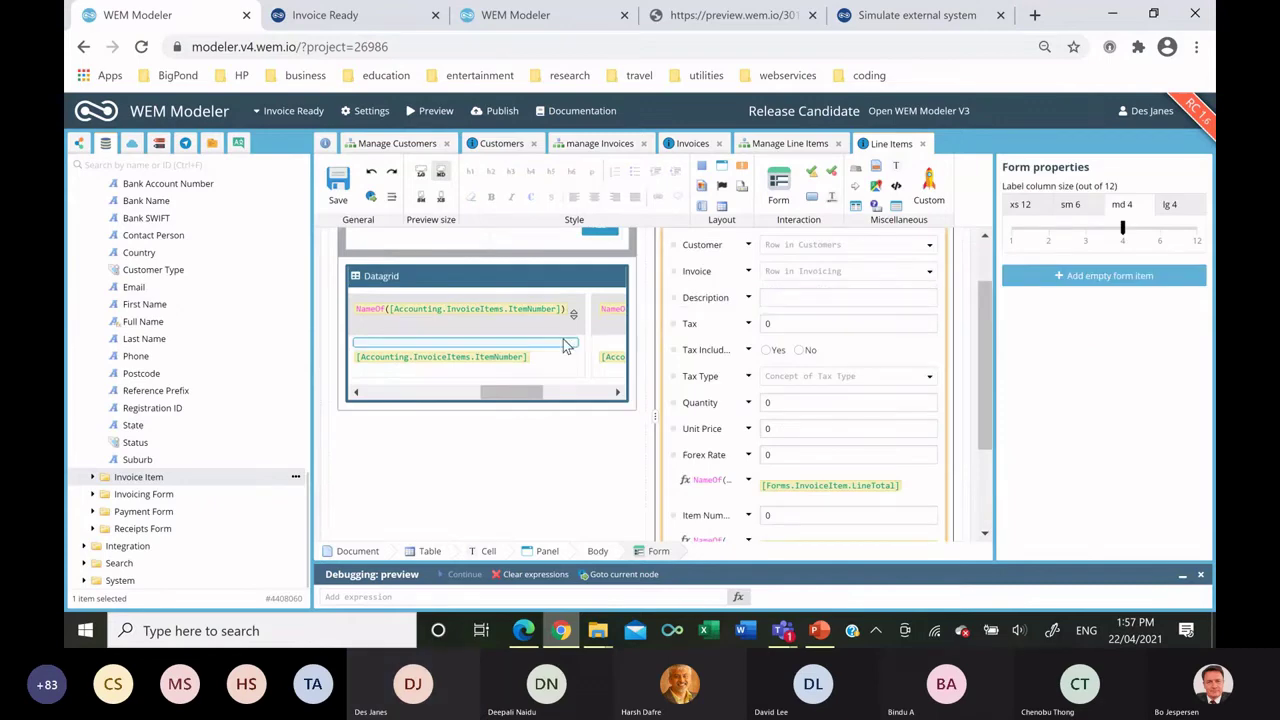
Make the Customer dropdown show FullName, with empty-value label 'Select Customer'.
{"action": "scroll", "coordinate": [700, 320], "scroll_direction": "up", "scroll_amount": 1}
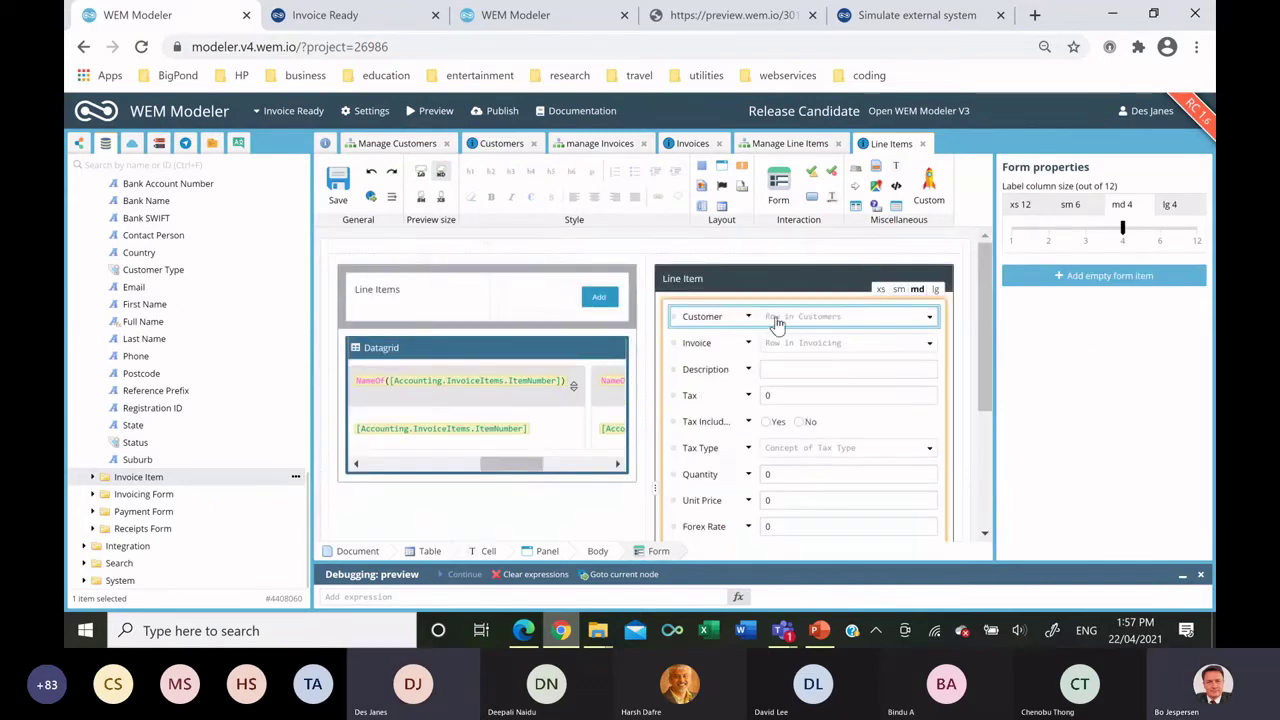
{"action": "left_click", "coordinate": [748, 318]}
{"action": "scroll", "coordinate": [1146, 376], "scroll_direction": "down", "scroll_amount": 5}
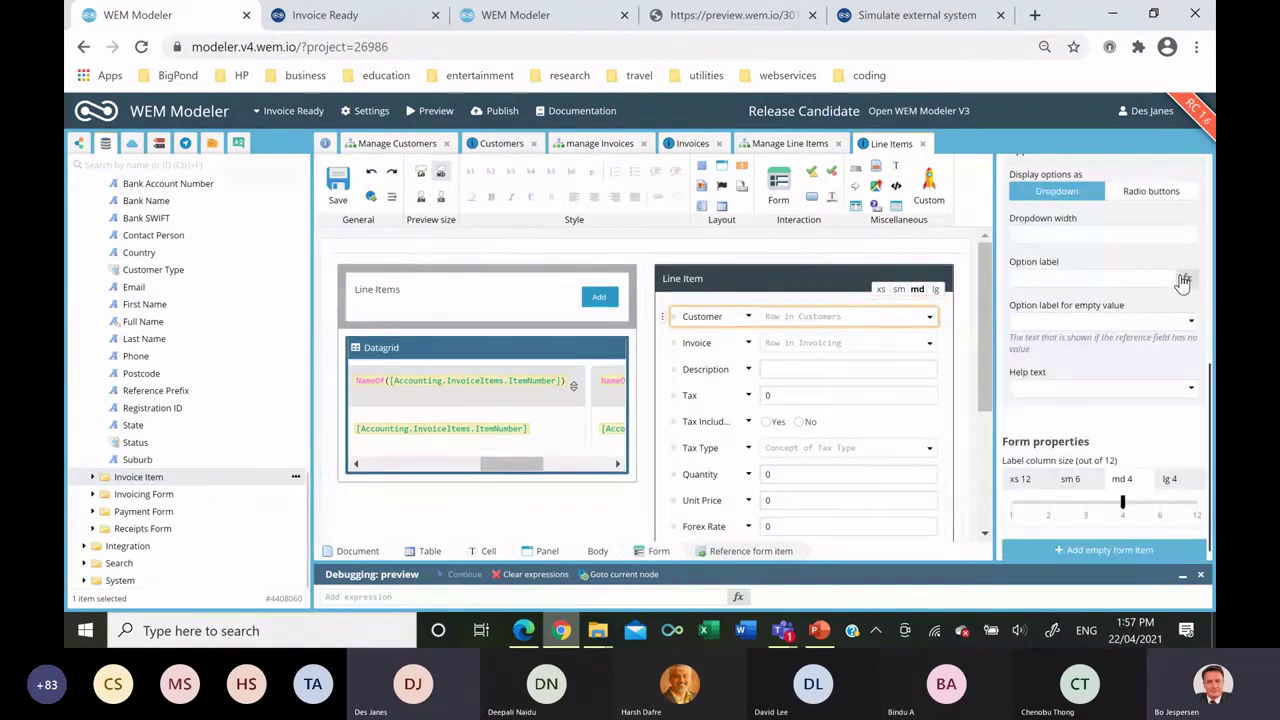
{"action": "scroll", "coordinate": [115, 325], "scroll_direction": "up", "scroll_amount": 3}
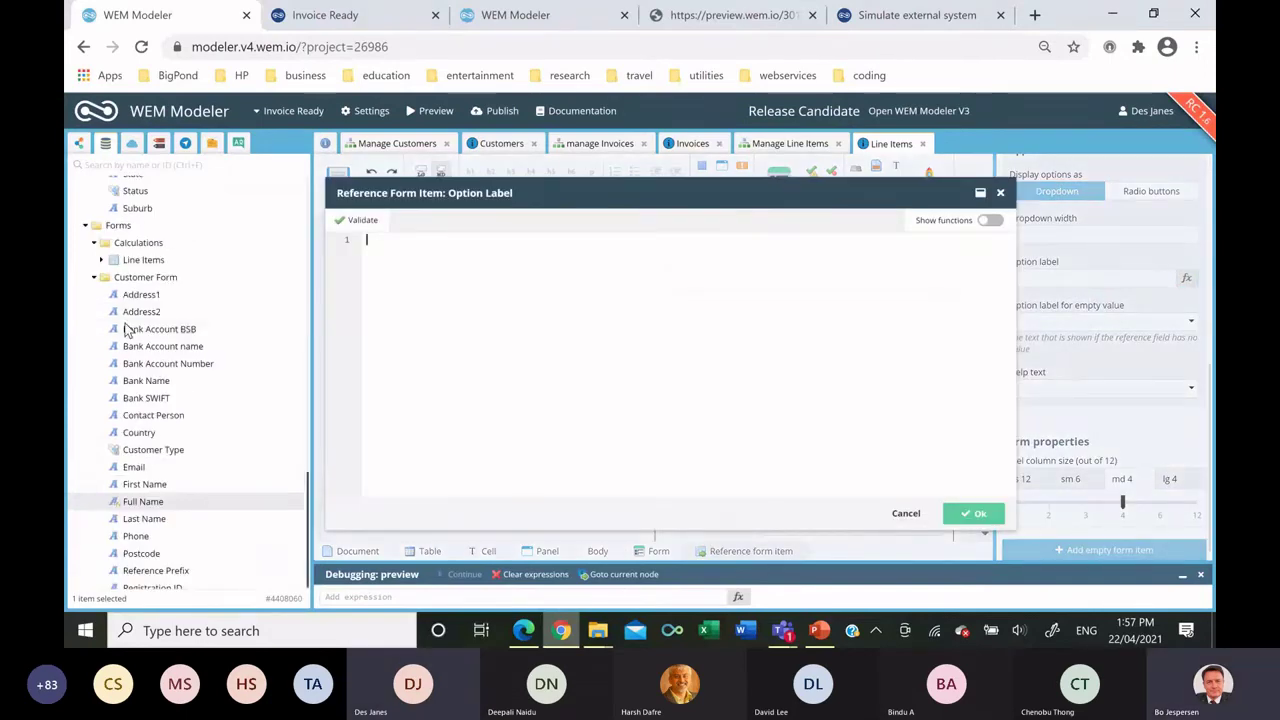
{"action": "left_click", "coordinate": [95, 277]}
{"action": "scroll", "coordinate": [97, 280], "scroll_direction": "up", "scroll_amount": 3}
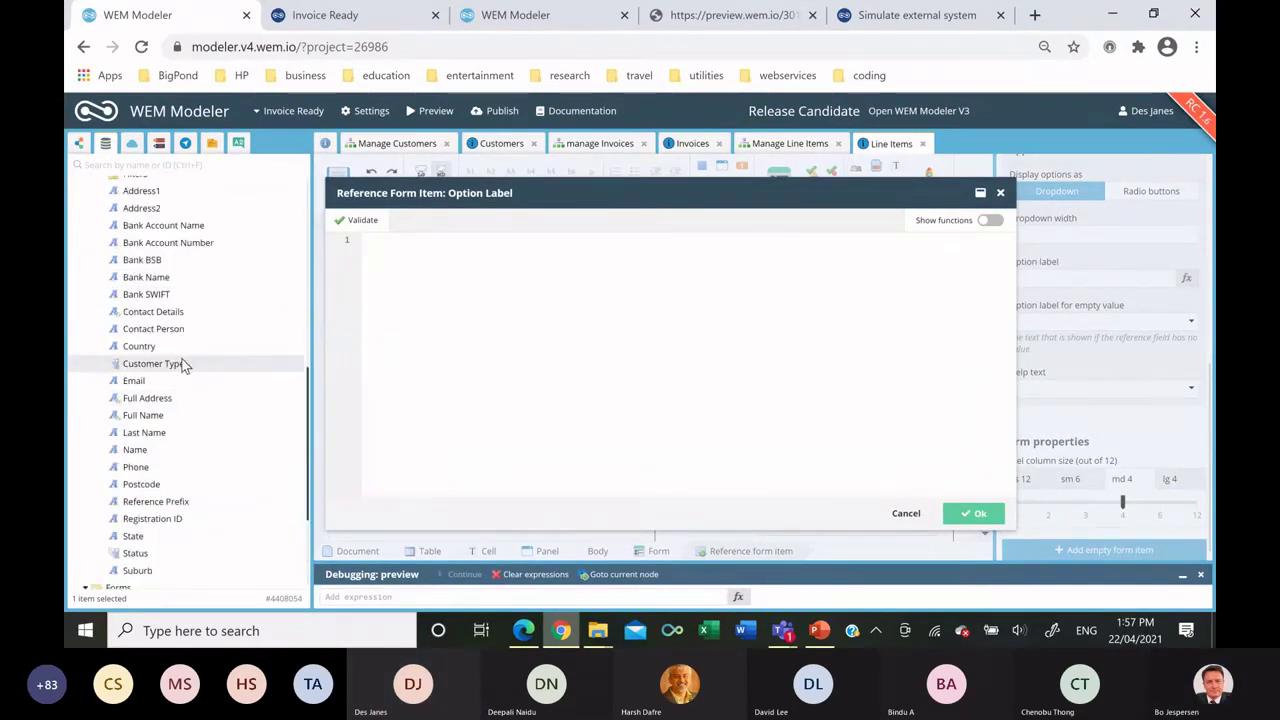
{"action": "left_click_drag", "start_coordinate": [533, 382], "coordinate": [564, 376]}
{"action": "left_click", "coordinate": [972, 513]}
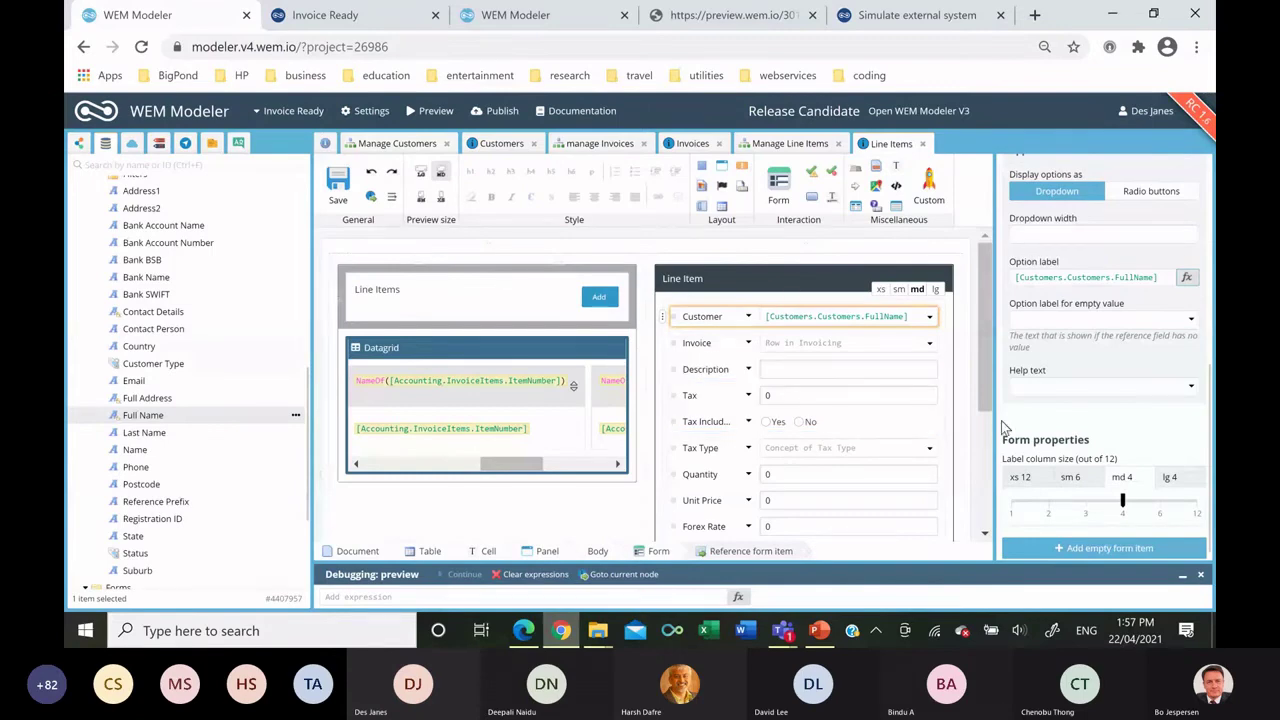
{"action": "left_click", "coordinate": [1049, 319]}
{"action": "type", "text": "Select Customer"}
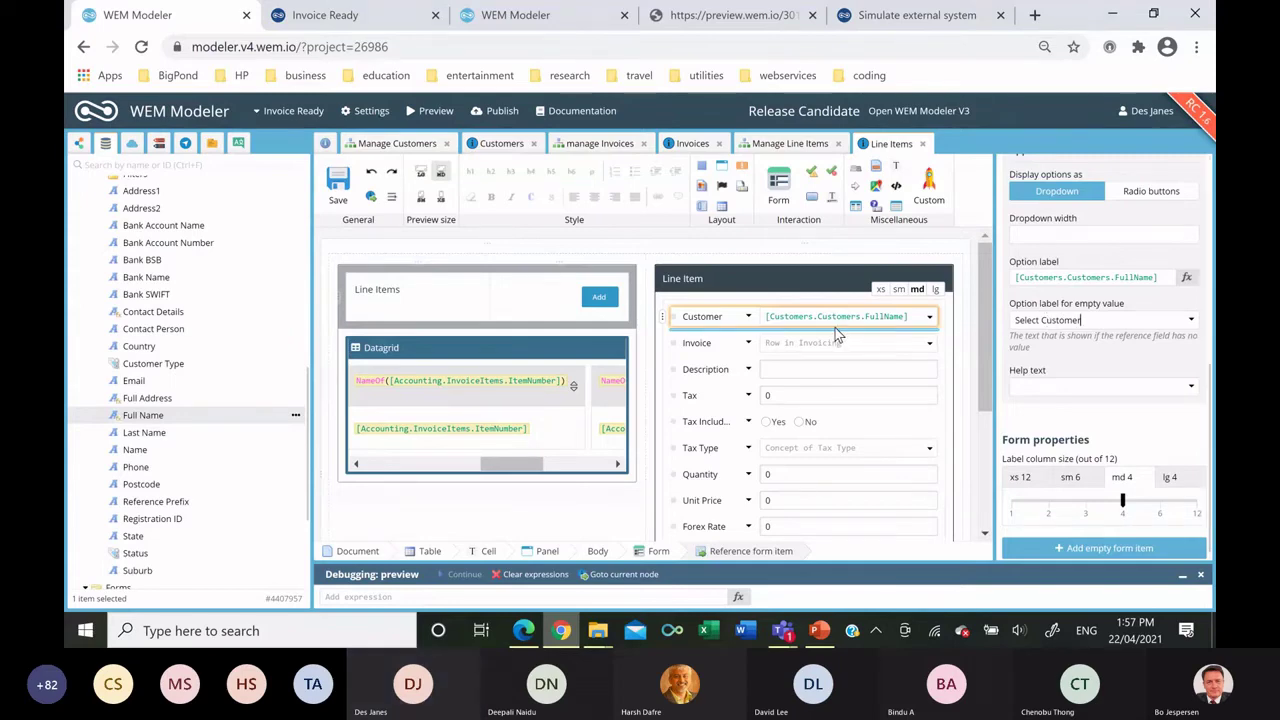
Make the Invoice dropdown show InvoiceNumber, with empty-value label 'Select Invoice'.
{"action": "left_click", "coordinate": [840, 345]}
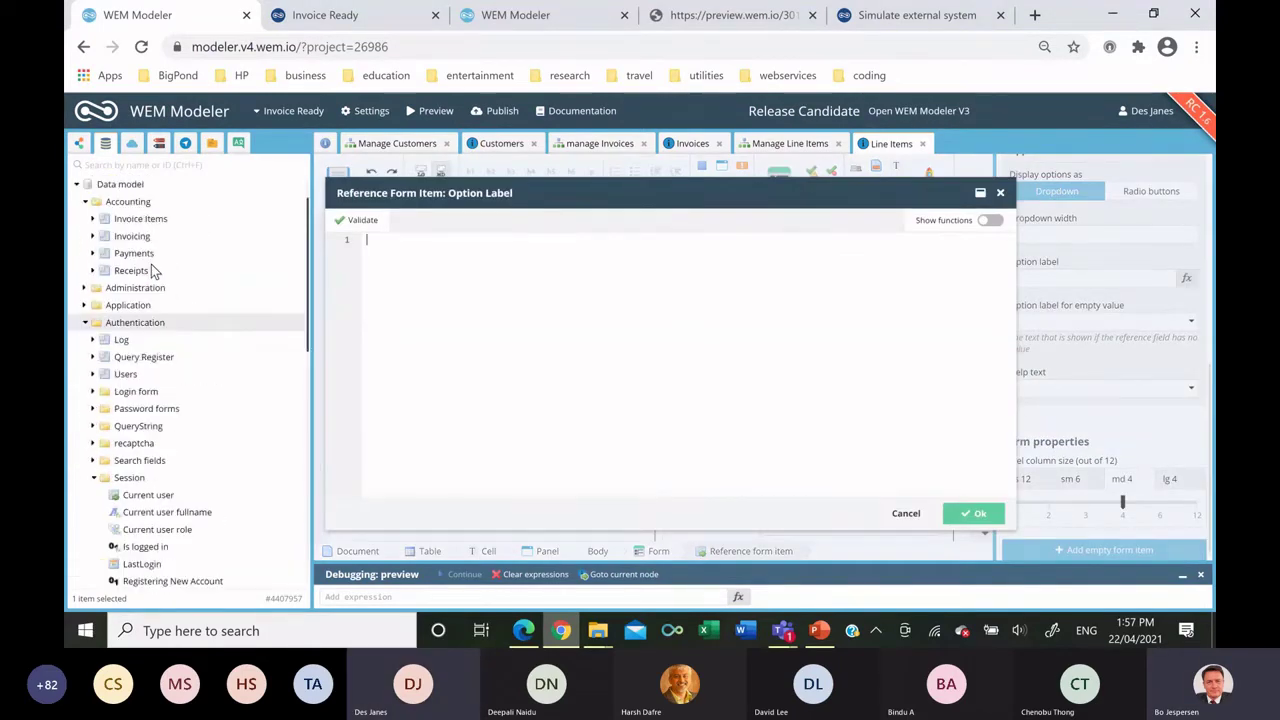
{"action": "left_click", "coordinate": [92, 236]}
{"action": "scroll", "coordinate": [170, 330], "scroll_direction": "down", "scroll_amount": 3}
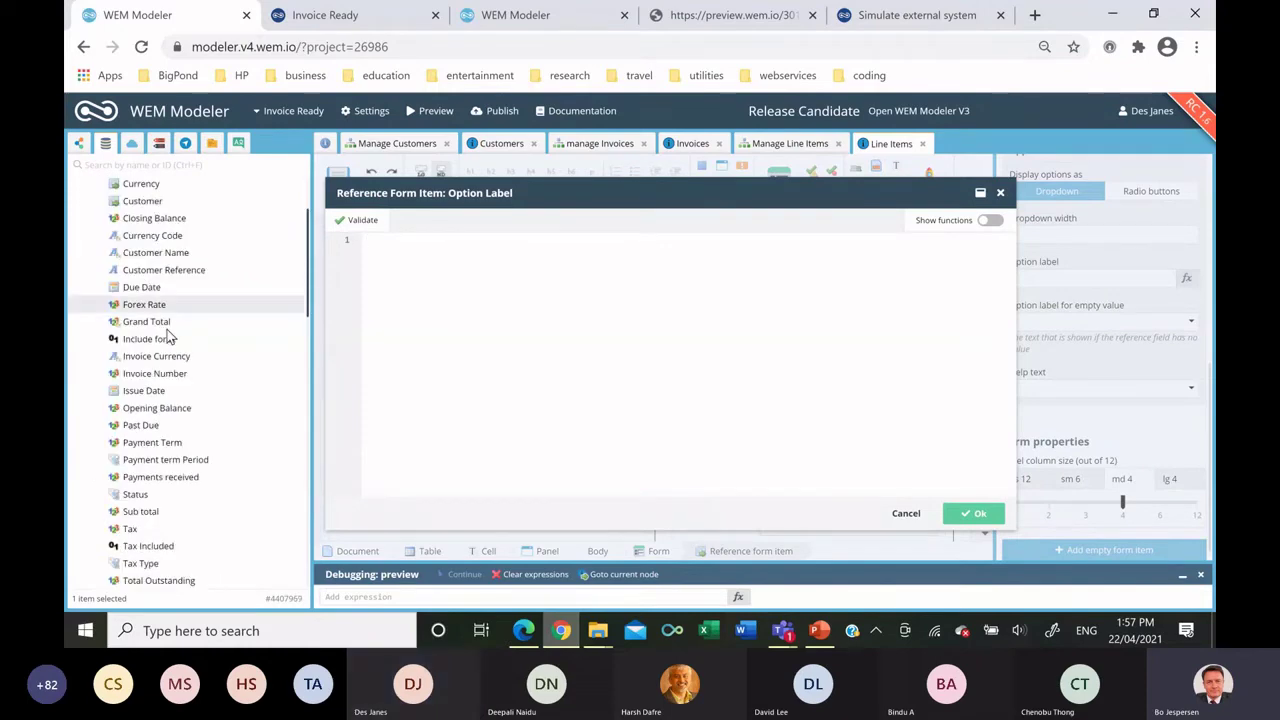
{"action": "left_click_drag", "start_coordinate": [155, 373], "coordinate": [602, 367]}
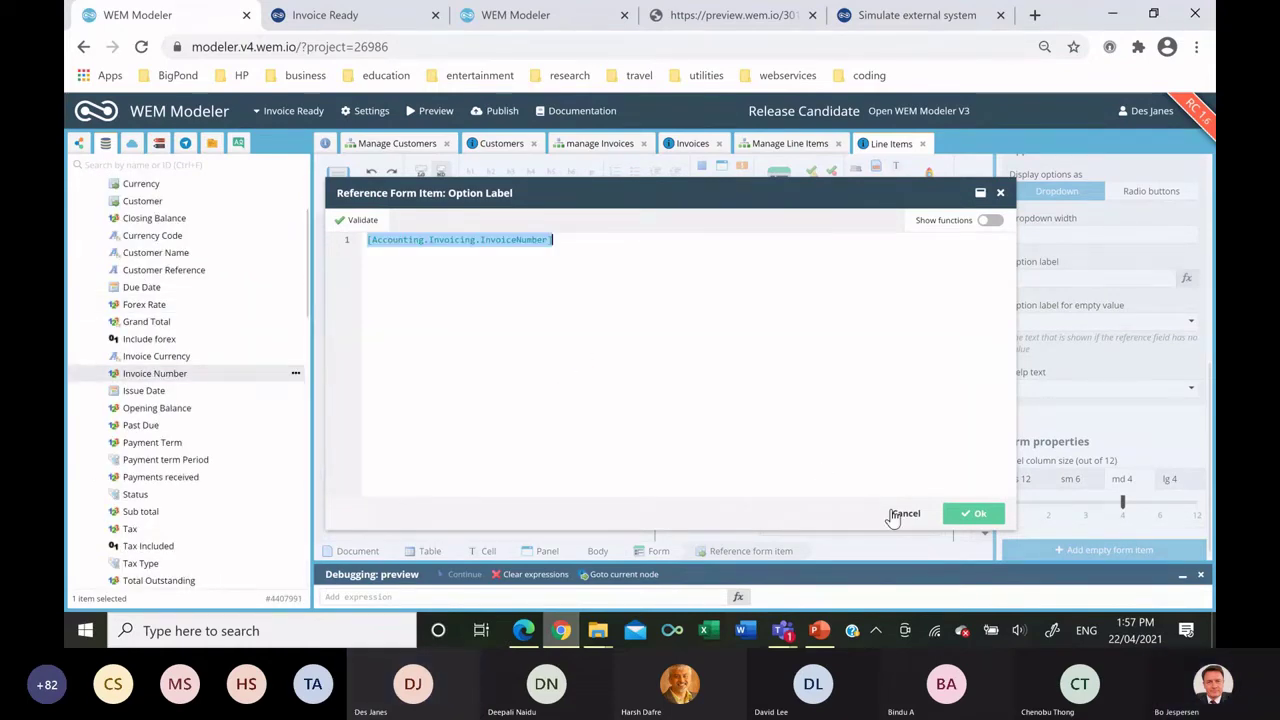
{"action": "left_click", "coordinate": [959, 516]}
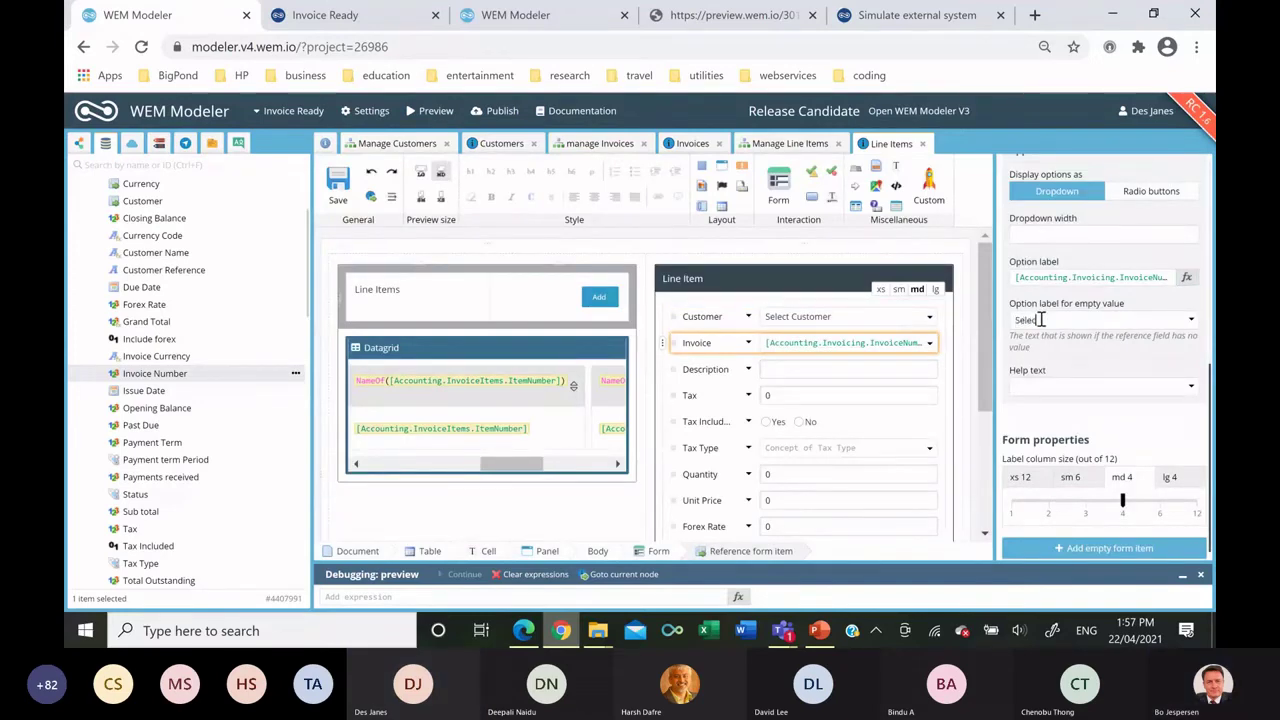
{"action": "left_click", "coordinate": [1041, 319]}
{"action": "type", "text": "Select Invoice"}
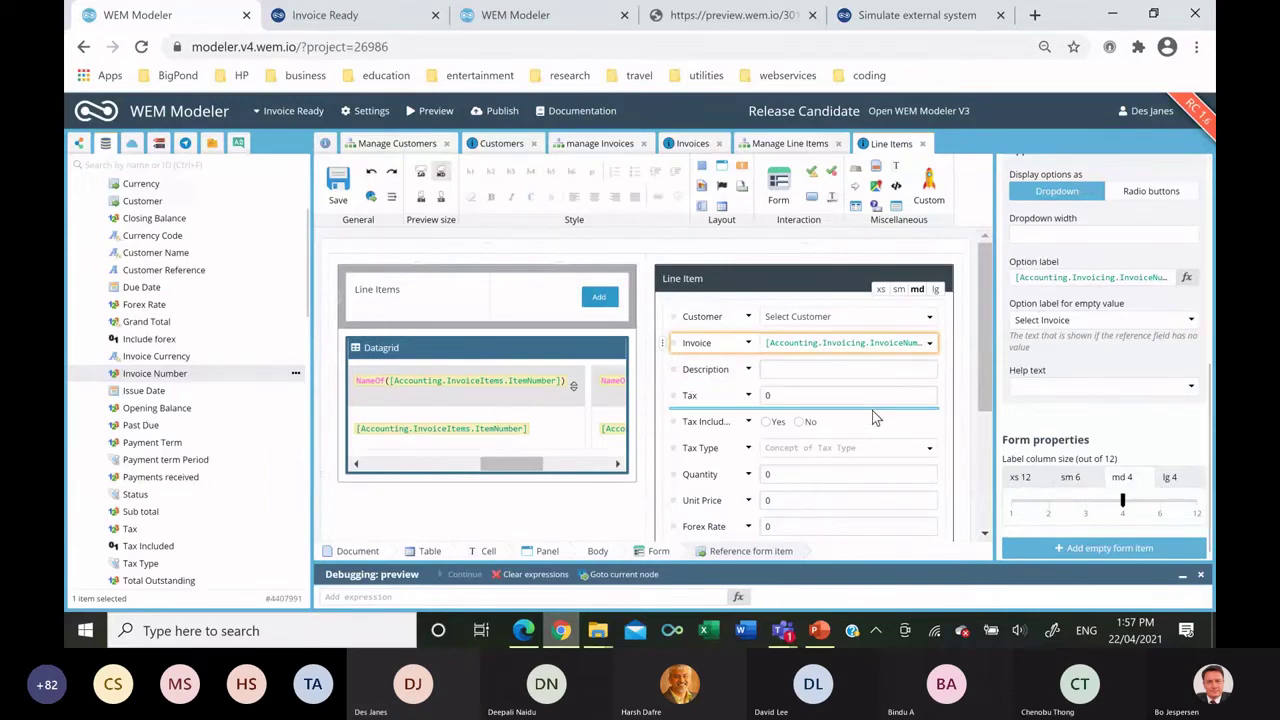
{"action": "left_click", "coordinate": [866, 419]}
Make the Tax field visible only when Forms.InvoiceItem.TaxIncluded is true.
{"action": "scroll", "coordinate": [1067, 403], "scroll_direction": "up", "scroll_amount": 3}
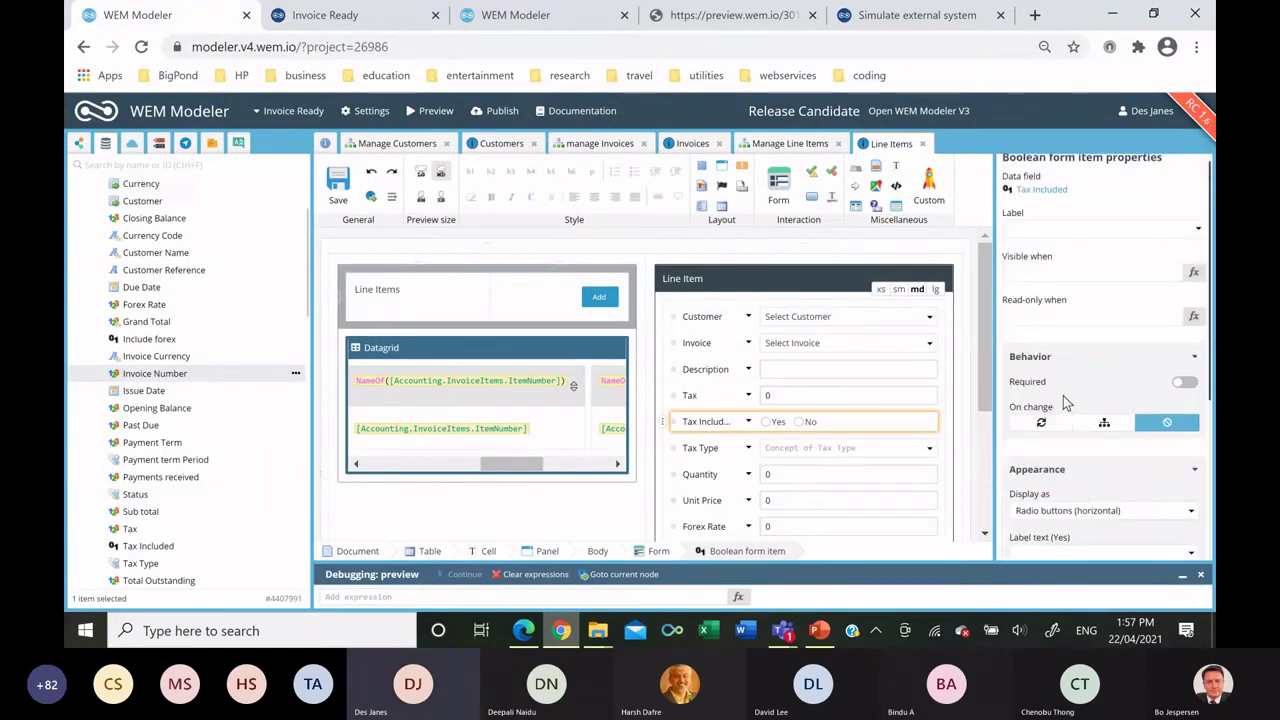
{"action": "left_click", "coordinate": [700, 395]}
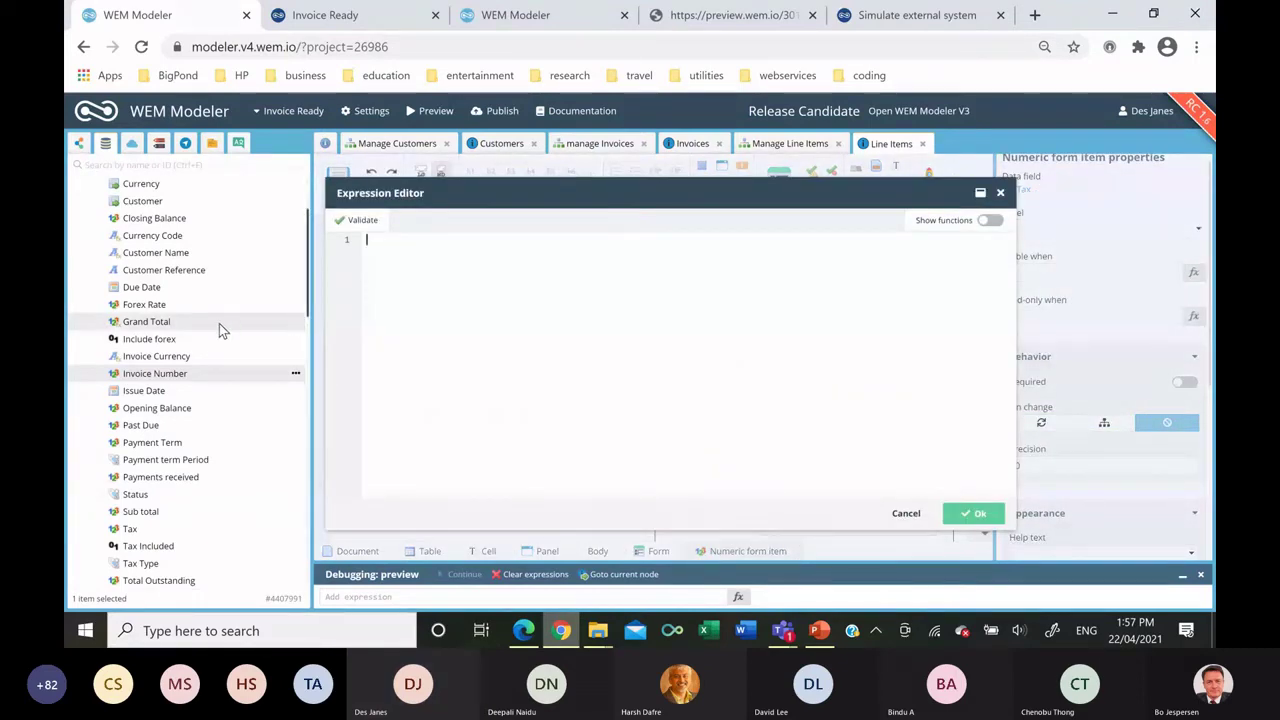
{"action": "scroll", "coordinate": [215, 340], "scroll_direction": "down", "scroll_amount": 10}
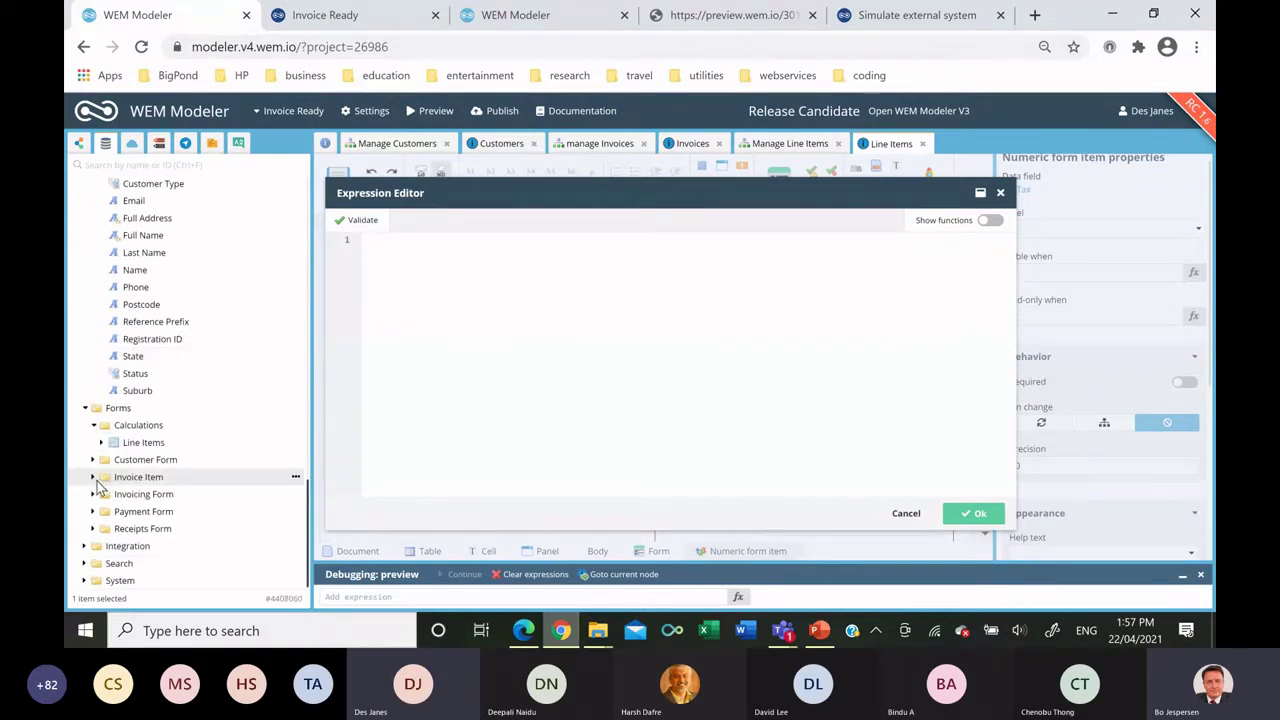
{"action": "left_click", "coordinate": [93, 478]}
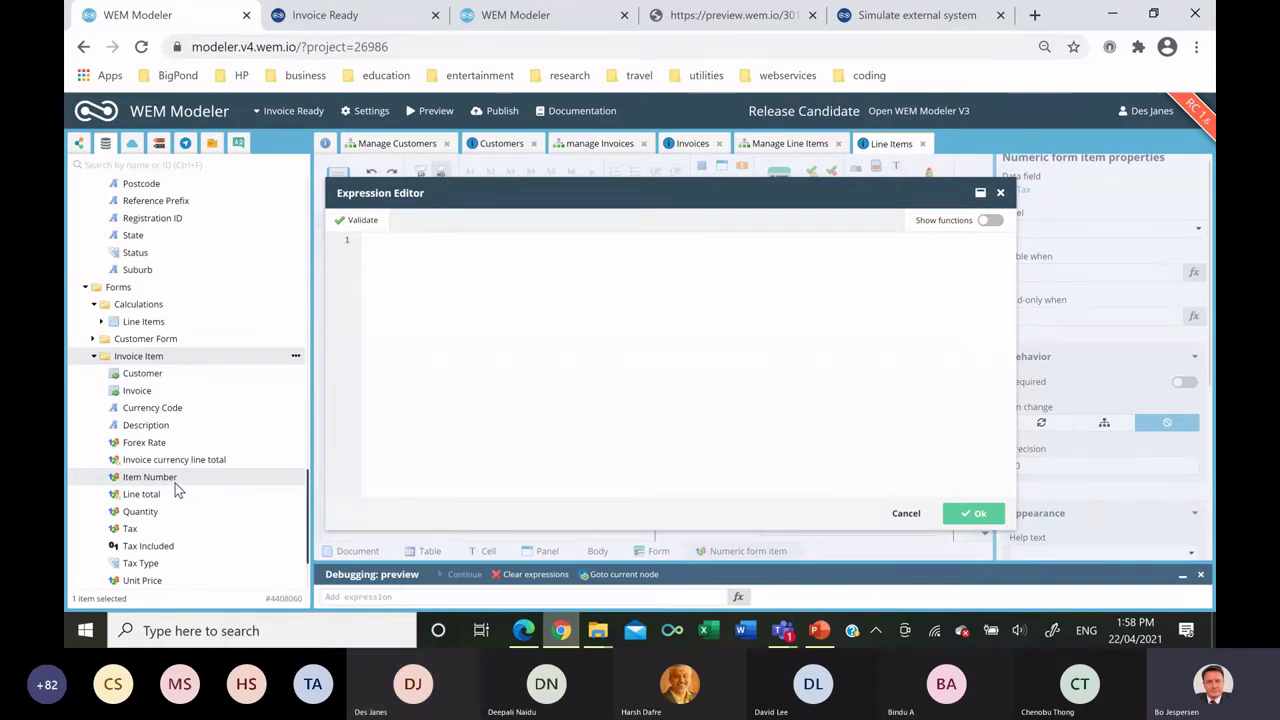
{"action": "left_click_drag", "start_coordinate": [160, 543], "coordinate": [618, 450]}
{"action": "left_click", "coordinate": [973, 514]}
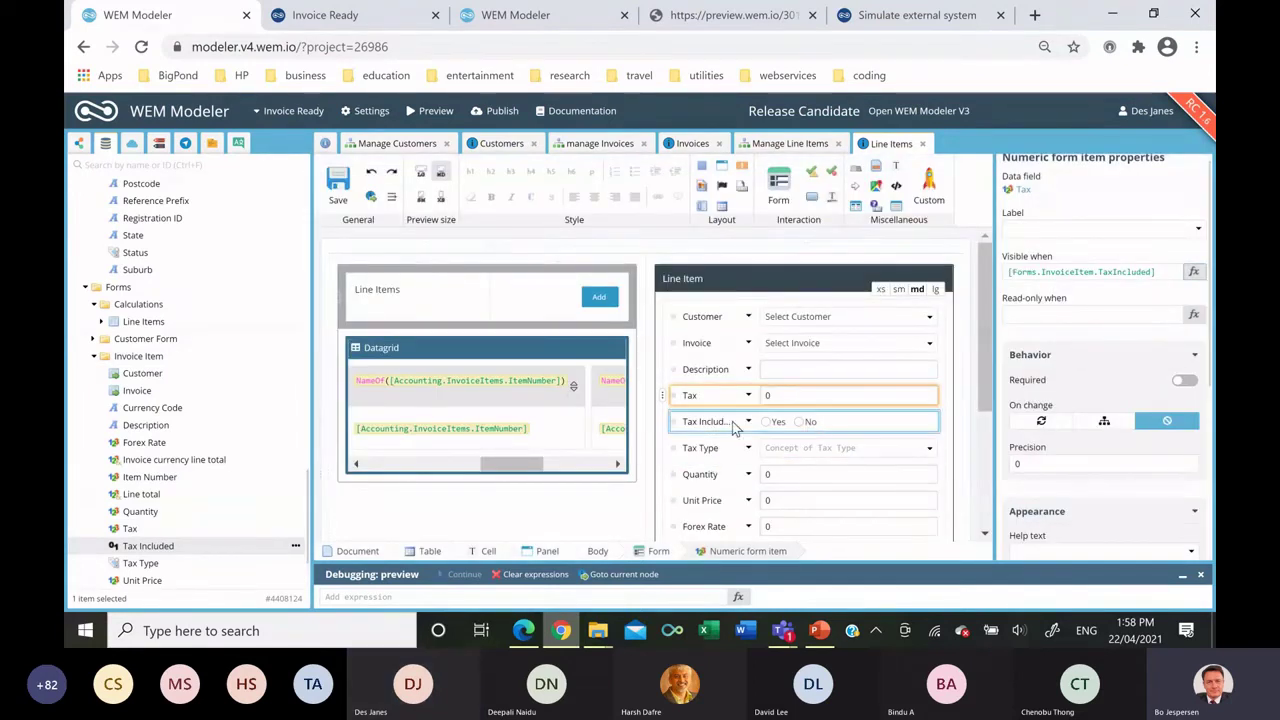
Give the Tax Type field the same TaxIncluded visibility condition.
{"action": "left_click", "coordinate": [725, 449]}
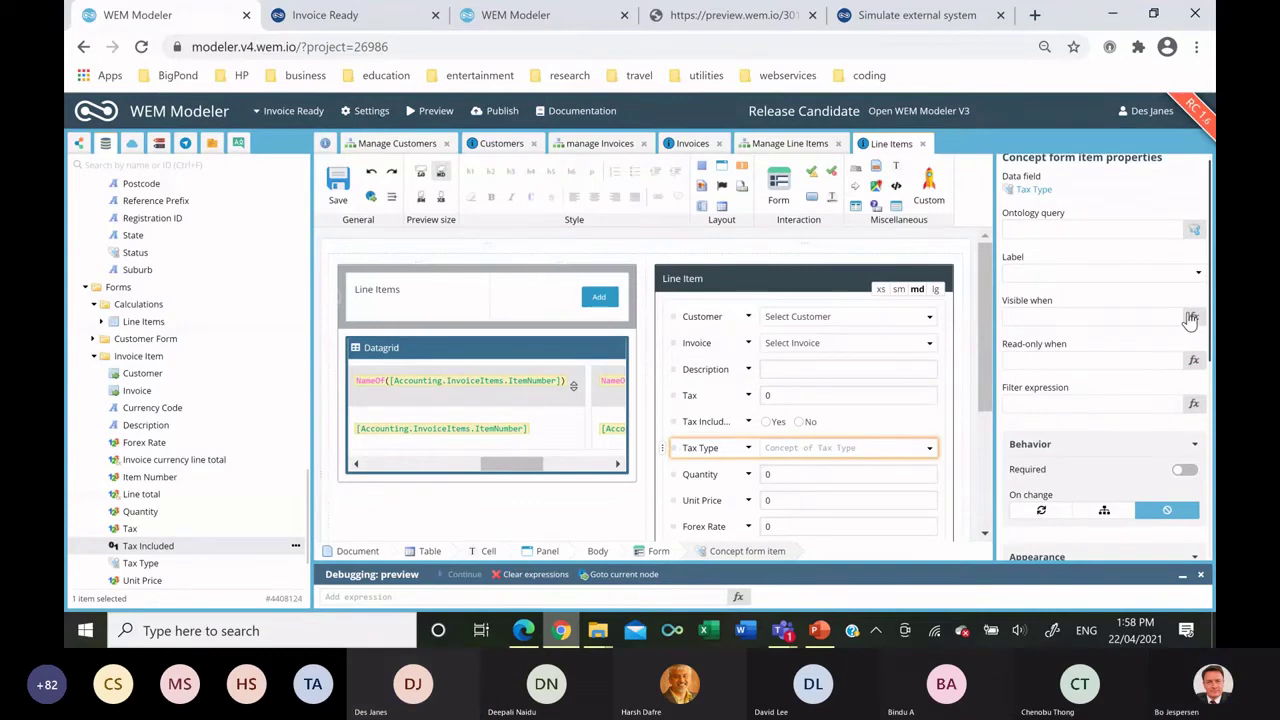
{"action": "left_click", "coordinate": [1194, 318]}
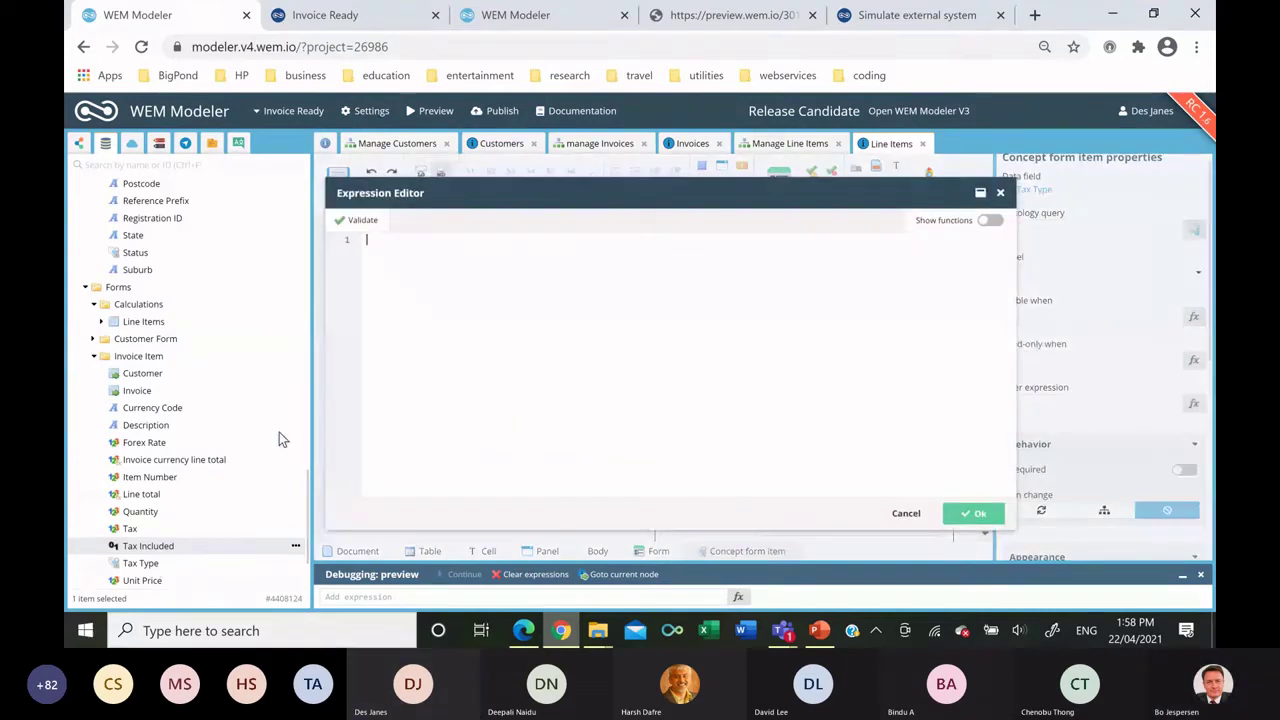
{"action": "type", "text": "[Forms.InvoiceItem.TaxIncluded]"}
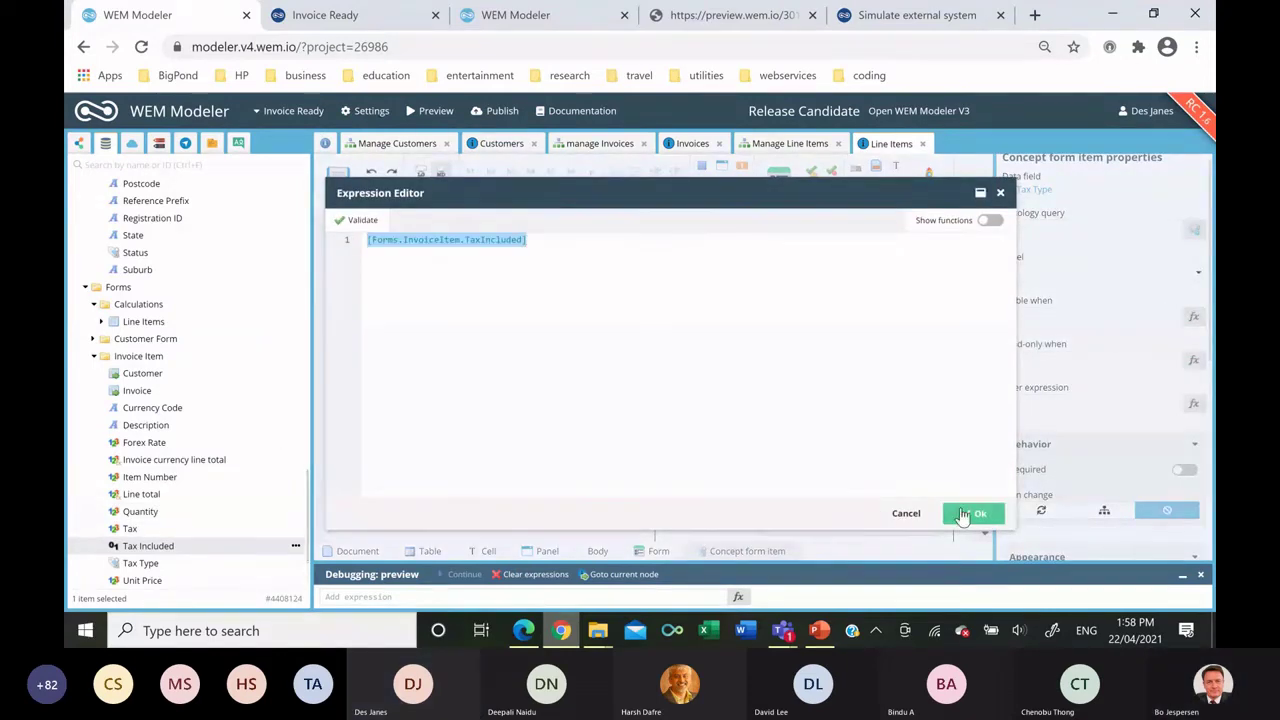
{"action": "left_click", "coordinate": [973, 513]}
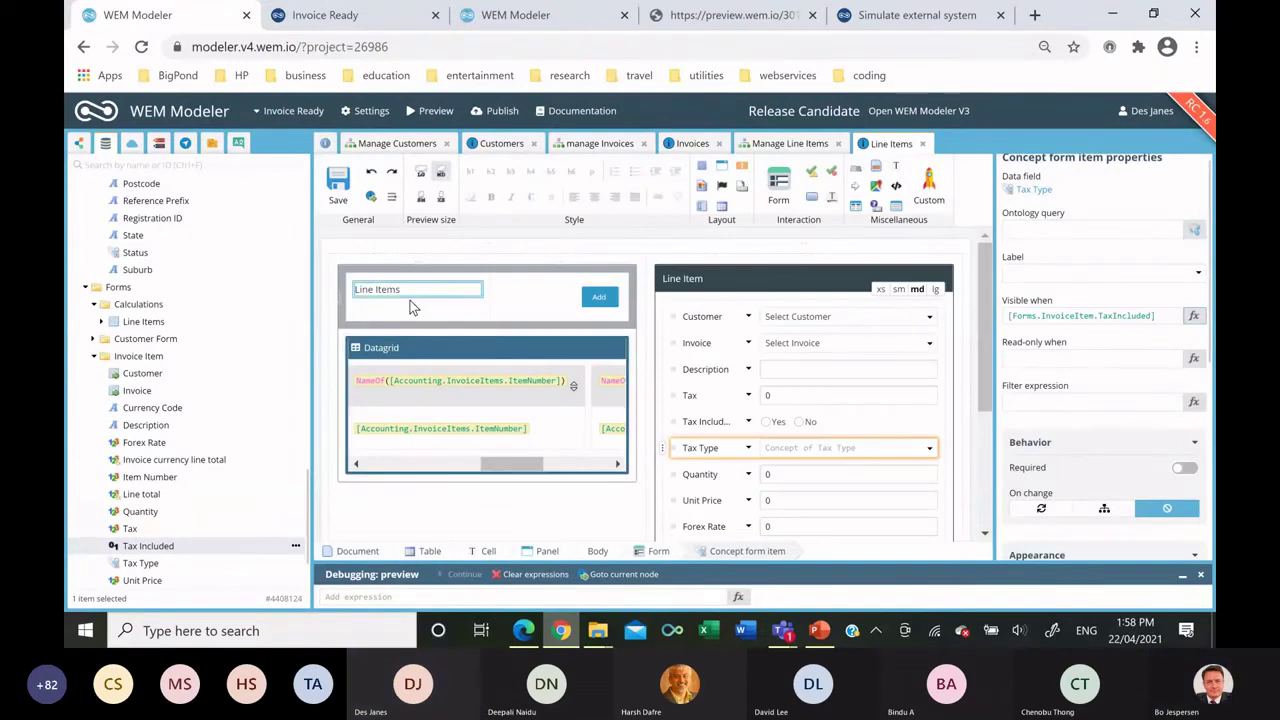
Rebuild the Line Items datagrid with Customer Name, Invoice Number and Item Number columns.
{"action": "left_click", "coordinate": [420, 345]}
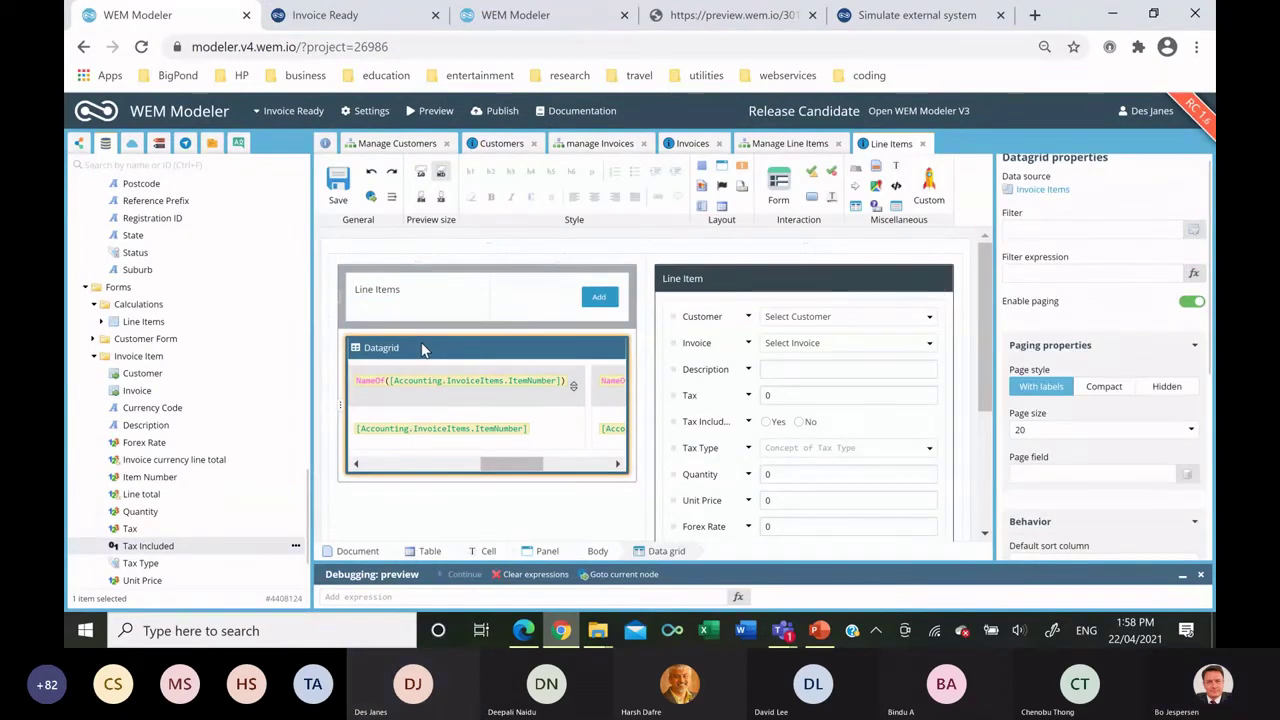
{"action": "key", "text": "Delete"}
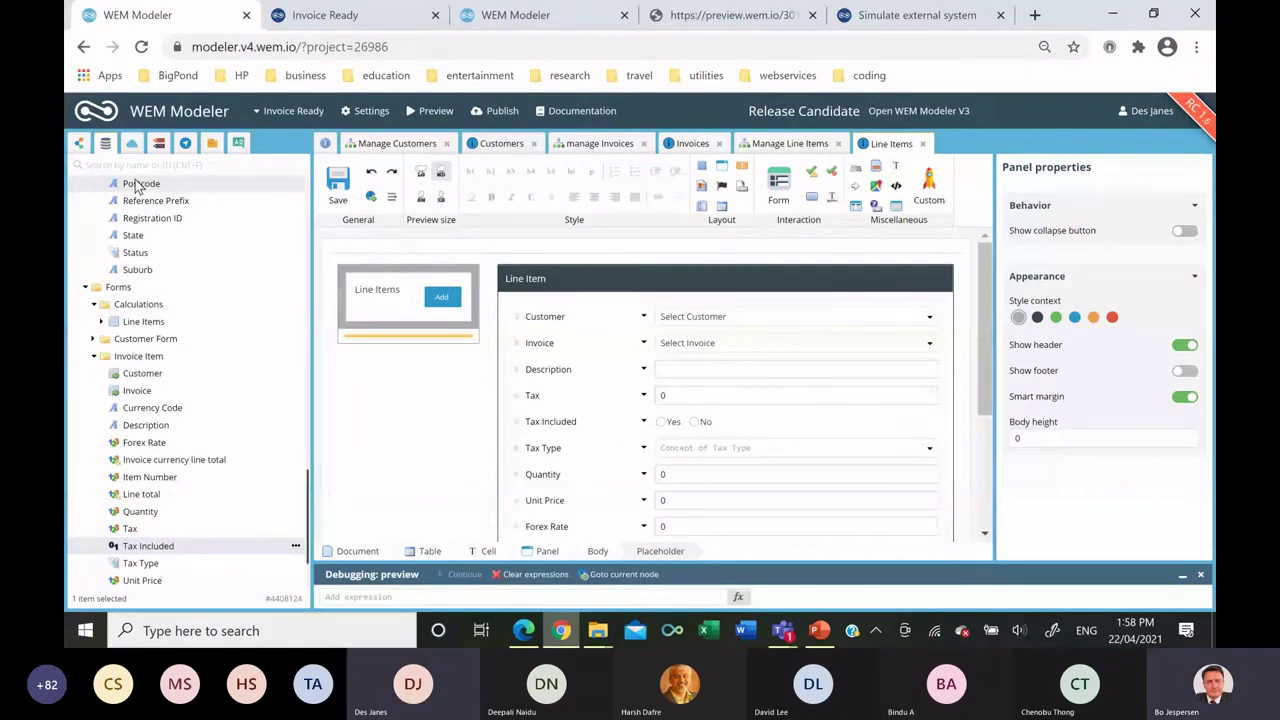
{"action": "left_click_drag", "start_coordinate": [143, 321], "coordinate": [410, 338]}
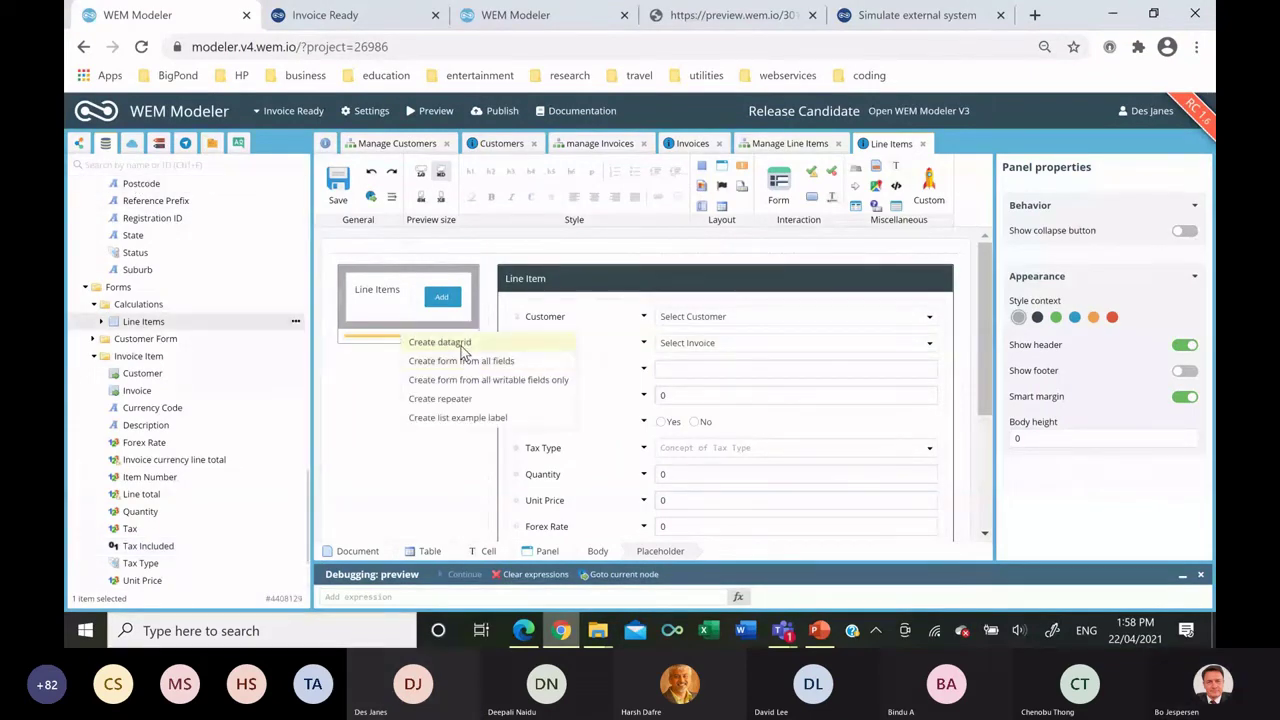
{"action": "left_click", "coordinate": [466, 361]}
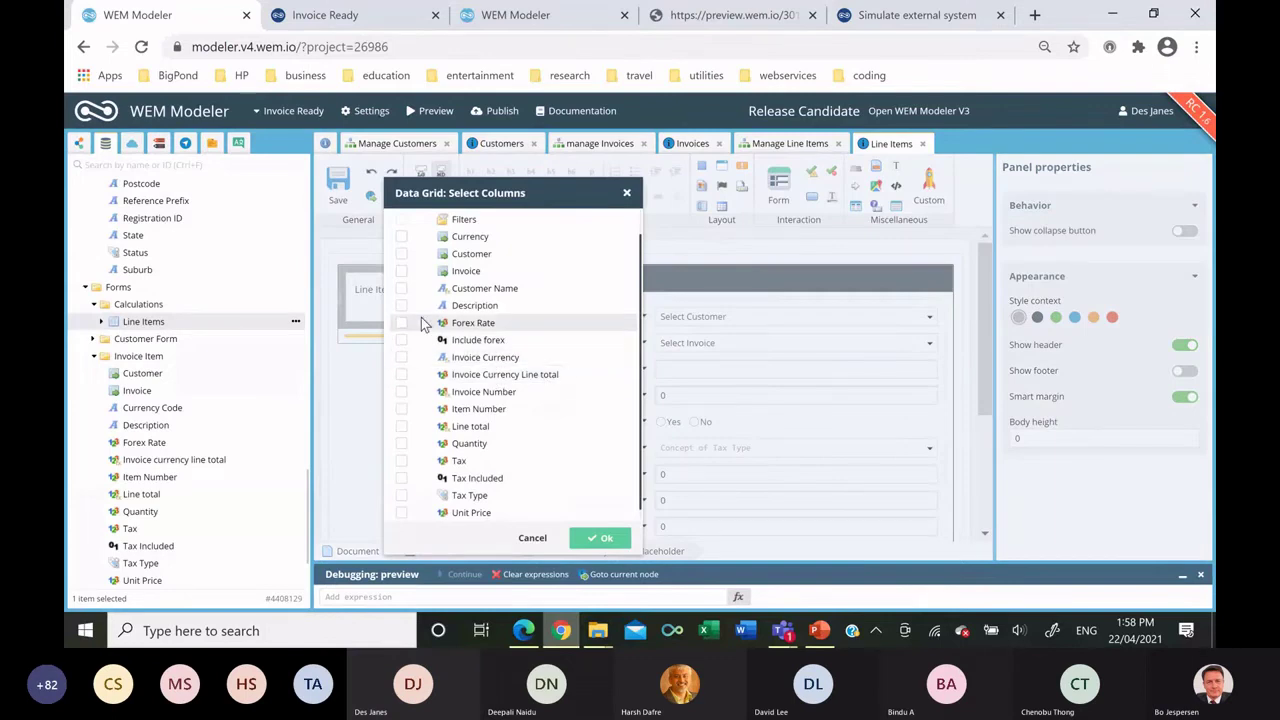
{"action": "left_click", "coordinate": [402, 289]}
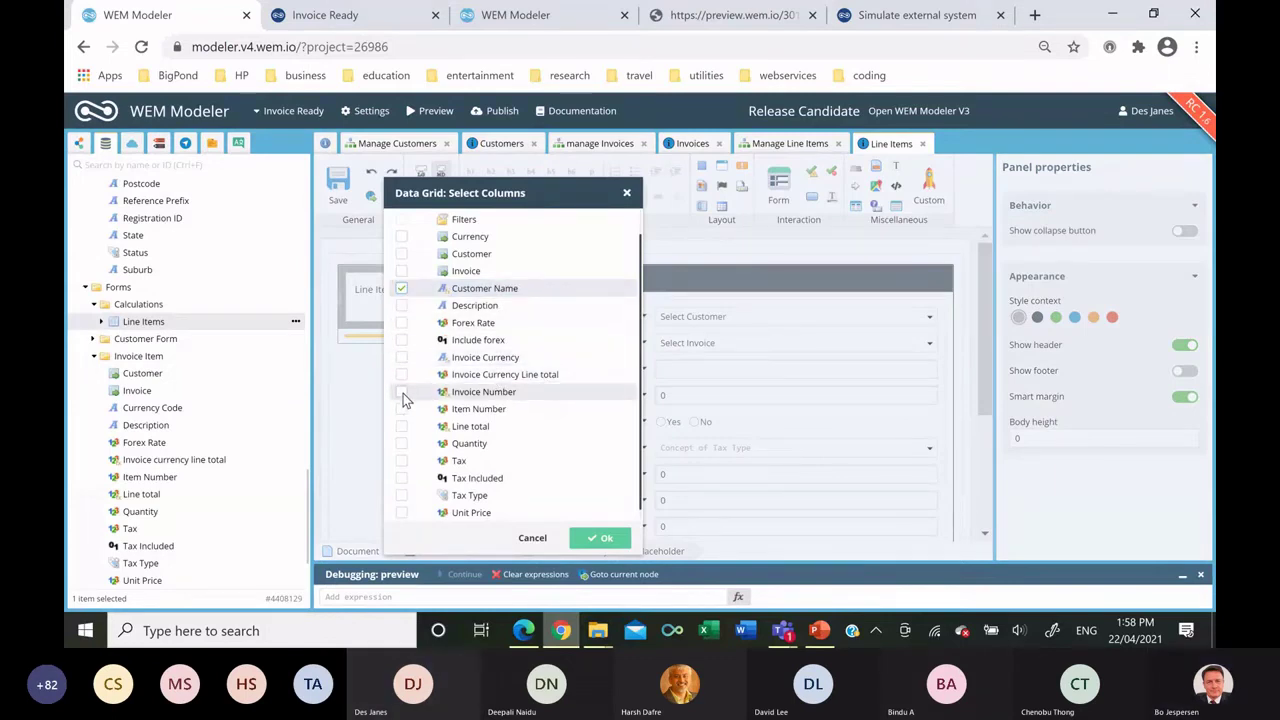
{"action": "left_click", "coordinate": [402, 392]}
{"action": "left_click", "coordinate": [401, 409]}
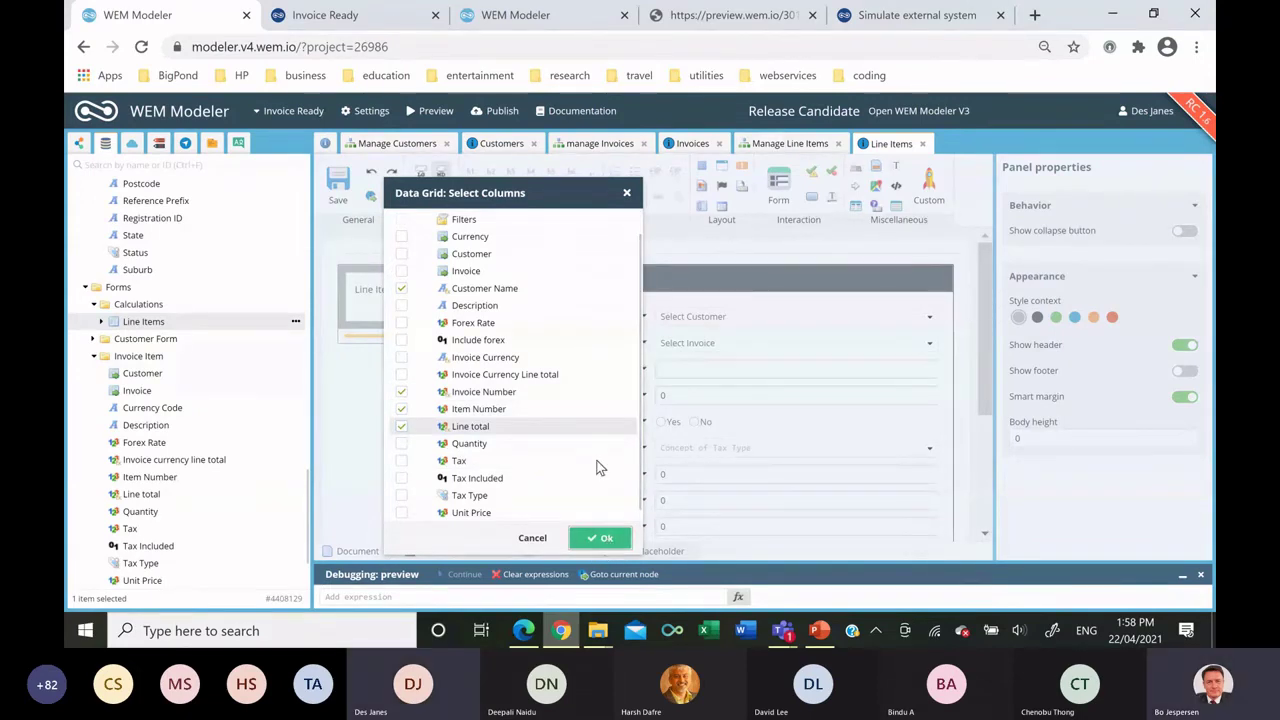
{"action": "left_click", "coordinate": [600, 537]}
Add an Edit button to the grid rows that runs the Setup Selected line item flowchart.
{"action": "left_click_drag", "start_coordinate": [430, 450], "coordinate": [585, 459]}
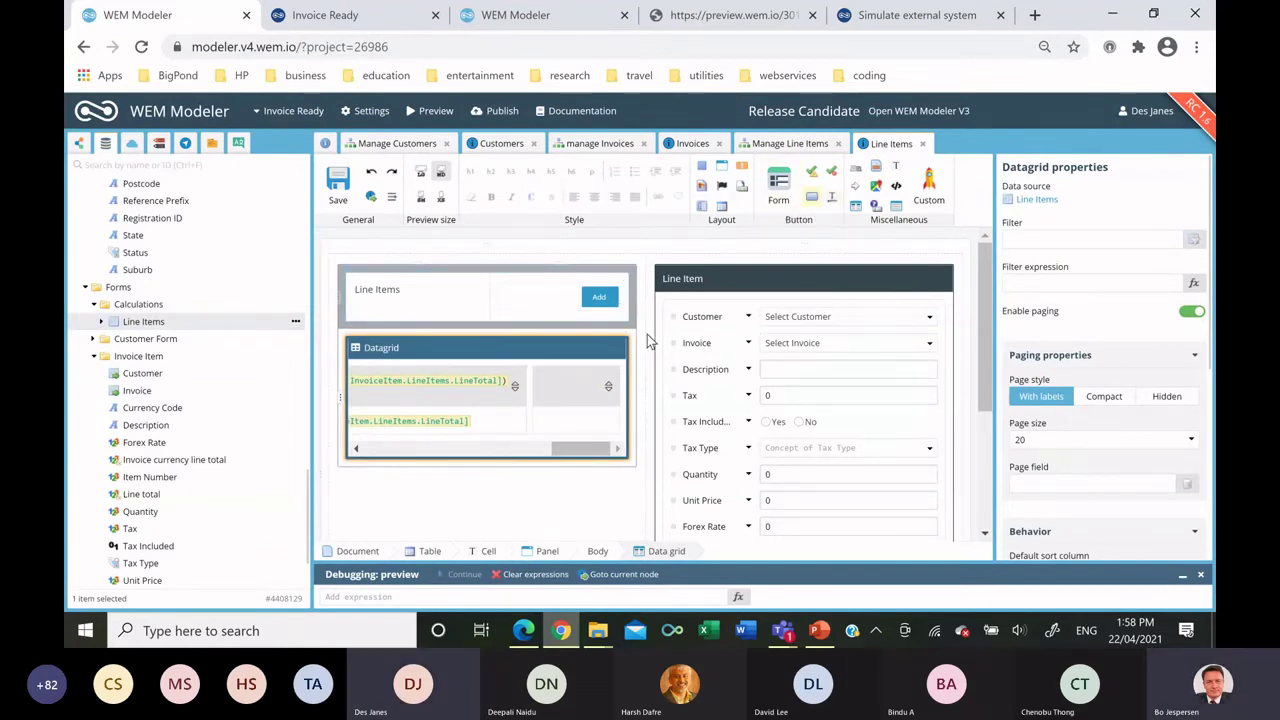
{"action": "left_click_drag", "start_coordinate": [577, 424], "coordinate": [576, 421]}
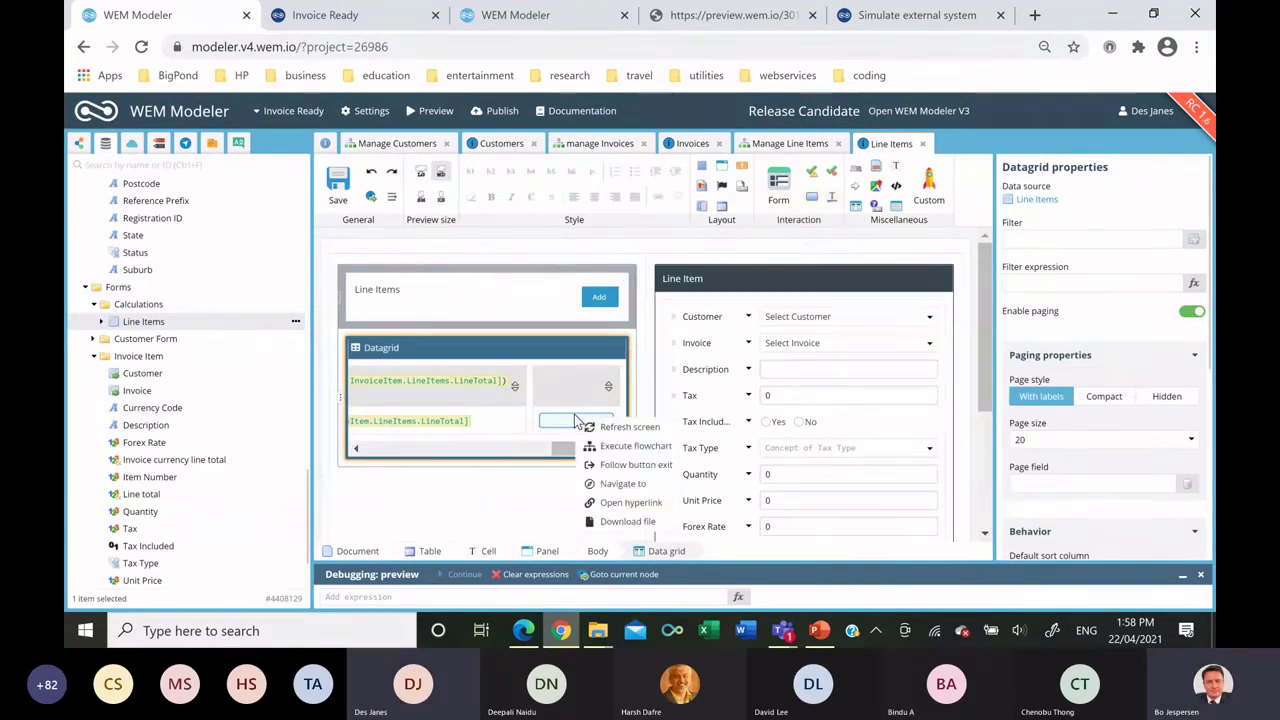
{"action": "left_click", "coordinate": [625, 446]}
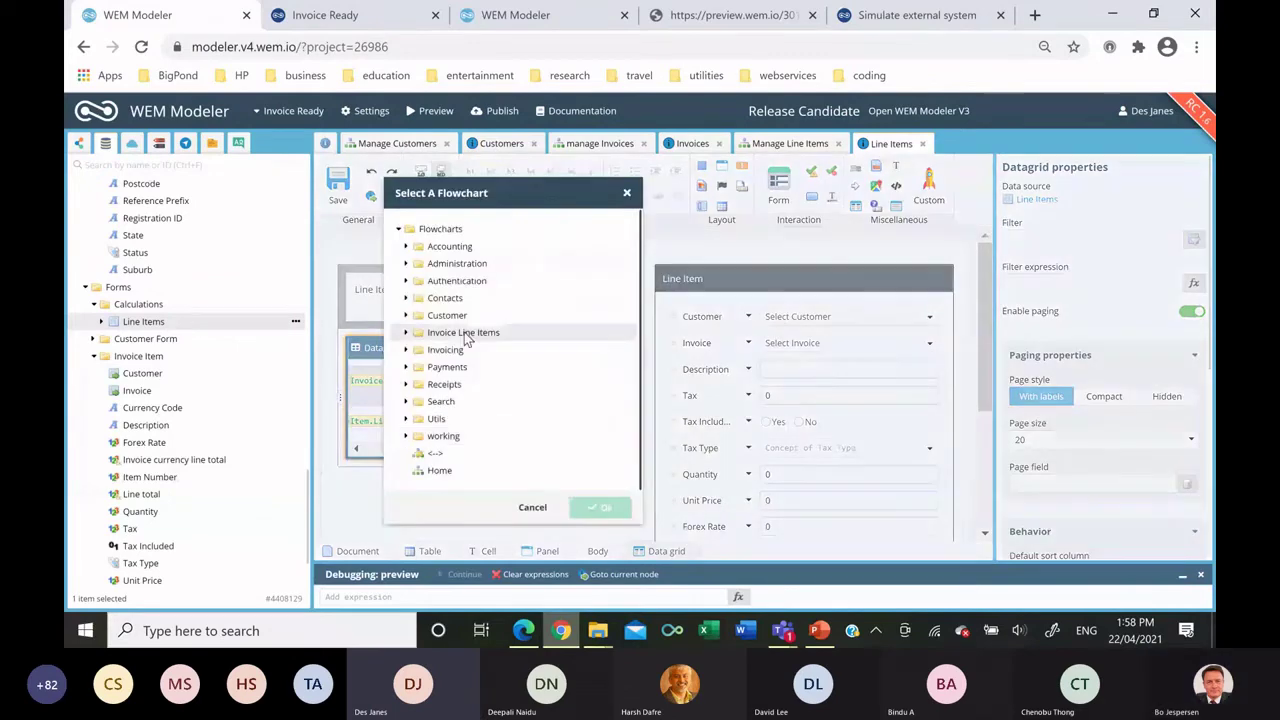
{"action": "left_click", "coordinate": [406, 334]}
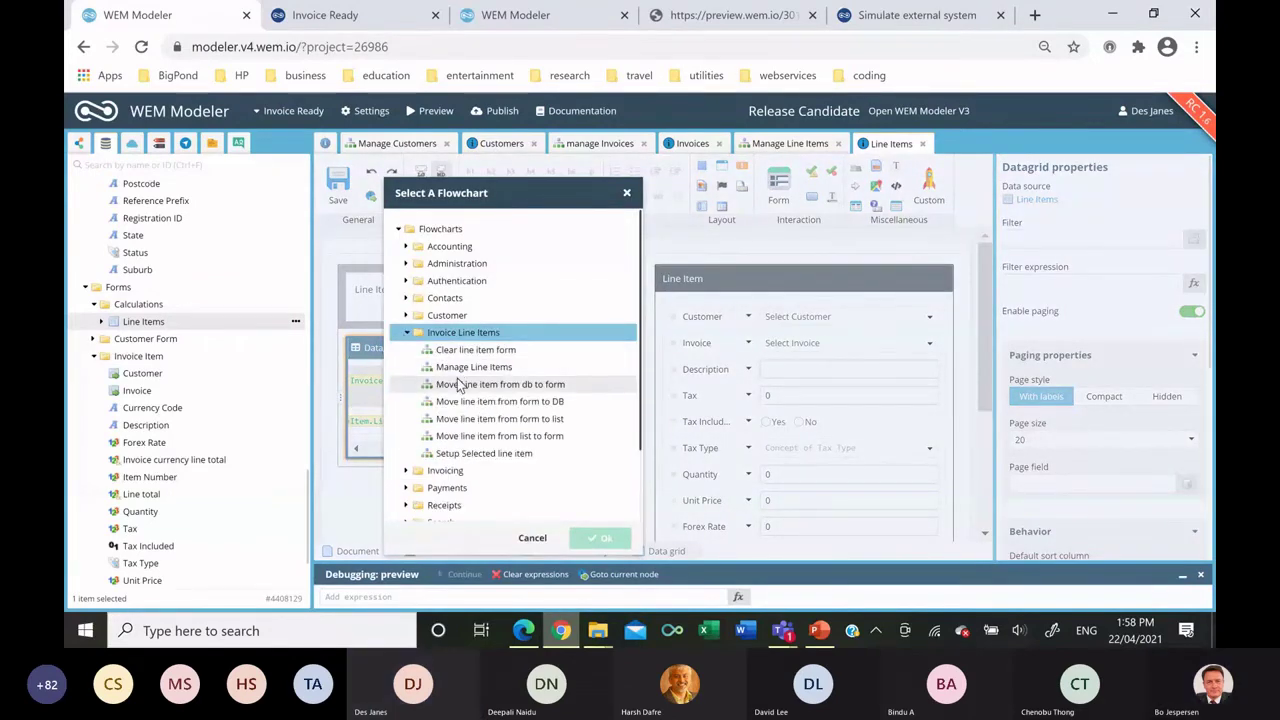
{"action": "left_click", "coordinate": [480, 455]}
{"action": "double_click", "coordinate": [480, 455]}
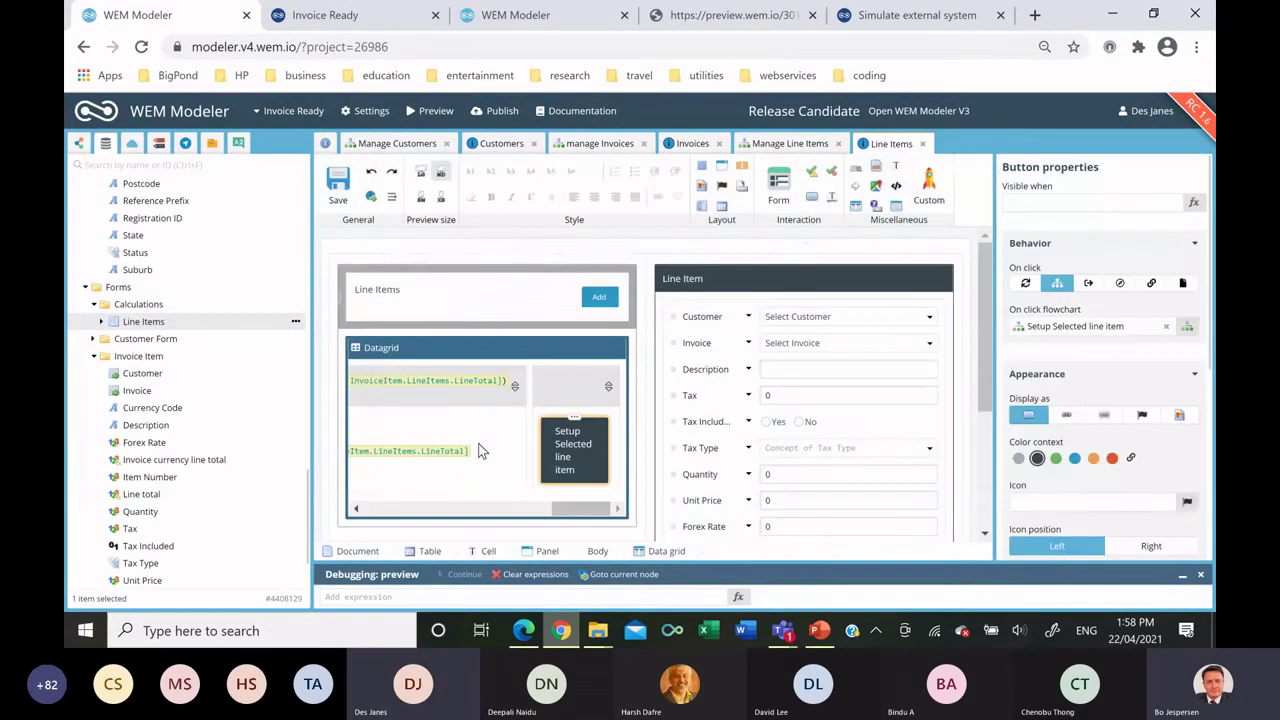
{"action": "double_click", "coordinate": [557, 440]}
{"action": "type", "text": "Edit"}
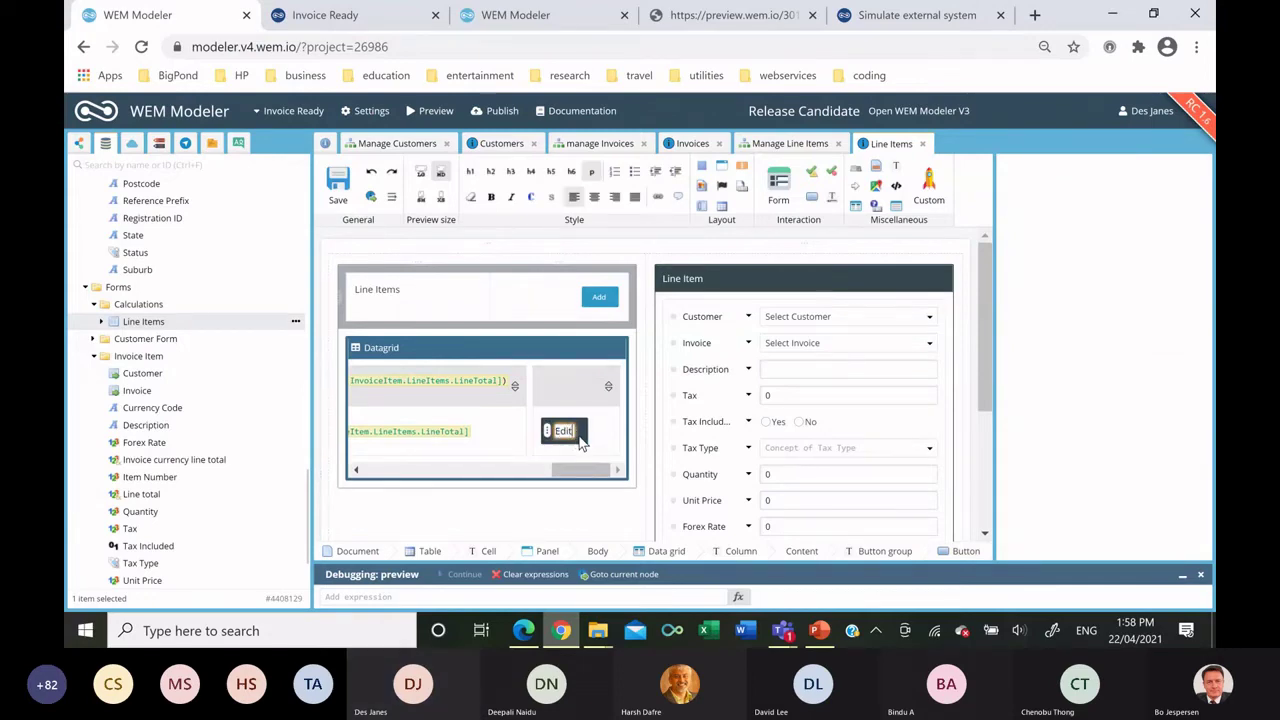
{"action": "left_click", "coordinate": [1060, 445]}
Make the Edit button separated, right-aligned and extra small, and save the template.
{"action": "scroll", "coordinate": [1095, 443], "scroll_direction": "down", "scroll_amount": 5}
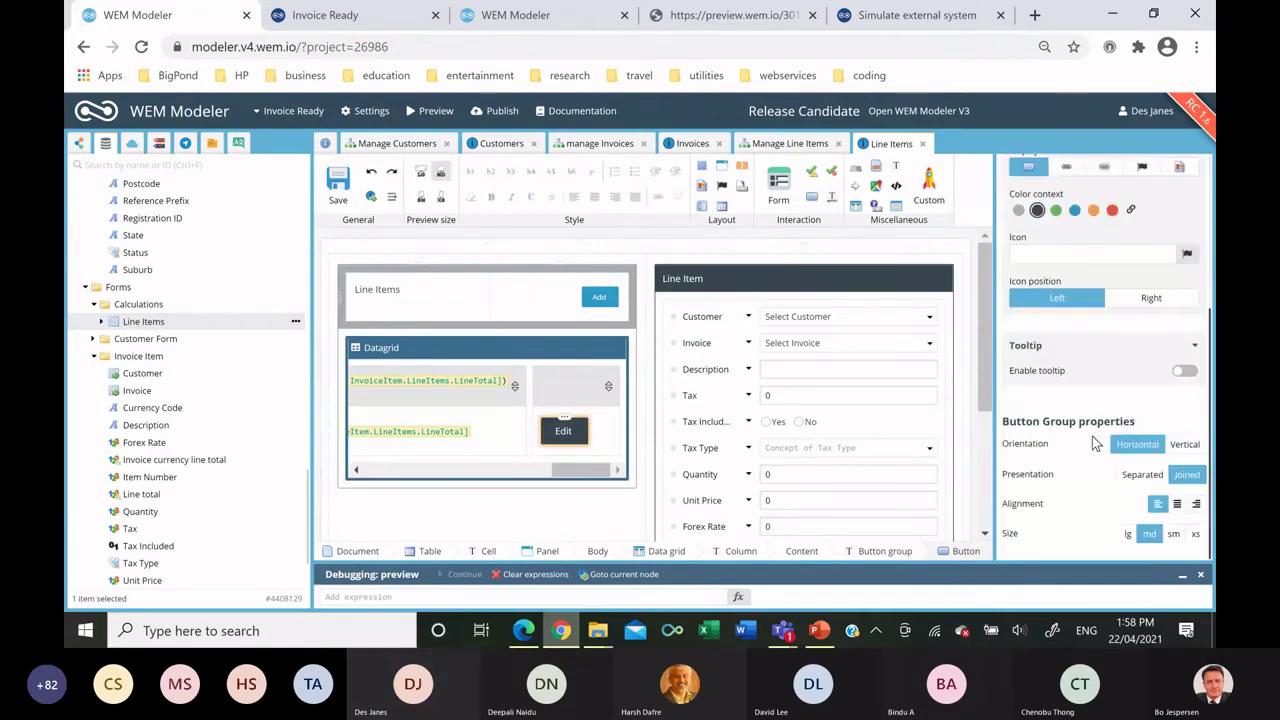
{"action": "left_click", "coordinate": [1141, 474]}
{"action": "left_click", "coordinate": [1196, 503]}
{"action": "left_click", "coordinate": [1195, 533]}
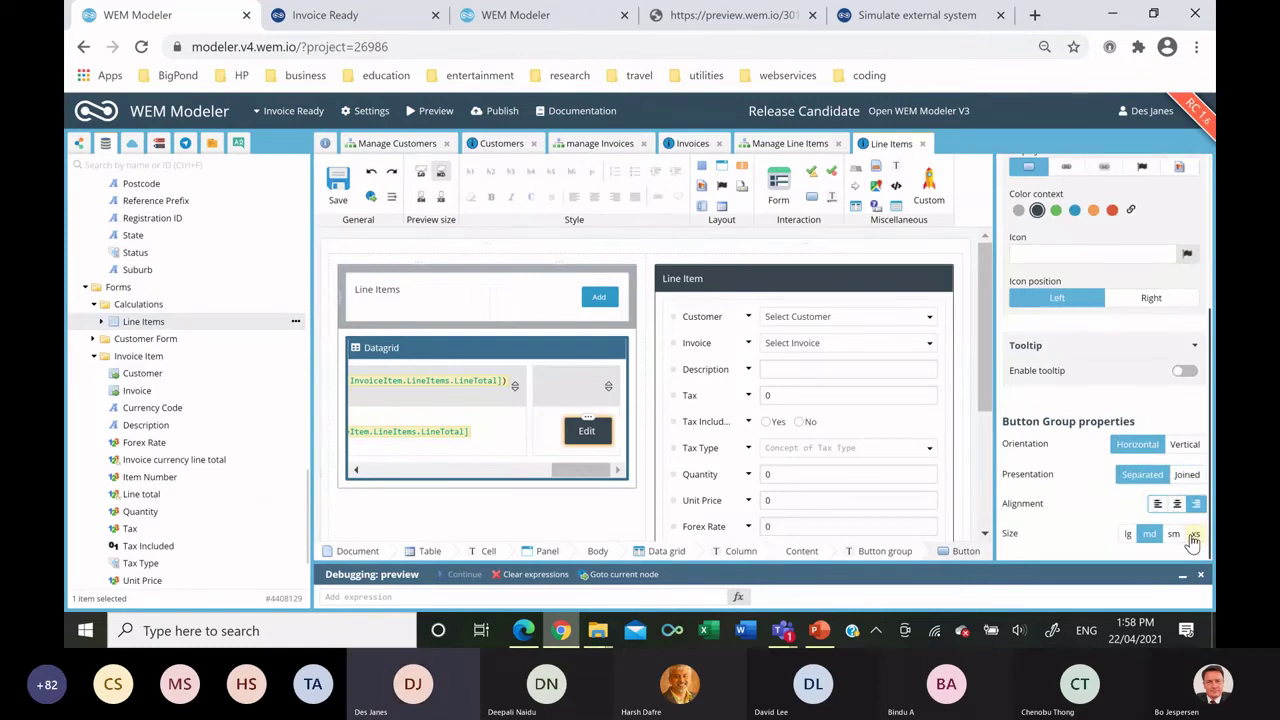
{"action": "left_click", "coordinate": [339, 185]}
Add a Cancel button under the Line Item form running Clear line item form.
{"action": "scroll", "coordinate": [860, 300], "scroll_direction": "down", "scroll_amount": 3}
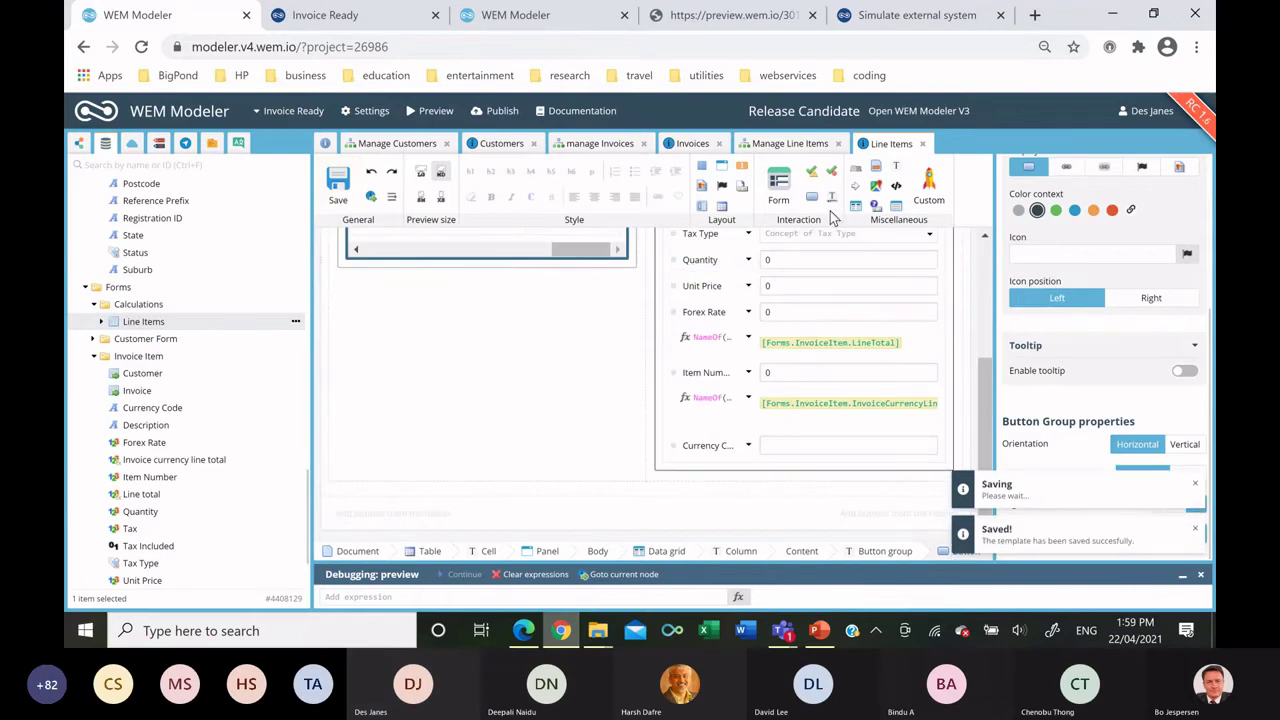
{"action": "left_click_drag", "start_coordinate": [811, 197], "coordinate": [786, 488]}
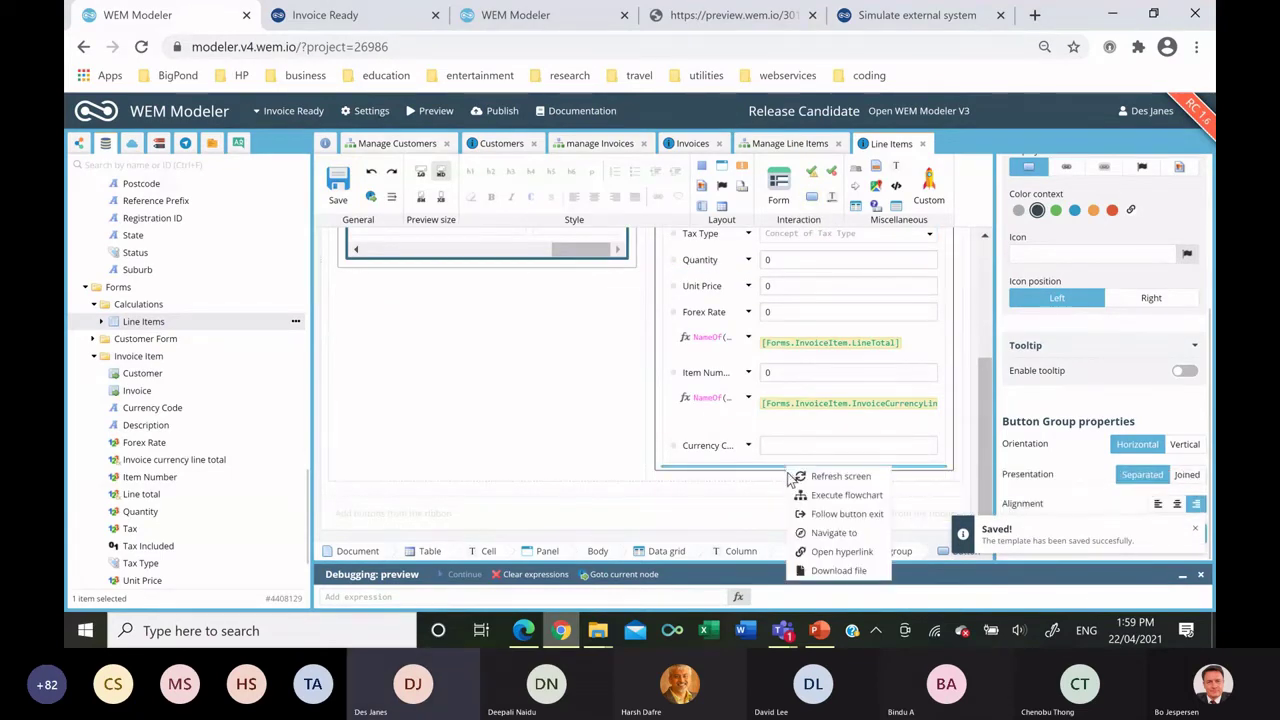
{"action": "left_click", "coordinate": [838, 495]}
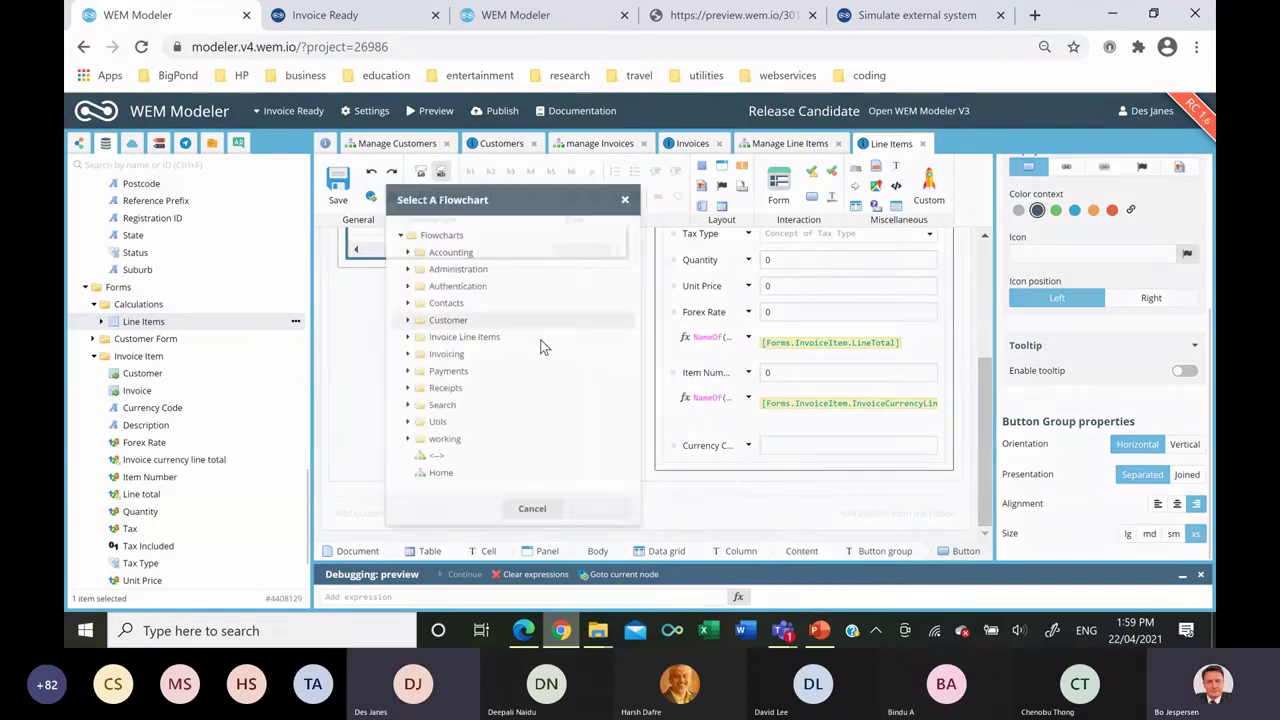
{"action": "left_click", "coordinate": [406, 332]}
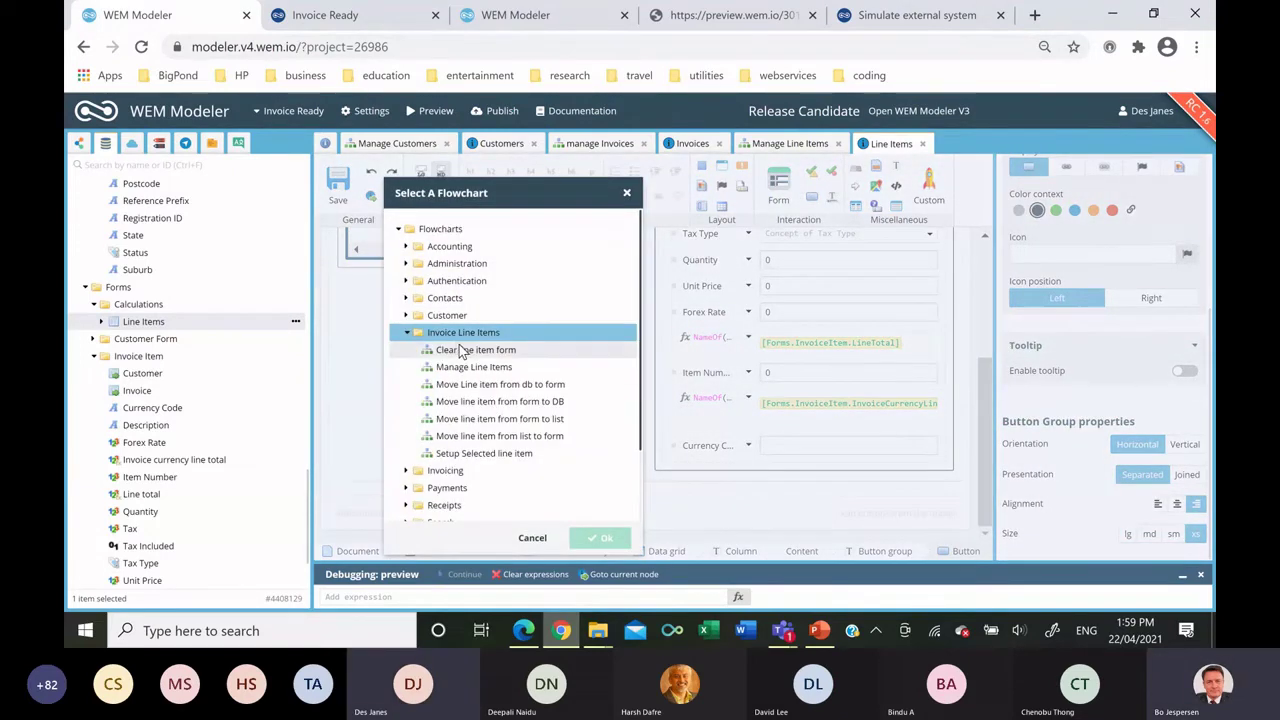
{"action": "left_click", "coordinate": [468, 352]}
{"action": "key", "text": "Return"}
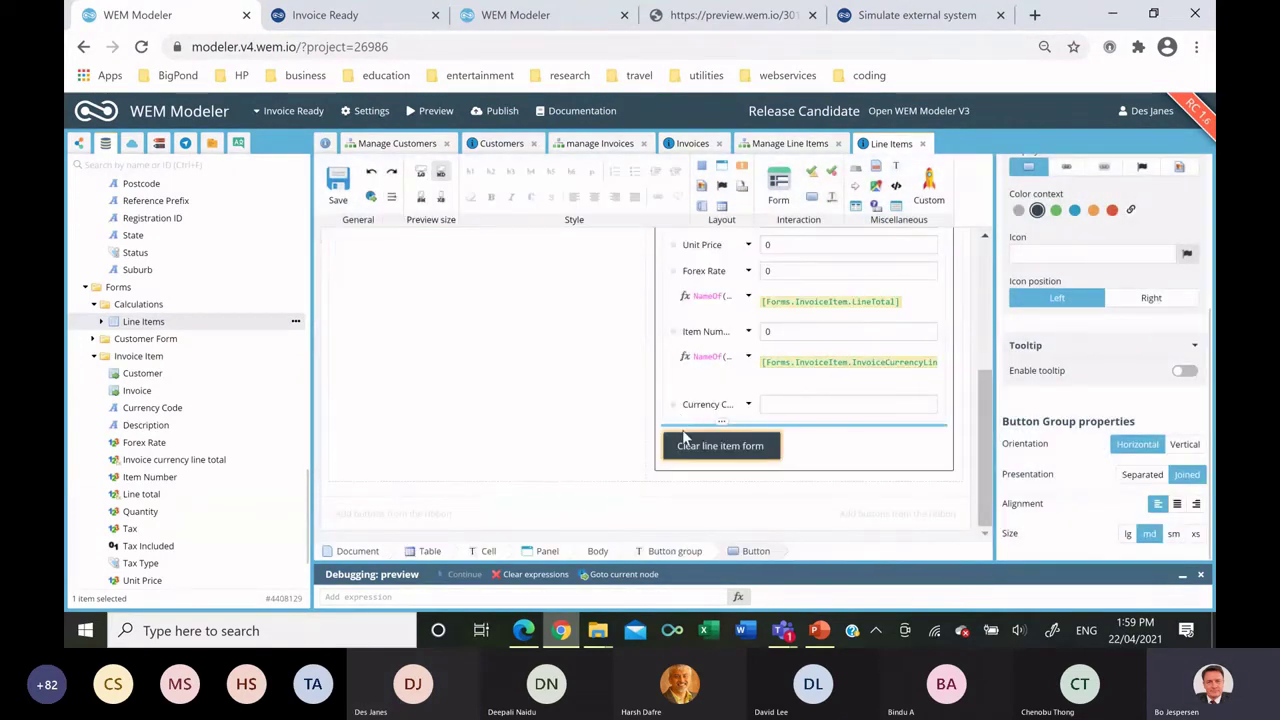
{"action": "double_click", "coordinate": [703, 446]}
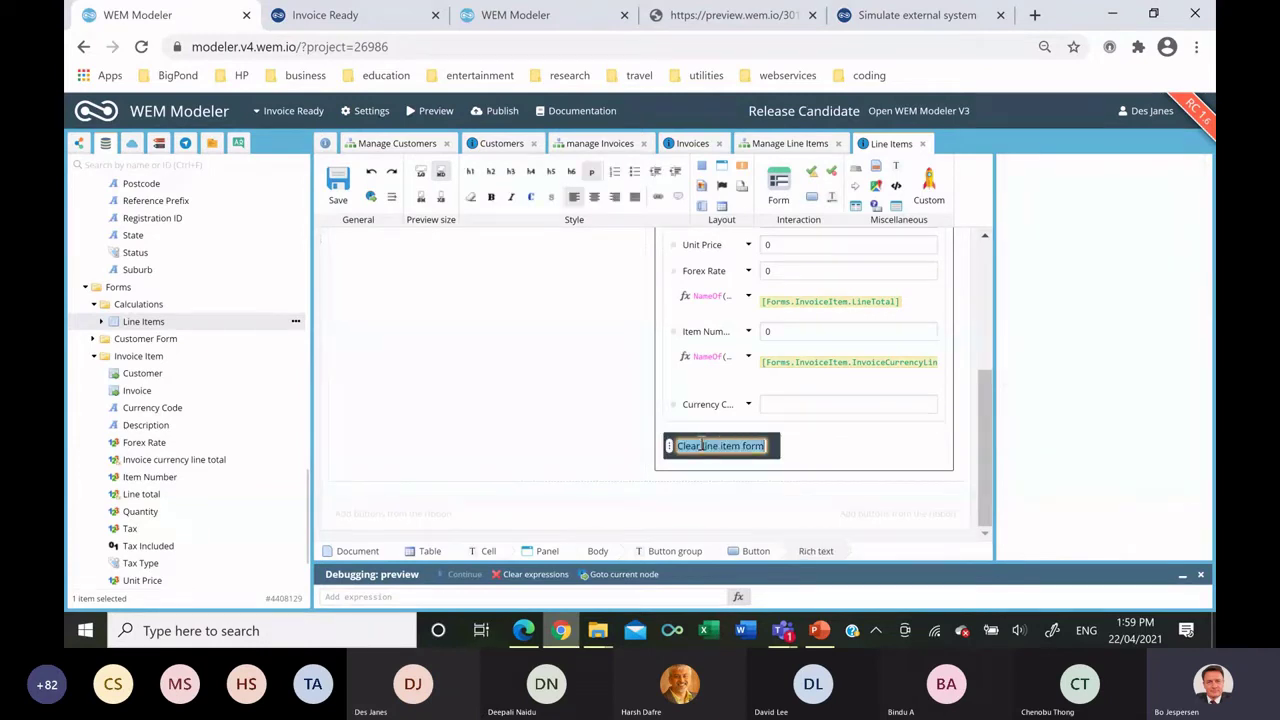
{"action": "type", "text": "Cancel"}
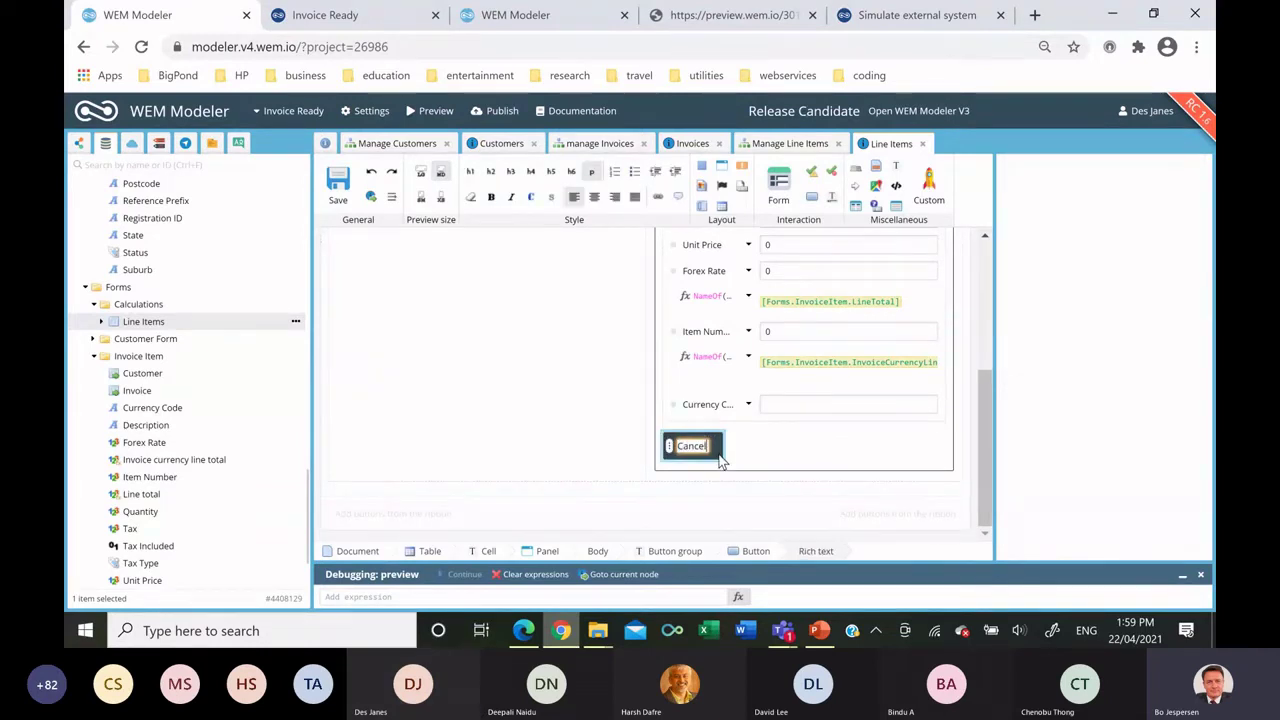
{"action": "key", "text": "Escape"}
Style the Cancel button orange, separated, right-aligned and extra small.
{"action": "left_click", "coordinate": [1094, 458]}
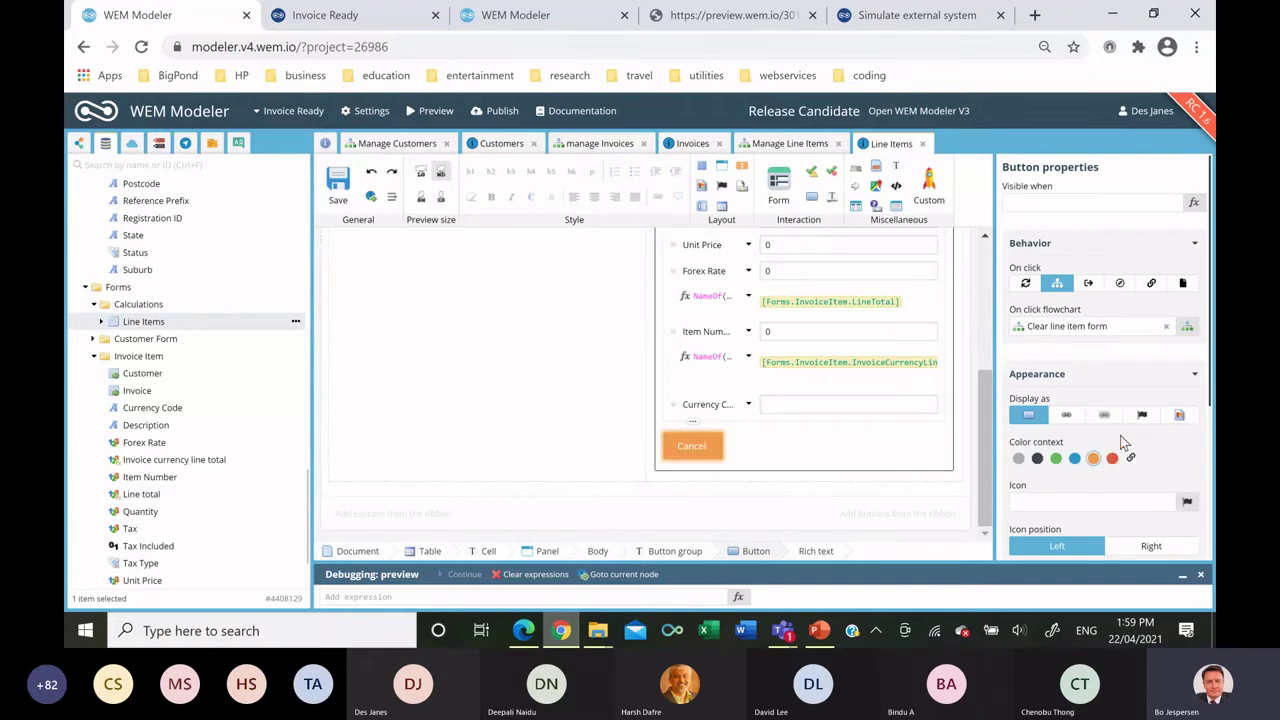
{"action": "scroll", "coordinate": [1100, 465], "scroll_direction": "down", "scroll_amount": 3}
{"action": "left_click", "coordinate": [1141, 475]}
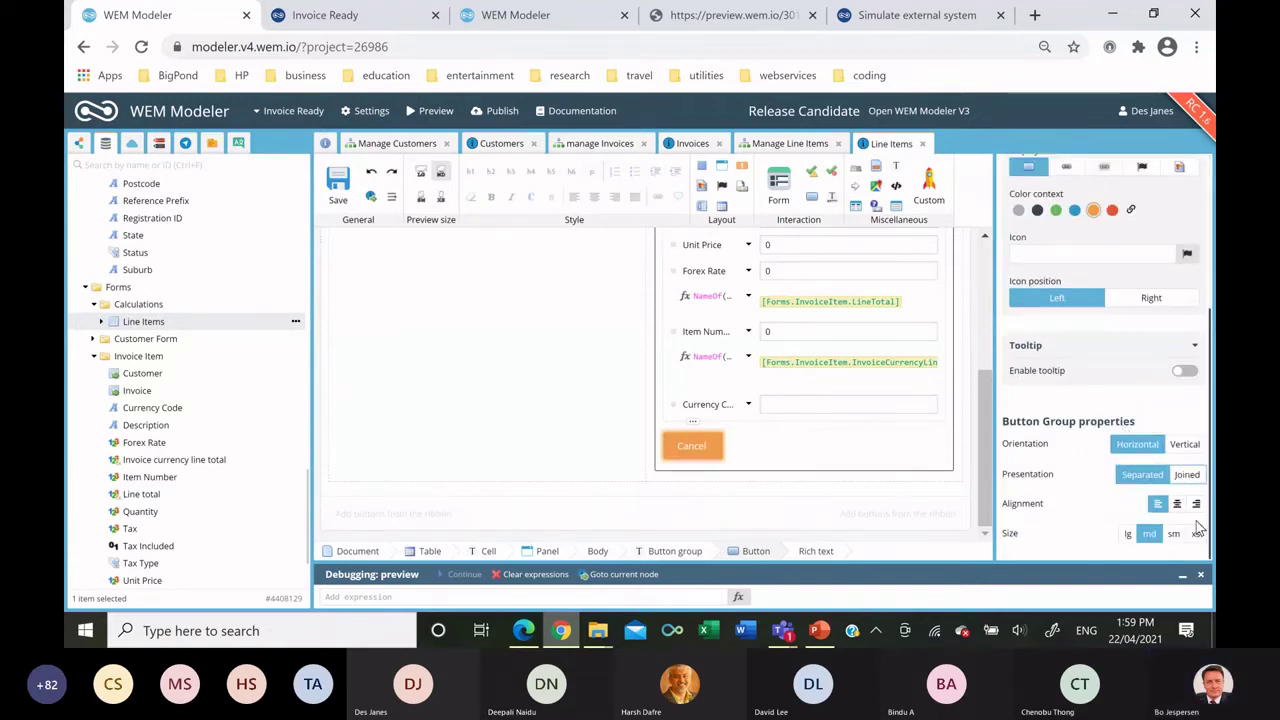
{"action": "left_click", "coordinate": [1196, 503]}
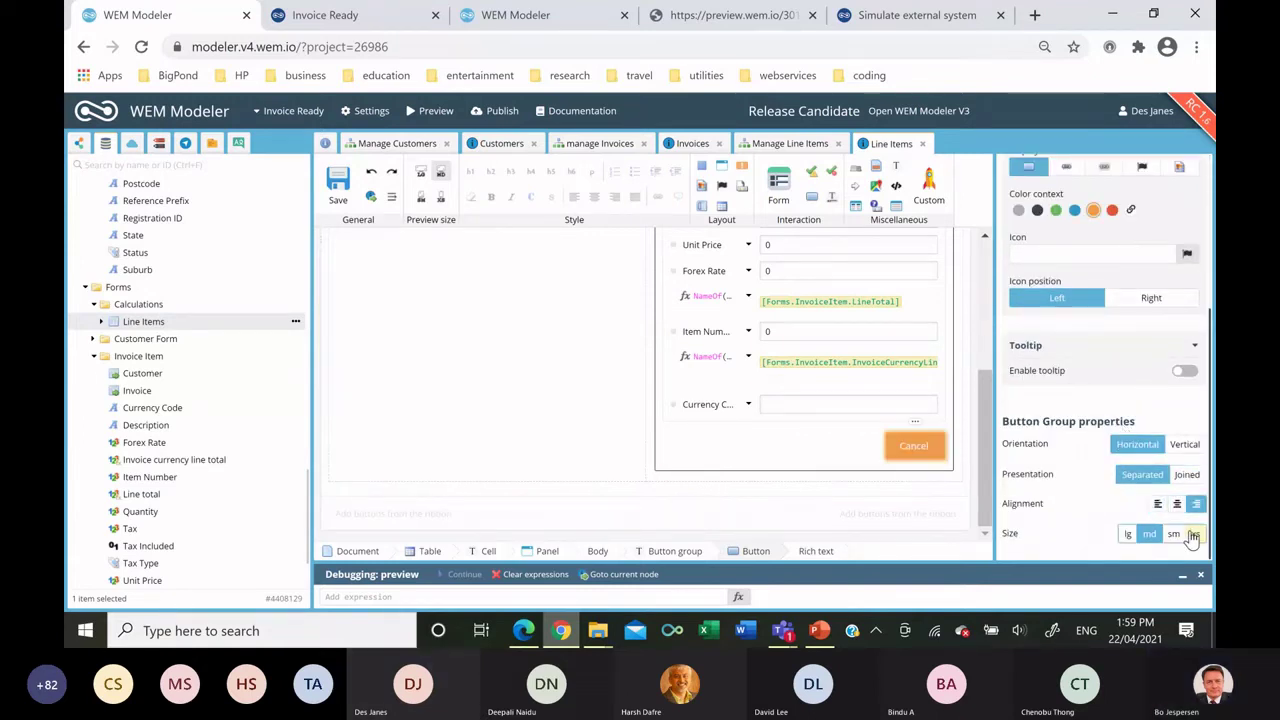
{"action": "left_click", "coordinate": [1192, 534]}
Add a Save button following a new Save exit, and save the template.
{"action": "left_click", "coordinate": [812, 445]}
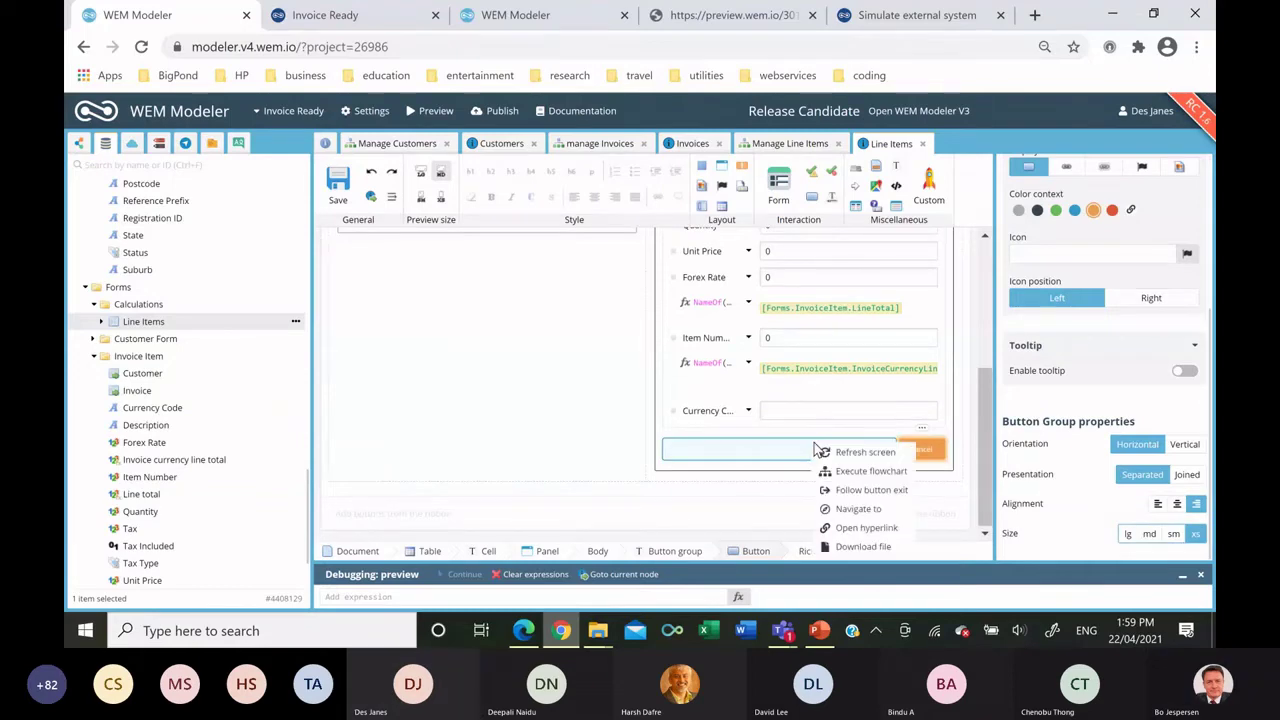
{"action": "left_click", "coordinate": [870, 489]}
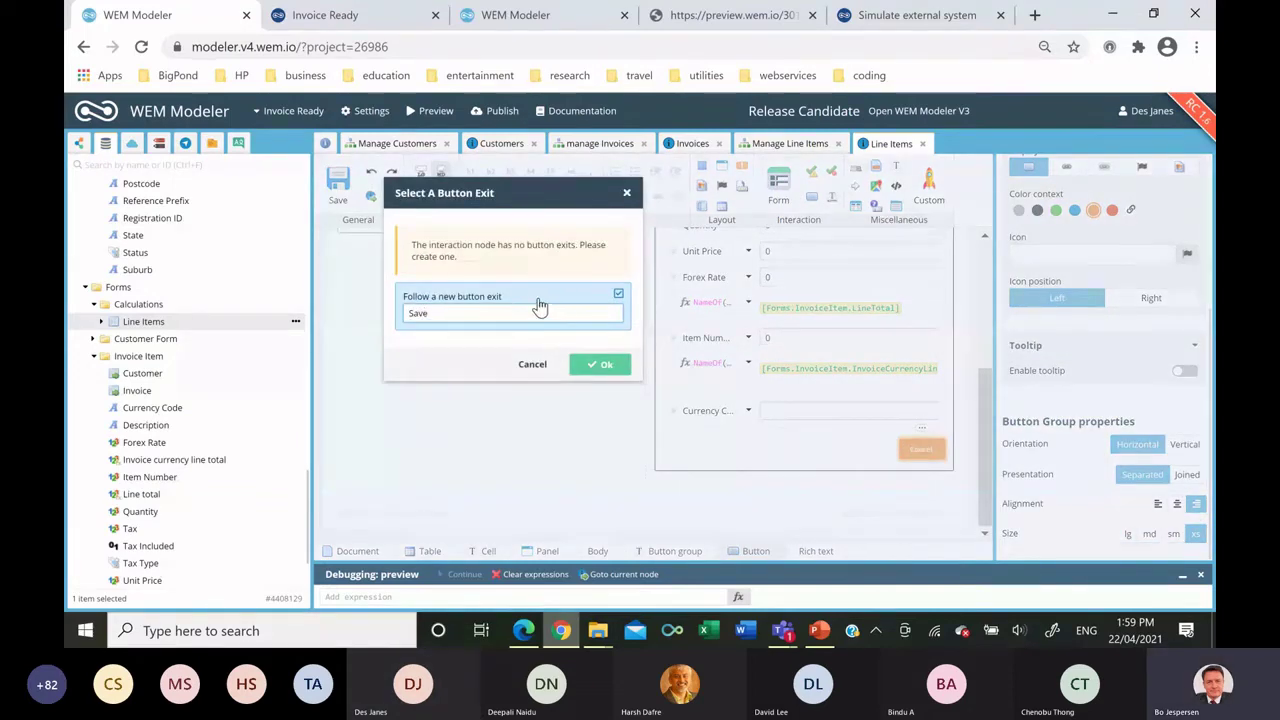
{"action": "left_click", "coordinate": [607, 364]}
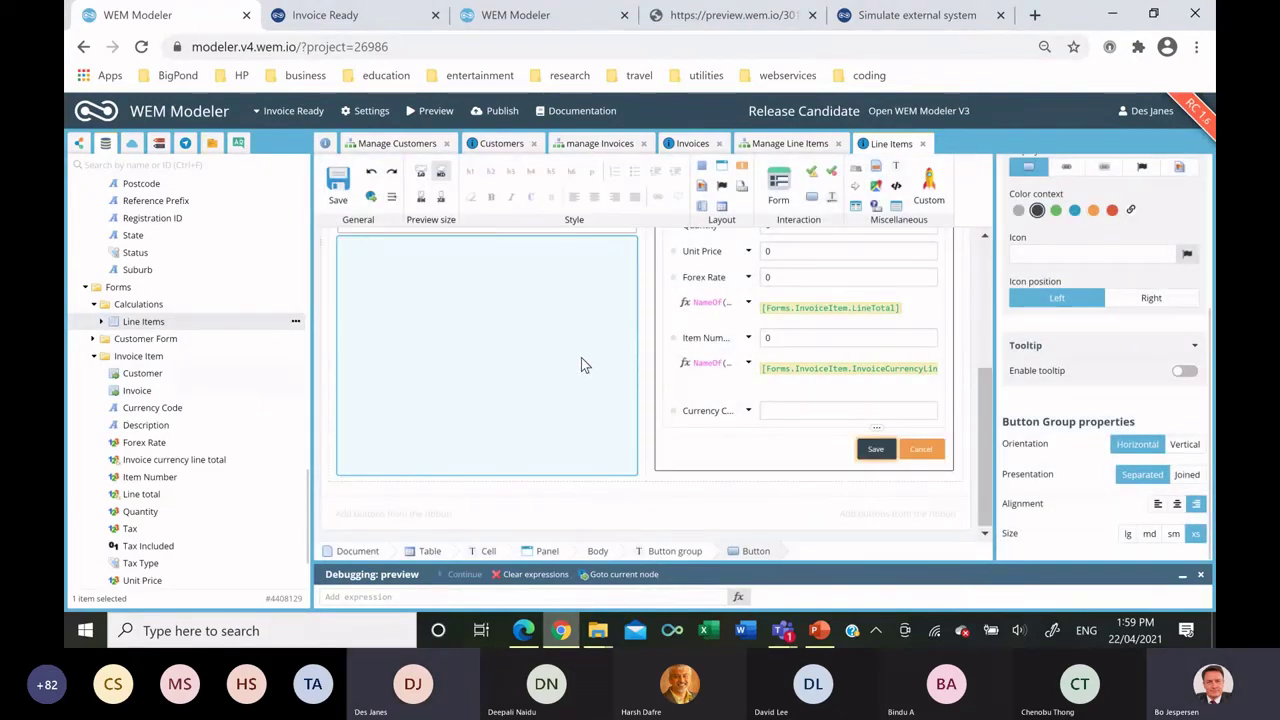
{"action": "left_click", "coordinate": [339, 183]}
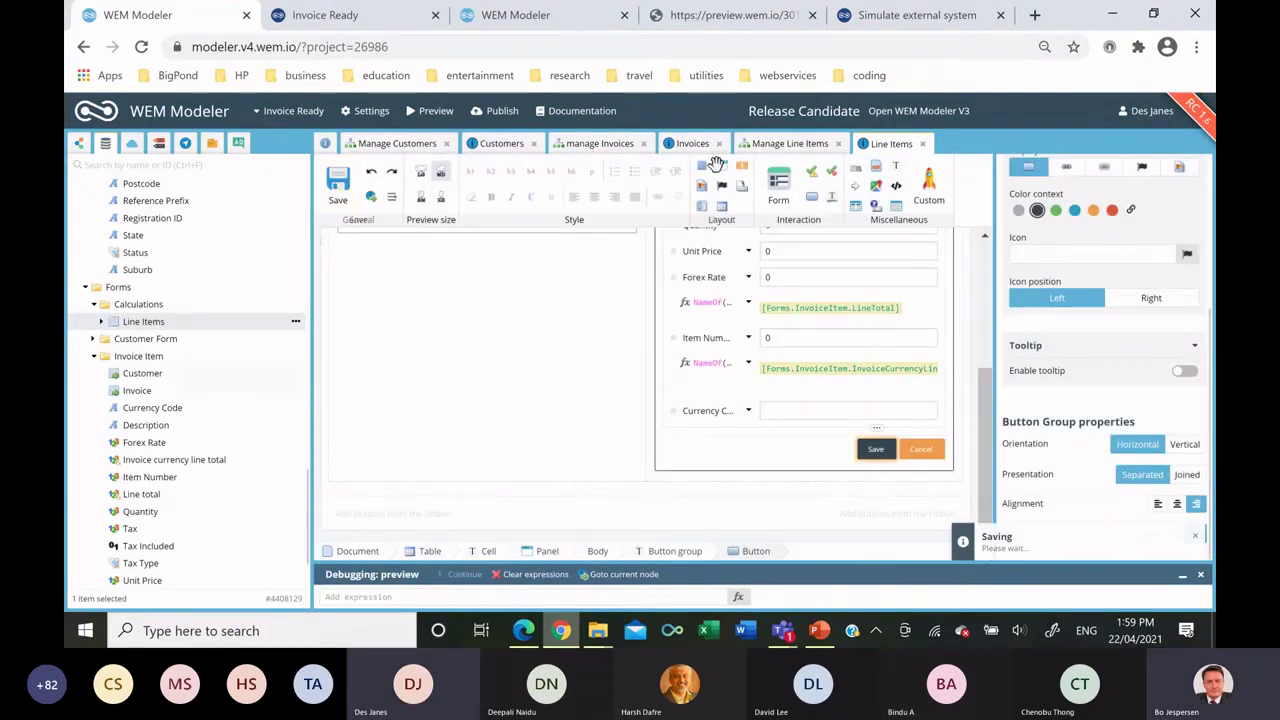
Add Move line item from form to list and Save database changes nodes to Manage Line Items.
{"action": "left_click", "coordinate": [775, 145]}
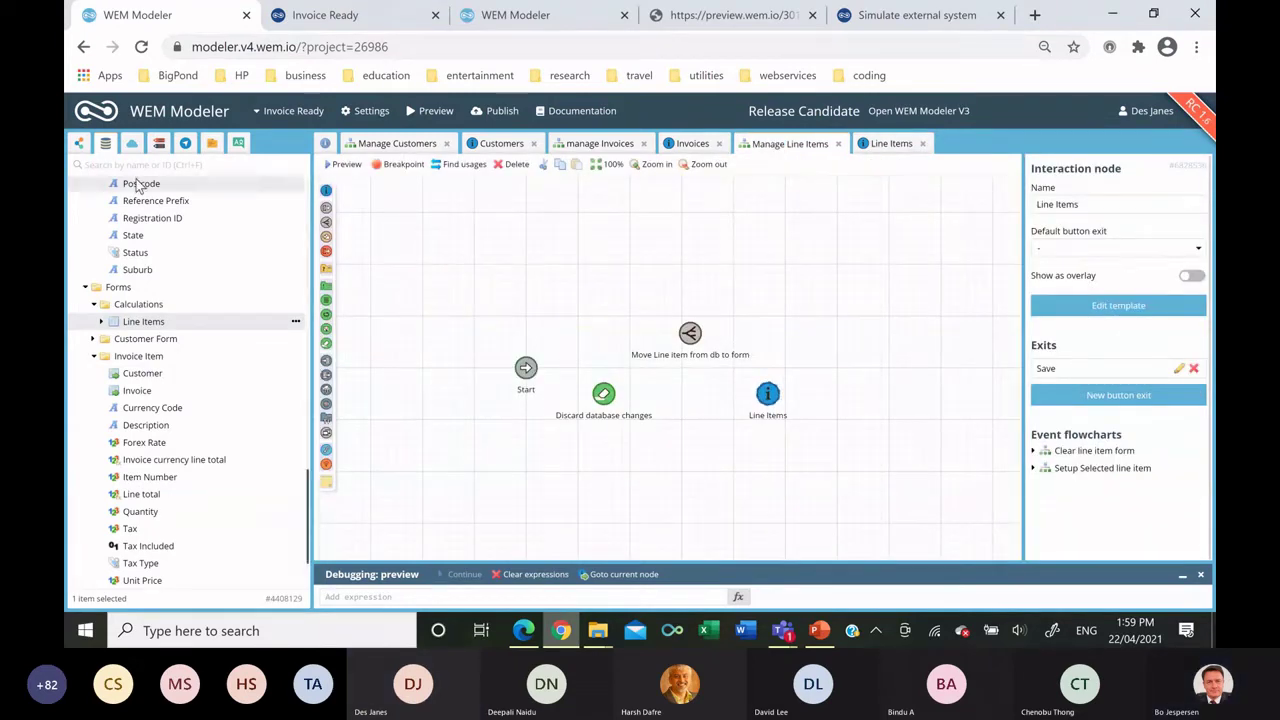
{"action": "scroll", "coordinate": [224, 521], "scroll_direction": "up", "scroll_amount": 10}
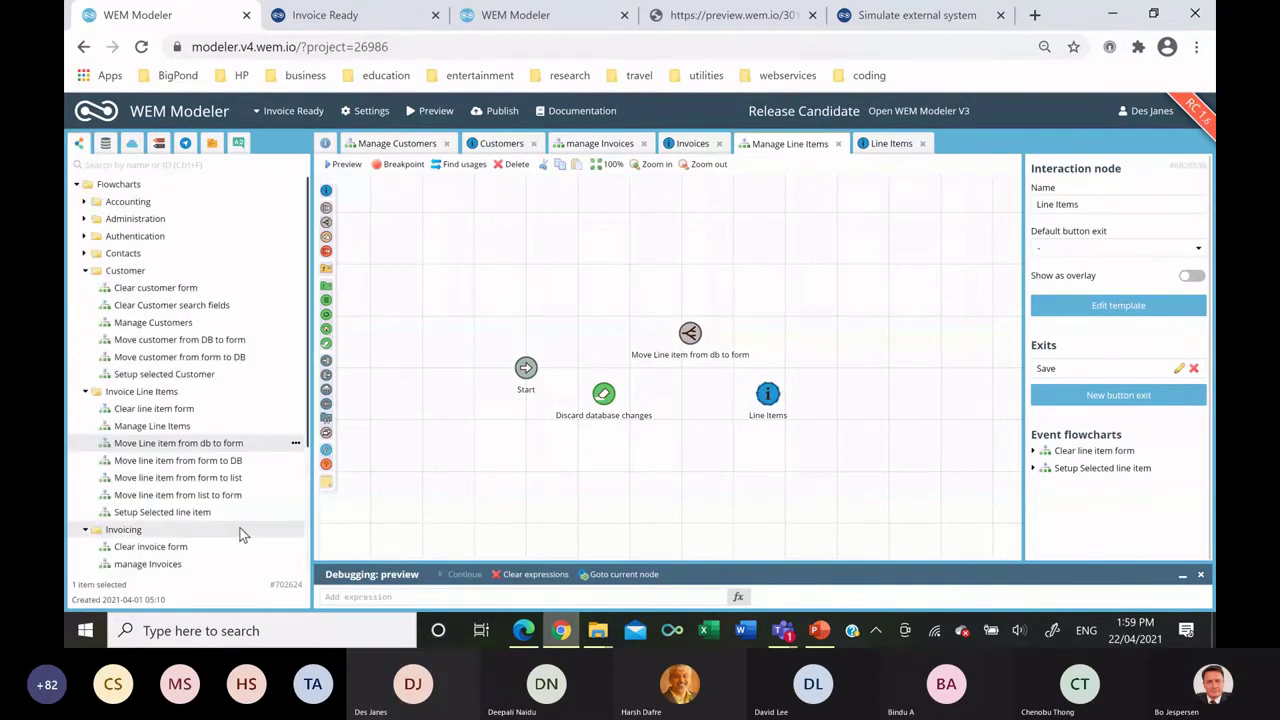
{"action": "left_click", "coordinate": [224, 462]}
{"action": "left_click_drag", "start_coordinate": [224, 477], "coordinate": [889, 362]}
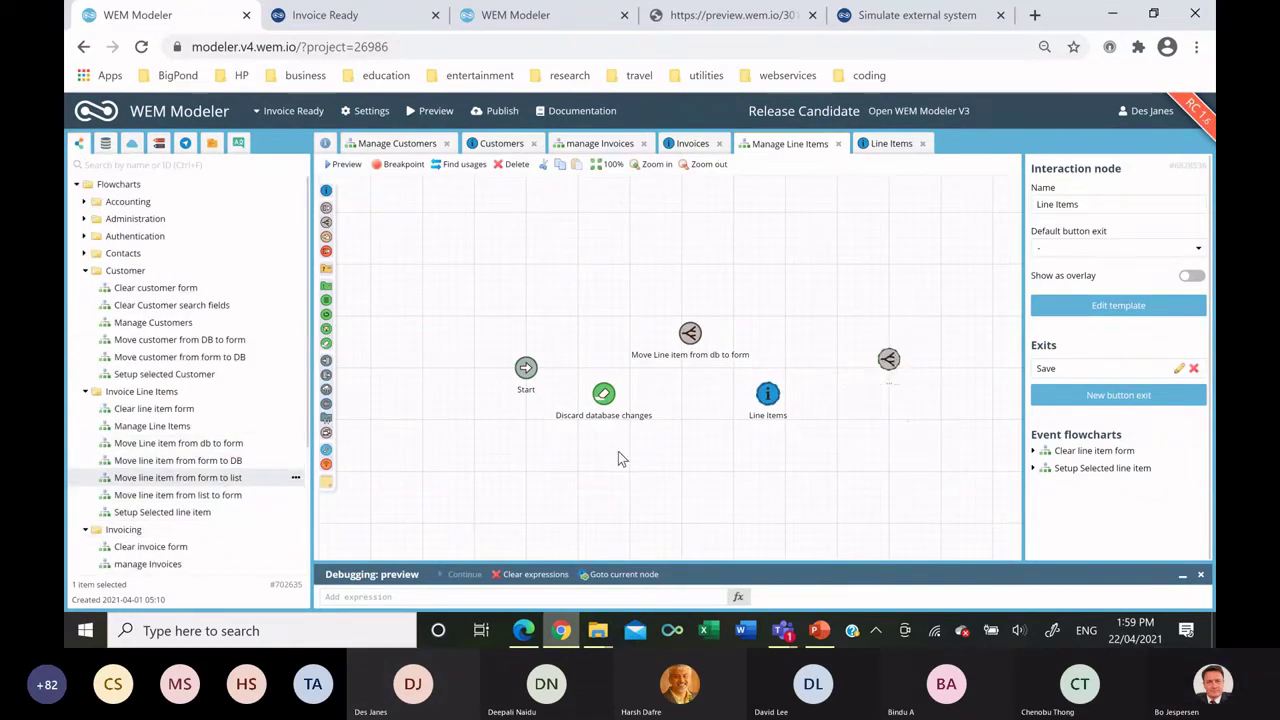
{"action": "left_click_drag", "start_coordinate": [326, 329], "coordinate": [897, 478]}
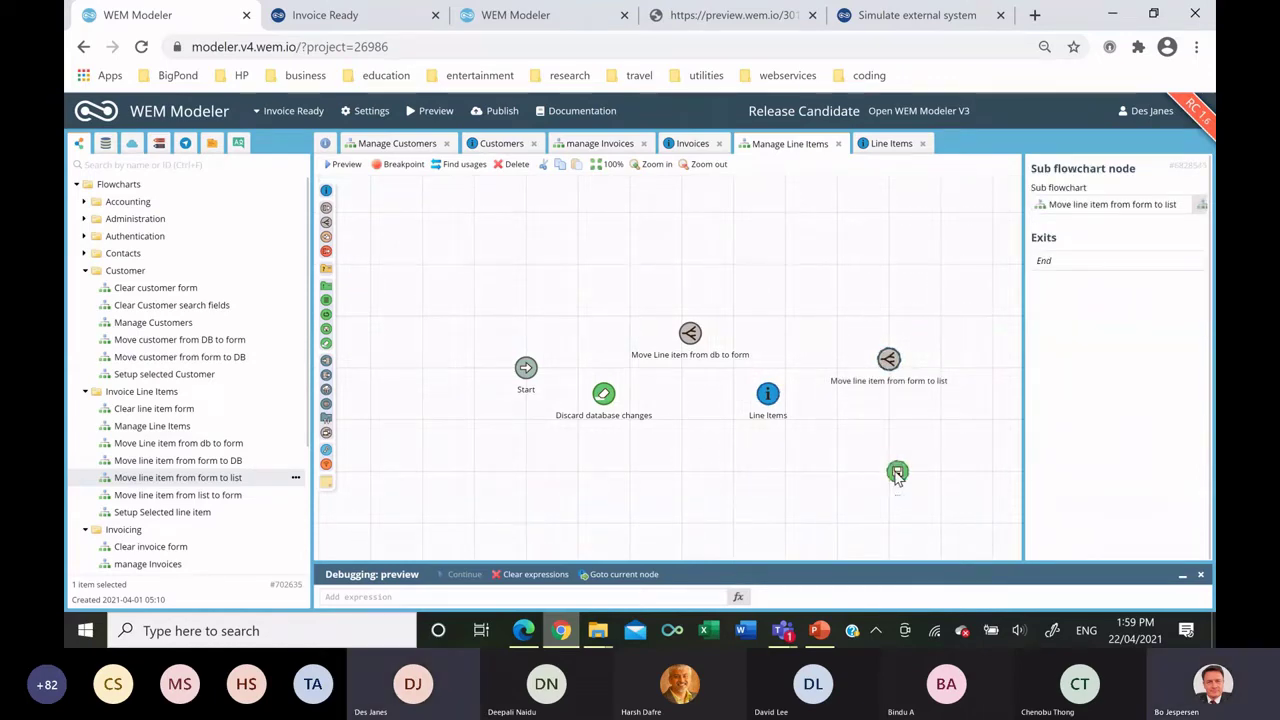
Connect Start through Discard to Line Items, and its Save exit via both new nodes back.
{"action": "left_click_drag", "start_coordinate": [548, 373], "coordinate": [603, 393]}
{"action": "mouse_move", "coordinate": [622, 390]}
{"action": "left_mouse_down"}
{"action": "mouse_move", "coordinate": [690, 338]}
{"action": "mouse_move", "coordinate": [786, 396]}
{"action": "mouse_move", "coordinate": [880, 362]}
{"action": "mouse_move", "coordinate": [910, 385]}
{"action": "mouse_move", "coordinate": [891, 400]}
{"action": "mouse_move", "coordinate": [897, 472]}
{"action": "mouse_move", "coordinate": [770, 398]}
{"action": "left_mouse_up"}
{"action": "left_click", "coordinate": [914, 373]}
{"action": "left_click", "coordinate": [884, 478]}
{"action": "left_click", "coordinate": [768, 394]}
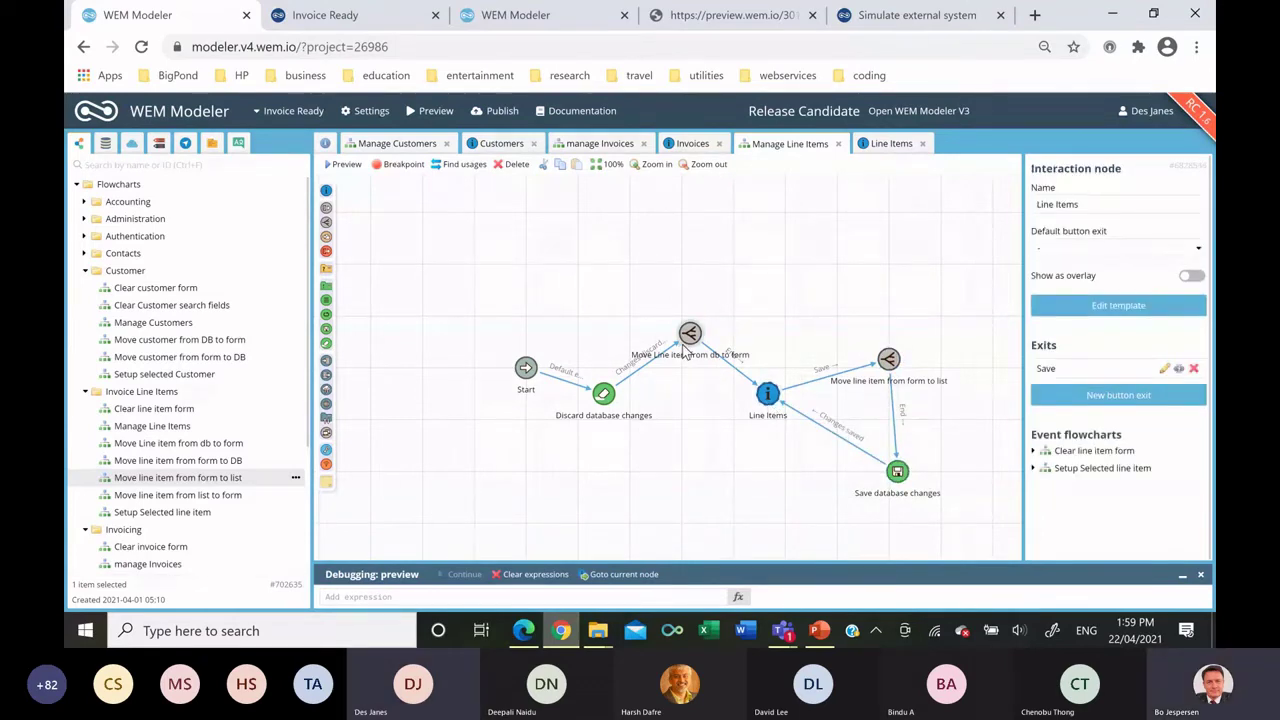
{"action": "left_click", "coordinate": [692, 143]}
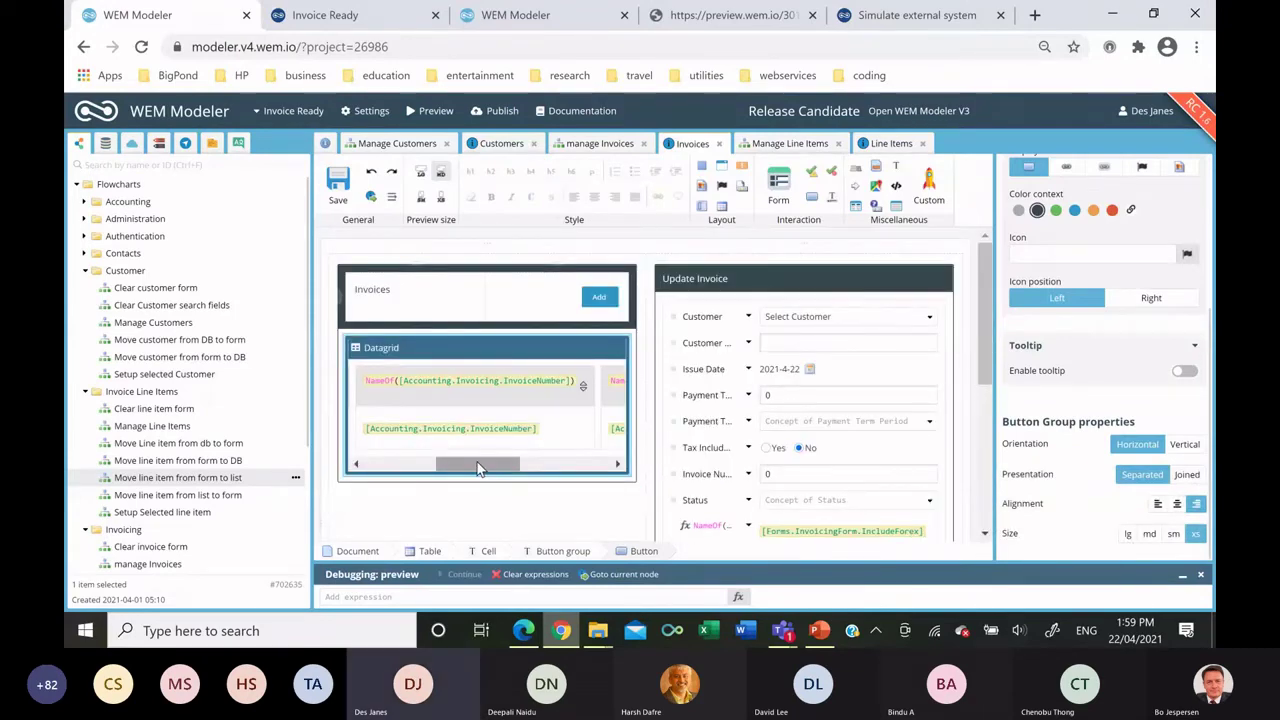
Add a button beside Edit in the Invoices grid running Manage Line Items, and save.
{"action": "left_click_drag", "start_coordinate": [478, 468], "coordinate": [566, 465]}
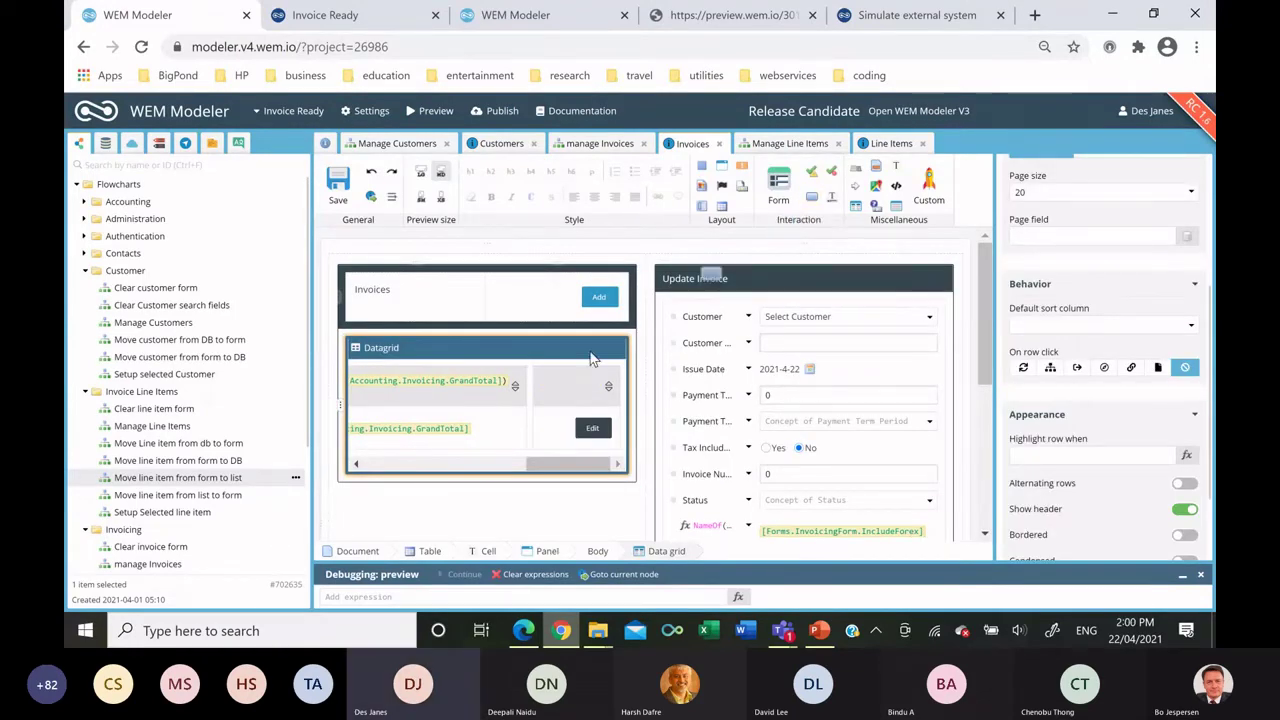
{"action": "left_click_drag", "start_coordinate": [563, 408], "coordinate": [558, 440]}
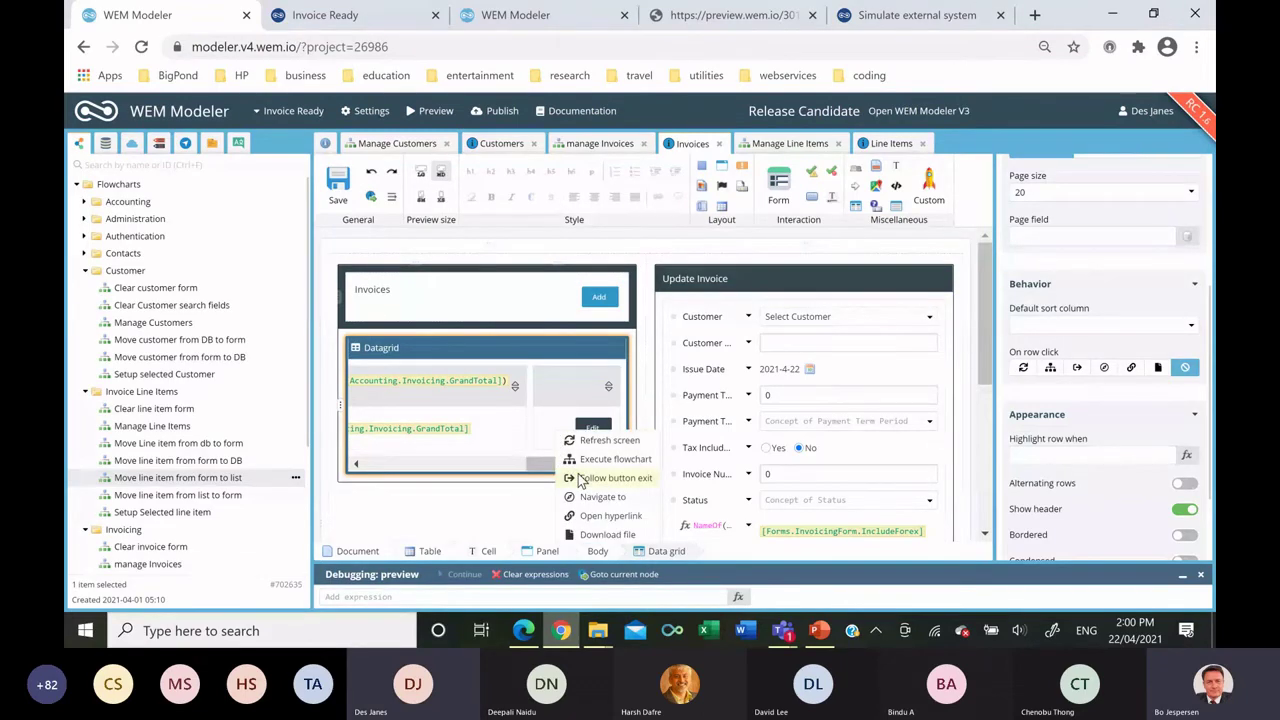
{"action": "left_click", "coordinate": [605, 459]}
{"action": "left_click", "coordinate": [405, 332]}
{"action": "left_click", "coordinate": [458, 368]}
{"action": "double_click", "coordinate": [586, 367]}
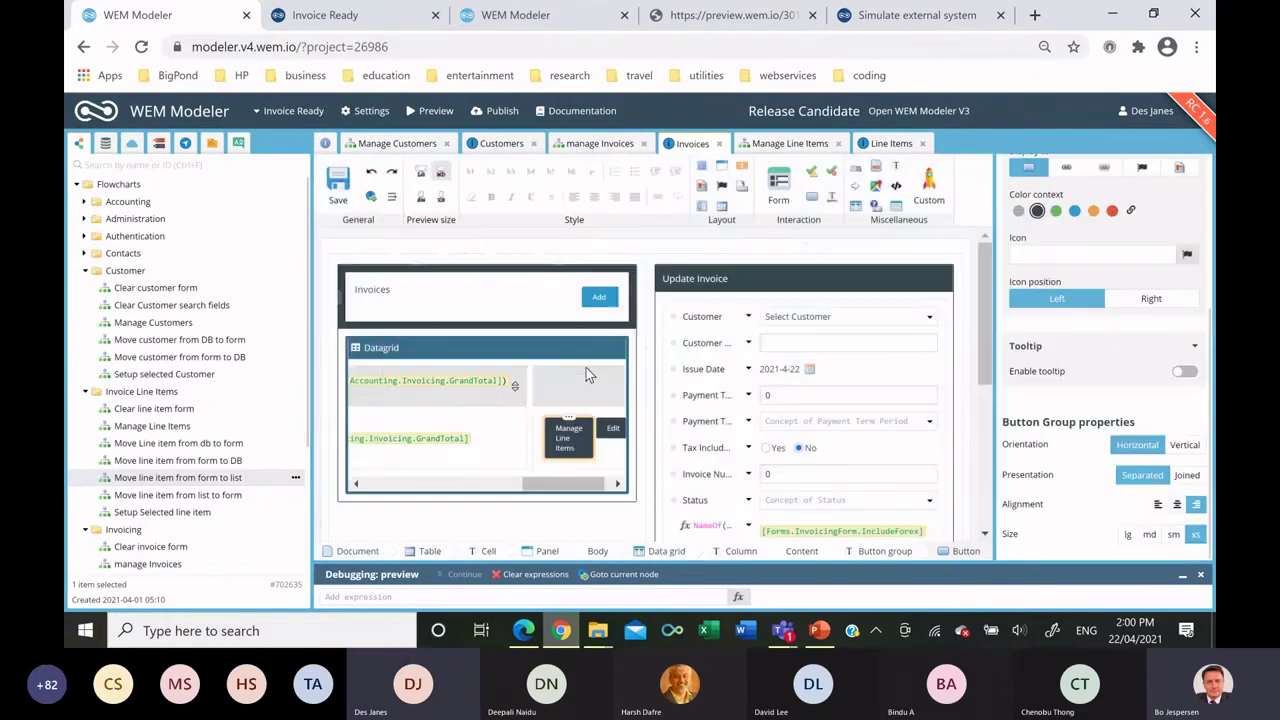
{"action": "left_click", "coordinate": [345, 188]}
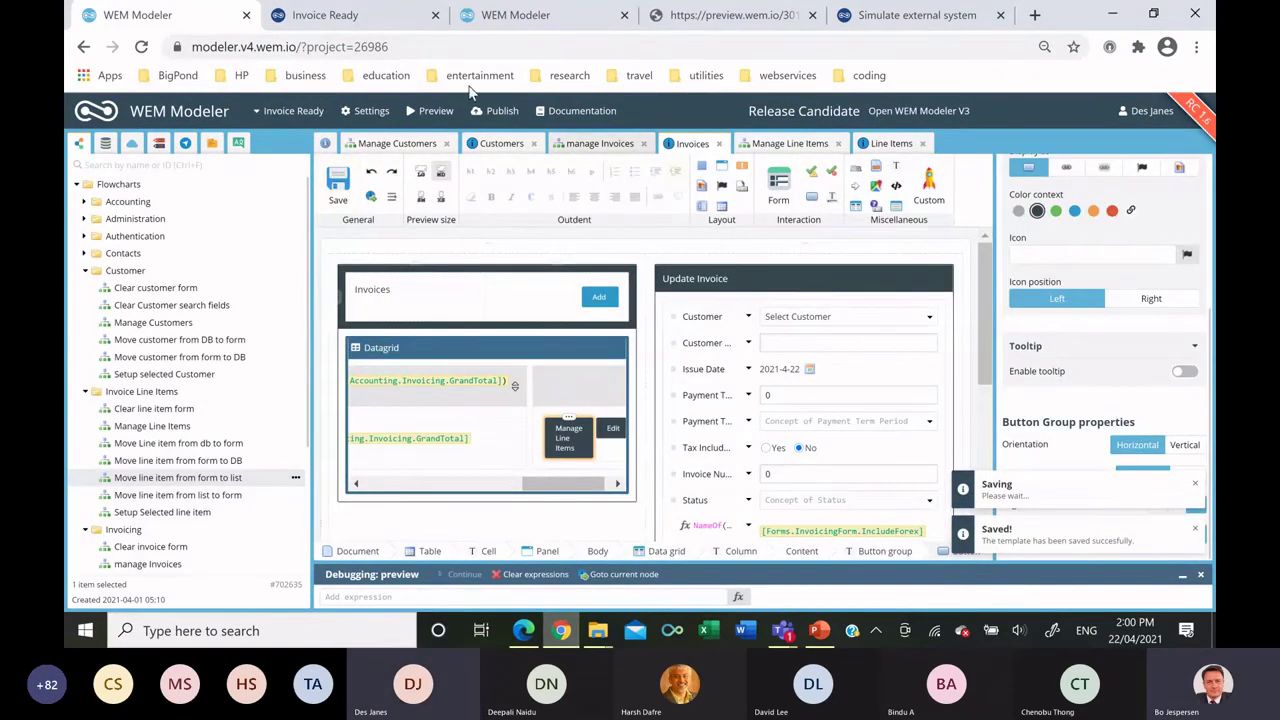
{"action": "left_click", "coordinate": [352, 15]}
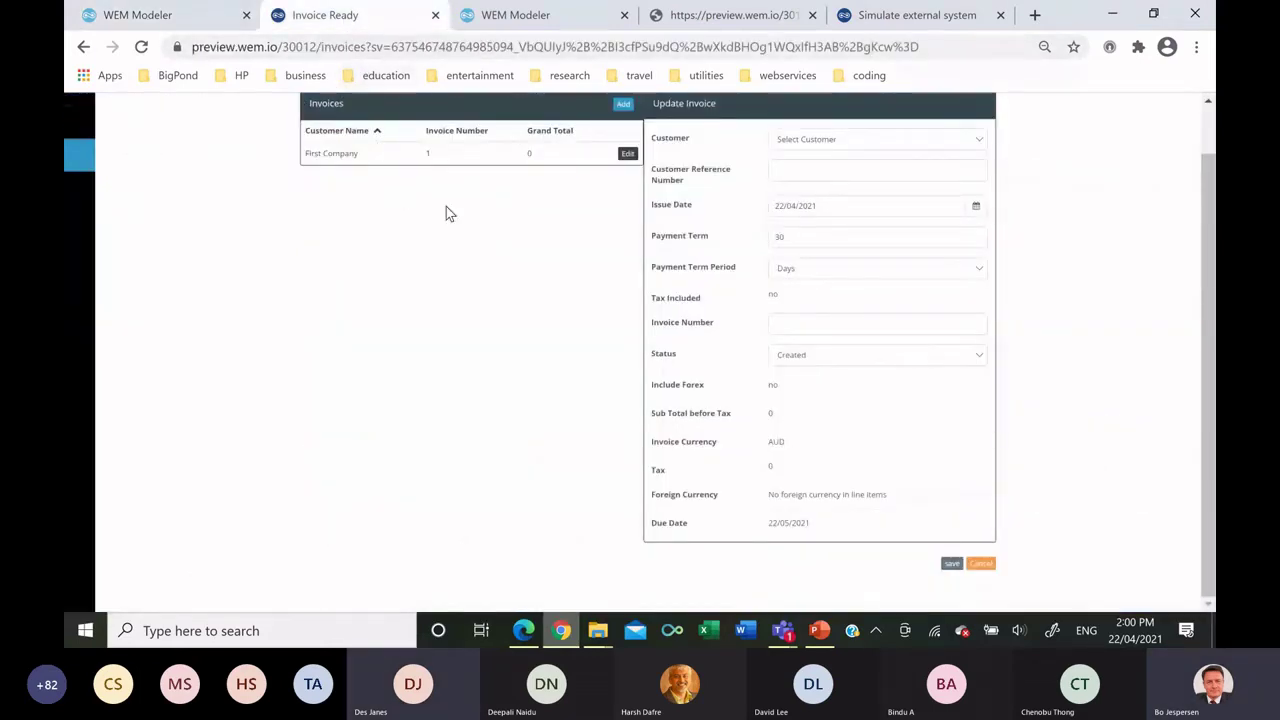
Start a line item 'First line item' for First Company on invoice 1.
{"action": "scroll", "coordinate": [240, 200], "scroll_direction": "up", "scroll_amount": 1}
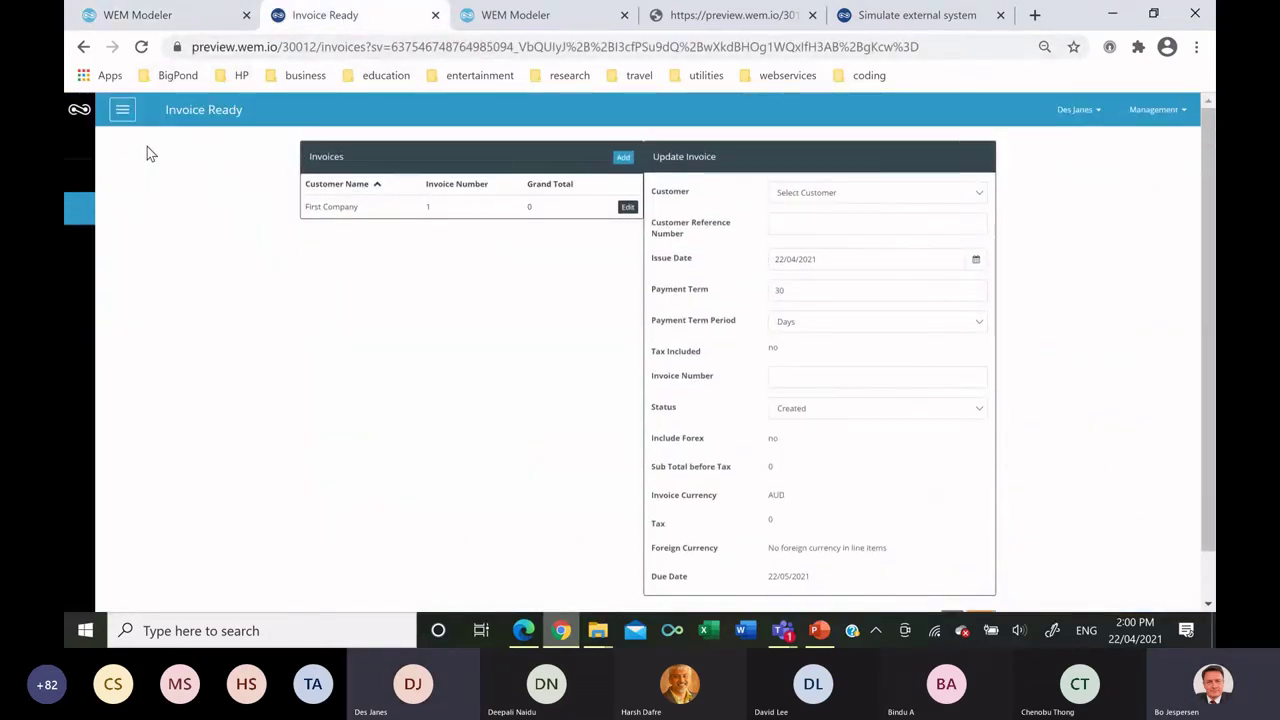
{"action": "left_click", "coordinate": [123, 112]}
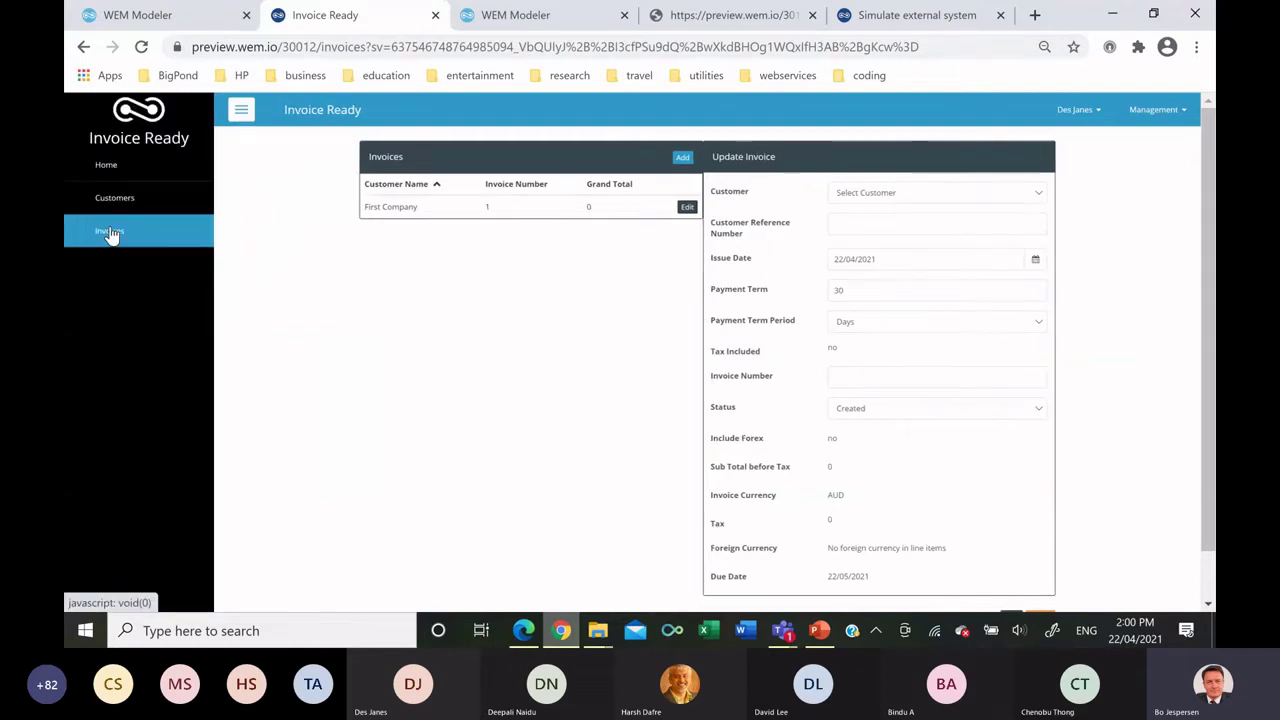
{"action": "left_click", "coordinate": [108, 232]}
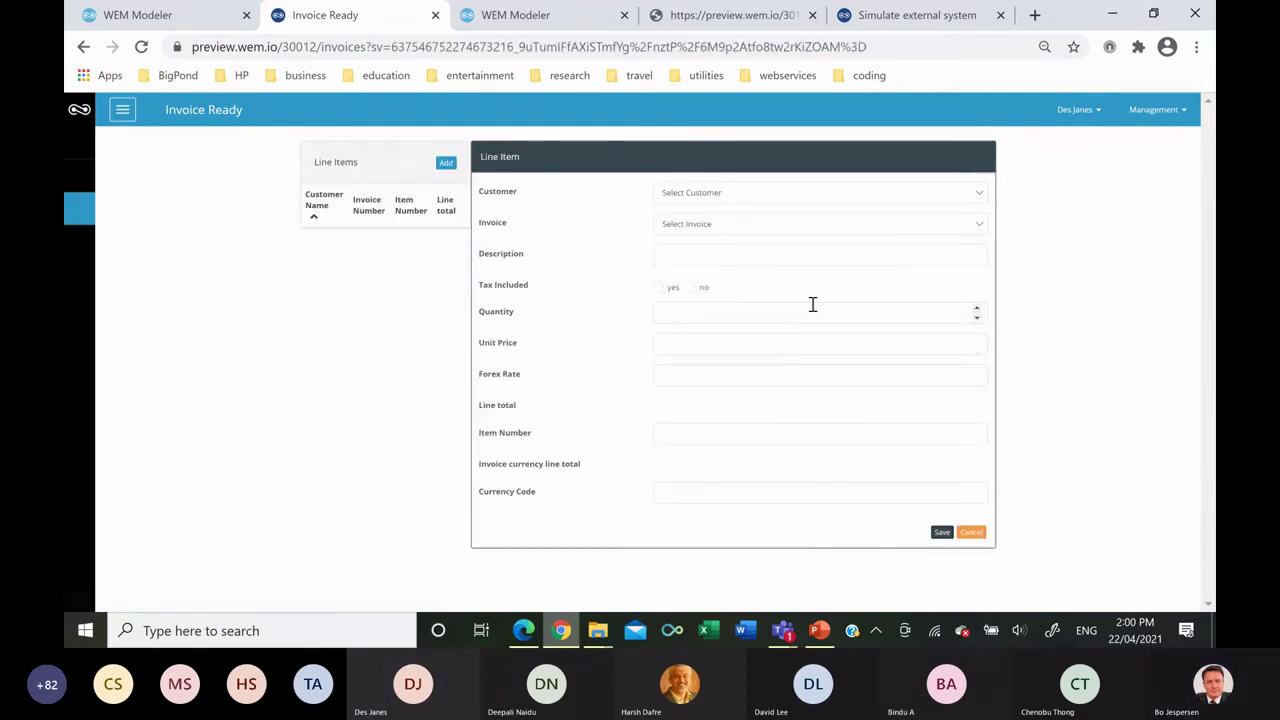
{"action": "left_click", "coordinate": [733, 197]}
{"action": "left_click", "coordinate": [714, 275]}
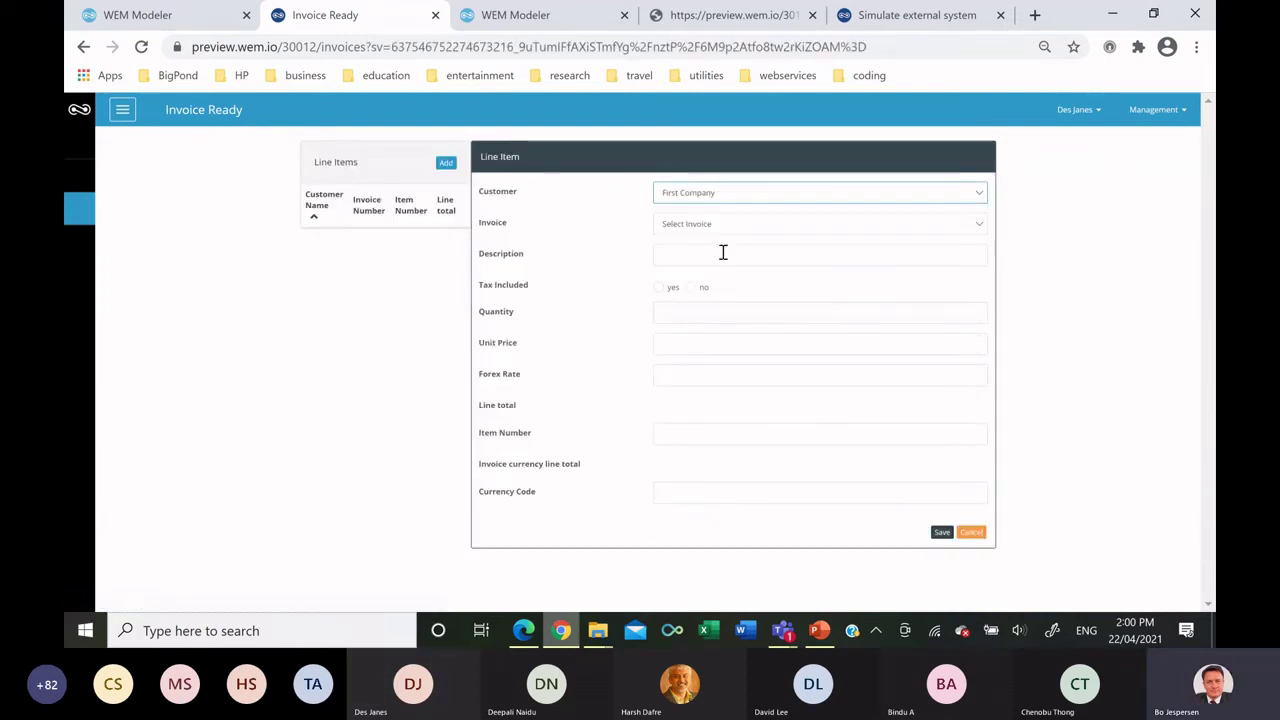
{"action": "left_click", "coordinate": [720, 226]}
{"action": "left_click", "coordinate": [701, 282]}
{"action": "left_click", "coordinate": [699, 253]}
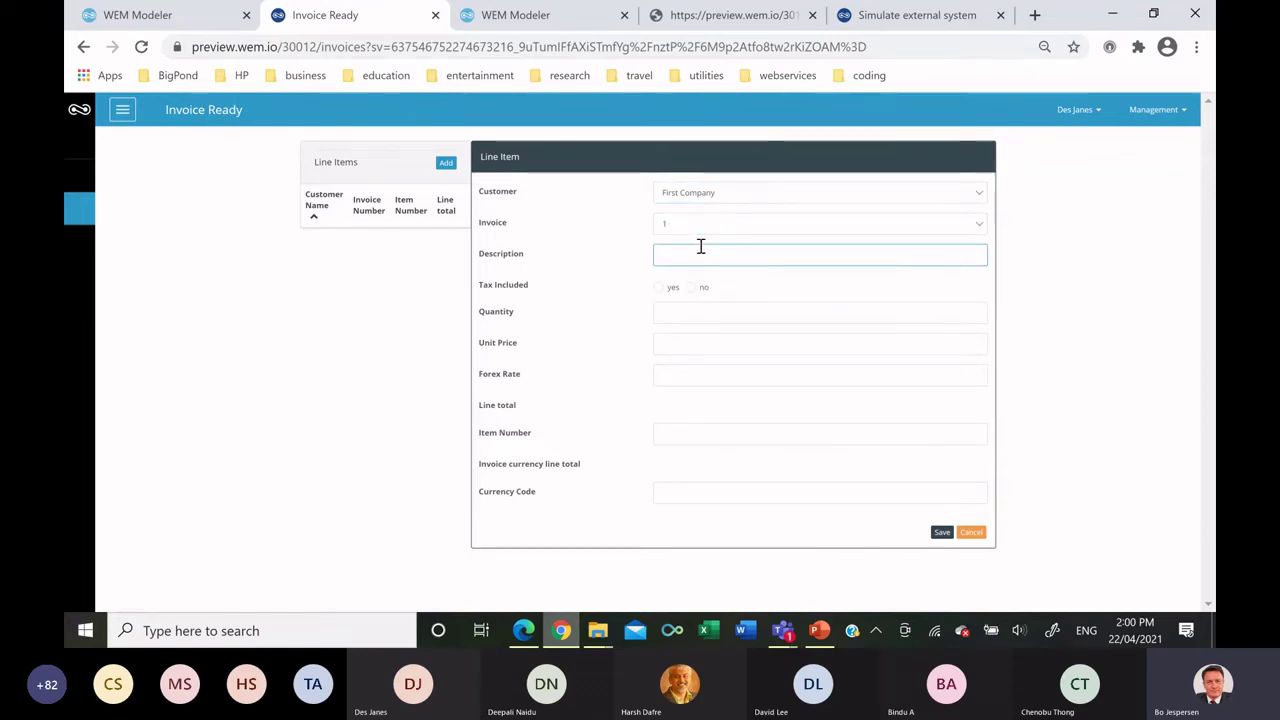
{"action": "type", "text": "First line item"}
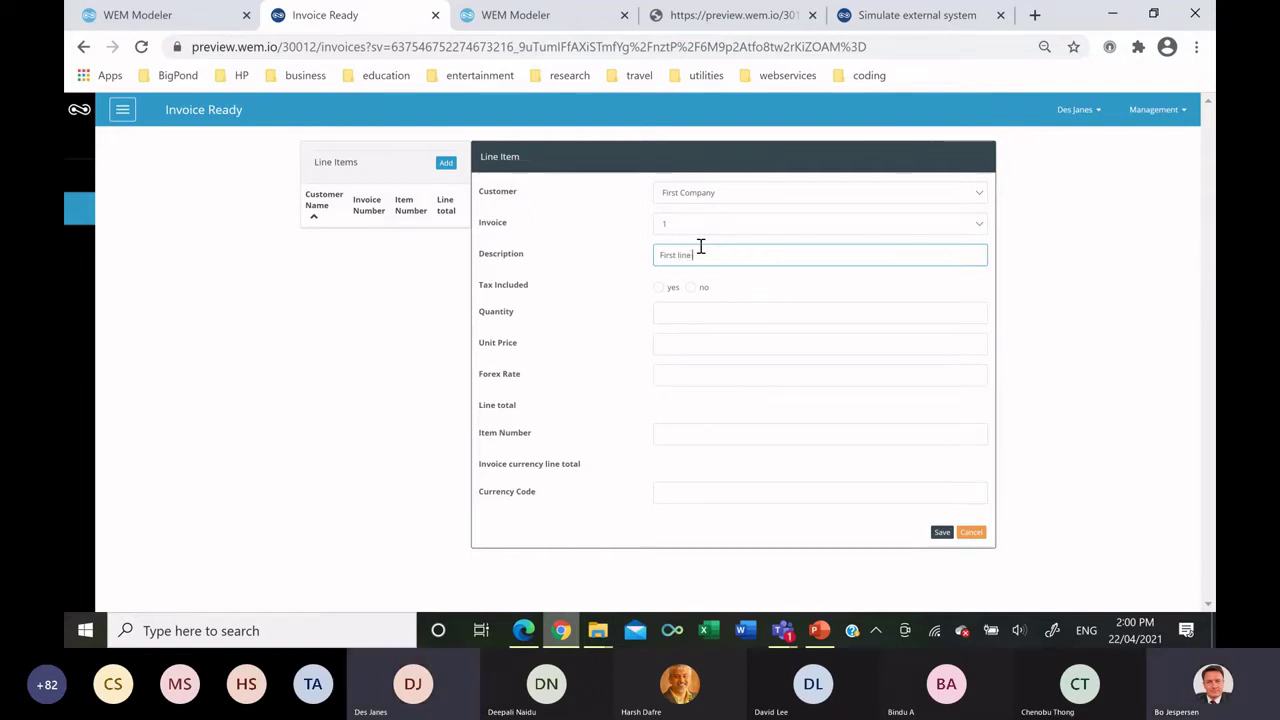
Mark tax as included with tax amount 40 and tax type VAT.
{"action": "left_click", "coordinate": [659, 287]}
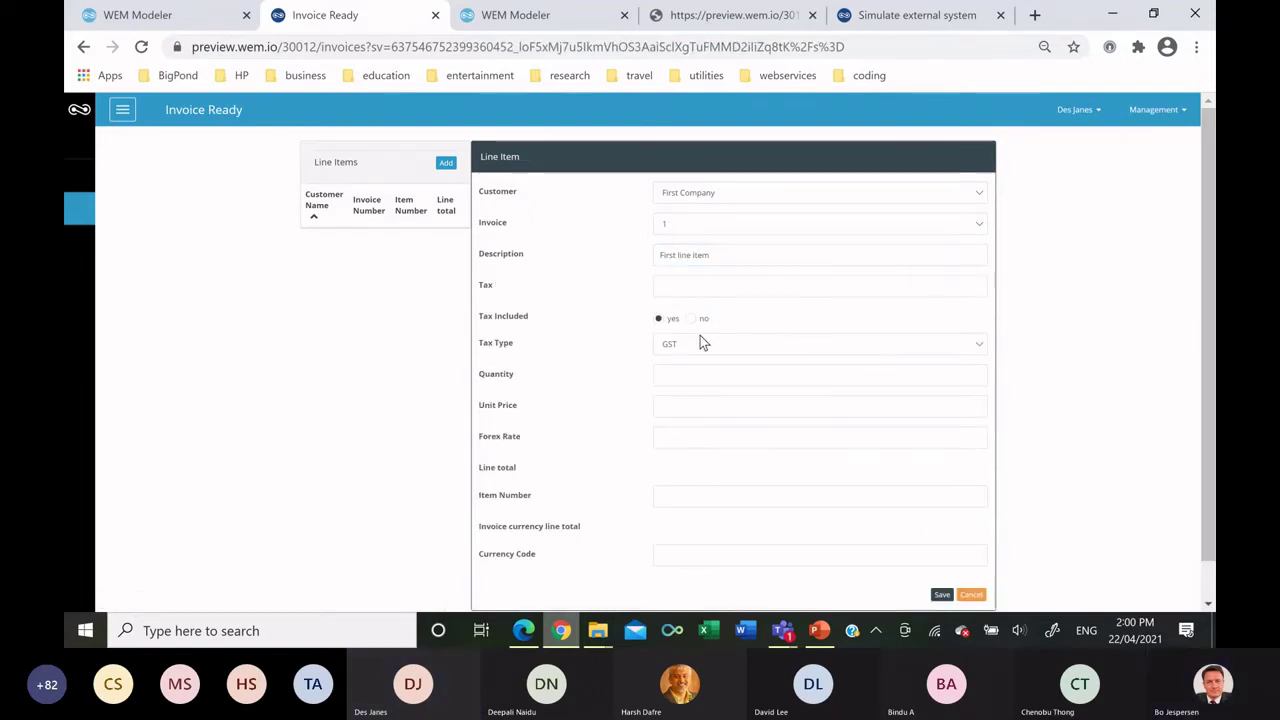
{"action": "left_click", "coordinate": [686, 286]}
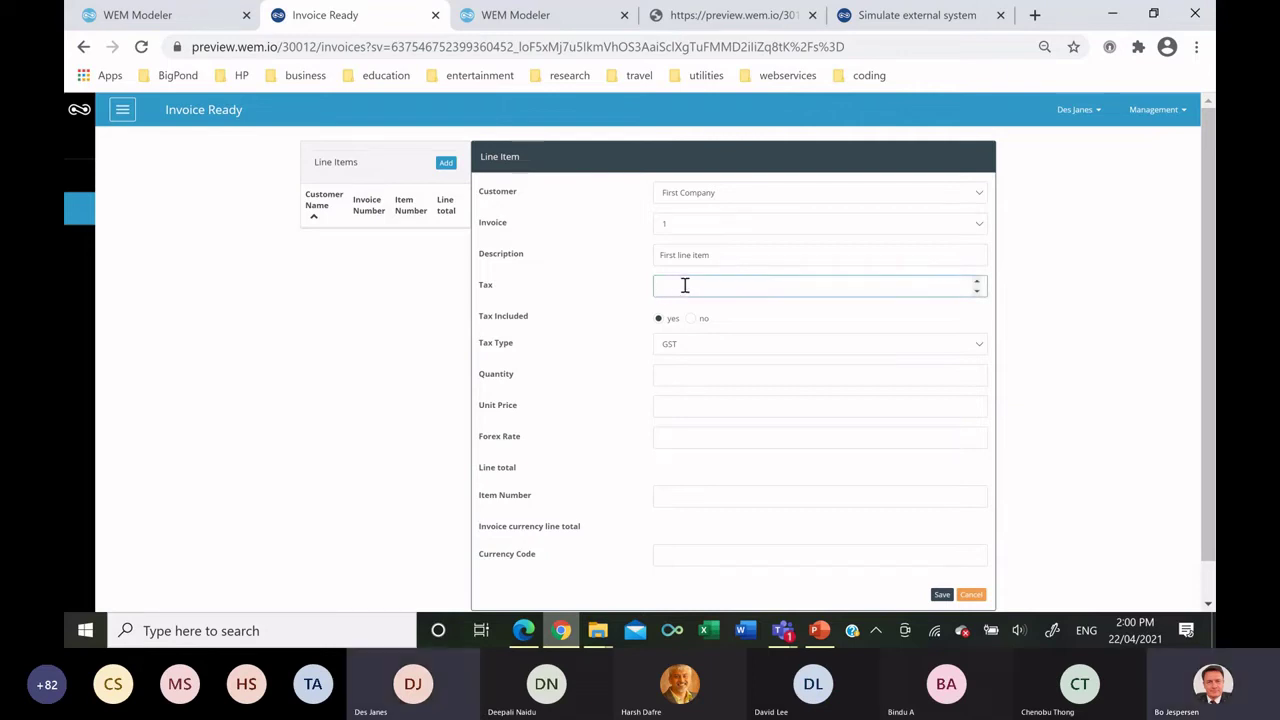
{"action": "type", "text": "40"}
{"action": "left_click", "coordinate": [686, 344]}
{"action": "left_click", "coordinate": [684, 396]}
Enter quantity 20, unit price 200, forex rate 1, item number 1, currency AUD, and save.
{"action": "left_click", "coordinate": [681, 377]}
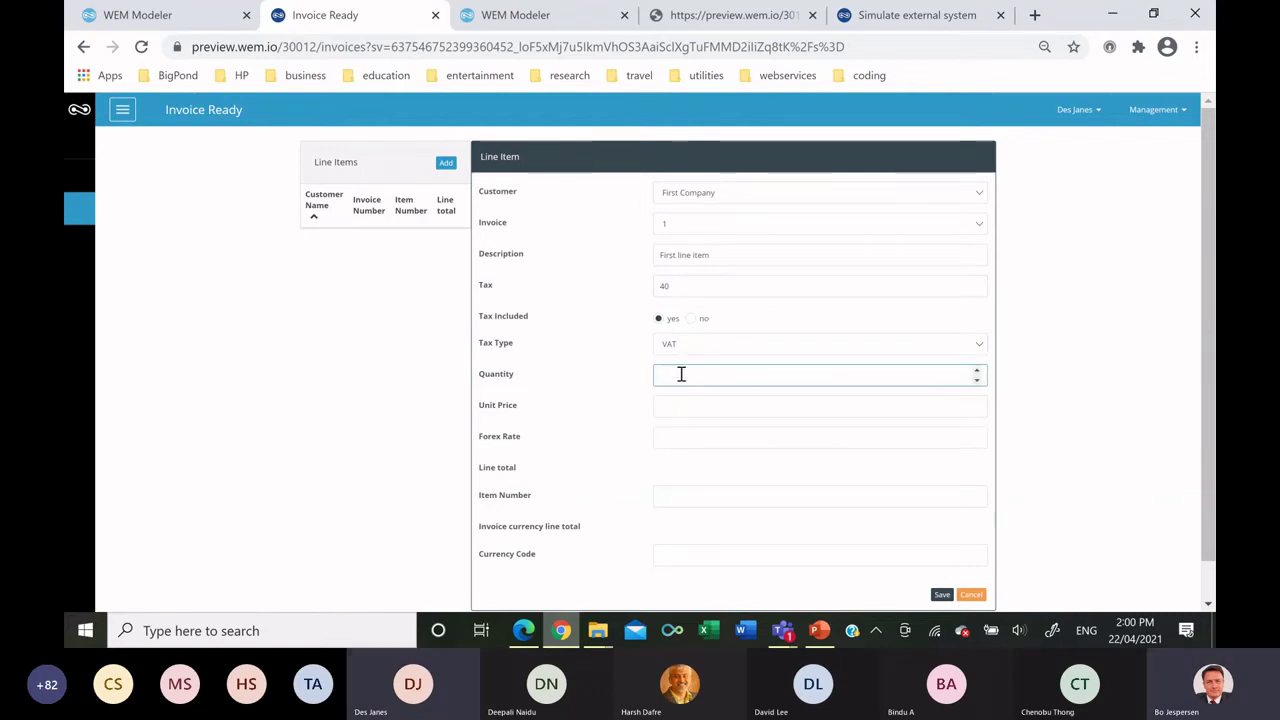
{"action": "left_click", "coordinate": [689, 397]}
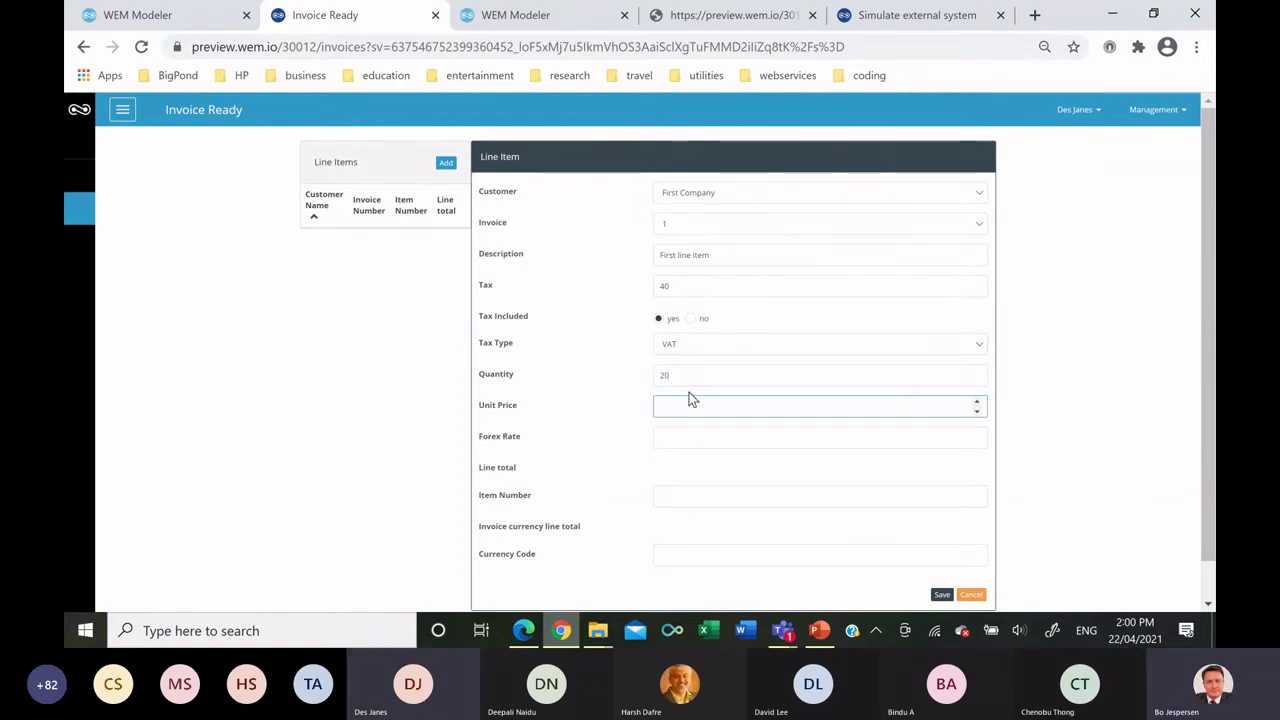
{"action": "type", "text": "200"}
{"action": "key", "text": "Tab"}
{"action": "type", "text": "1"}
{"action": "key", "text": "Tab"}
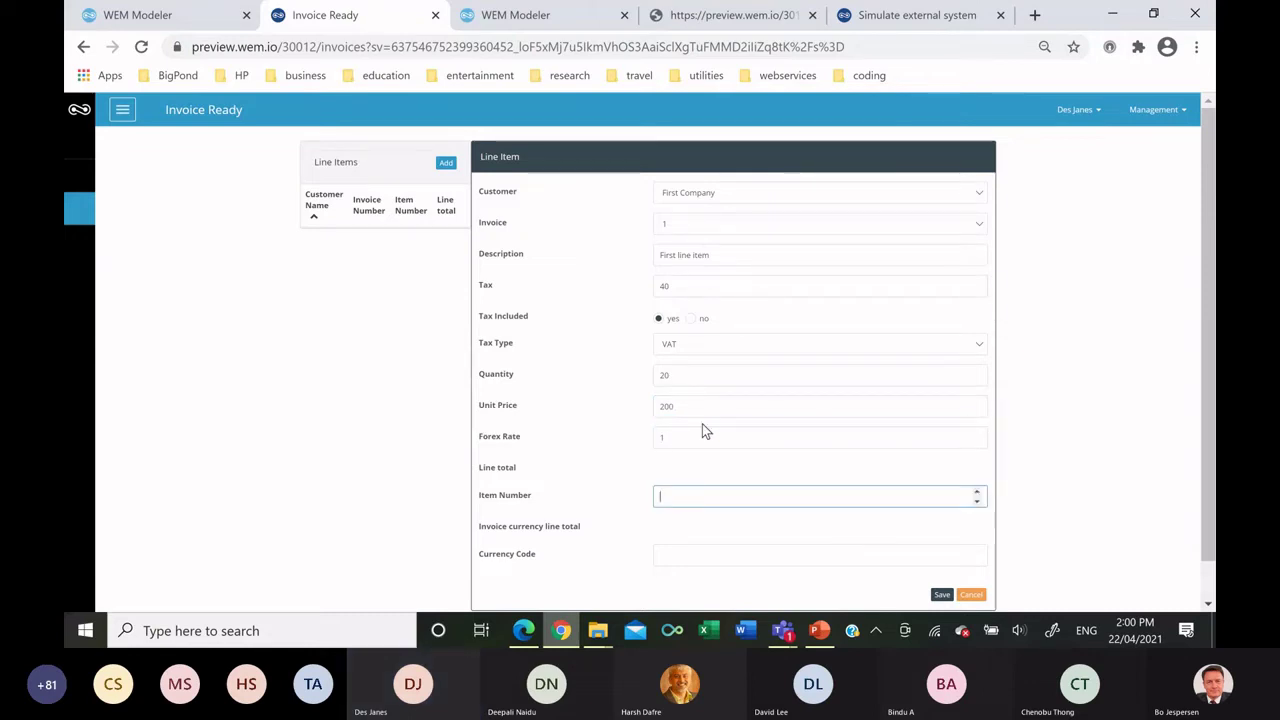
{"action": "type", "text": "1"}
{"action": "scroll", "coordinate": [710, 440], "scroll_direction": "down", "scroll_amount": 1}
{"action": "left_click", "coordinate": [681, 513]}
{"action": "type", "text": "AUD"}
{"action": "left_click", "coordinate": [941, 554]}
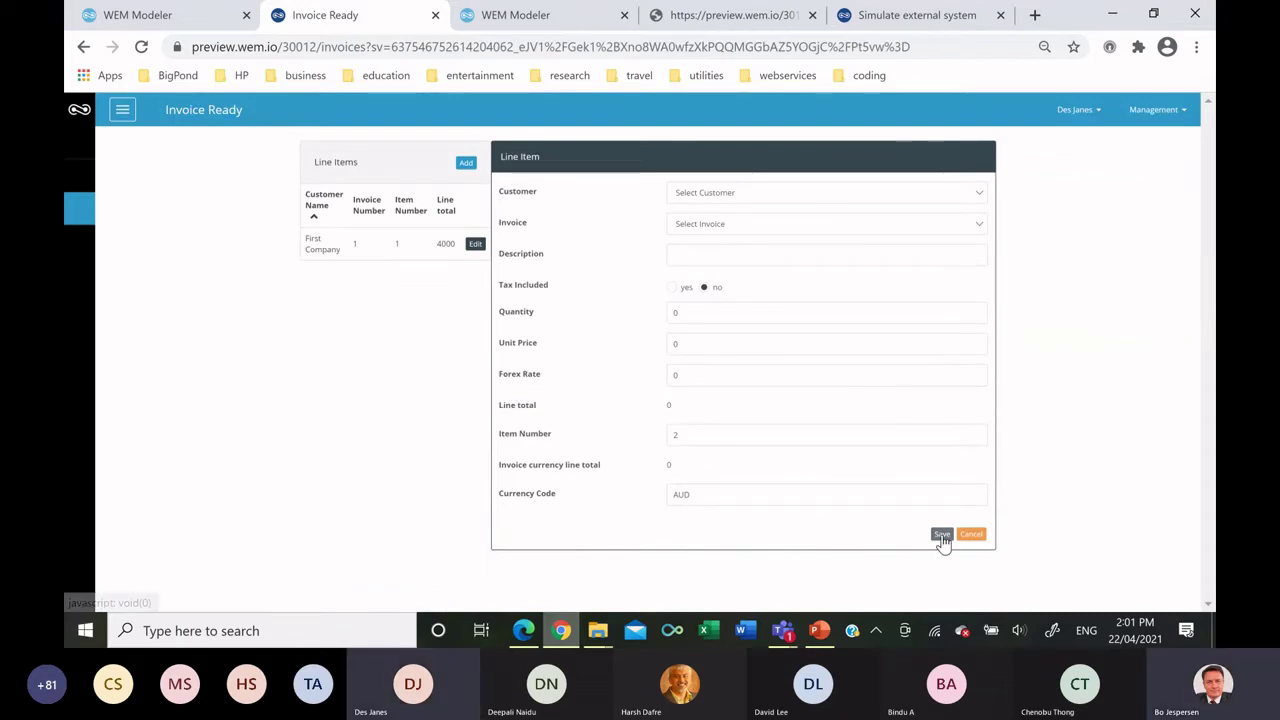
Start a second line item 'Second line Item' for First Company on invoice 1.
{"action": "left_click", "coordinate": [727, 196]}
{"action": "left_click", "coordinate": [721, 266]}
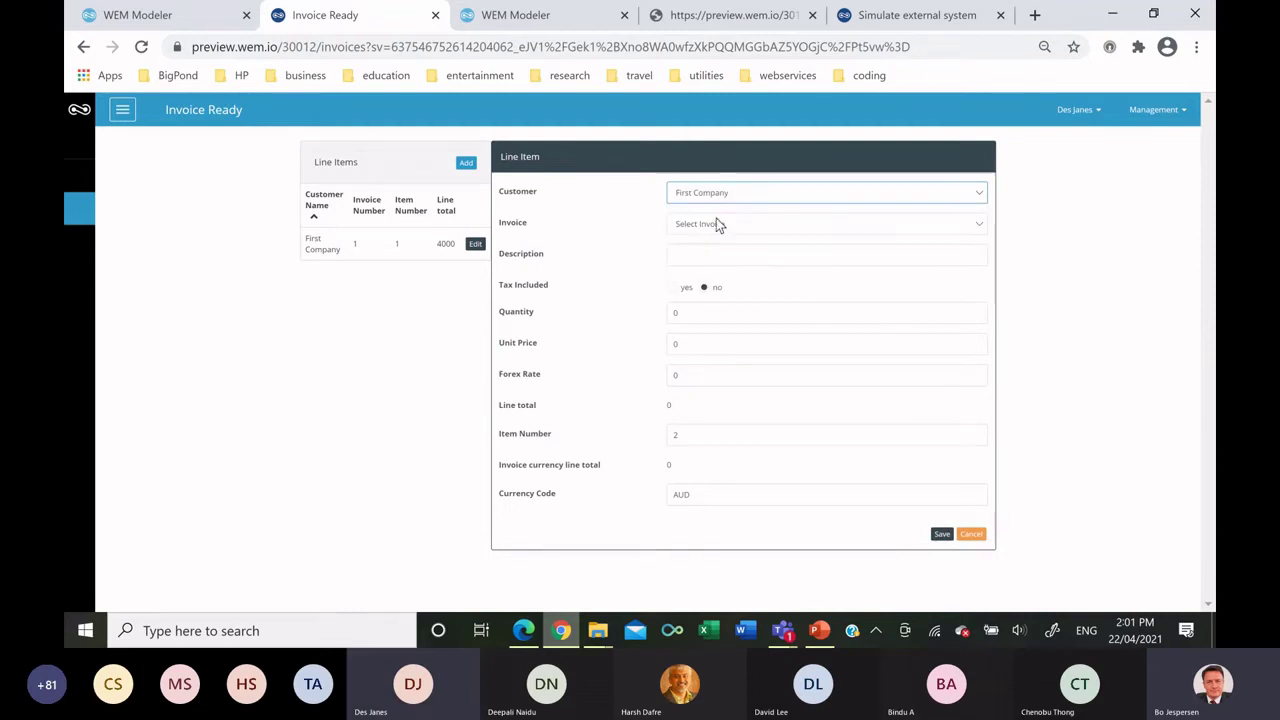
{"action": "left_click", "coordinate": [716, 226]}
{"action": "left_click", "coordinate": [714, 276]}
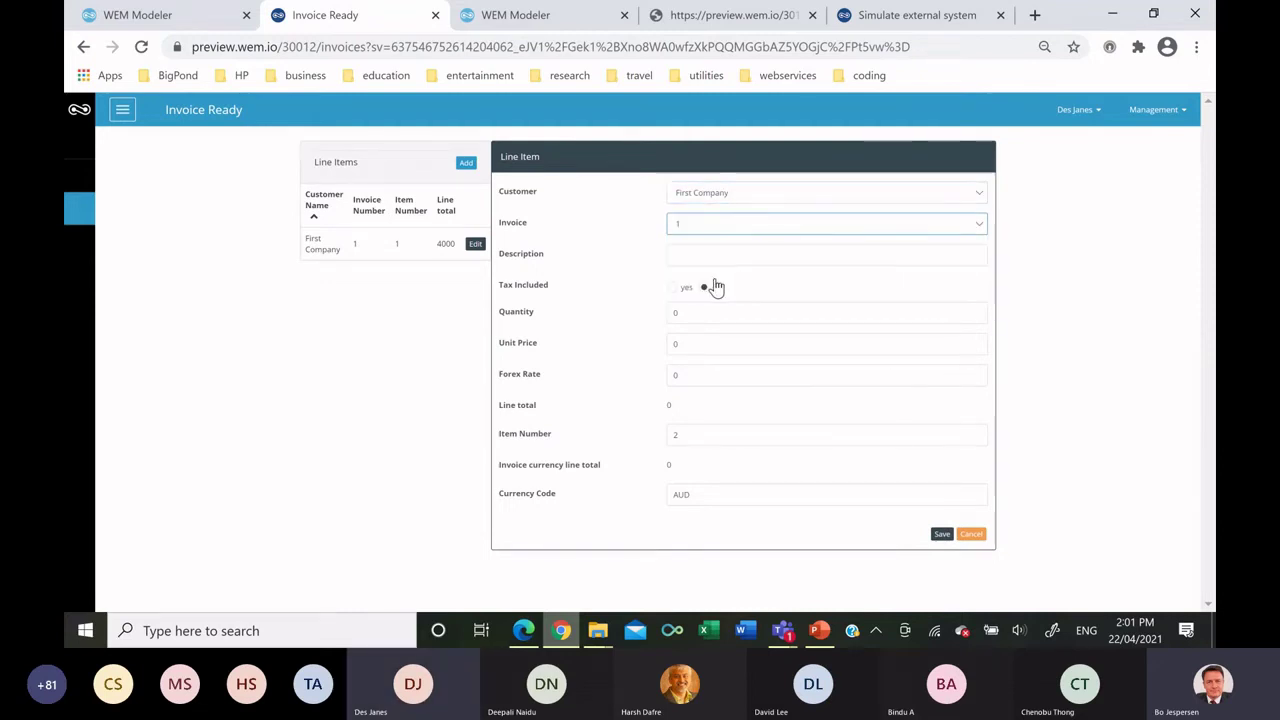
{"action": "left_click", "coordinate": [702, 250]}
{"action": "type", "text": "Second"}
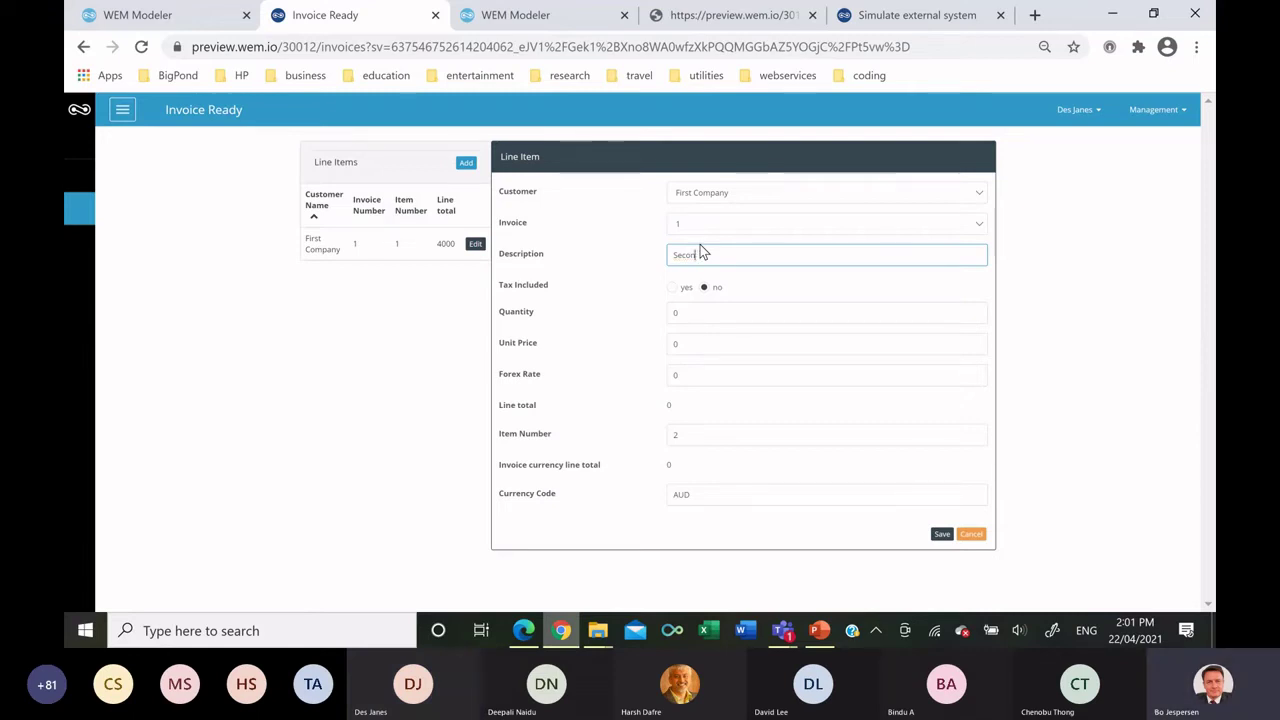
{"action": "type", "text": " line It"}
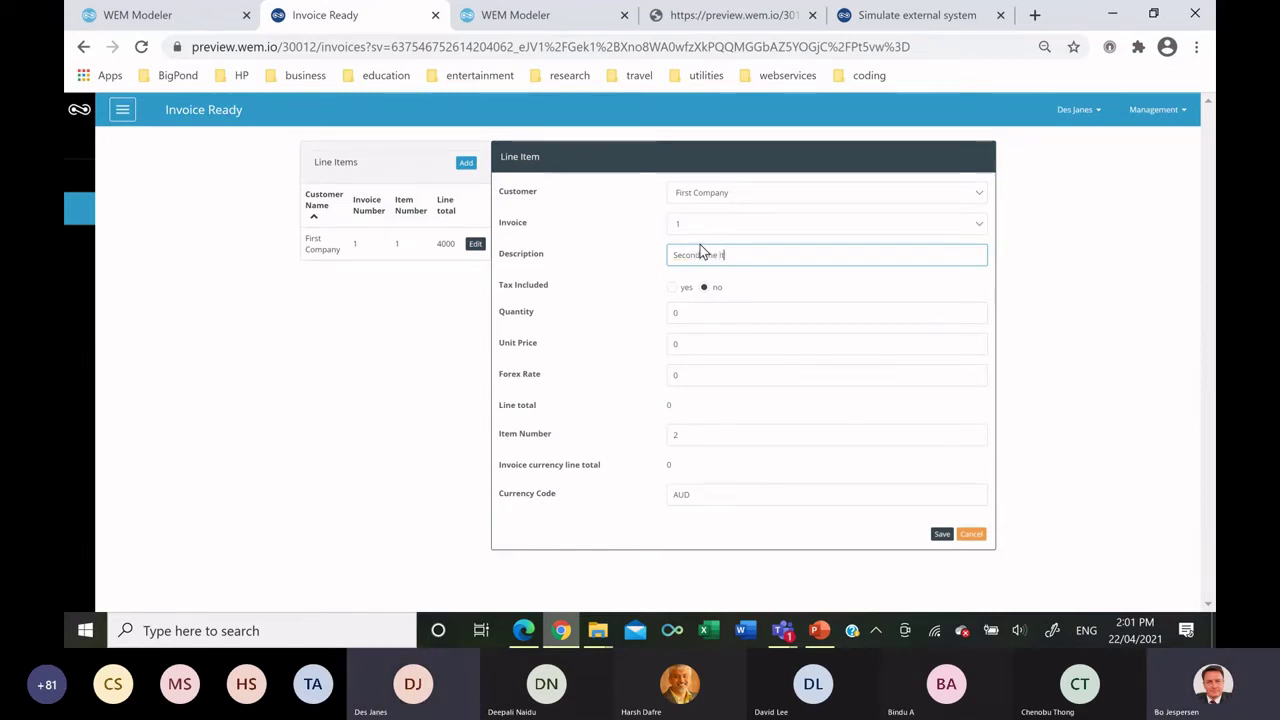
{"action": "type", "text": "em"}
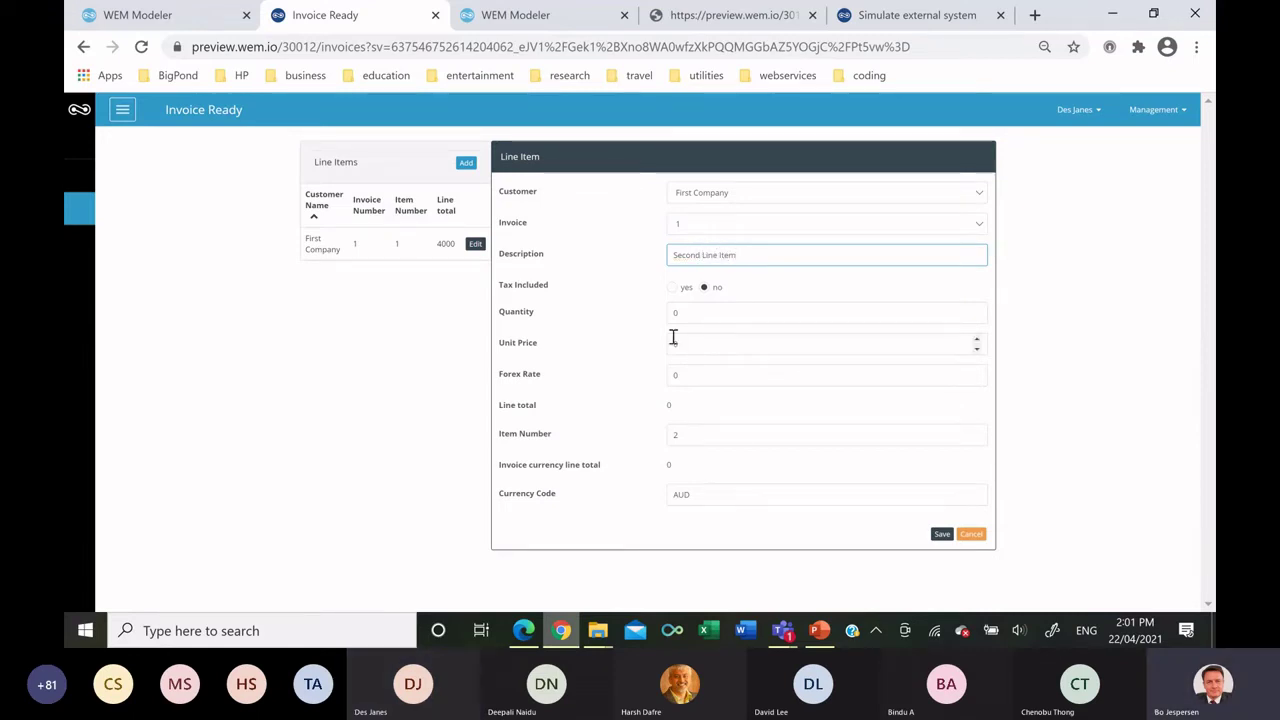
Enter quantity 10, price 100, forex rate 1, currency AUD, save, and return to WEM Modeler.
{"action": "left_click", "coordinate": [676, 314]}
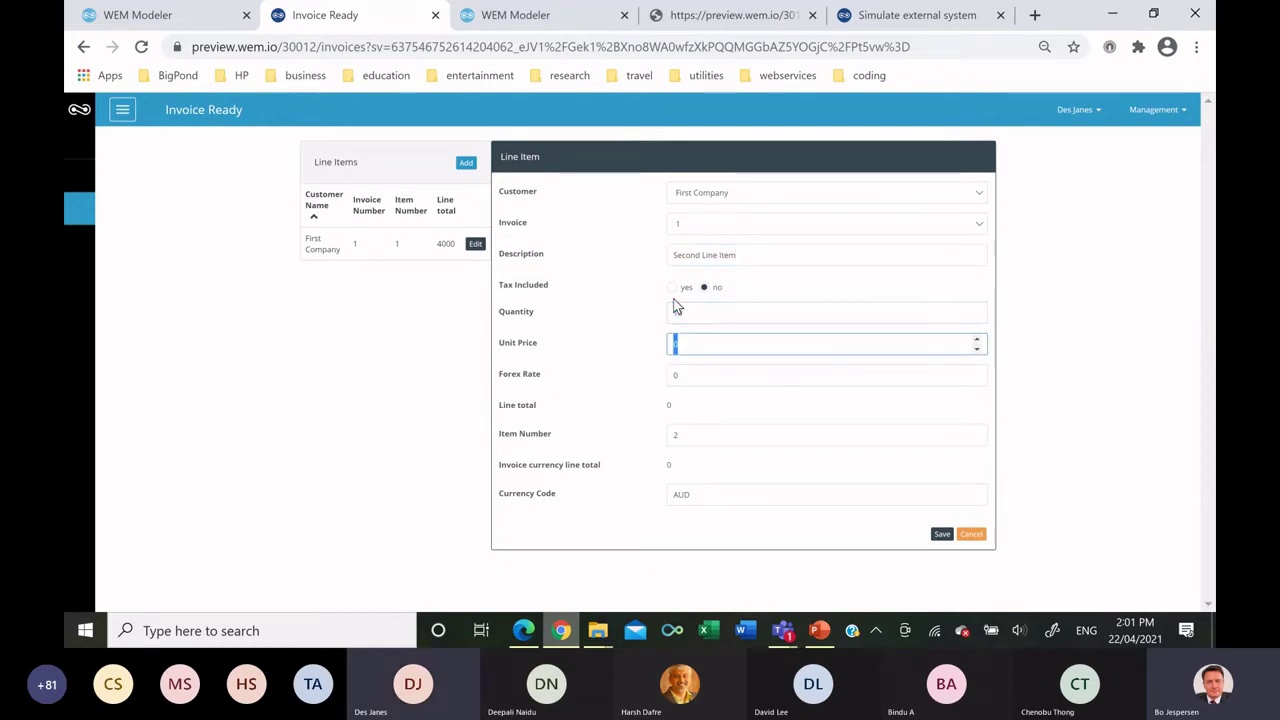
{"action": "type", "text": "100"}
{"action": "key", "text": "Tab"}
{"action": "type", "text": "1"}
{"action": "key", "text": "Tab"}
{"action": "key", "text": "Tab"}
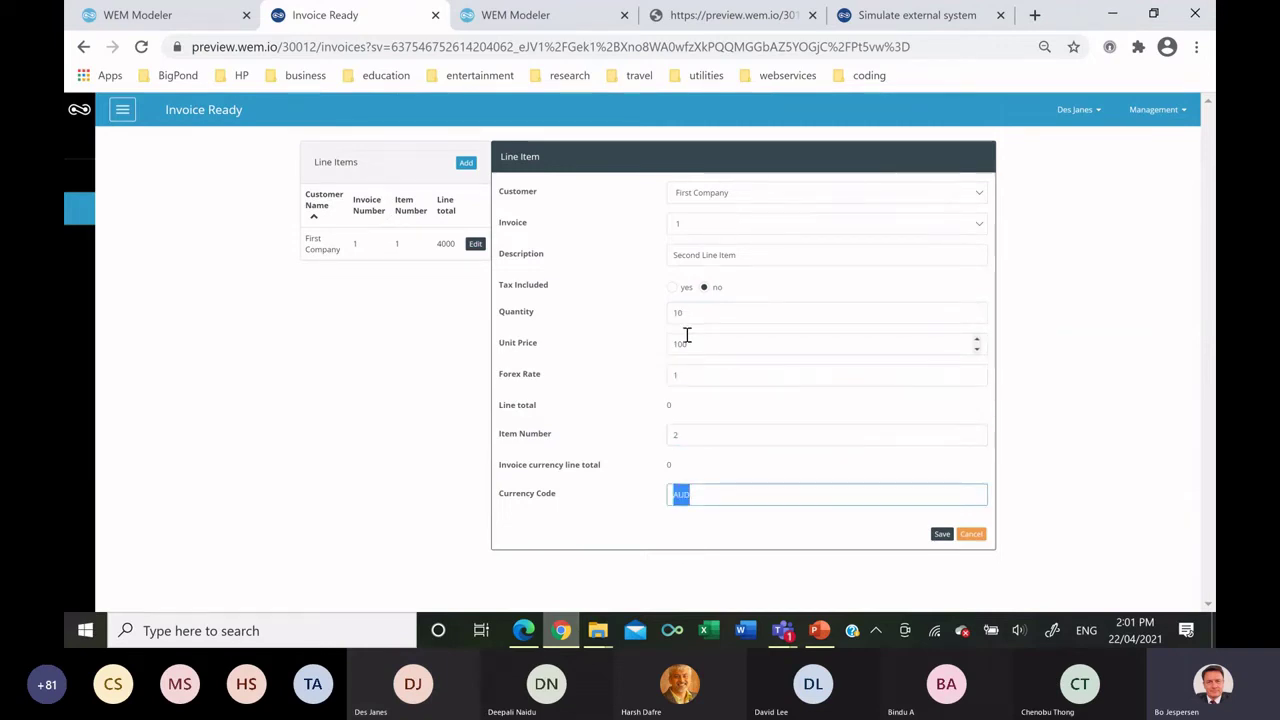
{"action": "type", "text": "AUD"}
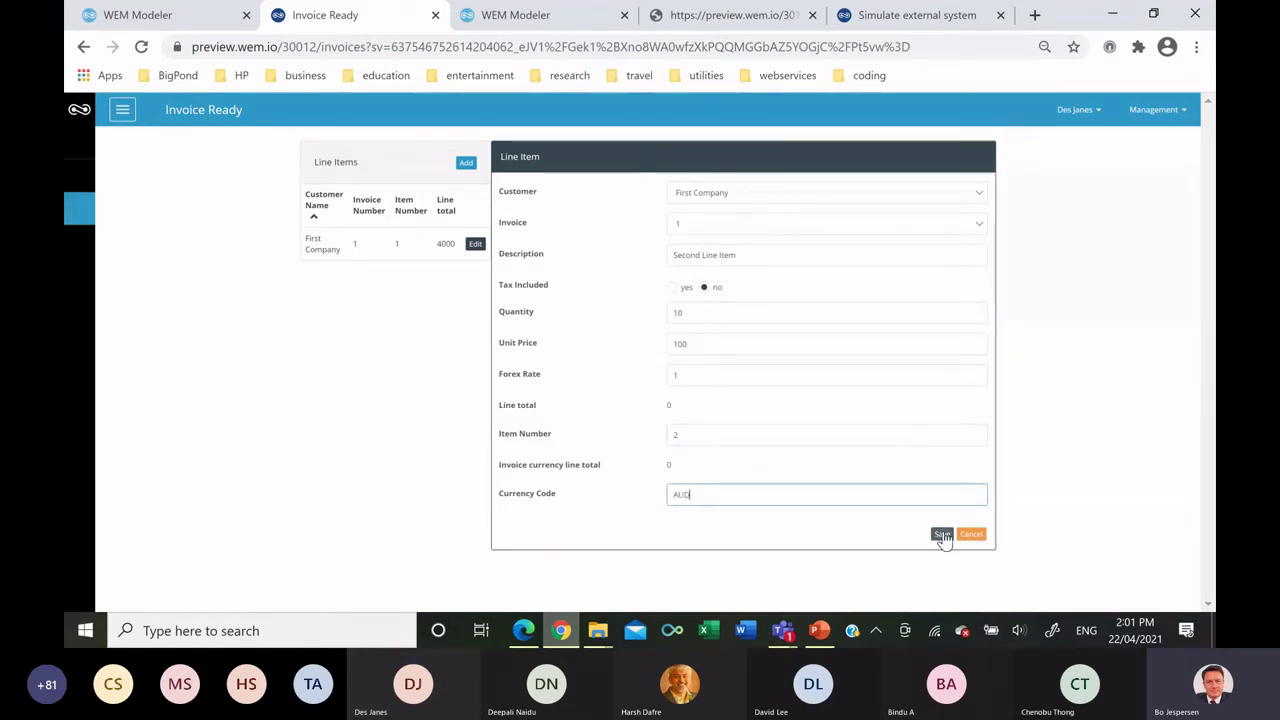
{"action": "left_click", "coordinate": [942, 534]}
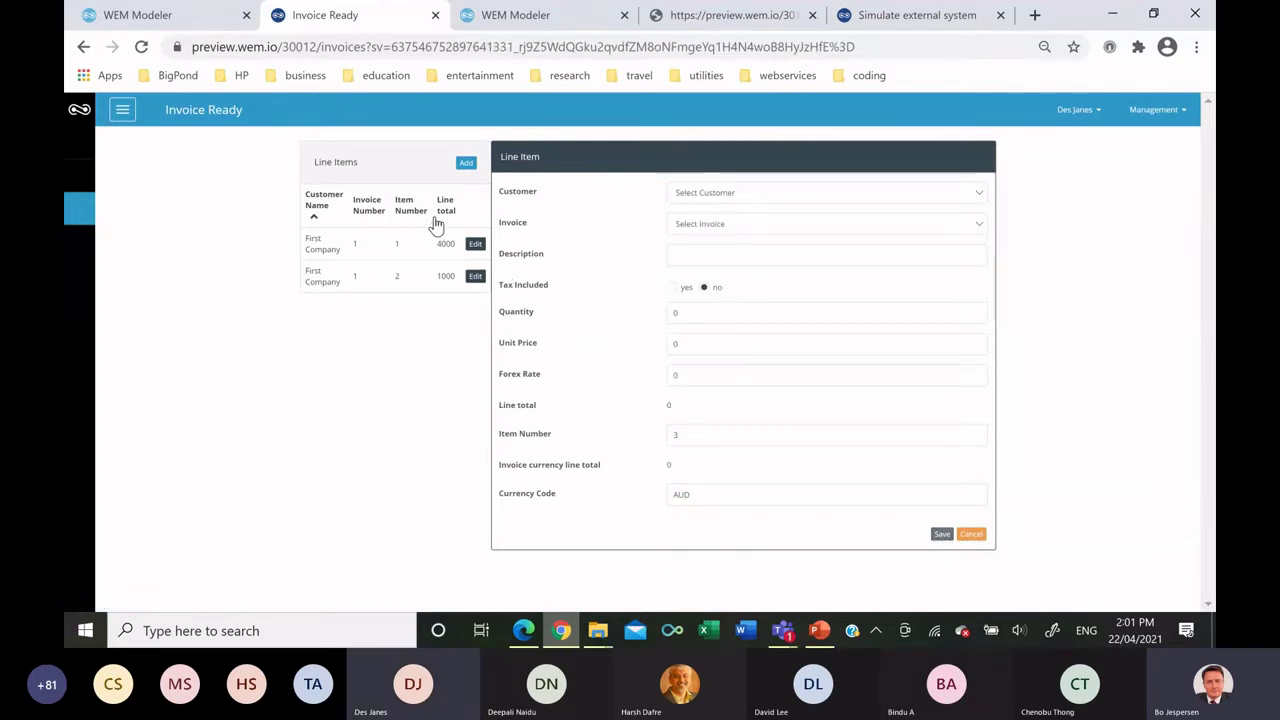
{"action": "left_click", "coordinate": [120, 15]}
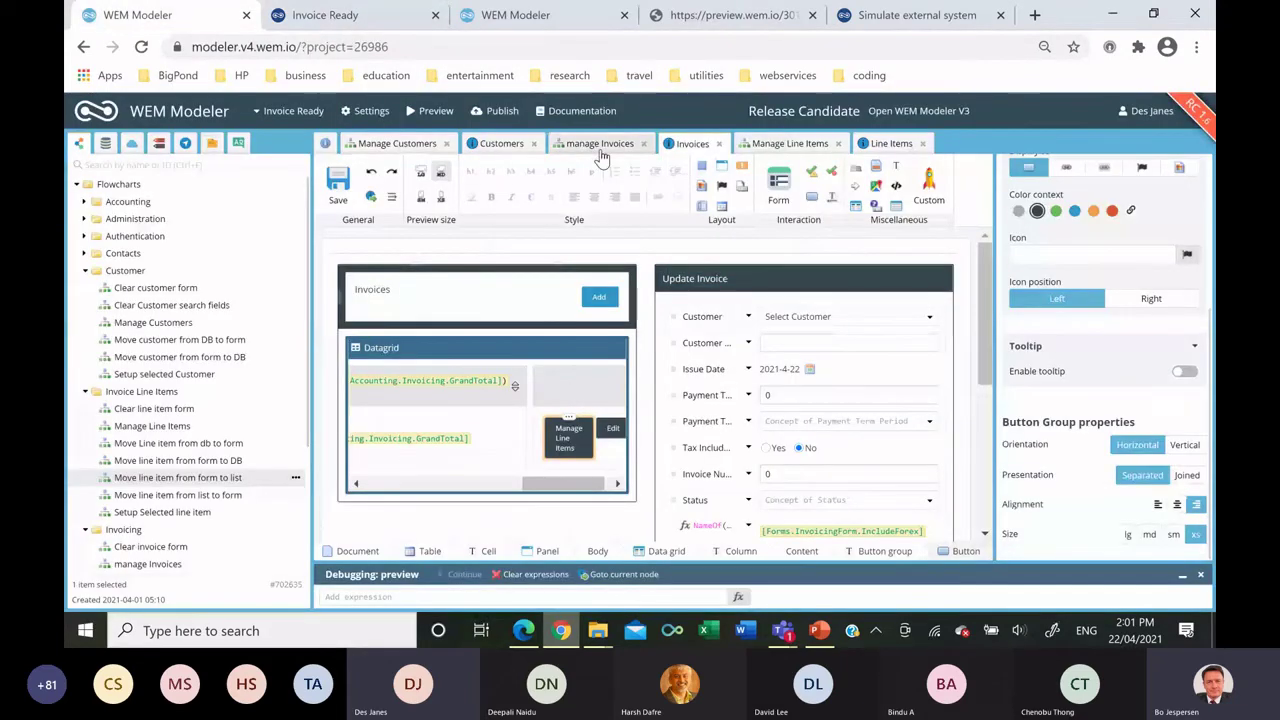
Create a new flowchart 'Create Invoice PDF' in the Invoicing folder and open it.
{"action": "left_click", "coordinate": [595, 143]}
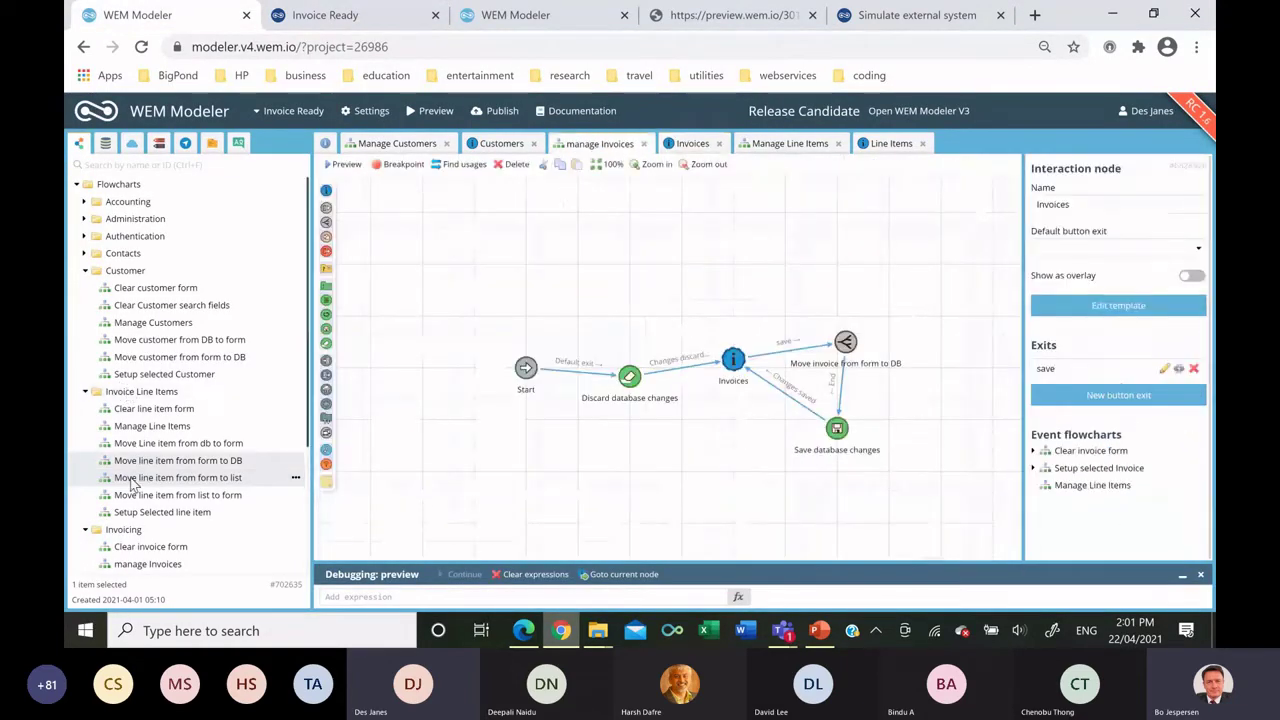
{"action": "scroll", "coordinate": [158, 450], "scroll_direction": "down", "scroll_amount": 3}
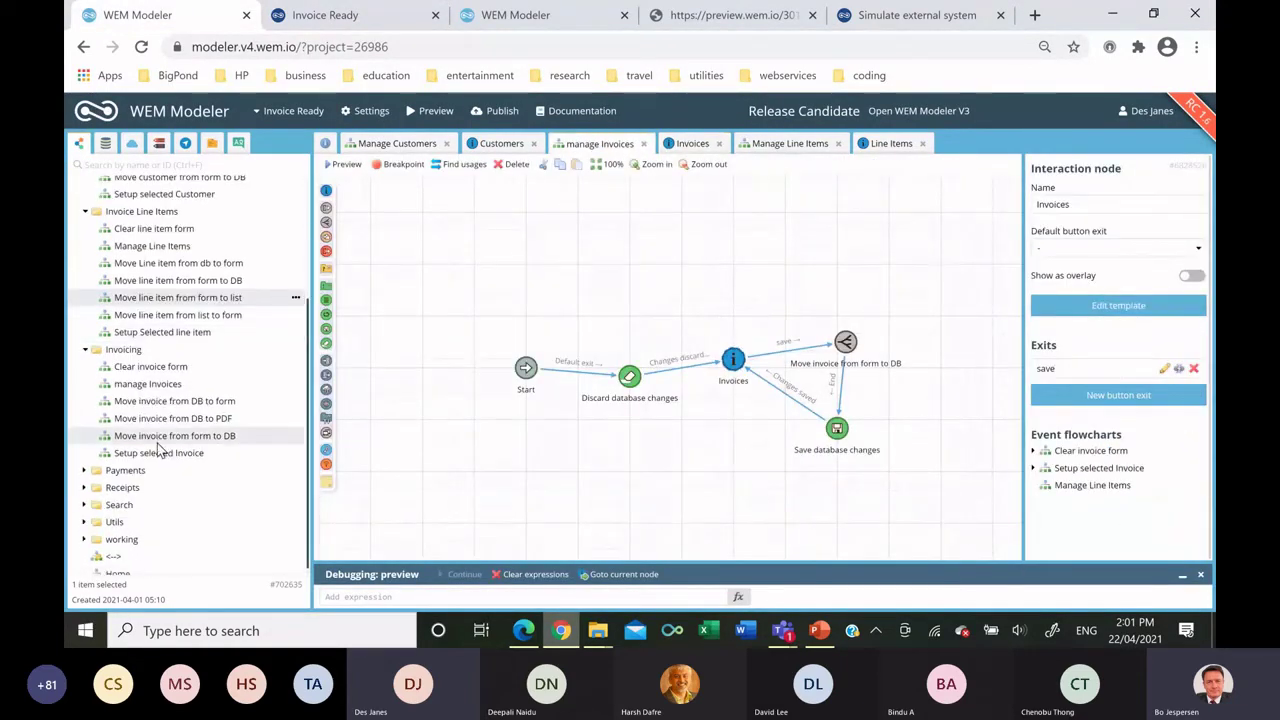
{"action": "right_click", "coordinate": [159, 347]}
{"action": "left_click", "coordinate": [205, 358]}
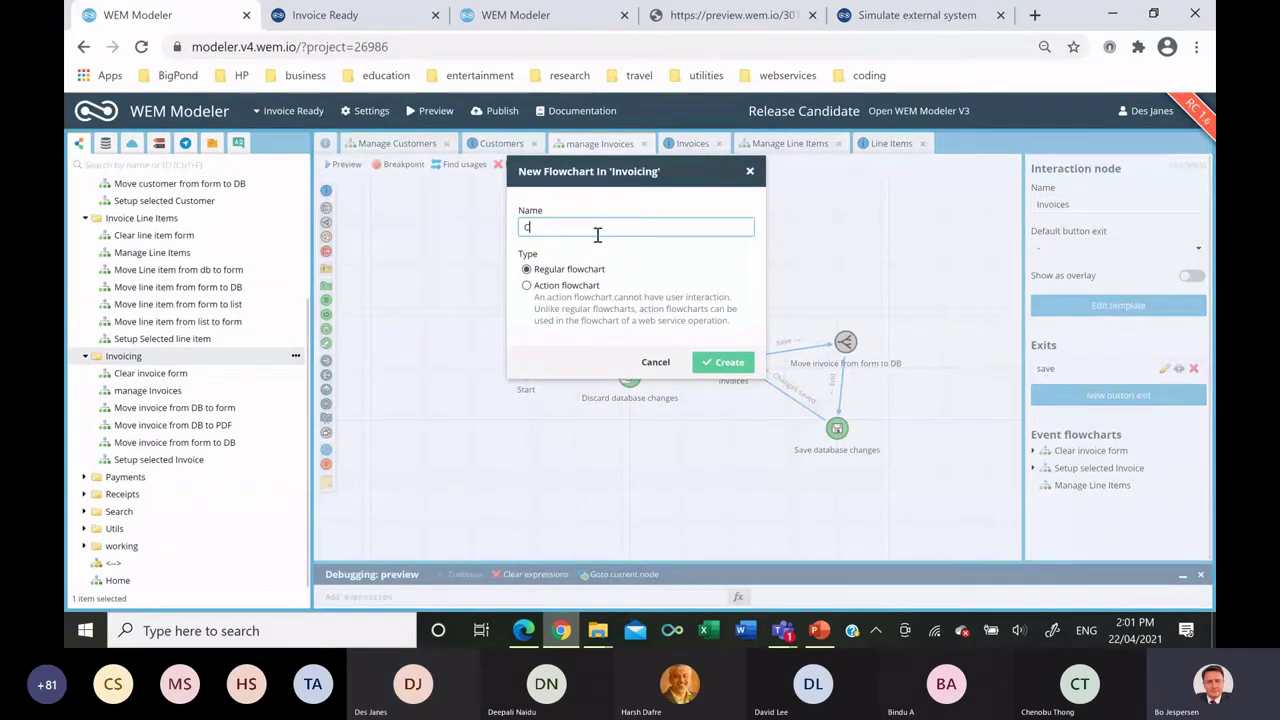
{"action": "type", "text": "Create Invoice PDF"}
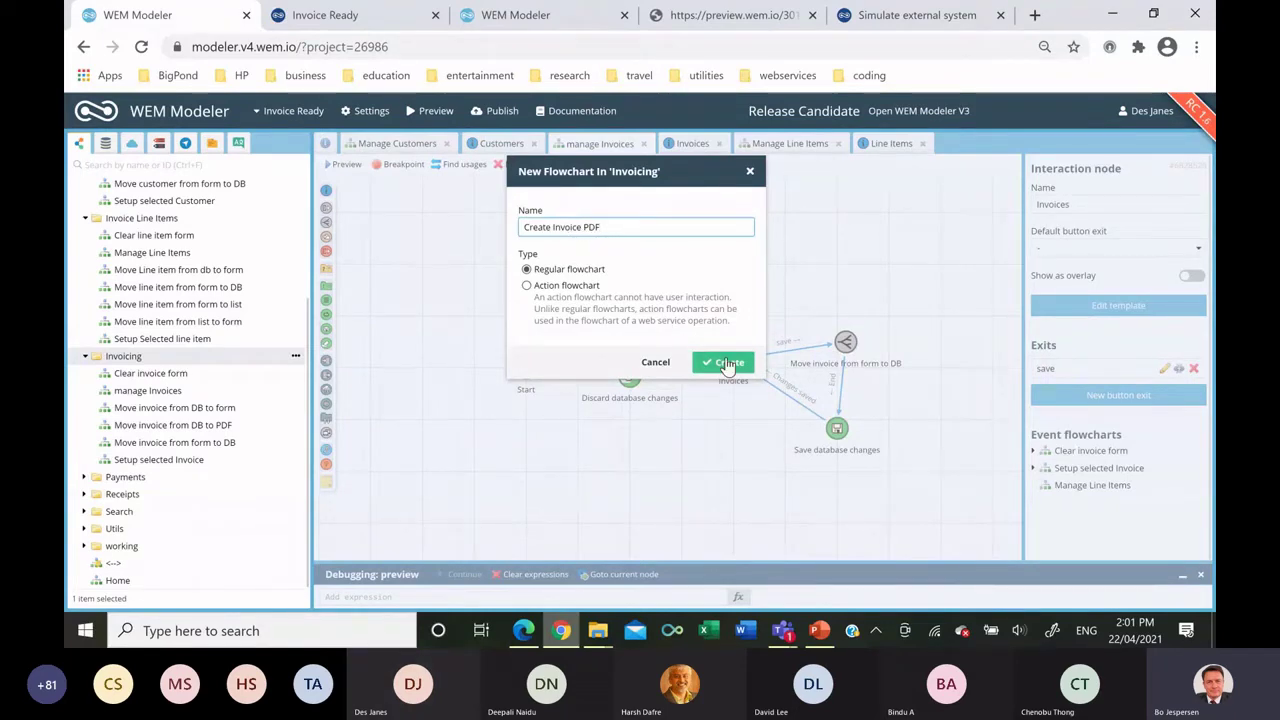
{"action": "left_click", "coordinate": [727, 363]}
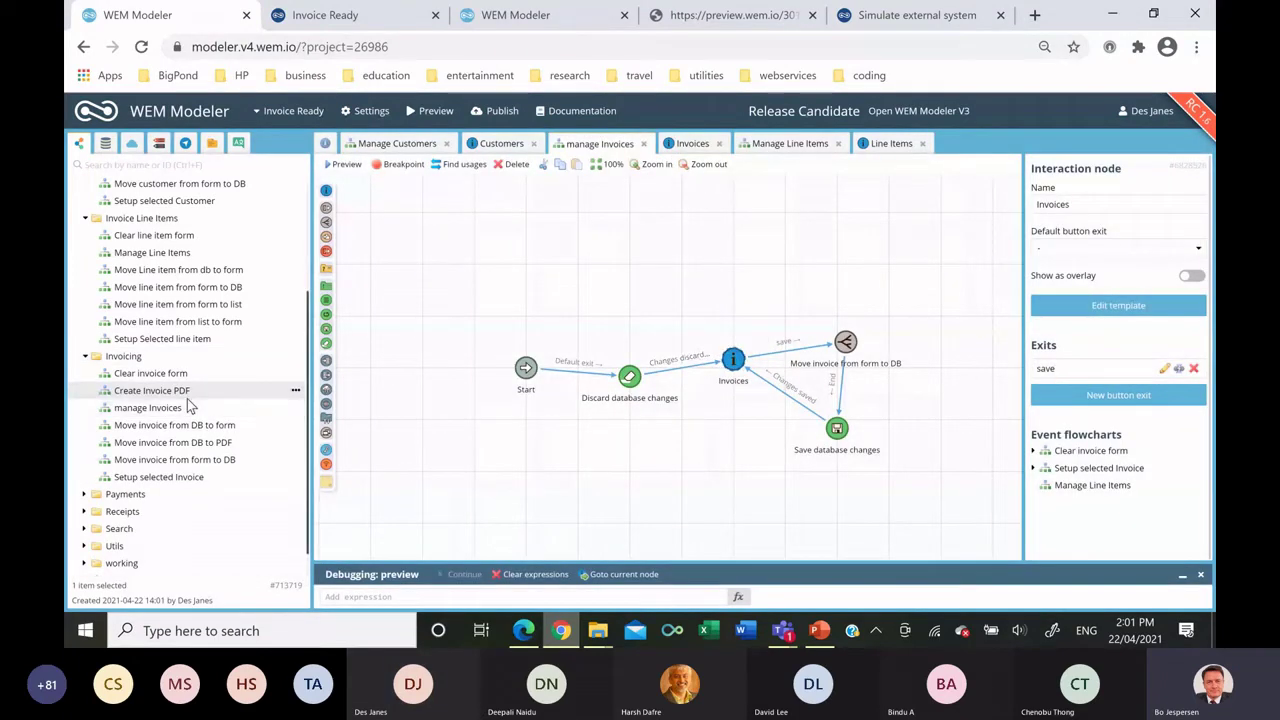
{"action": "double_click", "coordinate": [192, 392]}
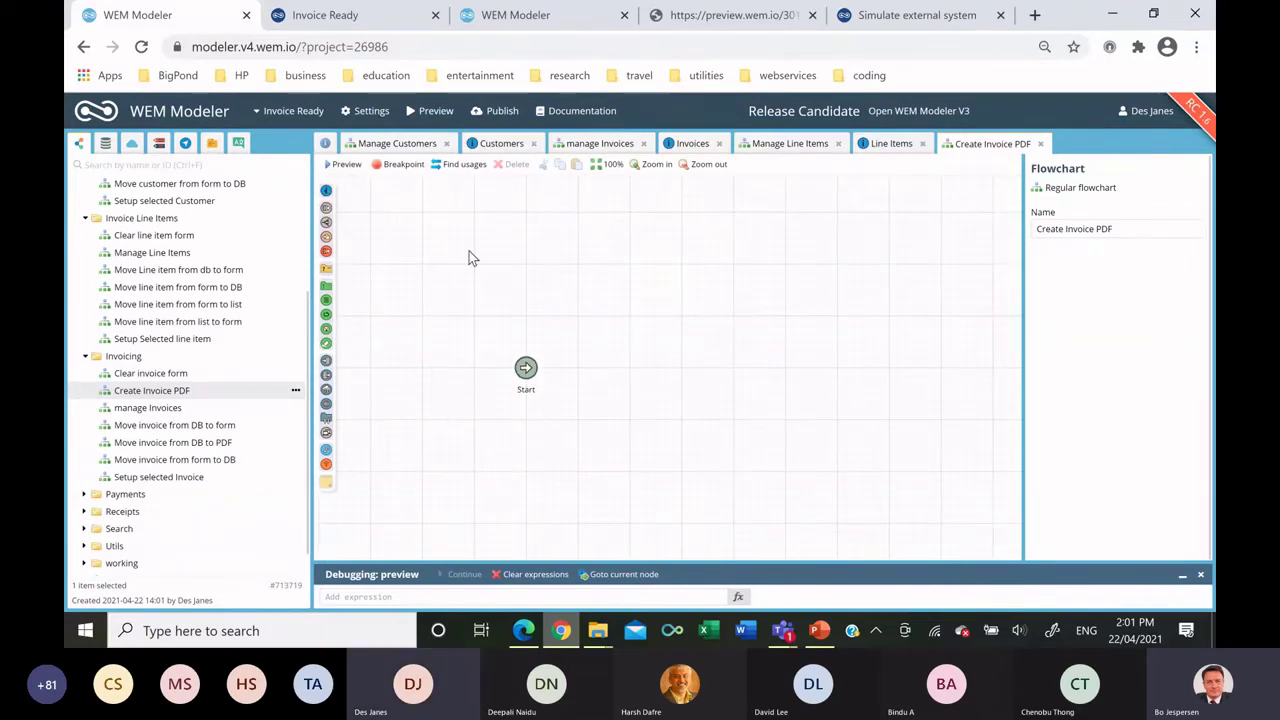
Add an interaction node named preview and open its page template.
{"action": "left_click_drag", "start_coordinate": [620, 310], "coordinate": [621, 300]}
{"action": "triple_click", "coordinate": [1077, 205]}
{"action": "type", "text": "Pr"}
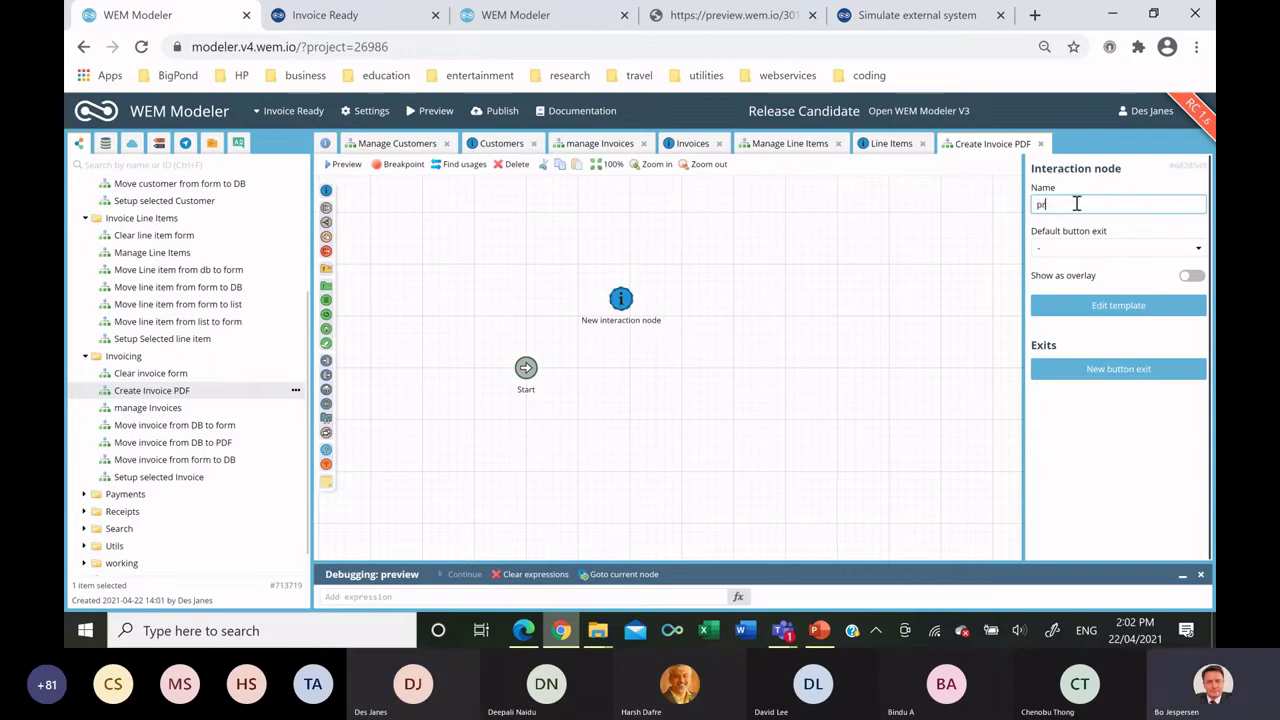
{"action": "type", "text": "eview"}
{"action": "key", "text": "Escape"}
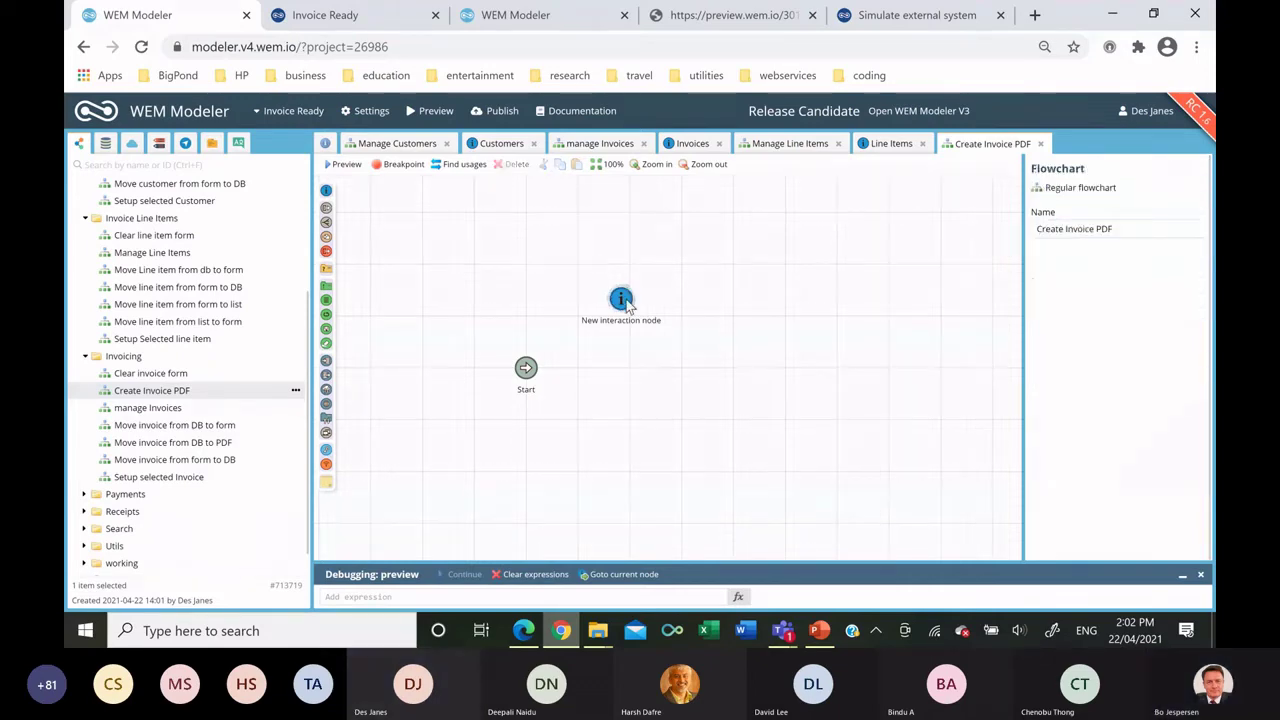
{"action": "double_click", "coordinate": [621, 297]}
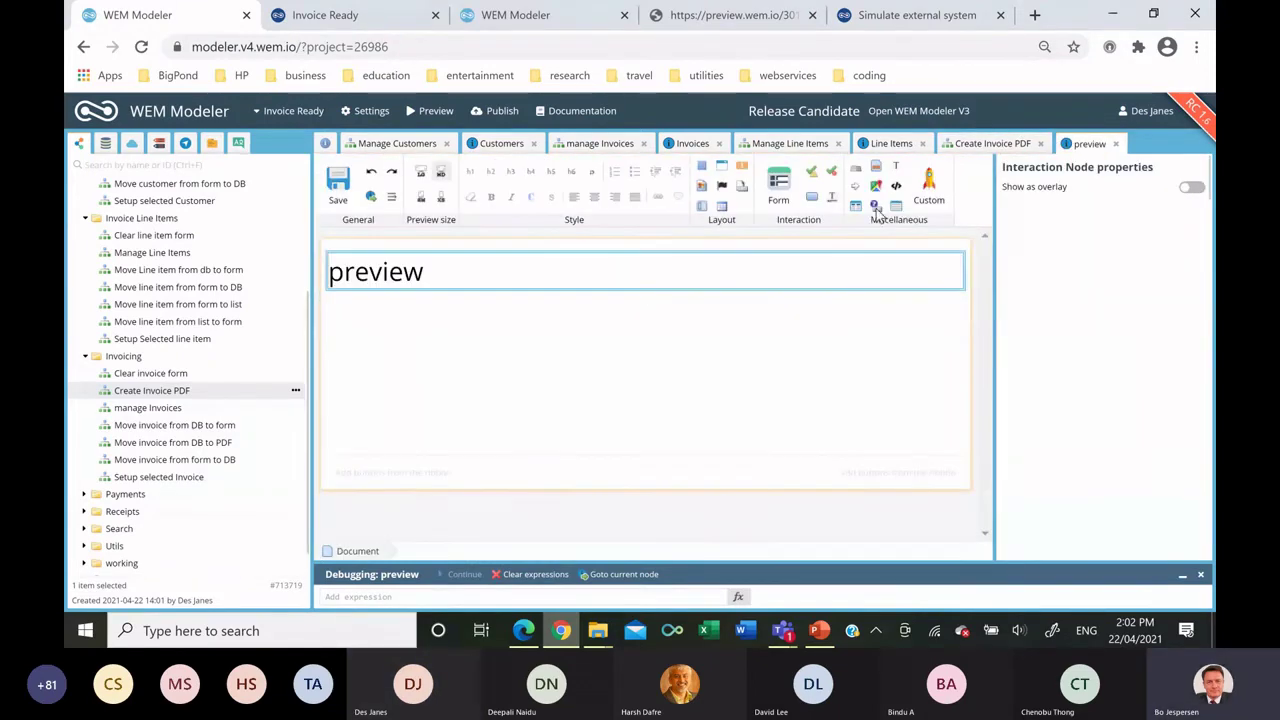
Insert the Tax Invoice nested template and add a Back button exit above it.
{"action": "left_click_drag", "start_coordinate": [876, 166], "coordinate": [557, 341]}
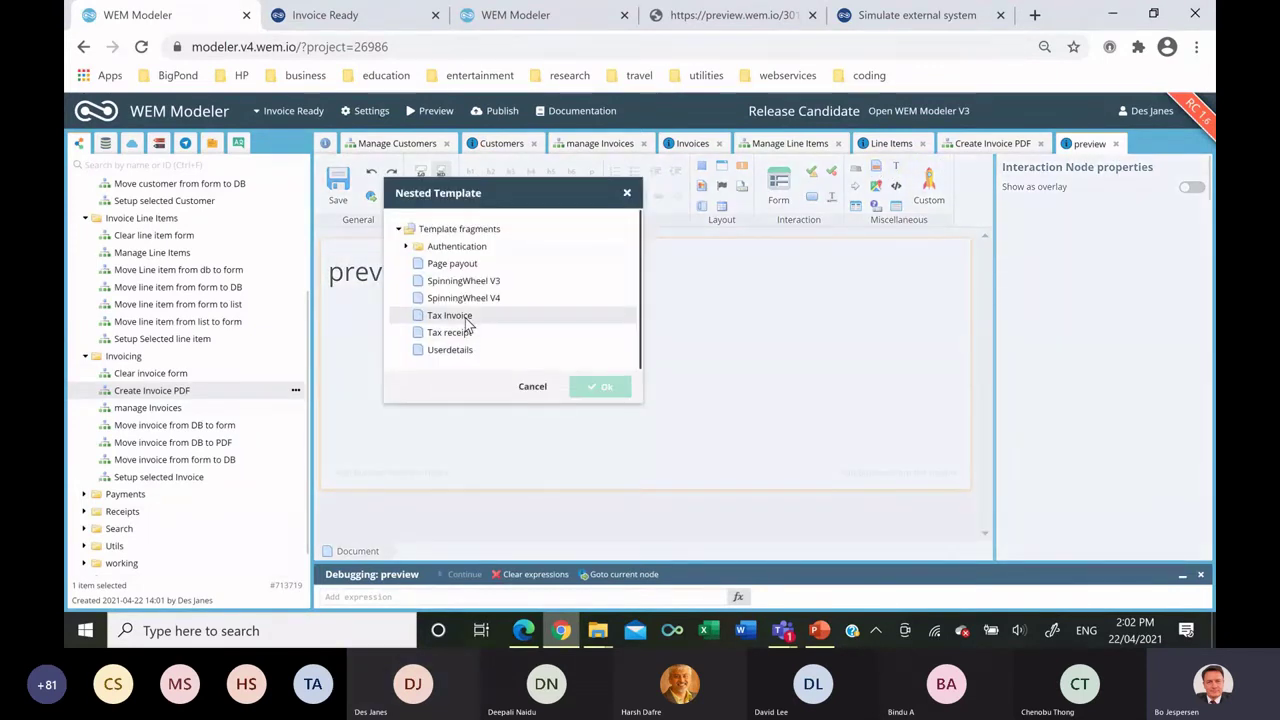
{"action": "double_click", "coordinate": [465, 318]}
{"action": "left_click_drag", "start_coordinate": [810, 196], "coordinate": [464, 306]}
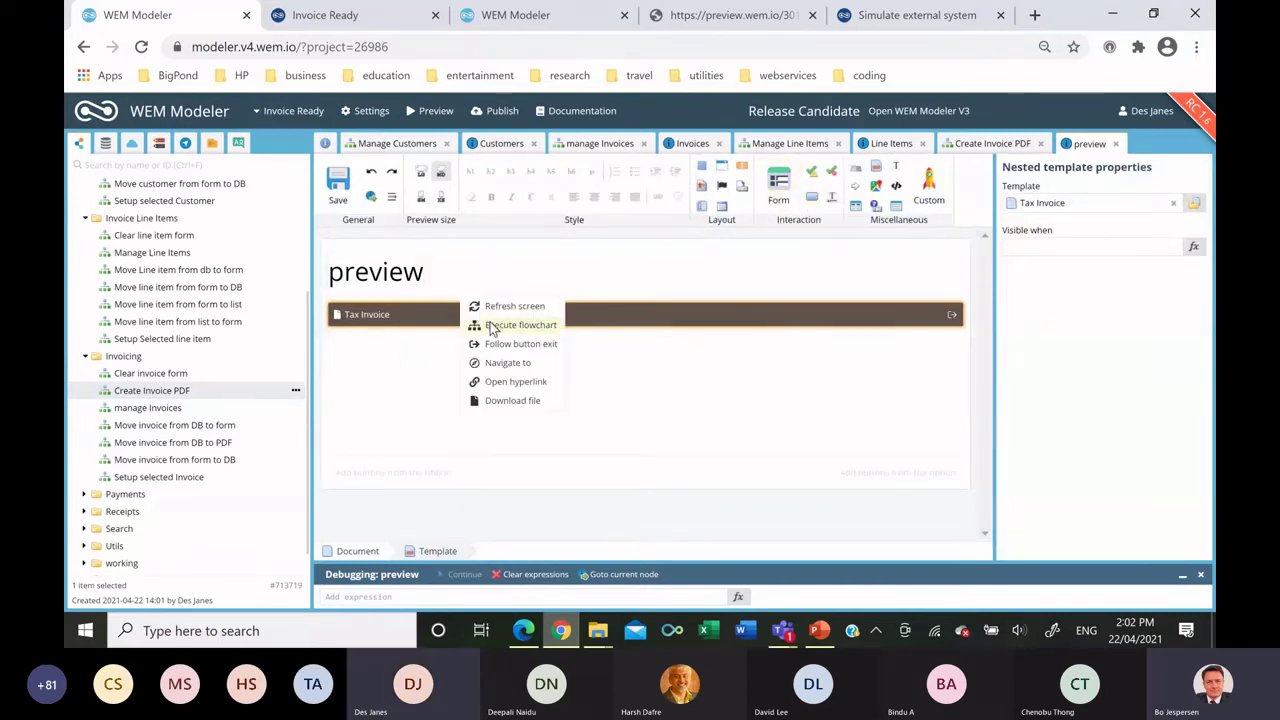
{"action": "left_click", "coordinate": [481, 326]}
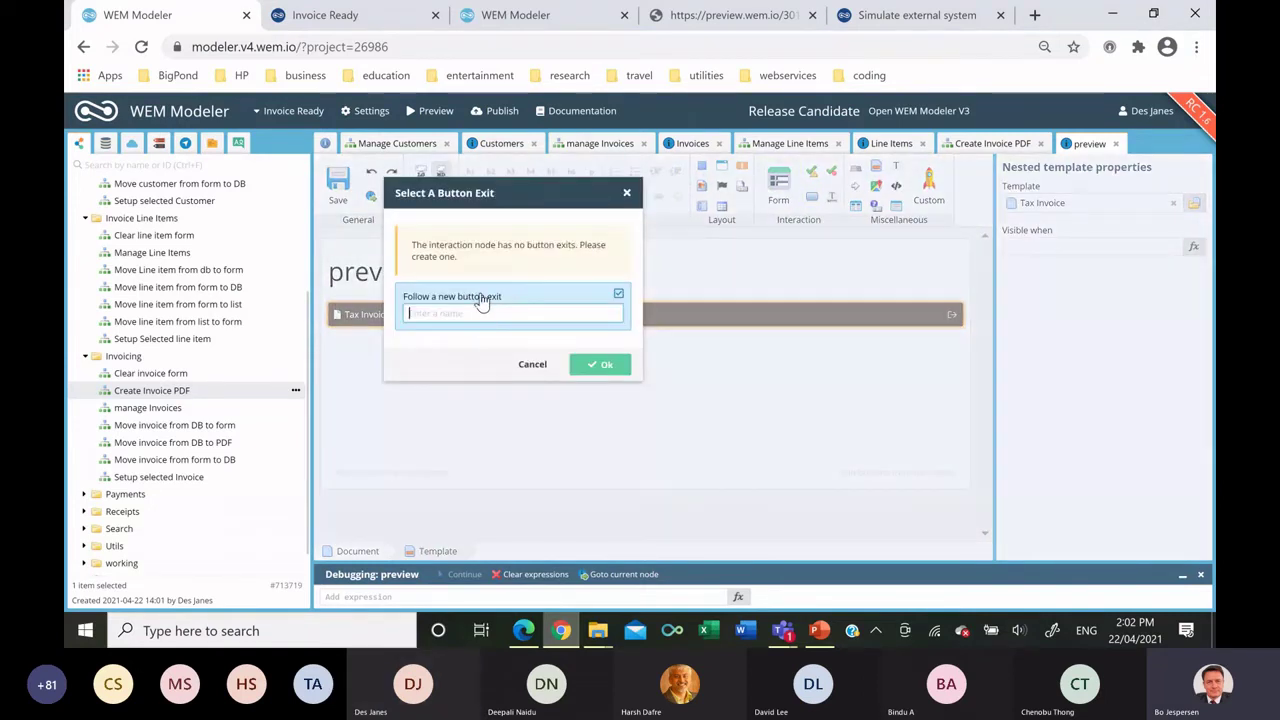
{"action": "type", "text": "Back"}
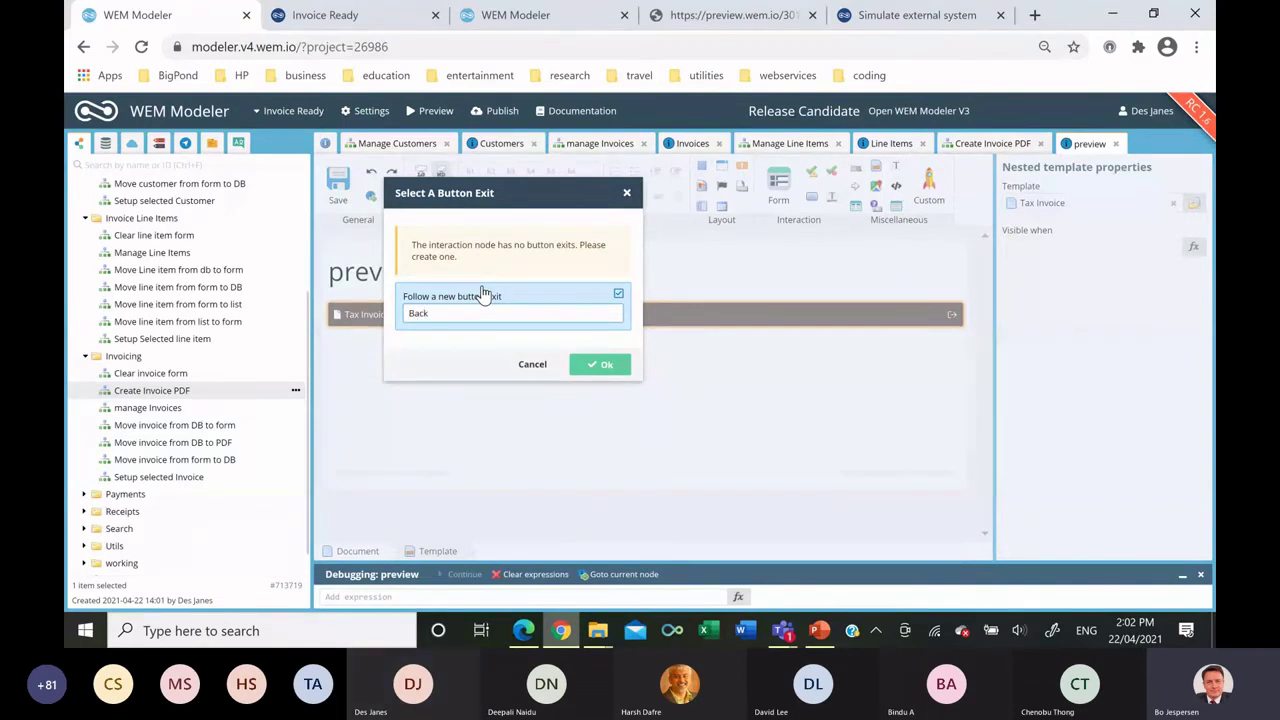
{"action": "left_click", "coordinate": [602, 366]}
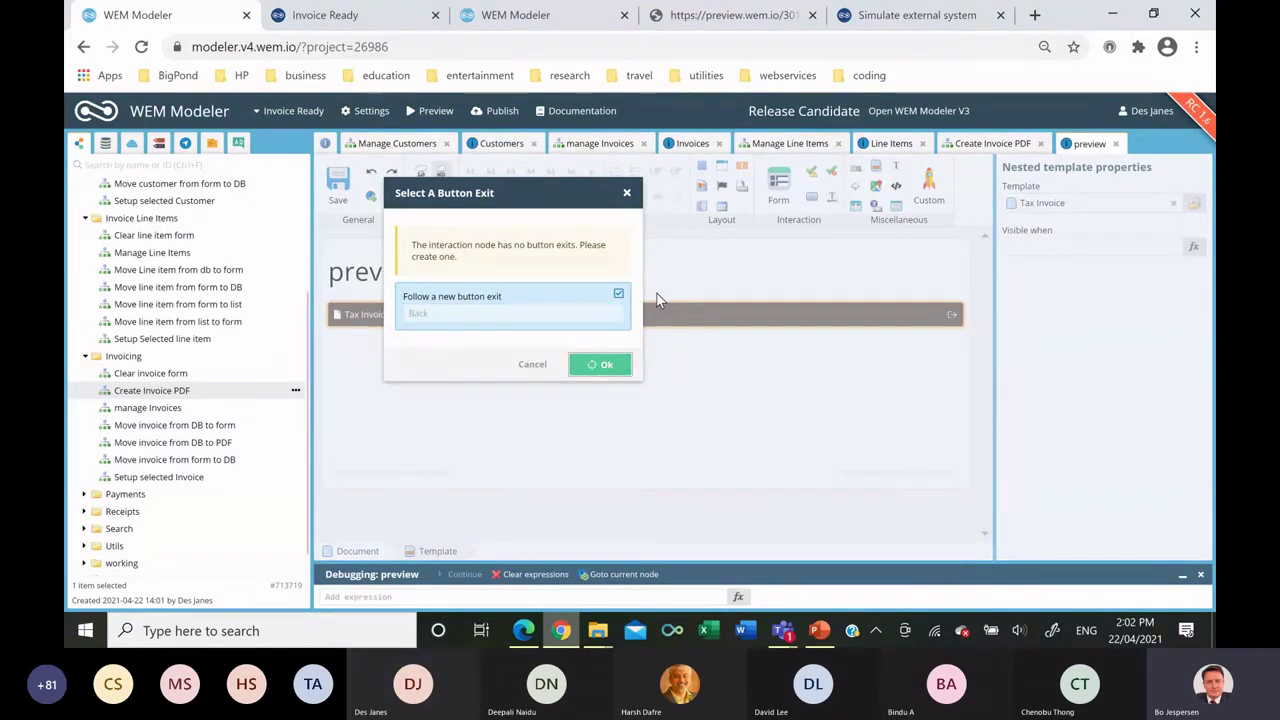
Add a second button beside Back with a new PDF button exit.
{"action": "left_click_drag", "start_coordinate": [811, 197], "coordinate": [640, 320]}
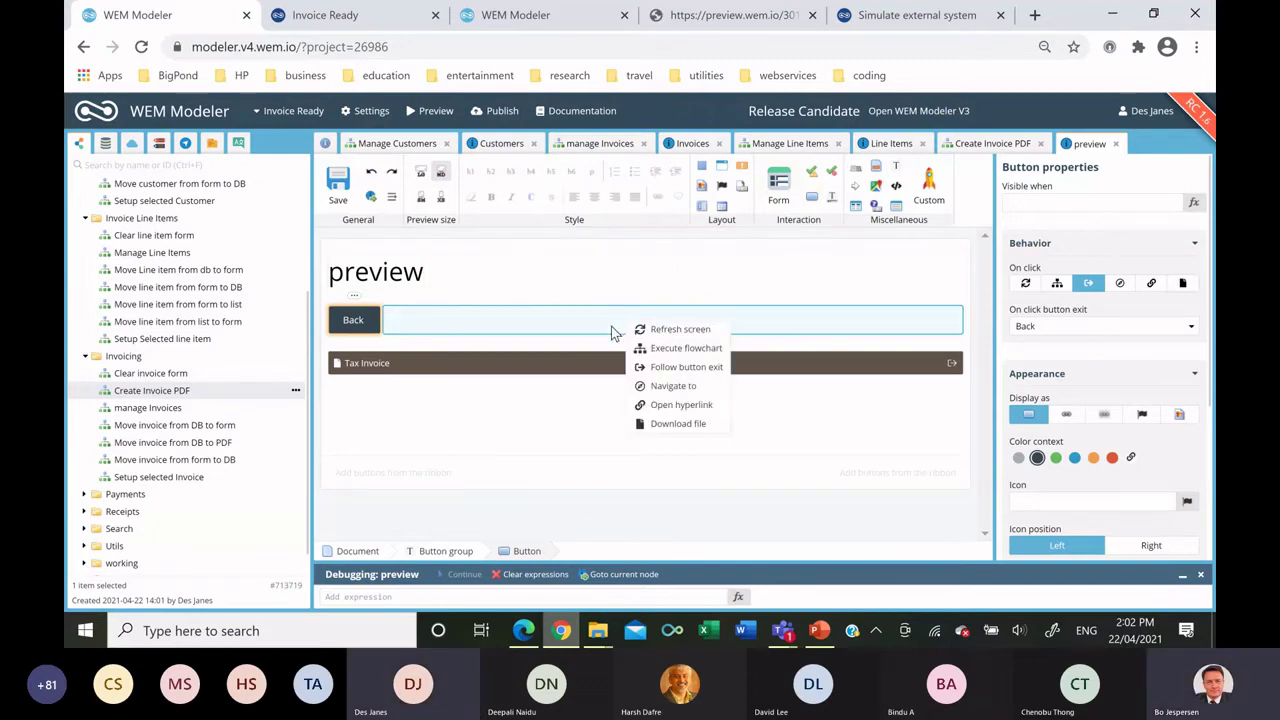
{"action": "left_click", "coordinate": [680, 366]}
{"action": "left_click", "coordinate": [491, 310]}
{"action": "type", "text": "PDF"}
{"action": "key", "text": "Return"}
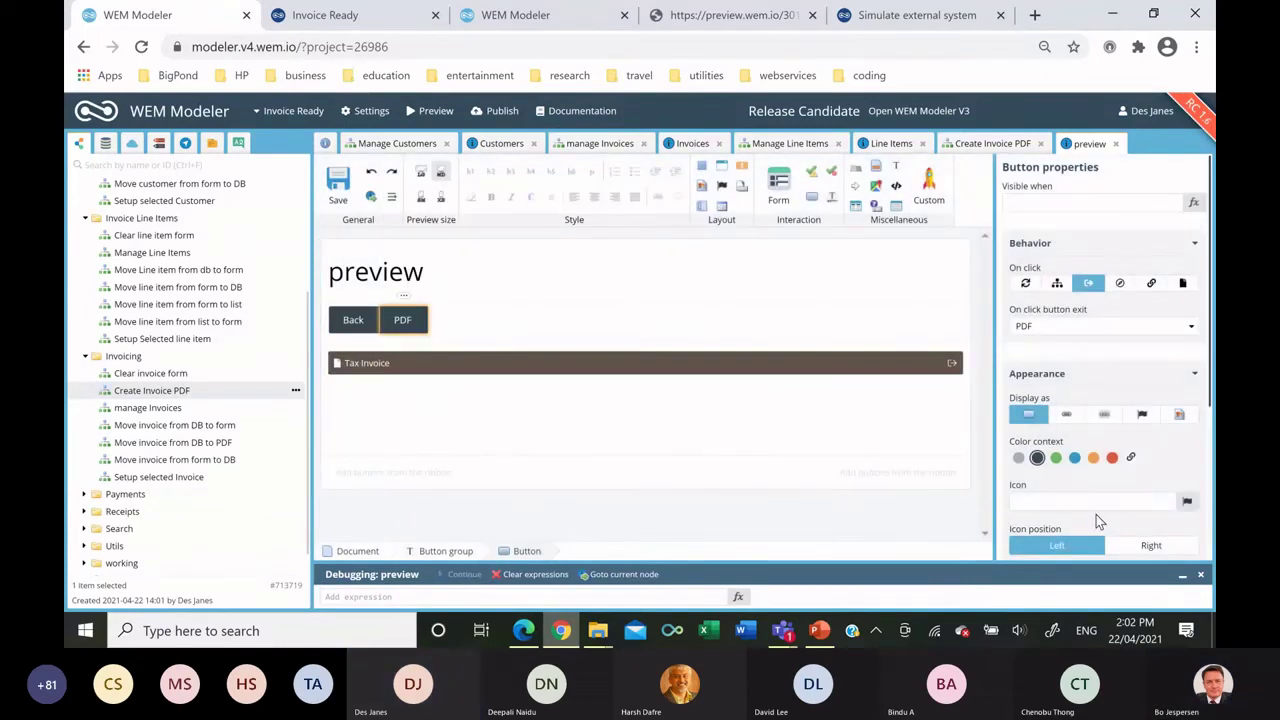
Make the button group Separated, right-aligned and size xs, save, and close the Customers tab.
{"action": "scroll", "coordinate": [1097, 516], "scroll_direction": "down", "scroll_amount": 3}
{"action": "left_click", "coordinate": [1140, 475]}
{"action": "left_click", "coordinate": [1196, 504]}
{"action": "left_click", "coordinate": [1196, 534]}
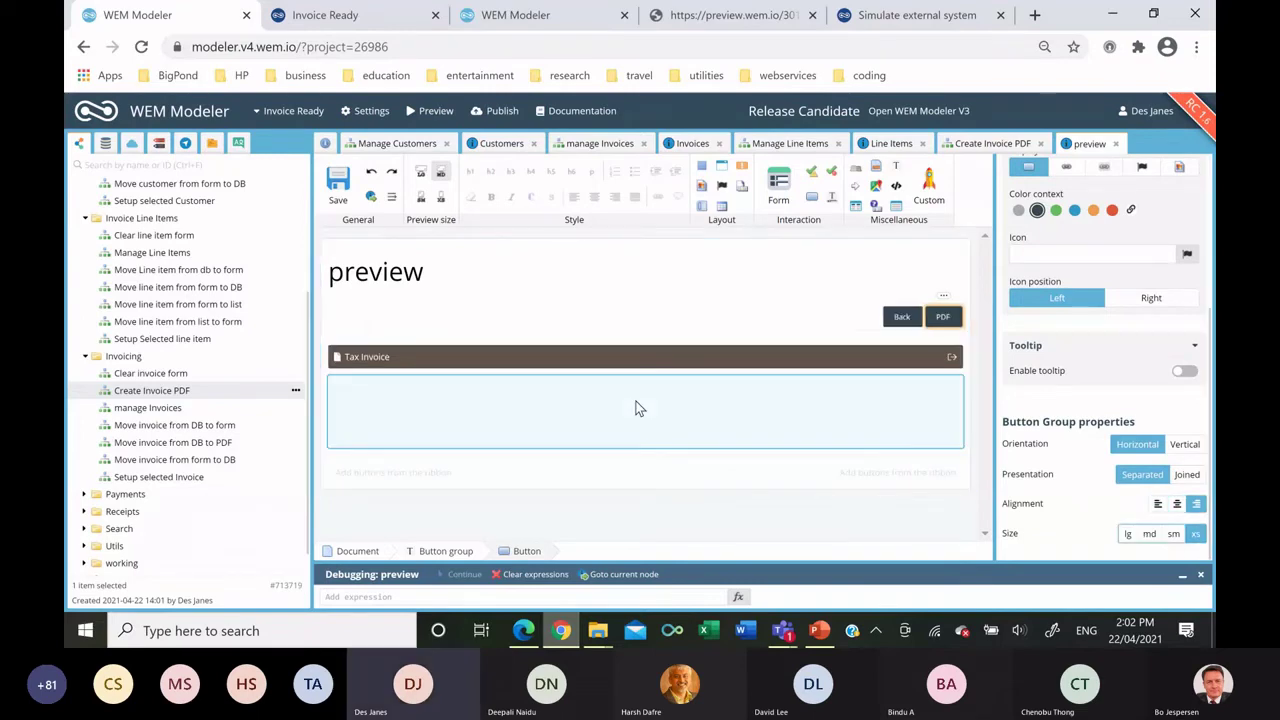
{"action": "left_click", "coordinate": [338, 182]}
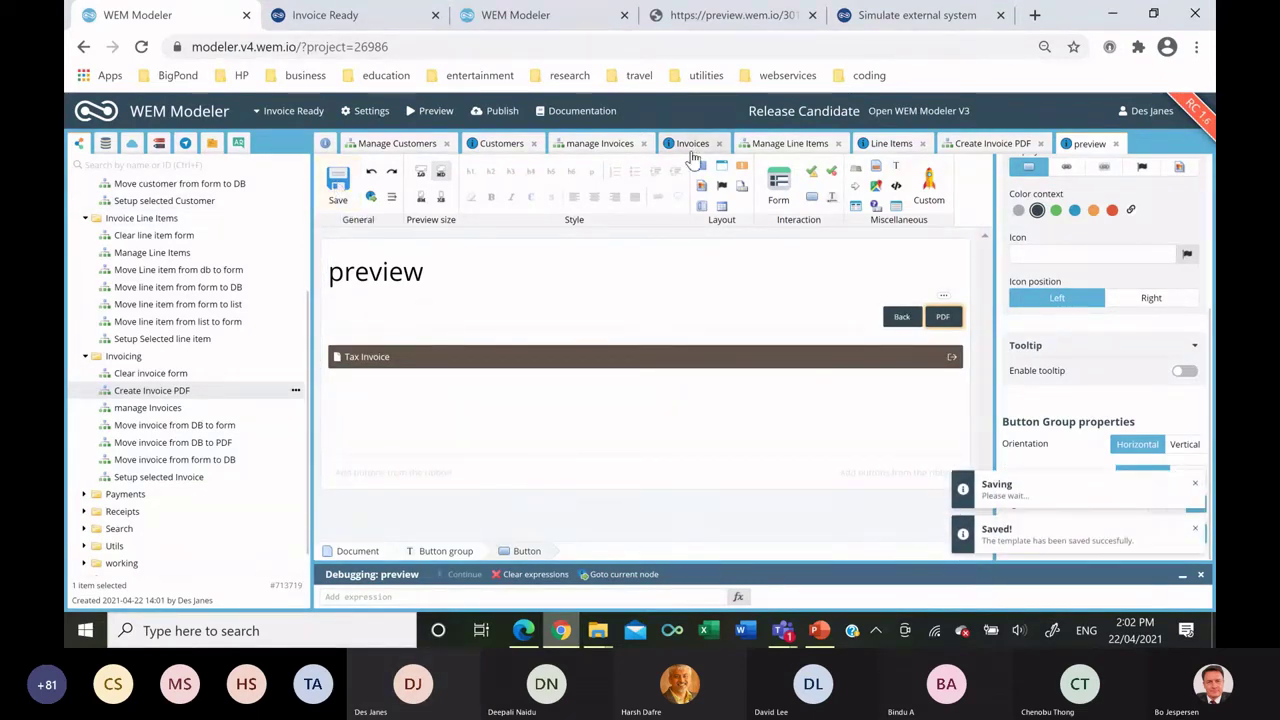
{"action": "left_click", "coordinate": [533, 143]}
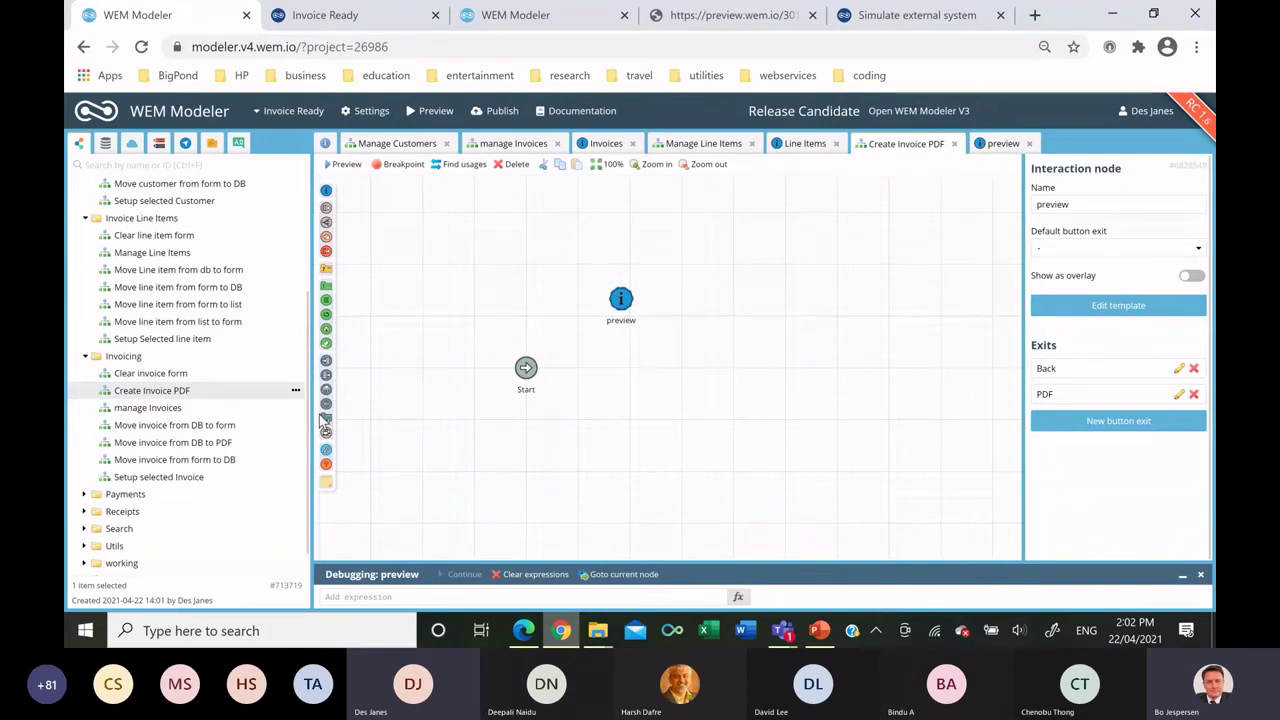
Add a Generate PDF document node, put Tax Invoice in its template, delete the title, and save.
{"action": "left_click_drag", "start_coordinate": [326, 418], "coordinate": [778, 251]}
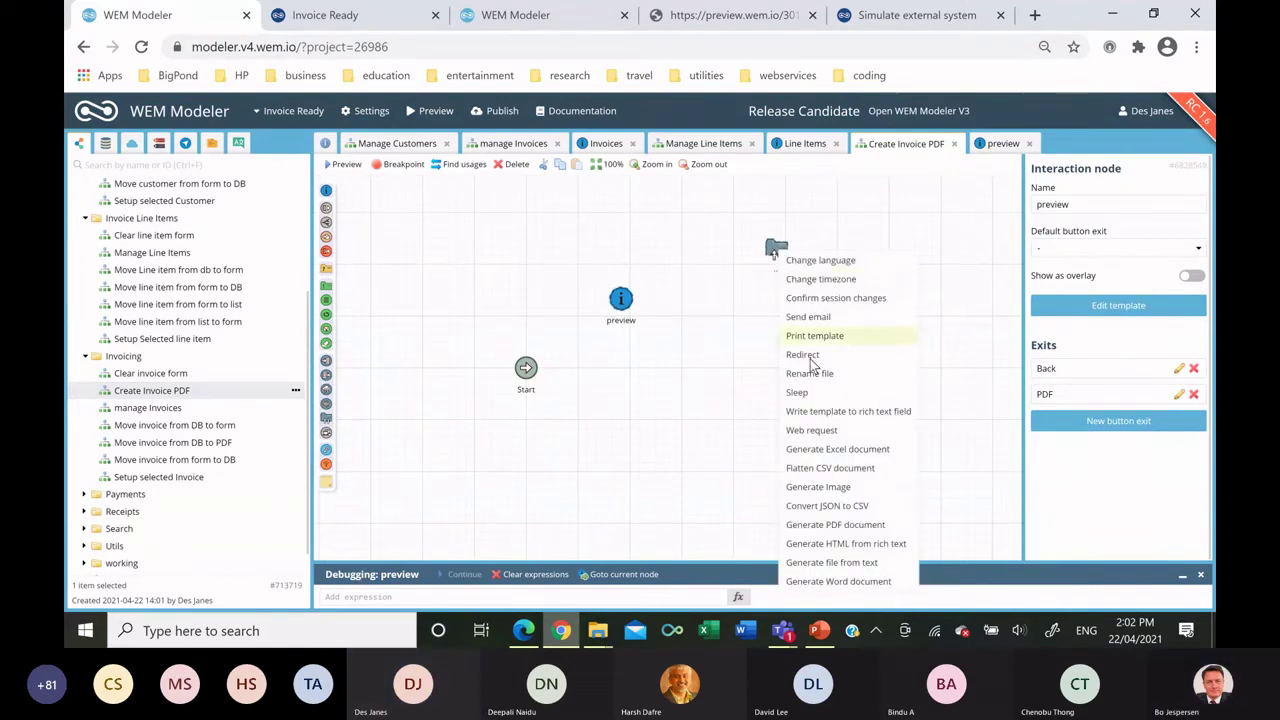
{"action": "left_click", "coordinate": [818, 524]}
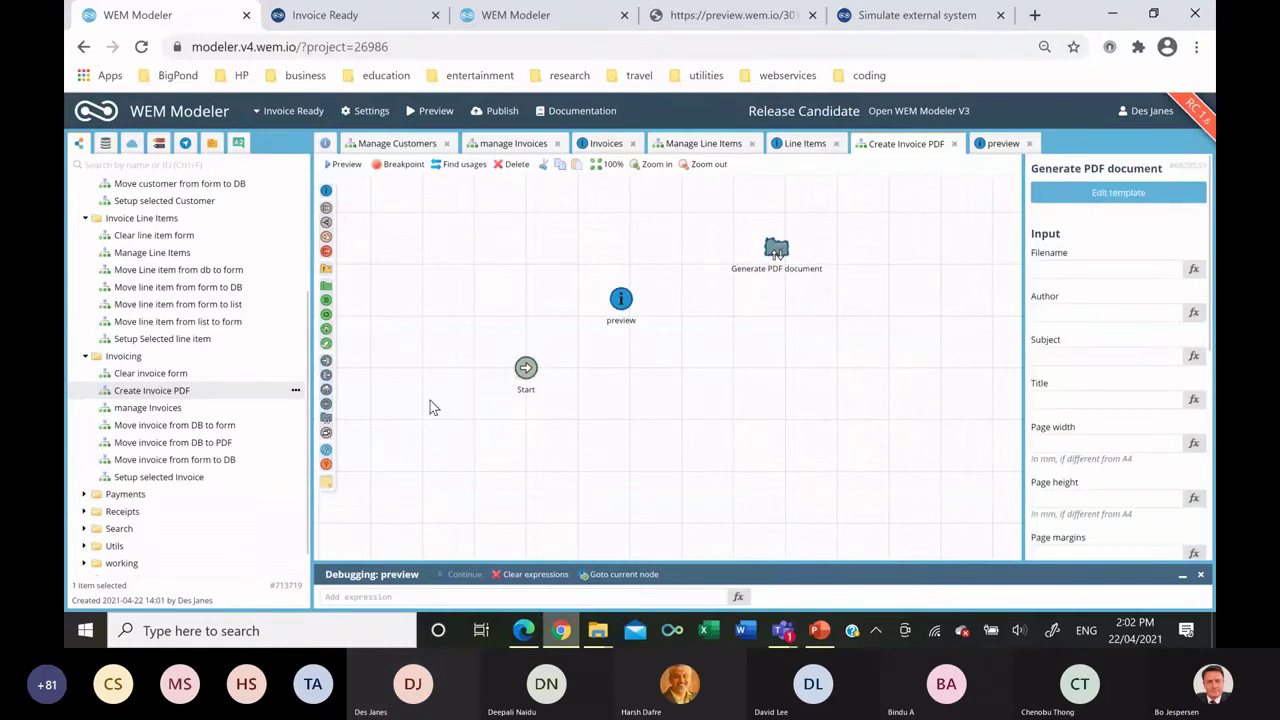
{"action": "left_click", "coordinate": [1058, 196]}
{"action": "left_click_drag", "start_coordinate": [875, 175], "coordinate": [637, 317]}
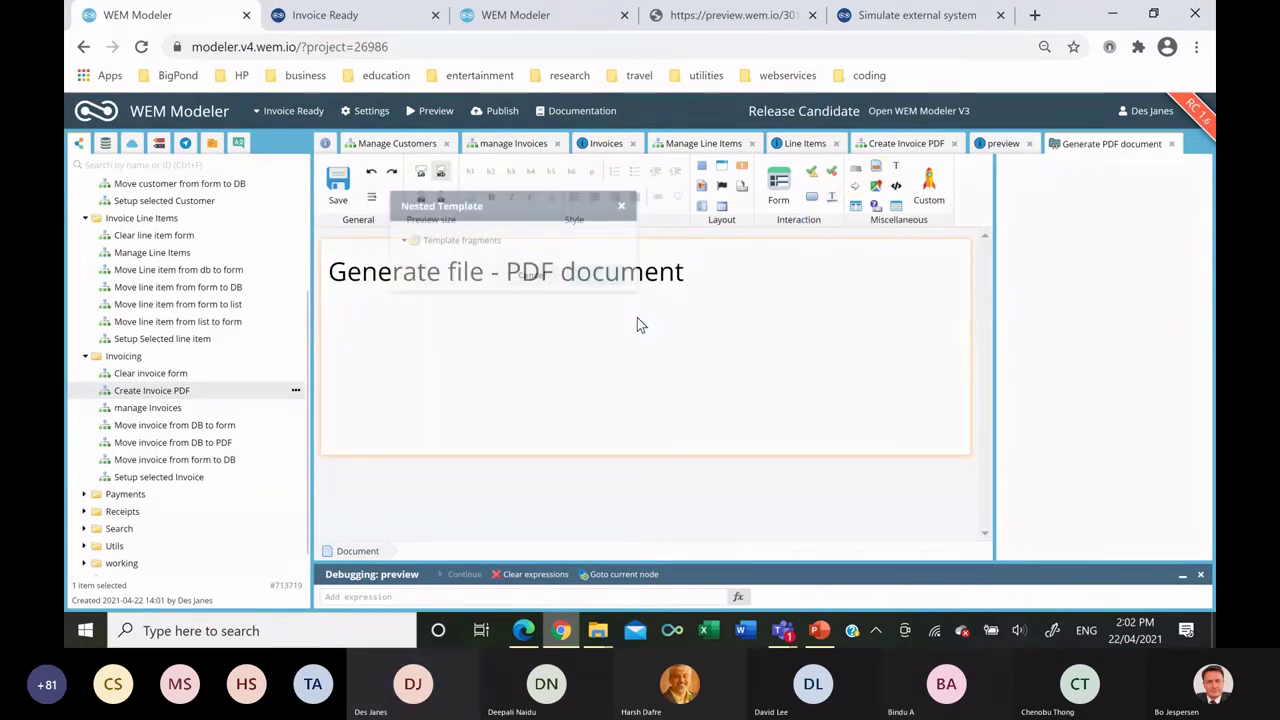
{"action": "left_click", "coordinate": [450, 315]}
{"action": "left_click", "coordinate": [600, 387]}
{"action": "left_click_drag", "start_coordinate": [690, 275], "coordinate": [265, 245]}
{"action": "key", "text": "Delete"}
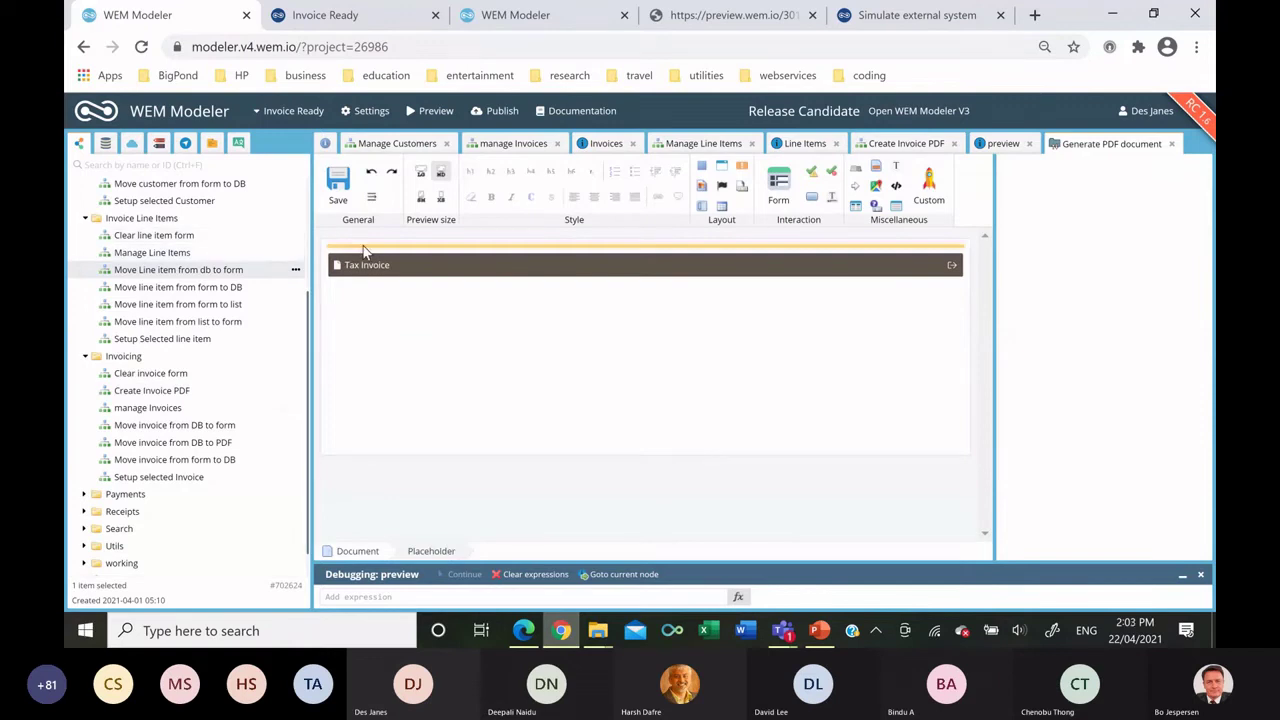
{"action": "left_click", "coordinate": [336, 187]}
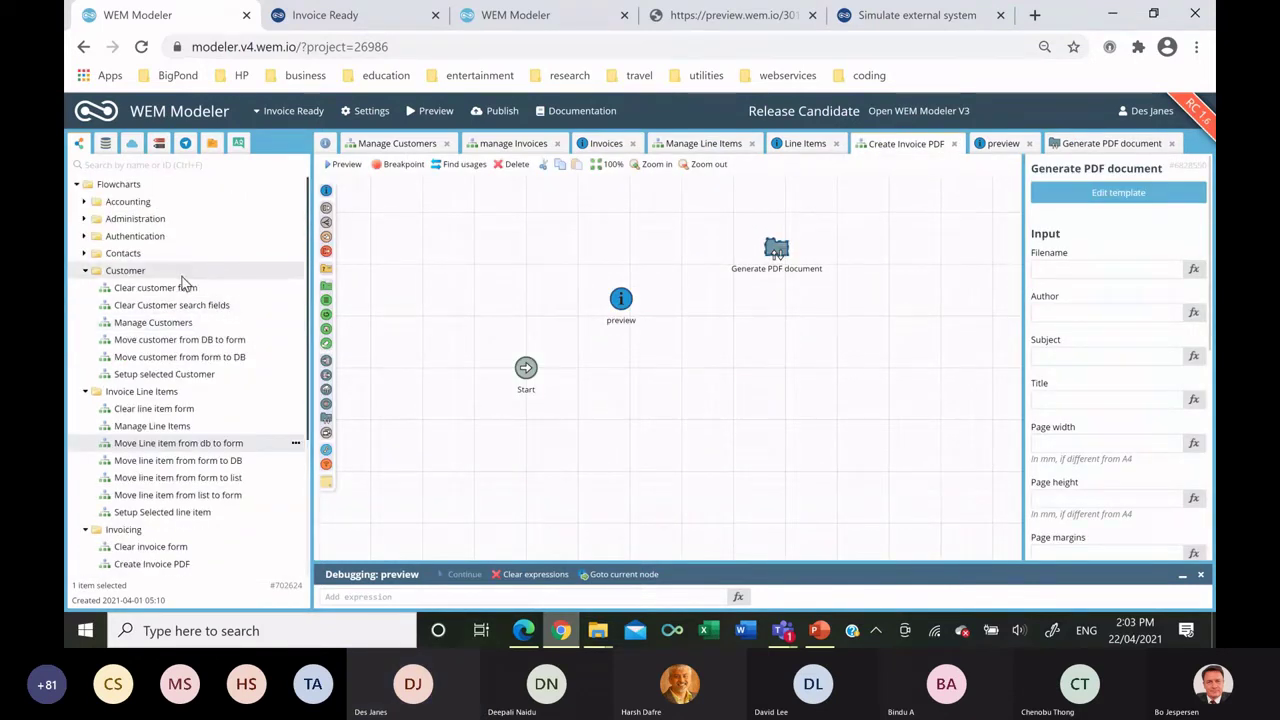
Set the PDF's filename to Application > Invoice PDF filename from the data model.
{"action": "scroll", "coordinate": [186, 290], "scroll_direction": "down", "scroll_amount": 3}
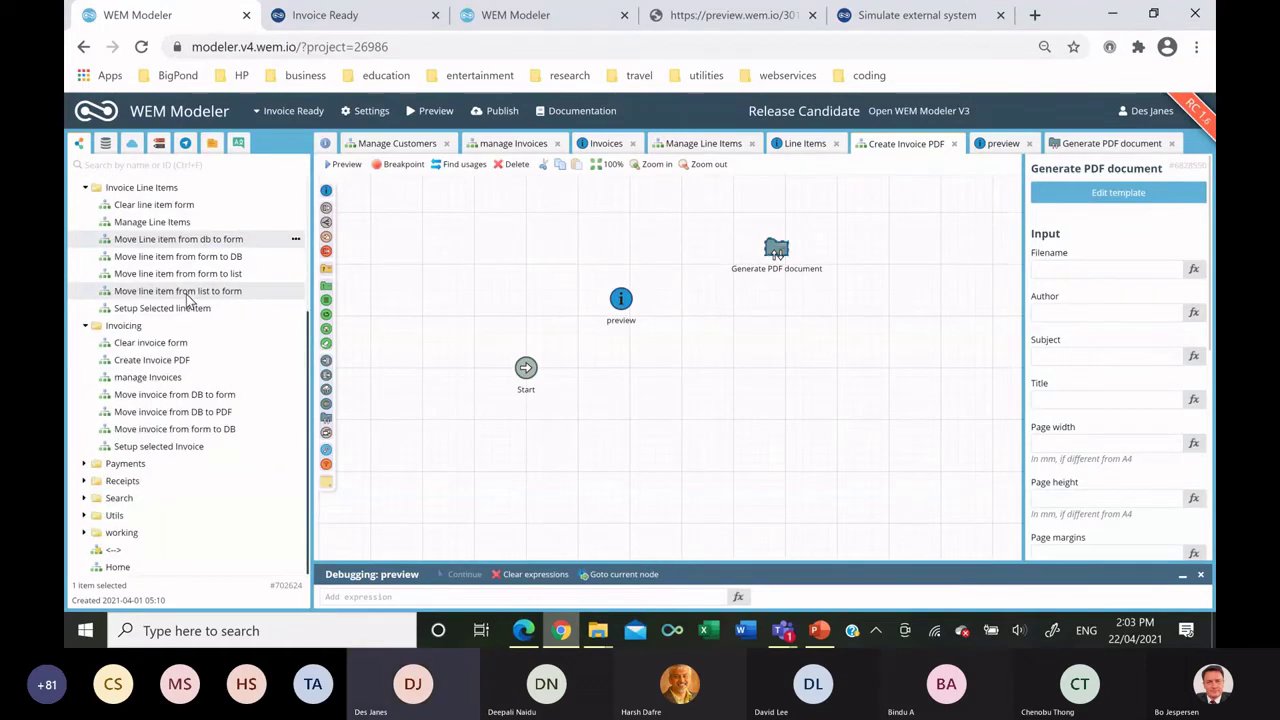
{"action": "scroll", "coordinate": [186, 300], "scroll_direction": "up", "scroll_amount": 3}
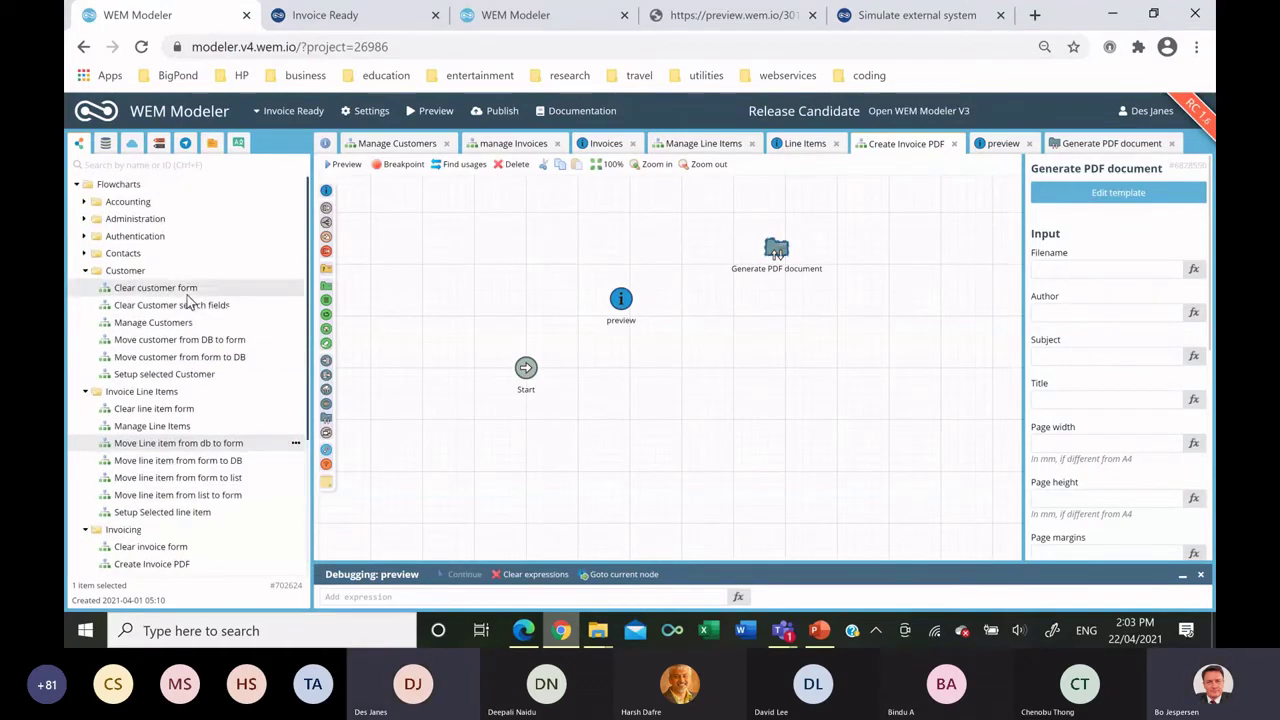
{"action": "left_click", "coordinate": [105, 143]}
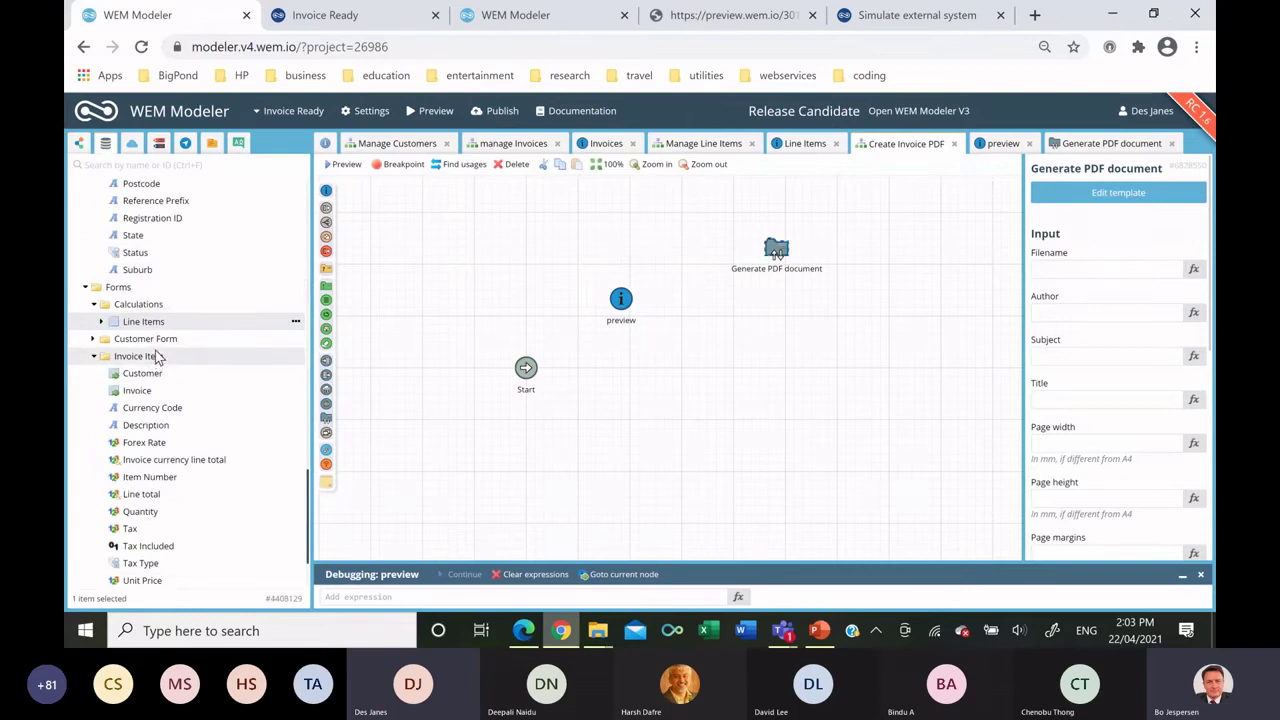
{"action": "scroll", "coordinate": [140, 320], "scroll_direction": "up", "scroll_amount": 5}
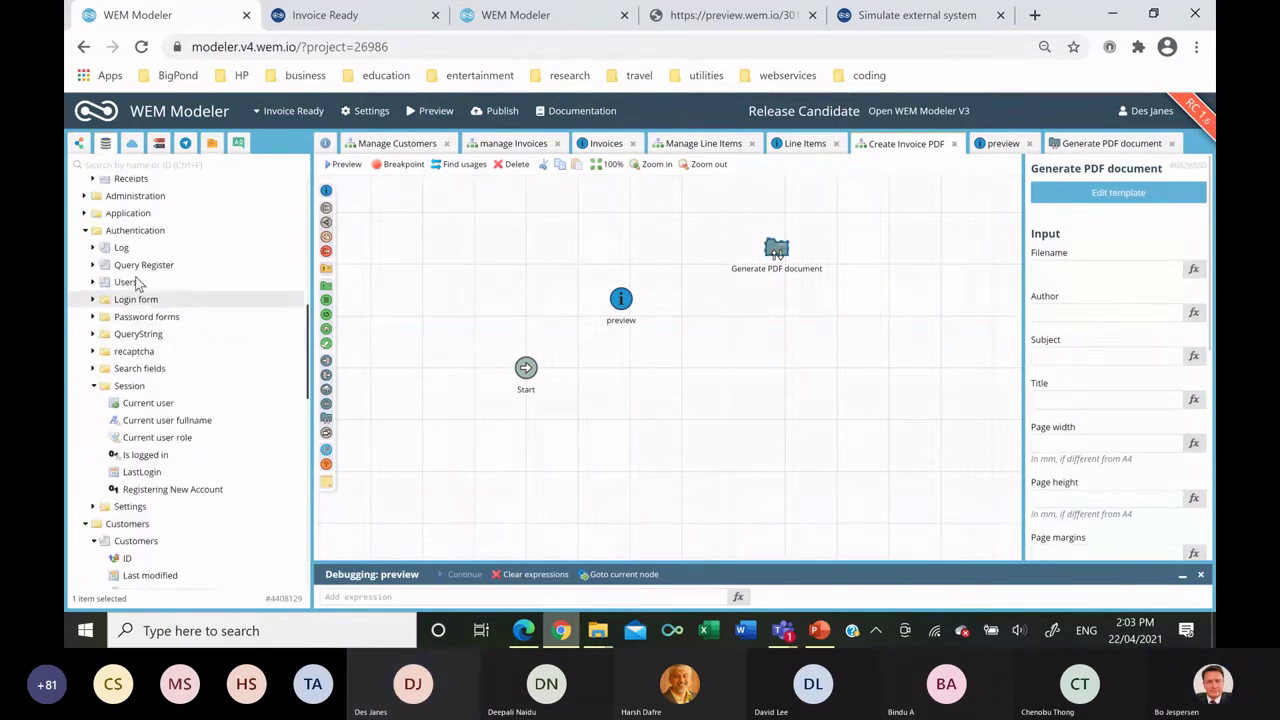
{"action": "left_click", "coordinate": [84, 213]}
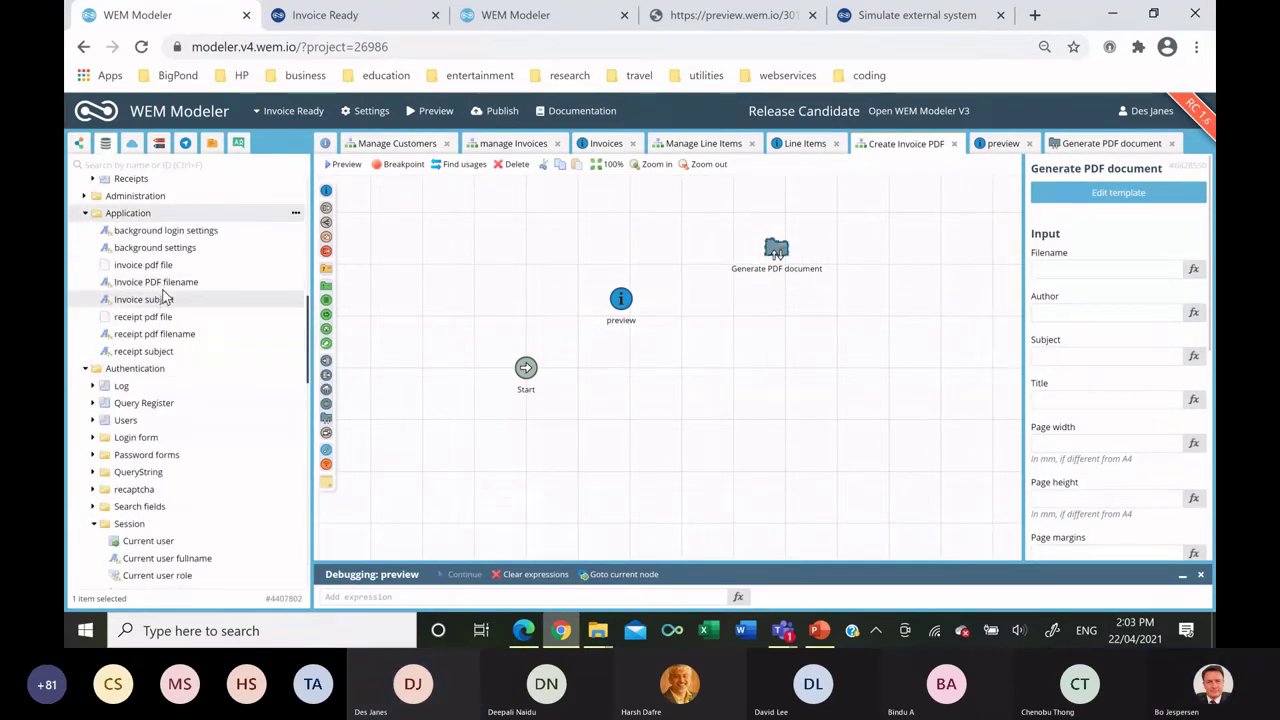
{"action": "left_click", "coordinate": [156, 282]}
{"action": "left_click_drag", "start_coordinate": [1153, 300], "coordinate": [1100, 270]}
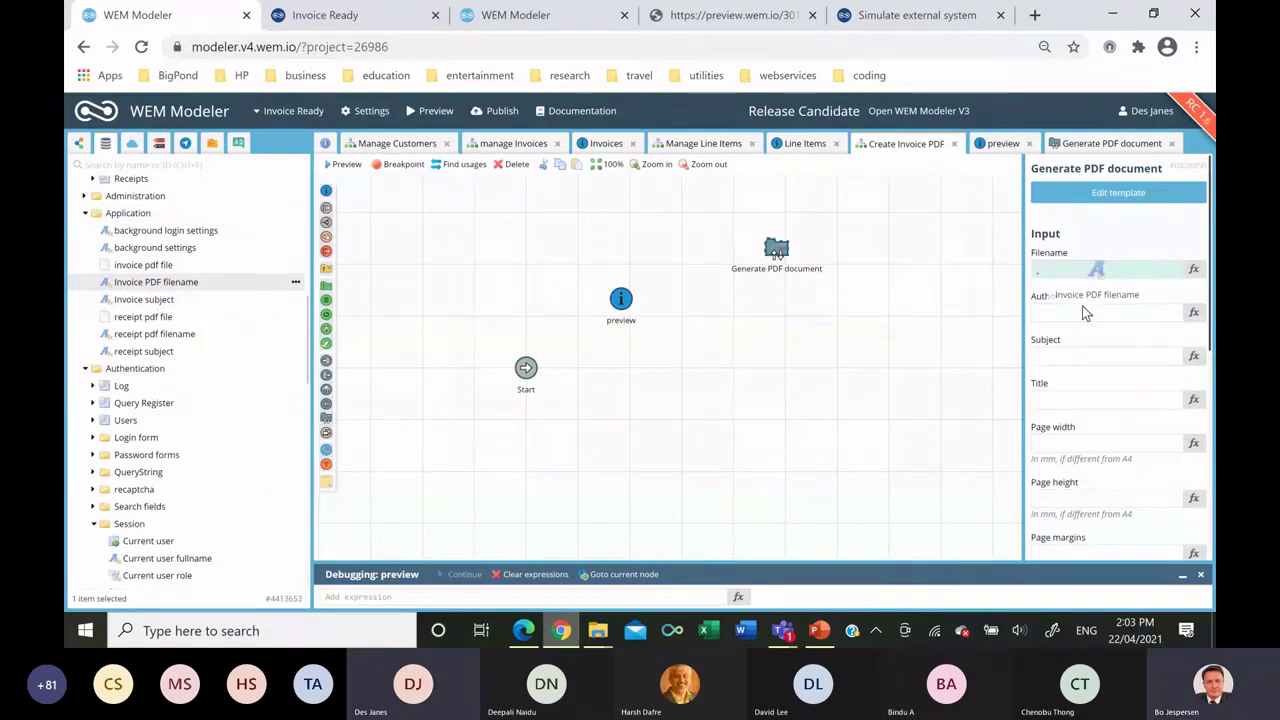
Send the PDF output to invoice pdf file and drop a new interaction node.
{"action": "scroll", "coordinate": [1075, 366], "scroll_direction": "down", "scroll_amount": 2}
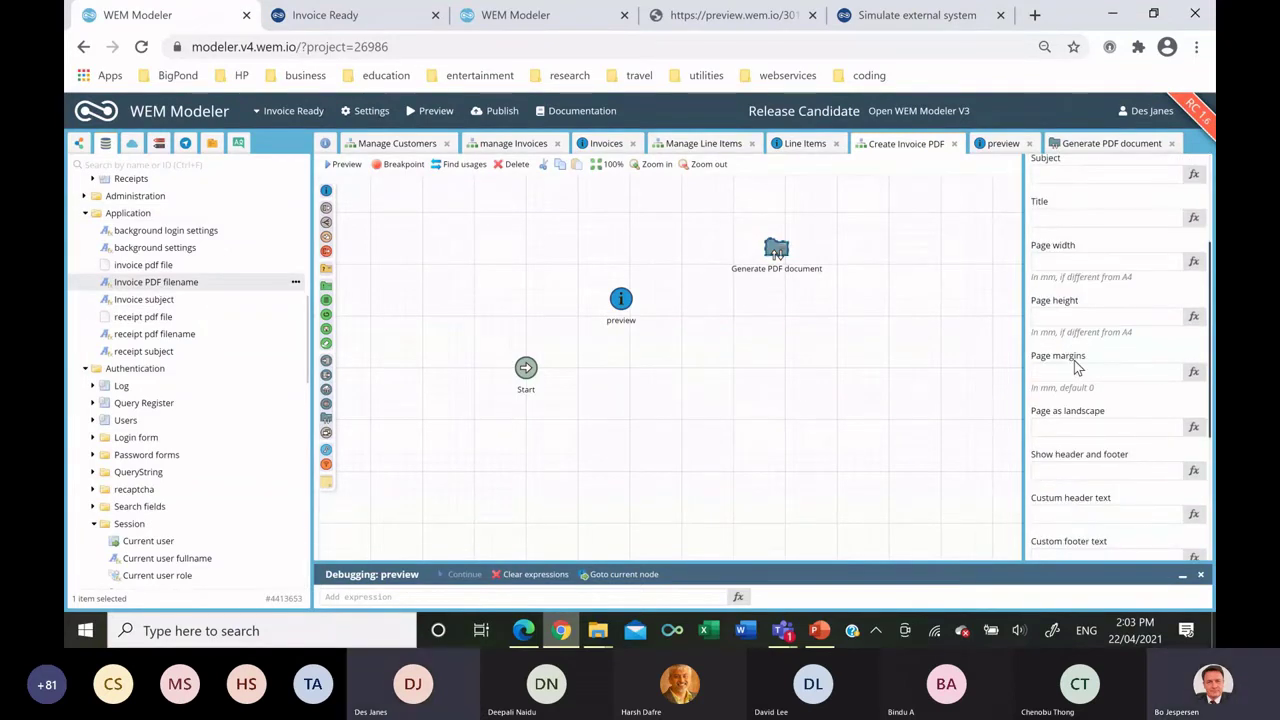
{"action": "scroll", "coordinate": [1075, 366], "scroll_direction": "down", "scroll_amount": 2}
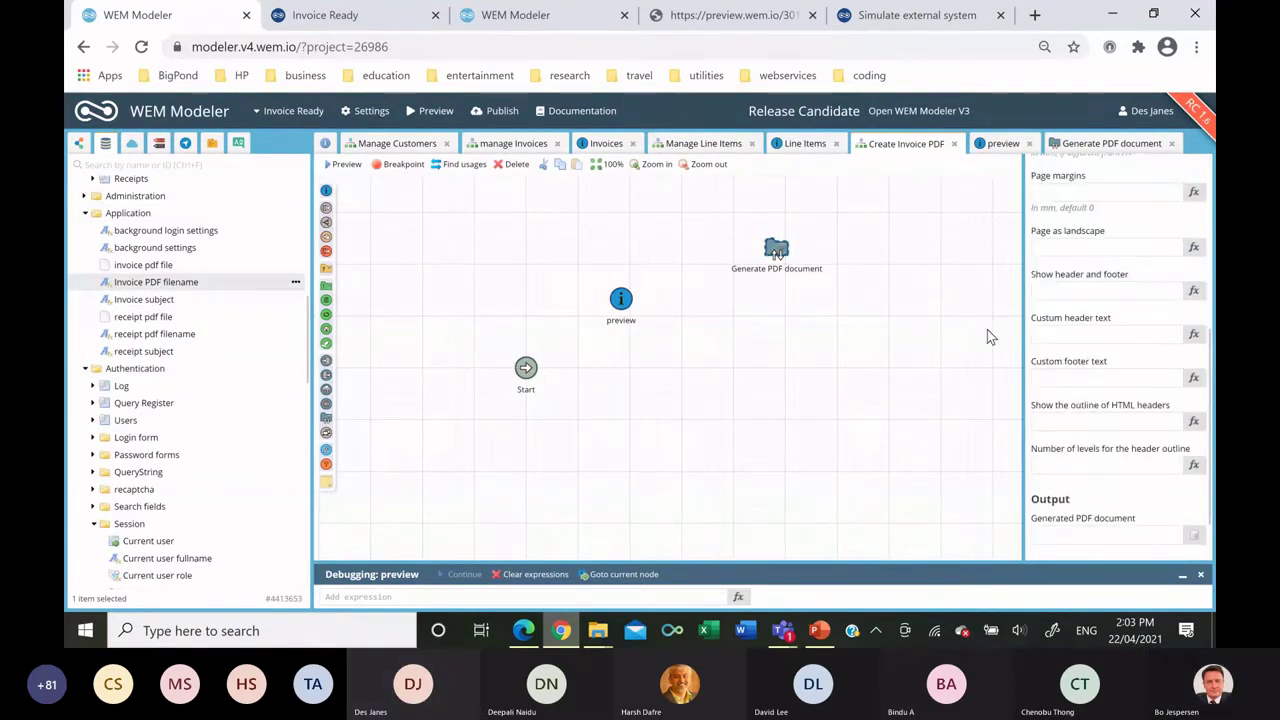
{"action": "scroll", "coordinate": [1080, 335], "scroll_direction": "down", "scroll_amount": 2}
{"action": "left_click_drag", "start_coordinate": [157, 272], "coordinate": [1043, 463]}
{"action": "left_click_drag", "start_coordinate": [330, 195], "coordinate": [803, 350]}
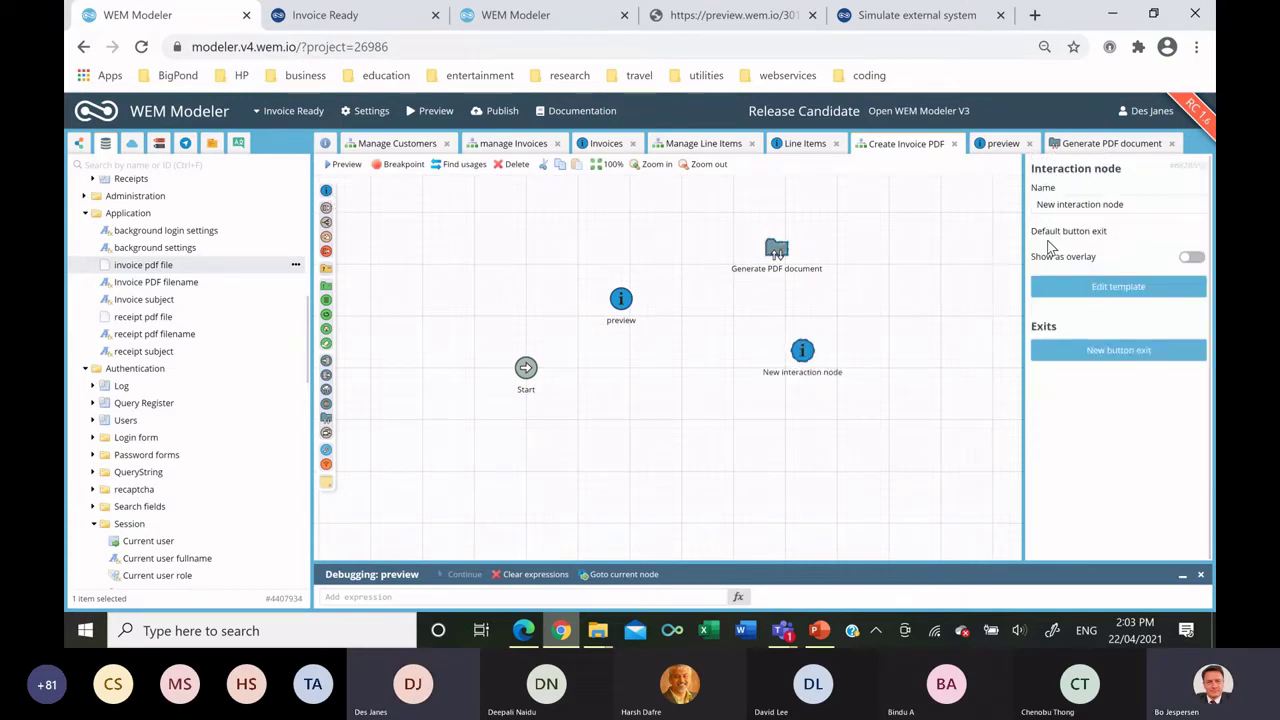
Rename the new interaction node to Download and open its page template.
{"action": "left_click", "coordinate": [1063, 203]}
{"action": "type", "text": "Download"}
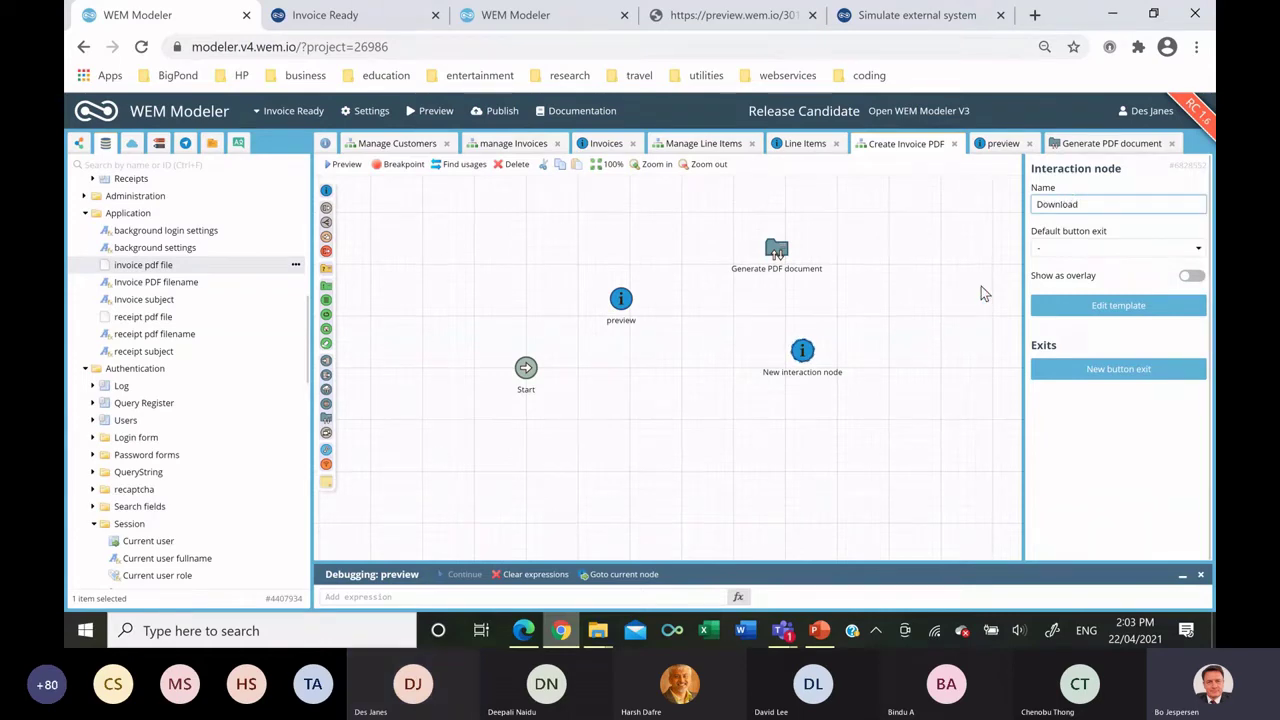
{"action": "left_click", "coordinate": [962, 278]}
{"action": "double_click", "coordinate": [805, 353]}
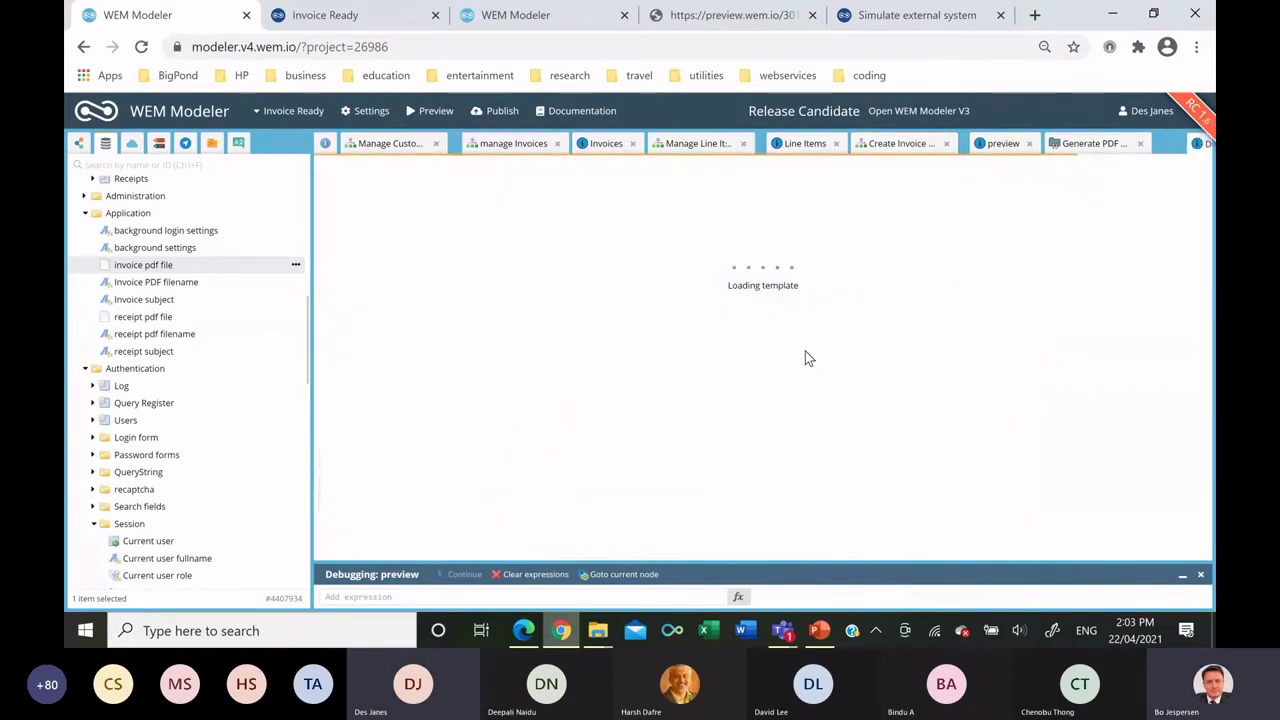
Add an alert reading 'Download the invoice' followed by the invoice pdf file field.
{"action": "left_click_drag", "start_coordinate": [722, 186], "coordinate": [511, 324]}
{"action": "left_click", "coordinate": [510, 318]}
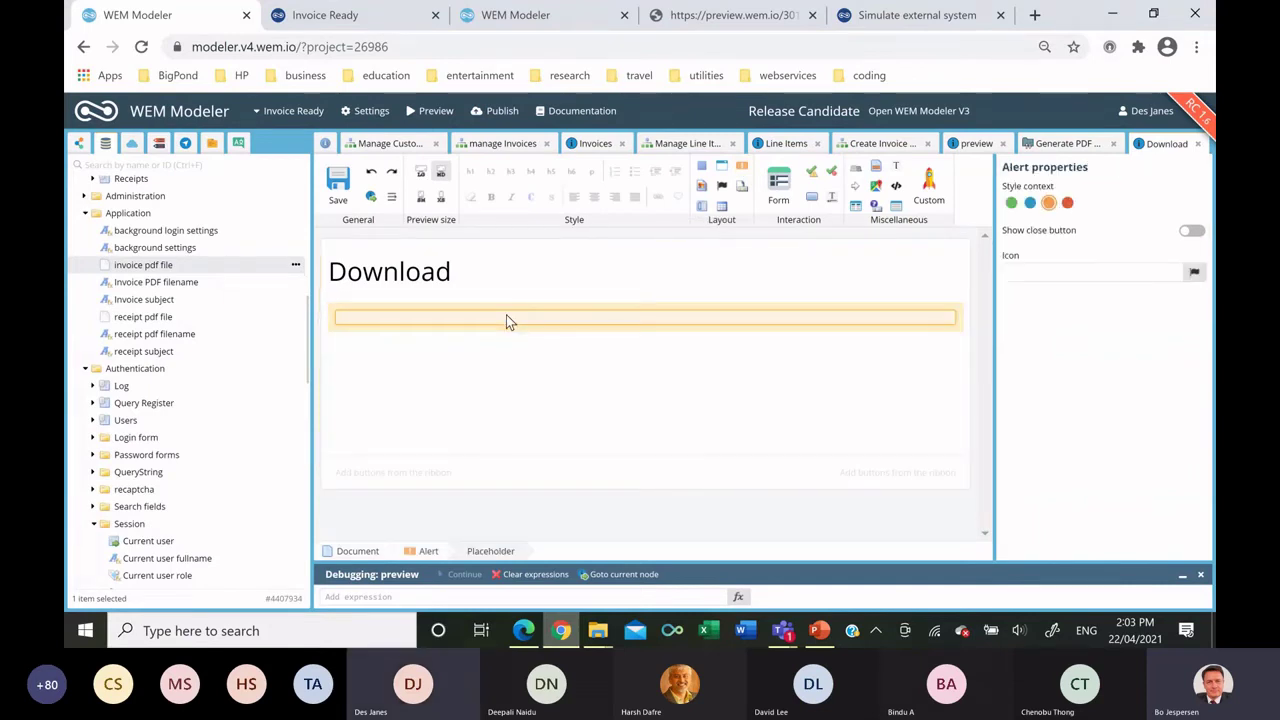
{"action": "type", "text": "Download the invoic"}
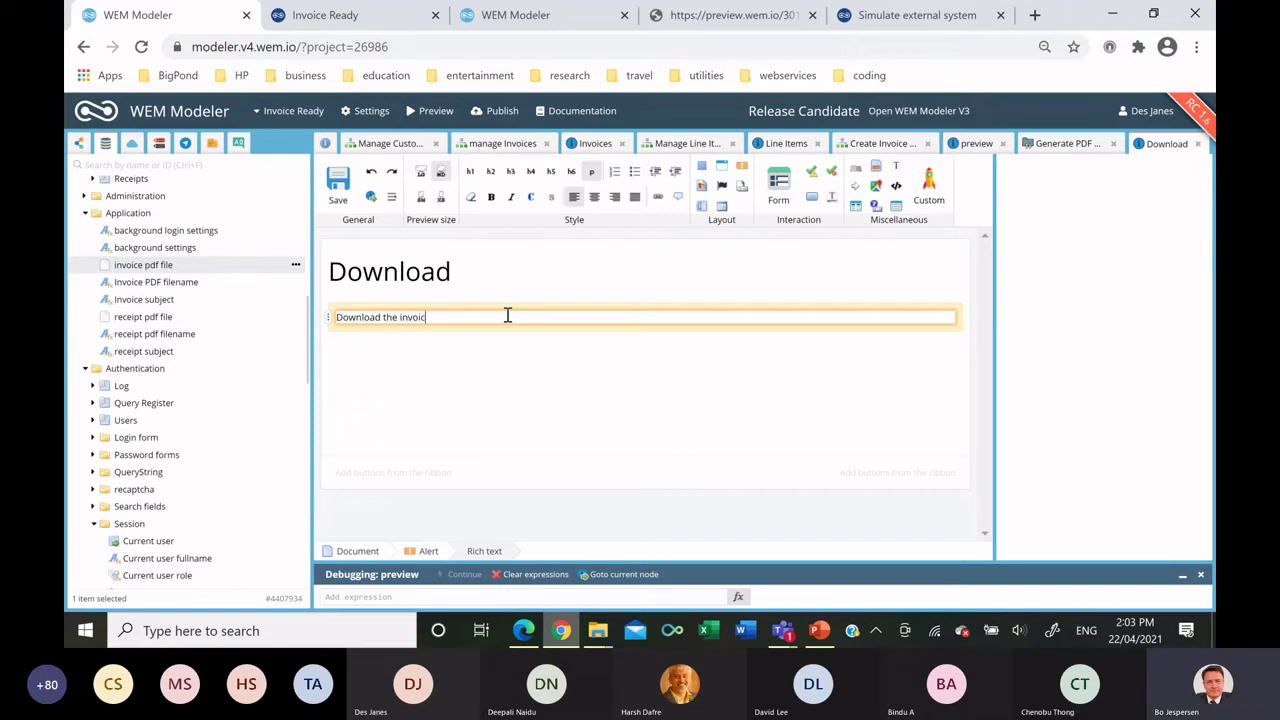
{"action": "type", "text": "w"}
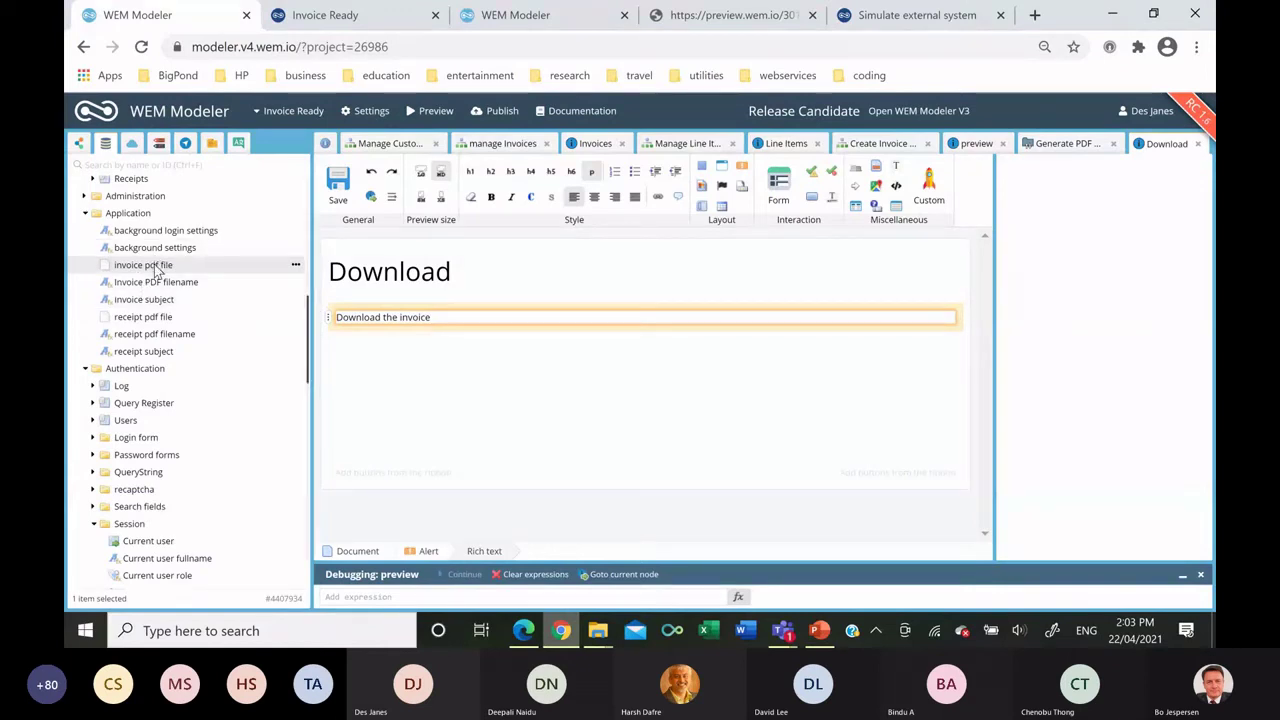
{"action": "left_click_drag", "start_coordinate": [157, 272], "coordinate": [490, 315]}
Add a button with a new Continue button exit.
{"action": "left_click_drag", "start_coordinate": [790, 203], "coordinate": [545, 345]}
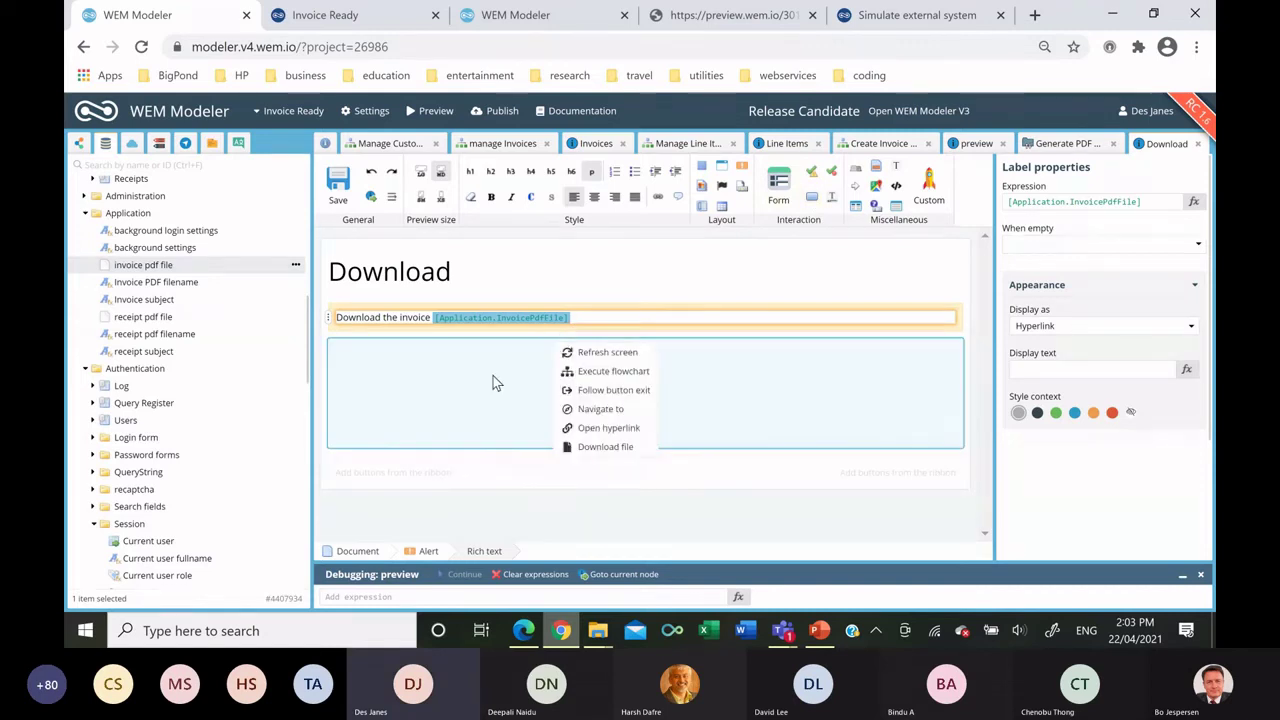
{"action": "left_click", "coordinate": [607, 390]}
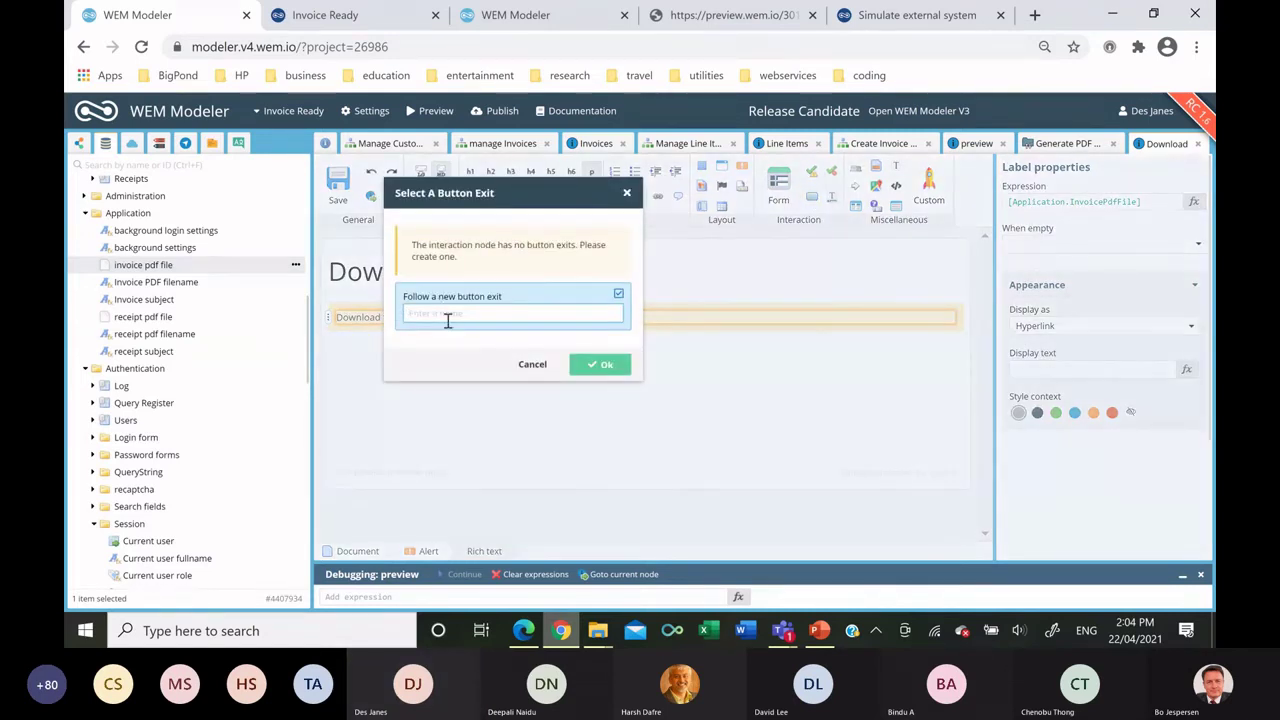
{"action": "type", "text": "Continu"}
{"action": "key", "text": "BackSpace"}
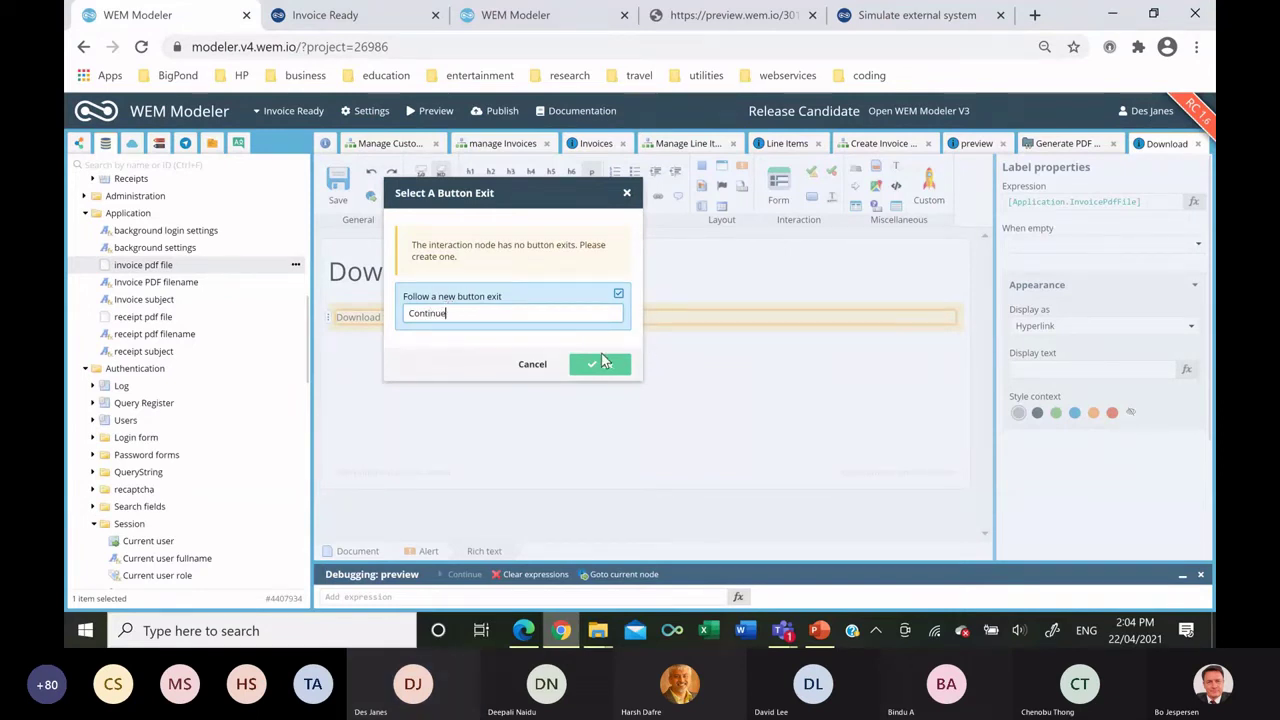
{"action": "left_click", "coordinate": [603, 362]}
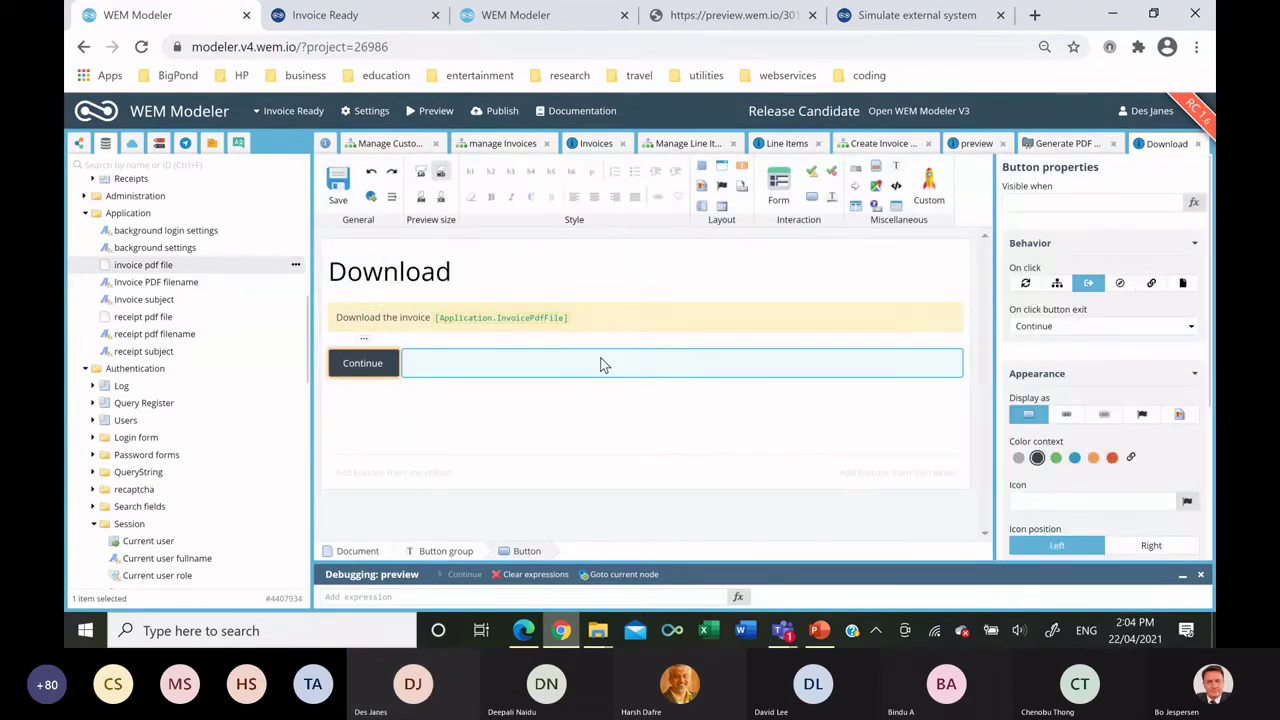
Back in the Create Invoice PDF flowchart, connect Start to the preview node.
{"action": "left_click", "coordinate": [868, 148]}
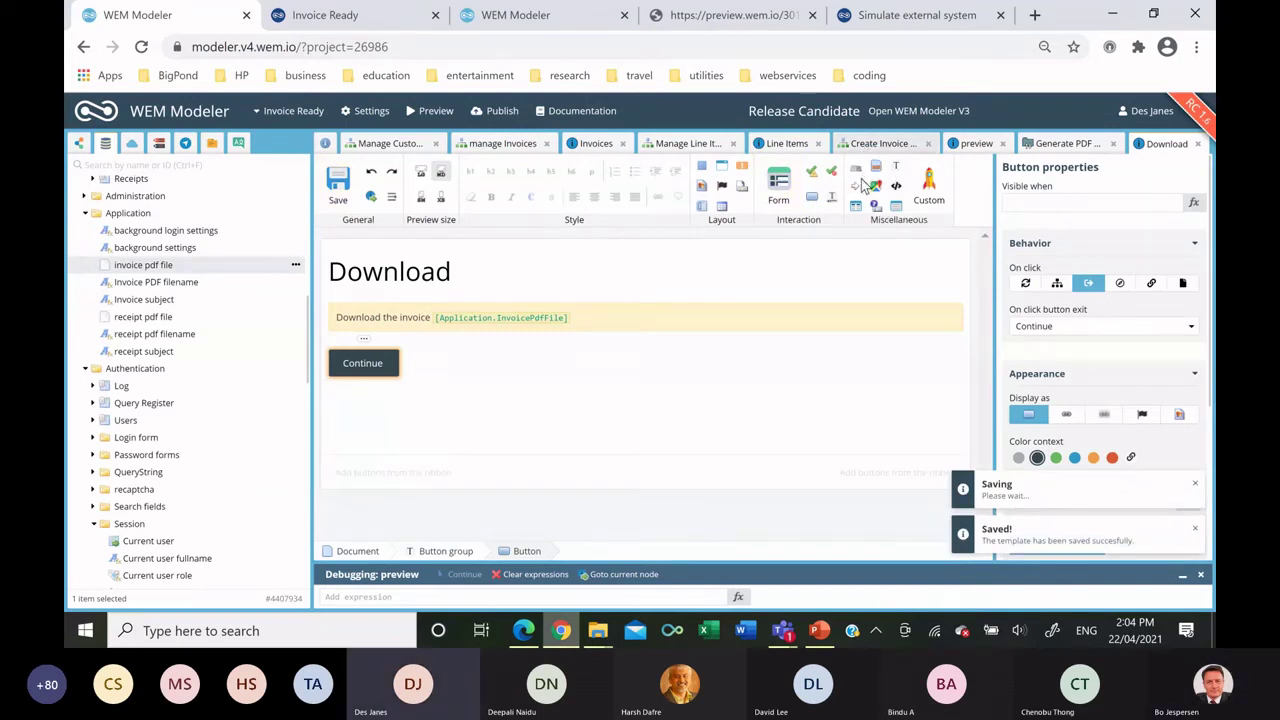
{"action": "mouse_move", "coordinate": [543, 371]}
{"action": "left_mouse_down"}
{"action": "mouse_move", "coordinate": [627, 323]}
{"action": "mouse_move", "coordinate": [565, 342]}
{"action": "mouse_move", "coordinate": [545, 370]}
{"action": "left_mouse_up"}
{"action": "left_click", "coordinate": [627, 323]}
Route preview's Back exit to Start, PDF to Generate PDF, Default to Download, Continue to preview.
{"action": "left_click", "coordinate": [575, 378]}
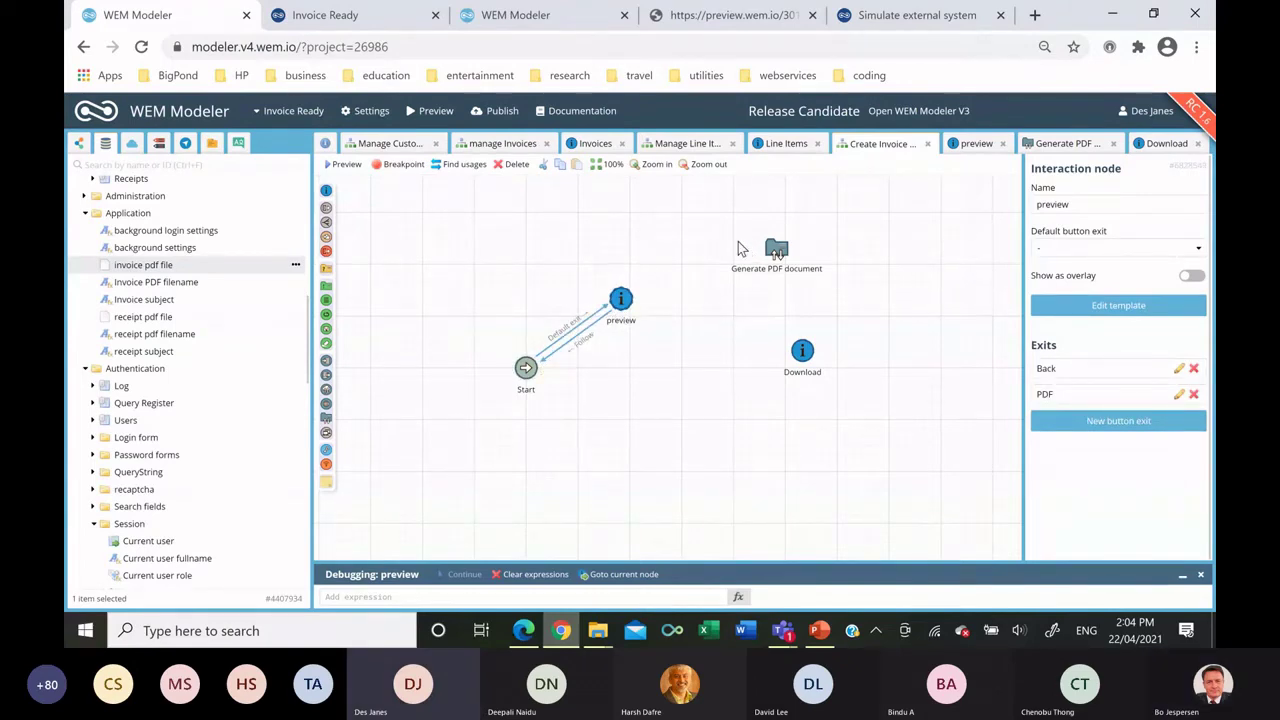
{"action": "left_click_drag", "start_coordinate": [621, 299], "coordinate": [640, 317]}
{"action": "left_click", "coordinate": [830, 362]}
{"action": "left_click", "coordinate": [679, 323]}
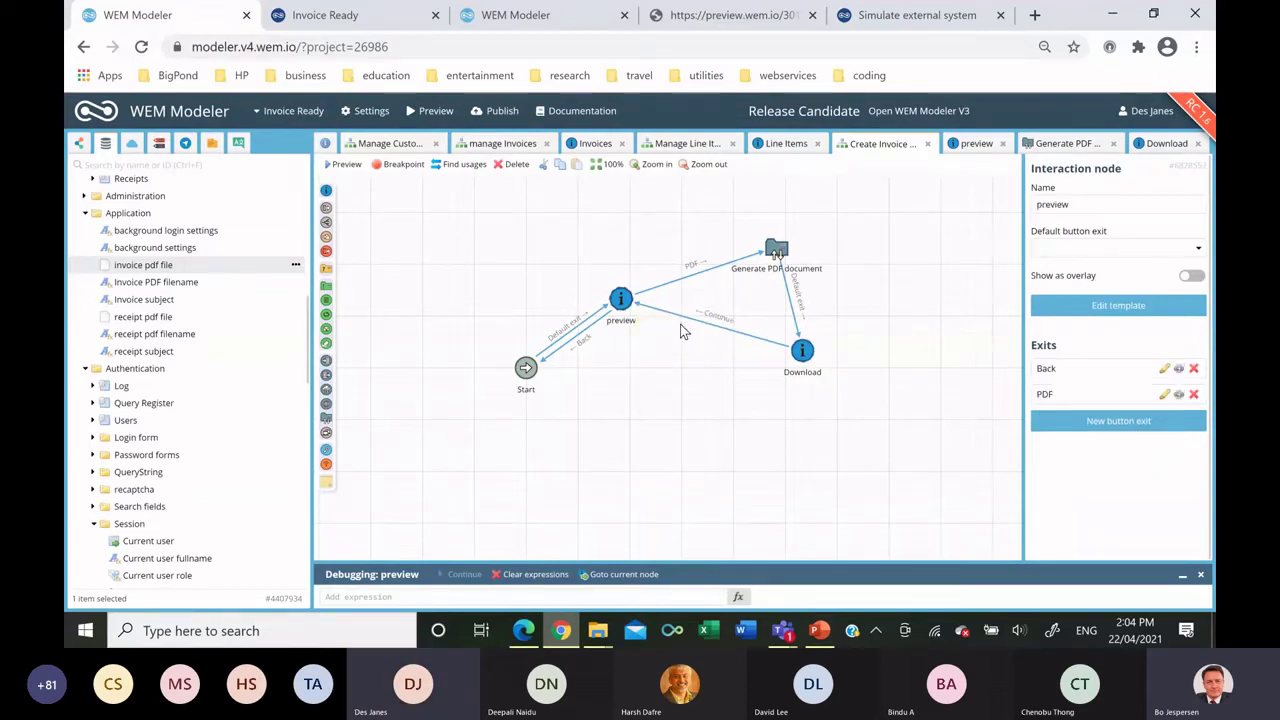
{"action": "left_click", "coordinate": [594, 143]}
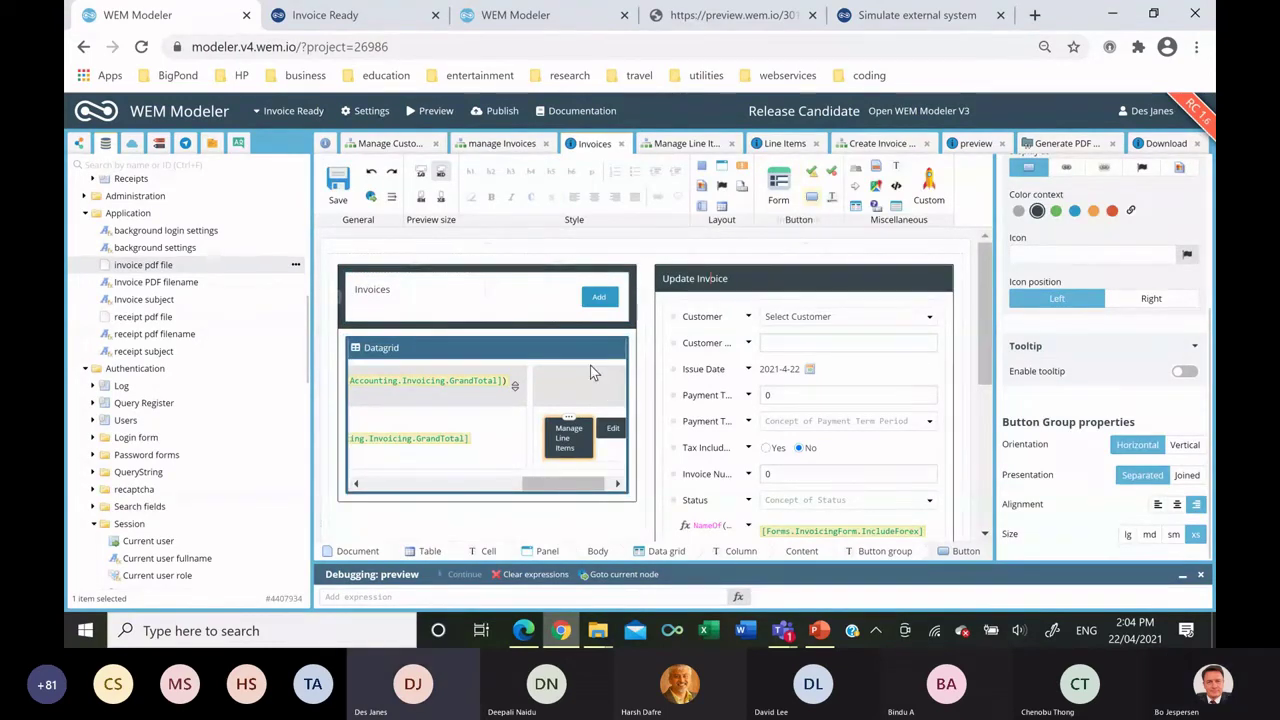
Add a row button to the Invoices grid that executes Invoicing > Create Invoice PDF, then save.
{"action": "right_click", "coordinate": [549, 430]}
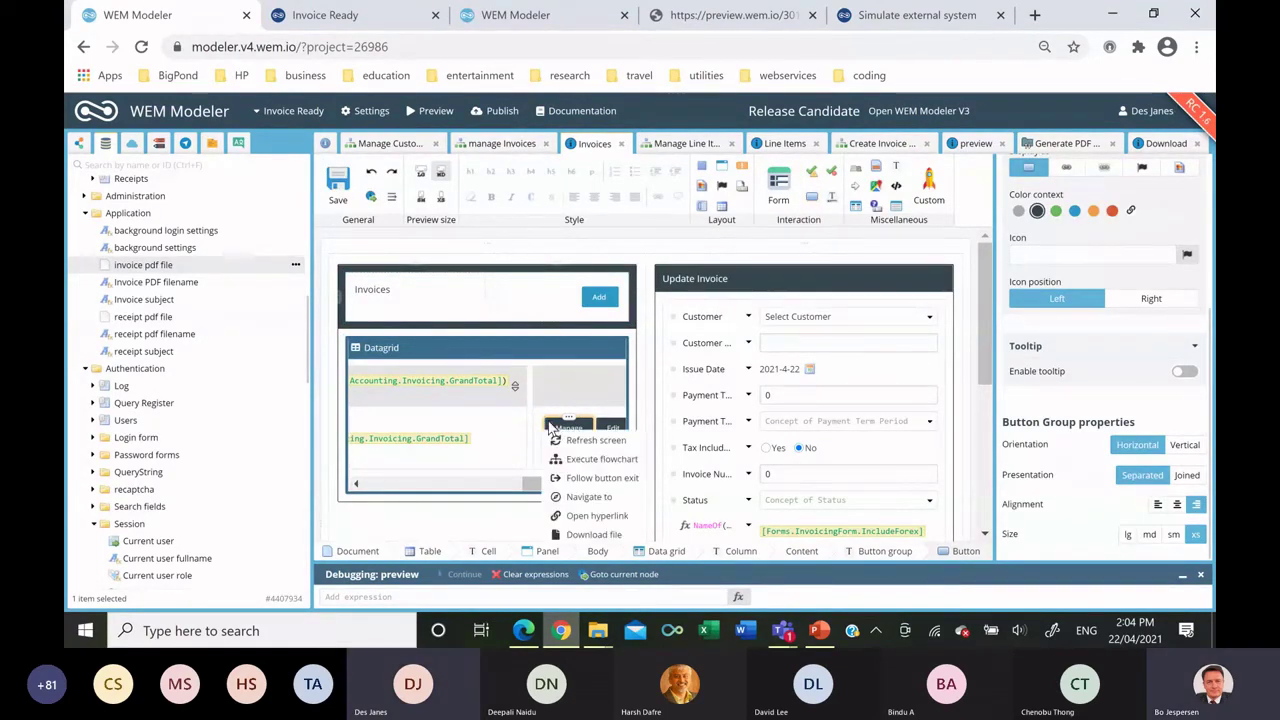
{"action": "left_click", "coordinate": [590, 459]}
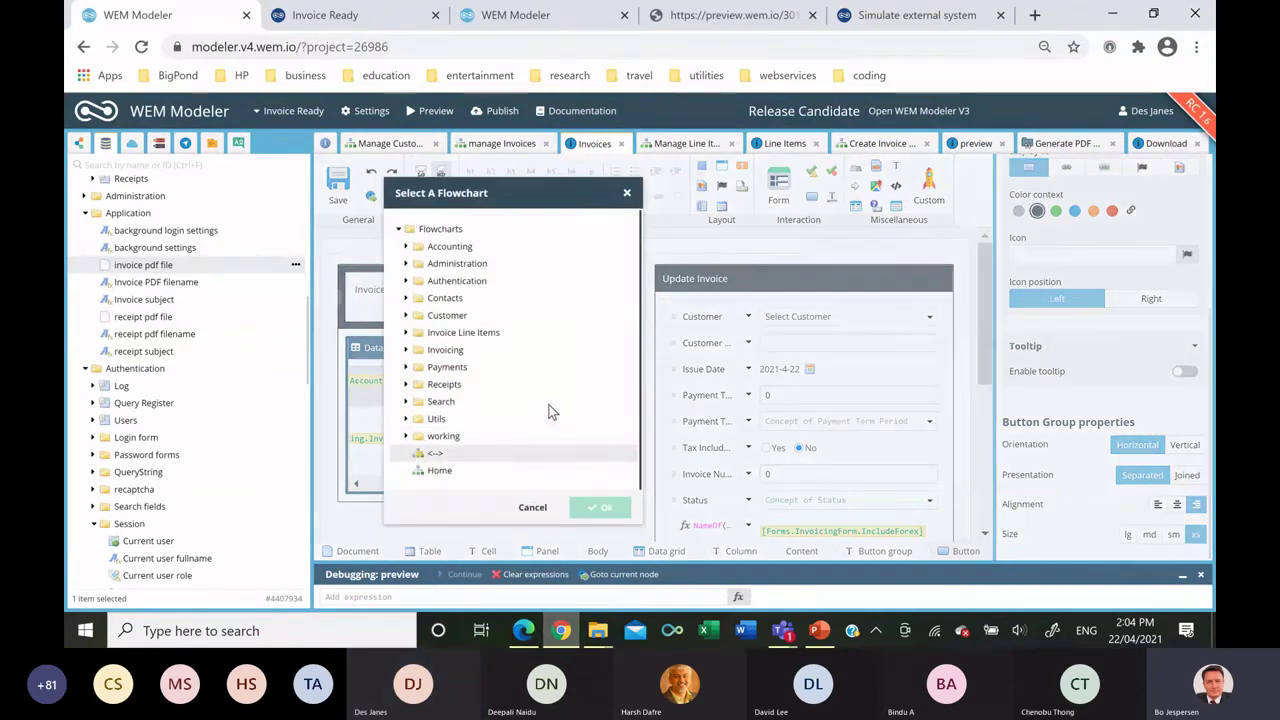
{"action": "left_click", "coordinate": [412, 350]}
{"action": "left_click", "coordinate": [406, 349]}
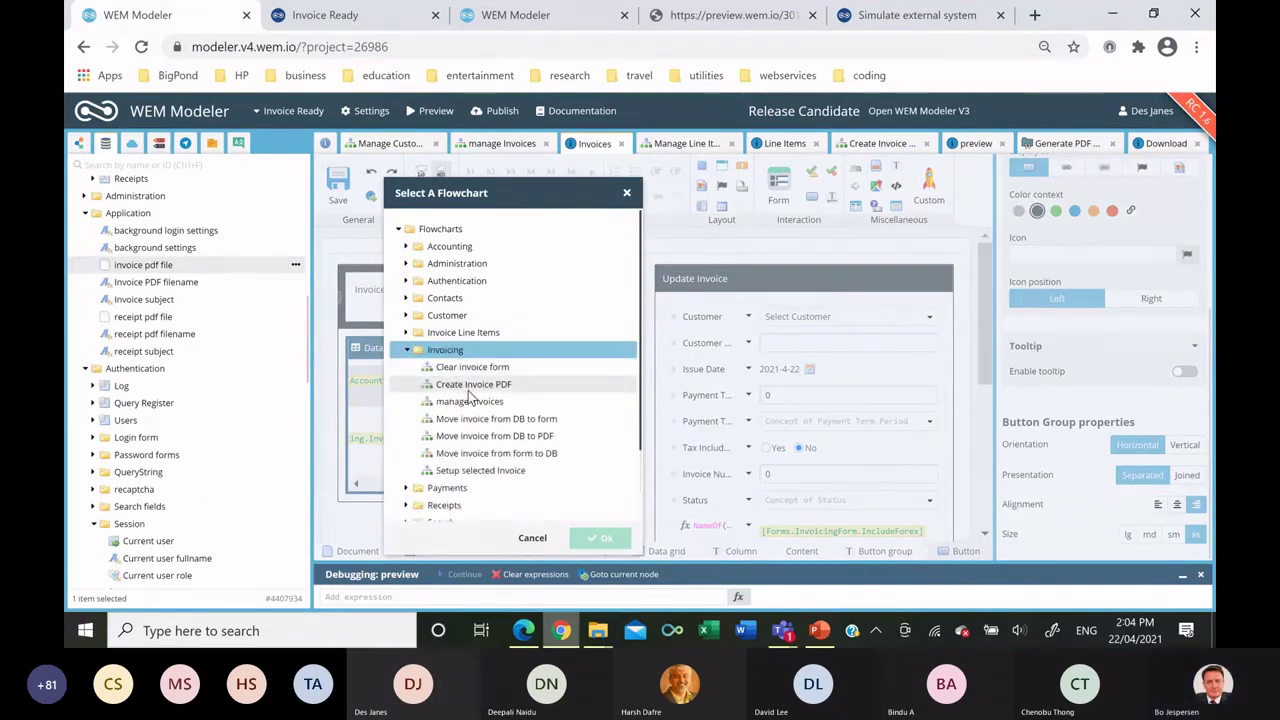
{"action": "double_click", "coordinate": [468, 388]}
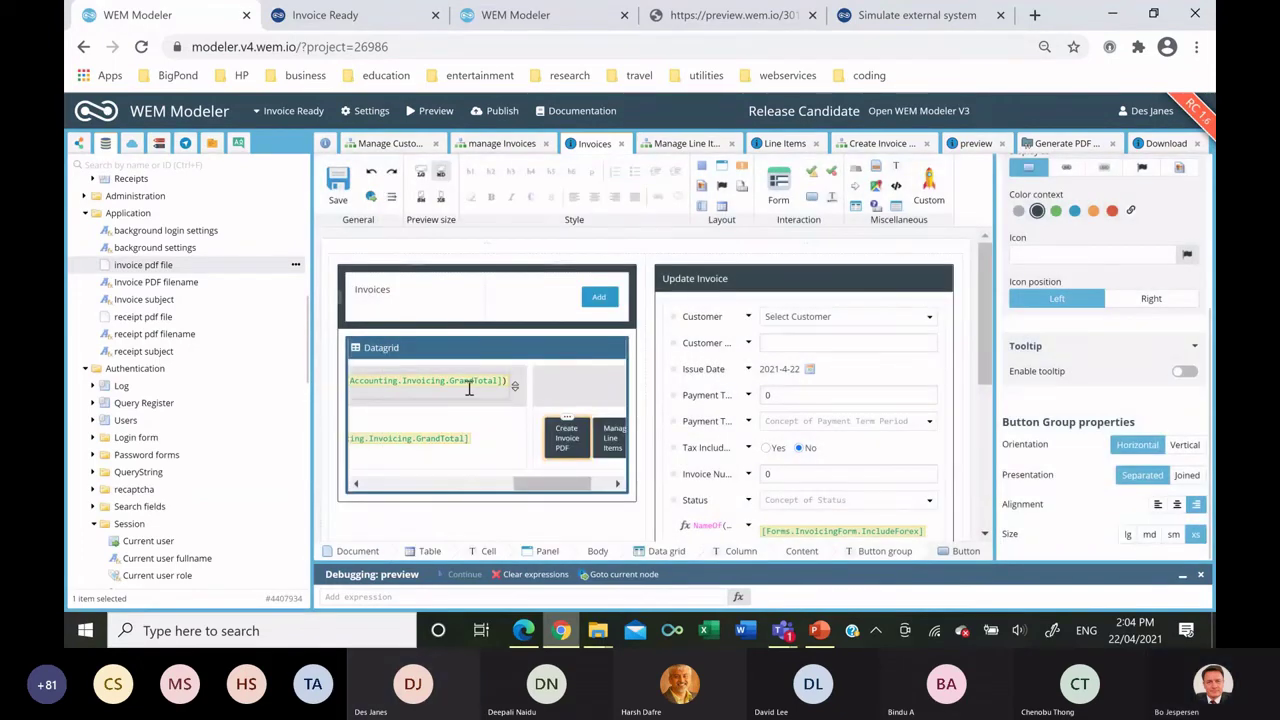
{"action": "left_click", "coordinate": [340, 185]}
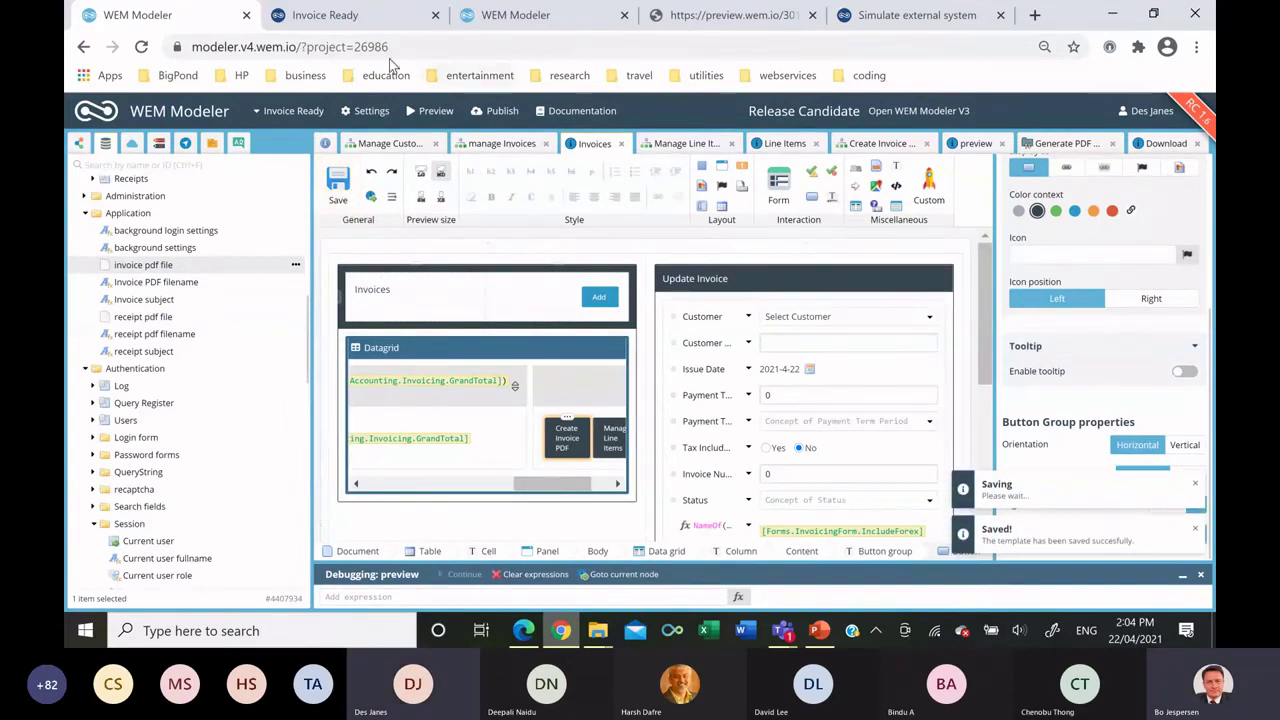
{"action": "key", "text": "ctrl+Tab"}
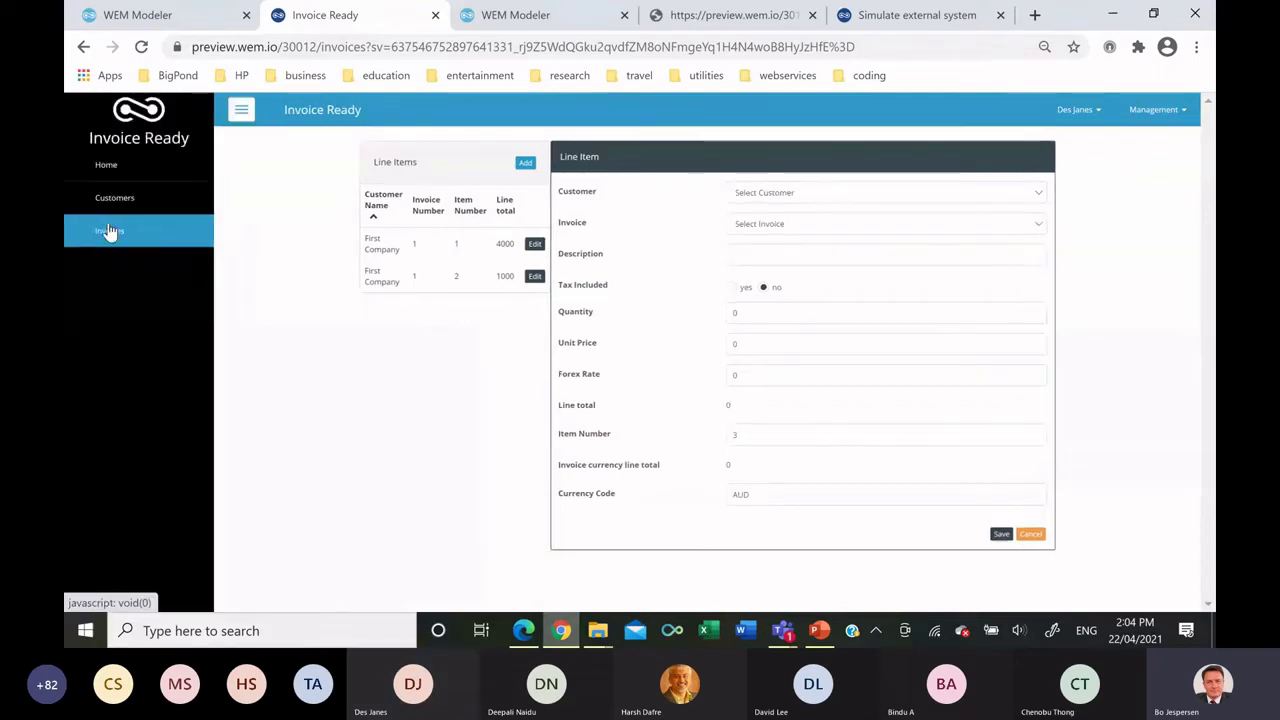
In Invoice Ready, run Create Invoice PDF on the First Company invoice and review the Tax Invoice preview.
{"action": "left_click", "coordinate": [110, 231]}
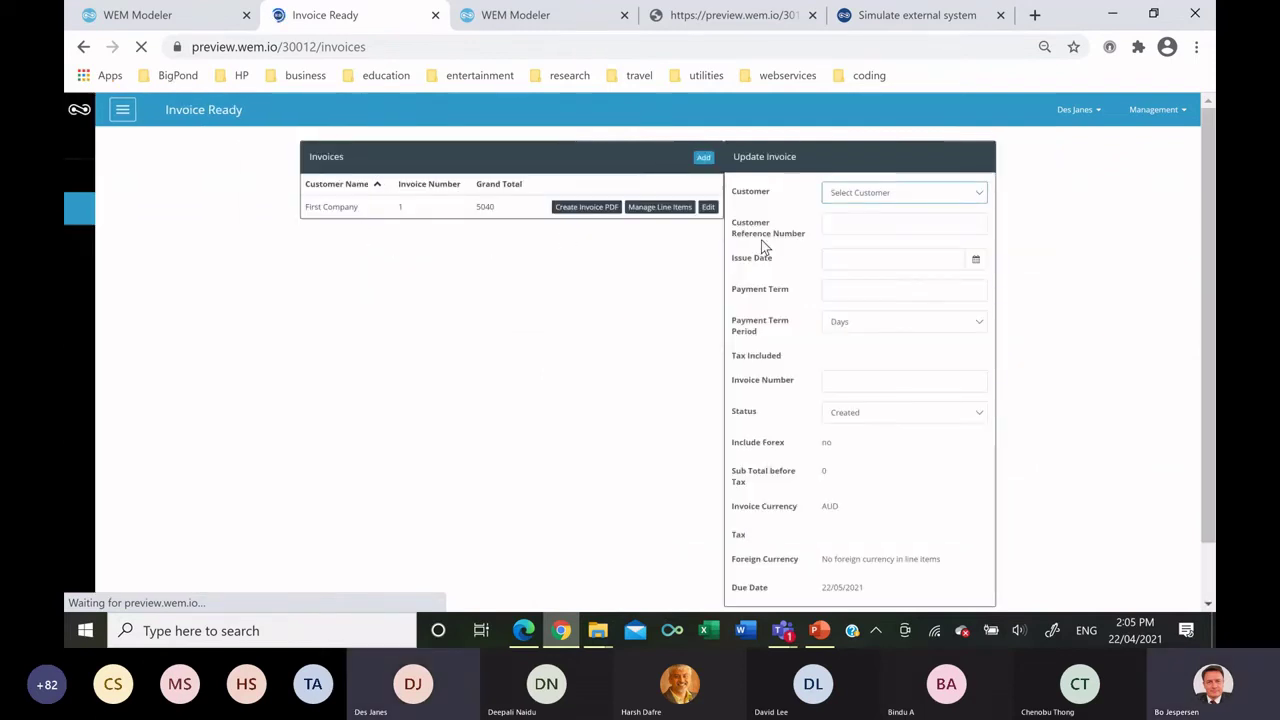
{"action": "left_click", "coordinate": [709, 208]}
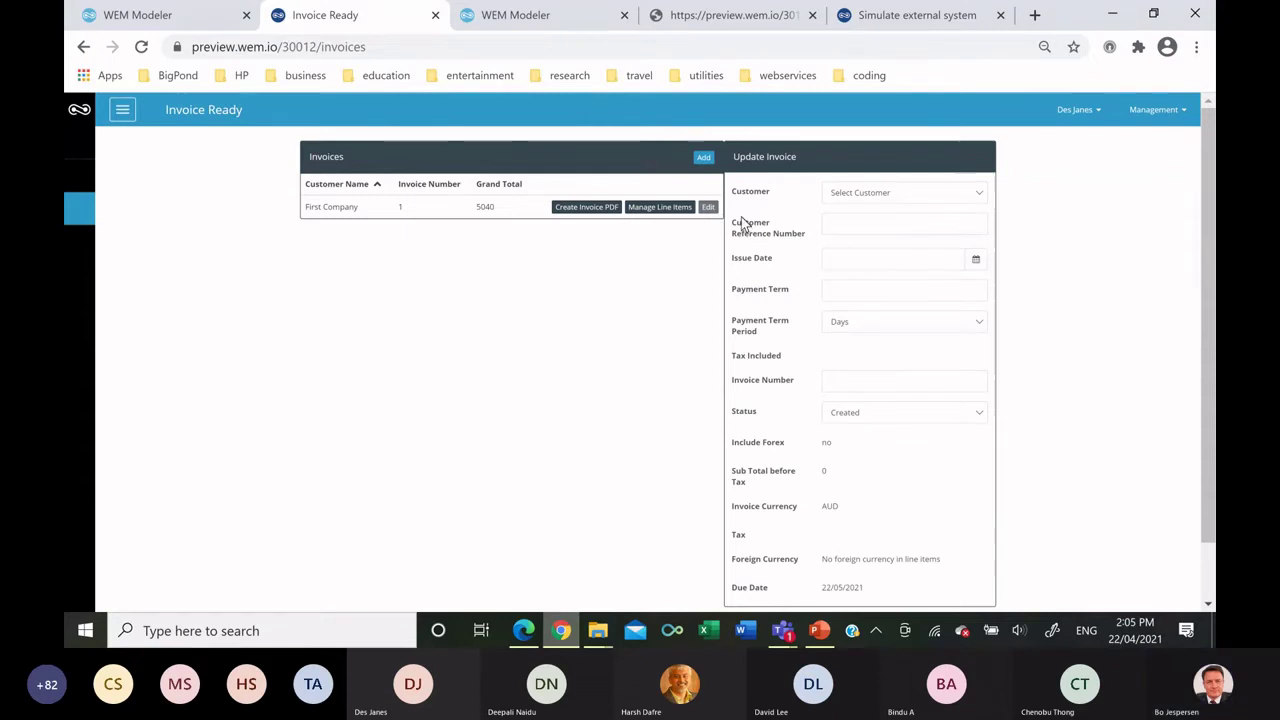
{"action": "left_click", "coordinate": [590, 208]}
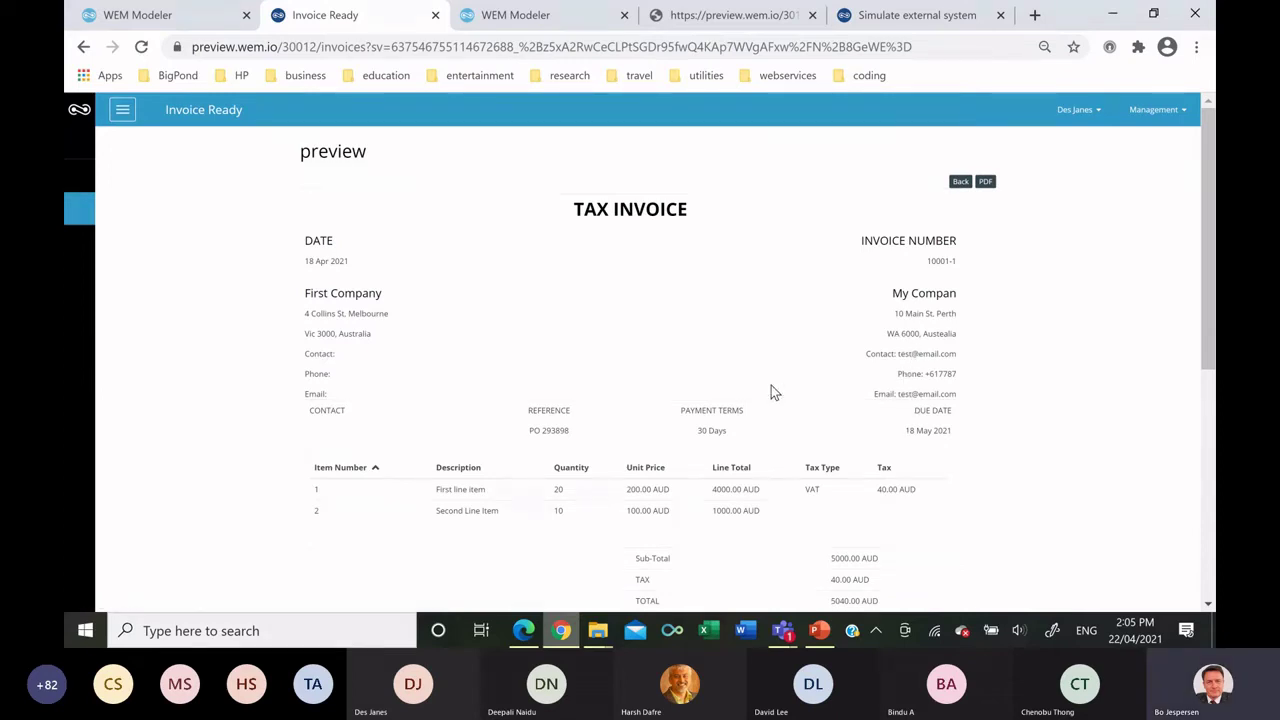
{"action": "scroll", "coordinate": [574, 383], "scroll_direction": "down", "scroll_amount": 1}
{"action": "scroll", "coordinate": [572, 370], "scroll_direction": "down", "scroll_amount": 1}
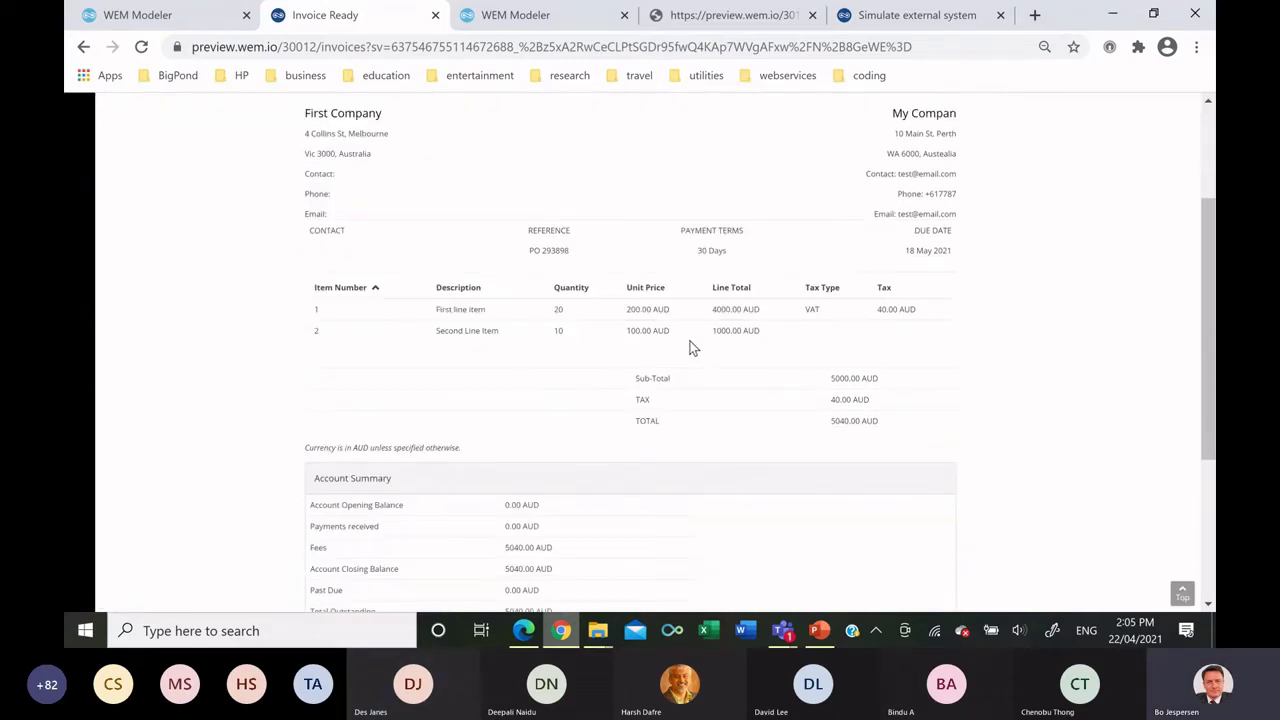
{"action": "scroll", "coordinate": [418, 346], "scroll_direction": "down", "scroll_amount": 1}
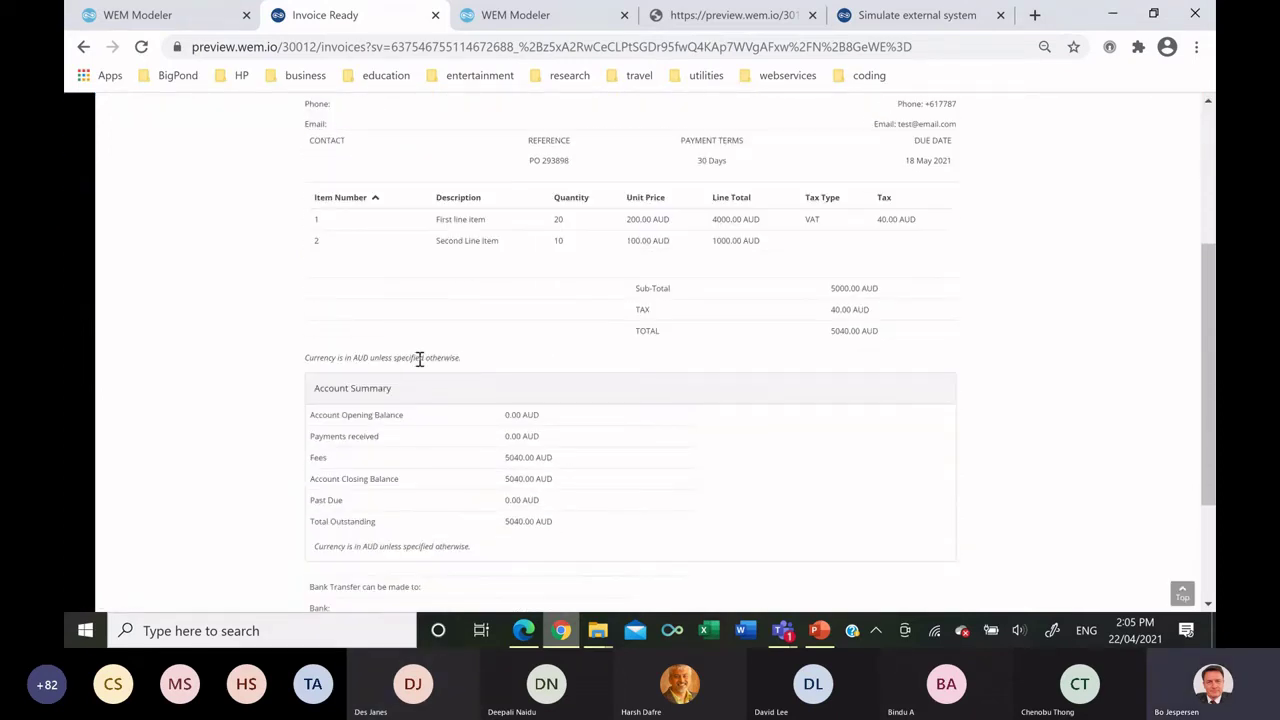
{"action": "scroll", "coordinate": [422, 358], "scroll_direction": "down", "scroll_amount": 2}
{"action": "scroll", "coordinate": [423, 353], "scroll_direction": "up", "scroll_amount": 1}
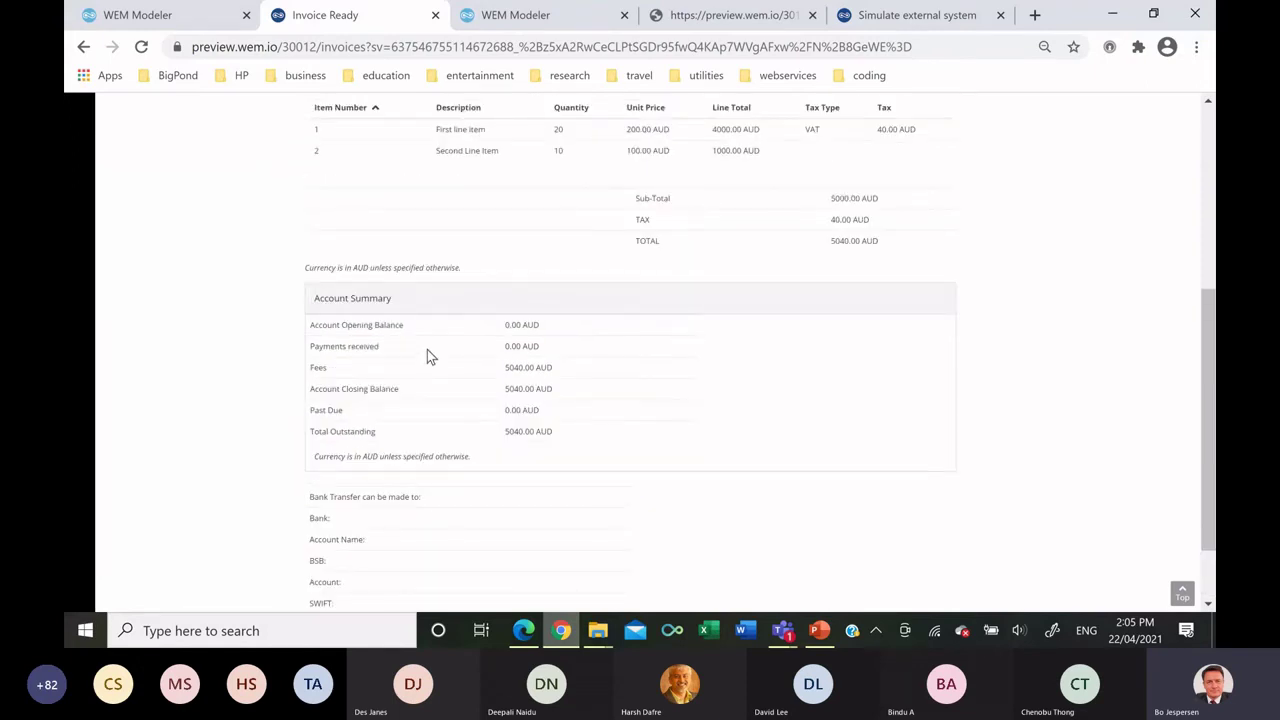
{"action": "scroll", "coordinate": [427, 349], "scroll_direction": "up", "scroll_amount": 3}
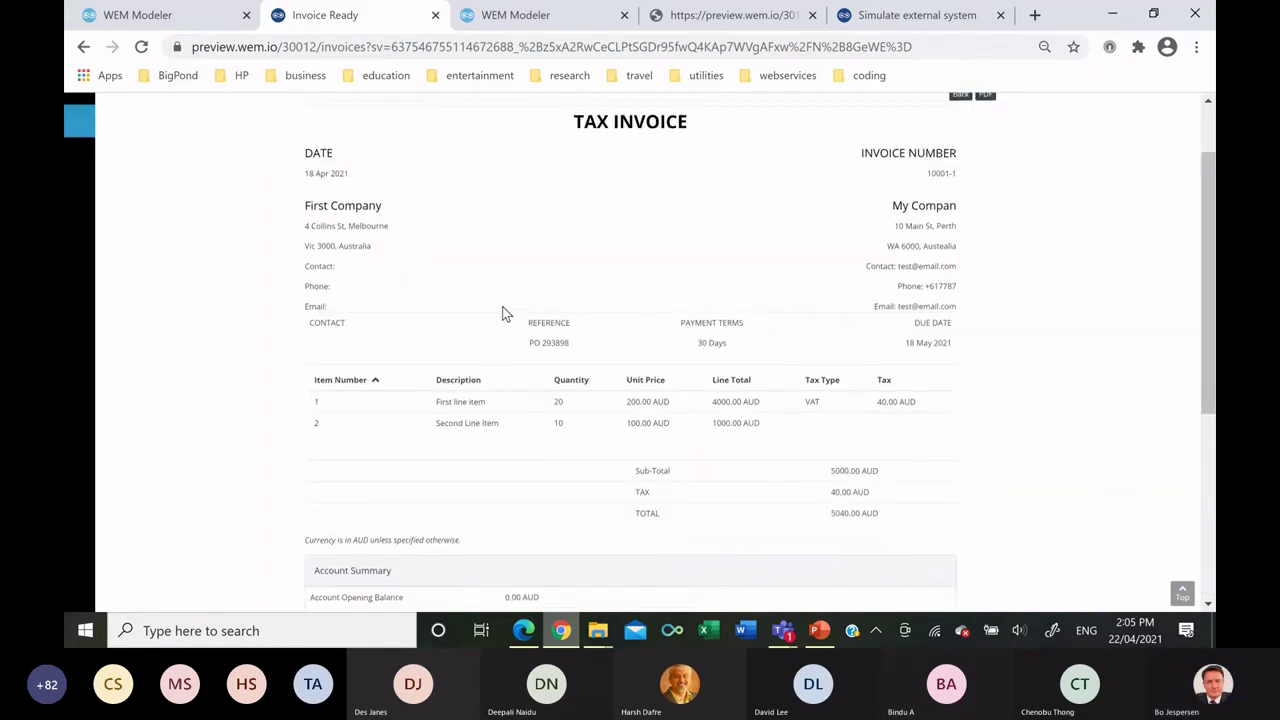
{"action": "scroll", "coordinate": [505, 313], "scroll_direction": "up", "scroll_amount": 1}
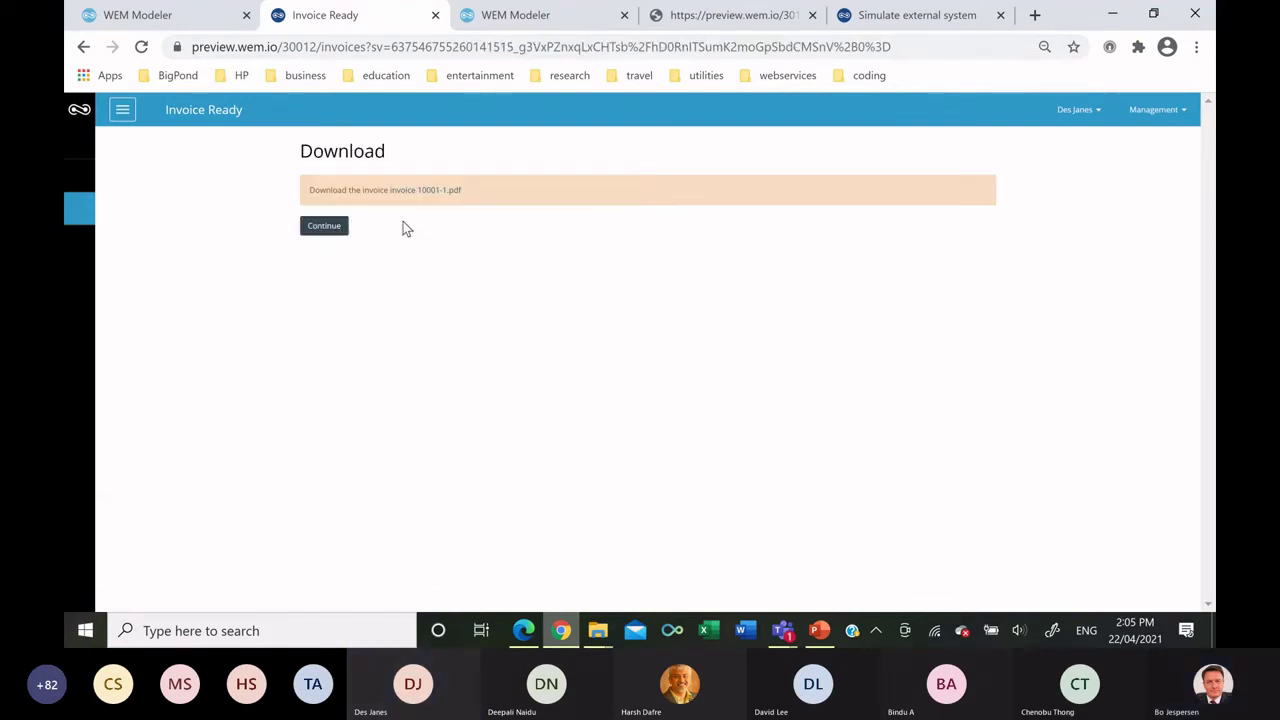
View invoice 10001-1.pdf, then return and Continue back to the invoice preview.
{"action": "left_click", "coordinate": [433, 192]}
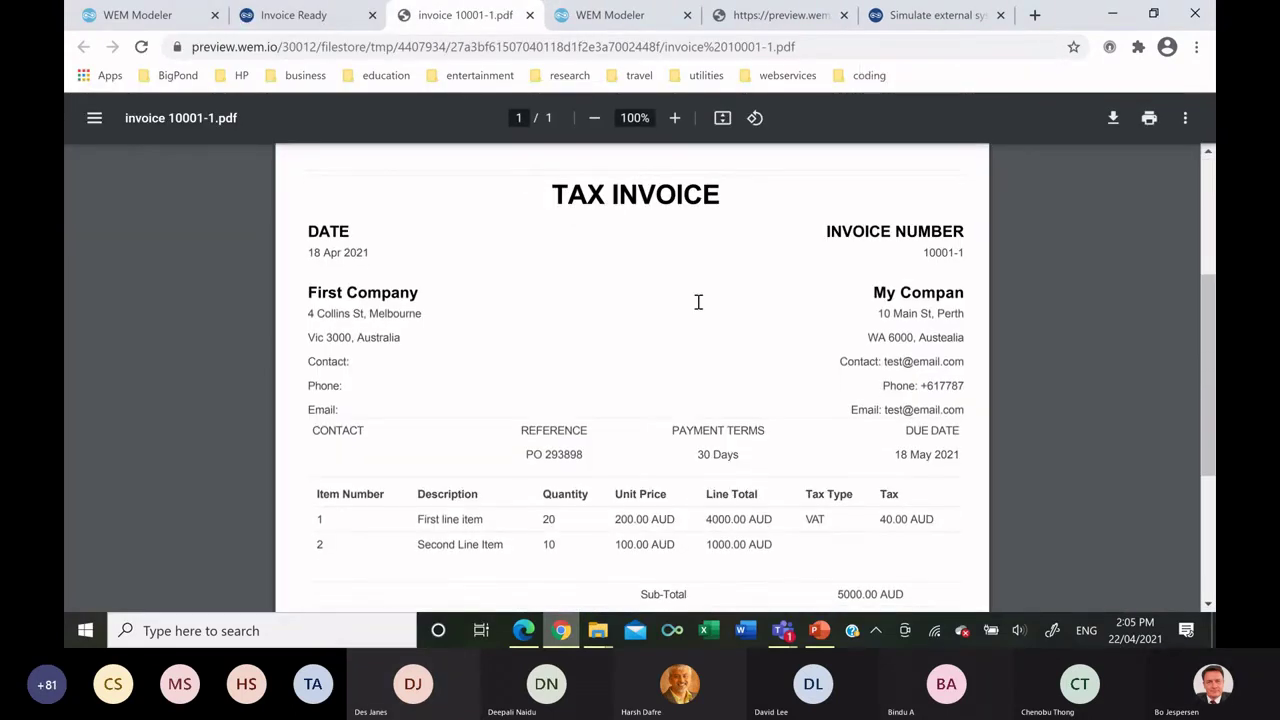
{"action": "scroll", "coordinate": [690, 320], "scroll_direction": "down", "scroll_amount": 3}
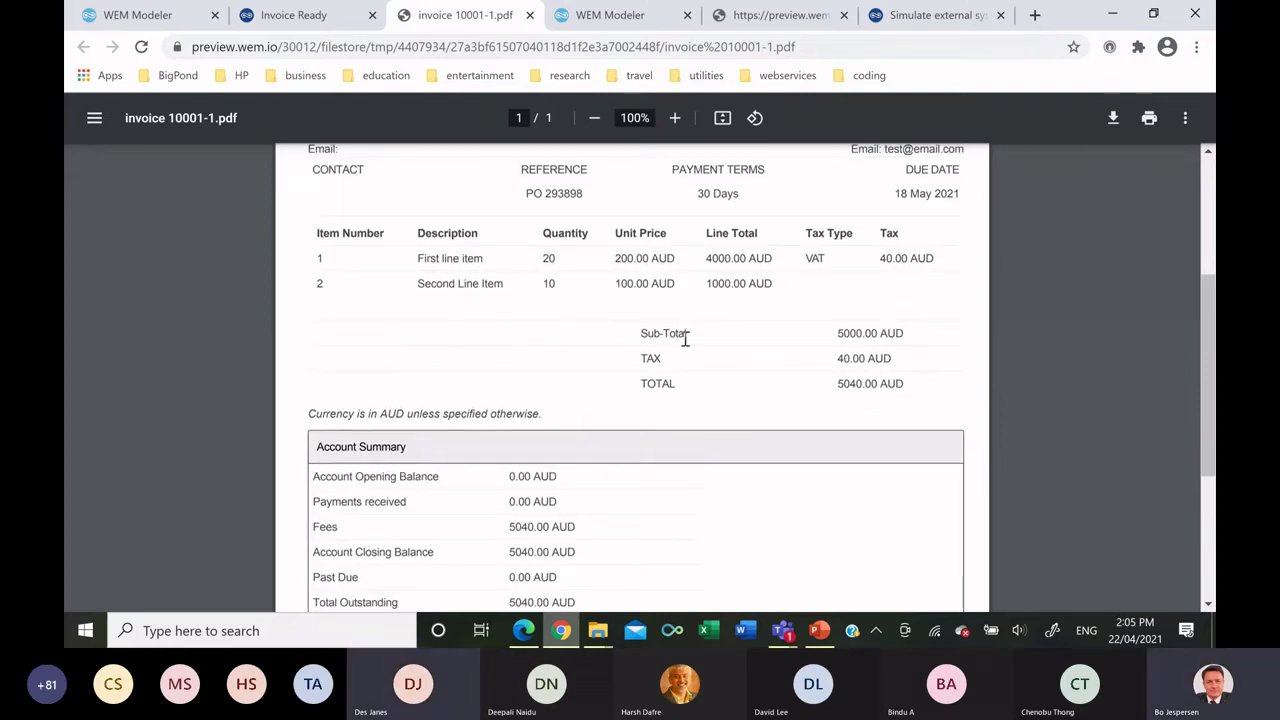
{"action": "left_click", "coordinate": [300, 20]}
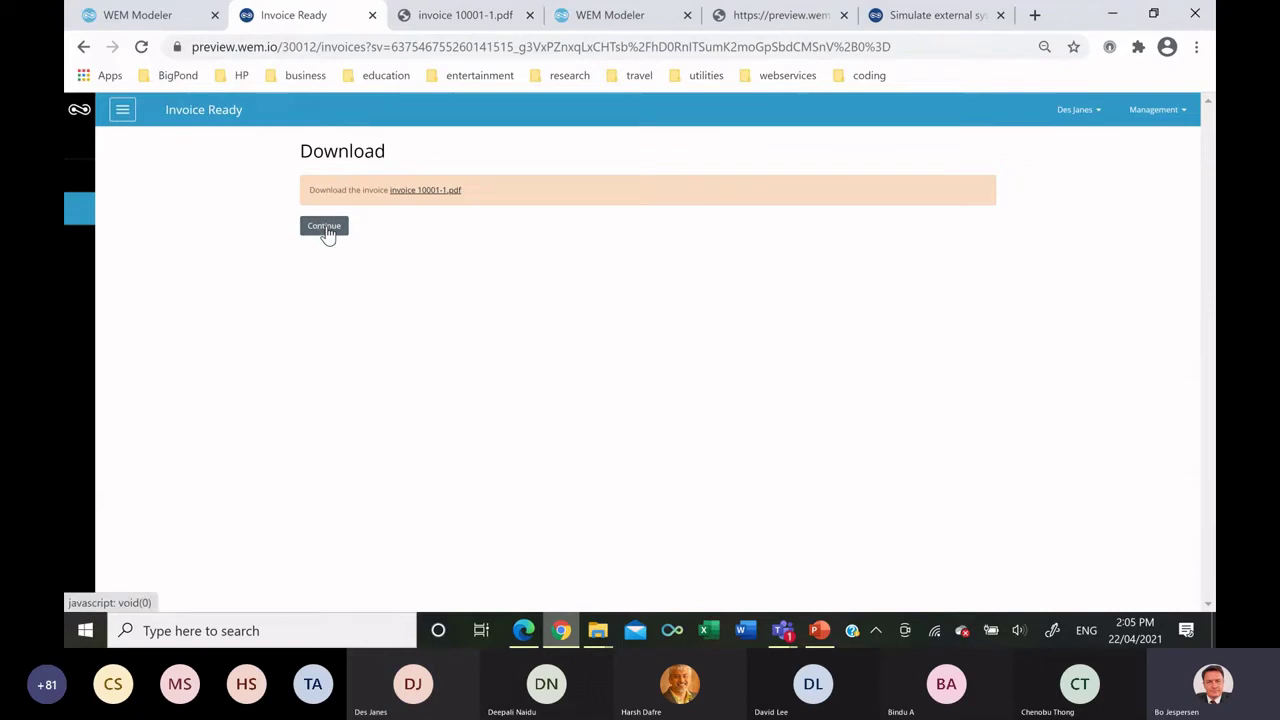
{"action": "left_click", "coordinate": [325, 228]}
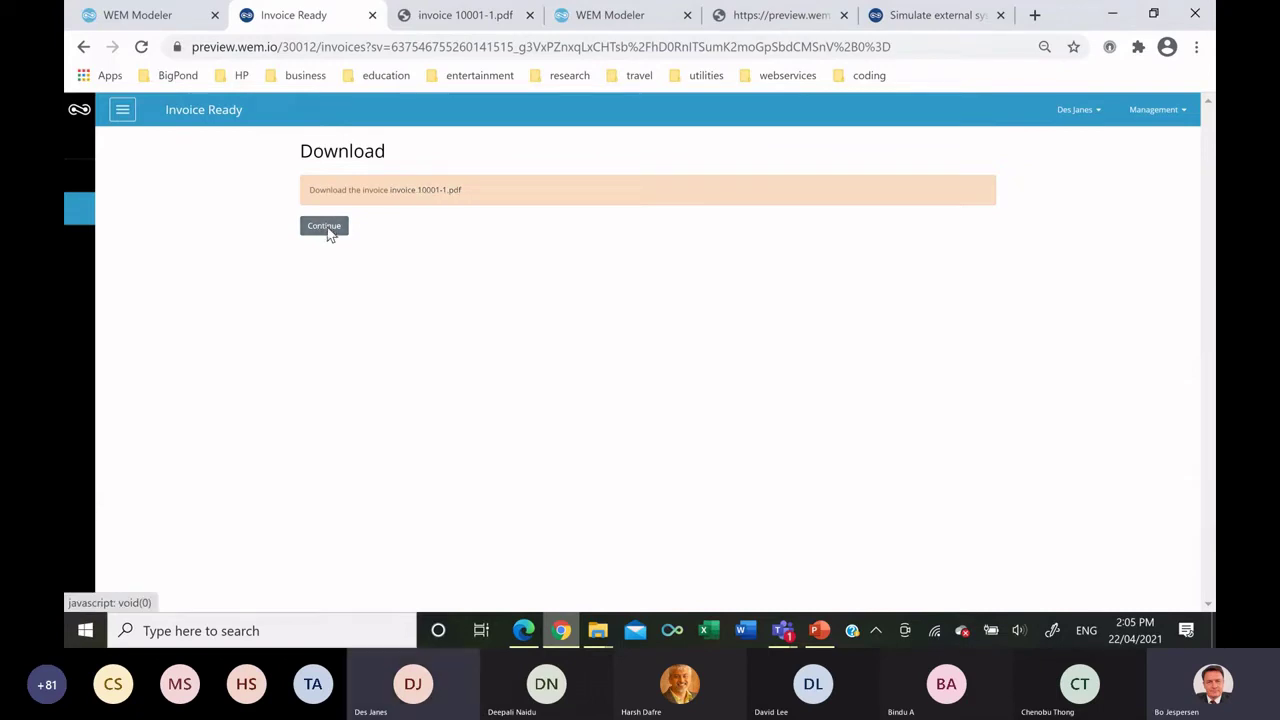
Create a new flowchart 'Manage payments' inside the Payments folder.
{"action": "left_click", "coordinate": [167, 18]}
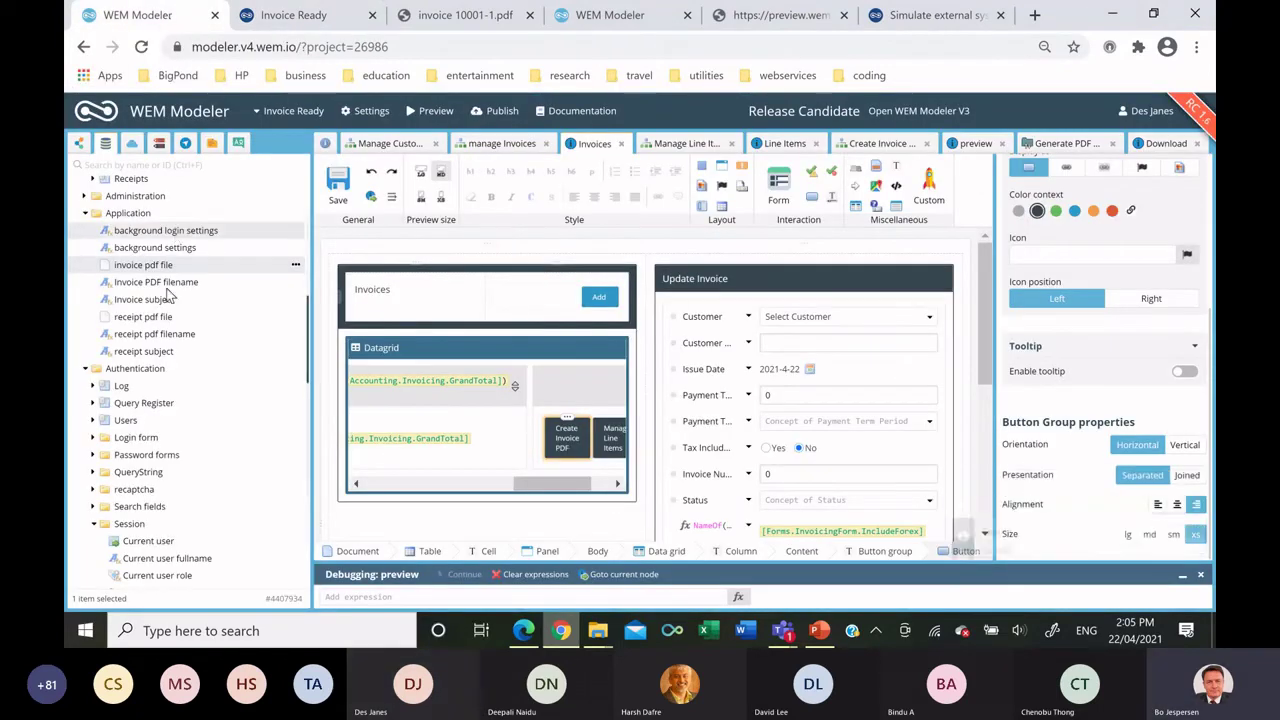
{"action": "left_click", "coordinate": [79, 143]}
{"action": "scroll", "coordinate": [173, 420], "scroll_direction": "down", "scroll_amount": 3}
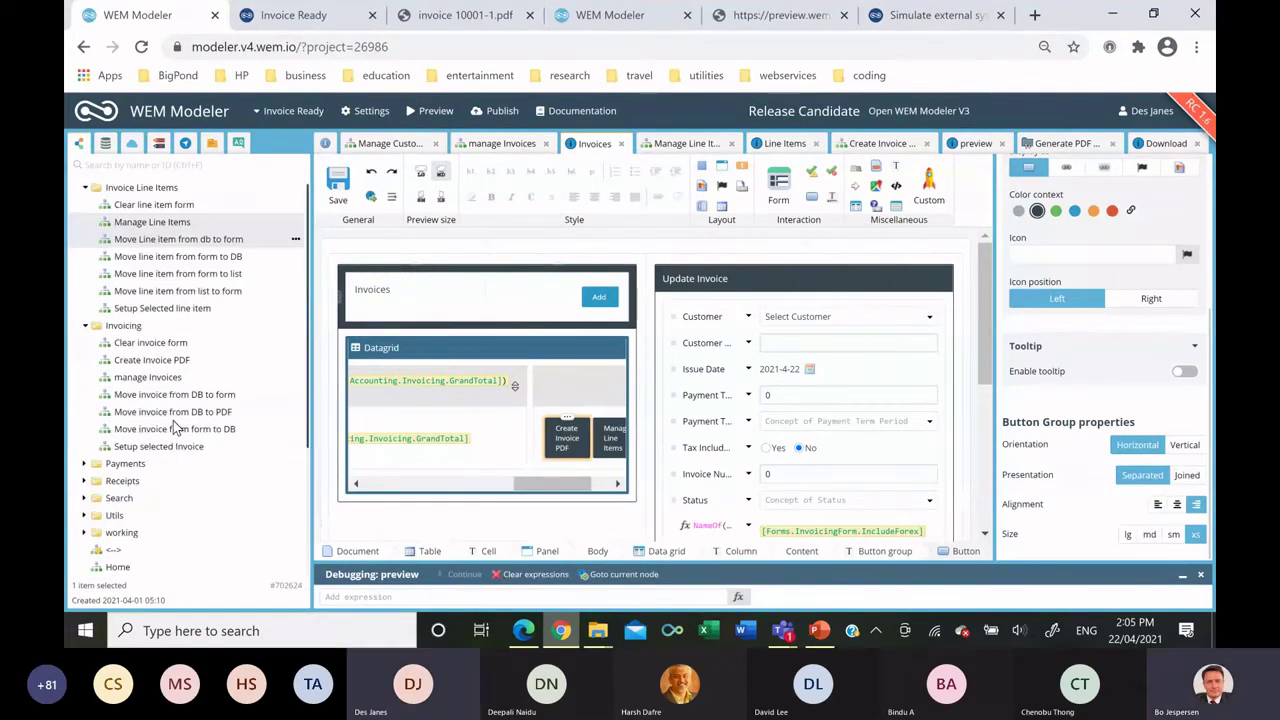
{"action": "right_click", "coordinate": [142, 468]}
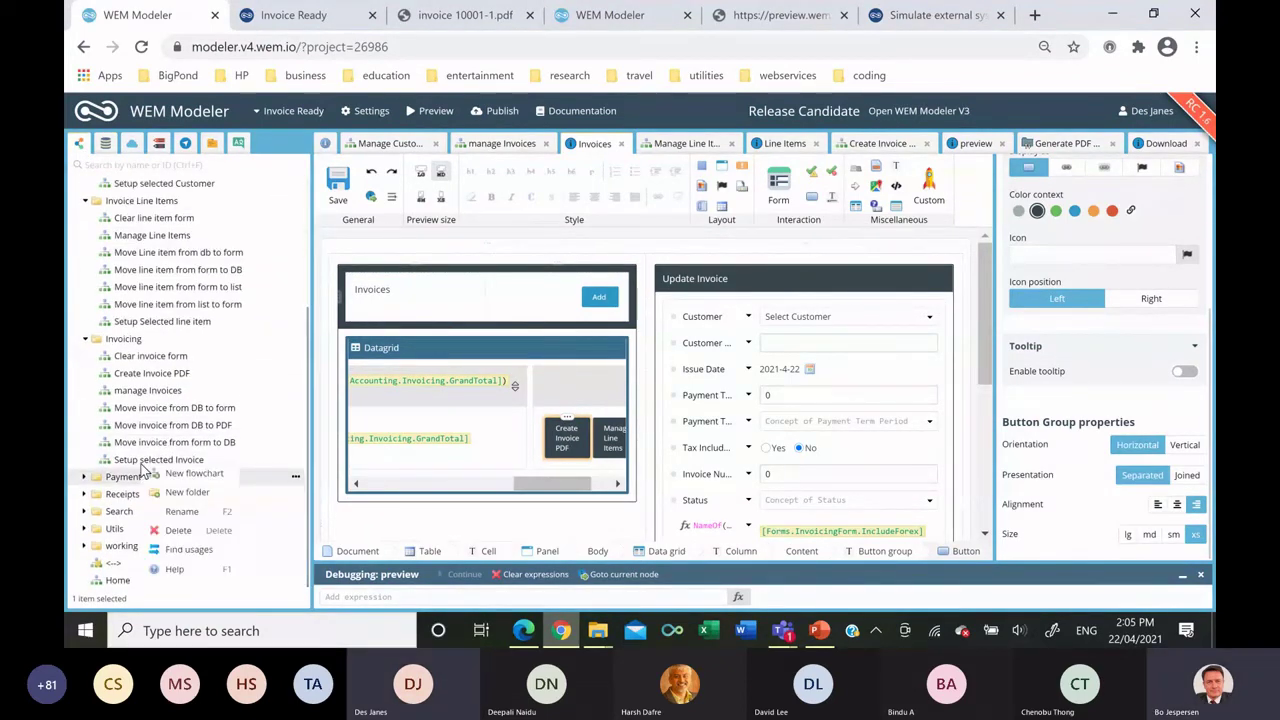
{"action": "left_click", "coordinate": [190, 483]}
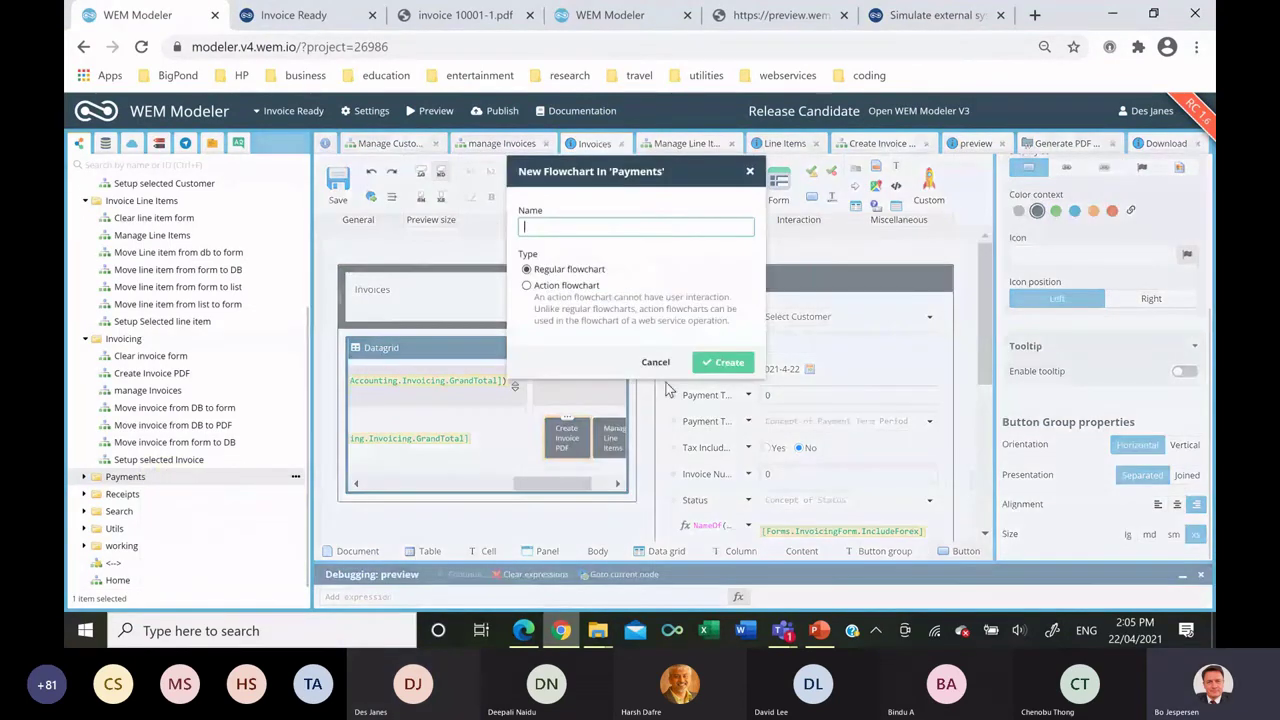
{"action": "type", "text": "Manage payments"}
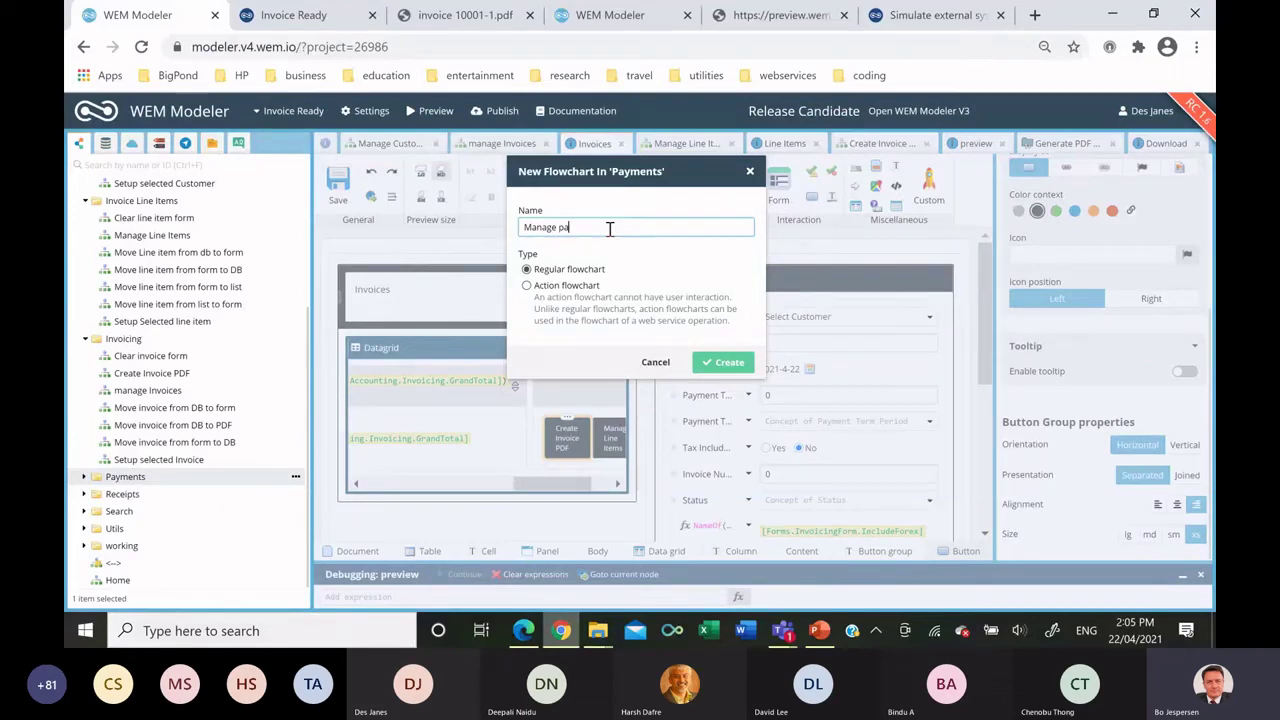
{"action": "left_click", "coordinate": [727, 364]}
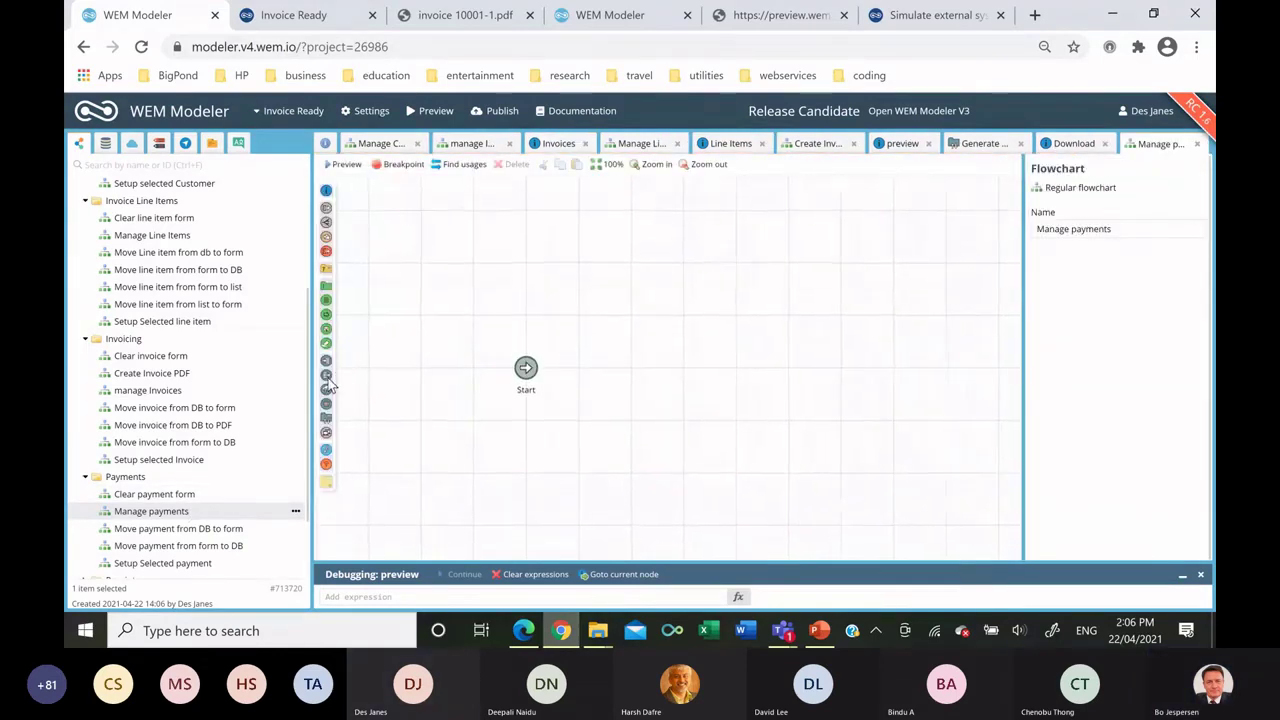
Add a Discard database changes node and a Payments interaction node, then open its template.
{"action": "left_click_drag", "start_coordinate": [626, 366], "coordinate": [632, 366]}
{"action": "left_click_drag", "start_coordinate": [325, 190], "coordinate": [718, 322]}
{"action": "double_click", "coordinate": [1072, 205]}
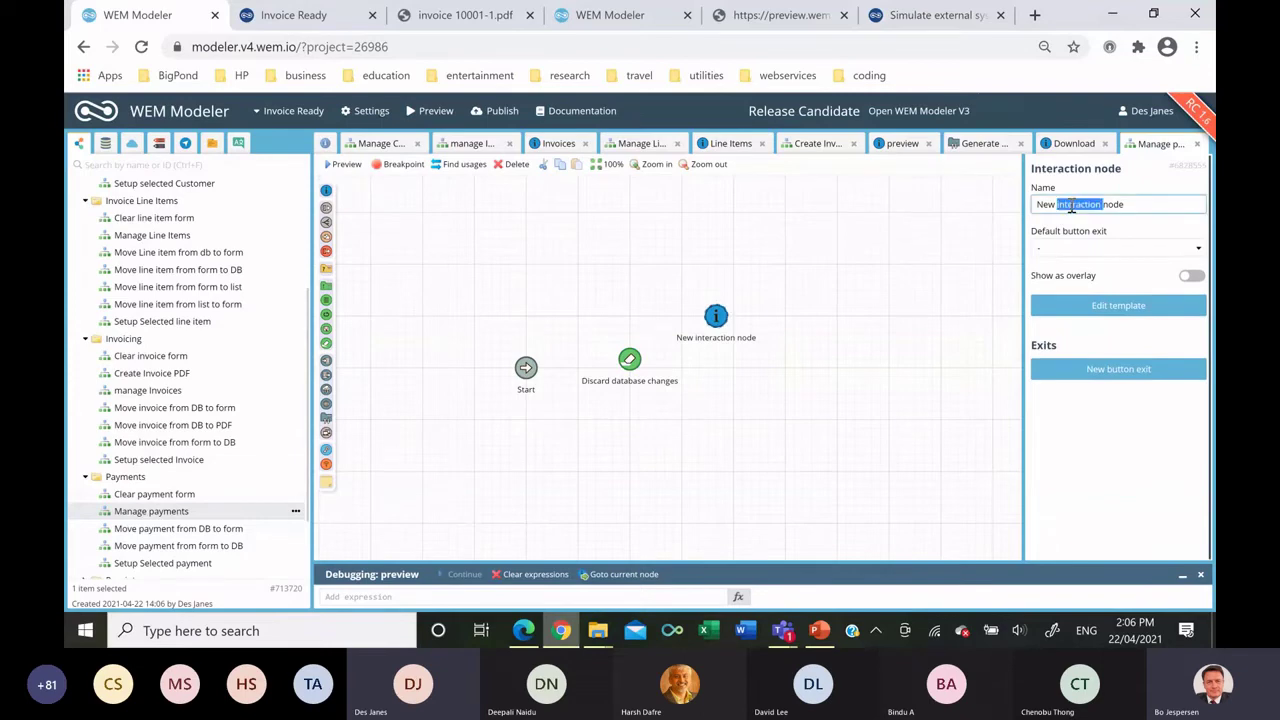
{"action": "left_click", "coordinate": [1072, 205]}
{"action": "type", "text": "Pay"}
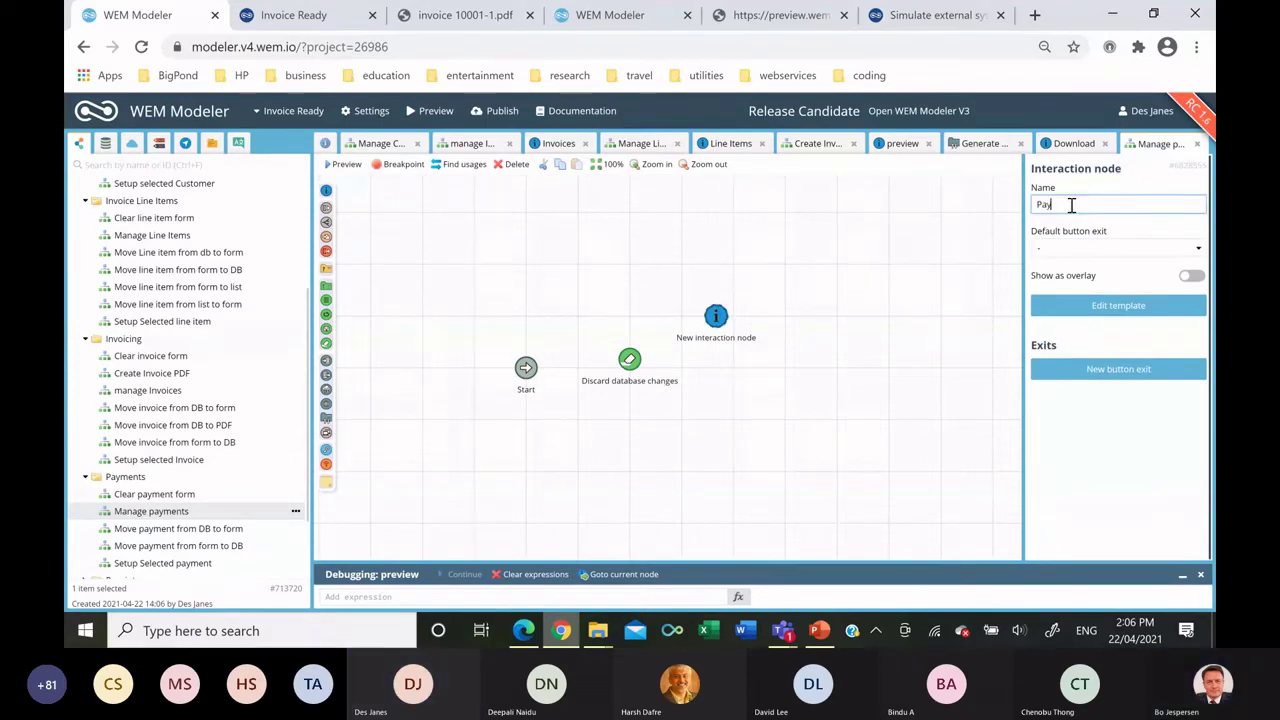
{"action": "type", "text": "ments"}
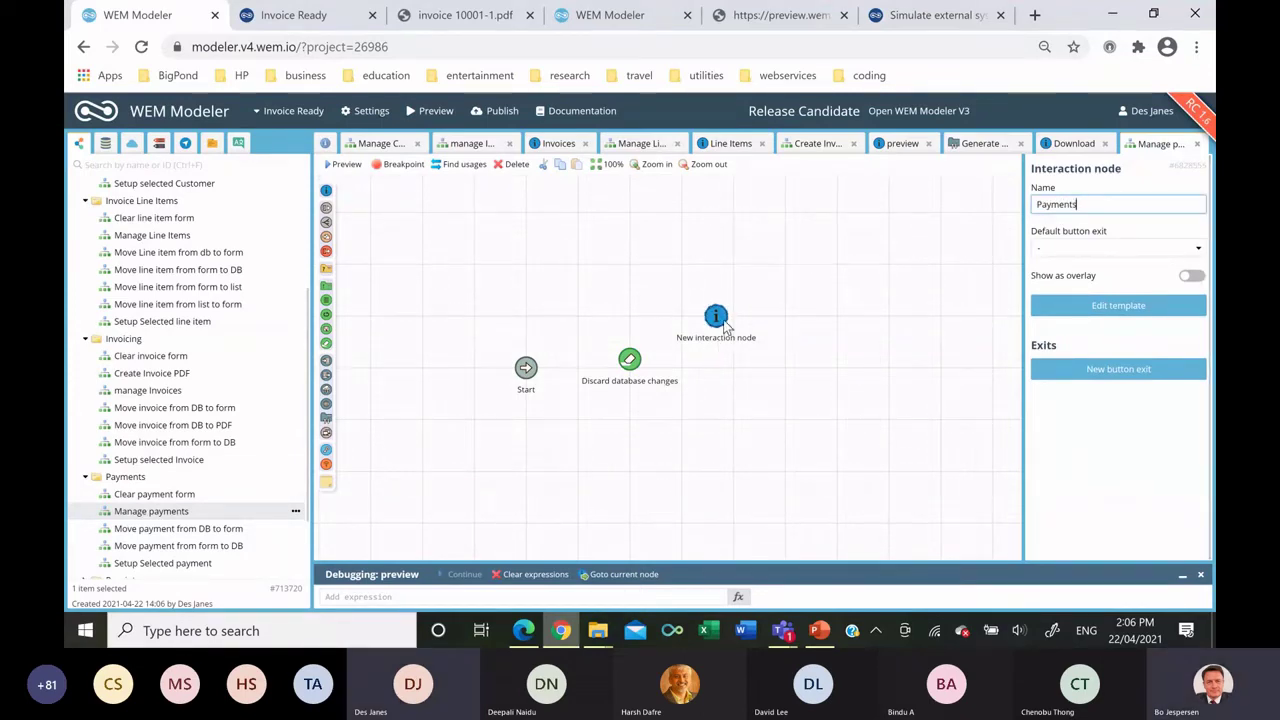
{"action": "double_click", "coordinate": [717, 318]}
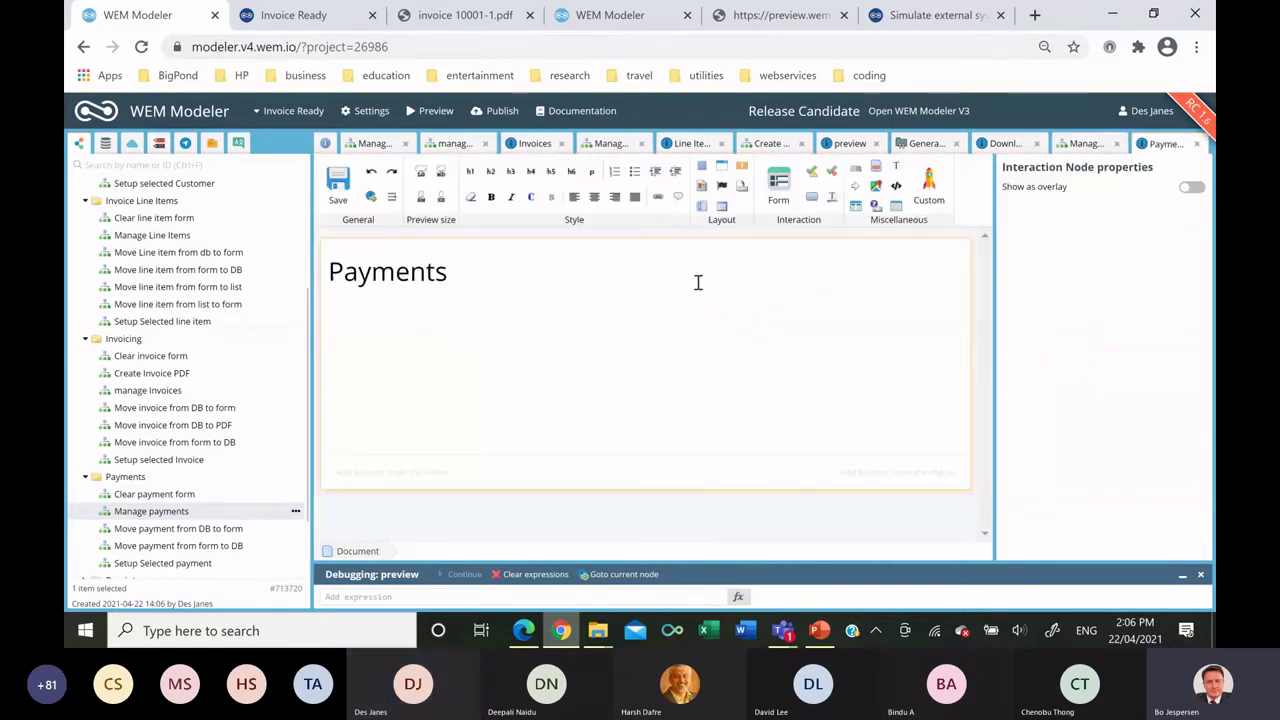
Replace the default Payments title with a table holding a dark-styled panel.
{"action": "left_click", "coordinate": [594, 287]}
{"action": "key", "text": "ctrl+a"}
{"action": "key", "text": "Delete"}
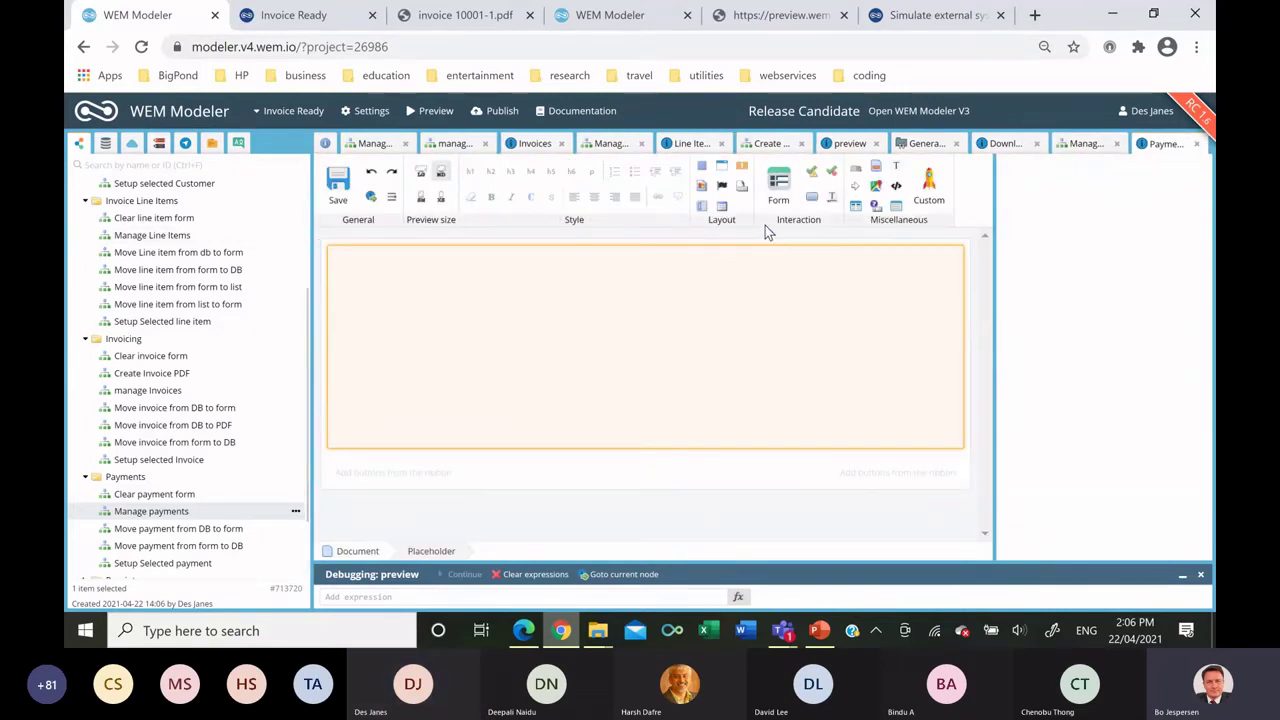
{"action": "left_click_drag", "start_coordinate": [722, 206], "coordinate": [660, 262]}
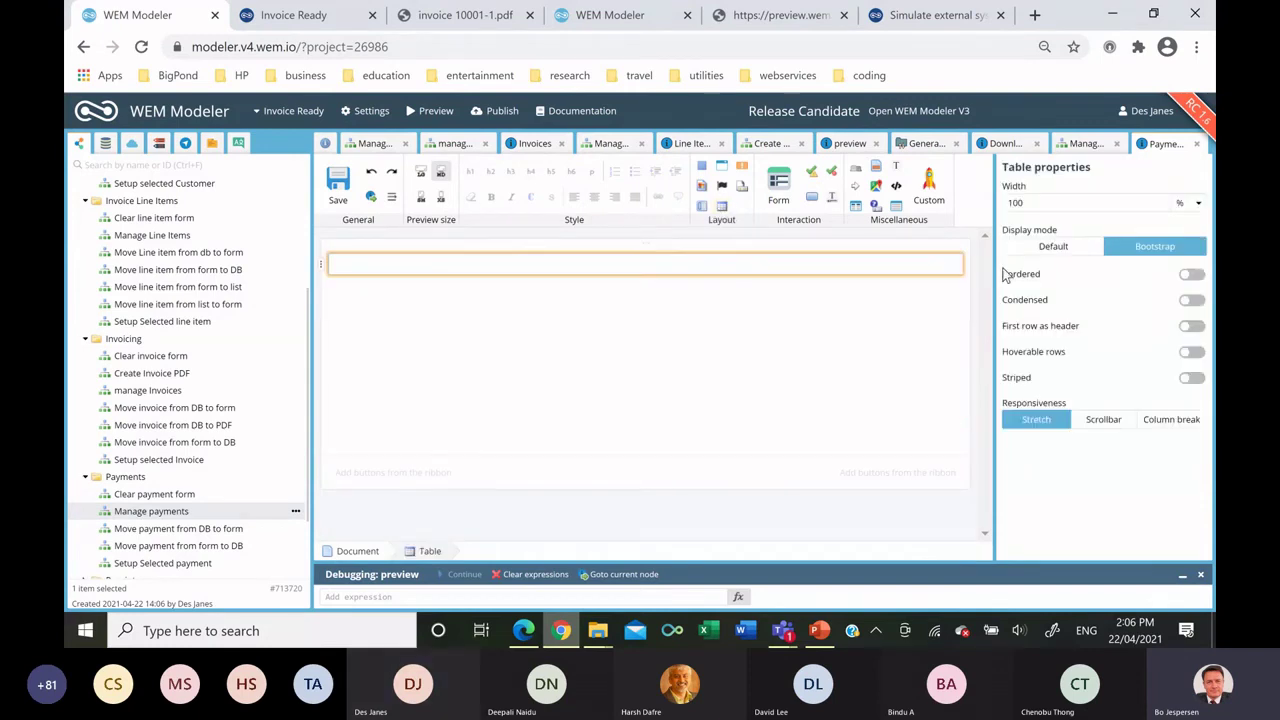
{"action": "left_click", "coordinate": [1034, 250]}
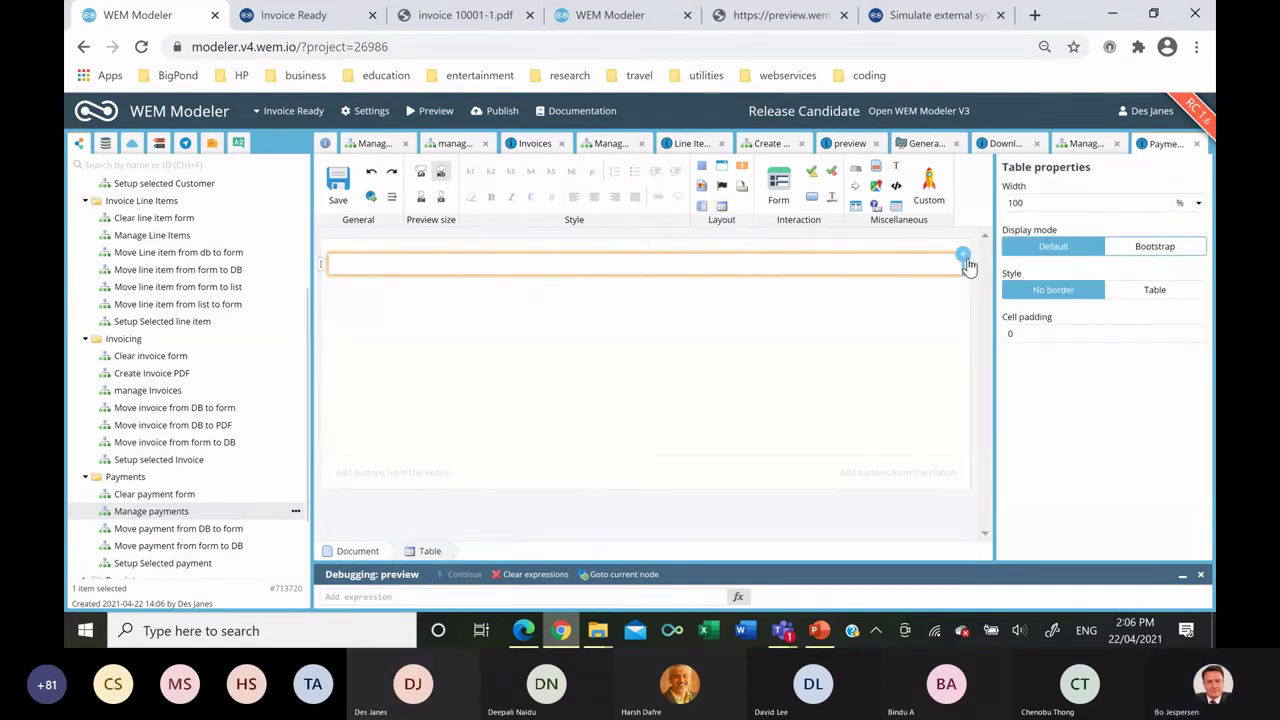
{"action": "left_click_drag", "start_coordinate": [724, 166], "coordinate": [452, 272]}
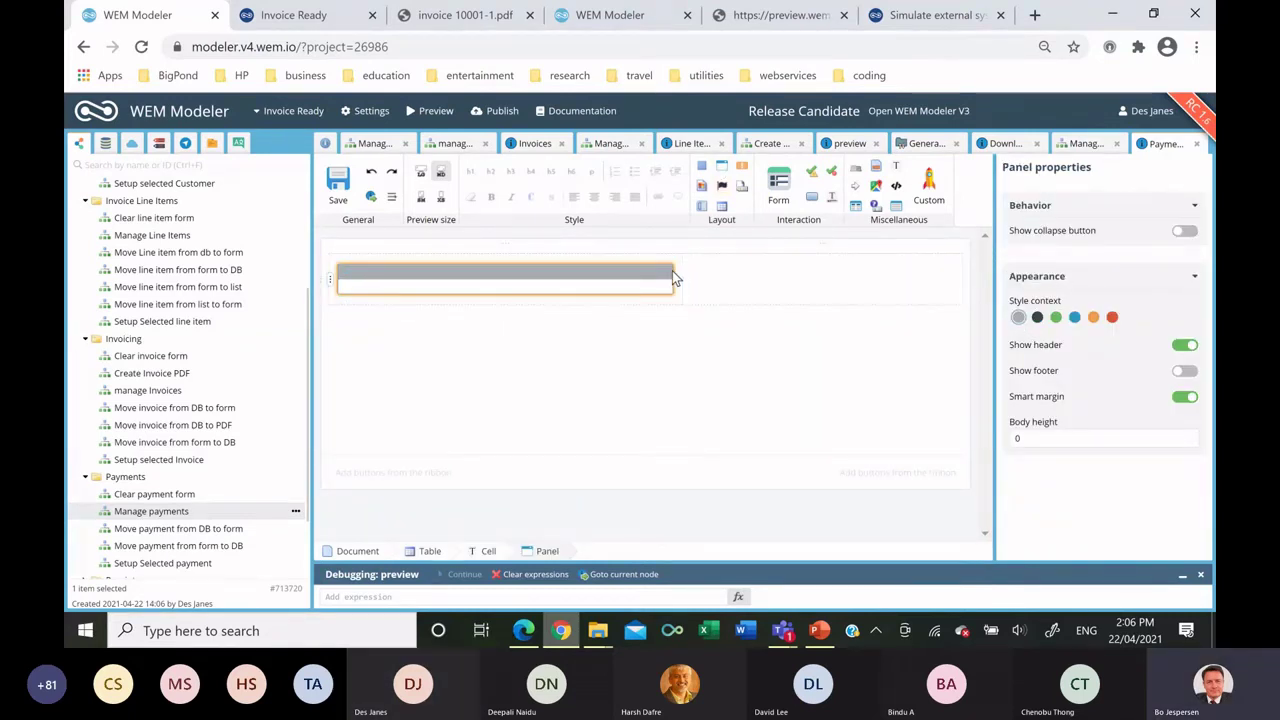
{"action": "left_click", "coordinate": [1037, 317]}
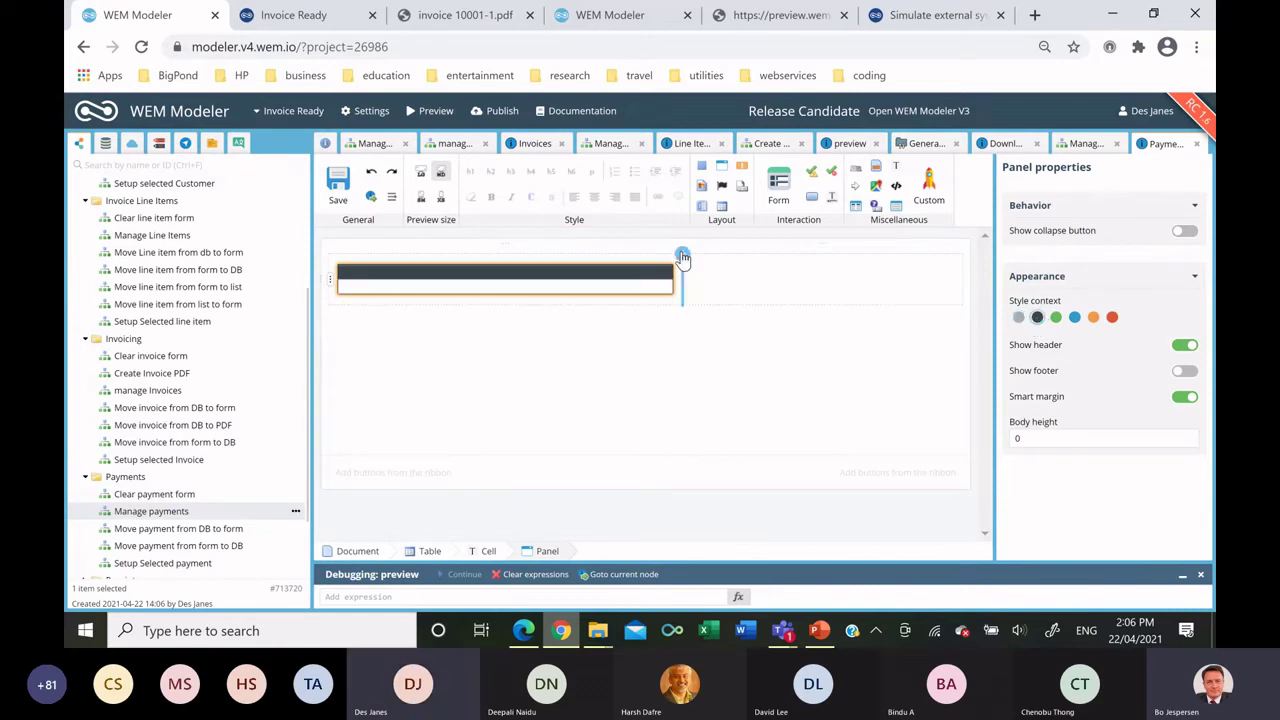
Add a nested table inside the panel with the heading 'Payments'.
{"action": "left_click_drag", "start_coordinate": [722, 205], "coordinate": [631, 283]}
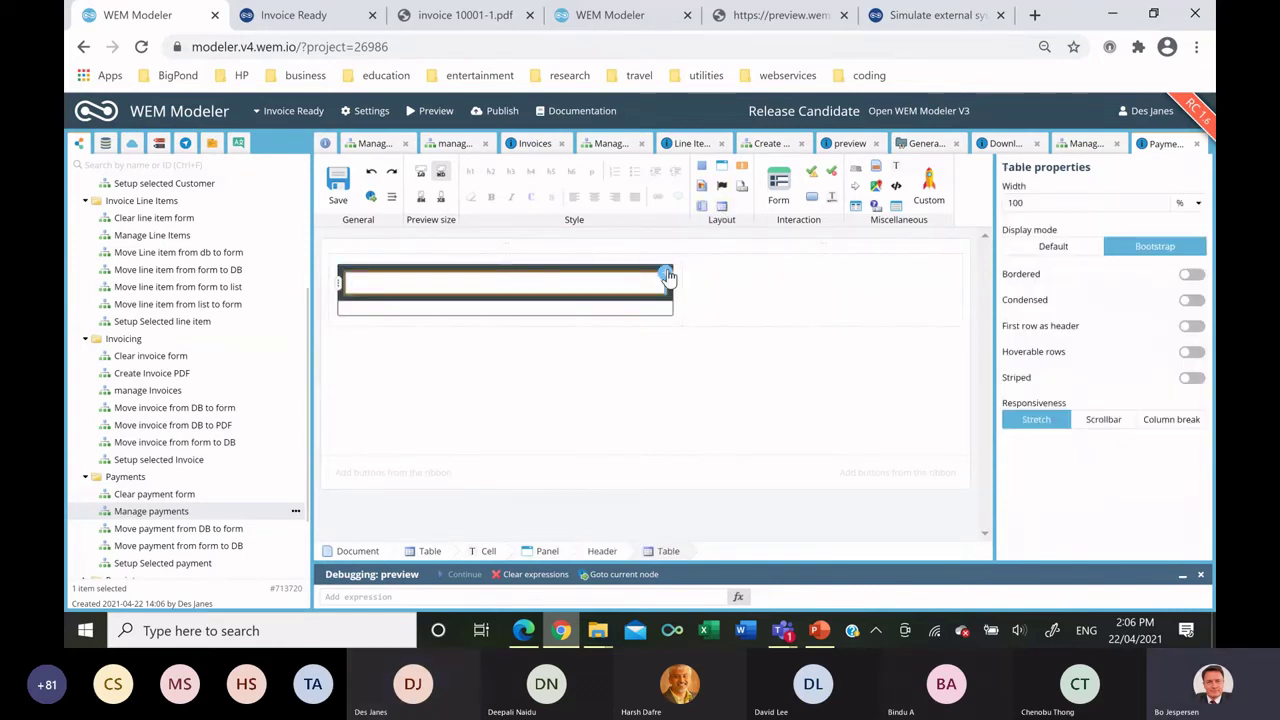
{"action": "left_click", "coordinate": [1024, 256]}
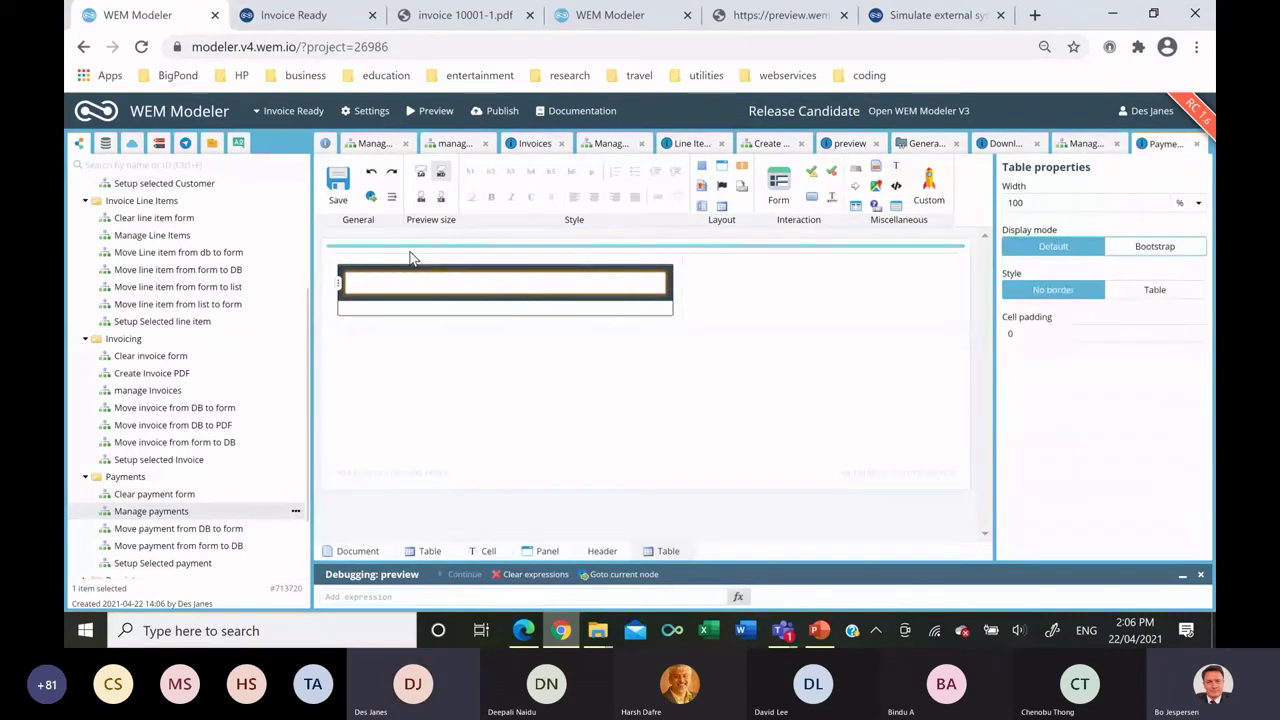
{"action": "left_click", "coordinate": [418, 288]}
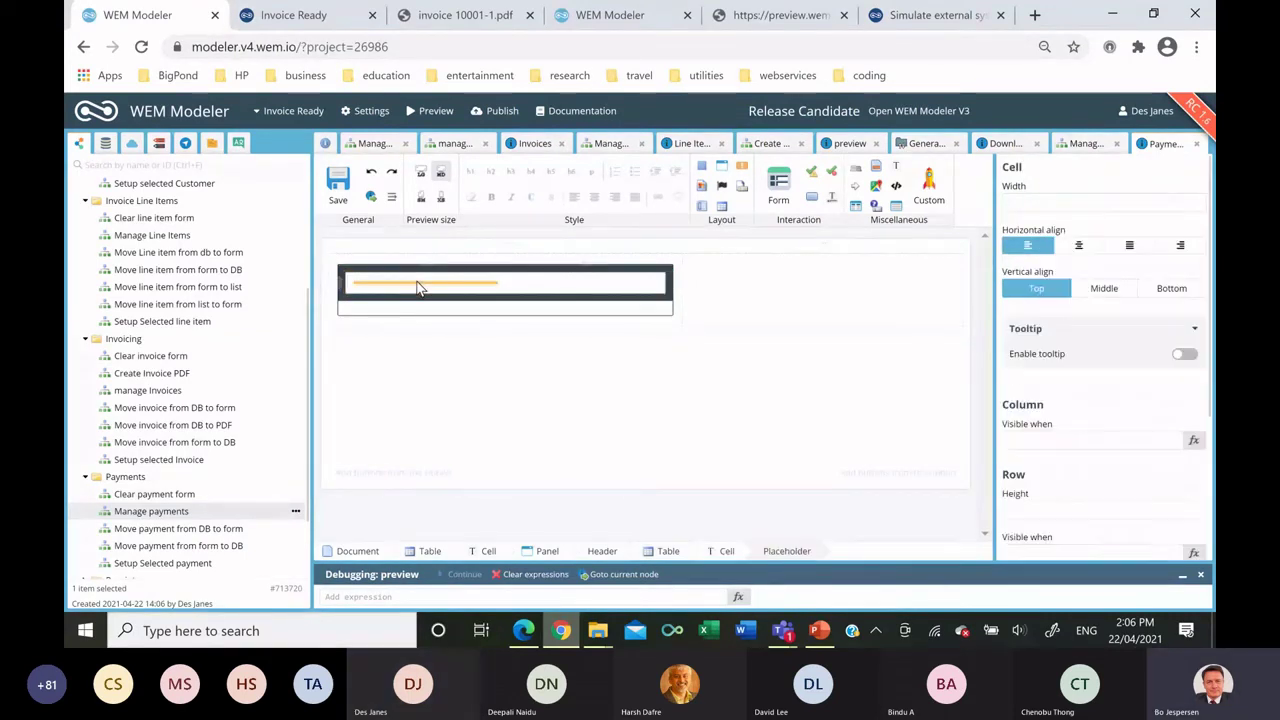
{"action": "type", "text": "Payments"}
Place a button beside the heading that runs the Clear payment form flowchart.
{"action": "left_click_drag", "start_coordinate": [401, 343], "coordinate": [650, 298]}
{"action": "left_click", "coordinate": [686, 330]}
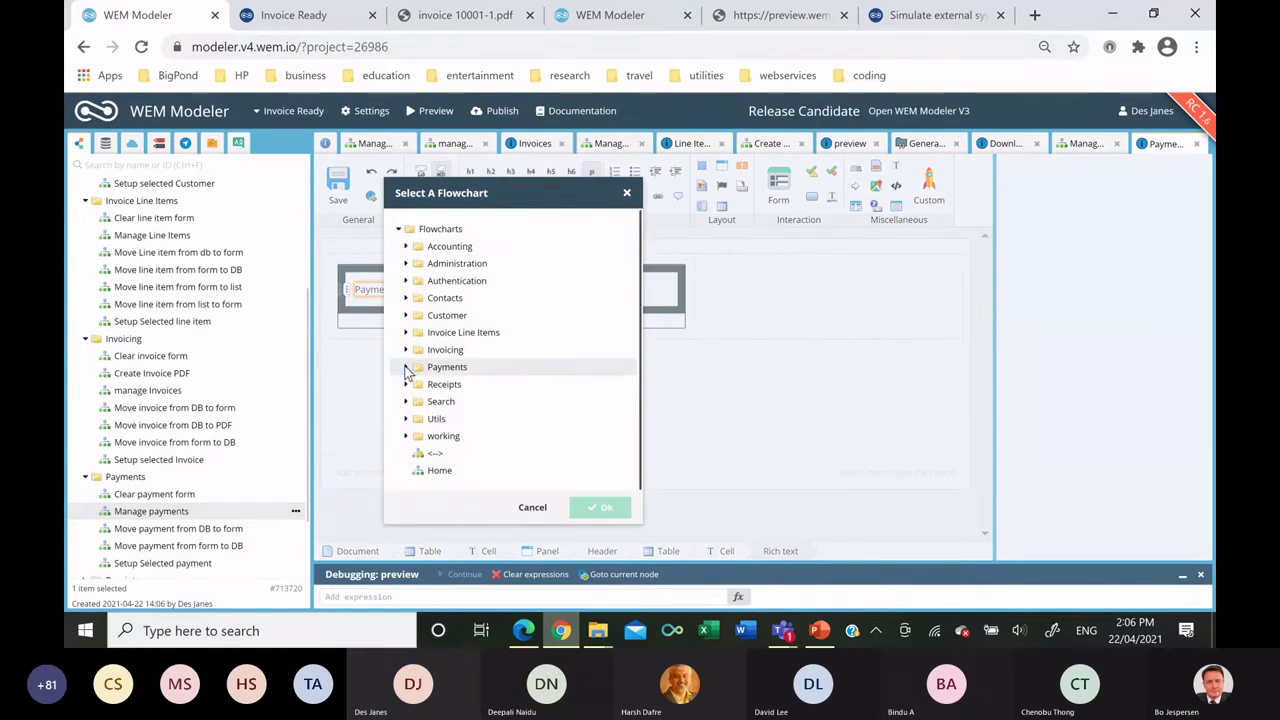
{"action": "left_click", "coordinate": [445, 367]}
{"action": "left_click", "coordinate": [474, 388]}
{"action": "double_click", "coordinate": [474, 386]}
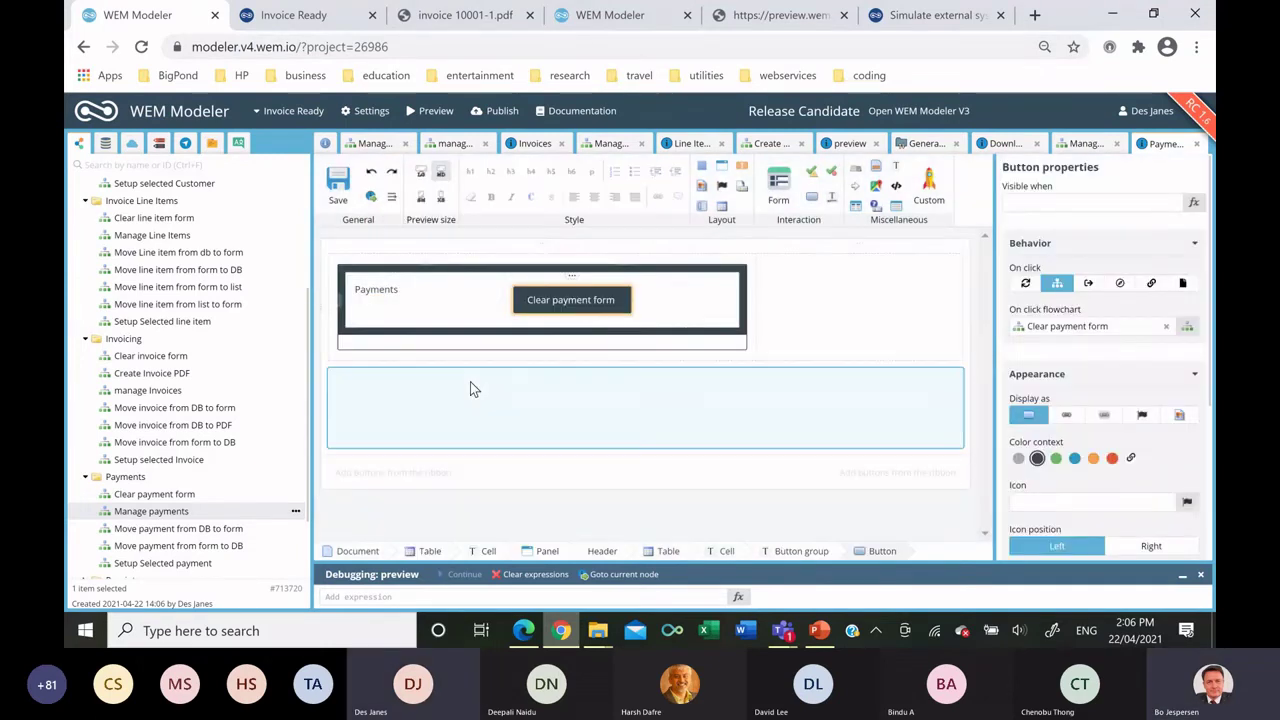
Label the button 'Add' and make it blue, right-aligned and extra small.
{"action": "left_click", "coordinate": [570, 300]}
{"action": "key", "text": "ctrl+a"}
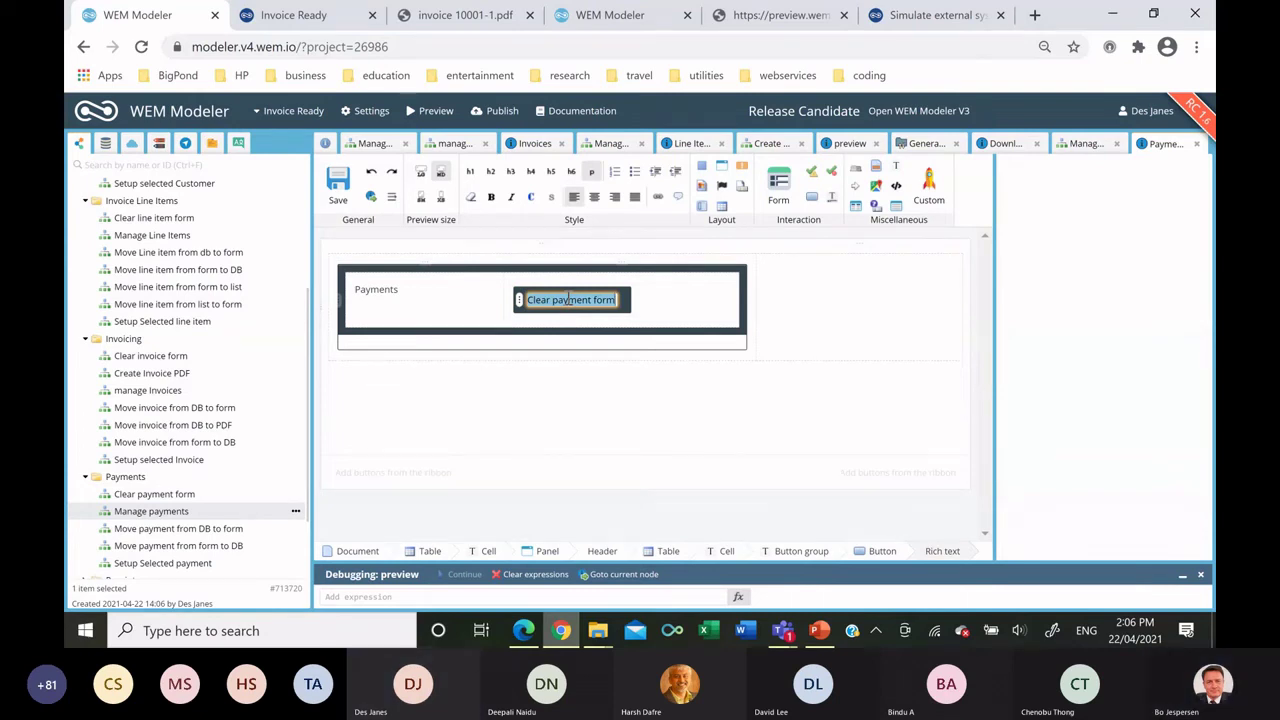
{"action": "type", "text": "Ad"}
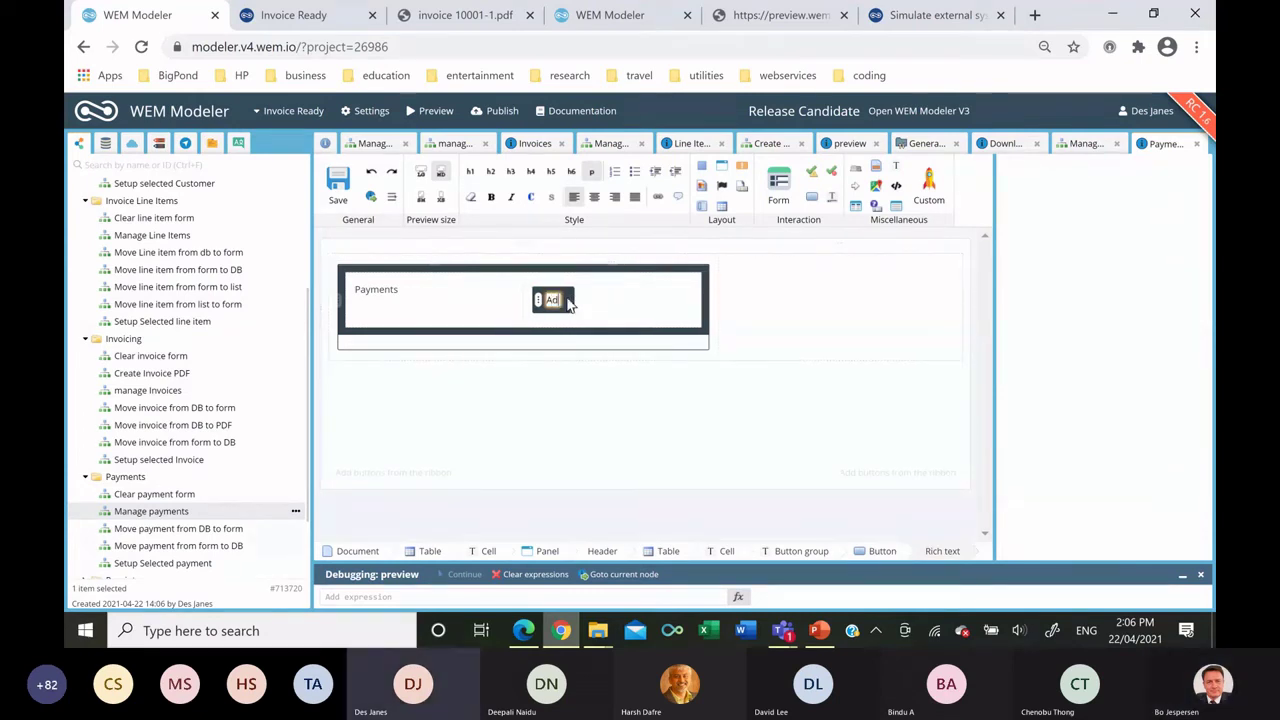
{"action": "type", "text": "d"}
{"action": "key", "text": "Return"}
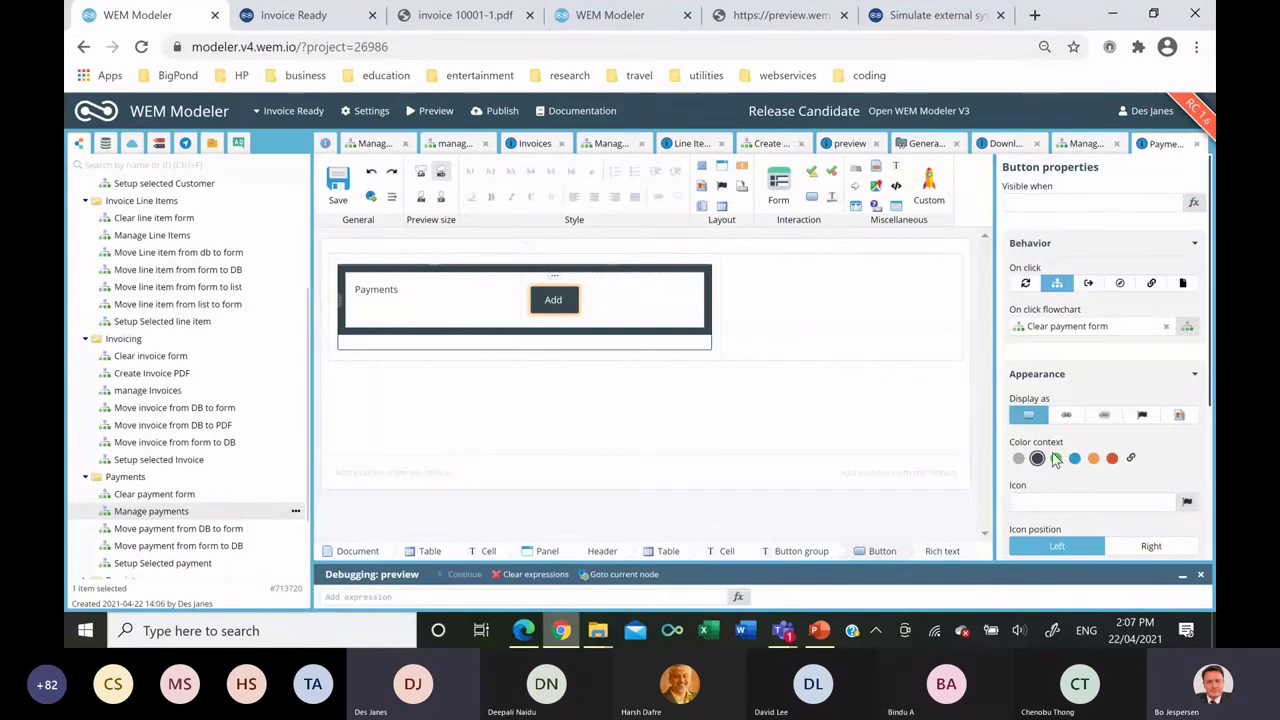
{"action": "left_click", "coordinate": [1075, 458]}
{"action": "scroll", "coordinate": [1140, 460], "scroll_direction": "down", "scroll_amount": 3}
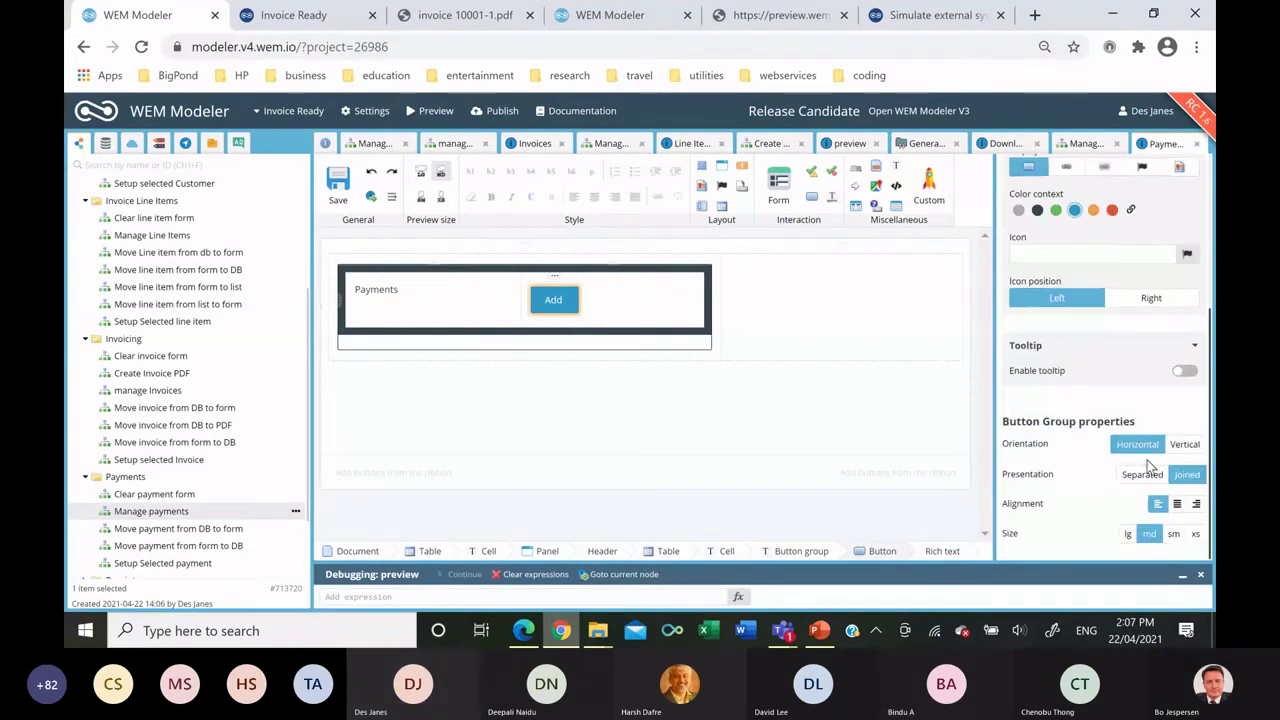
{"action": "left_click", "coordinate": [1197, 504]}
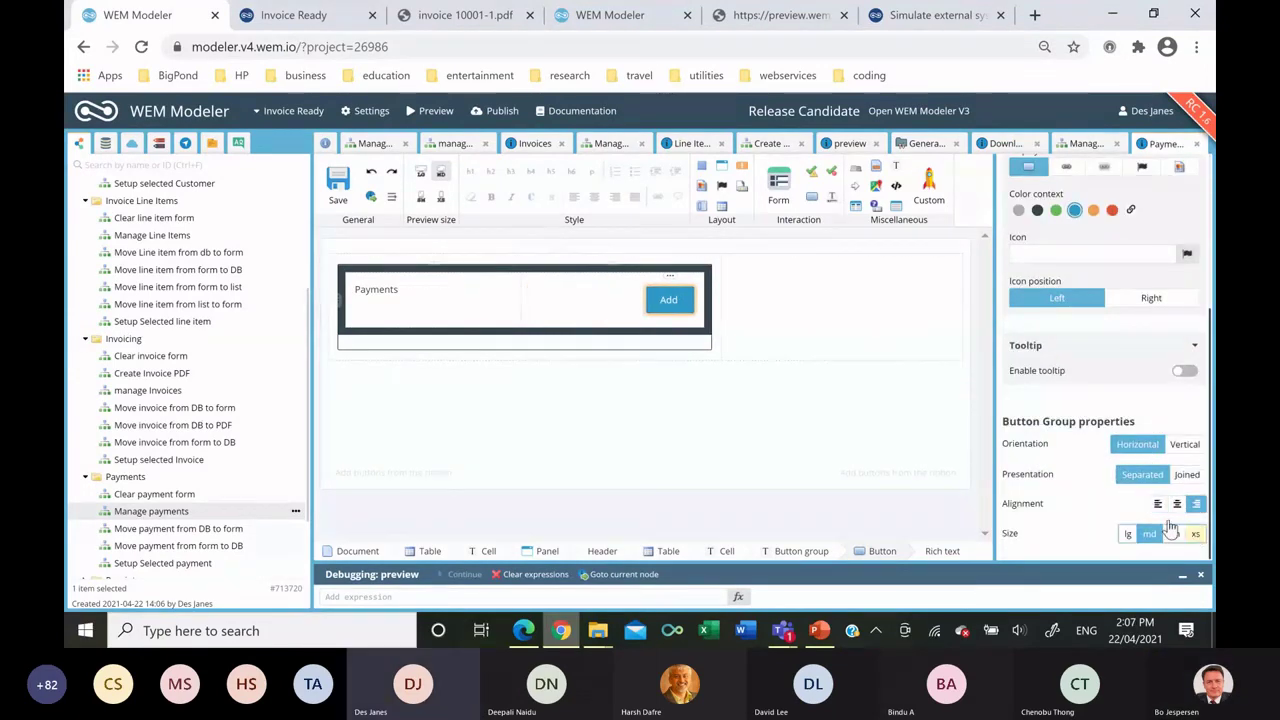
{"action": "left_click", "coordinate": [1196, 534]}
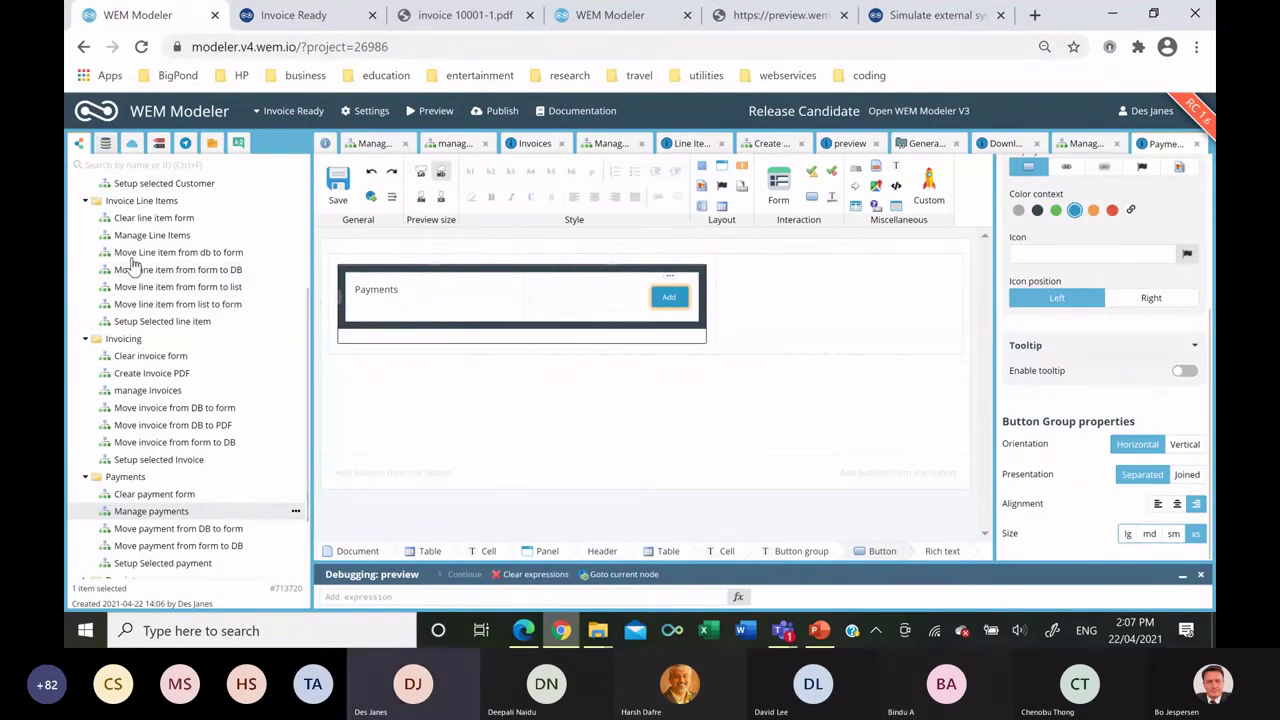
{"action": "scroll", "coordinate": [150, 310], "scroll_direction": "up", "scroll_amount": 15}
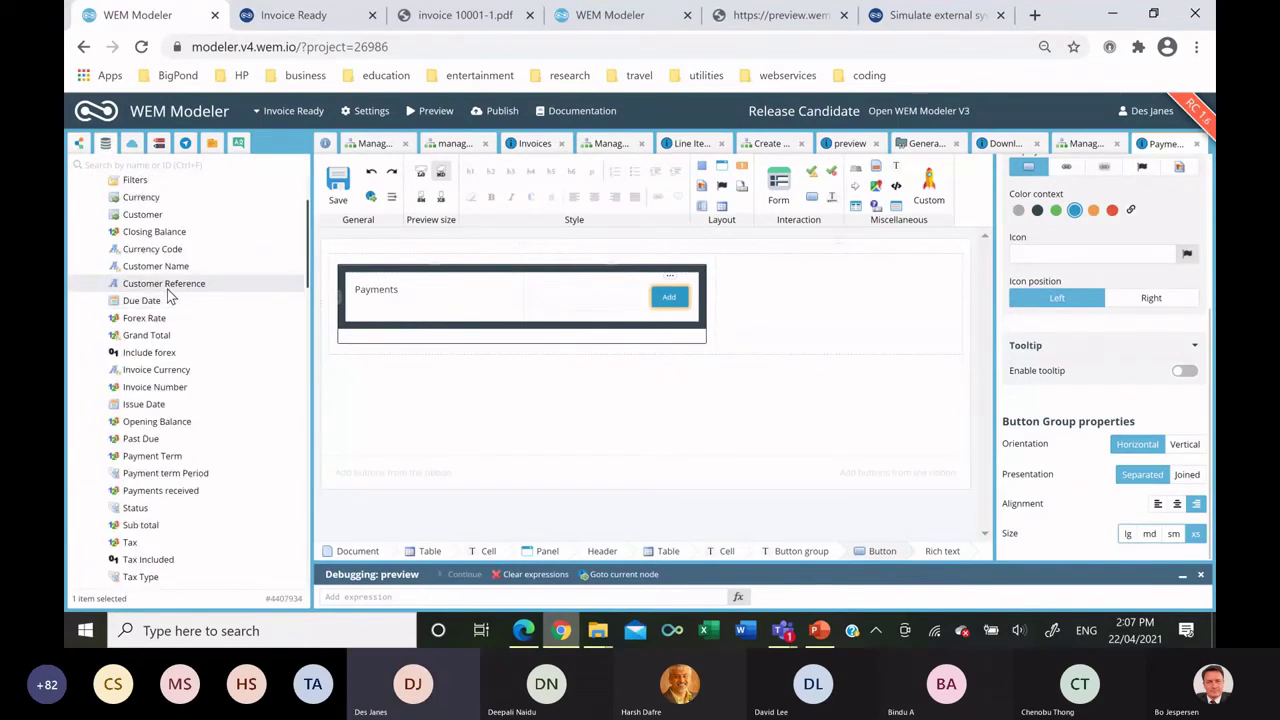
{"action": "scroll", "coordinate": [175, 306], "scroll_direction": "down", "scroll_amount": 3}
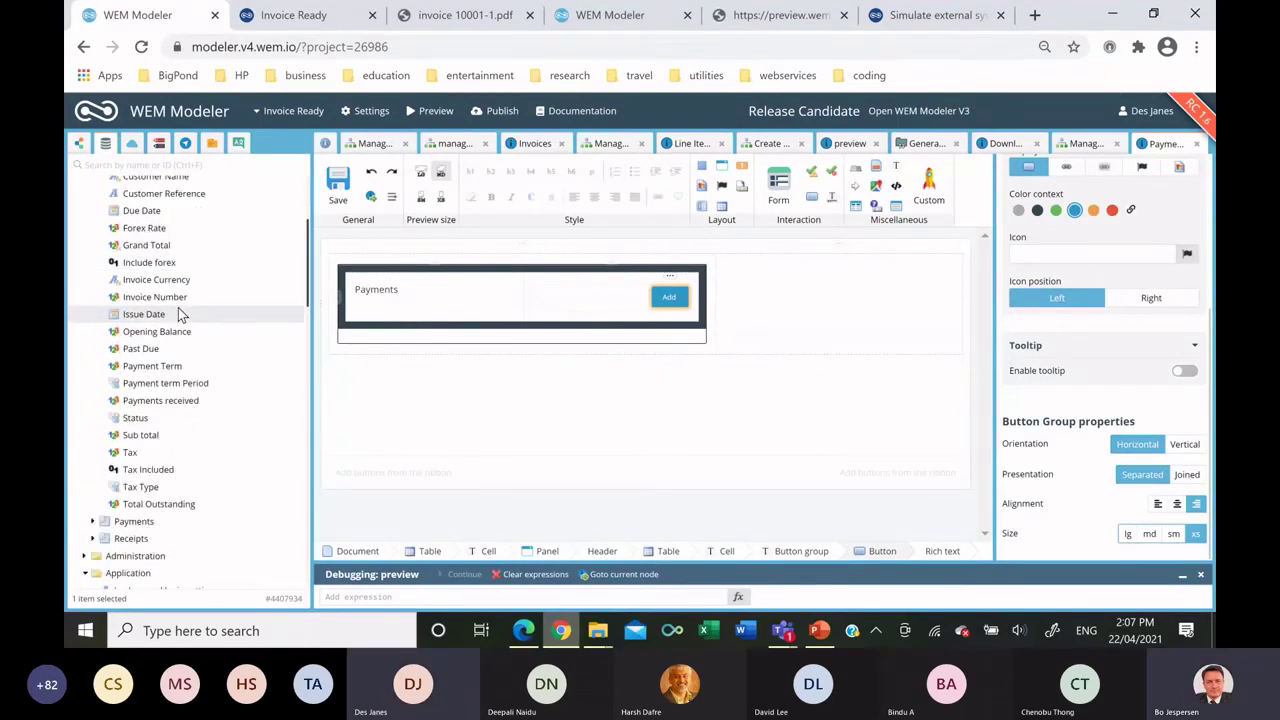
Create a Payments datagrid with Customer Name, Invoice Number, Payment Number and Payment Value columns.
{"action": "left_click_drag", "start_coordinate": [155, 523], "coordinate": [452, 338]}
{"action": "left_click", "coordinate": [470, 343]}
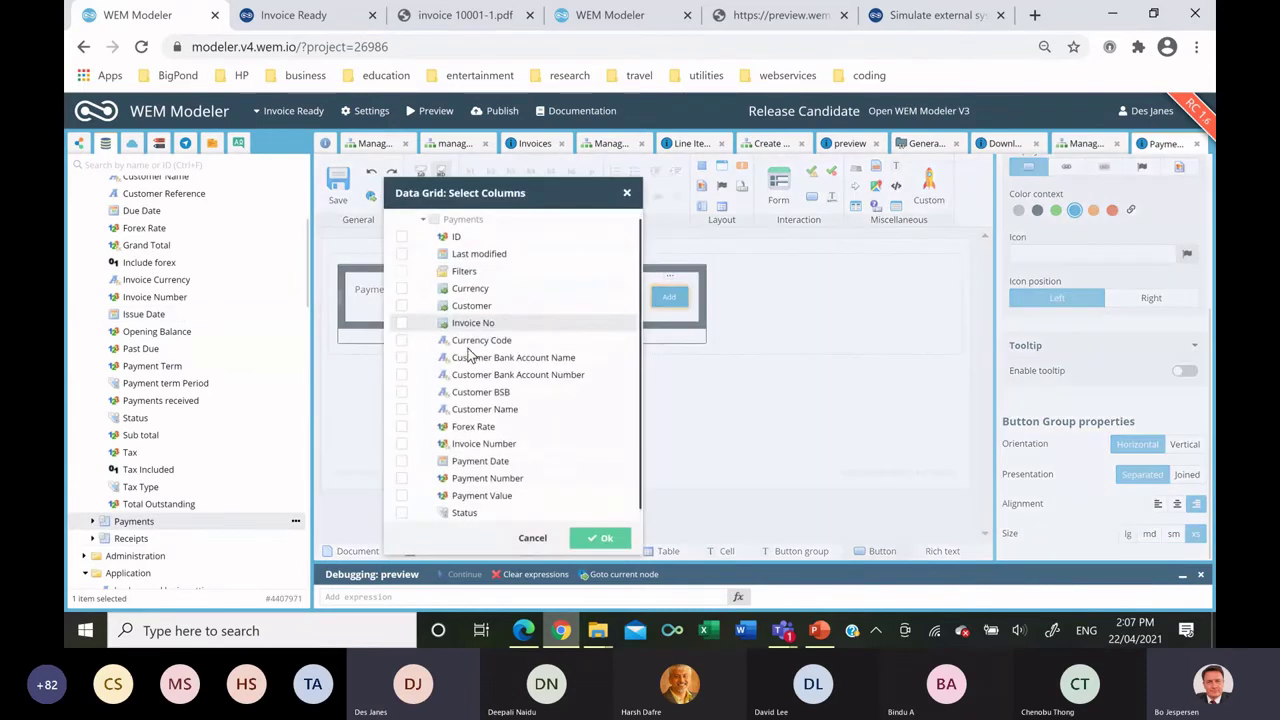
{"action": "left_click", "coordinate": [401, 409]}
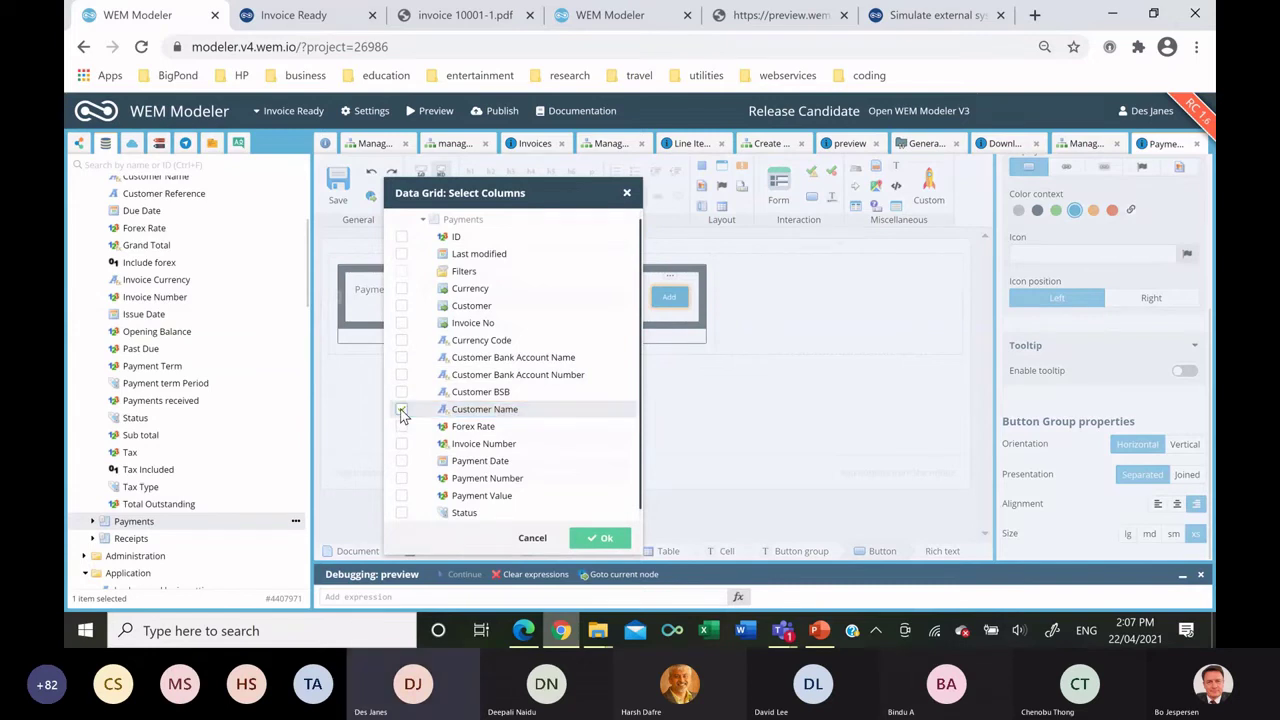
{"action": "left_click", "coordinate": [401, 443]}
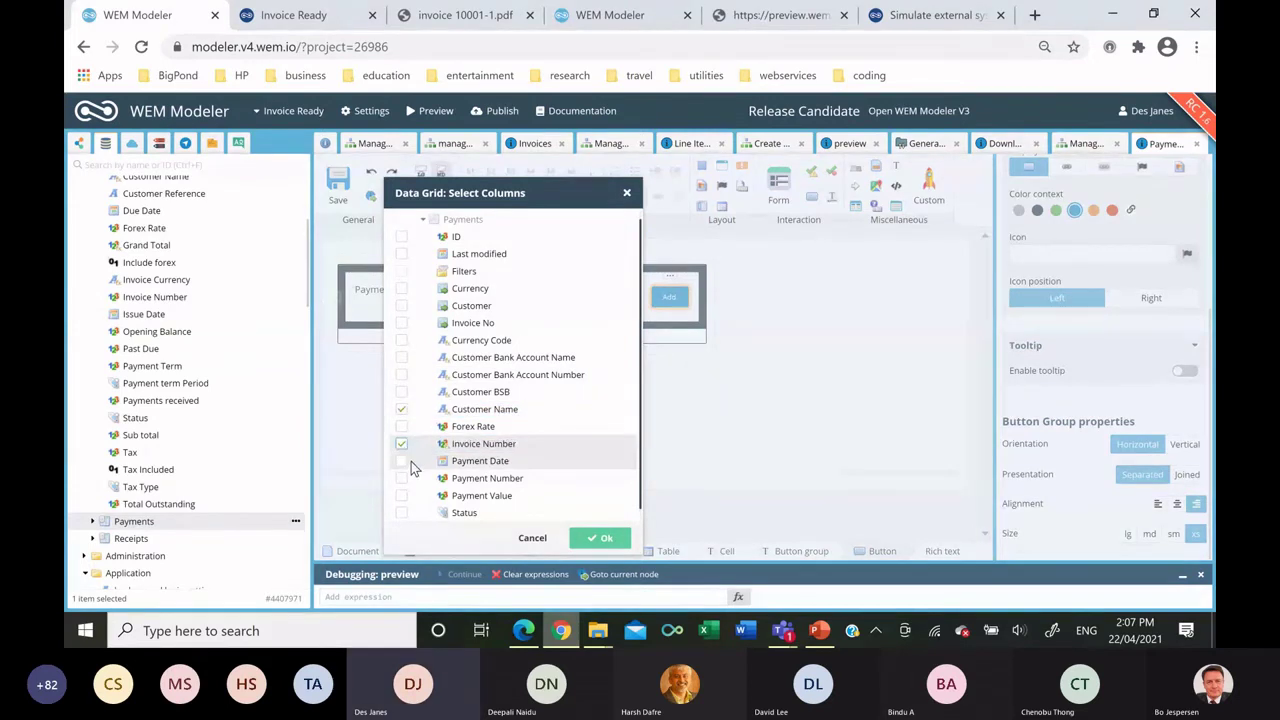
{"action": "left_click", "coordinate": [402, 478]}
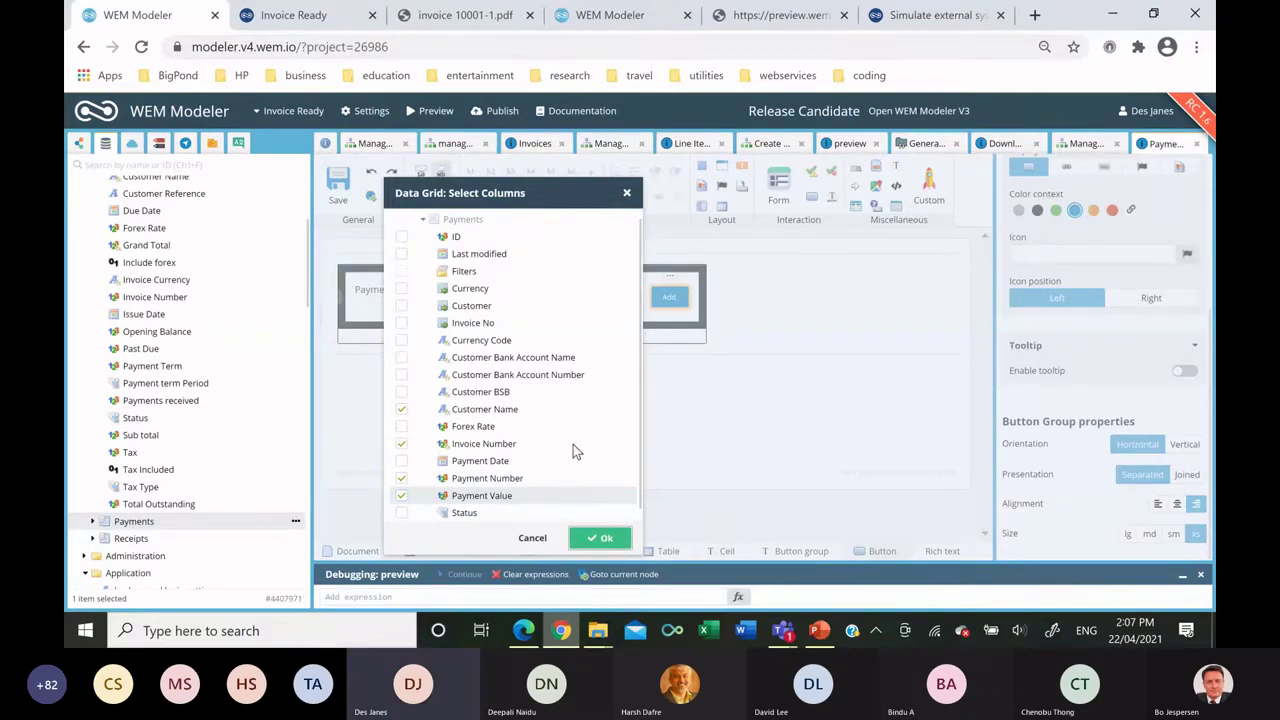
{"action": "left_click", "coordinate": [592, 538]}
Add a grid button that runs the Setup Selected payment flowchart.
{"action": "left_click_drag", "start_coordinate": [572, 447], "coordinate": [789, 447]}
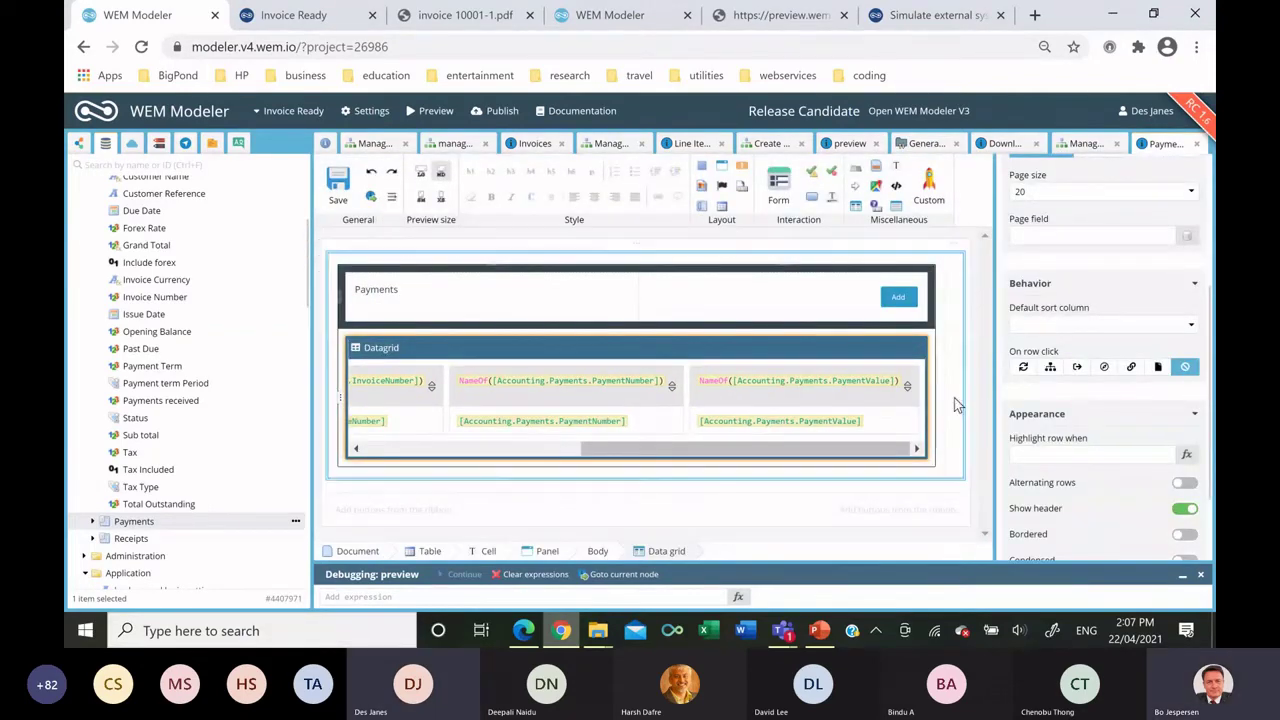
{"action": "left_click_drag", "start_coordinate": [820, 448], "coordinate": [880, 424]}
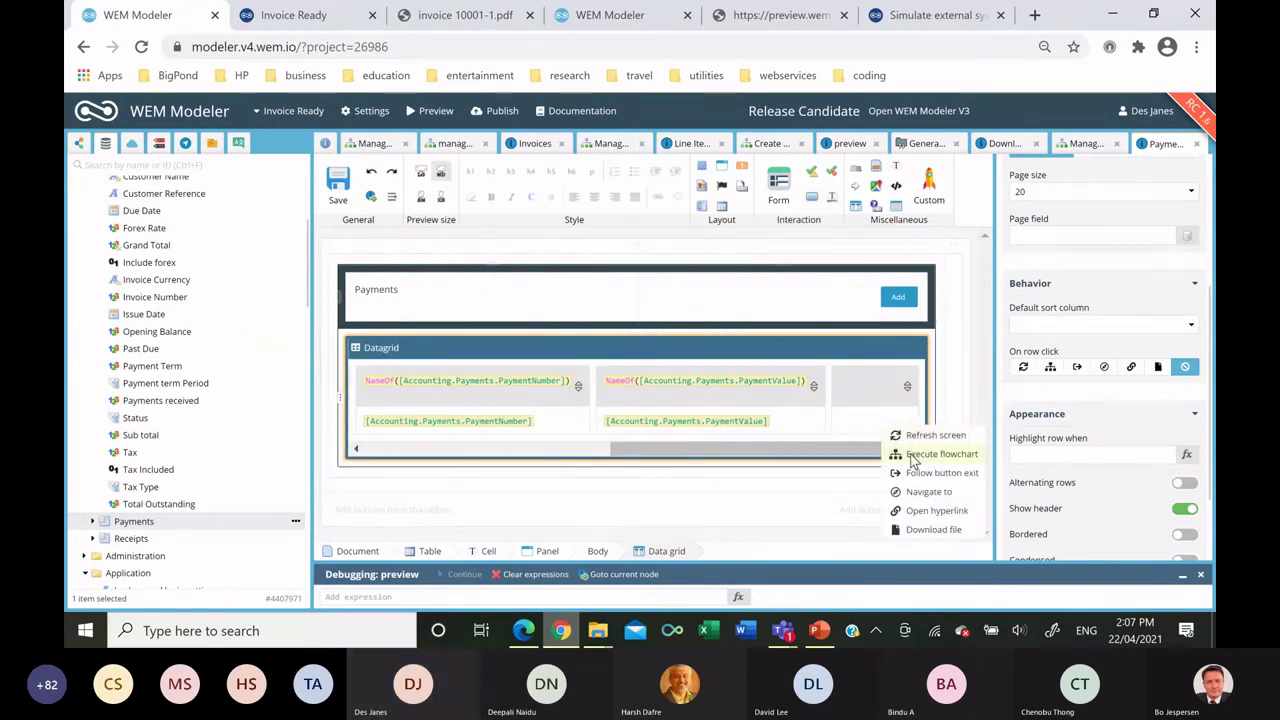
{"action": "left_click", "coordinate": [906, 455]}
{"action": "left_click", "coordinate": [410, 367]}
{"action": "left_click", "coordinate": [475, 456]}
{"action": "double_click", "coordinate": [536, 453]}
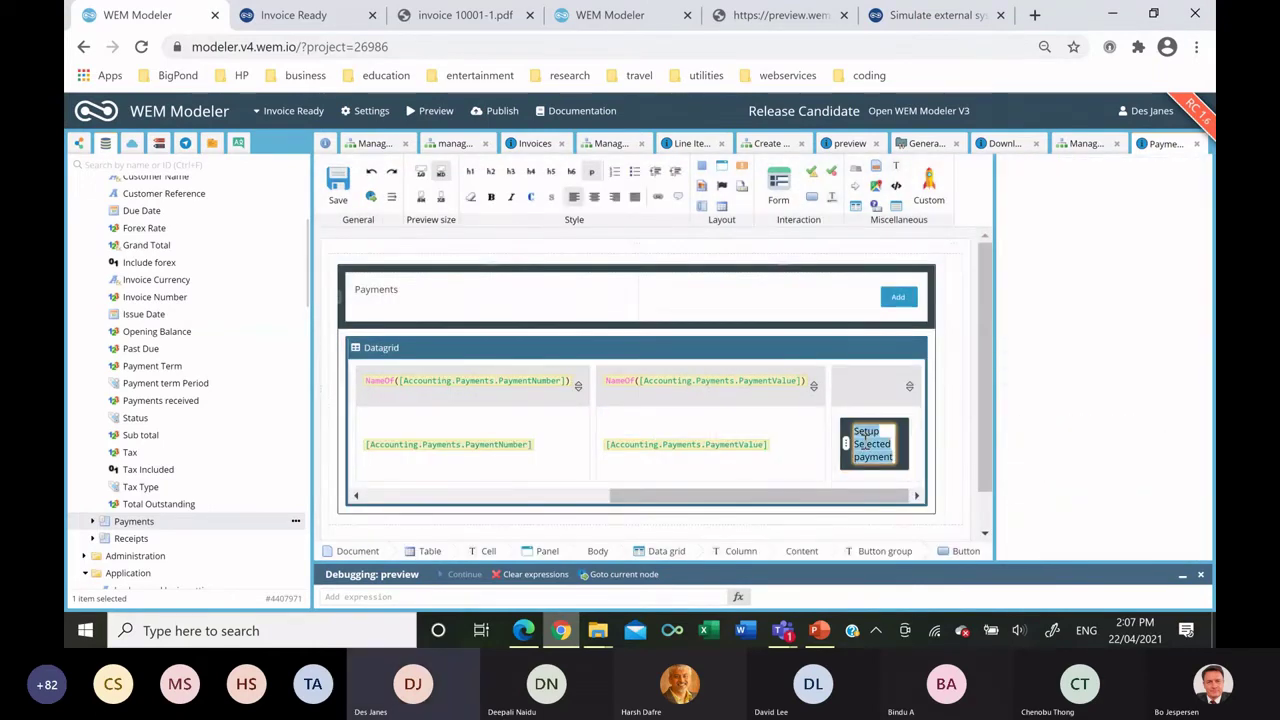
Label the grid button 'Edit' and make it separated, right-aligned and extra small.
{"action": "type", "text": "Edit"}
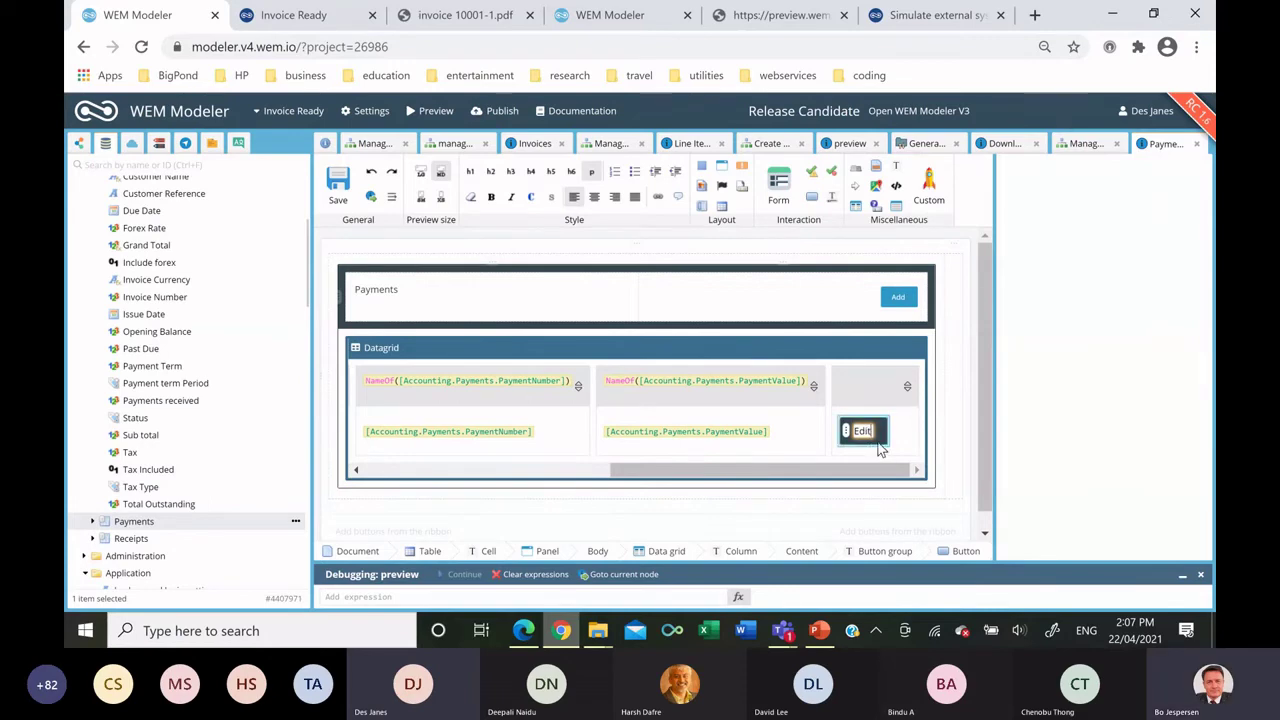
{"action": "left_click", "coordinate": [882, 438]}
{"action": "scroll", "coordinate": [1109, 434], "scroll_direction": "down", "scroll_amount": 5}
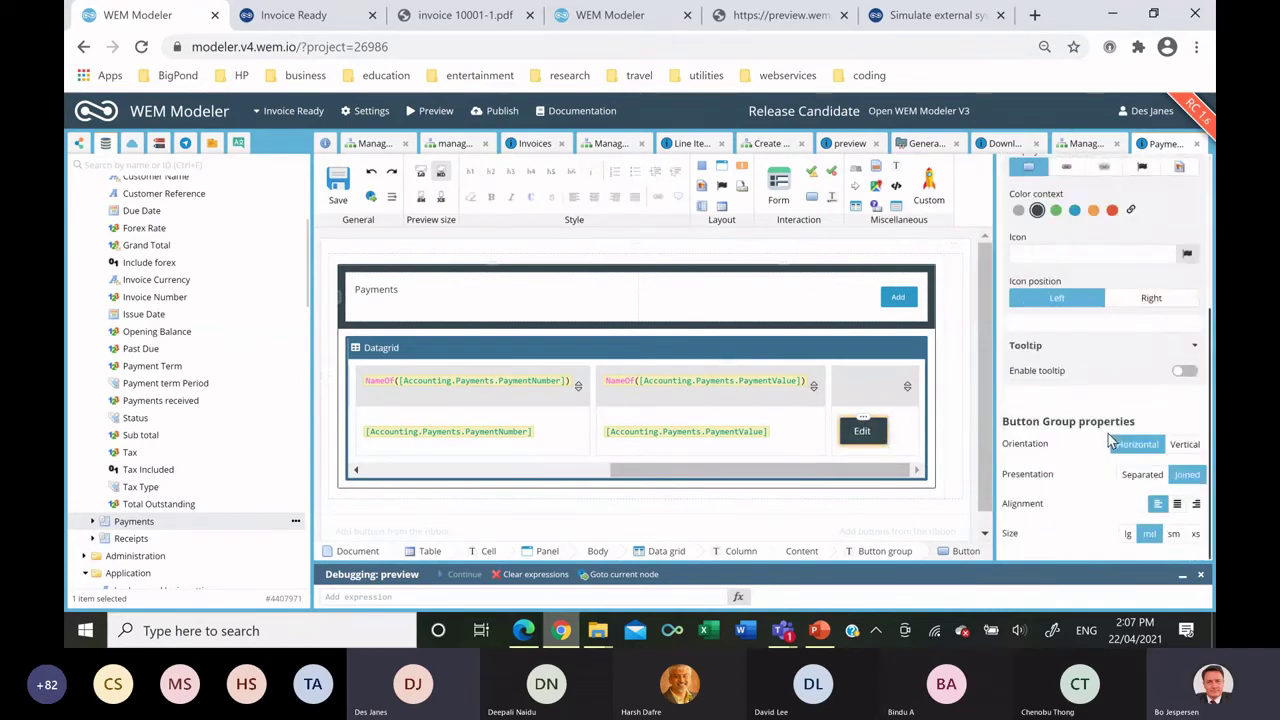
{"action": "left_click", "coordinate": [1140, 475]}
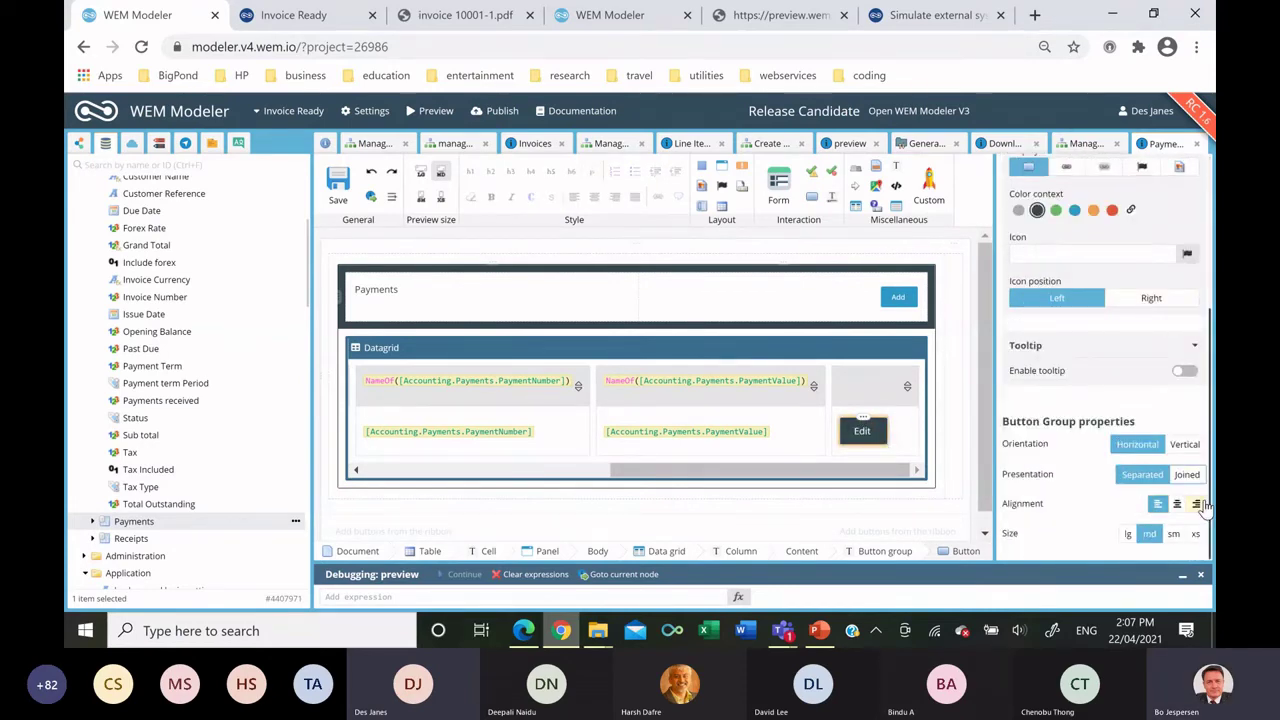
{"action": "left_click", "coordinate": [1196, 504]}
{"action": "left_click", "coordinate": [1195, 533]}
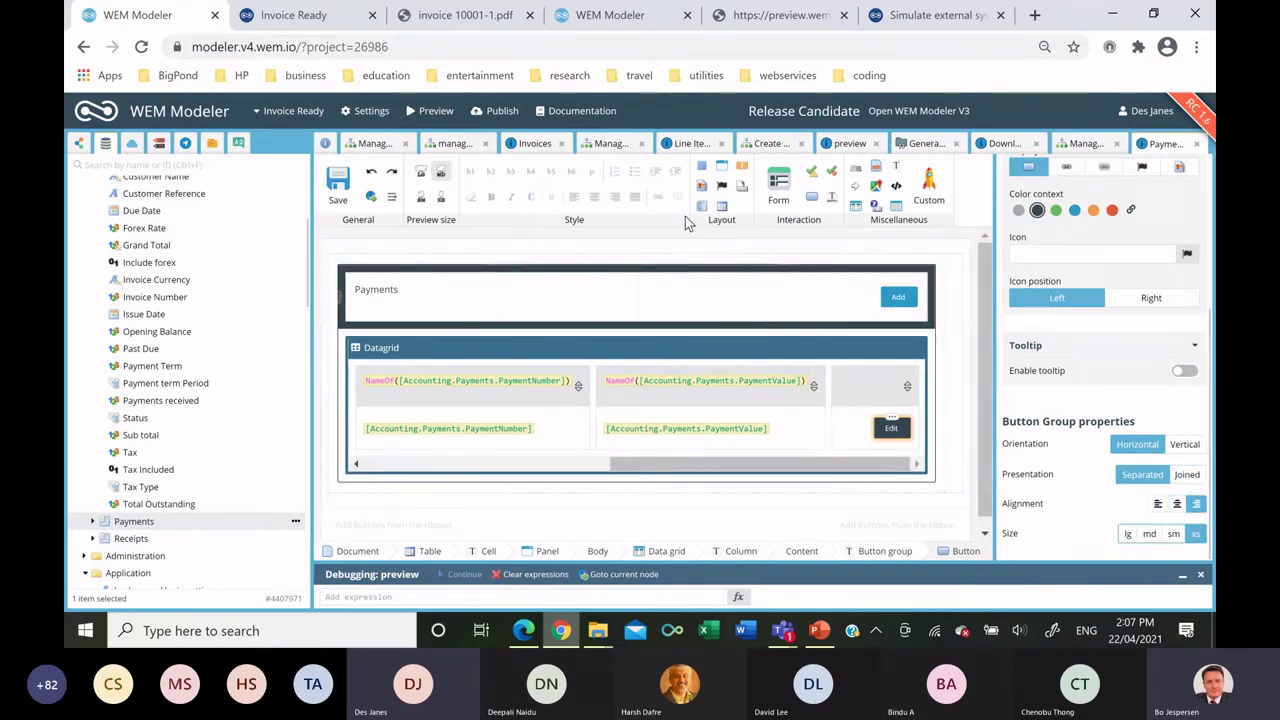
Add a dark panel titled 'Update Payment' beside Payments and drop the Payment Form into it.
{"action": "left_click_drag", "start_coordinate": [719, 170], "coordinate": [948, 282]}
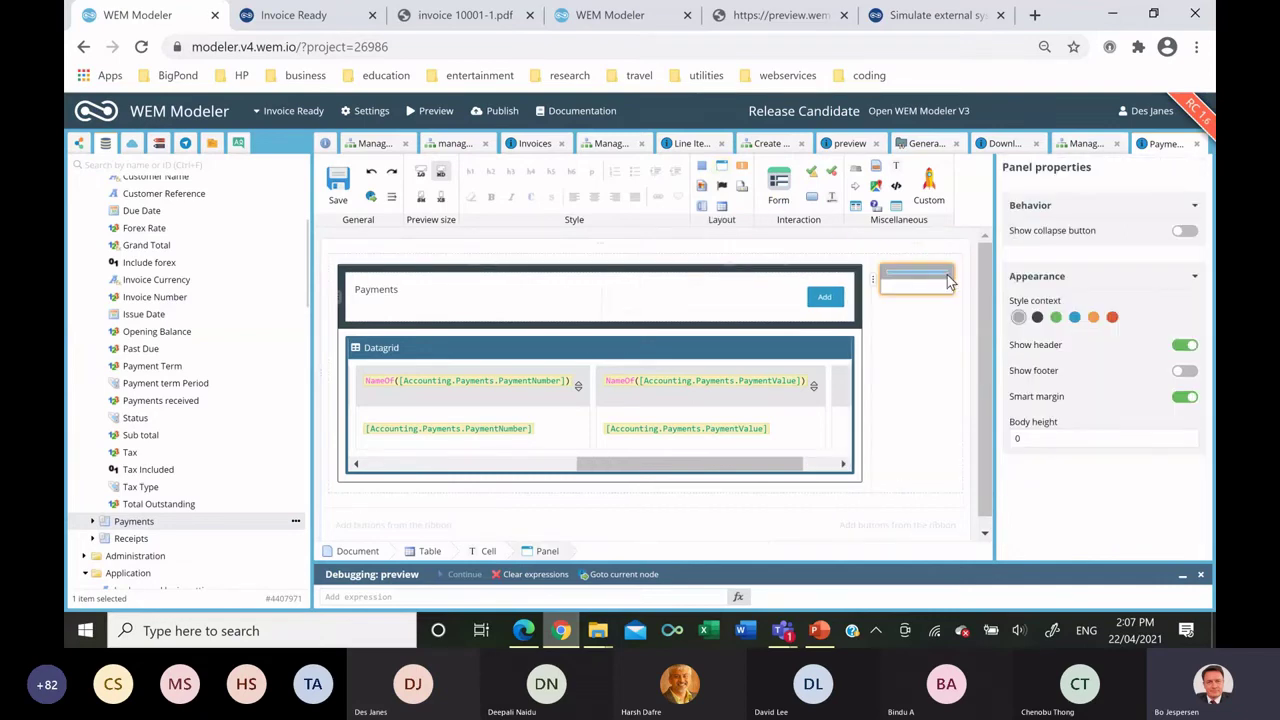
{"action": "left_click", "coordinate": [1037, 317]}
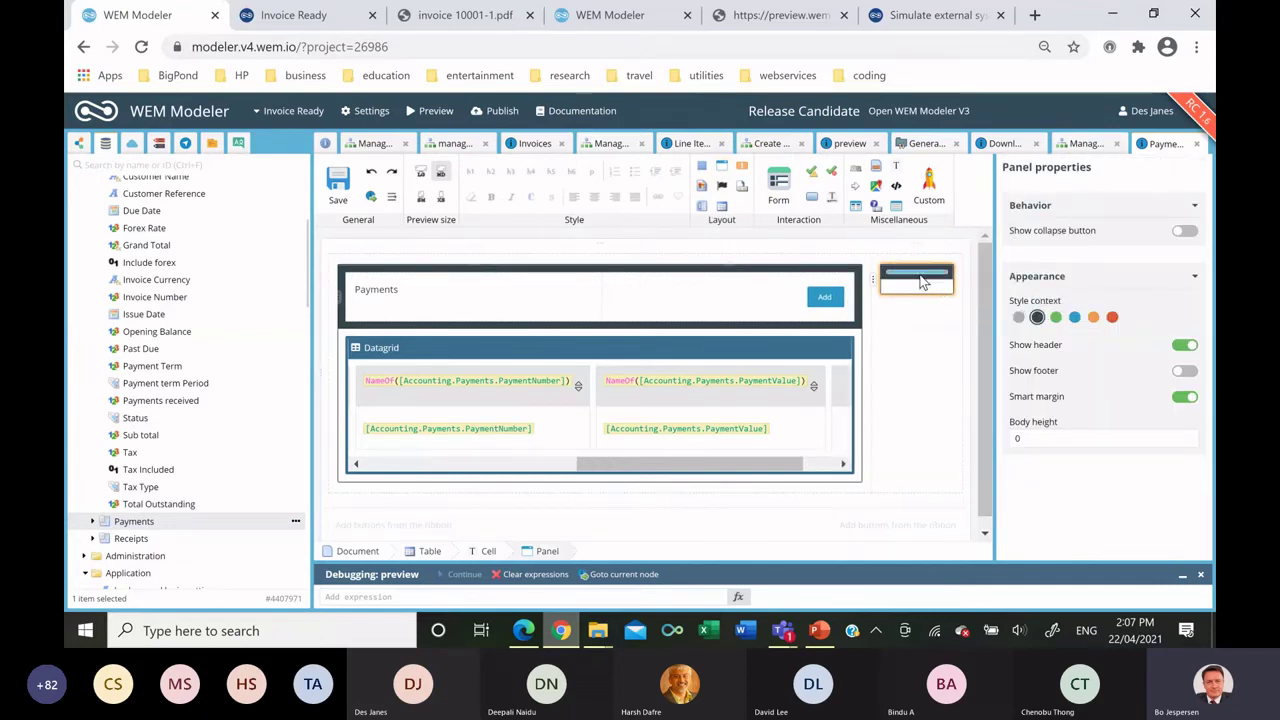
{"action": "double_click", "coordinate": [921, 279]}
{"action": "type", "text": "Update Payment"}
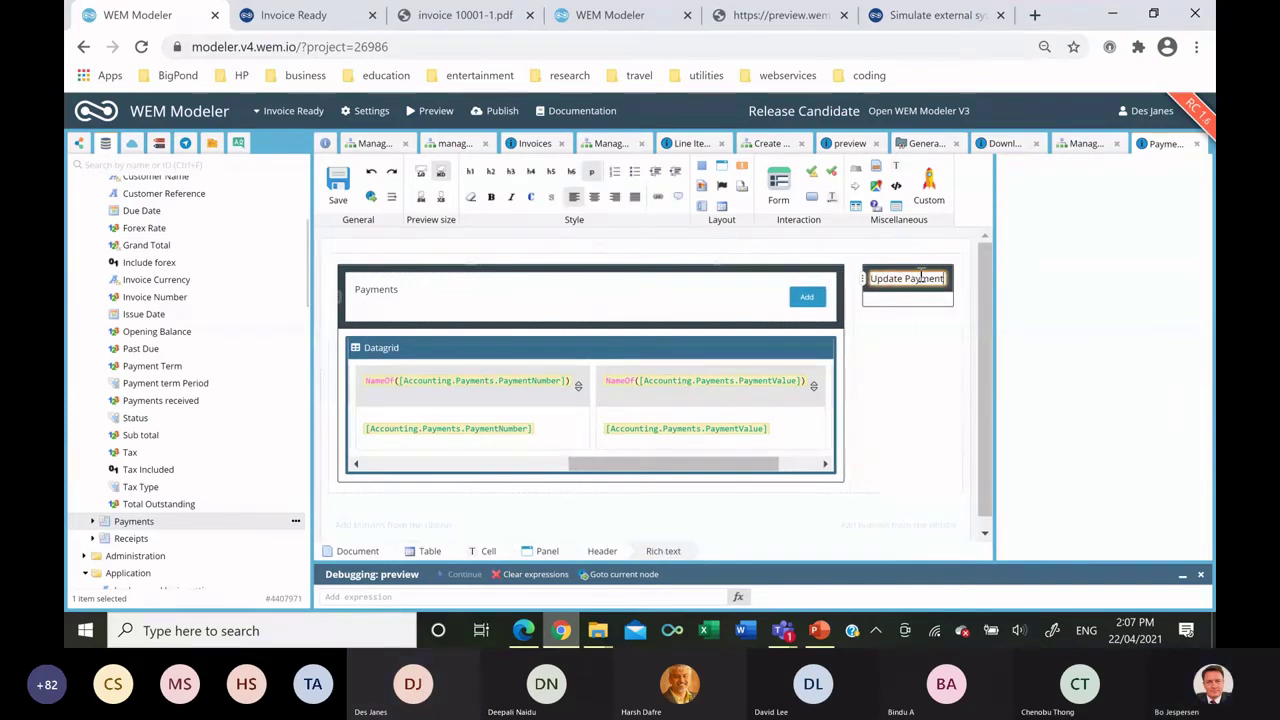
{"action": "scroll", "coordinate": [221, 367], "scroll_direction": "down", "scroll_amount": 10}
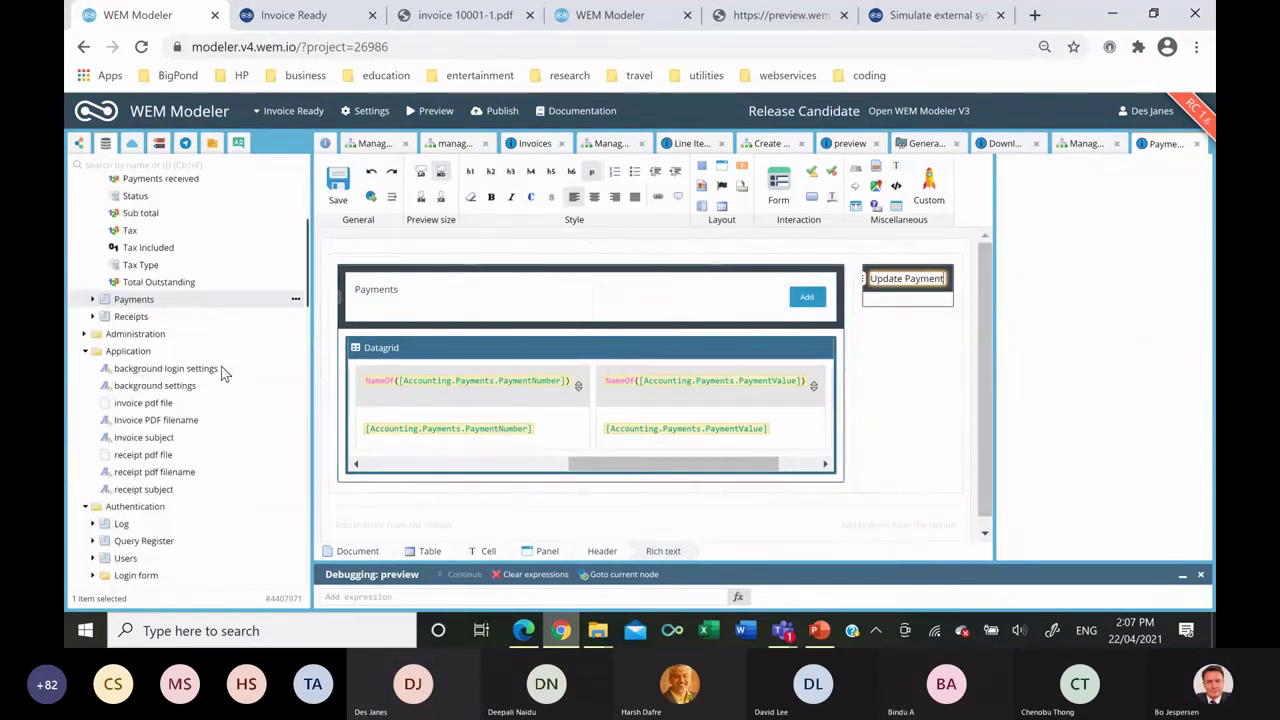
{"action": "scroll", "coordinate": [218, 371], "scroll_direction": "up", "scroll_amount": 10}
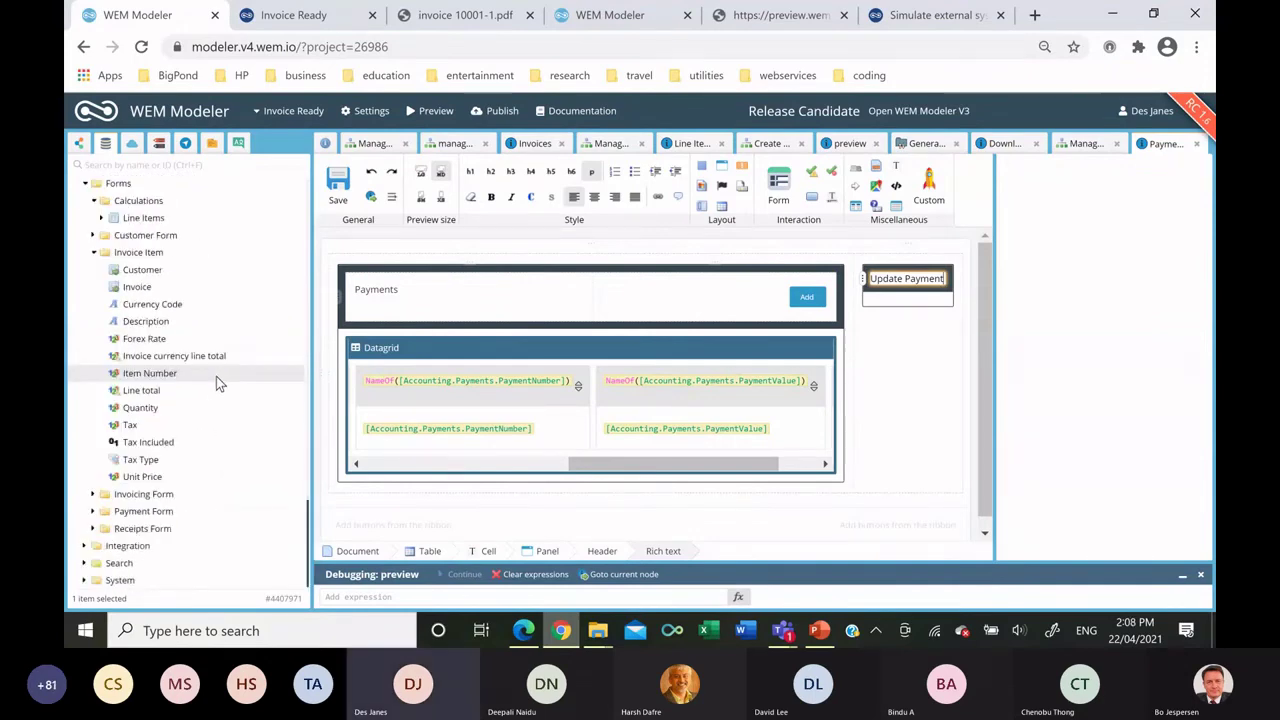
{"action": "left_click_drag", "start_coordinate": [148, 511], "coordinate": [901, 304]}
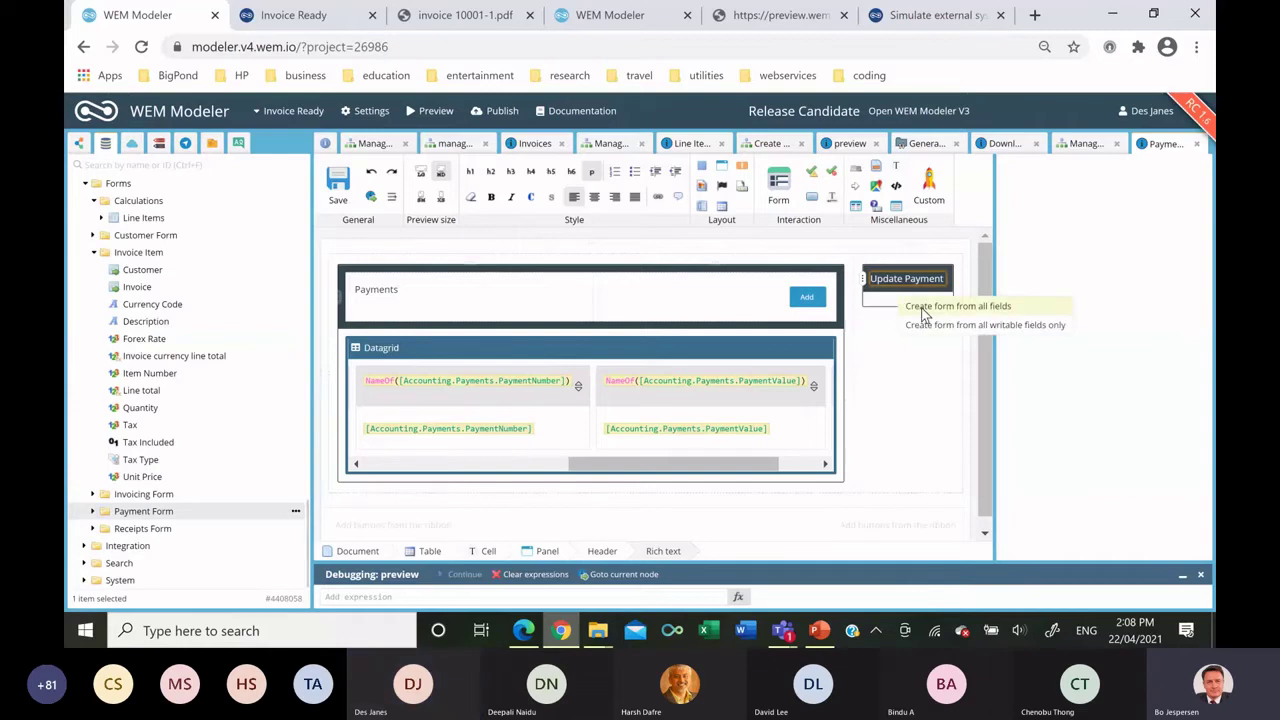
Generate the form from all fields; Customer dropdown shows FullName with prompt 'Select Customer'.
{"action": "left_click", "coordinate": [924, 308]}
{"action": "left_click", "coordinate": [851, 322]}
{"action": "scroll", "coordinate": [1100, 360], "scroll_direction": "down", "scroll_amount": 5}
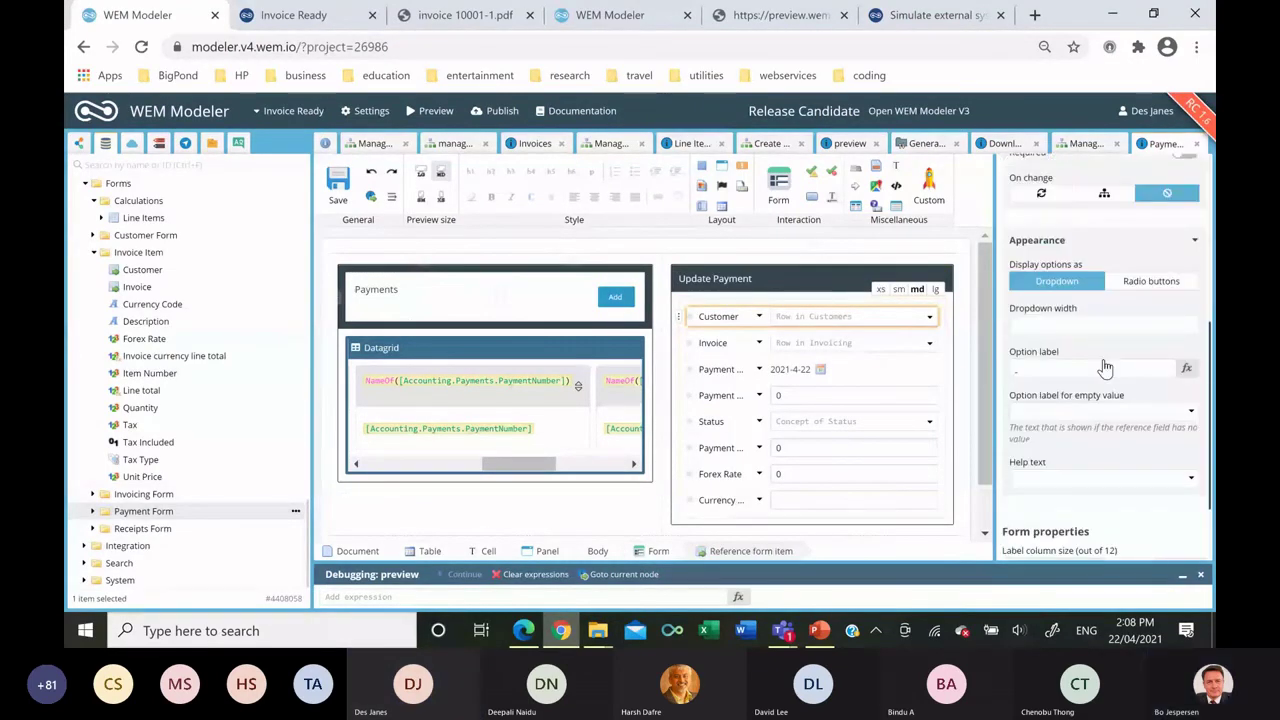
{"action": "left_click", "coordinate": [1186, 370]}
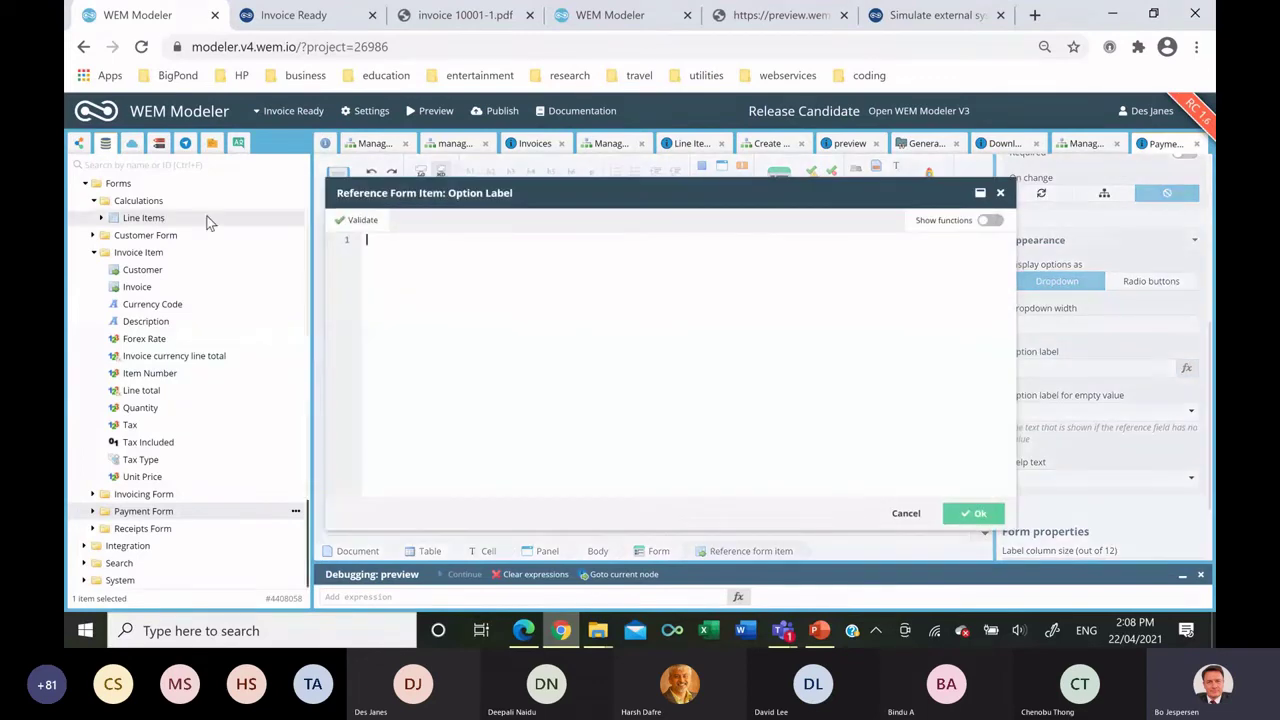
{"action": "scroll", "coordinate": [198, 284], "scroll_direction": "up", "scroll_amount": 5}
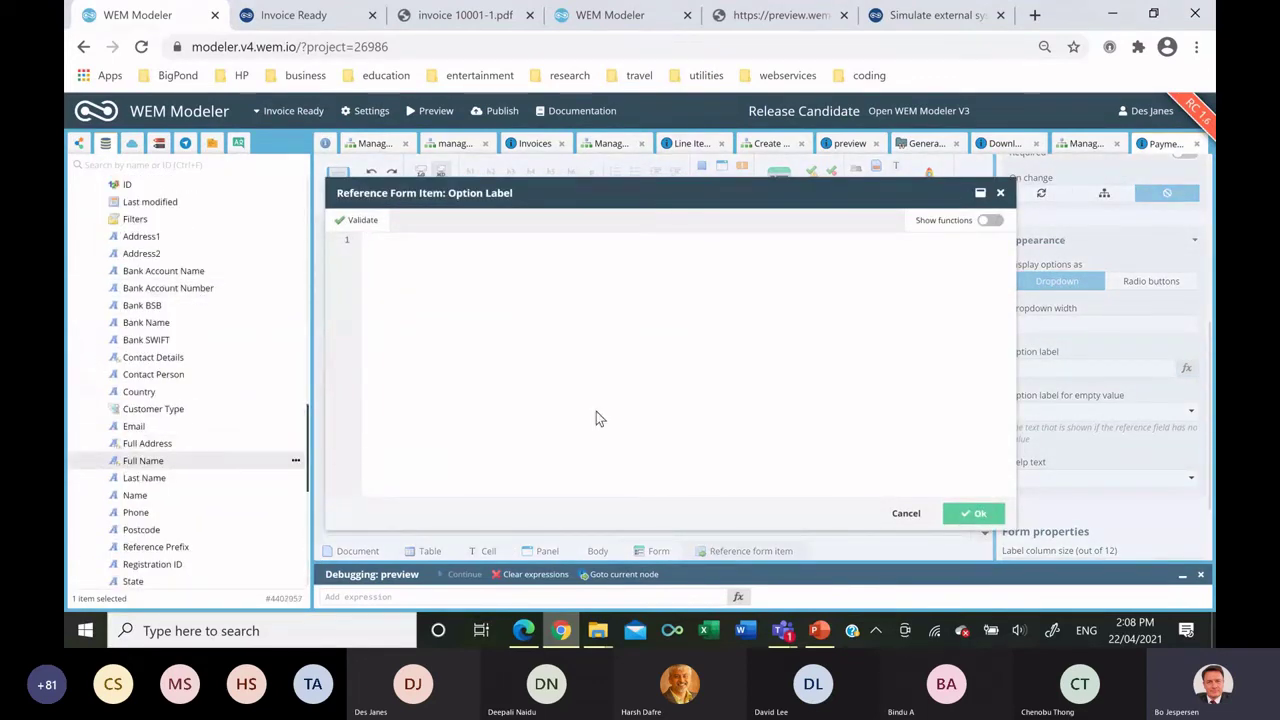
{"action": "left_click_drag", "start_coordinate": [601, 386], "coordinate": [613, 365]}
{"action": "left_click", "coordinate": [963, 517]}
{"action": "left_click", "coordinate": [1045, 411]}
{"action": "type", "text": "Select Customer"}
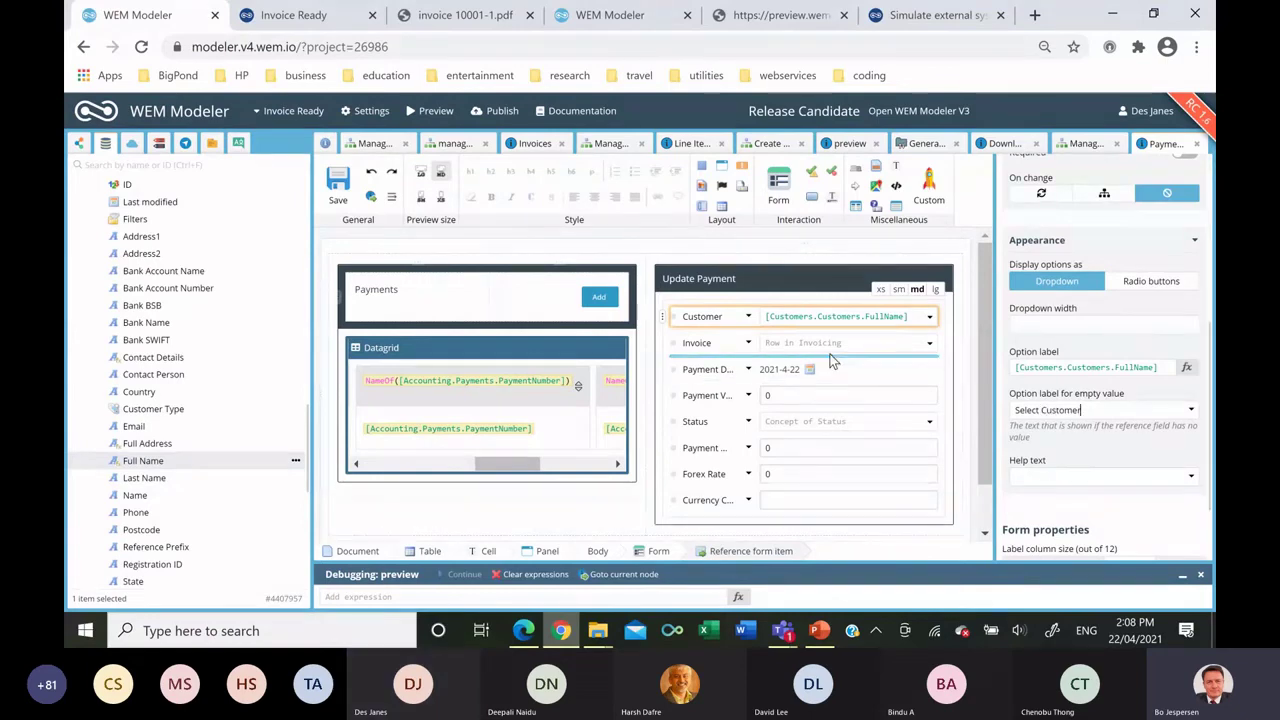
Make the Invoice dropdown show InvoiceNumber with the prompt 'Select Invoice'.
{"action": "left_click", "coordinate": [831, 345]}
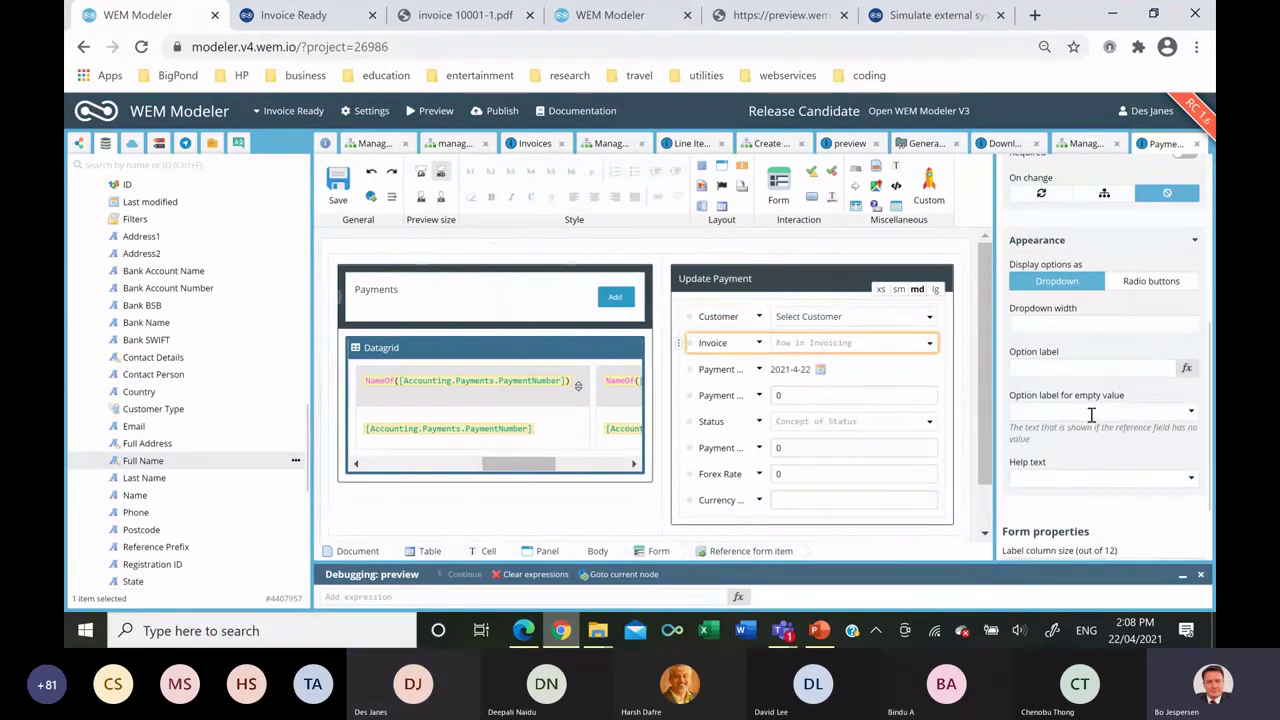
{"action": "left_click", "coordinate": [1186, 368]}
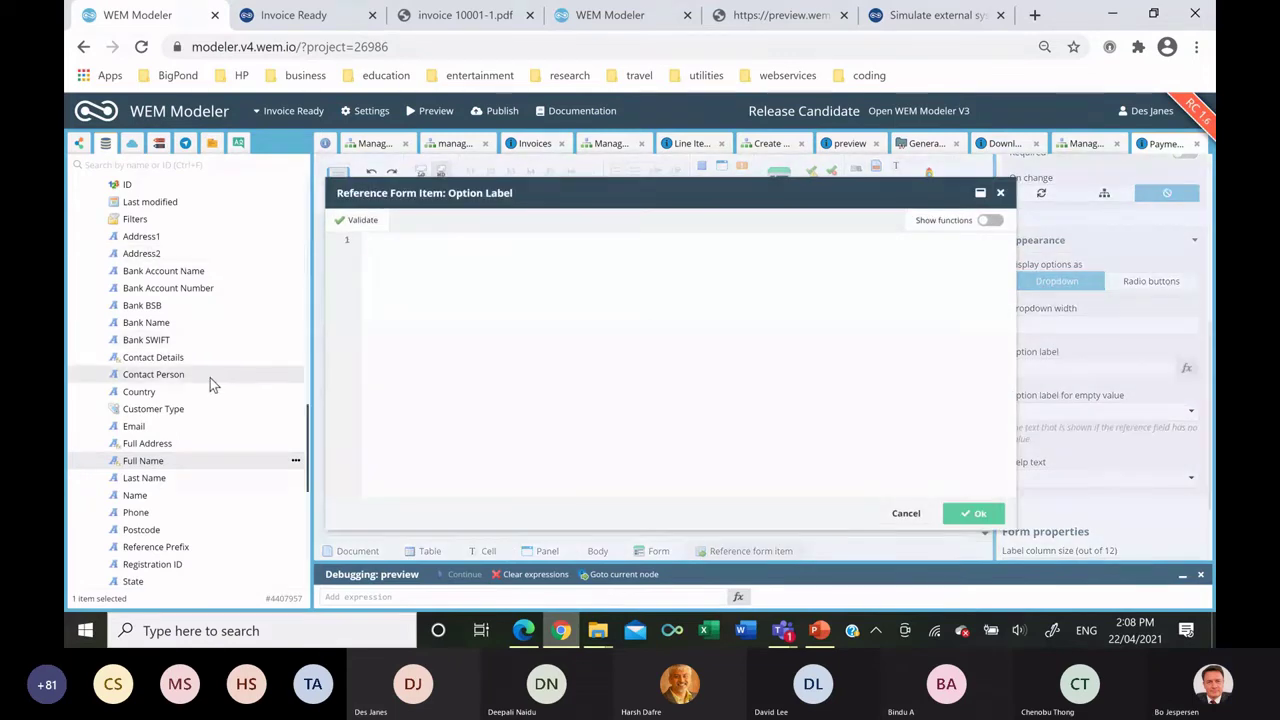
{"action": "scroll", "coordinate": [207, 350], "scroll_direction": "up", "scroll_amount": 15}
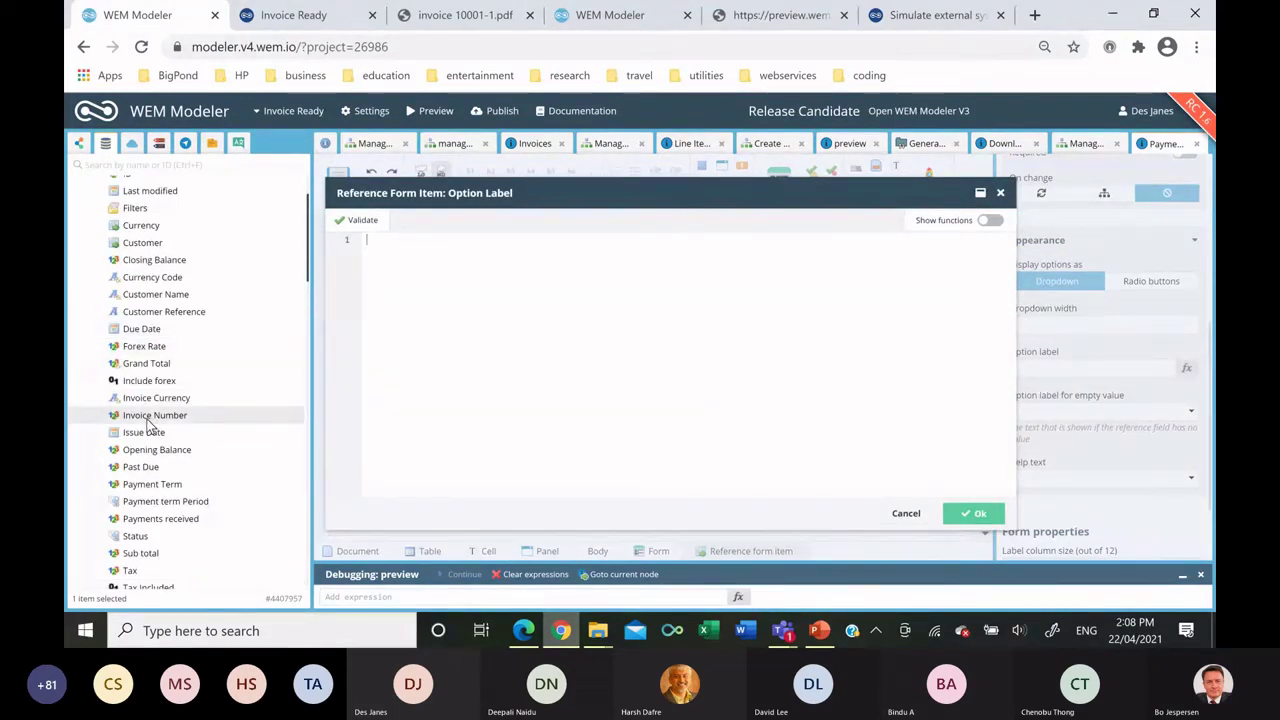
{"action": "left_click", "coordinate": [155, 415]}
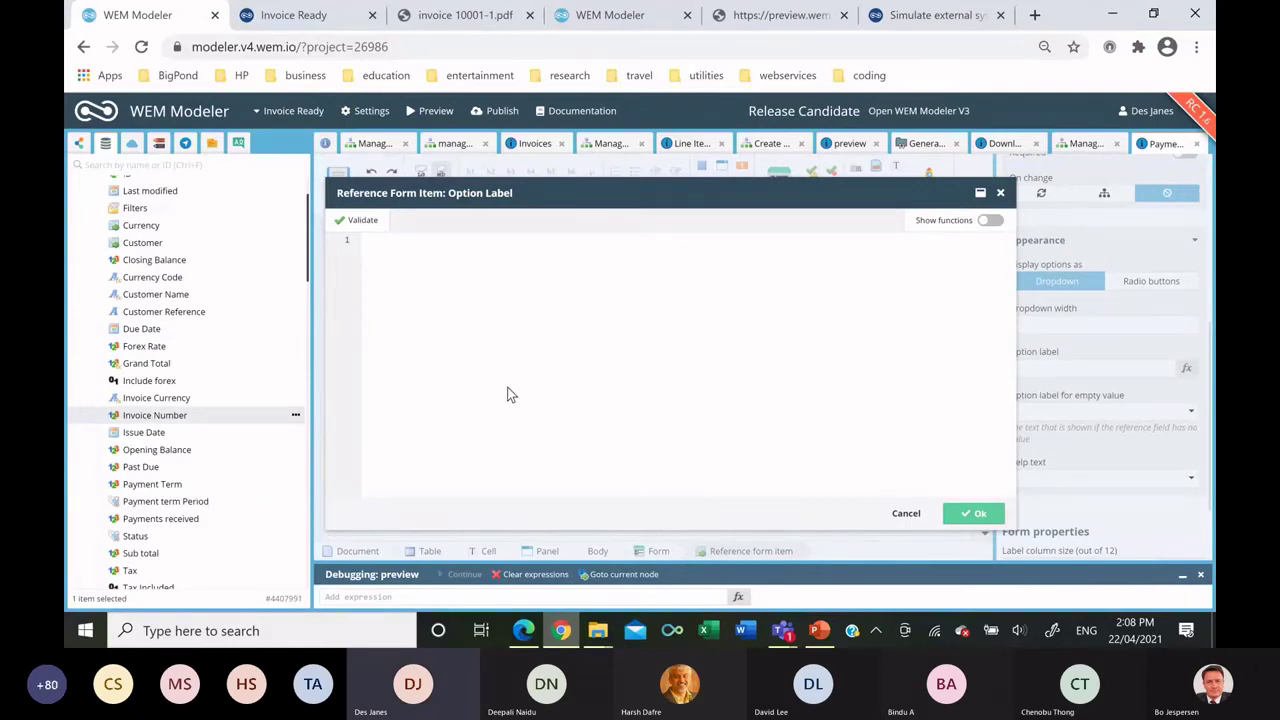
{"action": "left_click_drag", "start_coordinate": [507, 395], "coordinate": [510, 398]}
{"action": "left_click", "coordinate": [973, 513]}
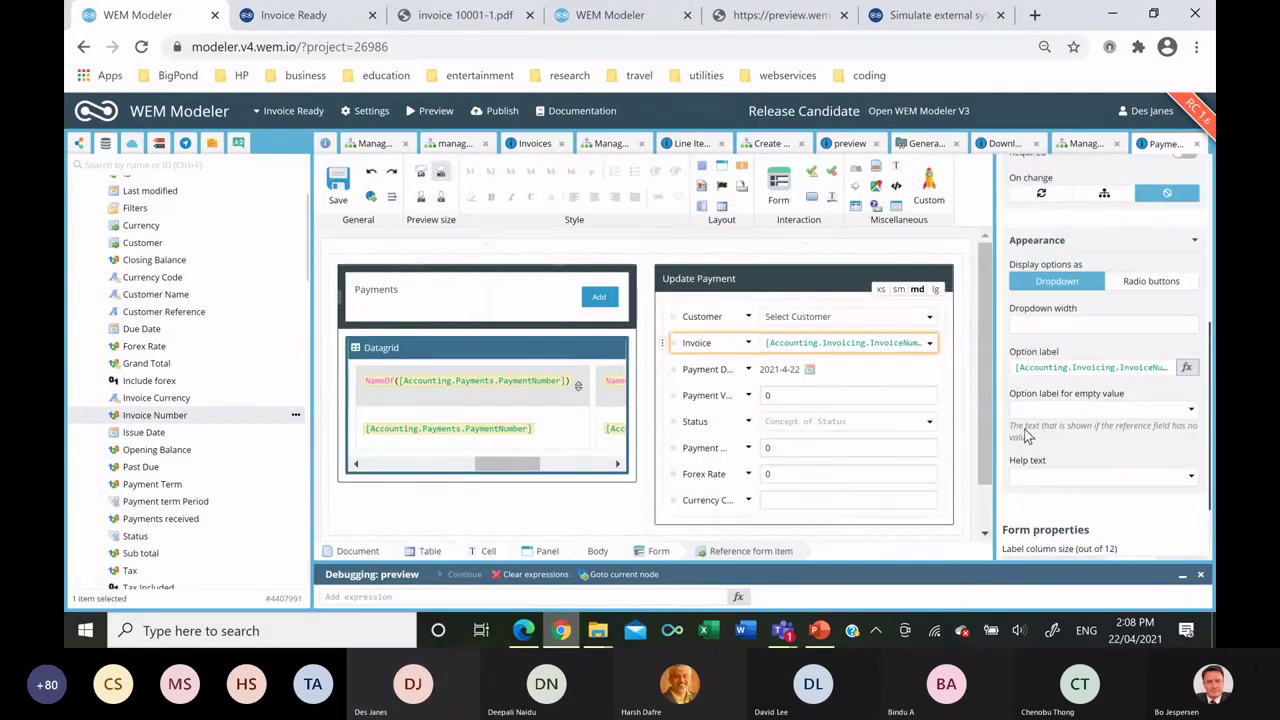
{"action": "left_click", "coordinate": [1054, 408]}
{"action": "type", "text": "Select Invoice"}
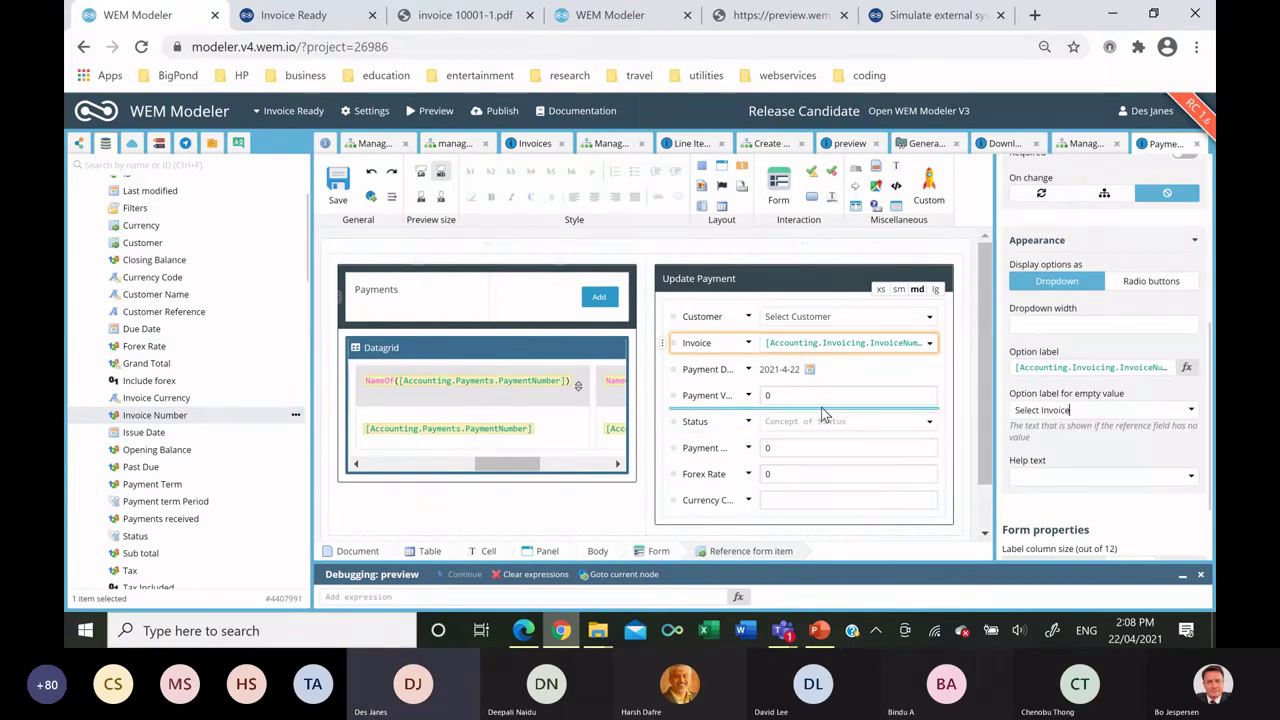
{"action": "scroll", "coordinate": [822, 410], "scroll_direction": "down", "scroll_amount": 1}
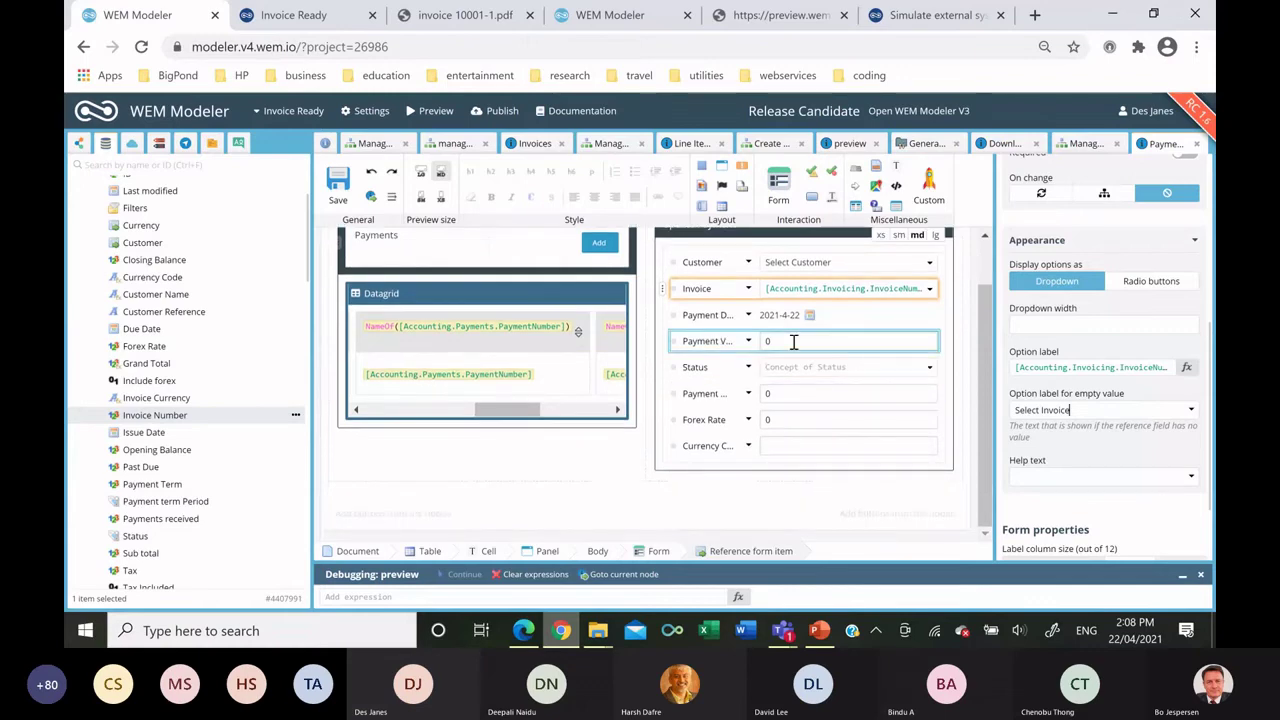
{"action": "left_click_drag", "start_coordinate": [809, 197], "coordinate": [840, 483]}
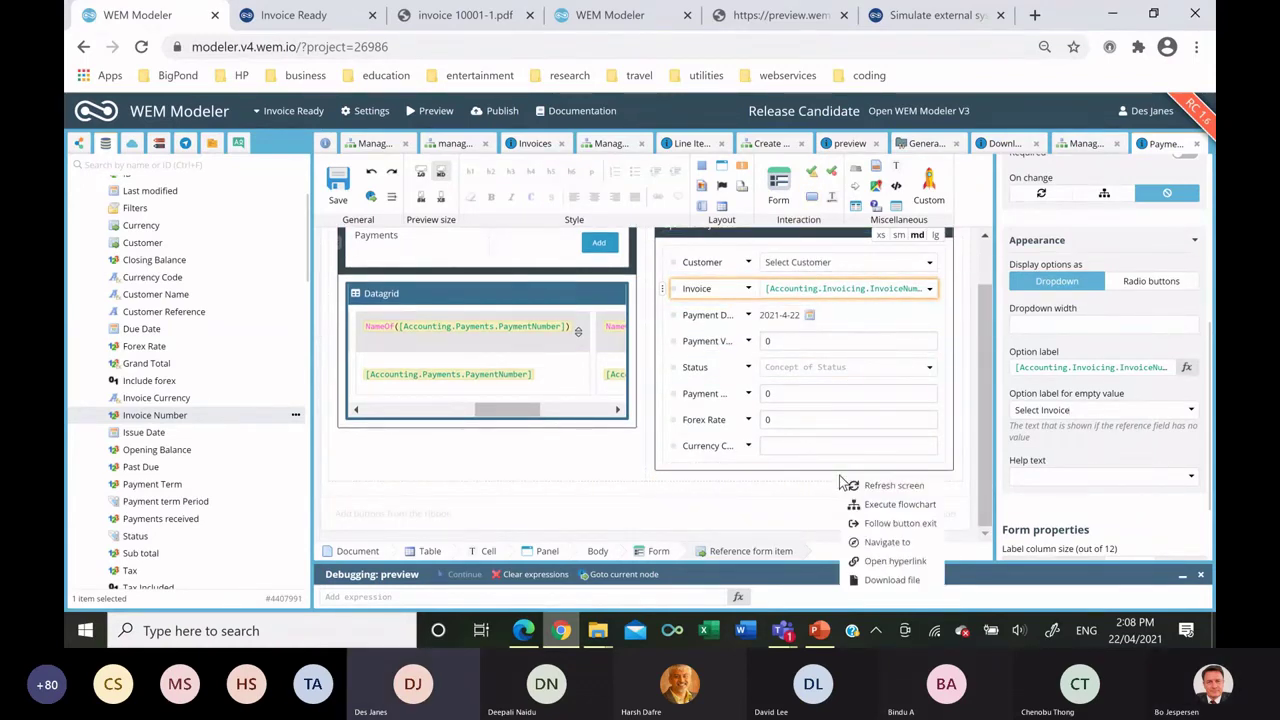
Add a 'Cancel' button below the form that runs Clear payment form.
{"action": "left_click", "coordinate": [880, 505]}
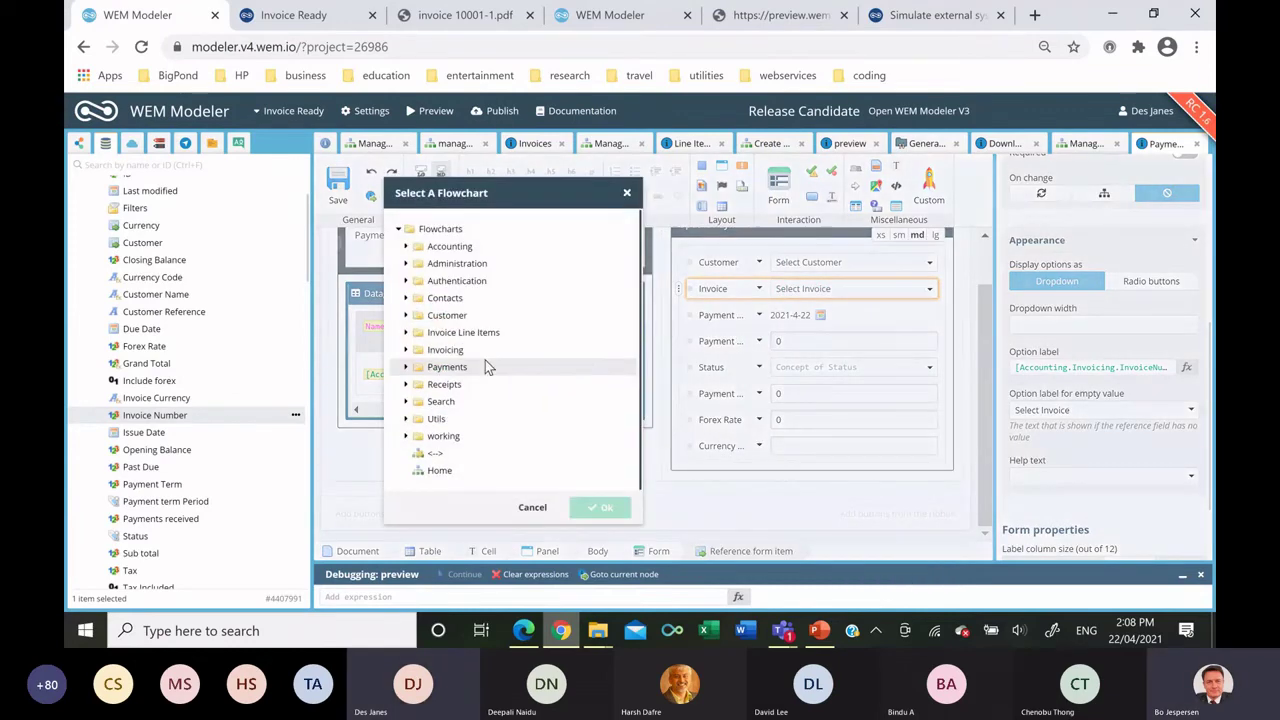
{"action": "left_click", "coordinate": [410, 367]}
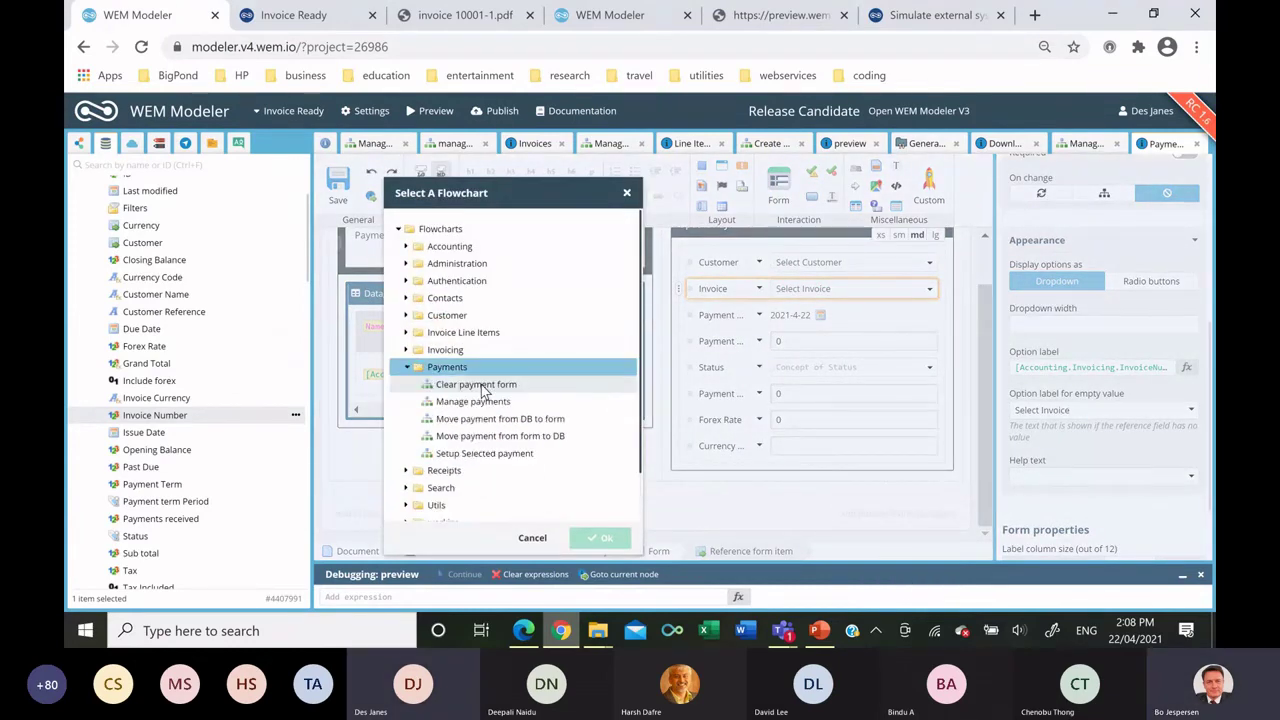
{"action": "left_click", "coordinate": [476, 384]}
{"action": "left_click", "coordinate": [600, 537]}
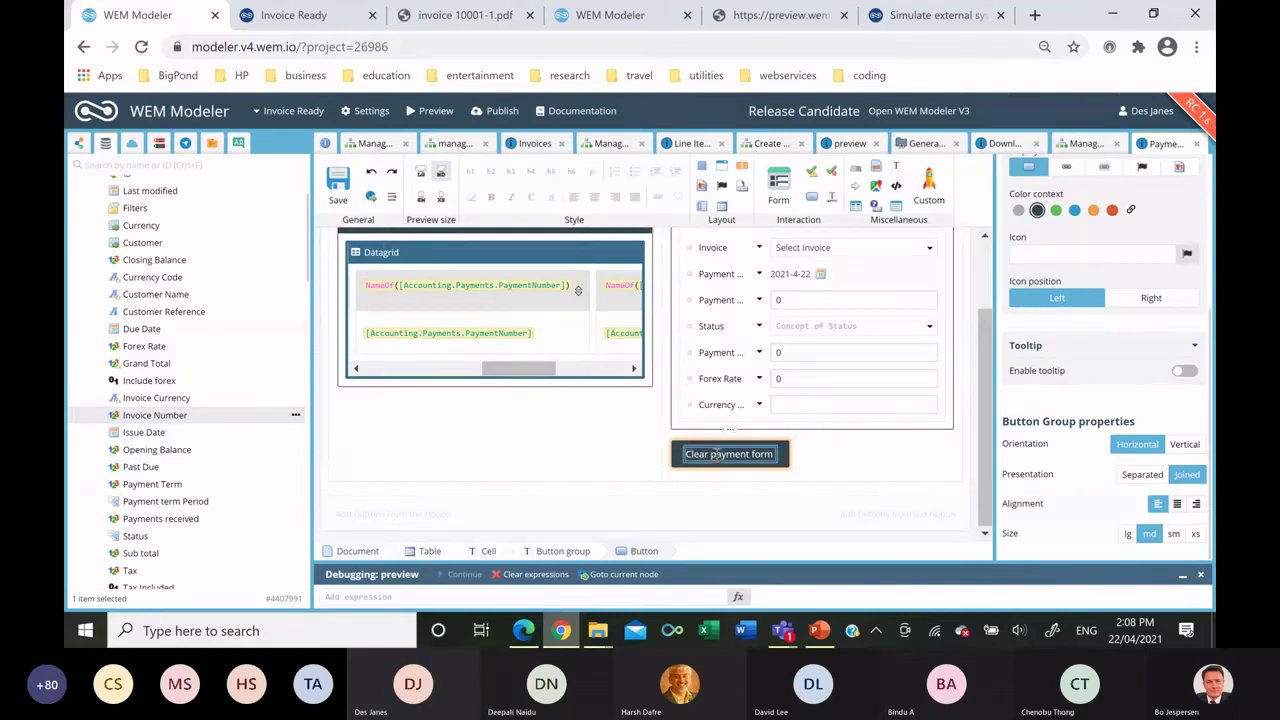
{"action": "double_click", "coordinate": [716, 455]}
{"action": "type", "text": "Cancel"}
{"action": "left_click", "coordinate": [720, 456]}
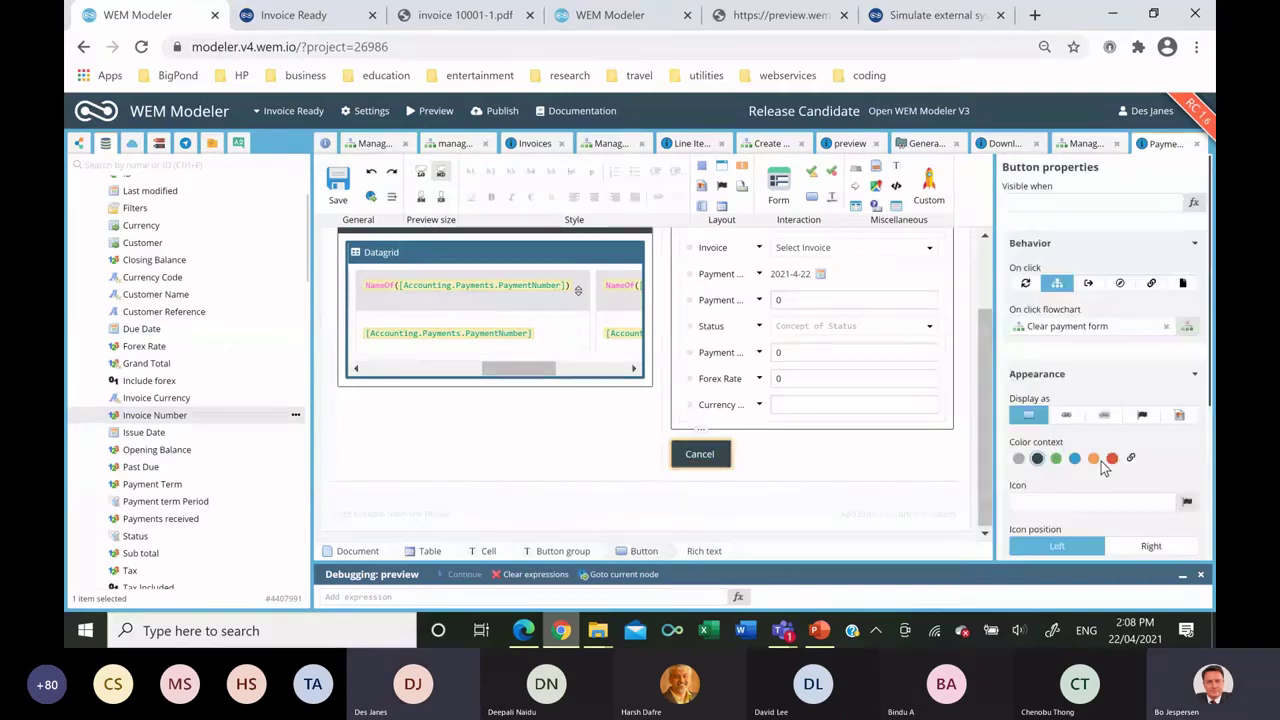
Make the Cancel button orange, separated, right-aligned and extra small.
{"action": "left_click", "coordinate": [1095, 460]}
{"action": "scroll", "coordinate": [1120, 425], "scroll_direction": "down", "scroll_amount": 3}
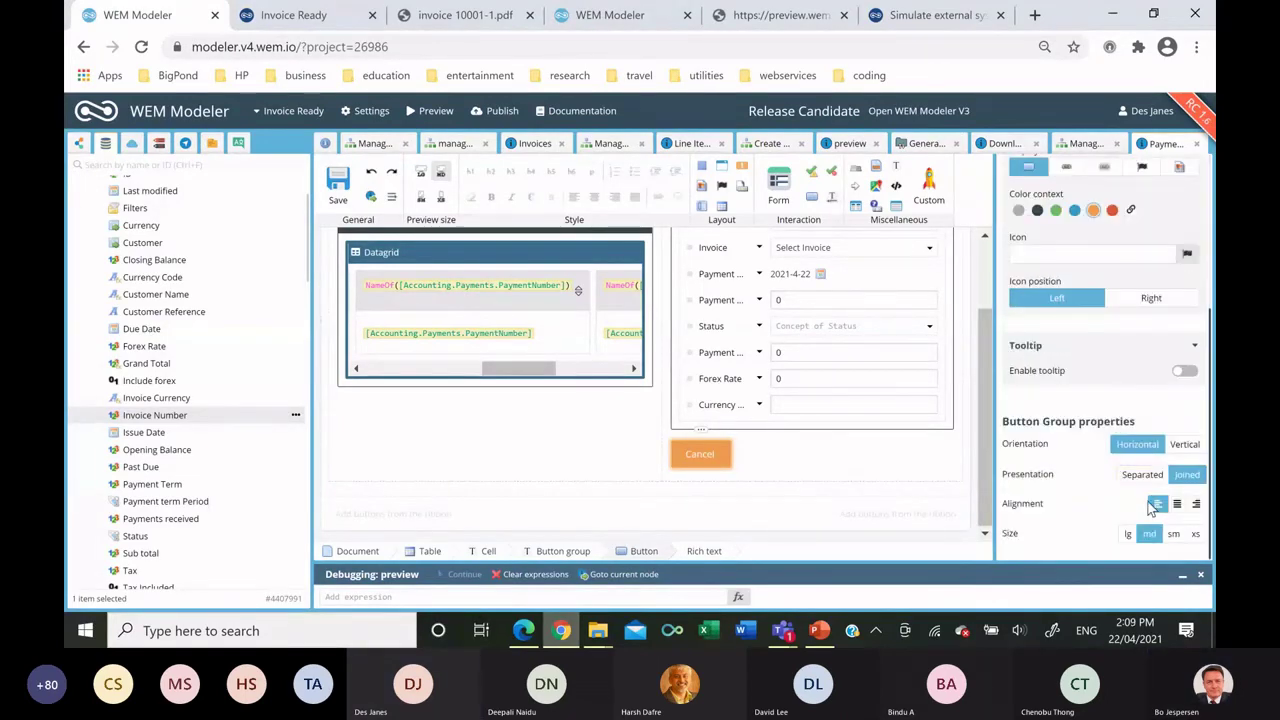
{"action": "left_click", "coordinate": [1142, 474]}
{"action": "left_click", "coordinate": [1196, 503]}
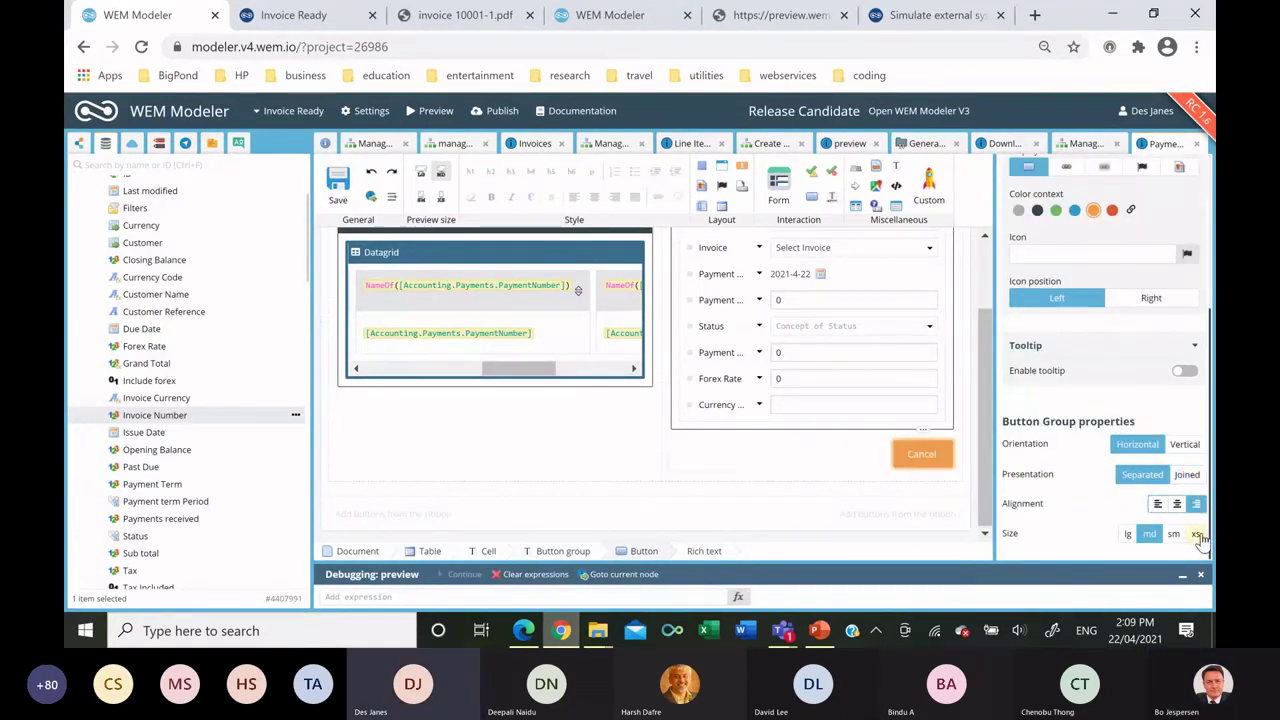
{"action": "left_click", "coordinate": [1195, 533]}
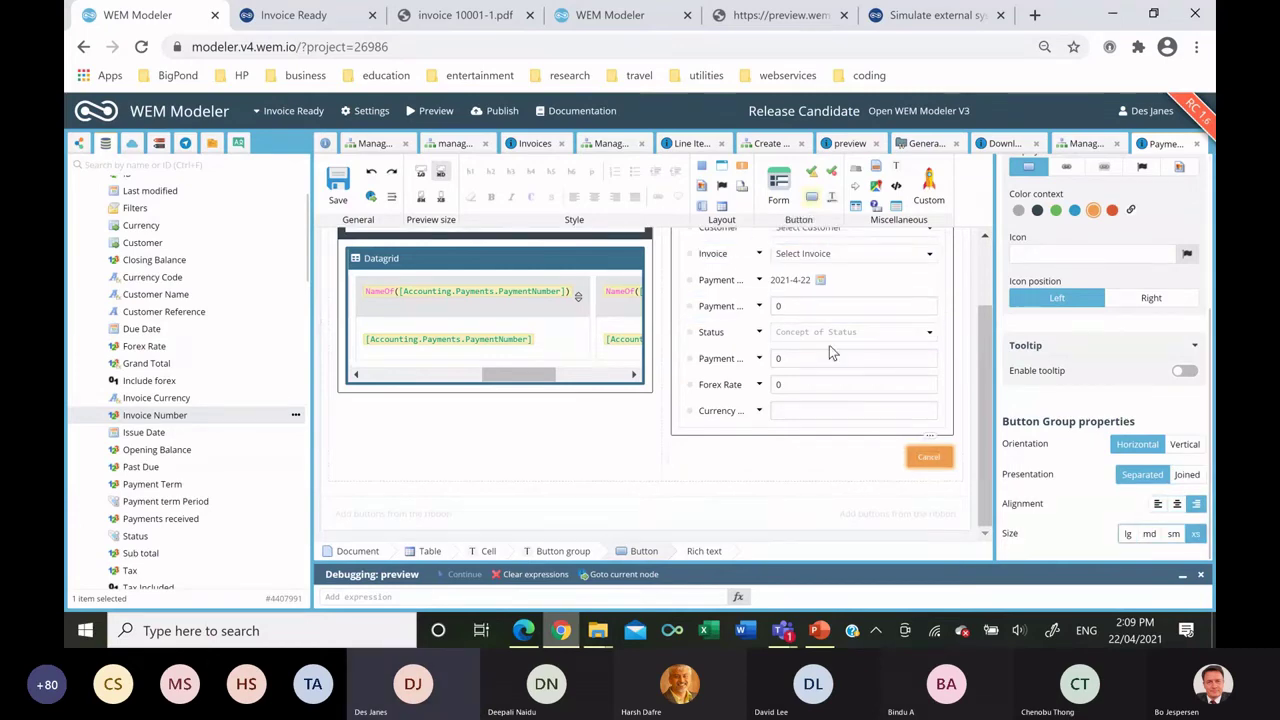
Add a 'Save' button on a new Save button exit and save the template.
{"action": "left_click", "coordinate": [836, 452]}
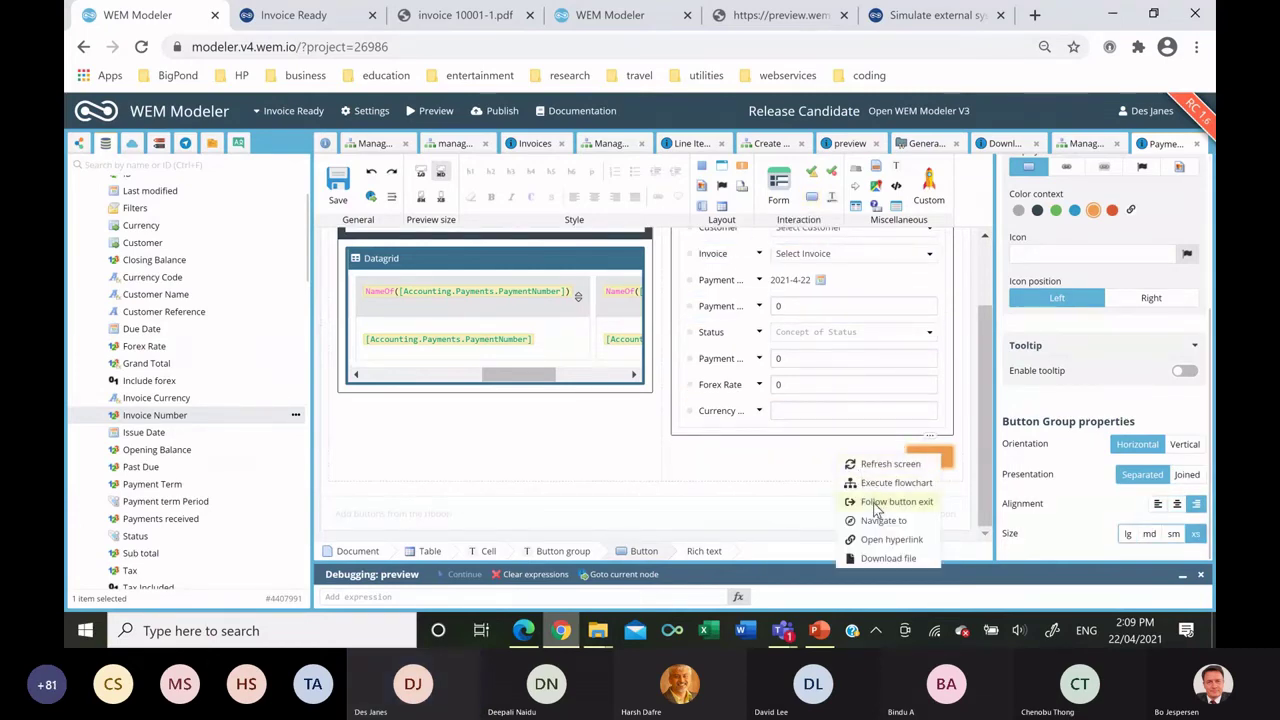
{"action": "left_click", "coordinate": [896, 501]}
{"action": "type", "text": "Save"}
{"action": "left_click", "coordinate": [600, 364]}
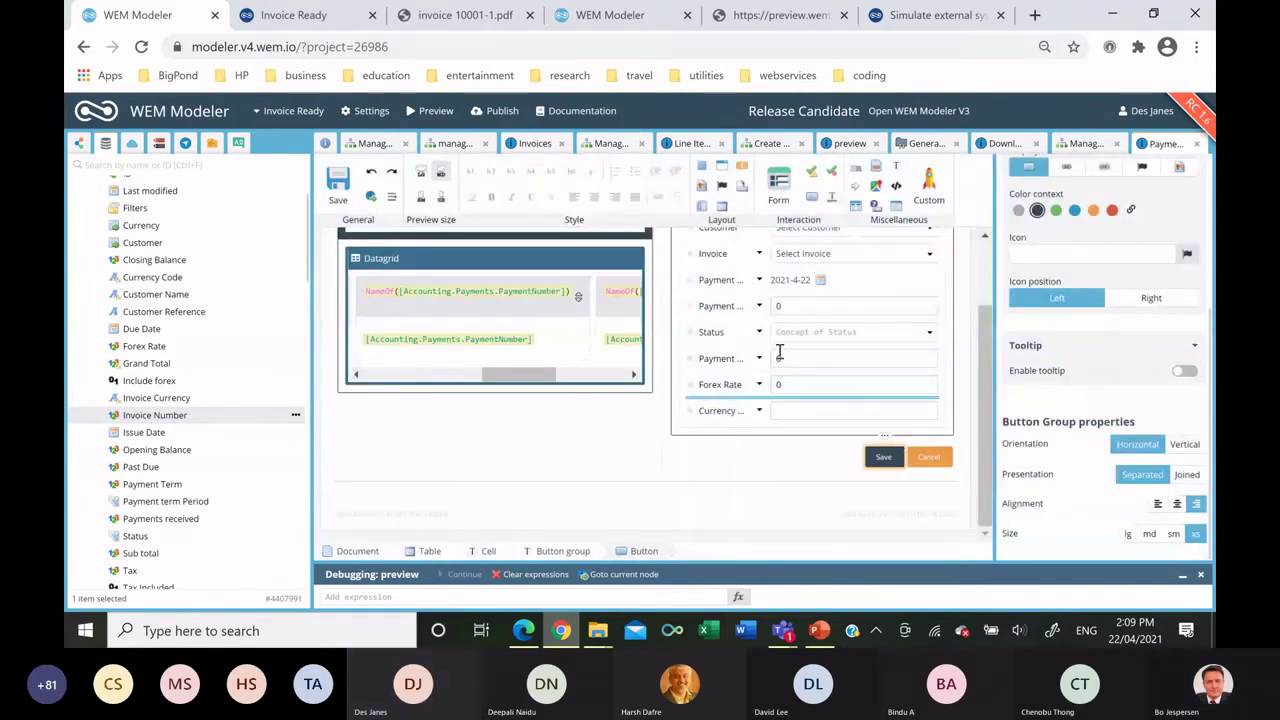
{"action": "left_click", "coordinate": [338, 182]}
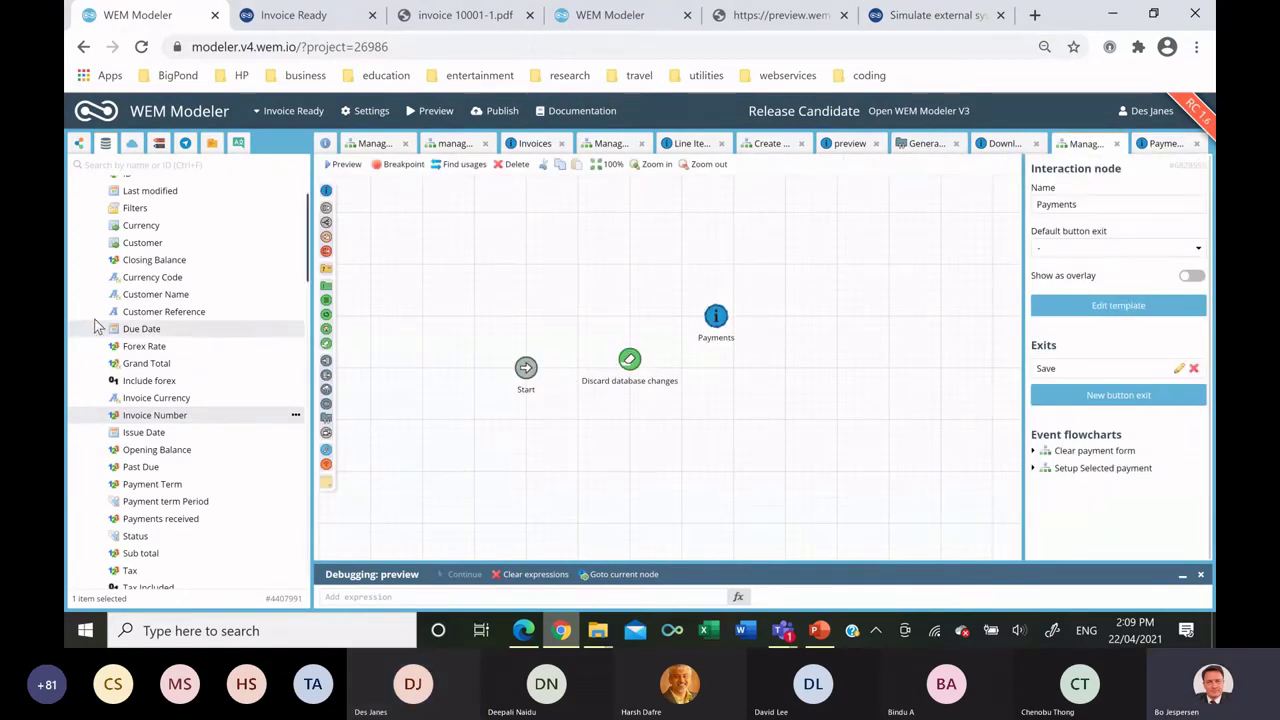
Place the Move payment from form to DB subflow and a Save database changes node on the flowchart.
{"action": "left_click", "coordinate": [82, 147]}
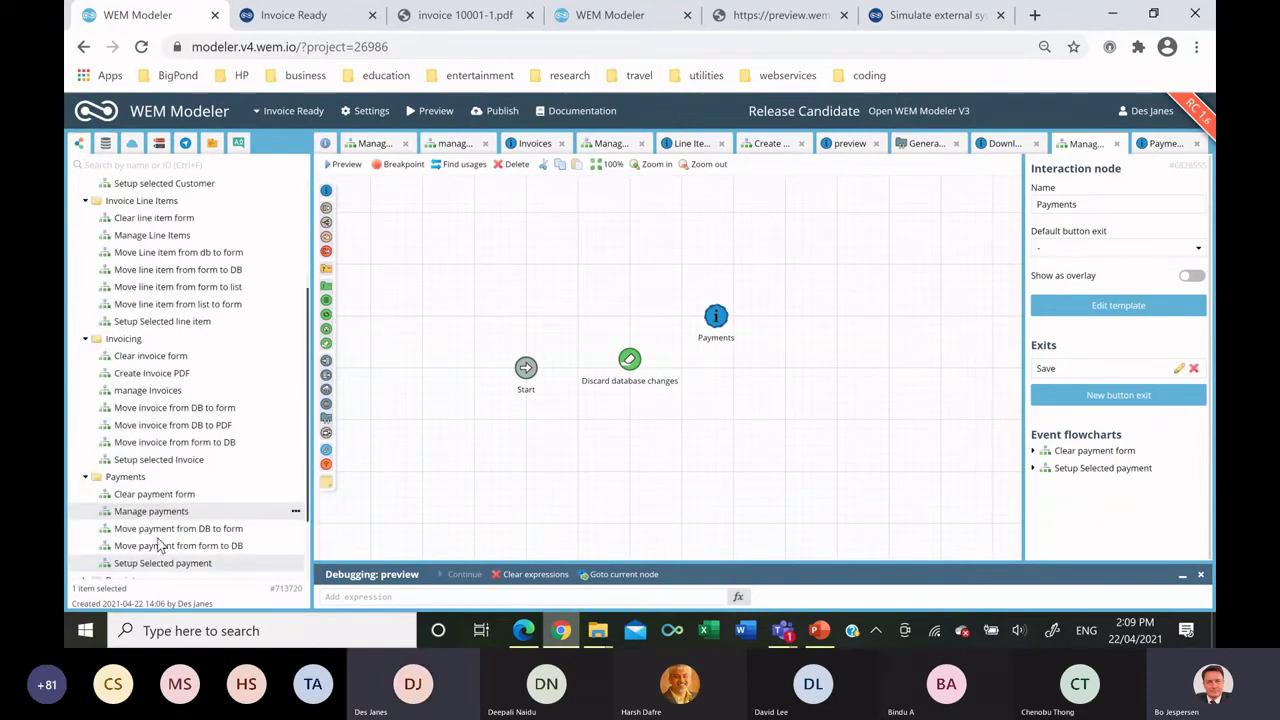
{"action": "scroll", "coordinate": [171, 492], "scroll_direction": "down", "scroll_amount": 2}
{"action": "left_click_drag", "start_coordinate": [178, 449], "coordinate": [849, 371]}
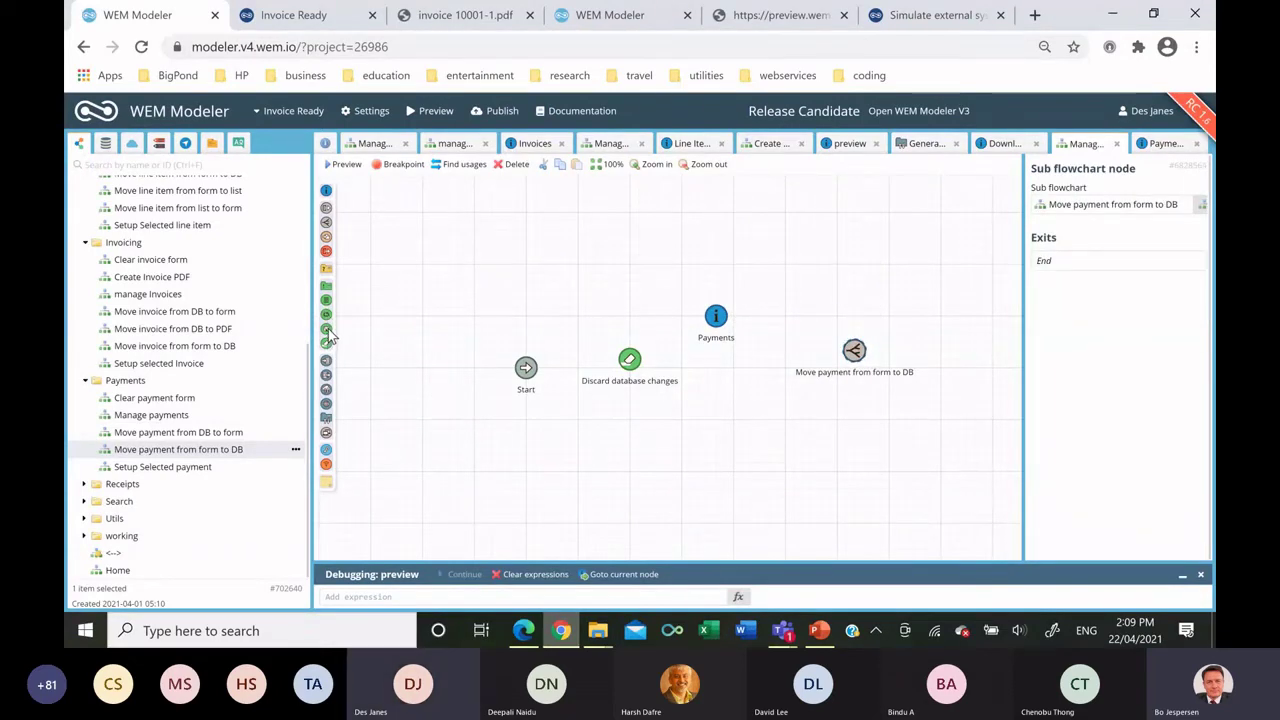
{"action": "left_click_drag", "start_coordinate": [516, 391], "coordinate": [871, 430]}
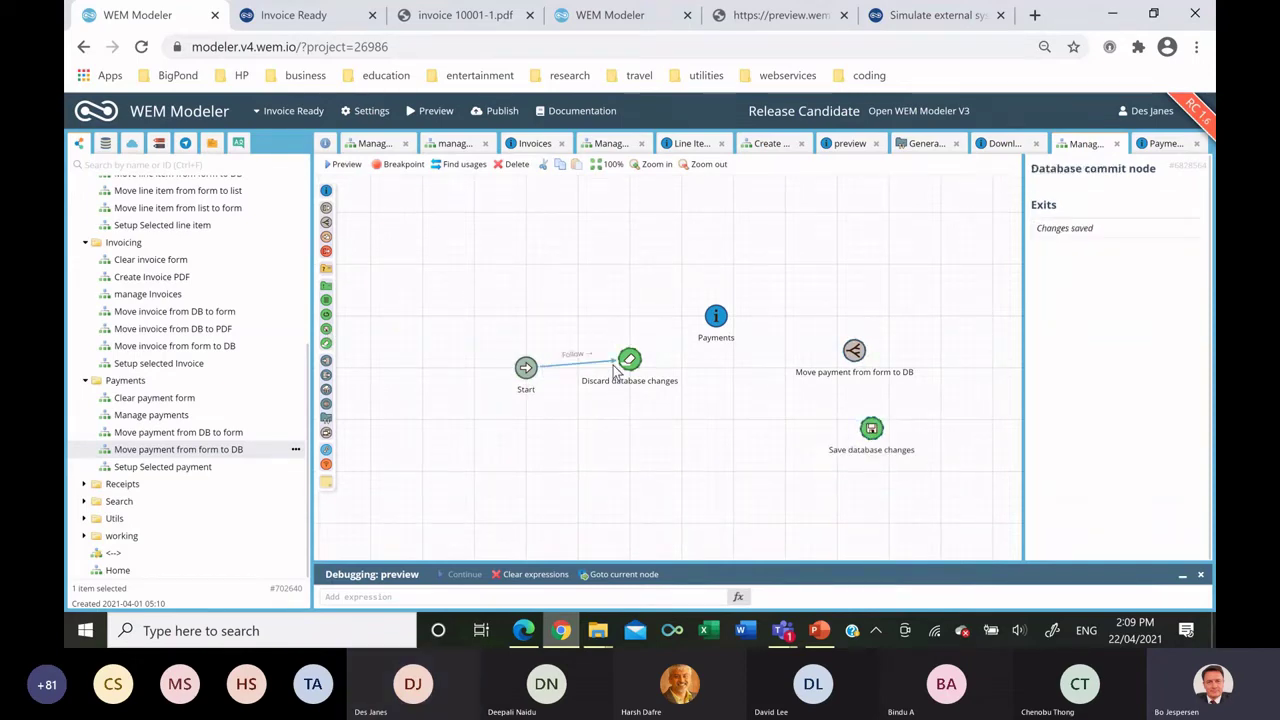
Connect Discard to Payments, Payments' Save exit to Move payment, then Save database changes back to Payments.
{"action": "mouse_move", "coordinate": [622, 372]}
{"action": "left_mouse_down"}
{"action": "mouse_move", "coordinate": [628, 355]}
{"action": "mouse_move", "coordinate": [714, 323]}
{"action": "mouse_move", "coordinate": [738, 328]}
{"action": "left_mouse_up"}
{"action": "left_click_drag", "start_coordinate": [890, 365], "coordinate": [858, 360]}
{"action": "left_click_drag", "start_coordinate": [866, 428], "coordinate": [725, 335]}
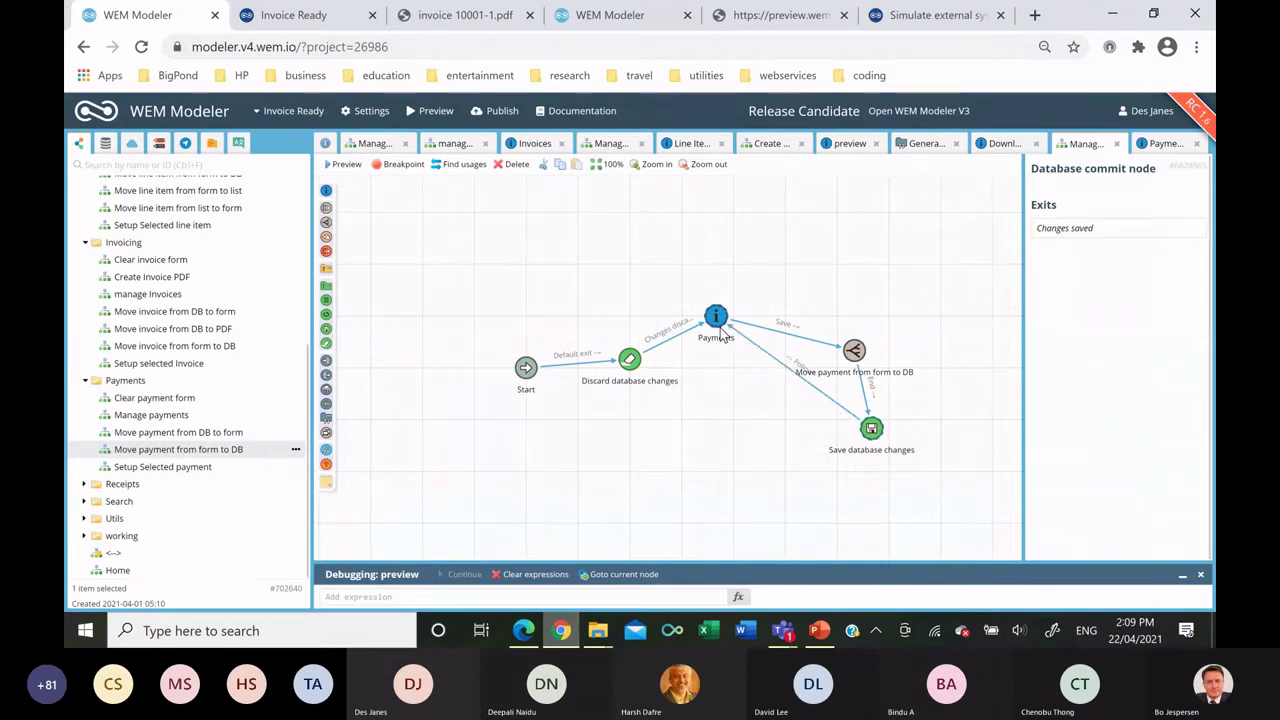
{"action": "left_click", "coordinate": [722, 335]}
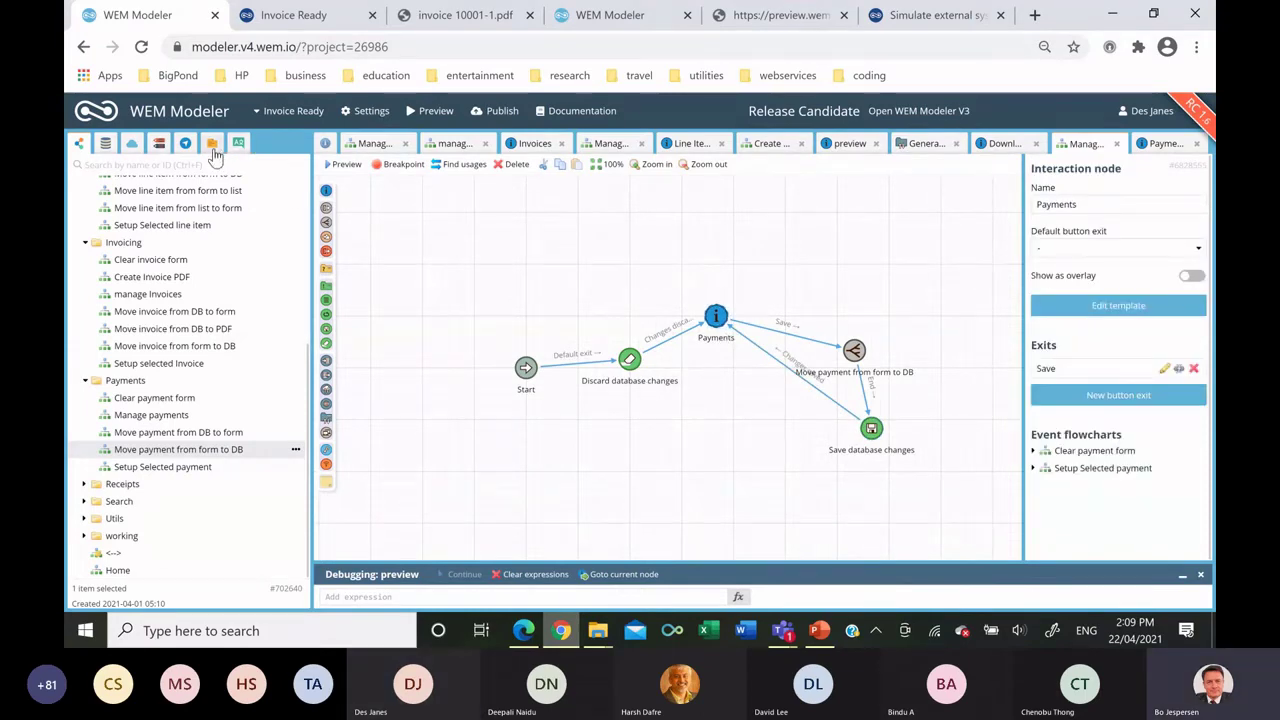
{"action": "left_click", "coordinate": [185, 143]}
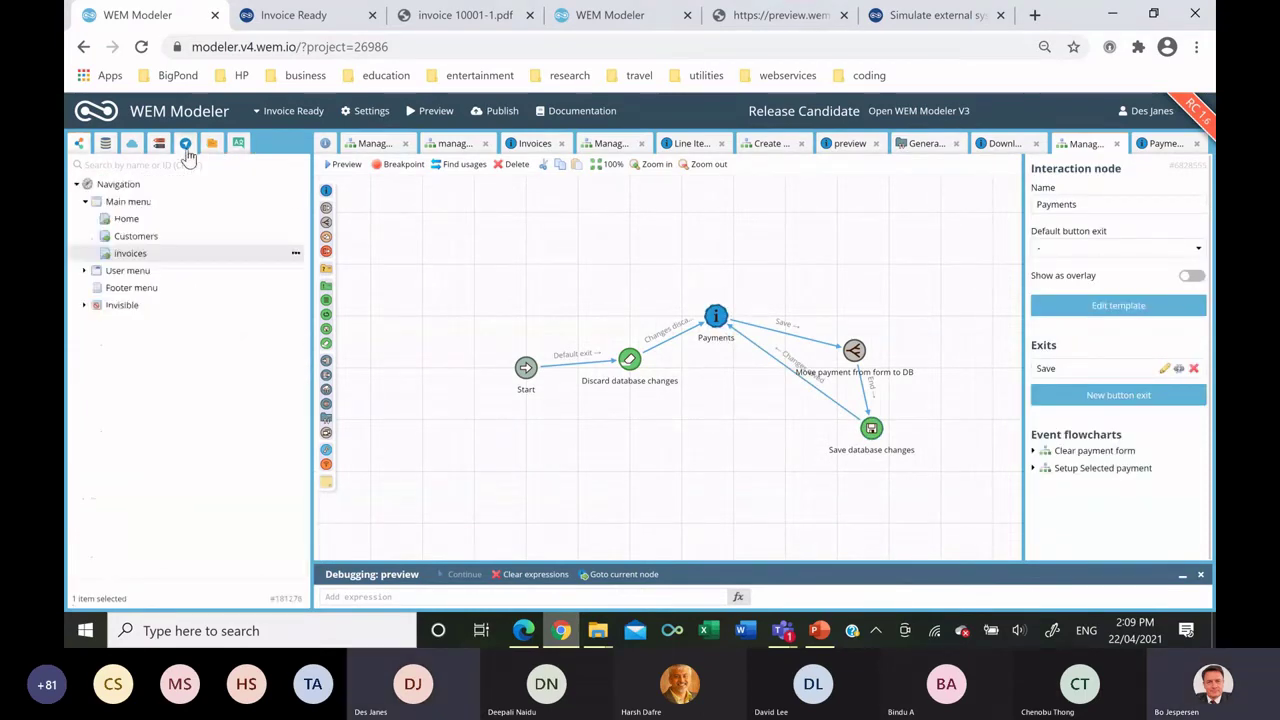
Create a Main menu item 'Payments', visible when logged in, opening the Manage payments flowchart.
{"action": "right_click", "coordinate": [167, 205]}
{"action": "left_click", "coordinate": [203, 211]}
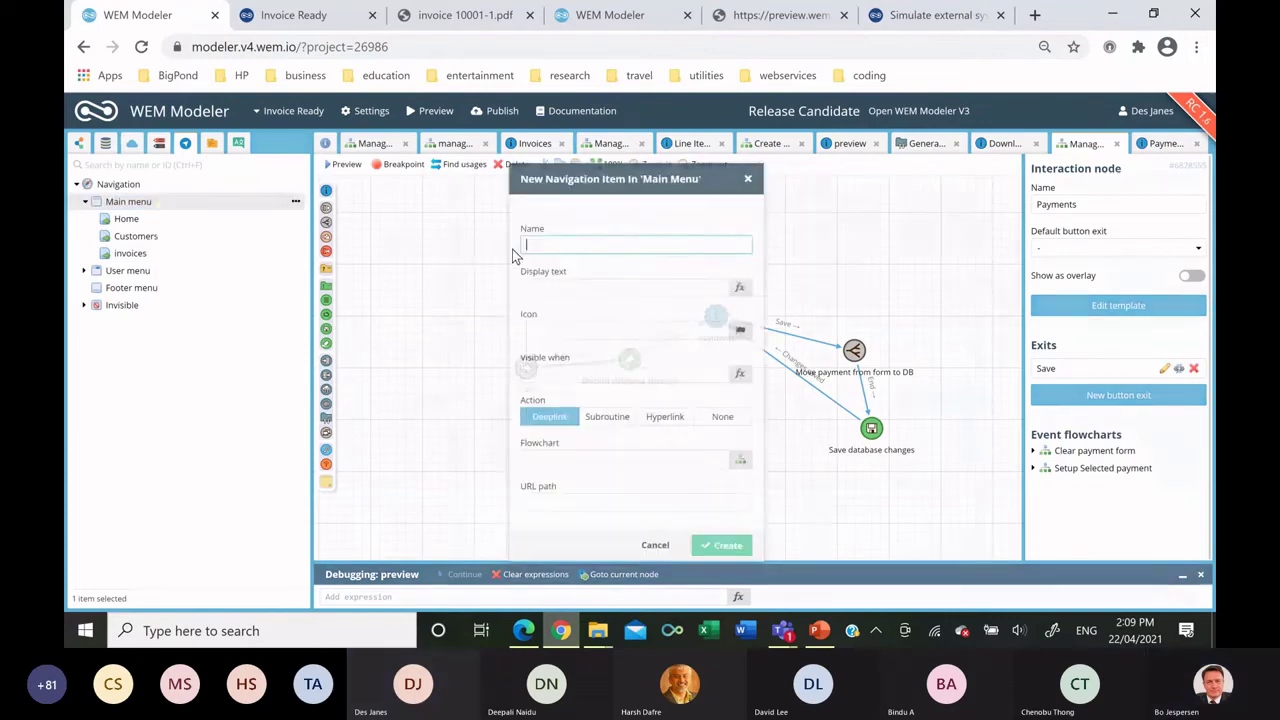
{"action": "type", "text": "ayments"}
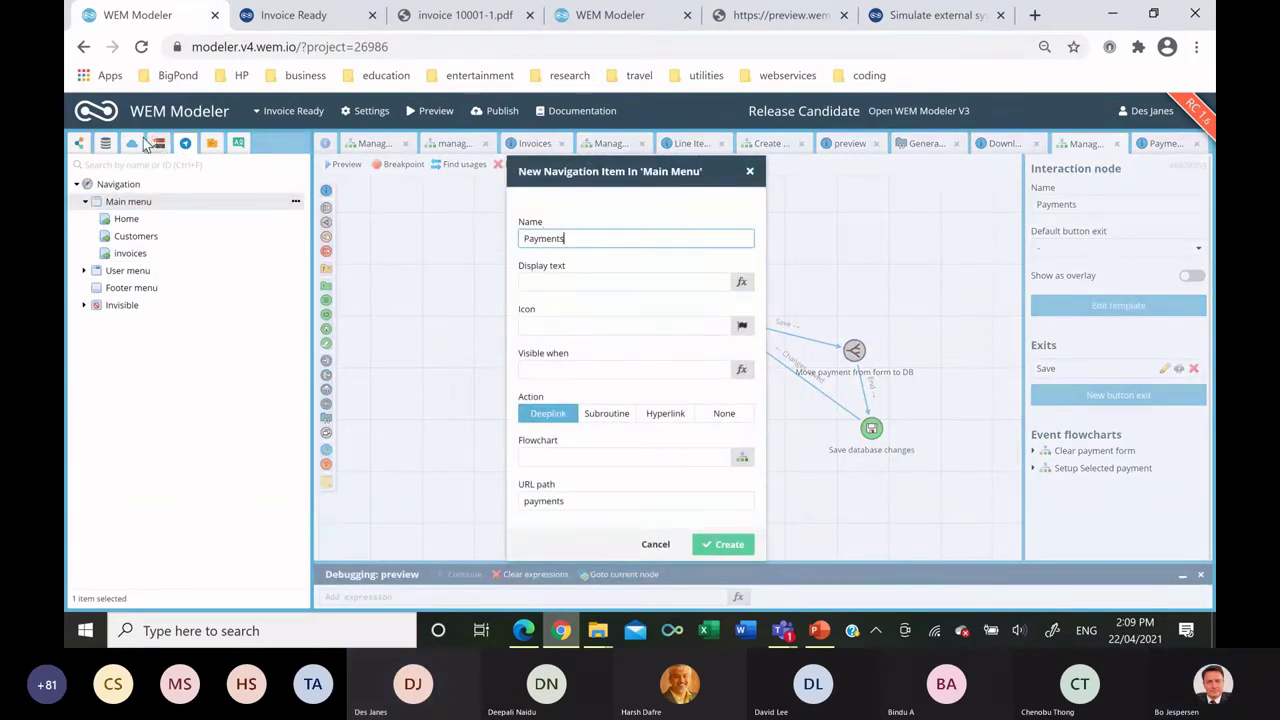
{"action": "left_click", "coordinate": [105, 148]}
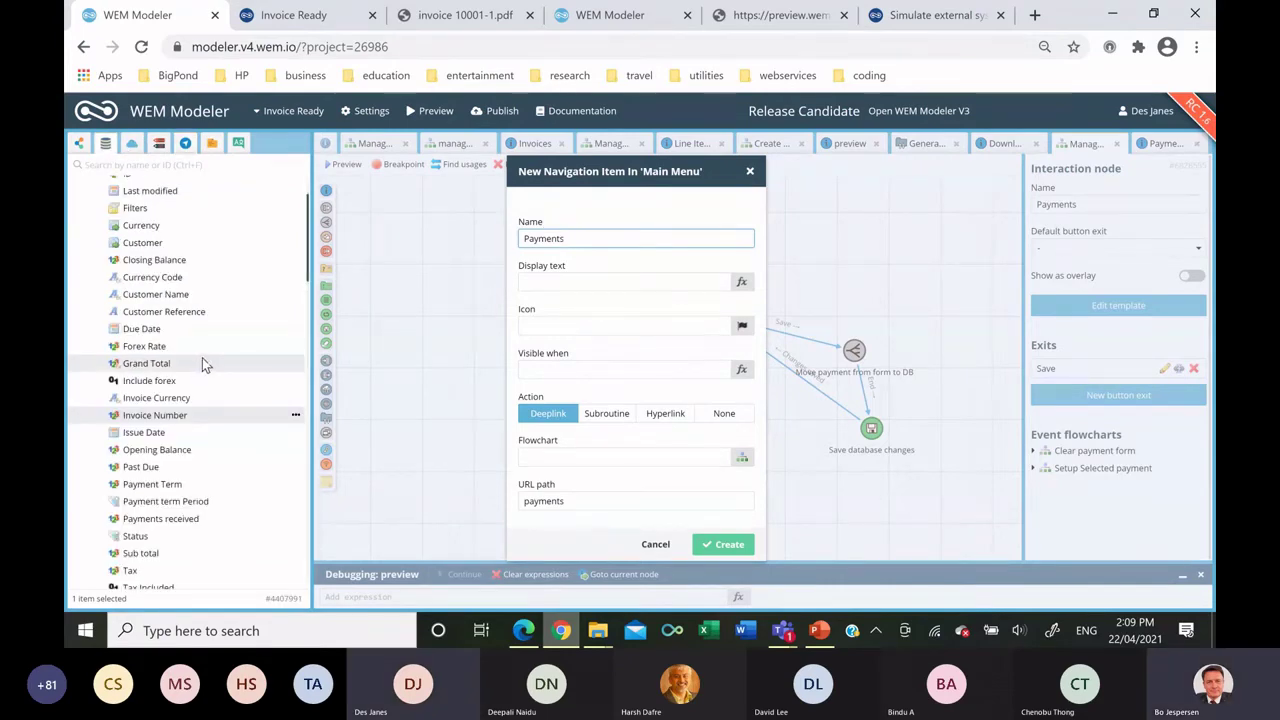
{"action": "scroll", "coordinate": [199, 361], "scroll_direction": "up", "scroll_amount": 1}
{"action": "scroll", "coordinate": [205, 354], "scroll_direction": "down", "scroll_amount": 10}
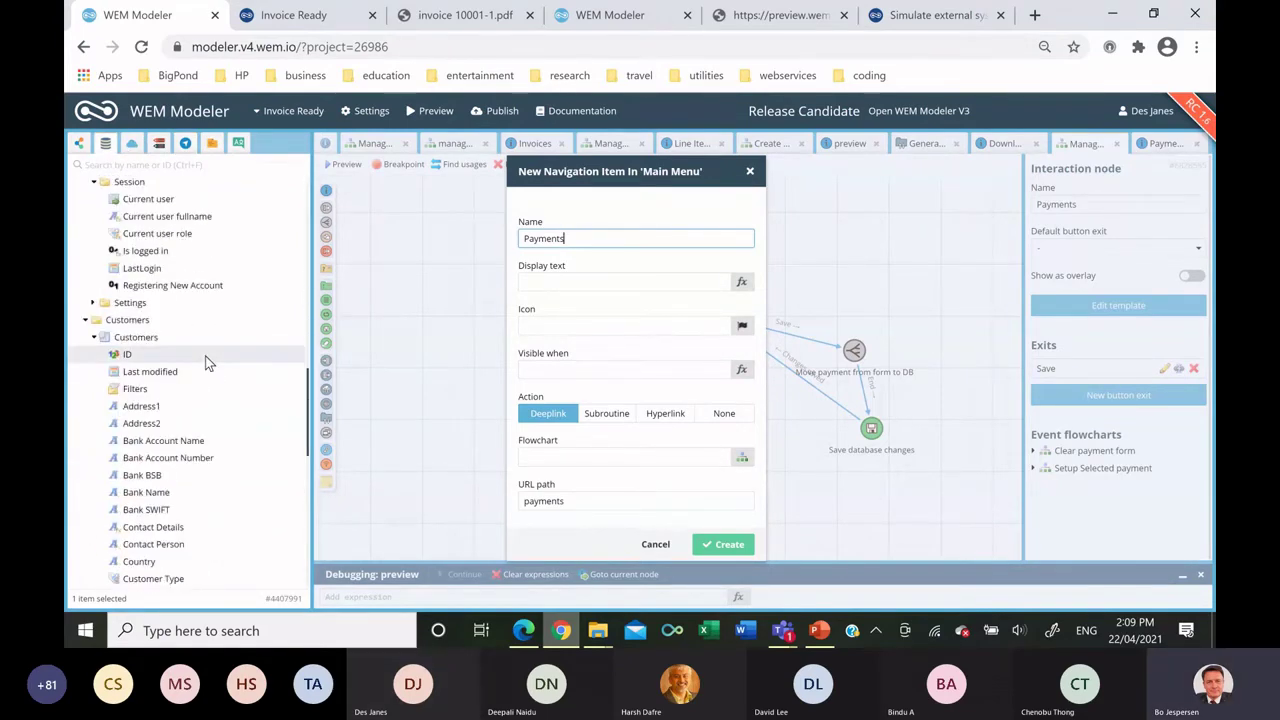
{"action": "scroll", "coordinate": [205, 339], "scroll_direction": "down", "scroll_amount": 5}
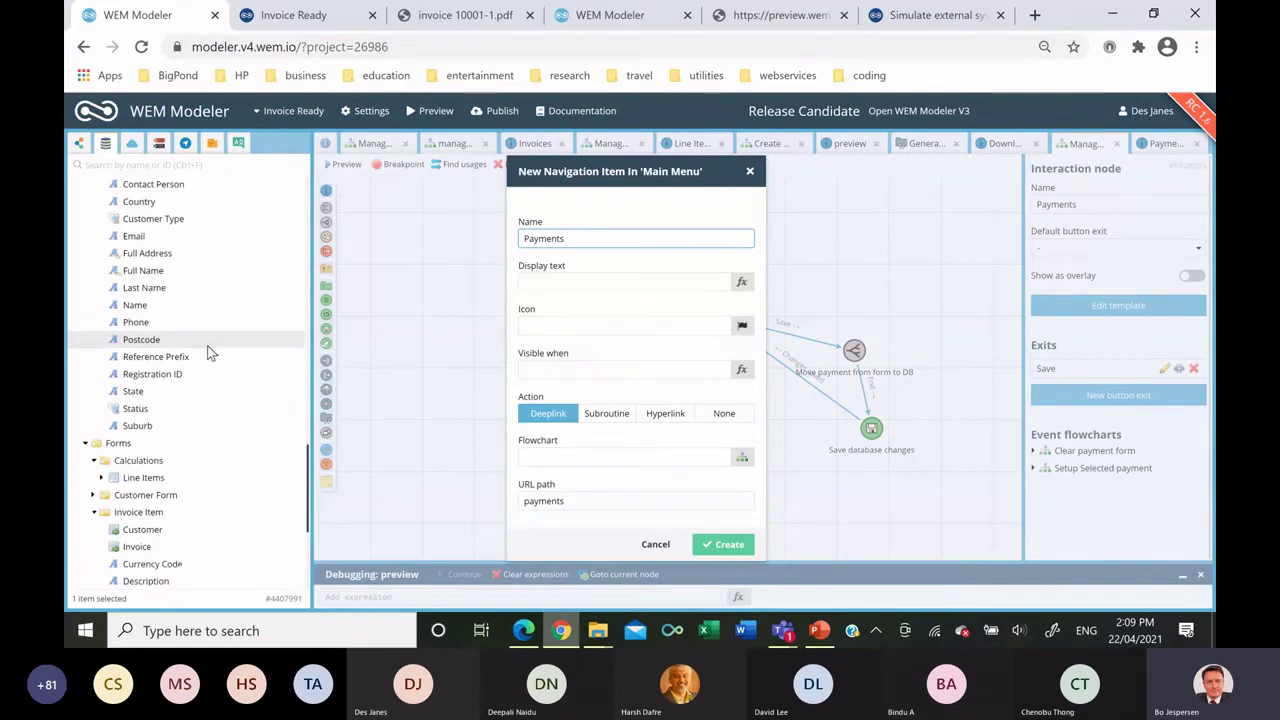
{"action": "scroll", "coordinate": [208, 346], "scroll_direction": "up", "scroll_amount": 5}
{"action": "scroll", "coordinate": [205, 360], "scroll_direction": "up", "scroll_amount": 4}
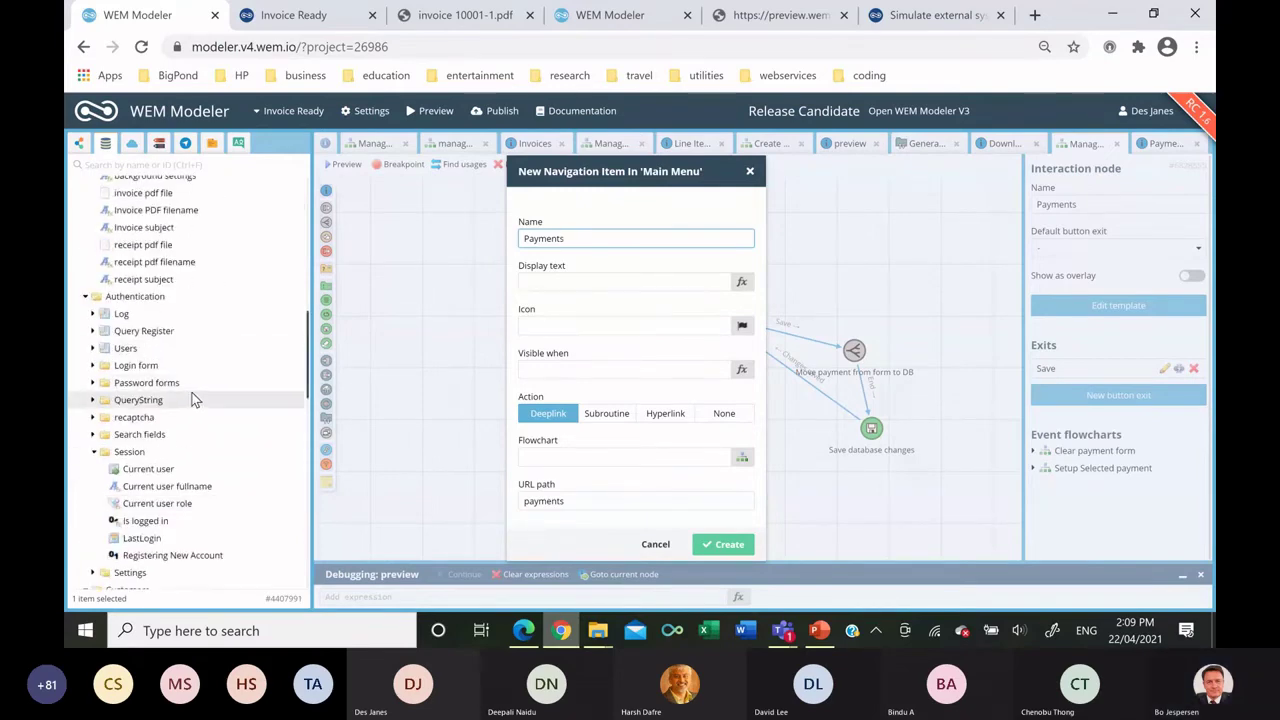
{"action": "left_click_drag", "start_coordinate": [185, 430], "coordinate": [616, 372]}
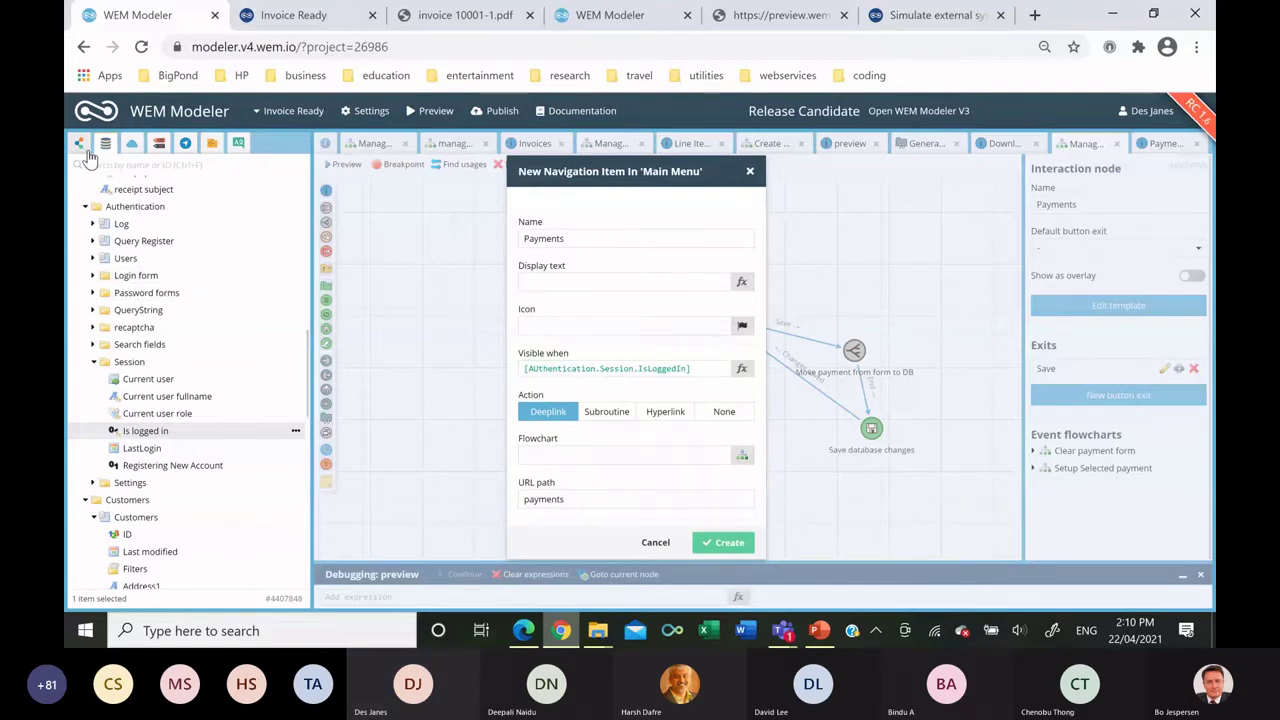
{"action": "scroll", "coordinate": [145, 373], "scroll_direction": "down", "scroll_amount": 10}
{"action": "left_click_drag", "start_coordinate": [142, 414], "coordinate": [589, 455]}
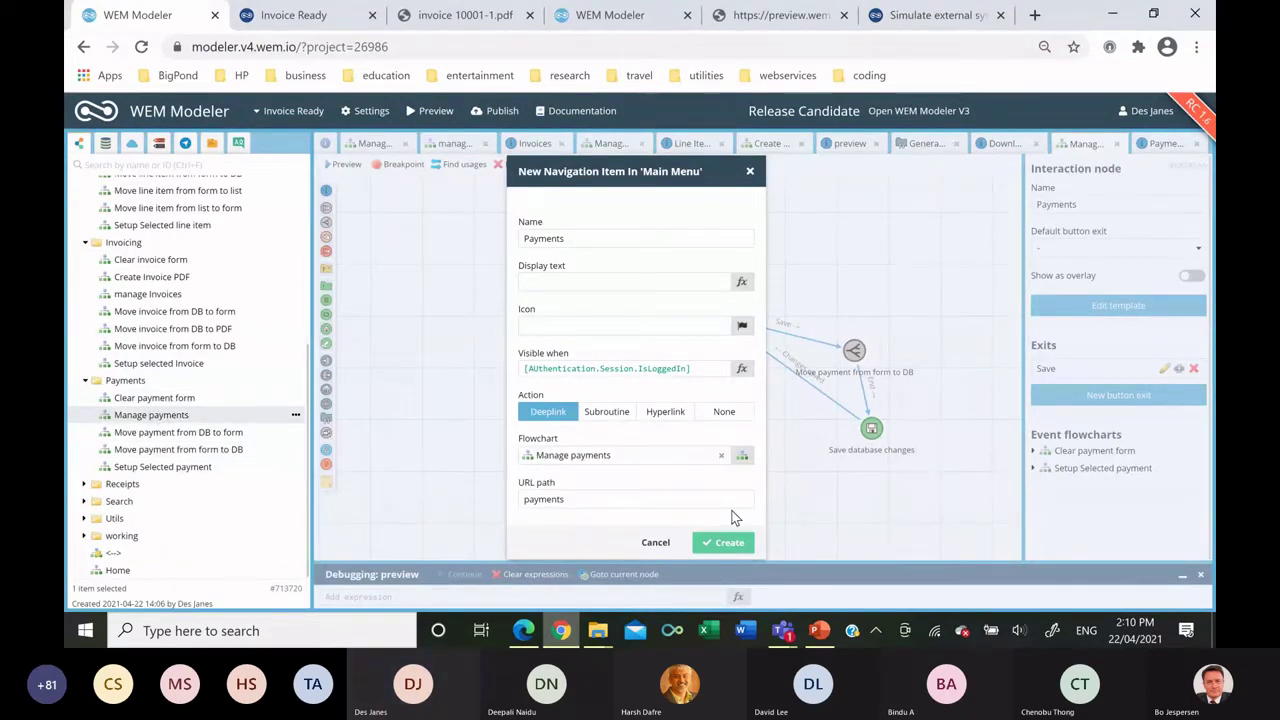
{"action": "left_click", "coordinate": [727, 542]}
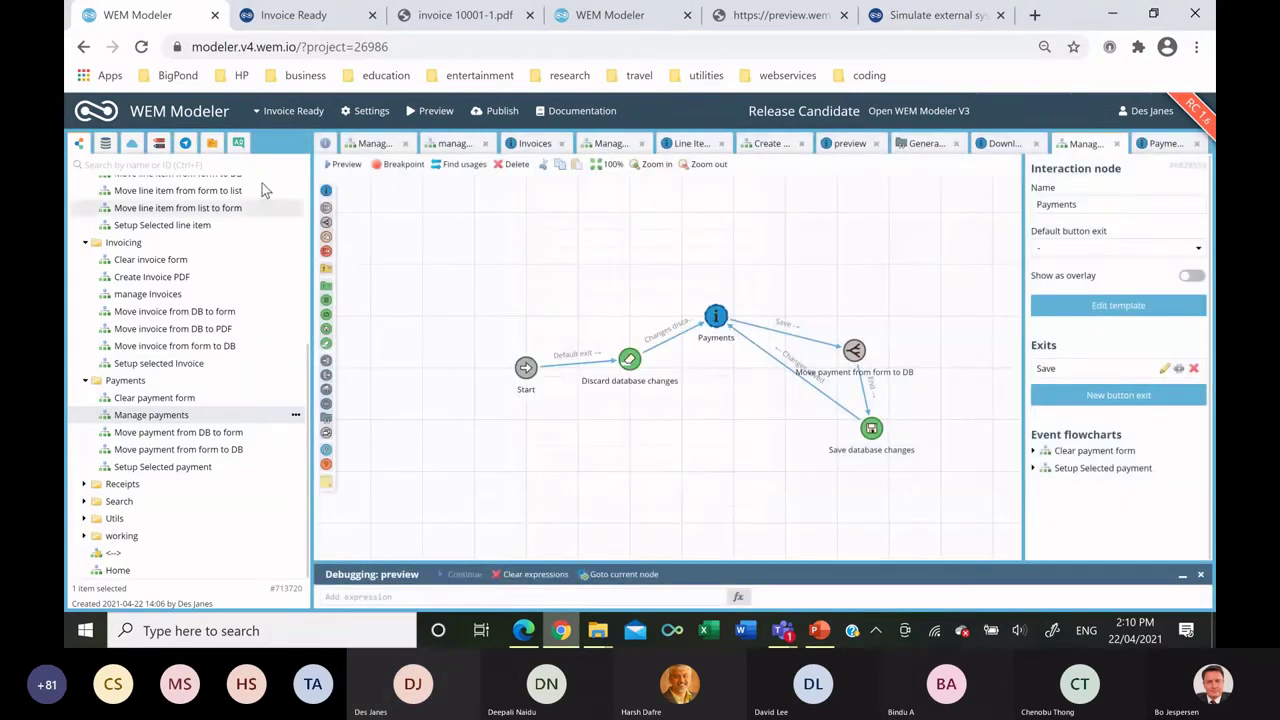
In the Invoice Ready preview, navigate to the new Payments page.
{"action": "left_click", "coordinate": [292, 20]}
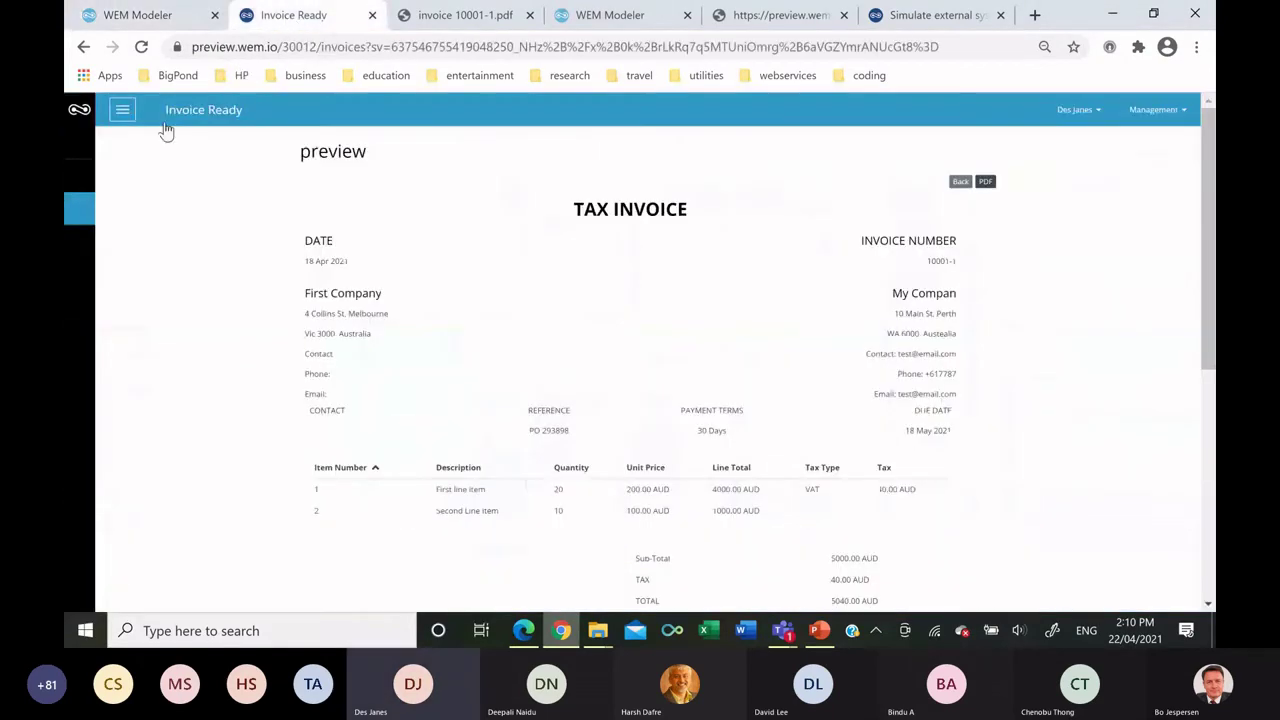
{"action": "left_click", "coordinate": [124, 111]}
{"action": "left_click", "coordinate": [126, 165]}
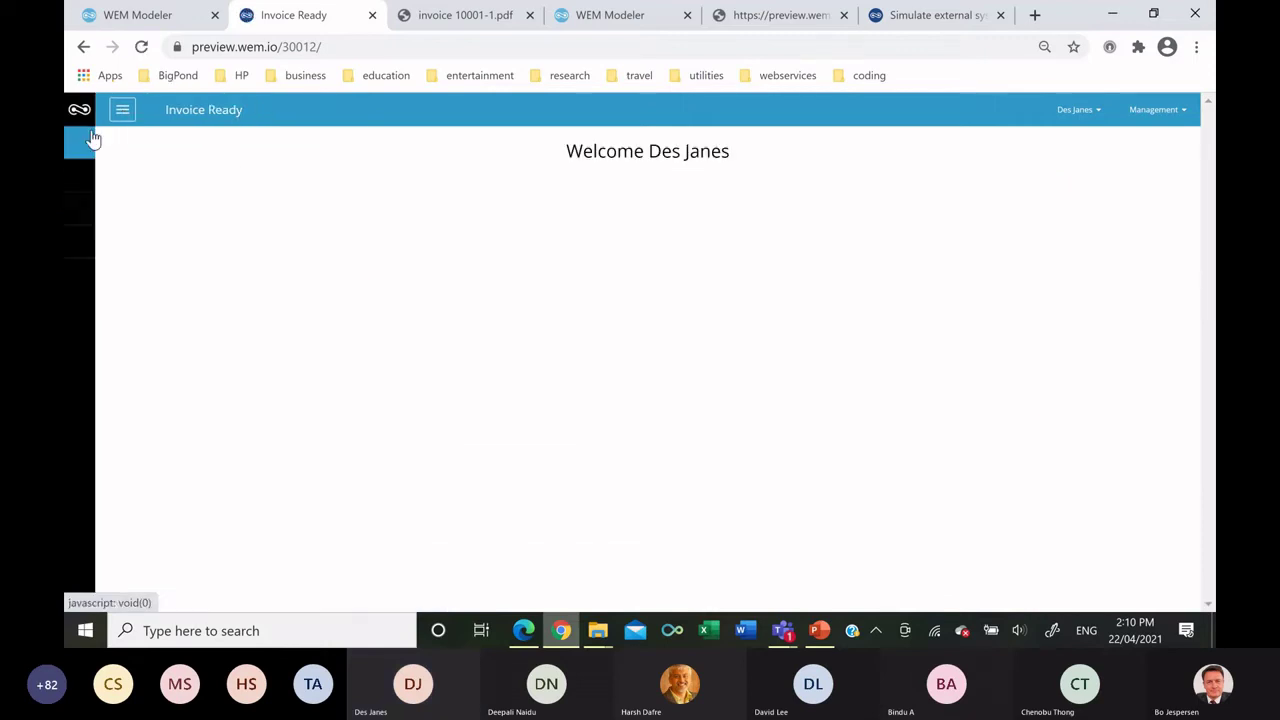
{"action": "left_click", "coordinate": [122, 109]}
{"action": "left_click", "coordinate": [134, 264]}
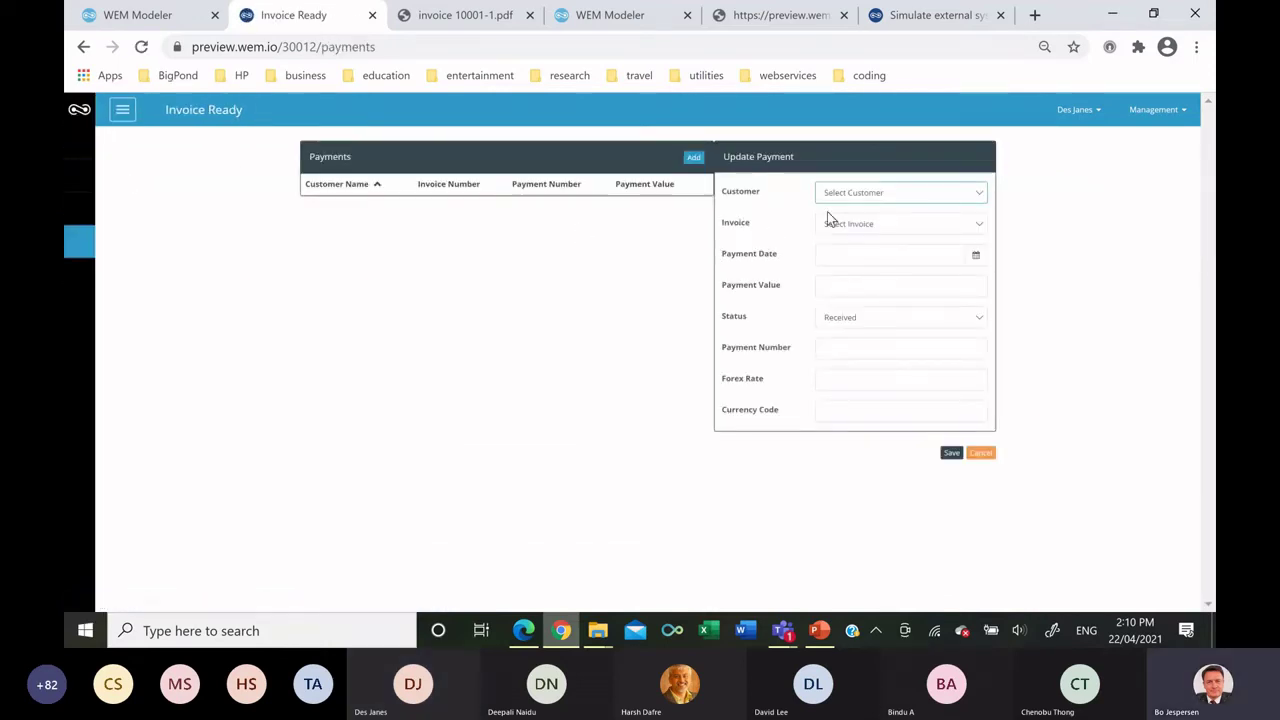
Choose customer First Company, invoice 1 and payment date 19 April 2021.
{"action": "left_click", "coordinate": [847, 195]}
{"action": "left_click", "coordinate": [851, 266]}
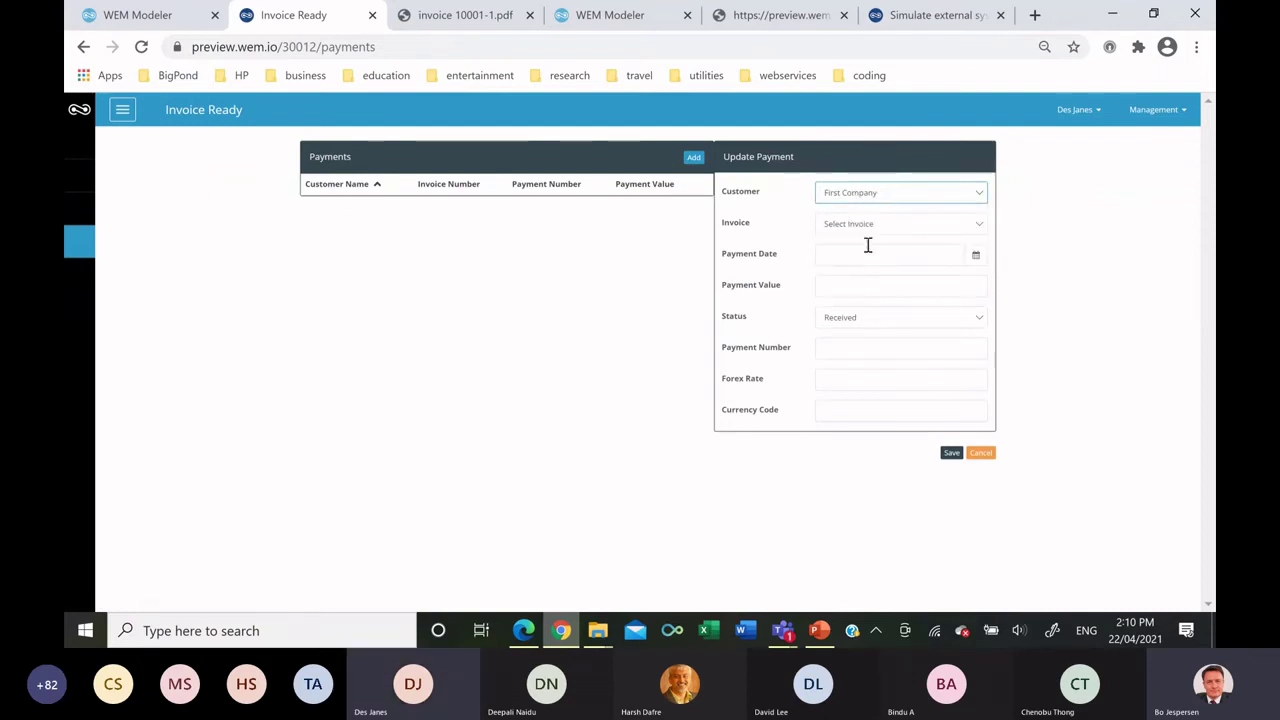
{"action": "left_click", "coordinate": [858, 228]}
{"action": "left_click", "coordinate": [848, 280]}
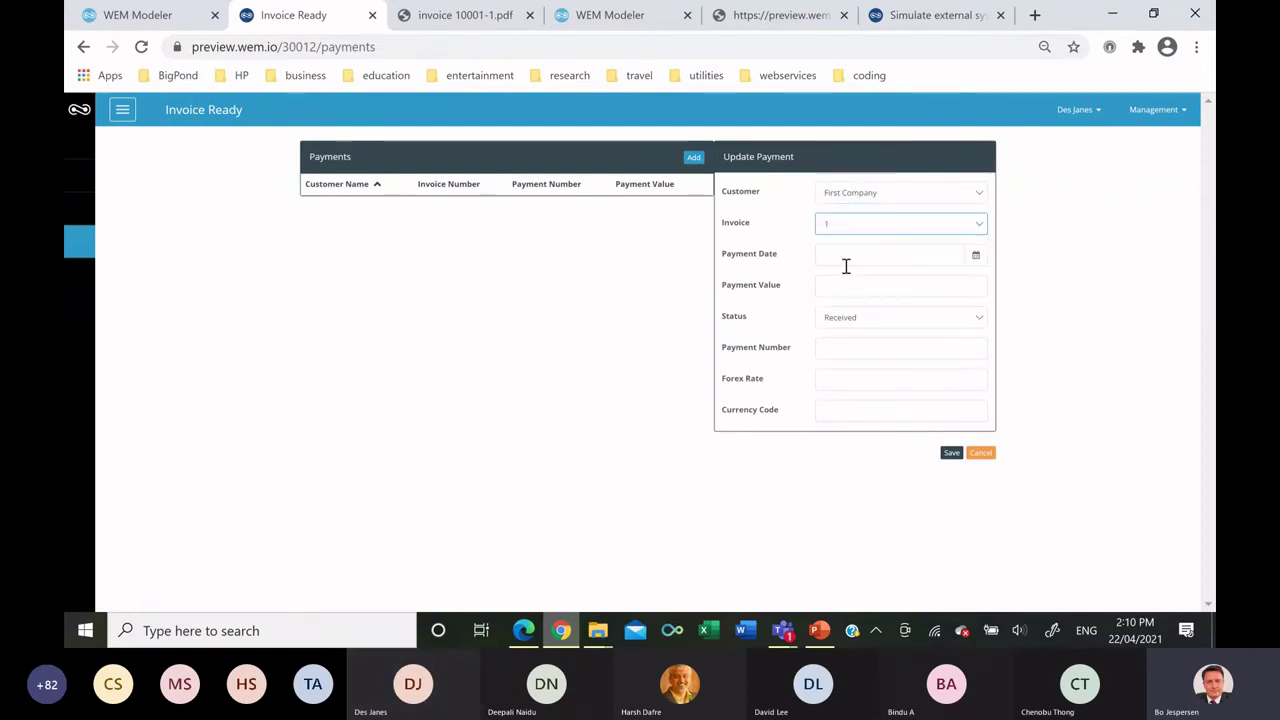
{"action": "left_click", "coordinate": [978, 259]}
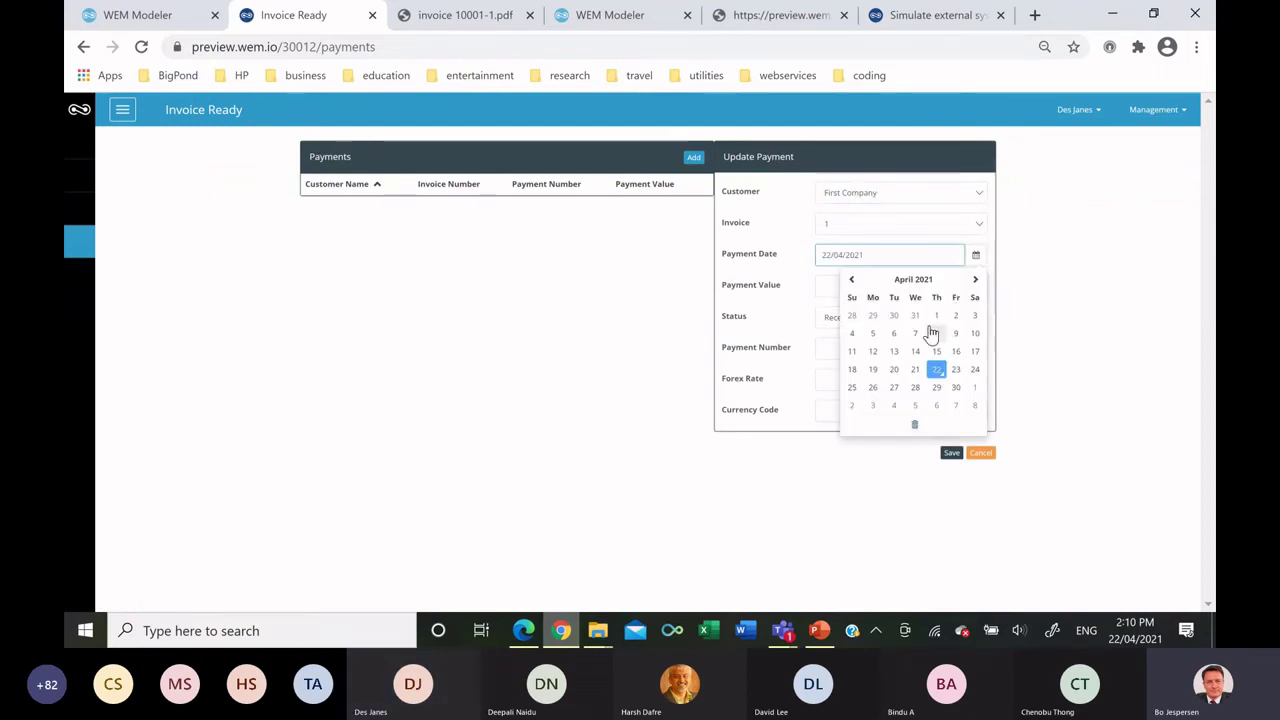
{"action": "left_click", "coordinate": [880, 368]}
Enter Payment Number 1, Forex Rate 1 and currency AUD, then save the payment.
{"action": "left_click", "coordinate": [856, 288]}
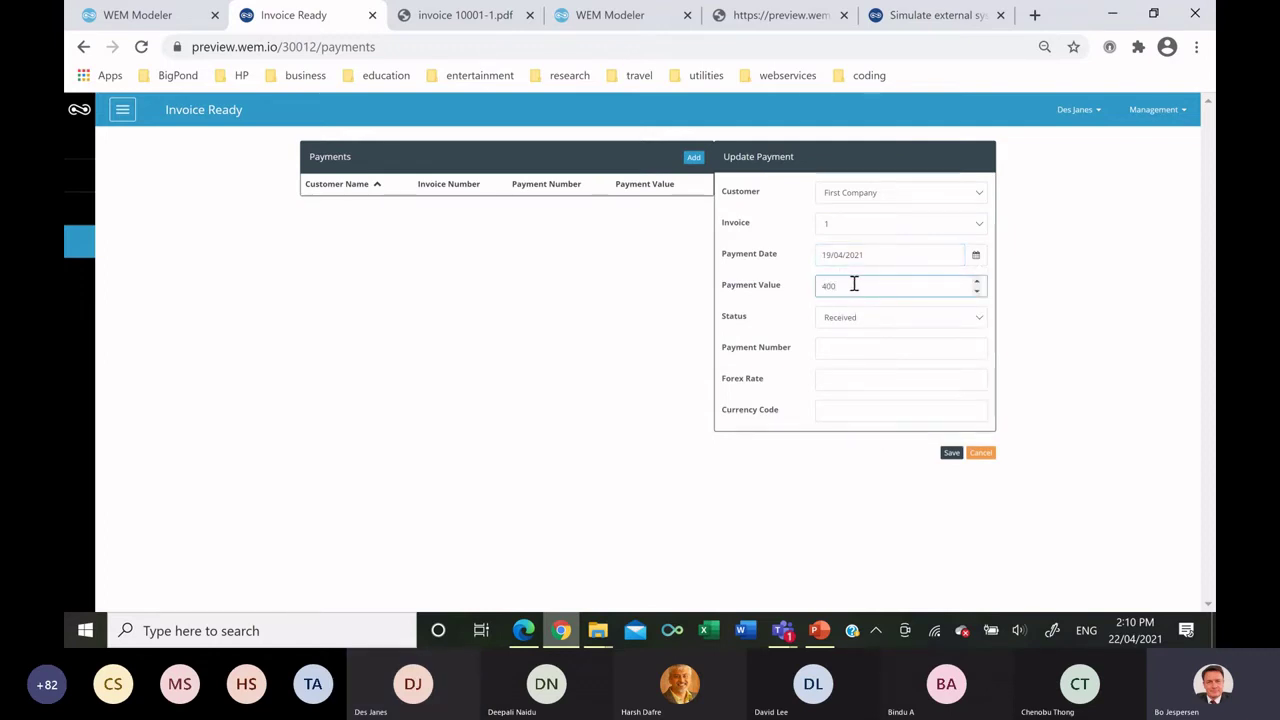
{"action": "key", "text": "Tab"}
{"action": "left_click", "coordinate": [855, 346]}
{"action": "type", "text": "1"}
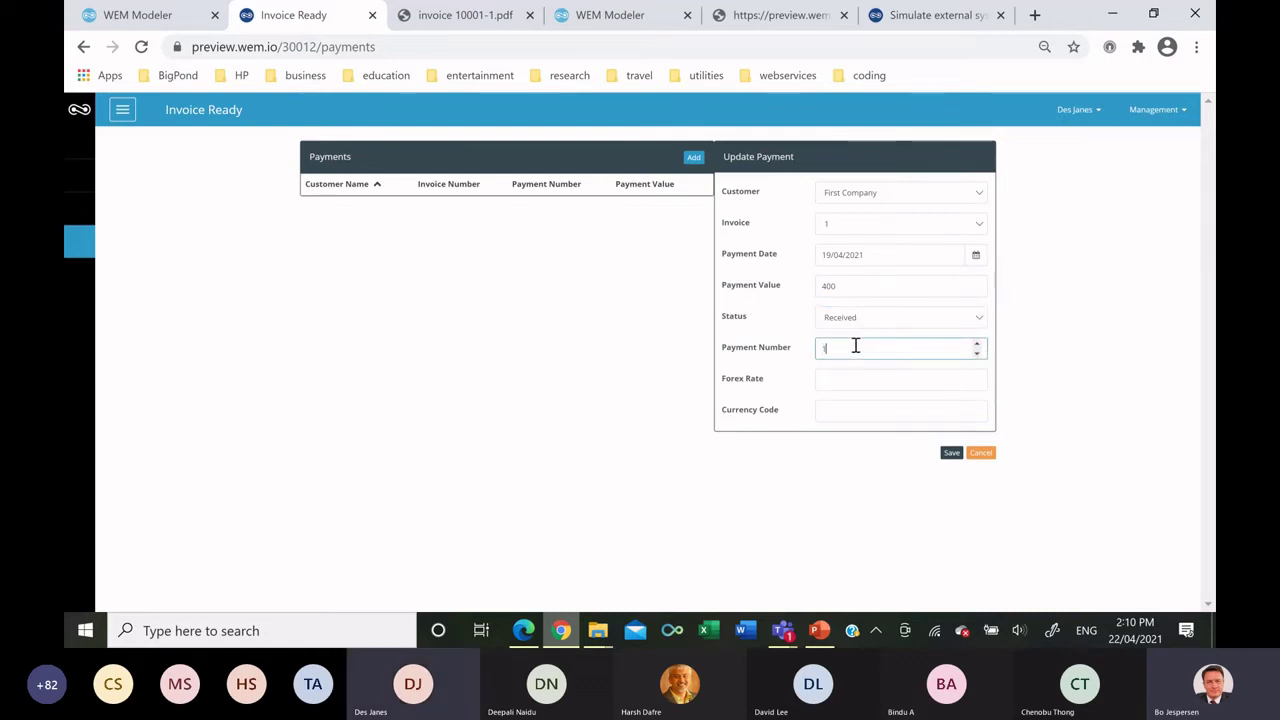
{"action": "left_click", "coordinate": [848, 378]}
{"action": "type", "text": "1"}
{"action": "left_click", "coordinate": [848, 409]}
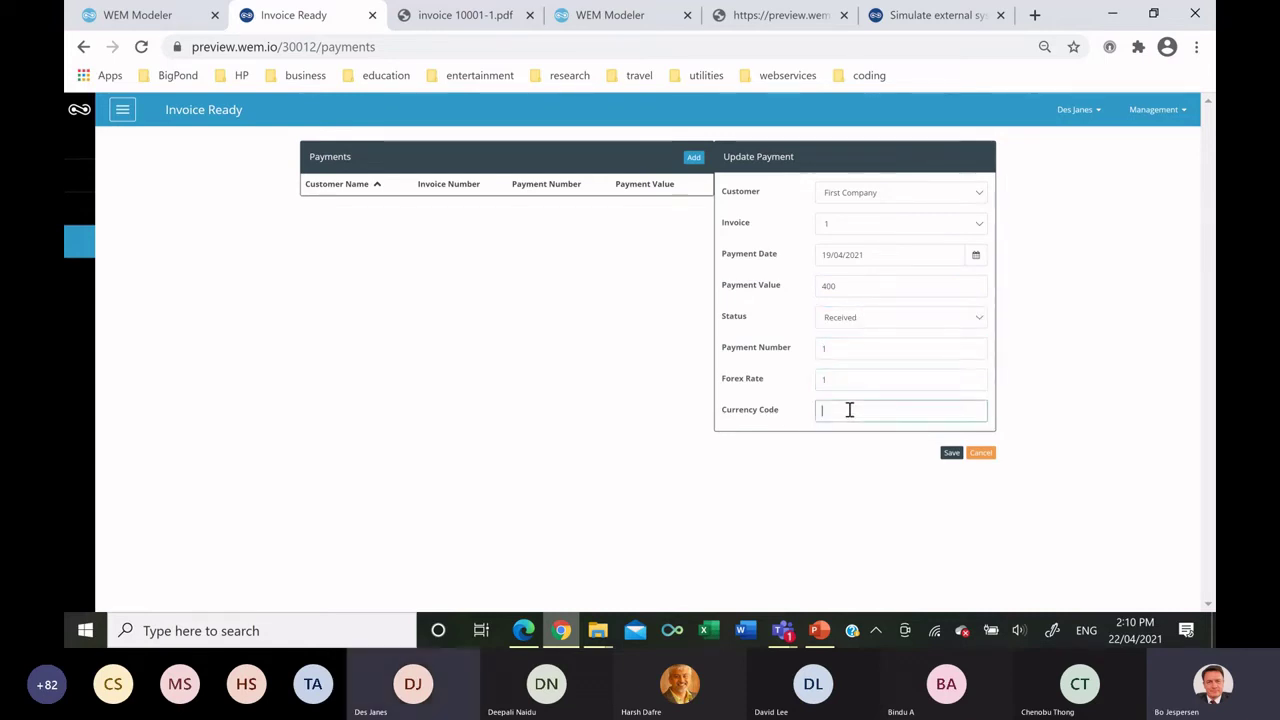
{"action": "type", "text": "AUD"}
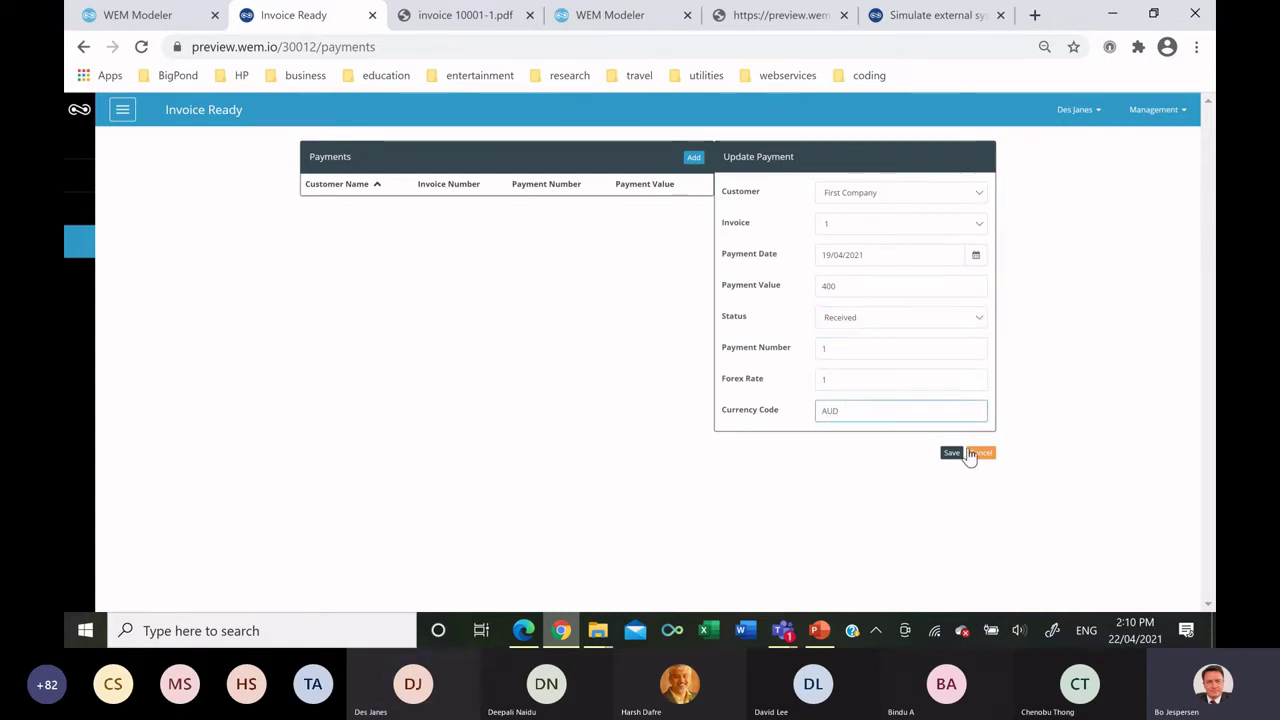
{"action": "left_click", "coordinate": [953, 453]}
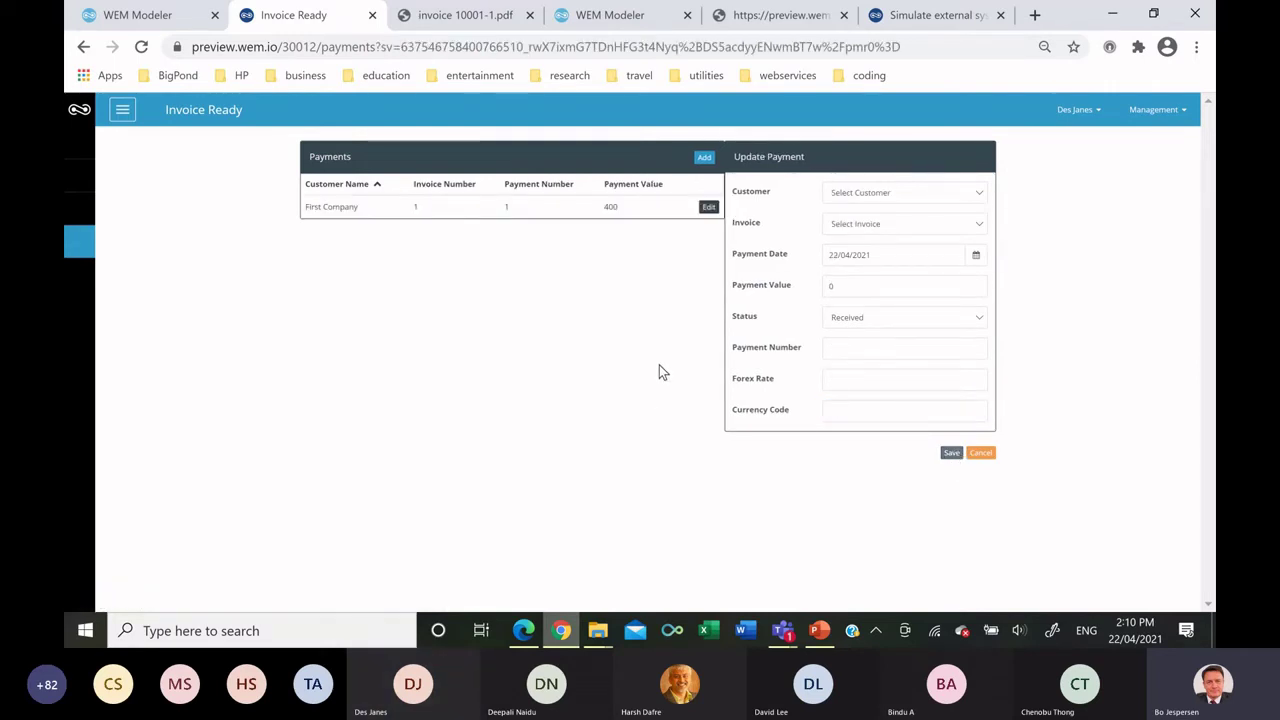
Choose First Company, invoice 1 and payment date 23/04/2021 for the new payment.
{"action": "left_click", "coordinate": [864, 195]}
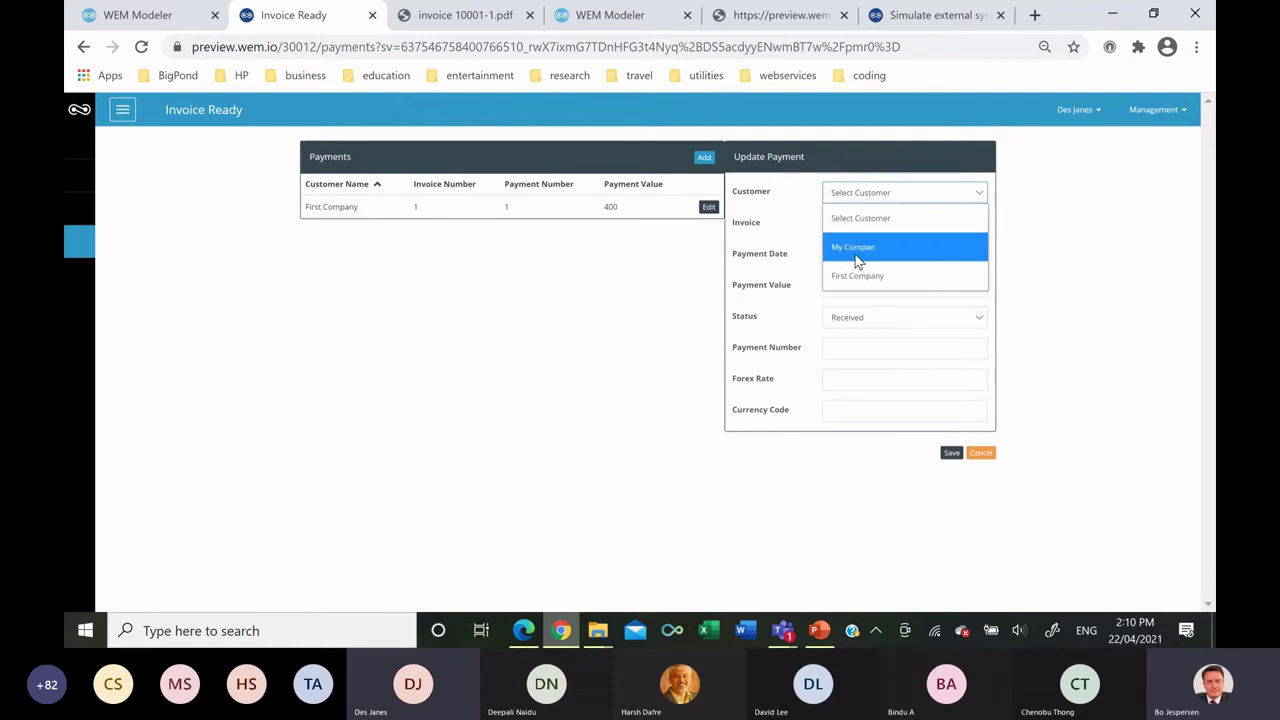
{"action": "left_click", "coordinate": [855, 280]}
{"action": "left_click", "coordinate": [864, 228]}
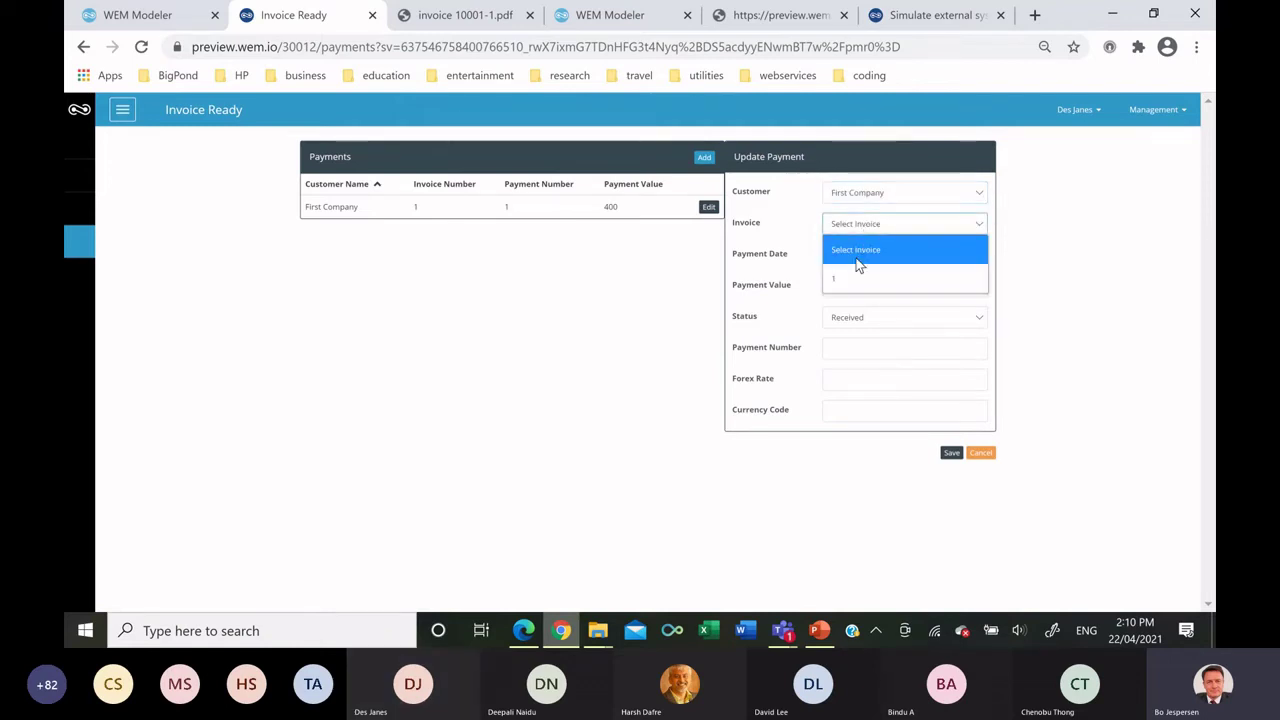
{"action": "left_click", "coordinate": [850, 272]}
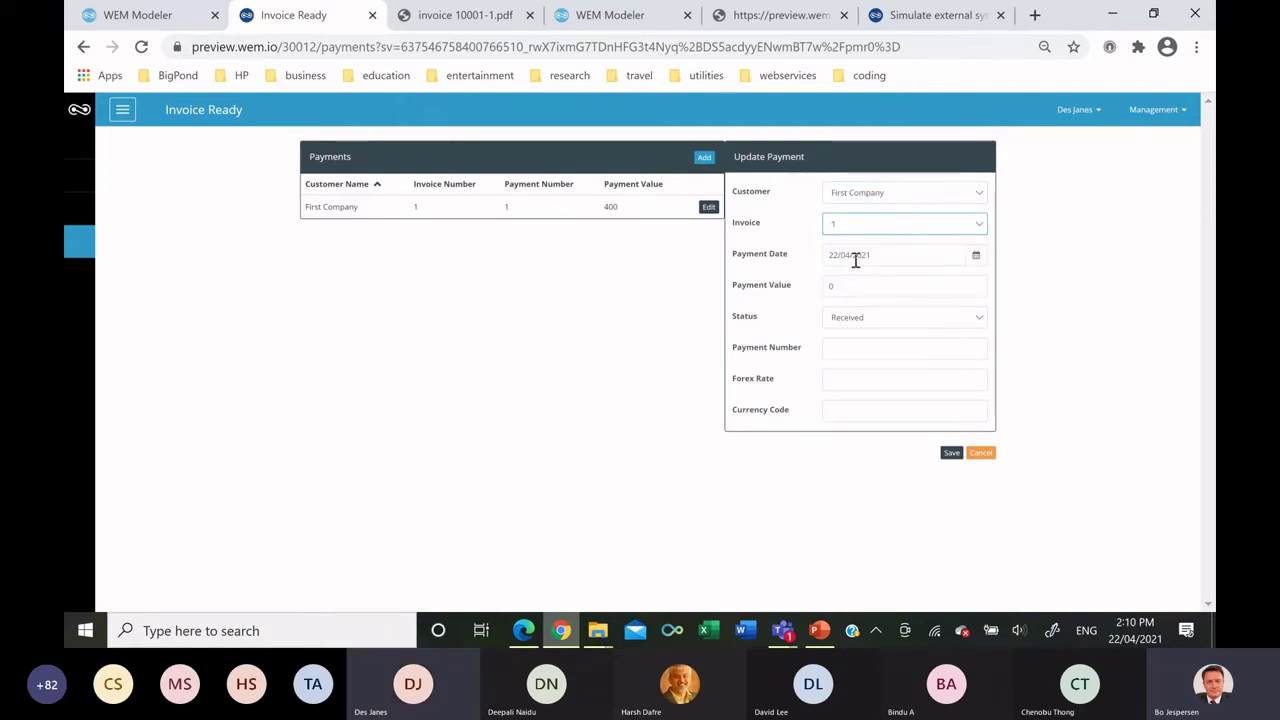
{"action": "left_click", "coordinate": [975, 258]}
{"action": "left_click", "coordinate": [958, 368]}
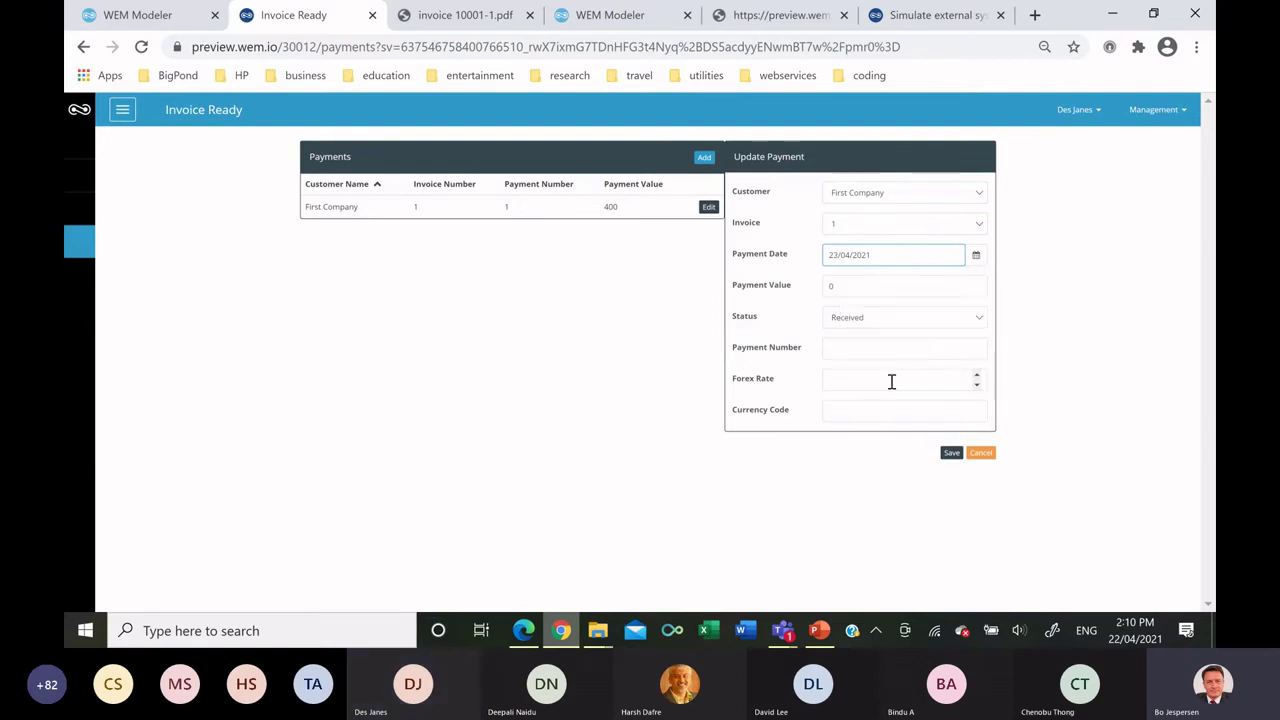
Enter value 100, payment number 2, forex 1 and currency AUD, save, and return to WEM Modeler.
{"action": "left_click", "coordinate": [834, 285]}
{"action": "type", "text": "100"}
{"action": "left_click", "coordinate": [843, 346]}
{"action": "left_click", "coordinate": [842, 373]}
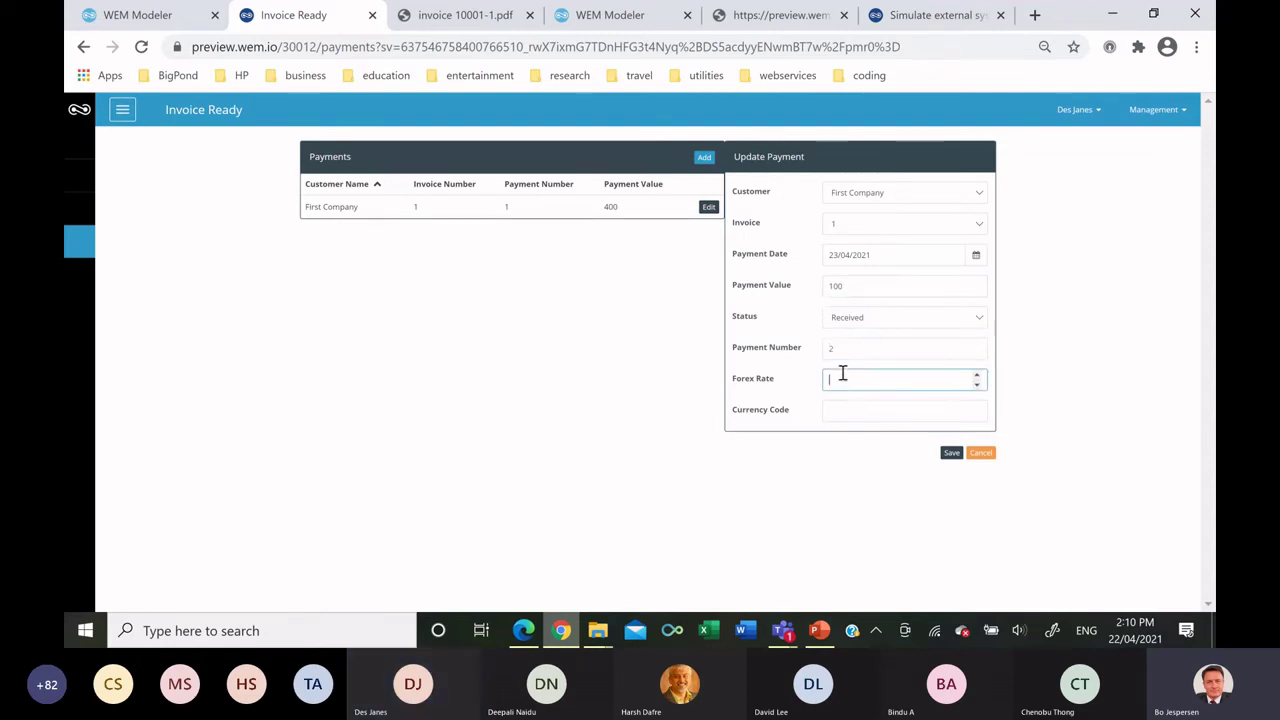
{"action": "left_click", "coordinate": [880, 414]}
{"action": "type", "text": "AUD"}
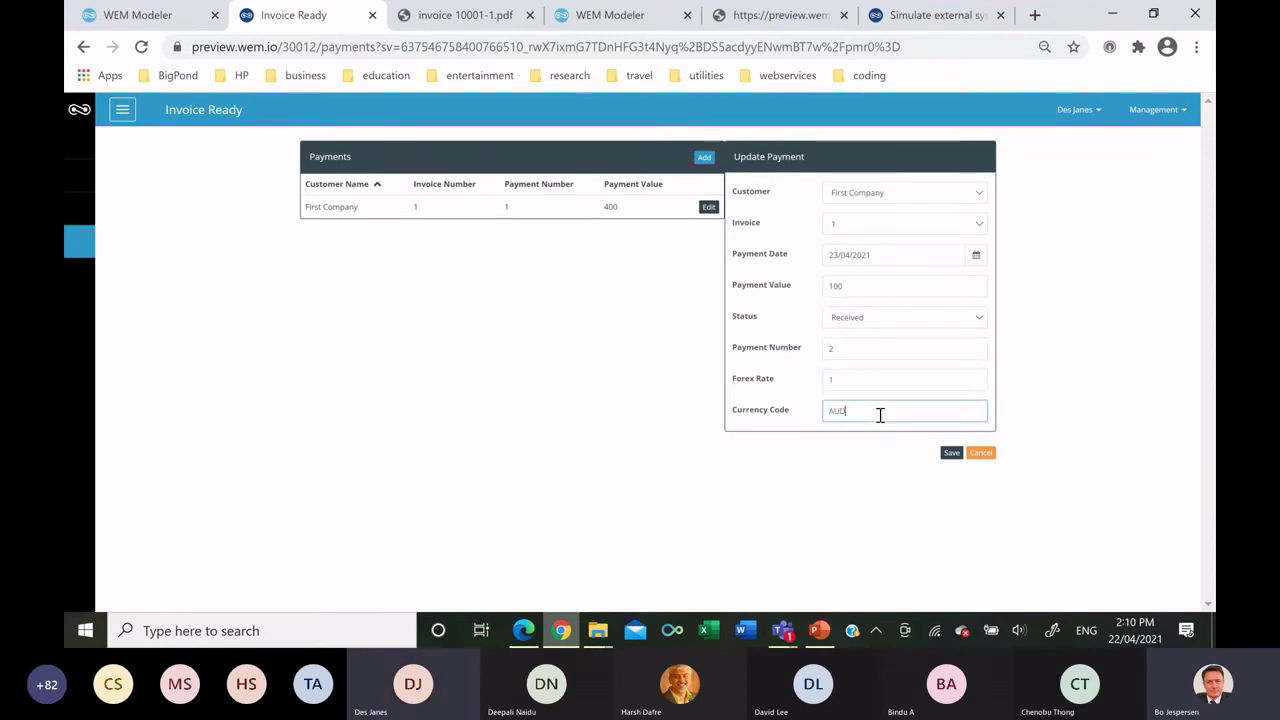
{"action": "left_click", "coordinate": [952, 456]}
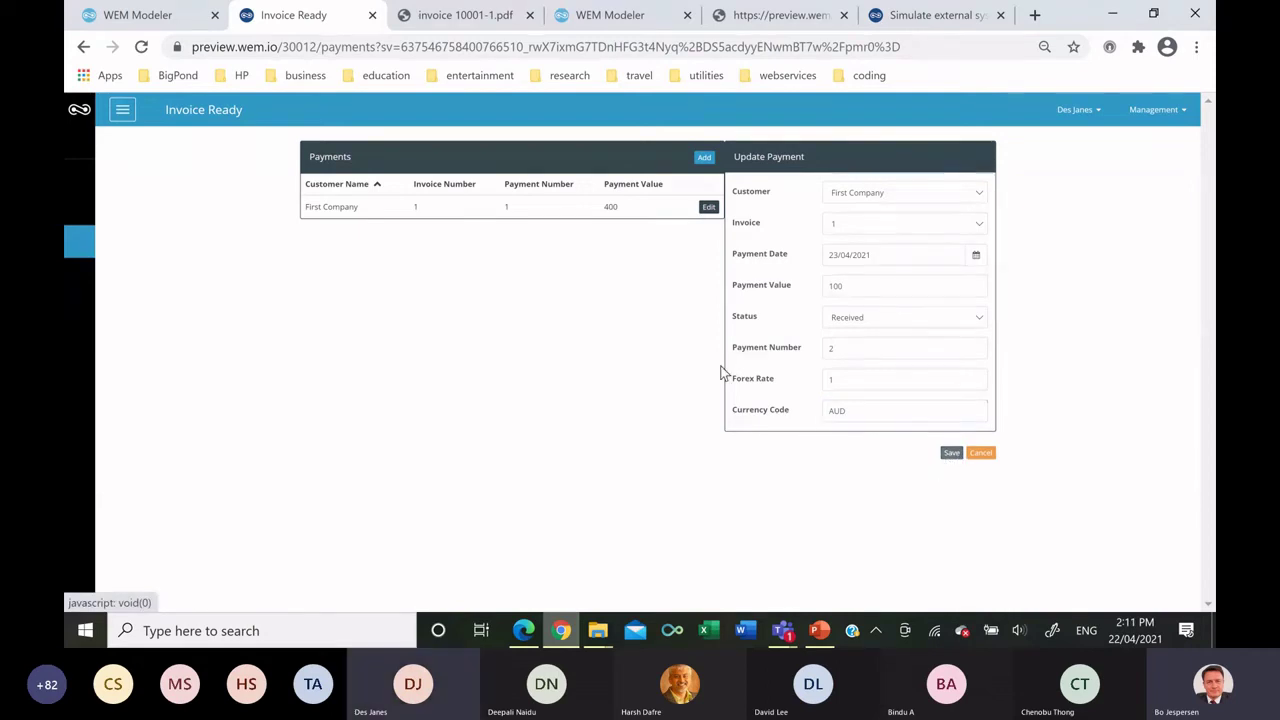
{"action": "left_click", "coordinate": [177, 18]}
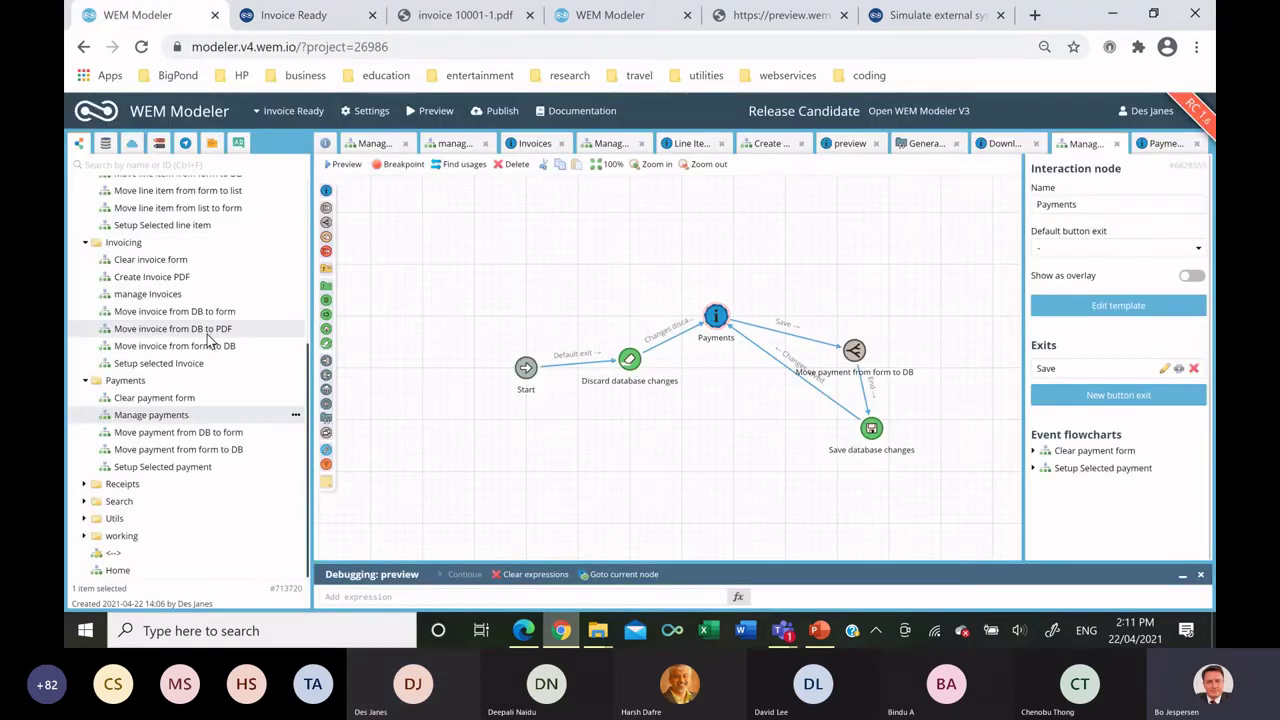
Create a flowchart named 'Manage Receipts' in the Receipts folder and open it.
{"action": "right_click", "coordinate": [140, 485]}
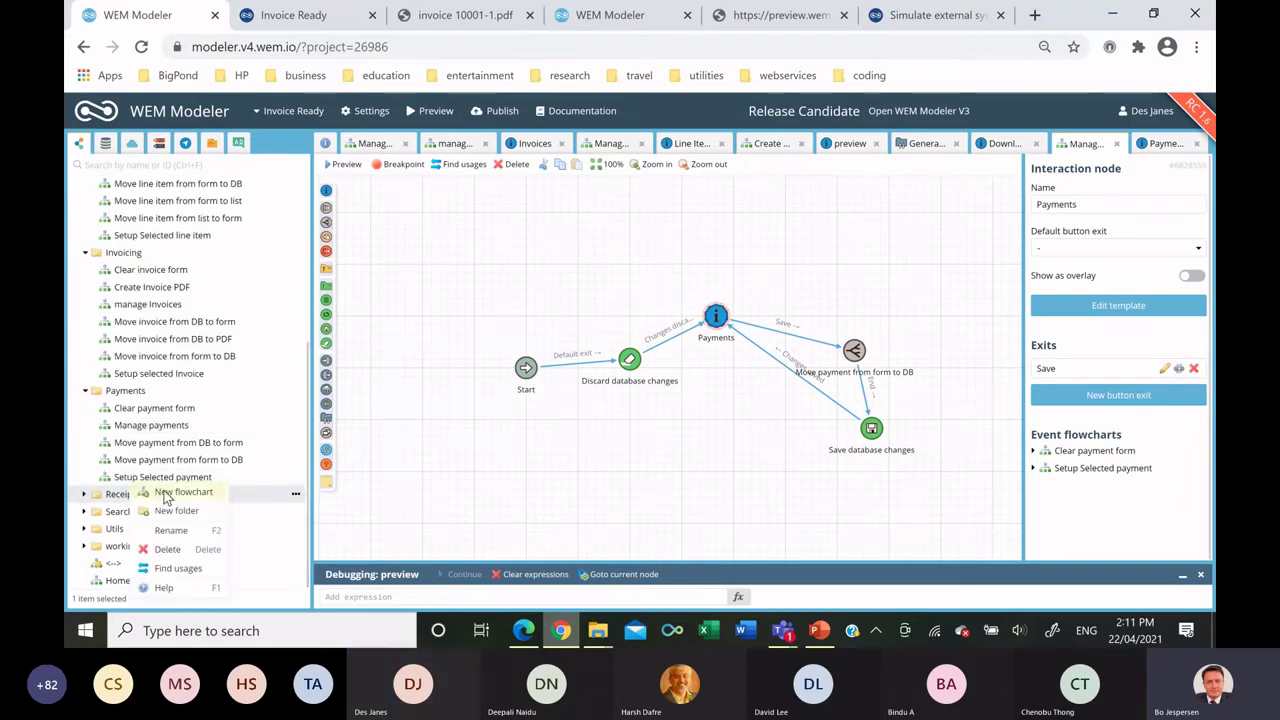
{"action": "left_click", "coordinate": [165, 493]}
{"action": "type", "text": "Manage Receipts"}
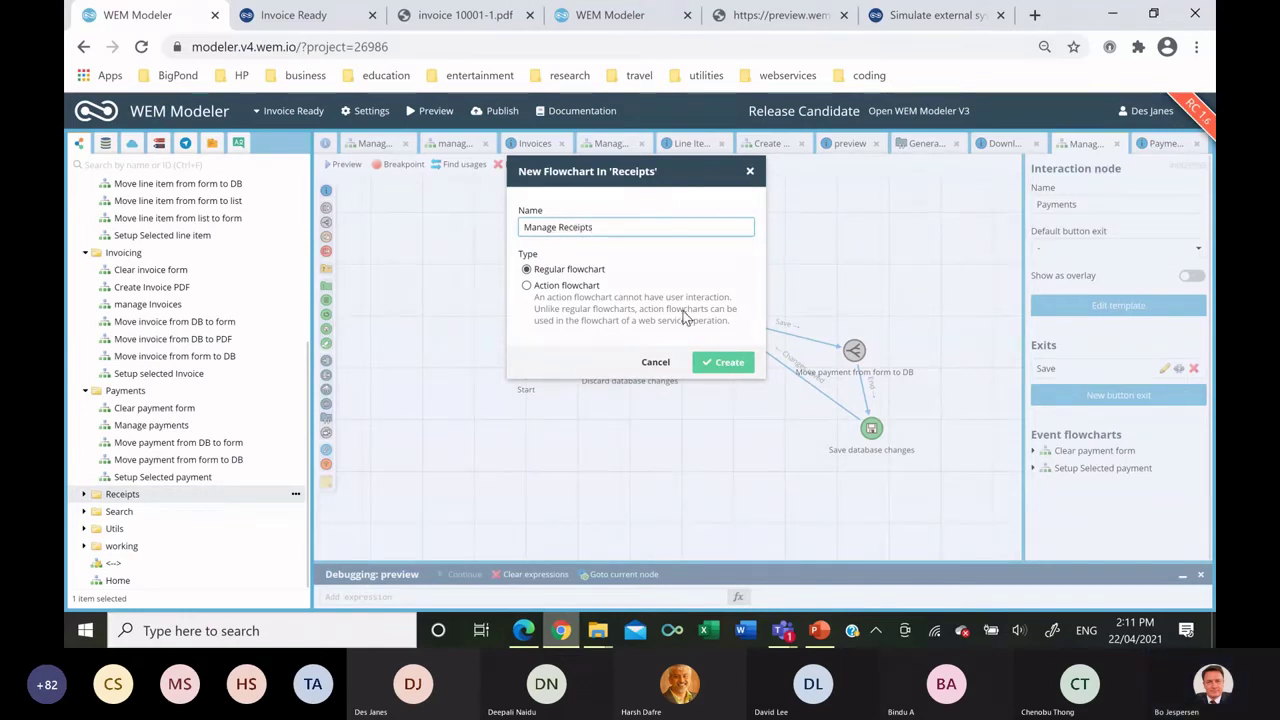
{"action": "left_click", "coordinate": [723, 364]}
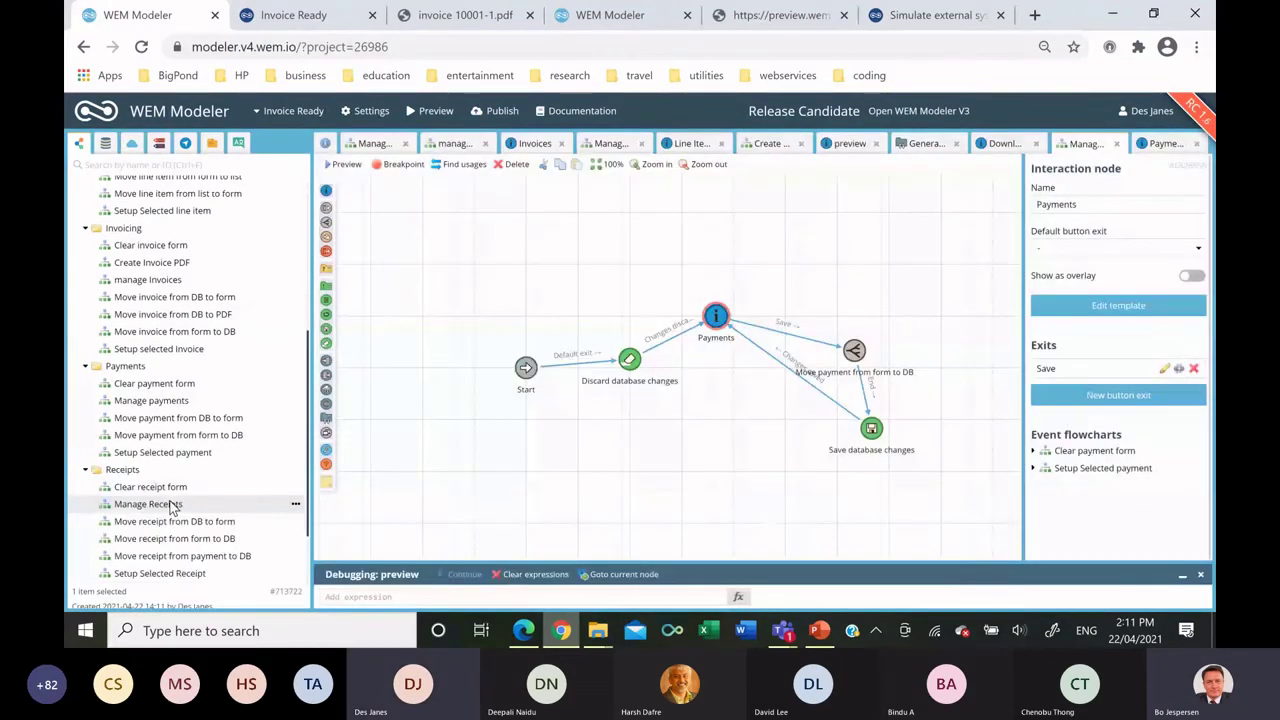
{"action": "left_click", "coordinate": [171, 503]}
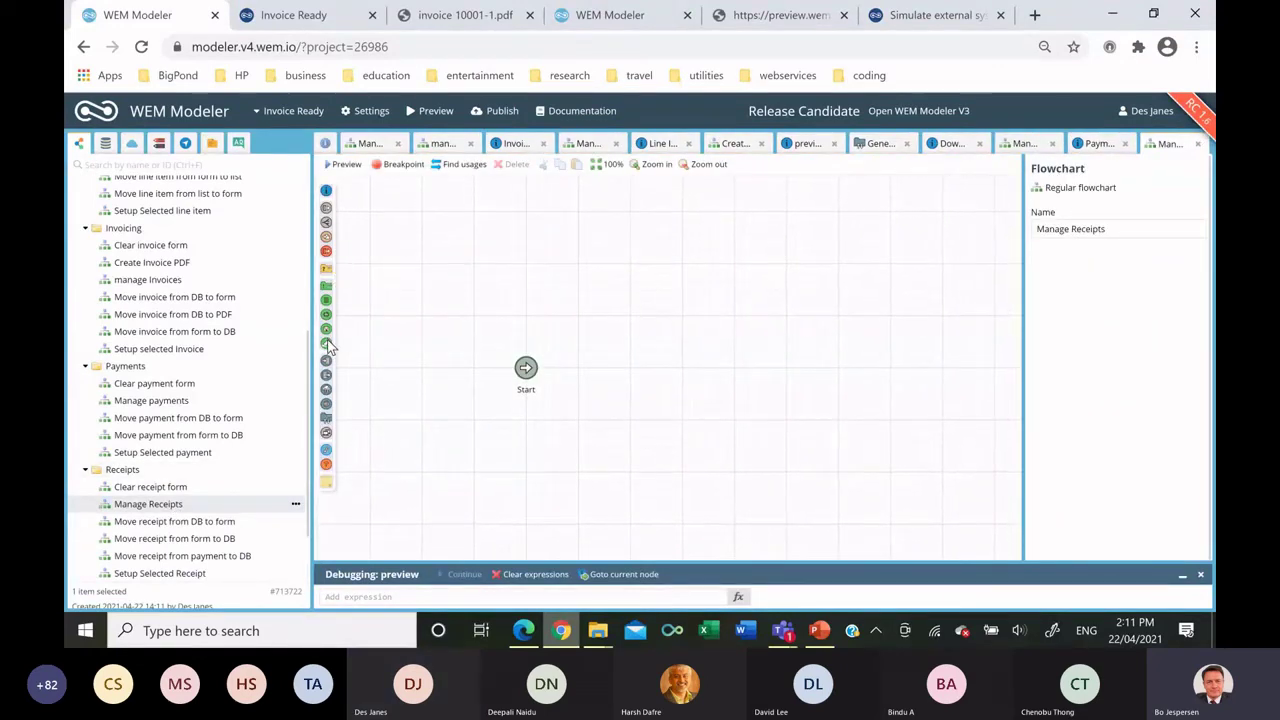
Add a Discard database changes step and an interaction node named 'Receipts', then open its template.
{"action": "left_click_drag", "start_coordinate": [326, 344], "coordinate": [595, 350]}
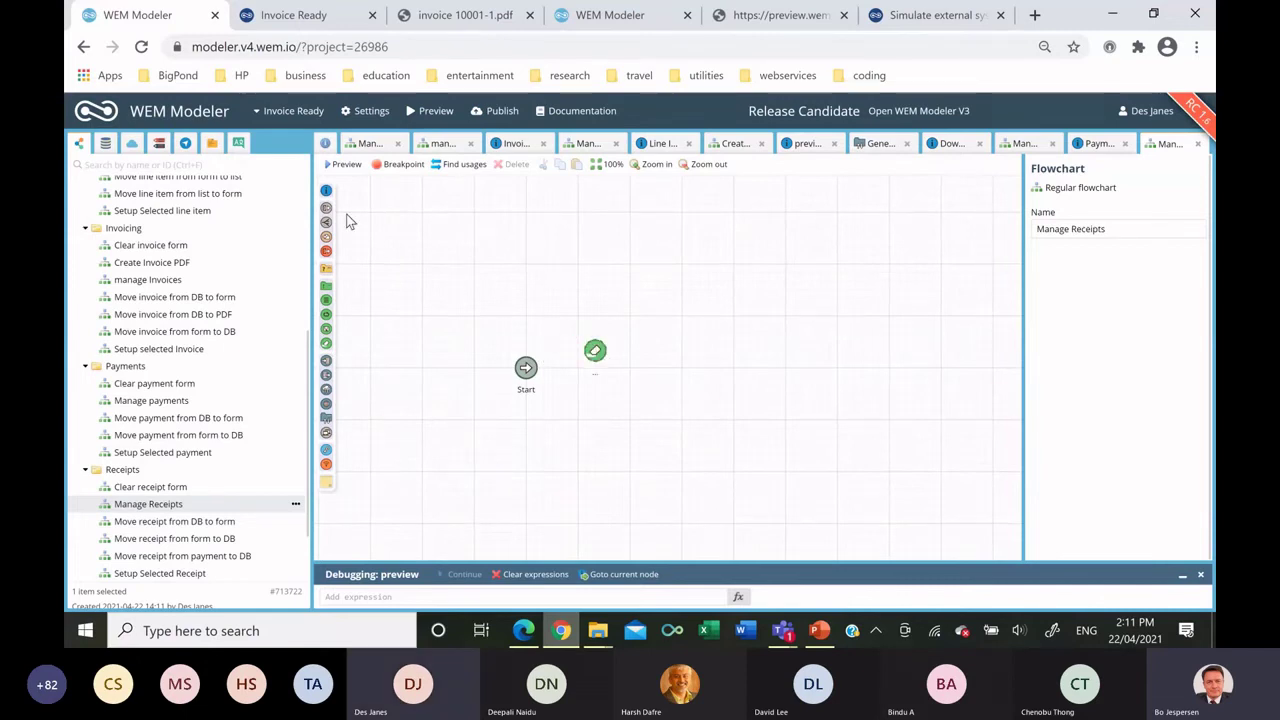
{"action": "left_click_drag", "start_coordinate": [326, 190], "coordinate": [716, 325]}
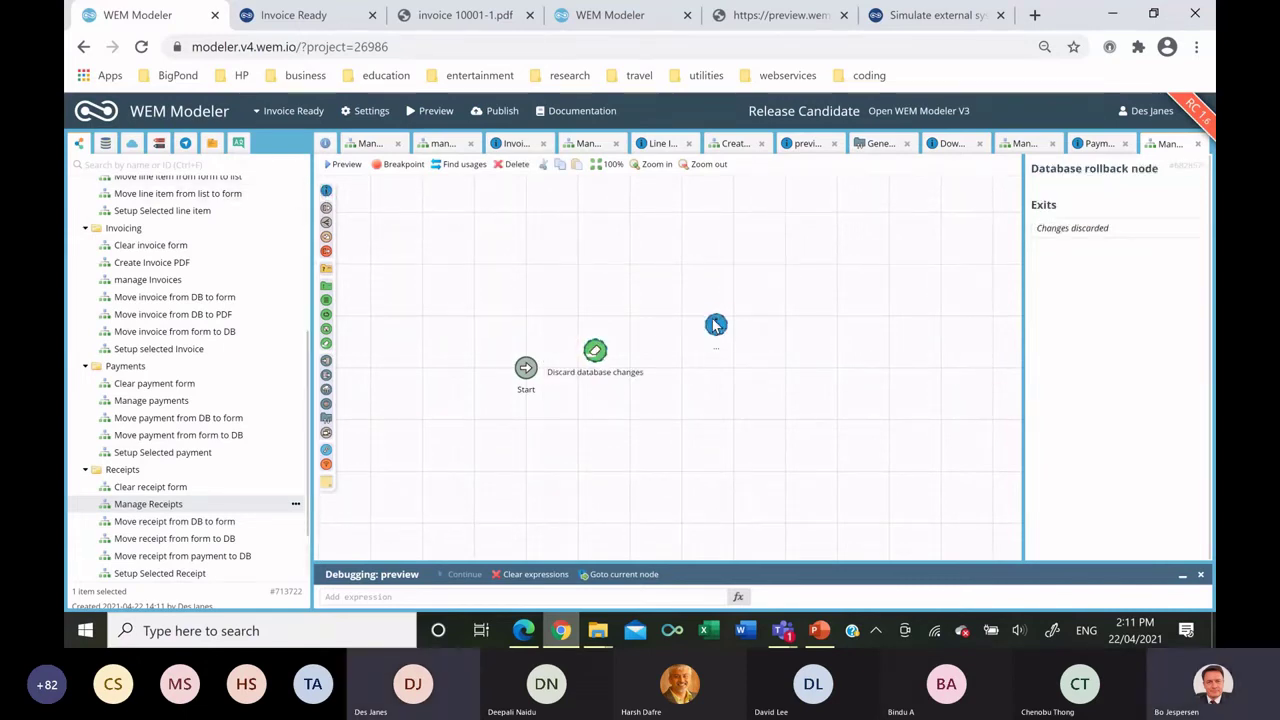
{"action": "triple_click", "coordinate": [1073, 204]}
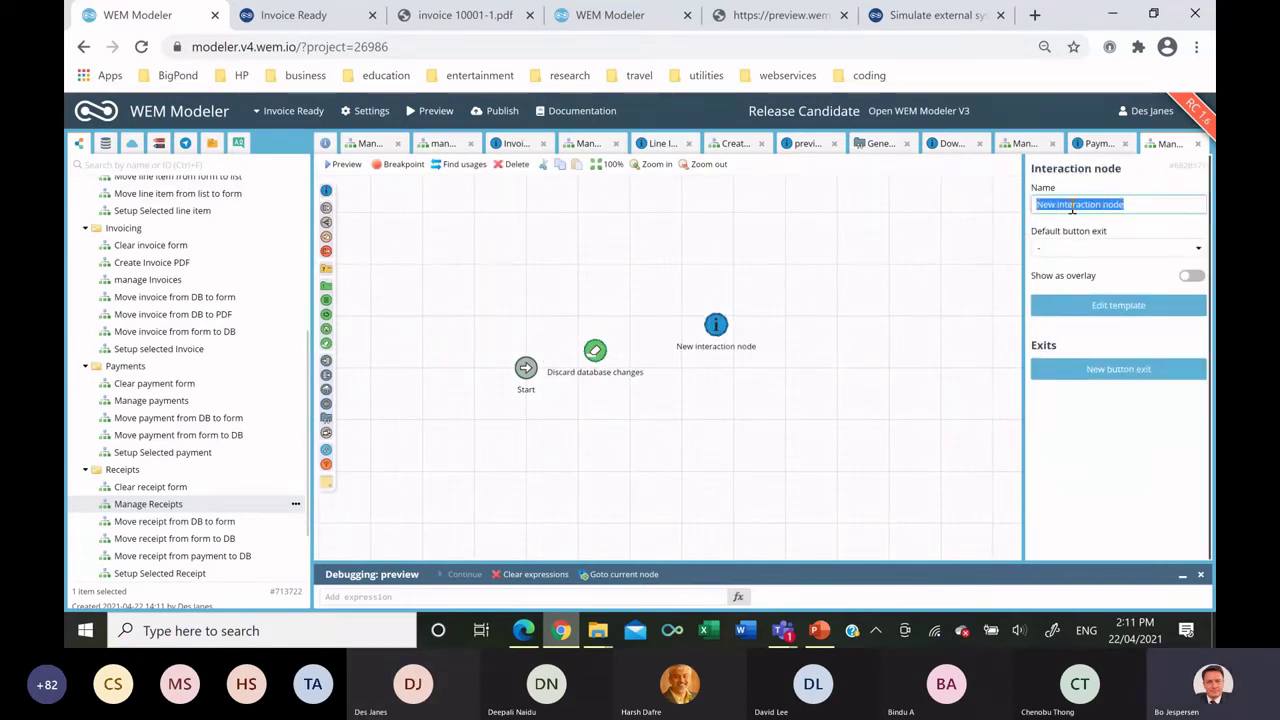
{"action": "type", "text": "Receipts"}
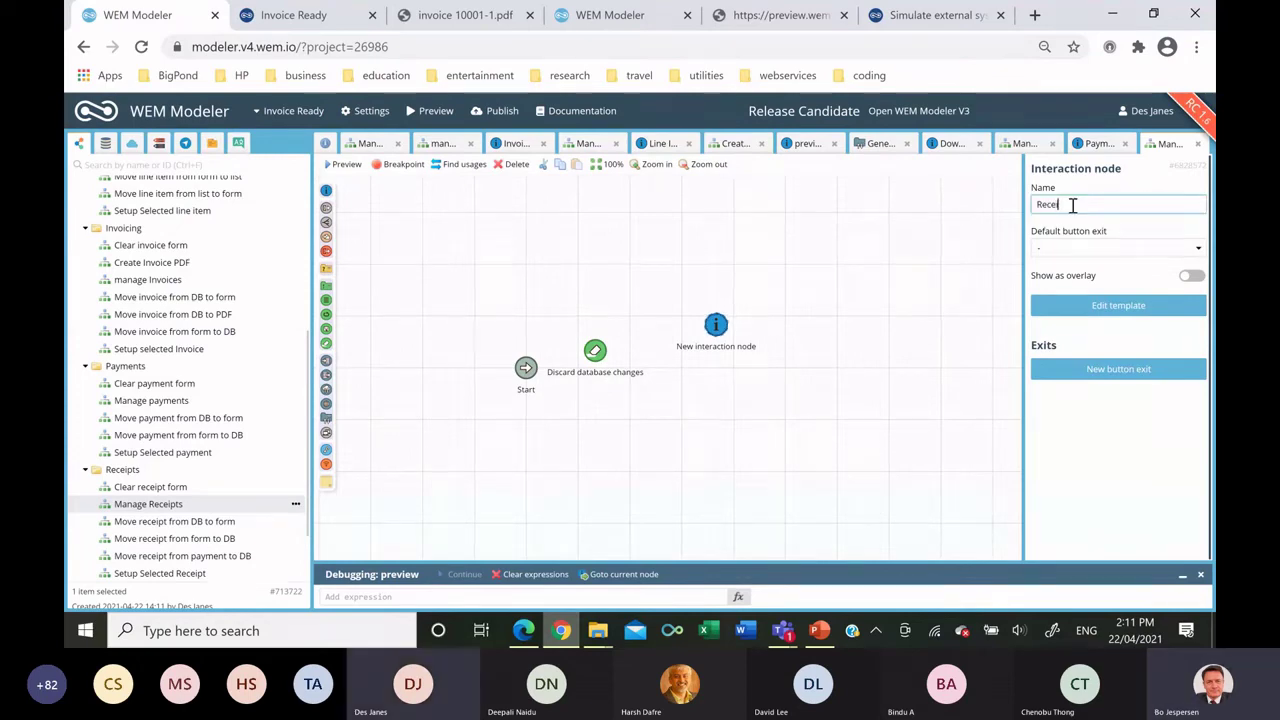
{"action": "double_click", "coordinate": [716, 326]}
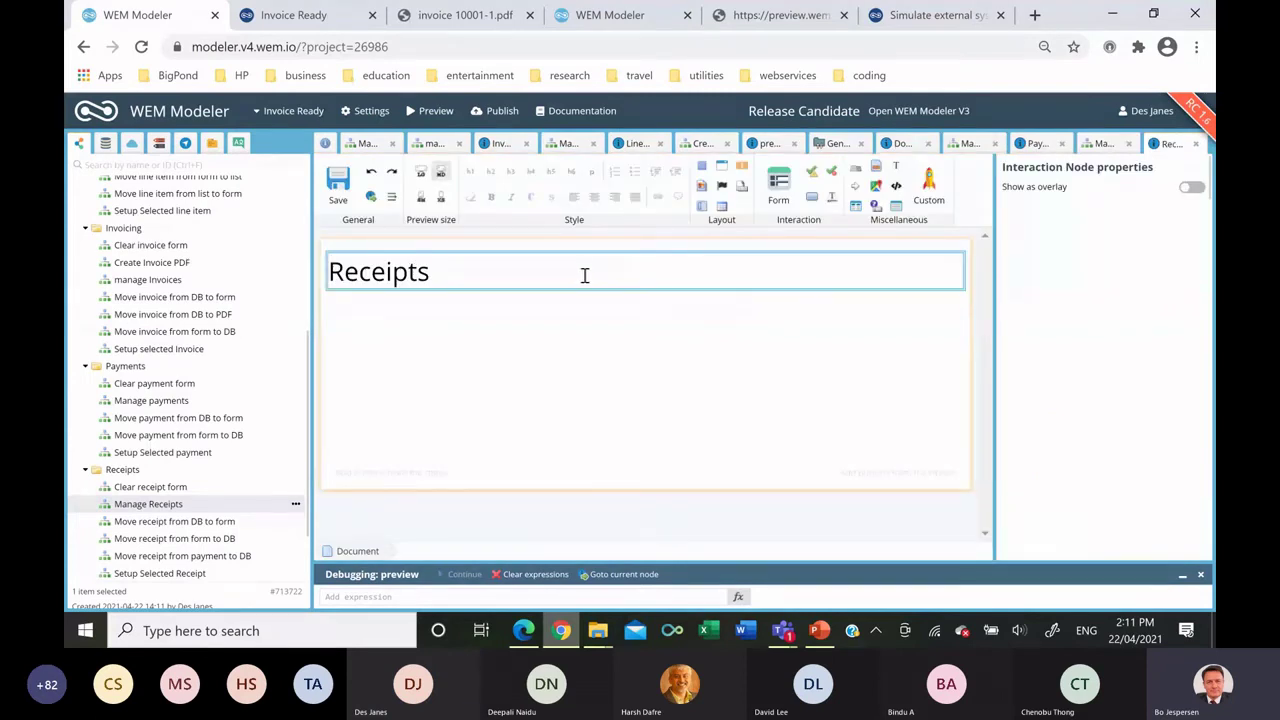
Clear the default heading and add a default-mode table holding a dark-styled panel.
{"action": "key", "text": "ctrl+a"}
{"action": "key", "text": "Delete"}
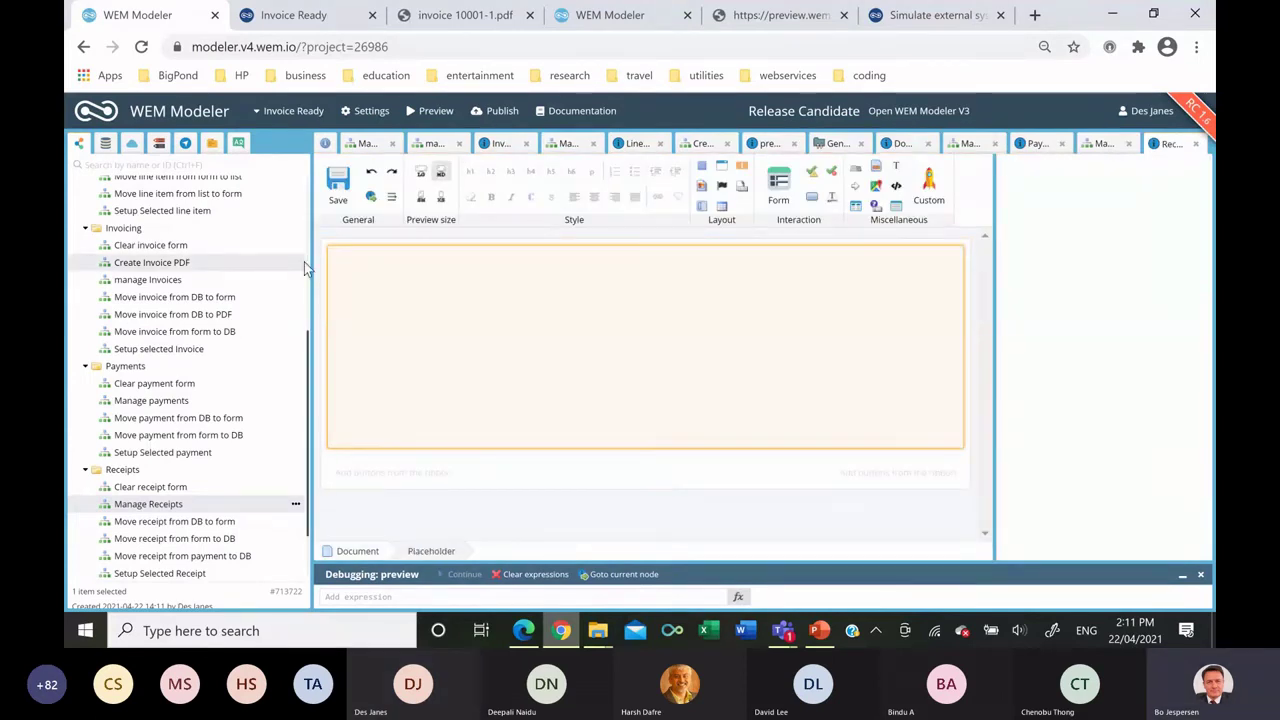
{"action": "left_click_drag", "start_coordinate": [720, 207], "coordinate": [644, 298]}
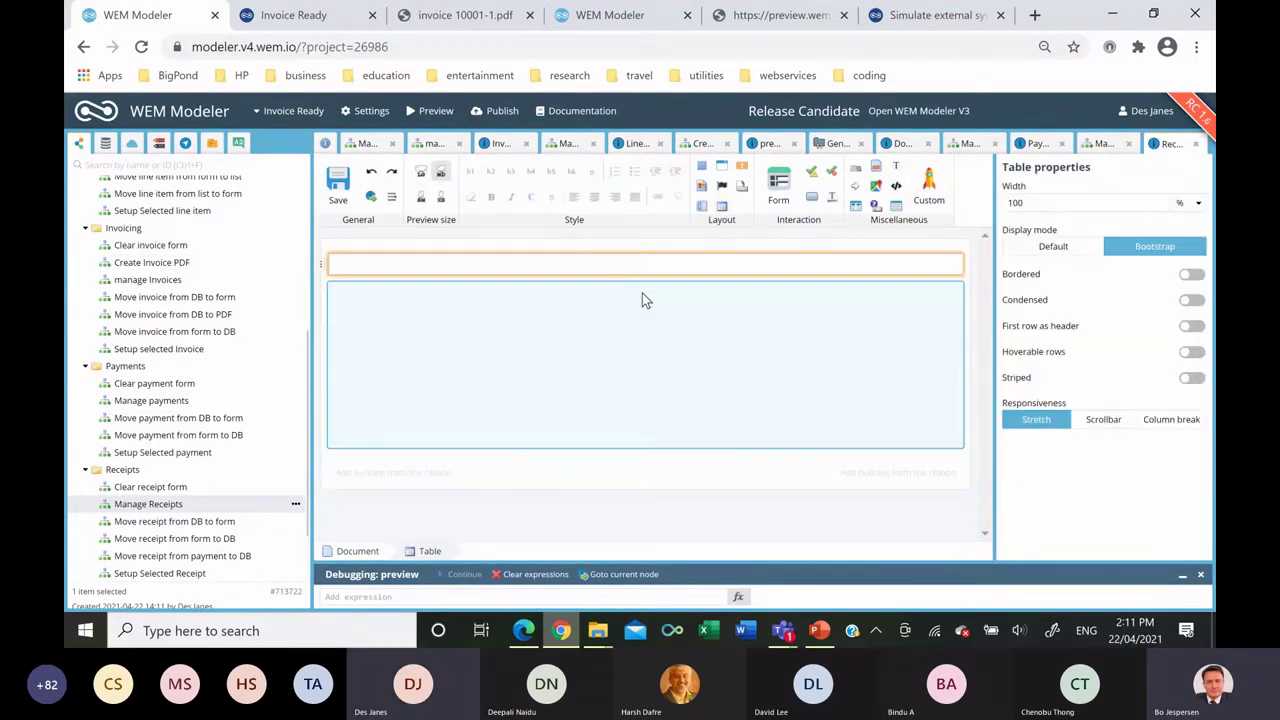
{"action": "left_click", "coordinate": [1030, 247]}
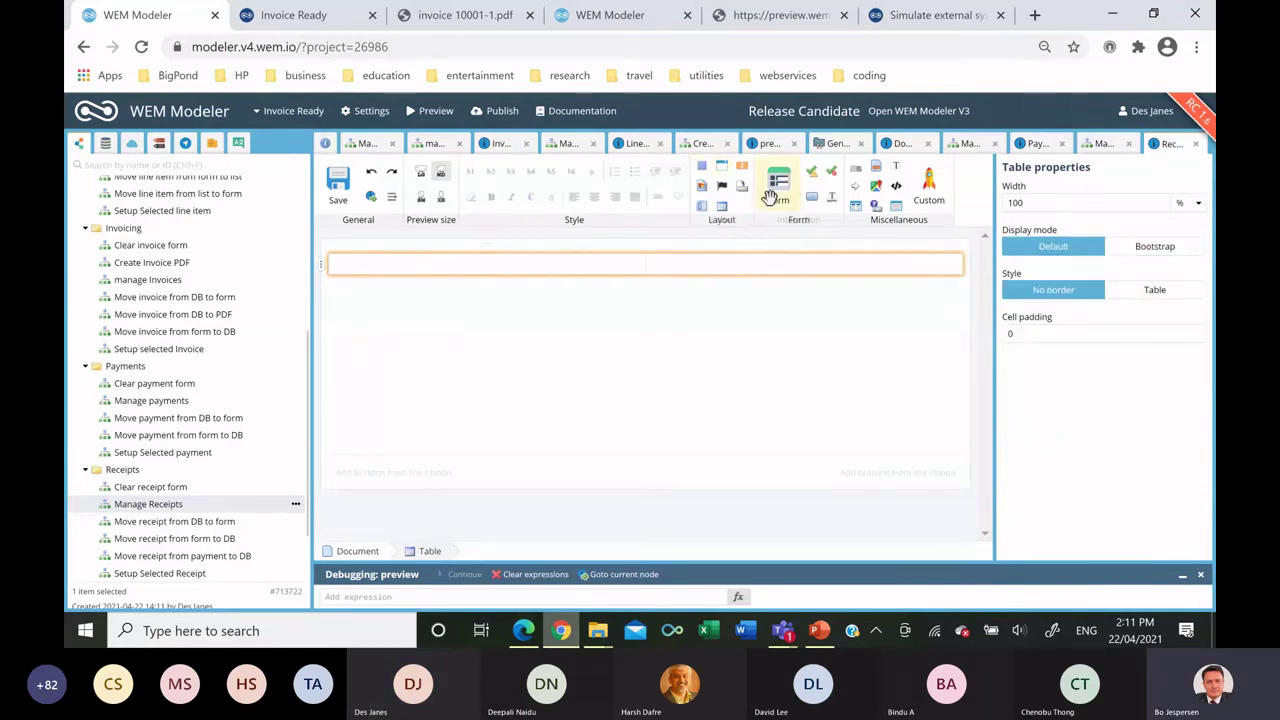
{"action": "left_click_drag", "start_coordinate": [722, 168], "coordinate": [501, 268]}
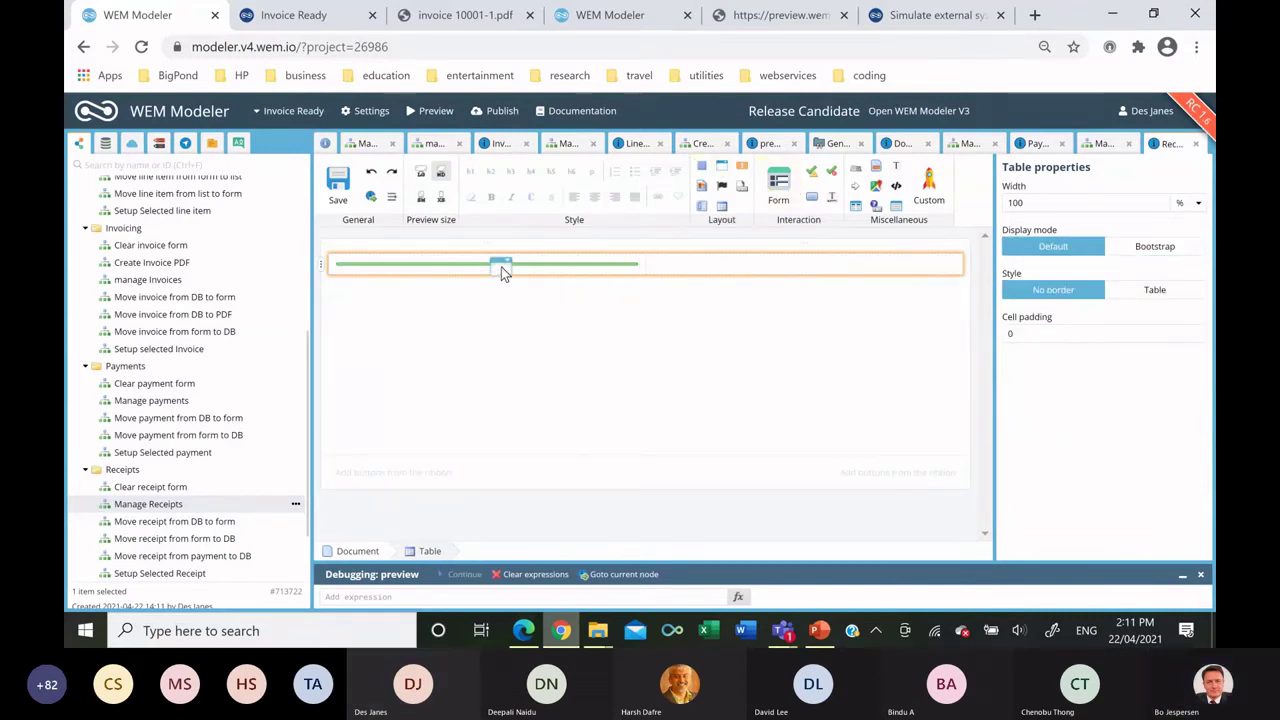
{"action": "left_click", "coordinate": [1037, 318]}
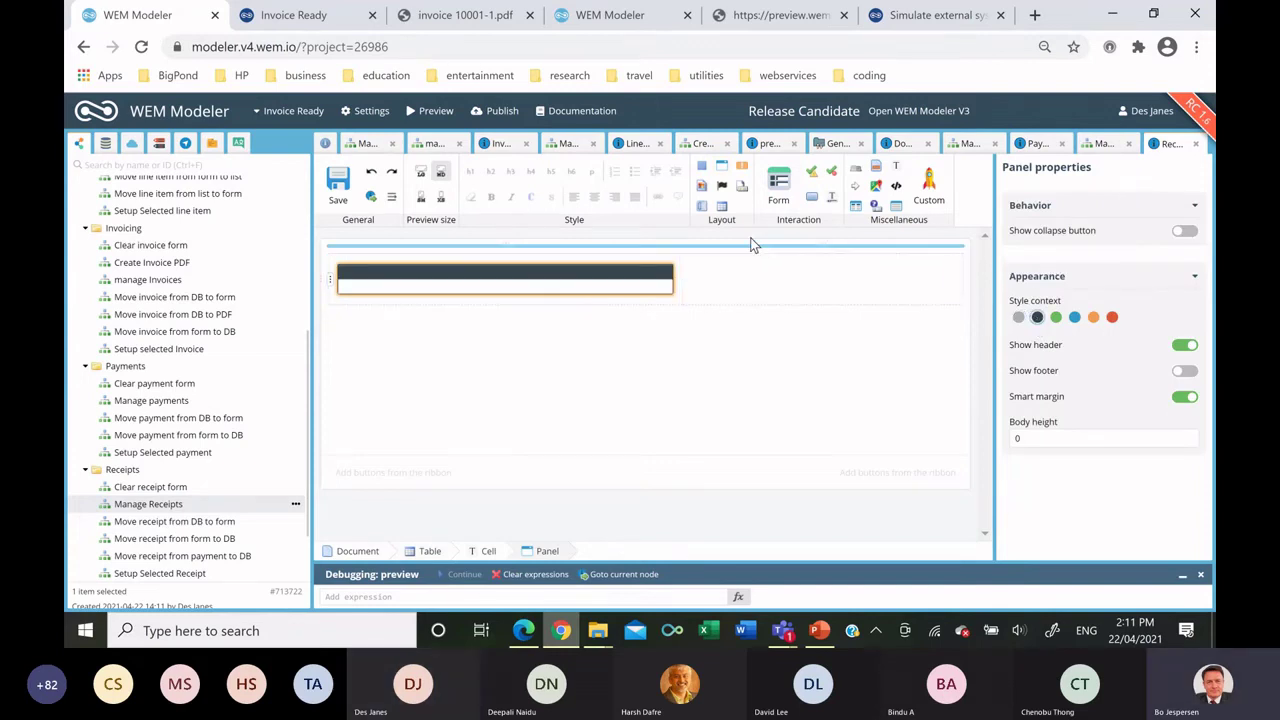
Title the panel header 'Payments' and drop the Payments list into the panel.
{"action": "left_click_drag", "start_coordinate": [724, 207], "coordinate": [600, 285]}
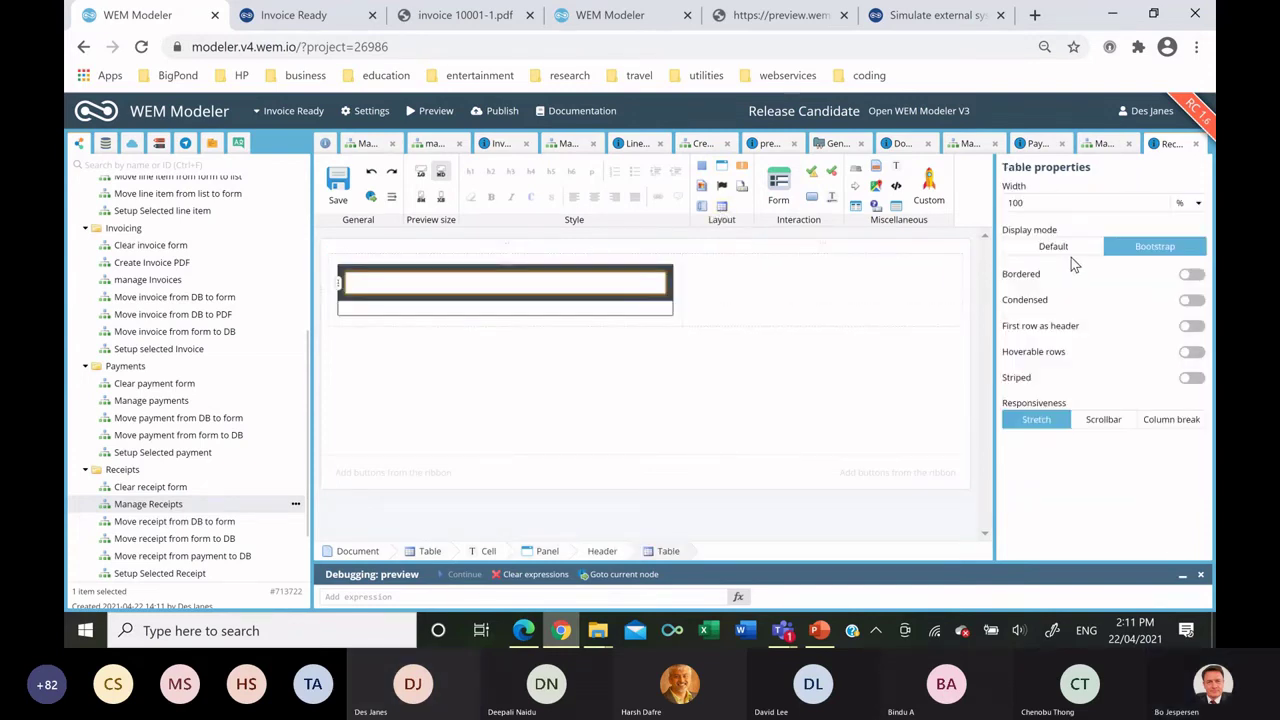
{"action": "left_click", "coordinate": [411, 285]}
{"action": "double_click", "coordinate": [415, 271]}
{"action": "type", "text": "Payments"}
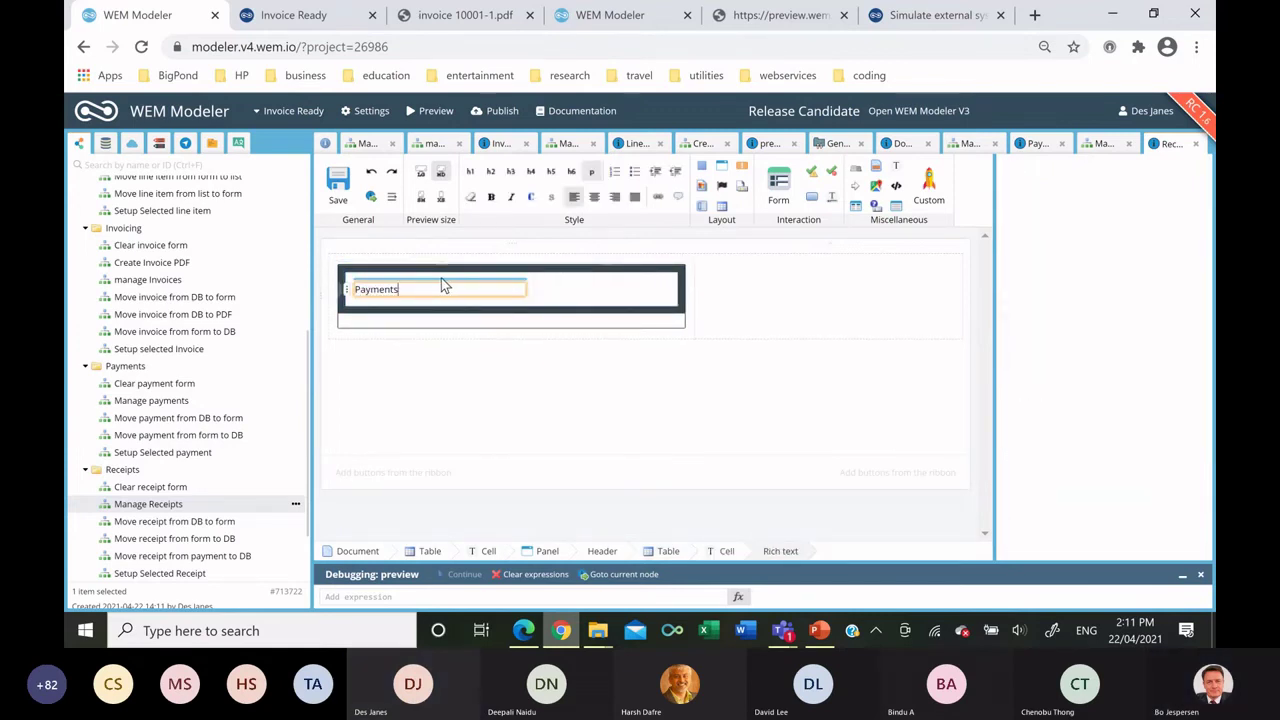
{"action": "left_click", "coordinate": [105, 145]}
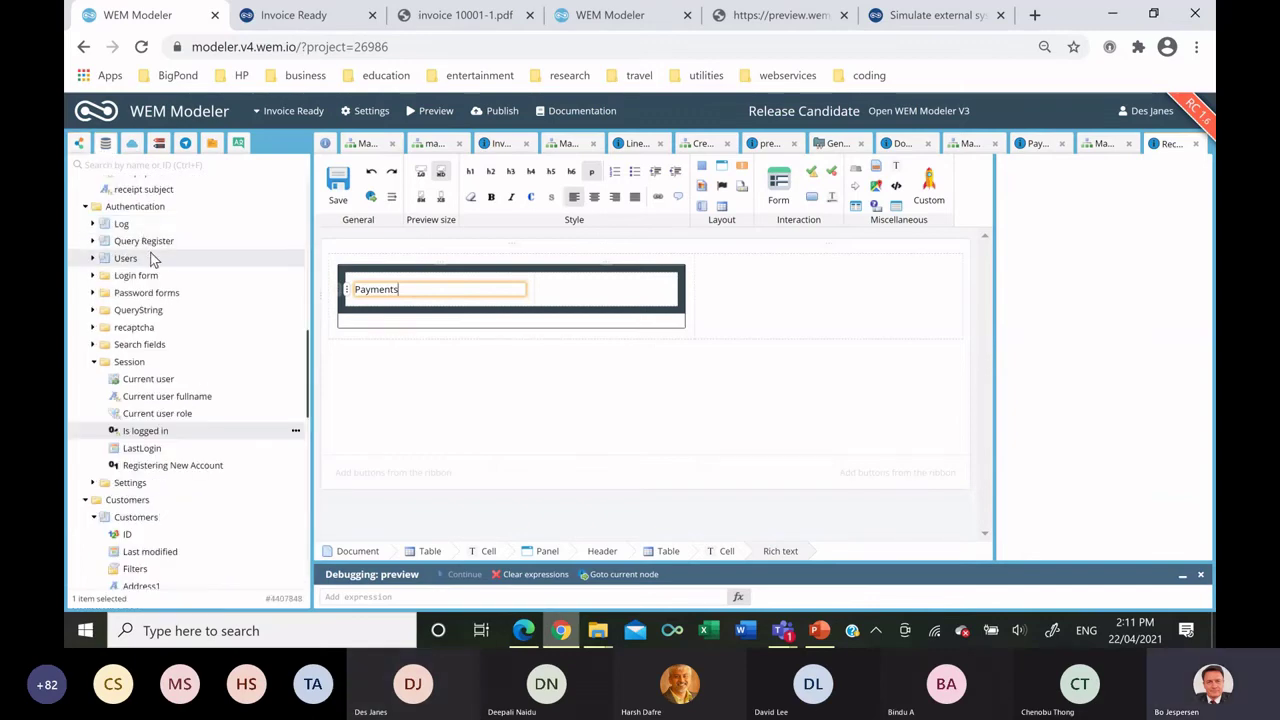
{"action": "scroll", "coordinate": [170, 245], "scroll_direction": "down", "scroll_amount": 6}
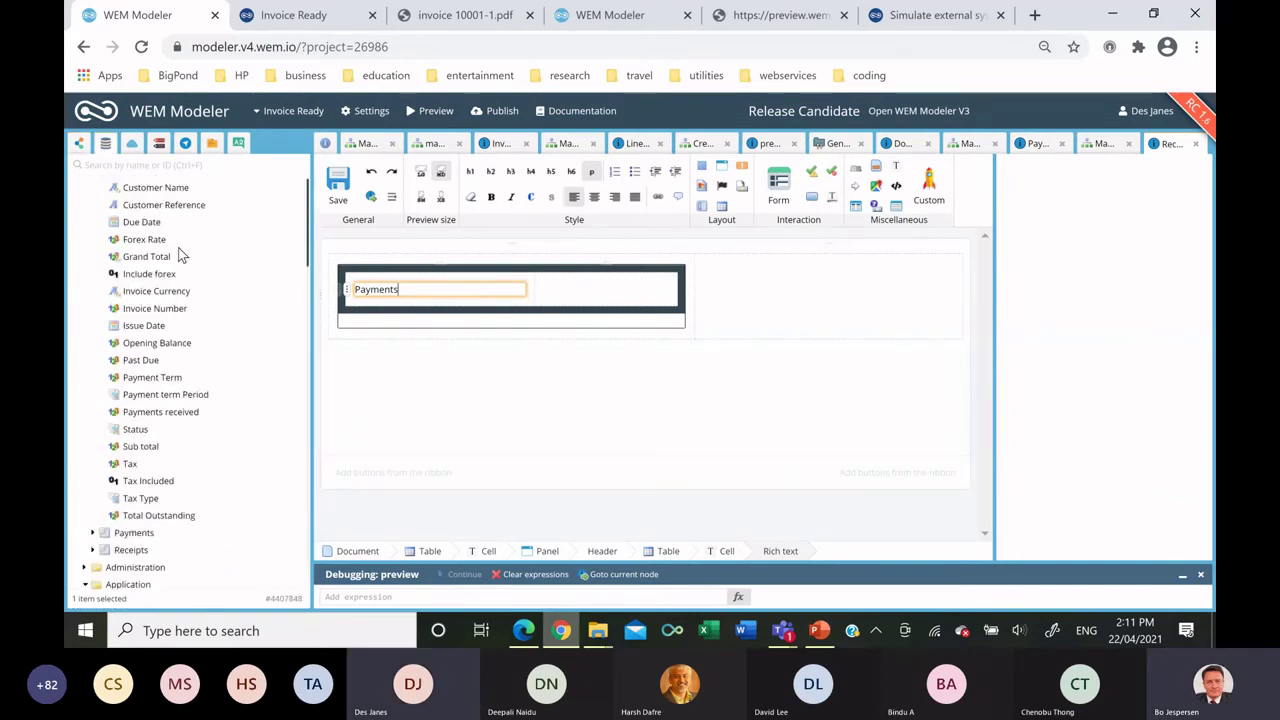
{"action": "left_click_drag", "start_coordinate": [393, 312], "coordinate": [400, 320]}
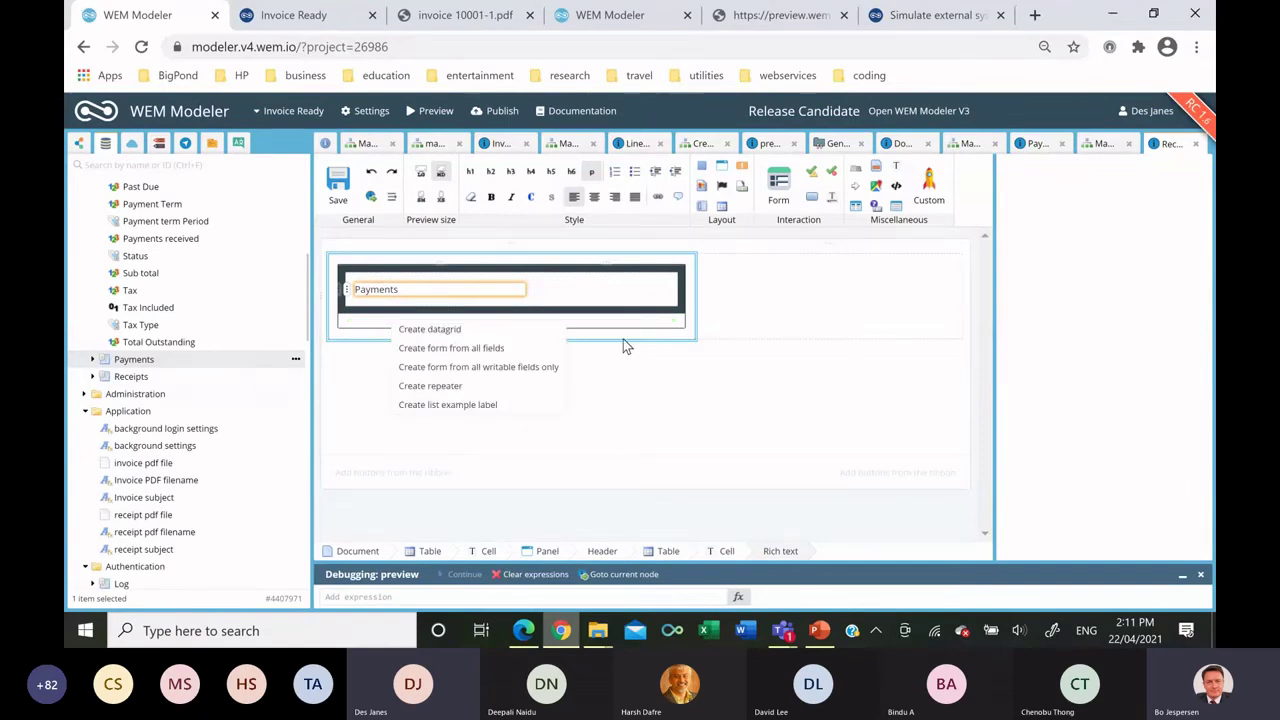
Create a Payments datagrid with Customer Name, Invoice Number, Payment Number and Payment Value columns.
{"action": "key", "text": "Return"}
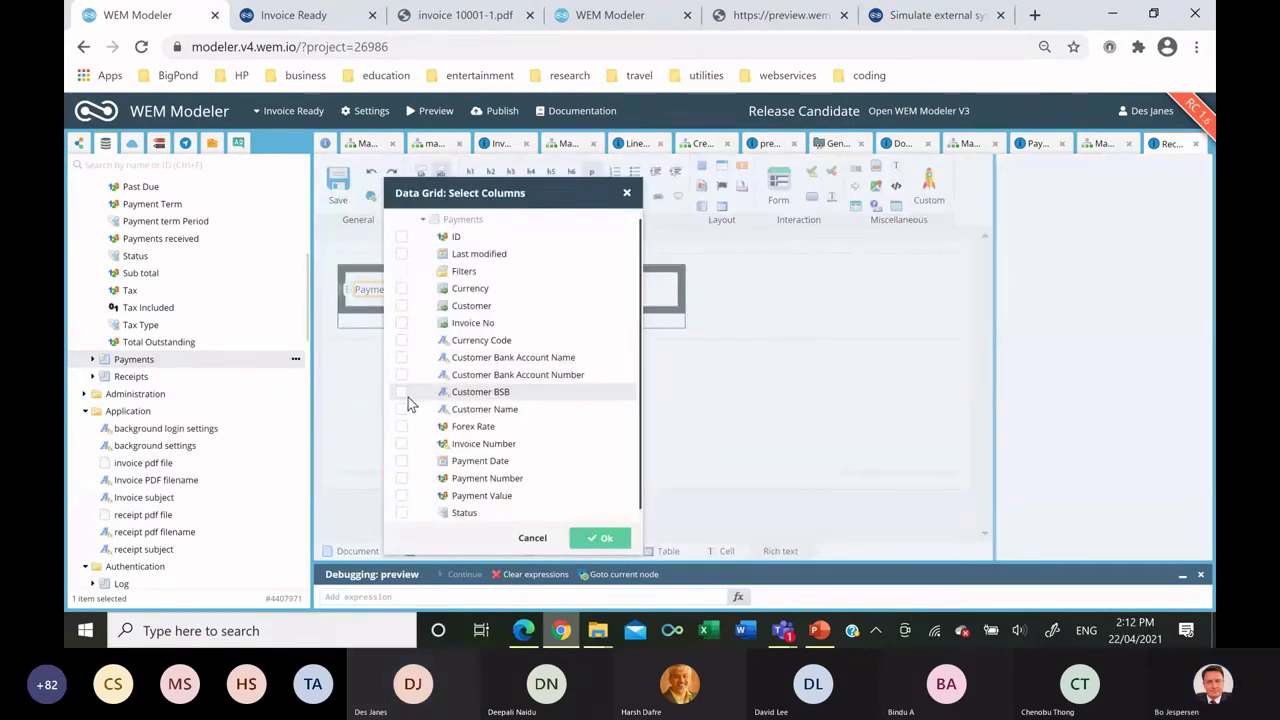
{"action": "left_click", "coordinate": [403, 411]}
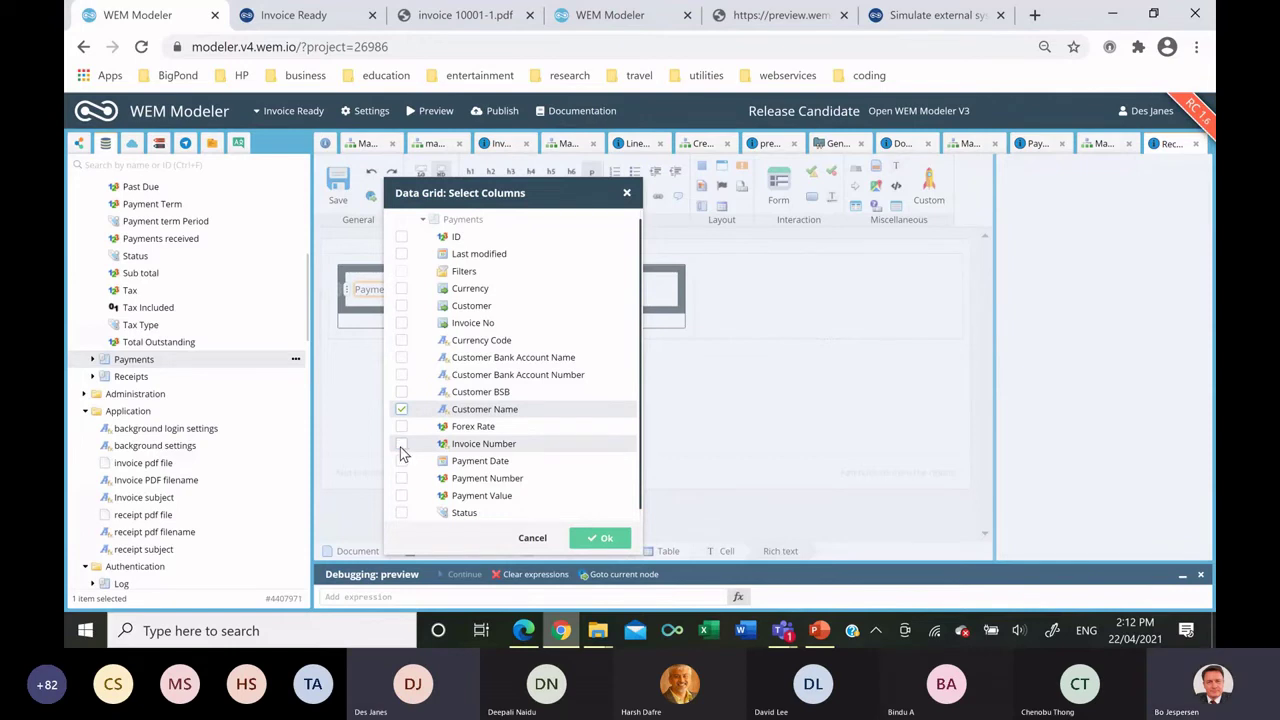
{"action": "left_click", "coordinate": [399, 446]}
{"action": "left_click", "coordinate": [404, 480]}
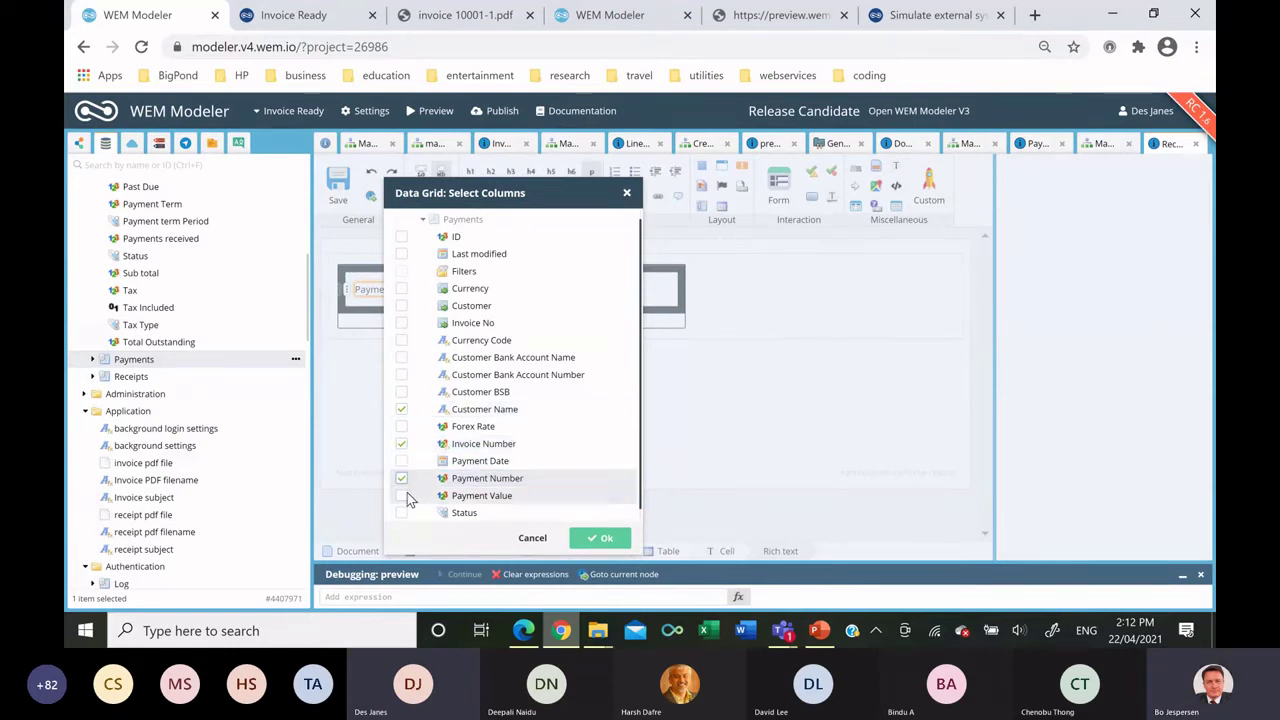
{"action": "left_click", "coordinate": [402, 497]}
{"action": "left_click", "coordinate": [600, 545]}
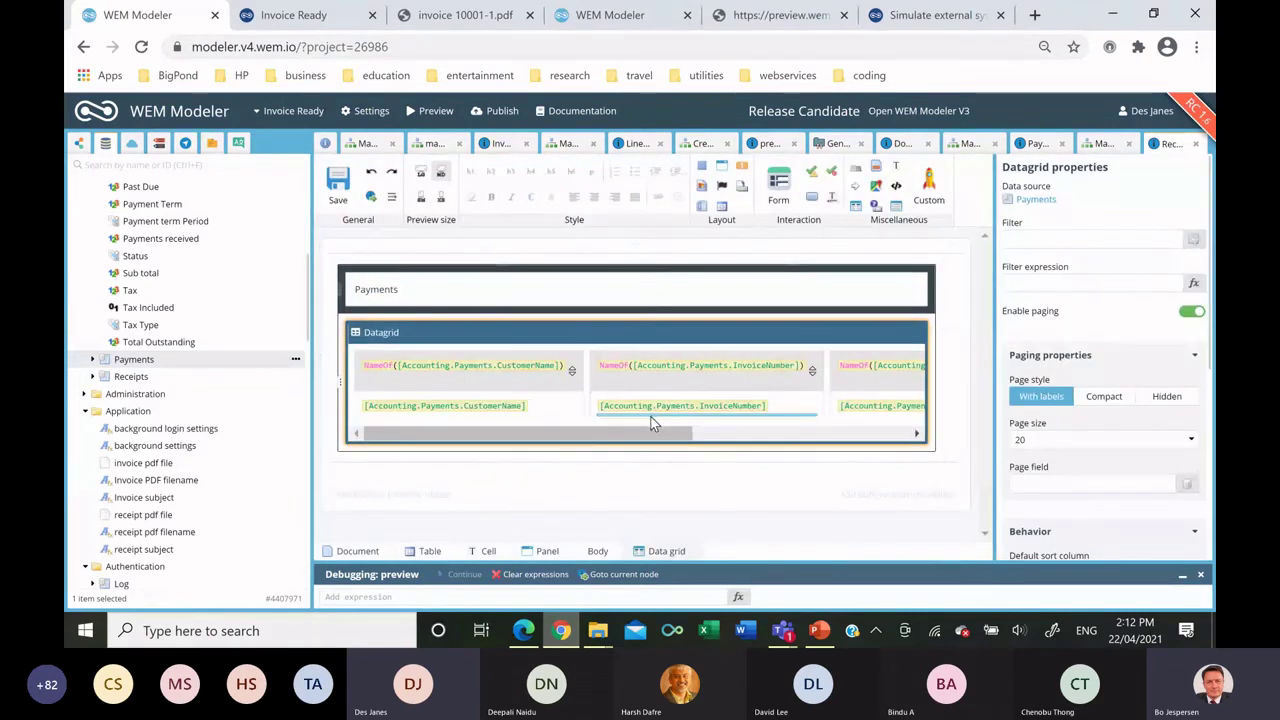
Add a 'Create PDF' button exit in the grid's extra column and insert a dark panel beside it.
{"action": "left_click_drag", "start_coordinate": [650, 433], "coordinate": [843, 433]}
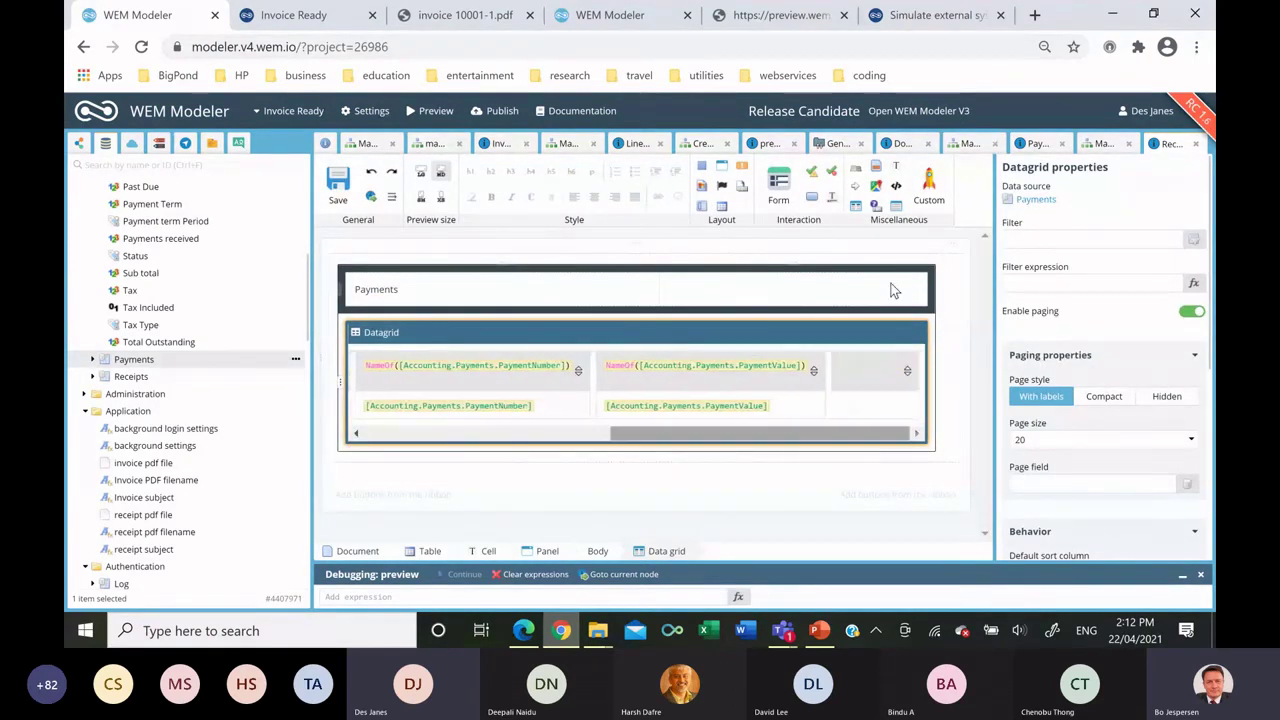
{"action": "left_click", "coordinate": [860, 405]}
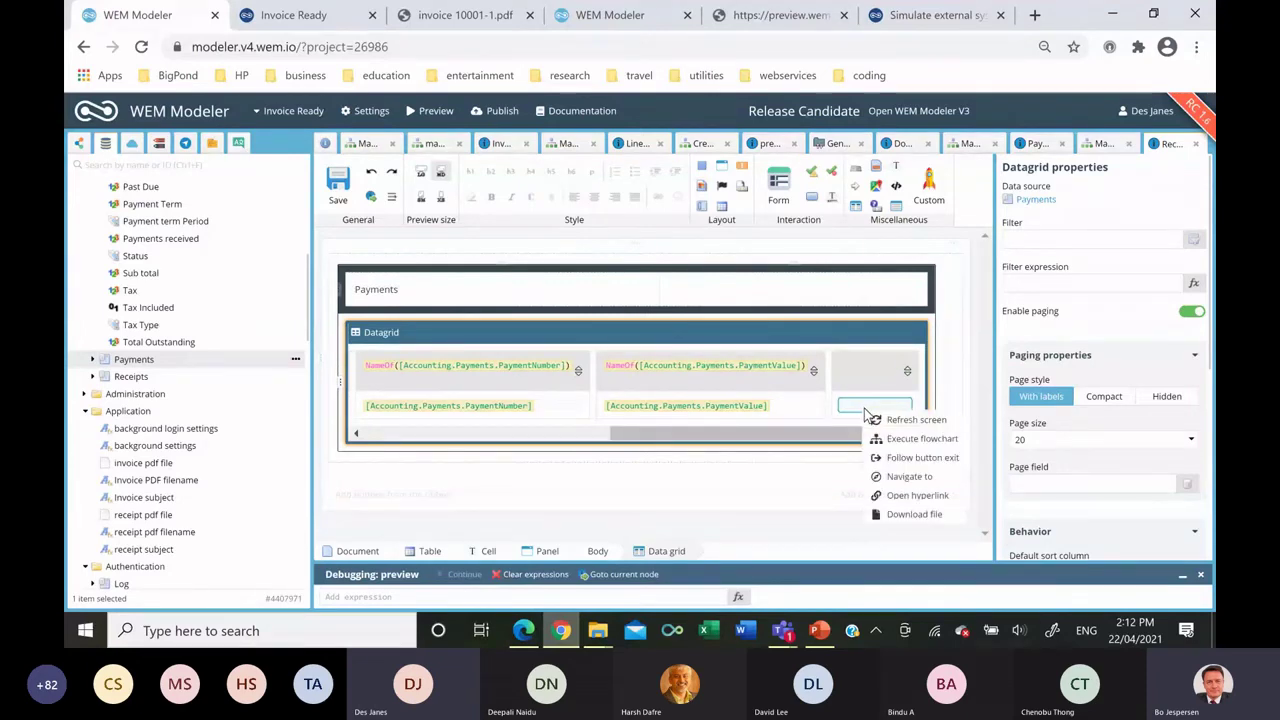
{"action": "left_click", "coordinate": [910, 460]}
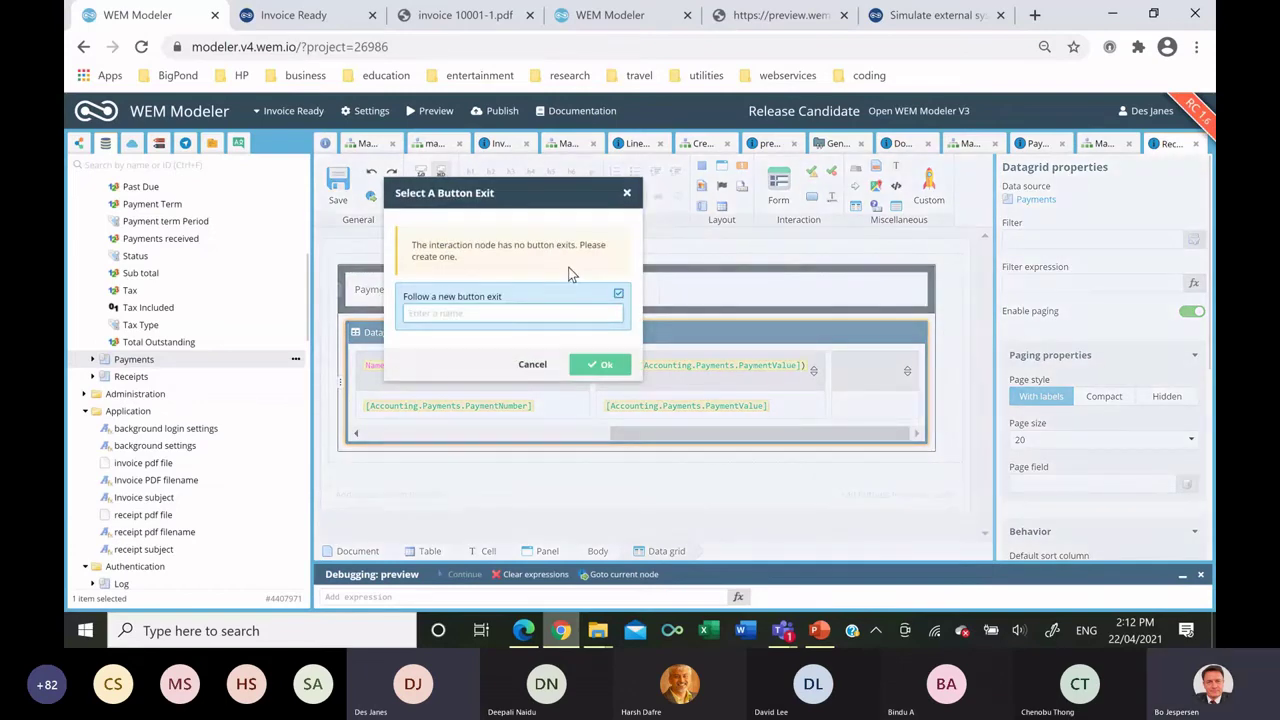
{"action": "type", "text": "Create PDF"}
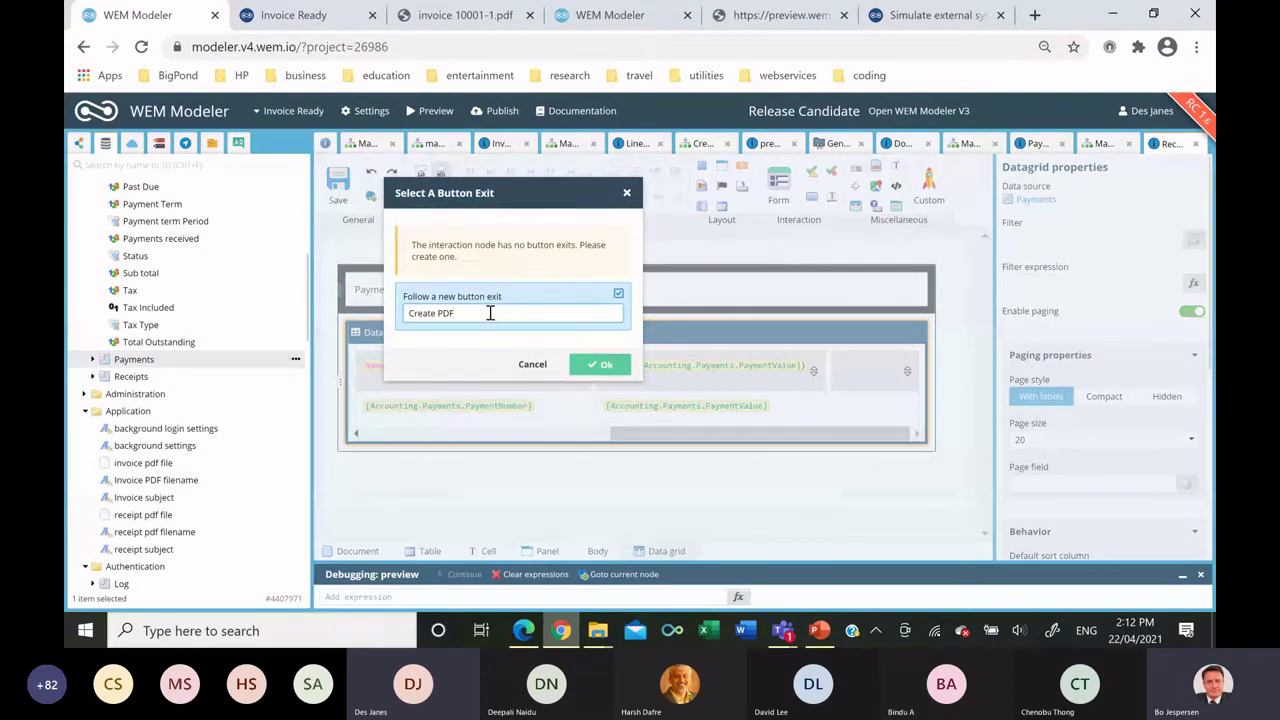
{"action": "left_click", "coordinate": [612, 366]}
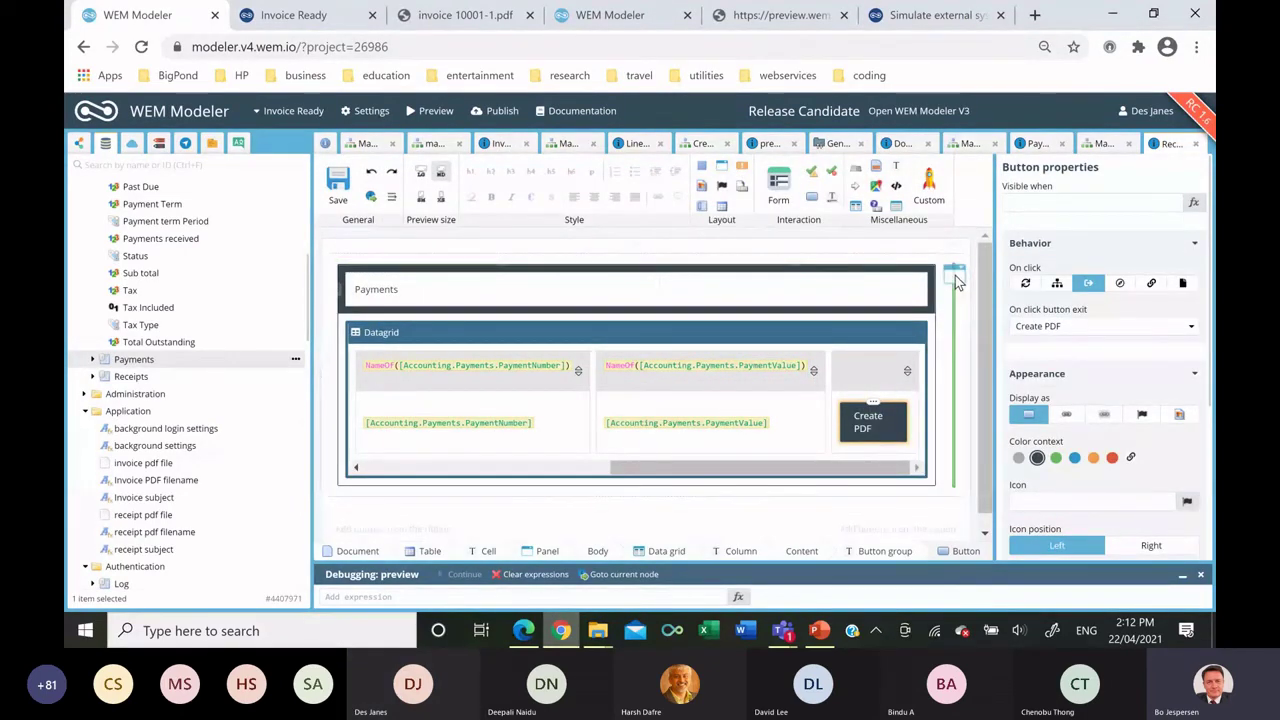
{"action": "left_click", "coordinate": [945, 276]}
{"action": "left_click", "coordinate": [1037, 317]}
Title the new panel 'Issued Receipts' and turn the dropped Receipts list into a datagrid.
{"action": "left_click", "coordinate": [908, 276]}
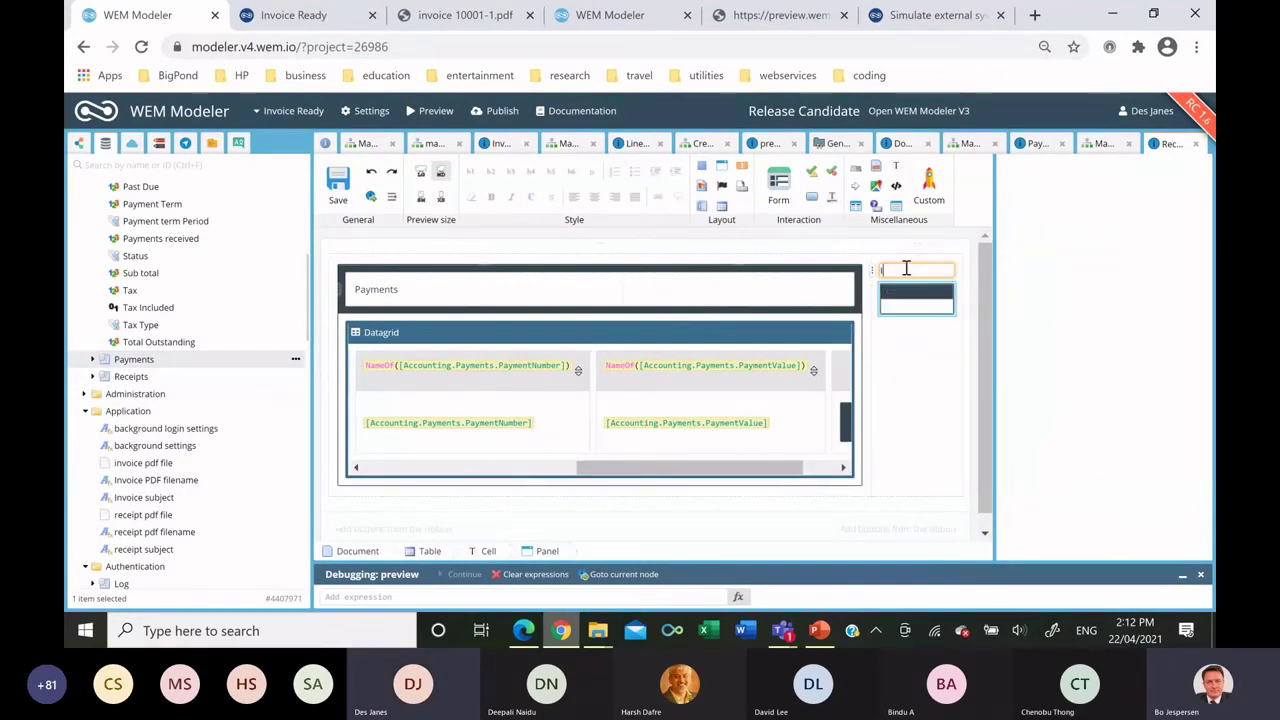
{"action": "type", "text": "Issued Receipts"}
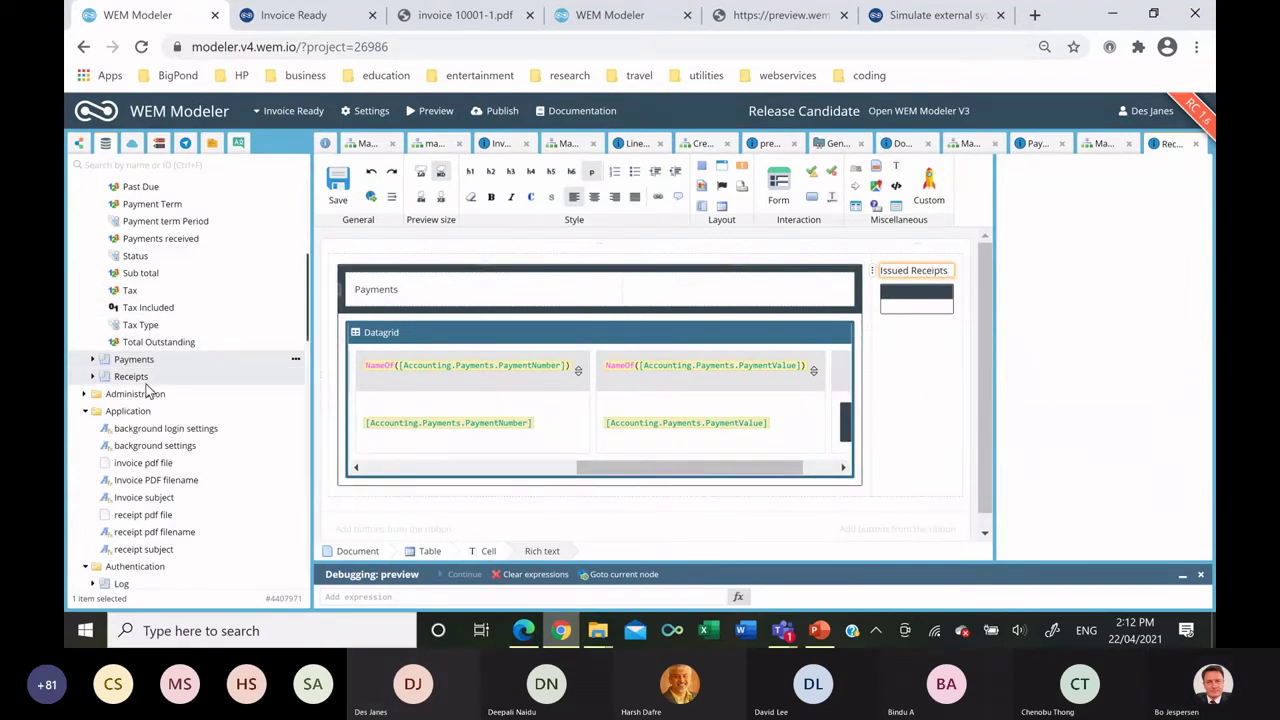
{"action": "left_click_drag", "start_coordinate": [146, 380], "coordinate": [926, 313]}
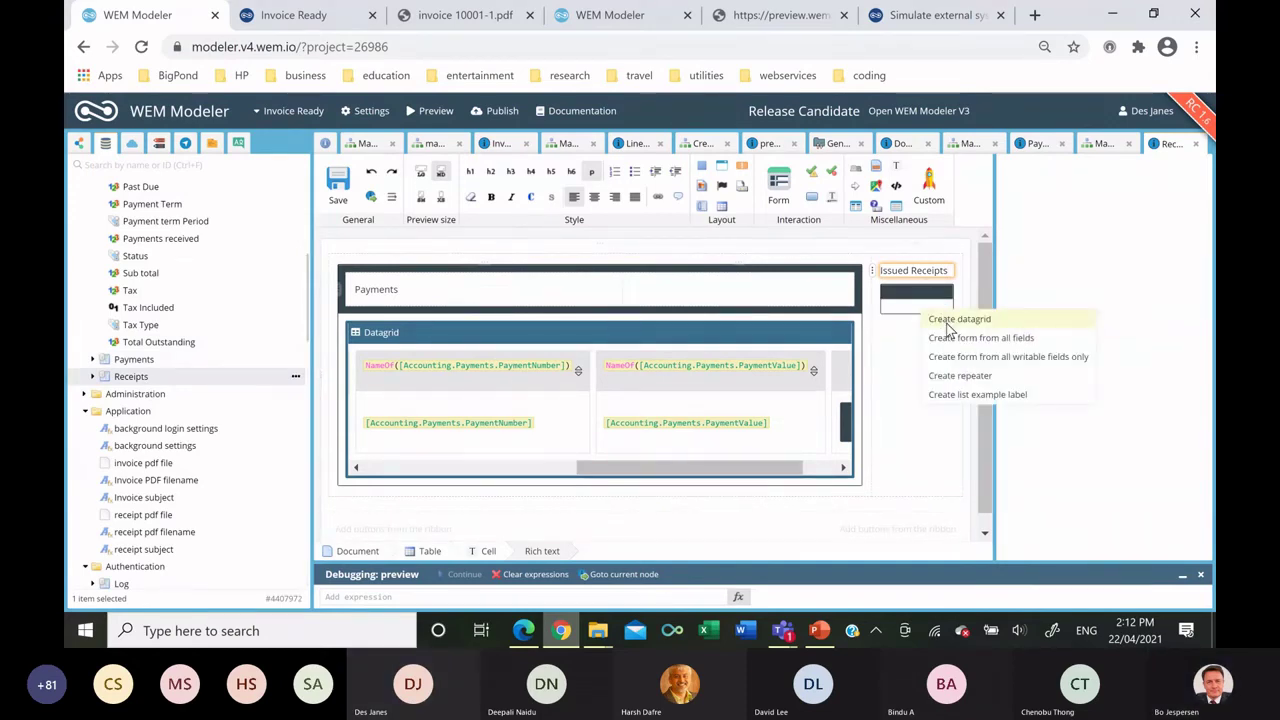
{"action": "left_click", "coordinate": [950, 320]}
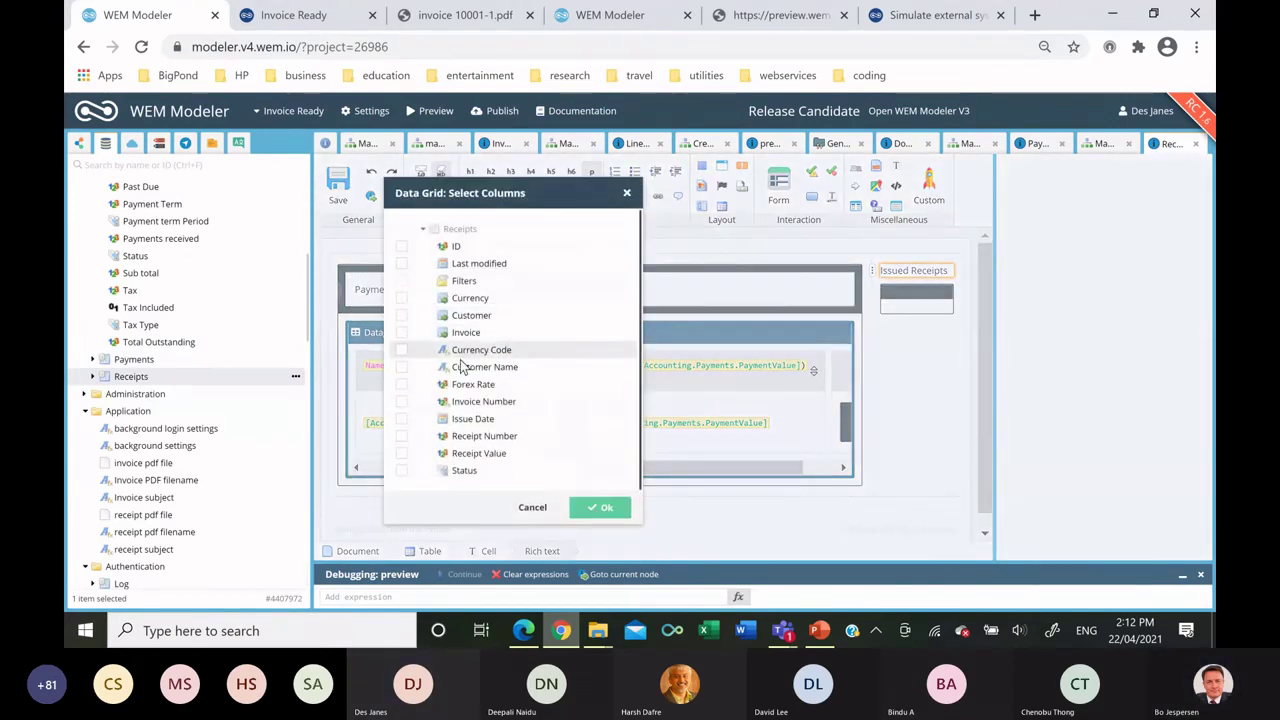
Give the receipts grid Customer Name, Invoice Number, Receipt Number and Receipt Value columns.
{"action": "left_click", "coordinate": [402, 367]}
{"action": "left_click", "coordinate": [402, 401]}
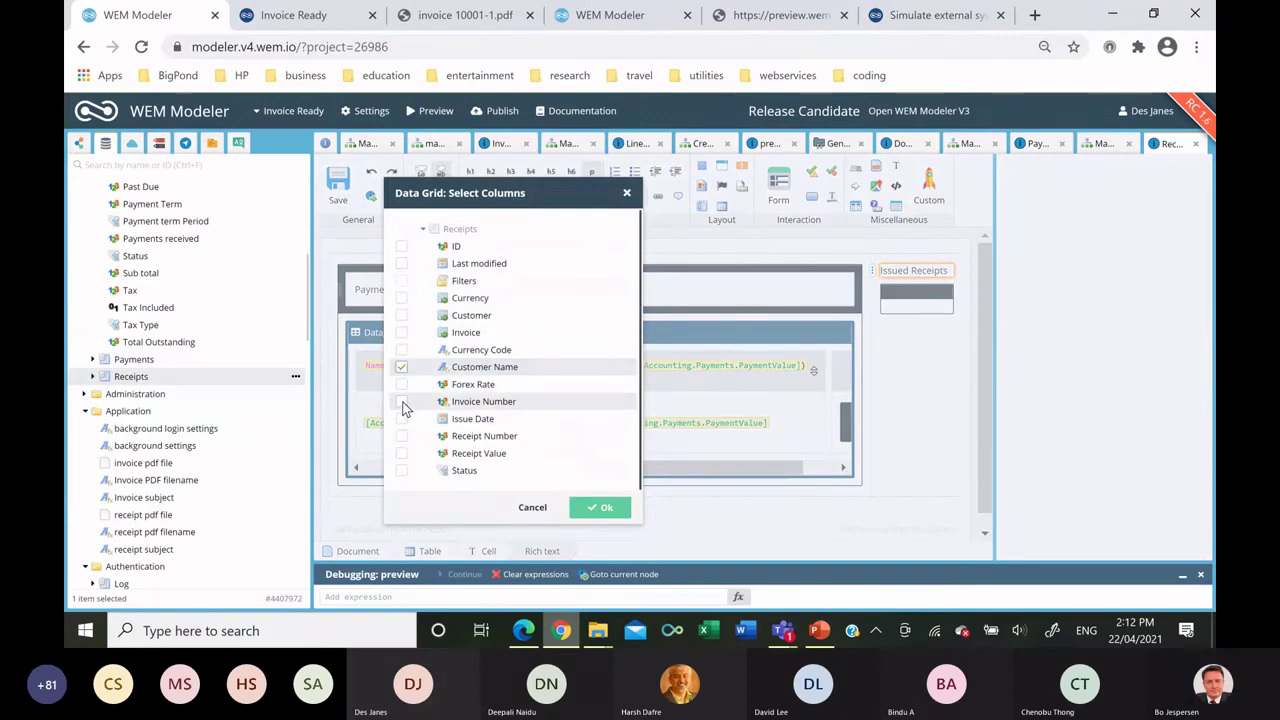
{"action": "left_click", "coordinate": [402, 436]}
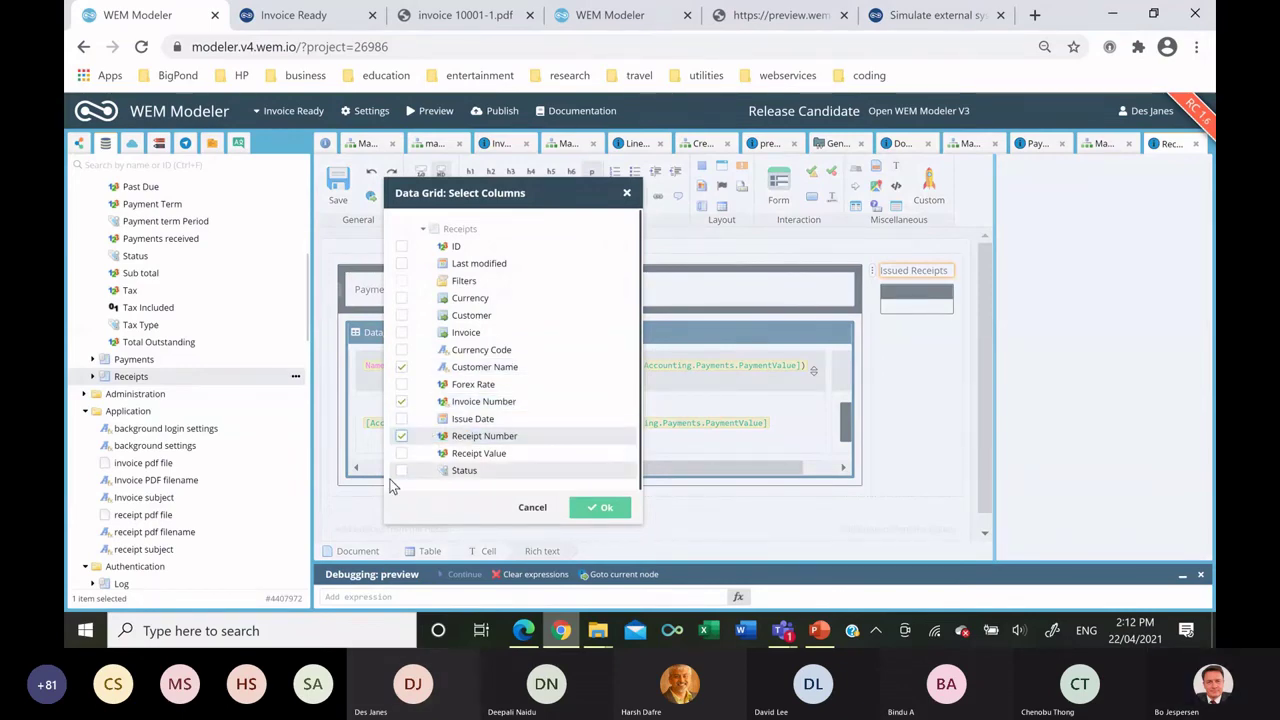
{"action": "left_click", "coordinate": [402, 453]}
{"action": "left_click", "coordinate": [598, 507]}
Add a 'View PDF' button exit in a new column of the receipts grid.
{"action": "left_click_drag", "start_coordinate": [734, 420], "coordinate": [892, 420]}
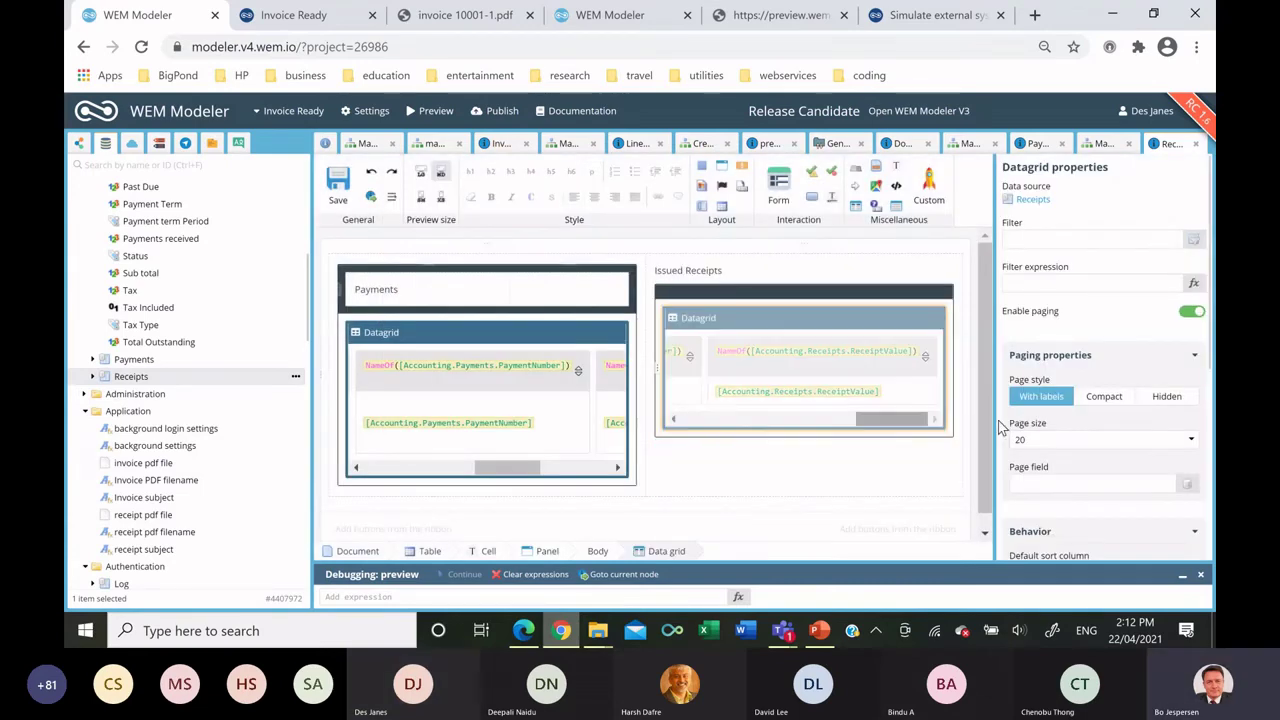
{"action": "left_click", "coordinate": [938, 341]}
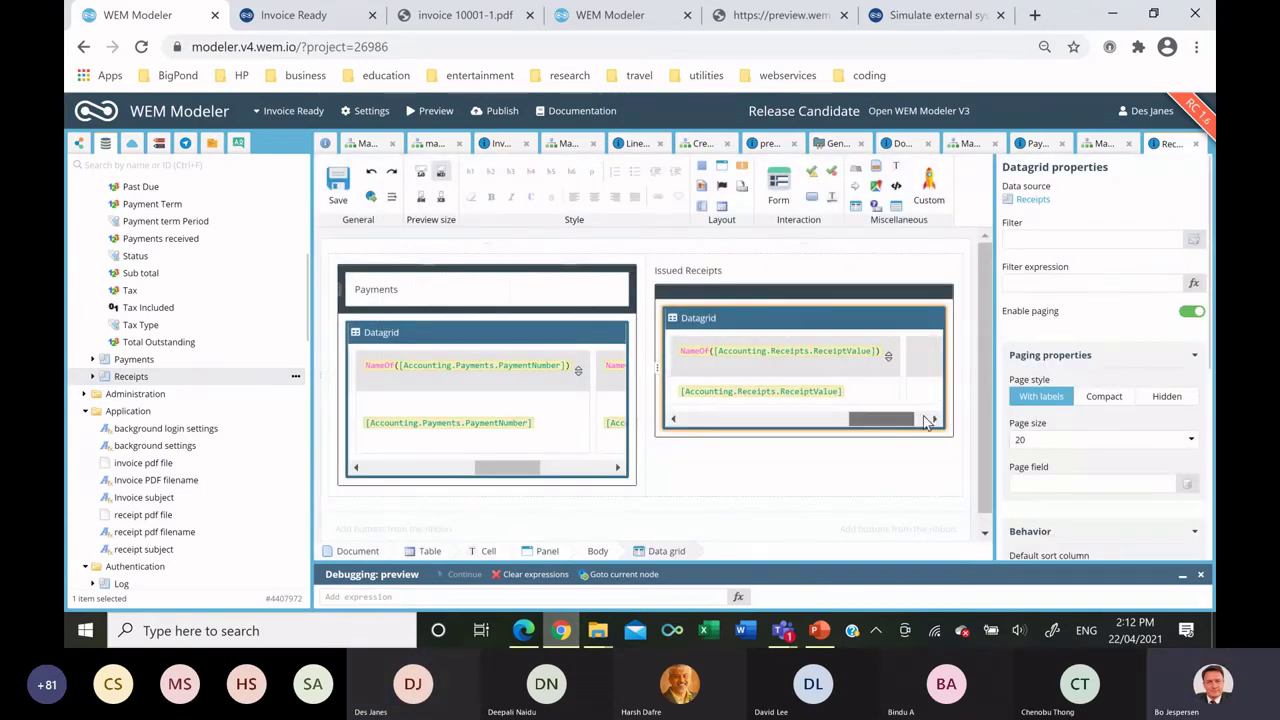
{"action": "left_click_drag", "start_coordinate": [884, 320], "coordinate": [896, 396]}
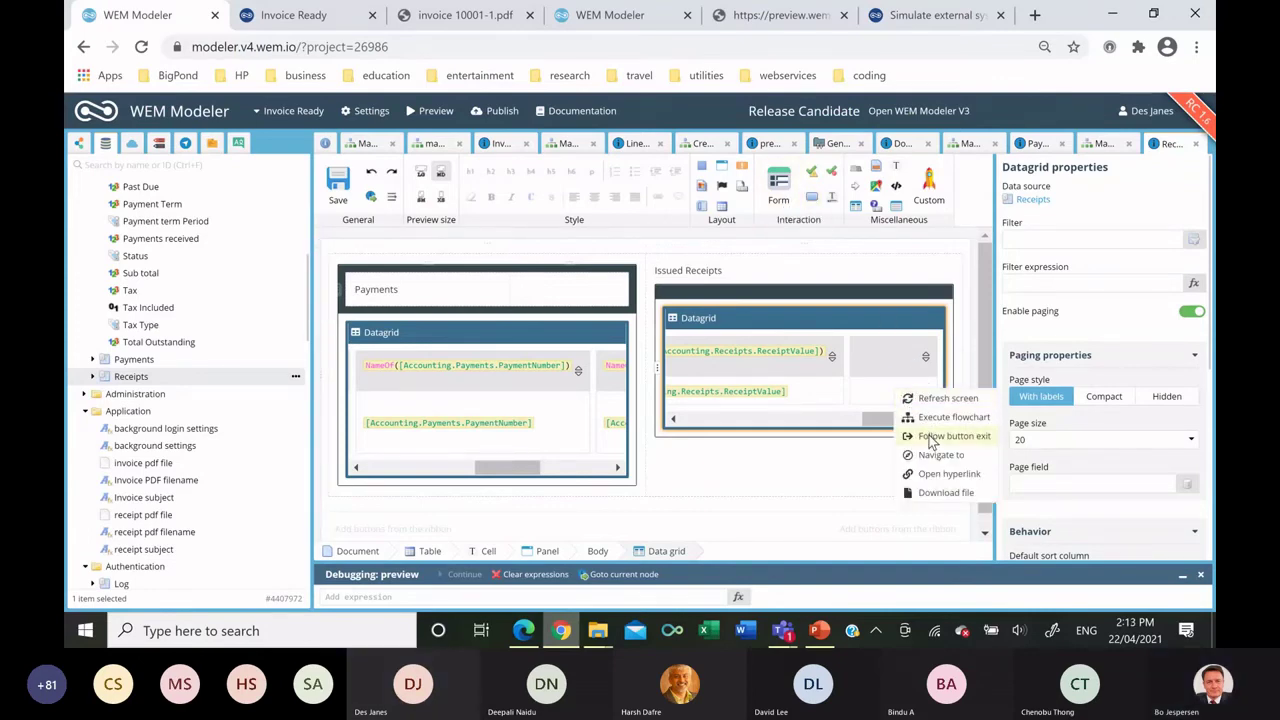
{"action": "left_click", "coordinate": [476, 308]}
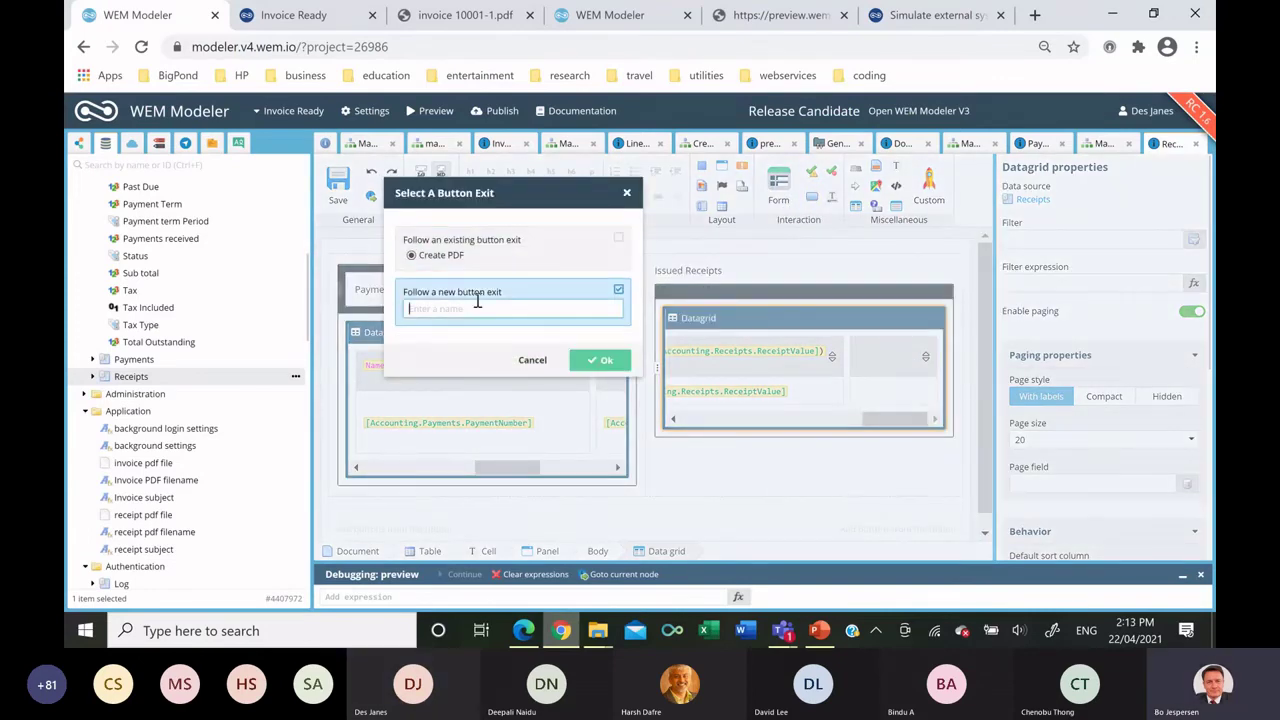
{"action": "type", "text": "View PDF"}
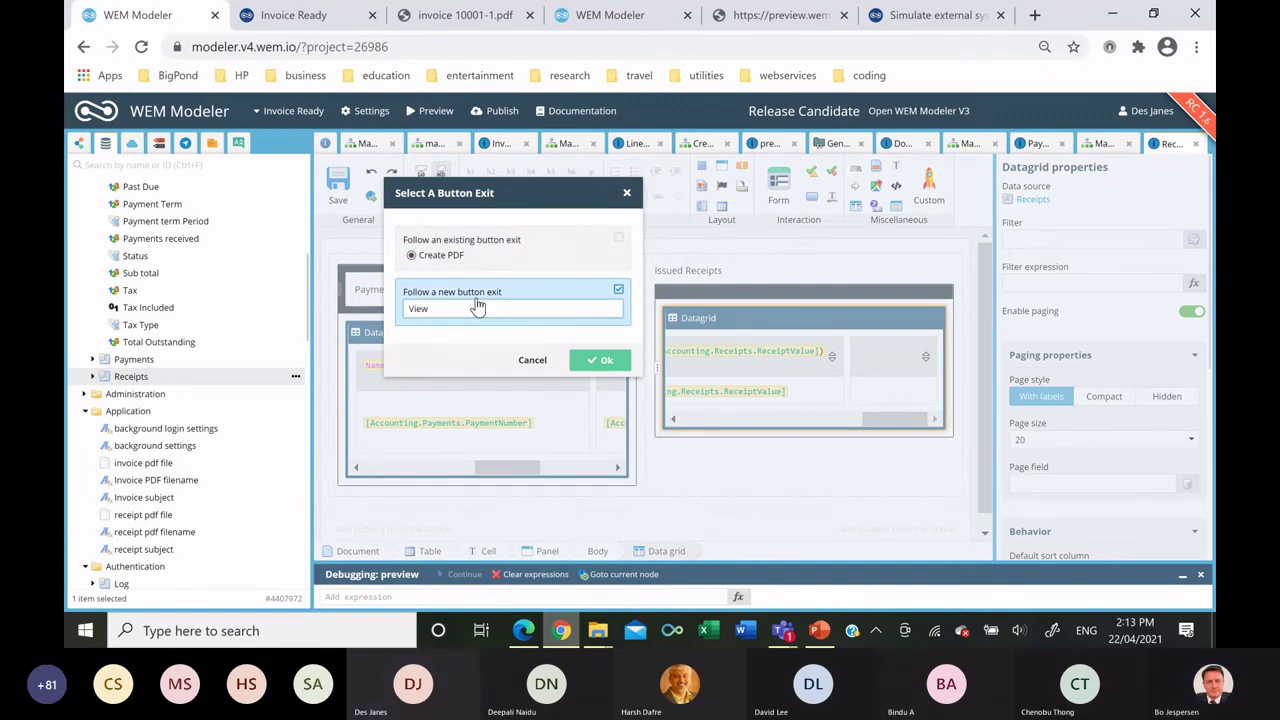
{"action": "left_click", "coordinate": [597, 359]}
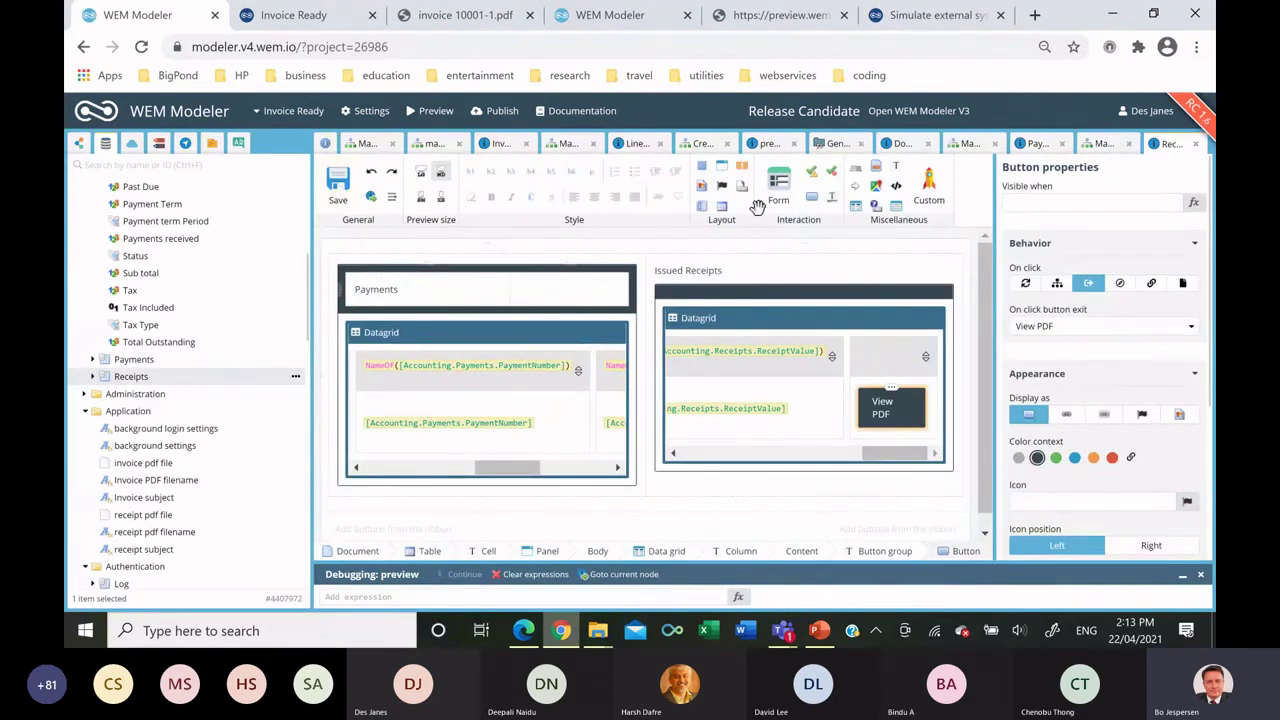
Place a 'Back' button exit above the Payments panel.
{"action": "left_click_drag", "start_coordinate": [722, 205], "coordinate": [528, 245]}
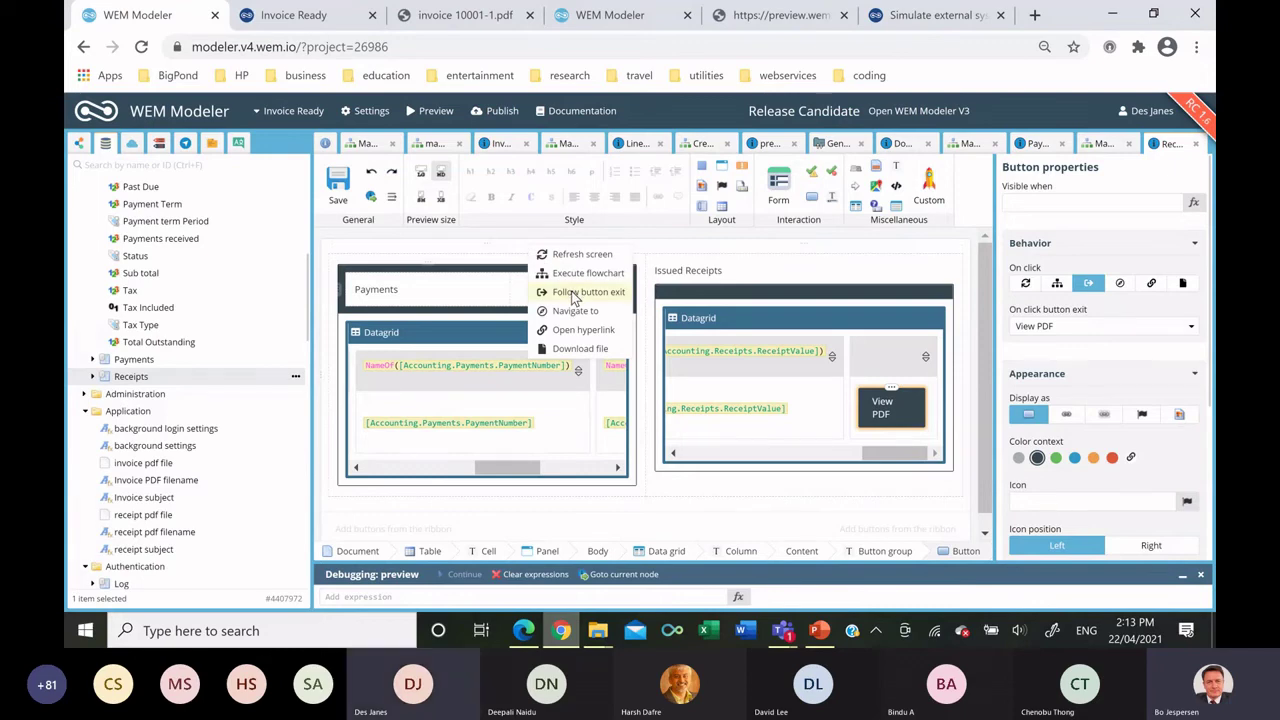
{"action": "left_click", "coordinate": [575, 292]}
{"action": "left_click", "coordinate": [431, 323]}
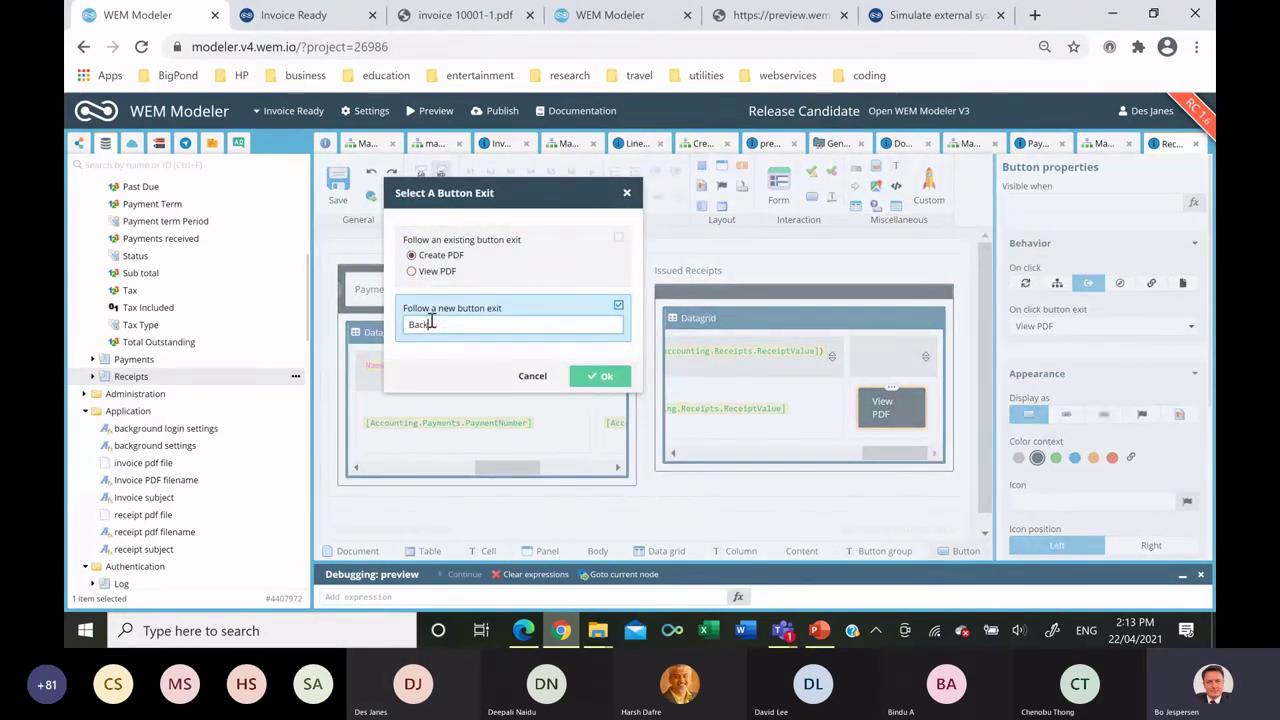
{"action": "key", "text": "Return"}
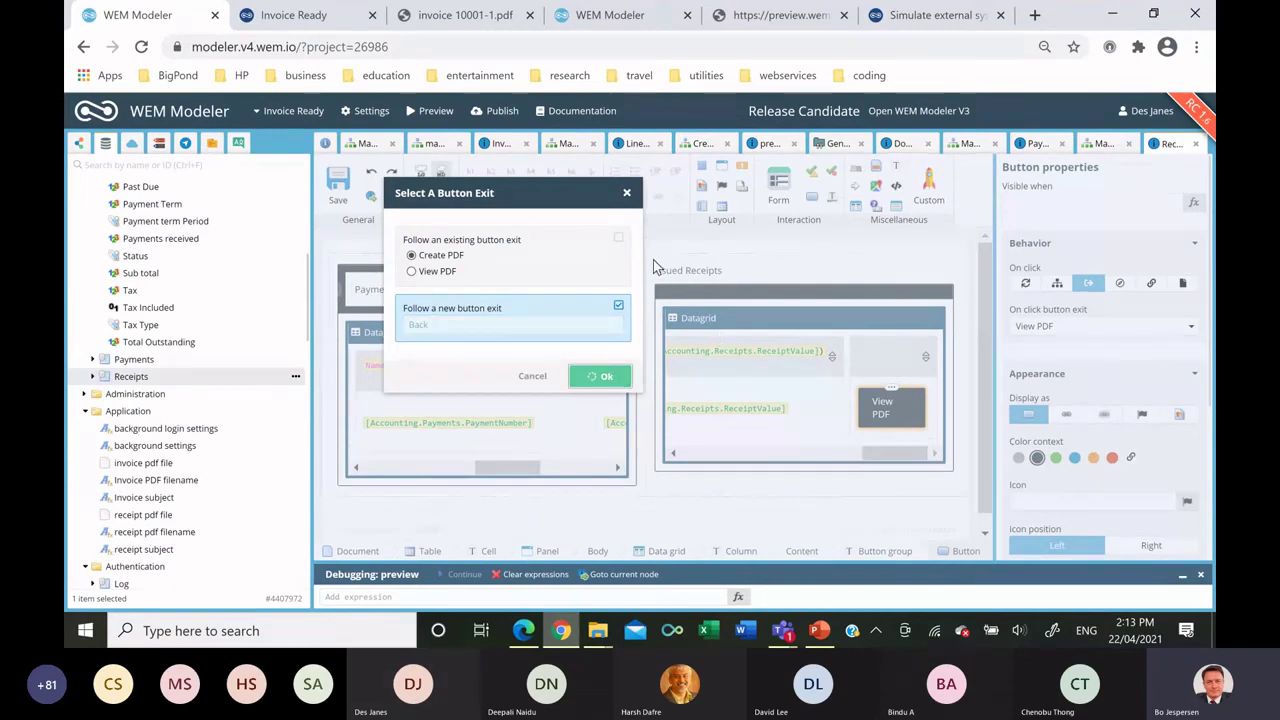
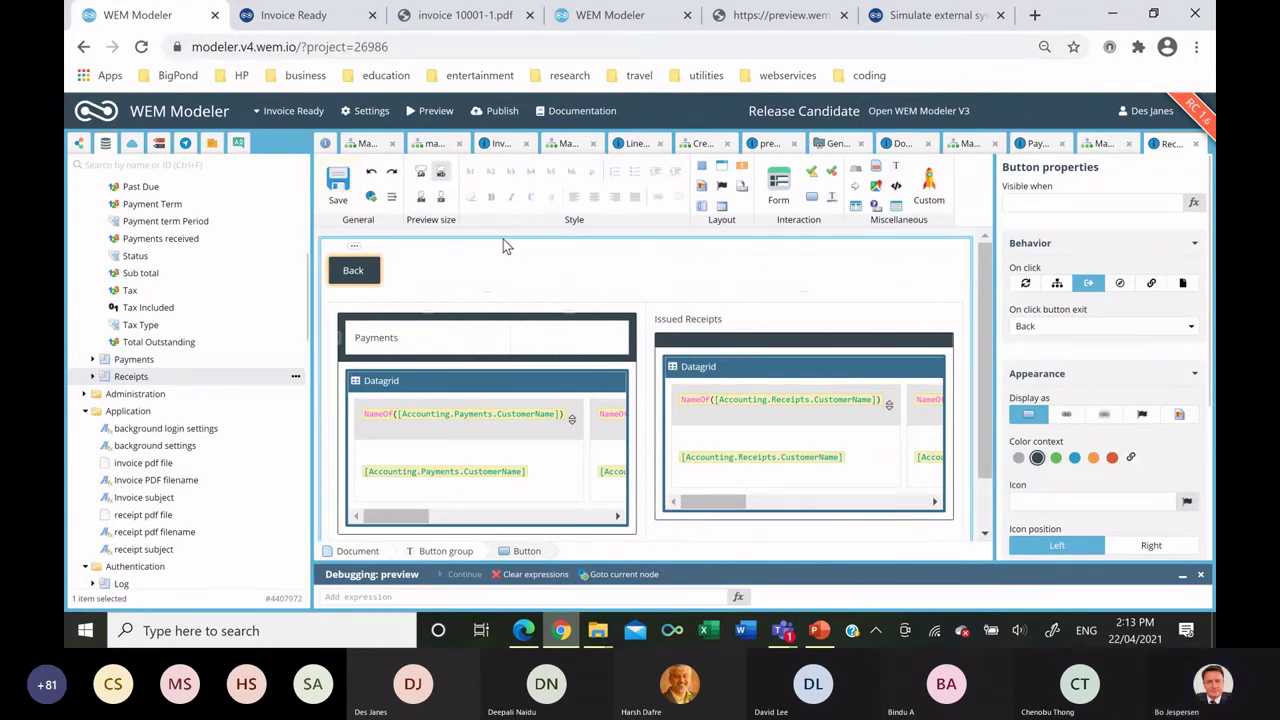
Add a row button to the payments datagrid that runs the Receipts > Manage Receipts flowchart, and save.
{"action": "left_click", "coordinate": [338, 188]}
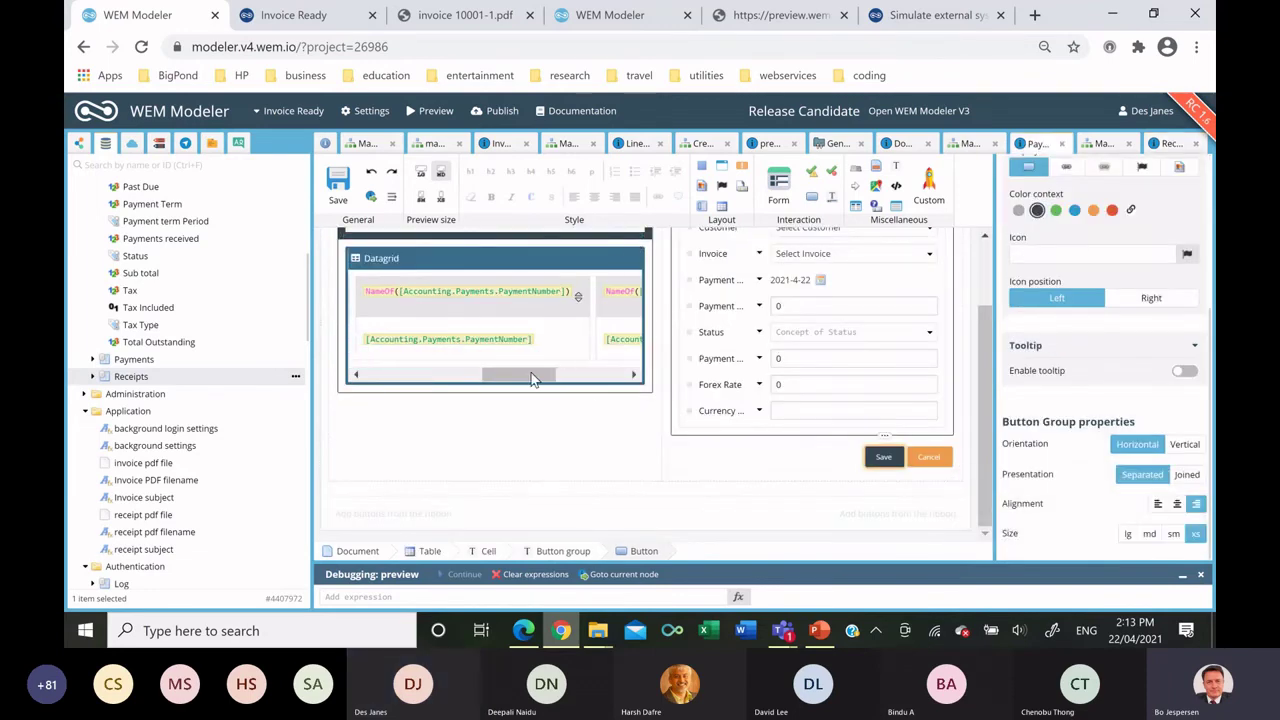
{"action": "scroll", "coordinate": [542, 361], "scroll_direction": "right", "scroll_amount": 2}
{"action": "left_click", "coordinate": [641, 390]}
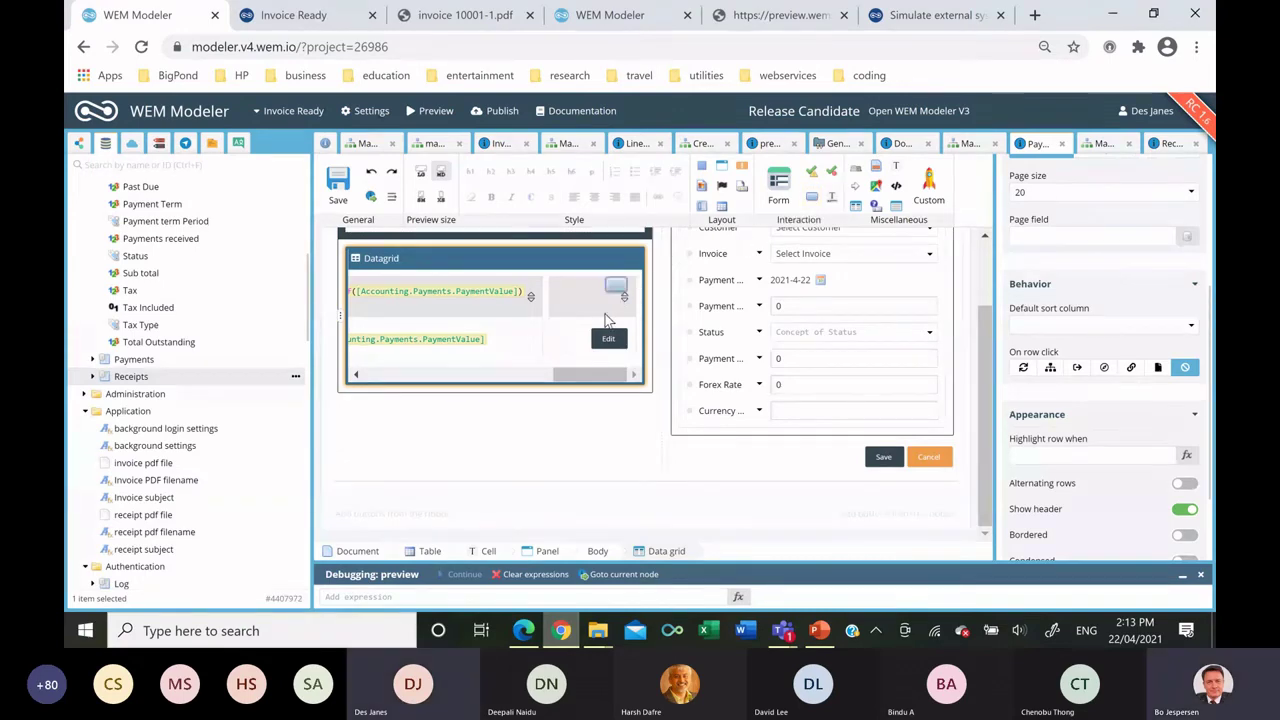
{"action": "left_click", "coordinate": [568, 341]}
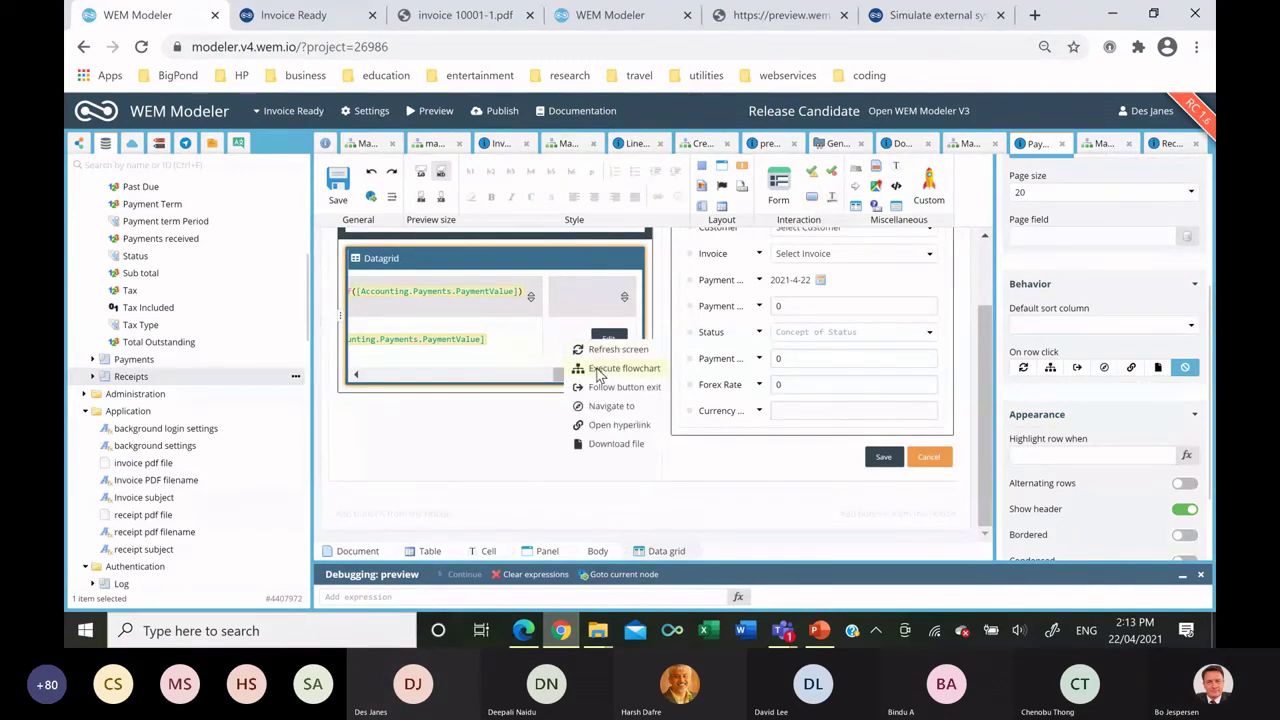
{"action": "left_click", "coordinate": [598, 370]}
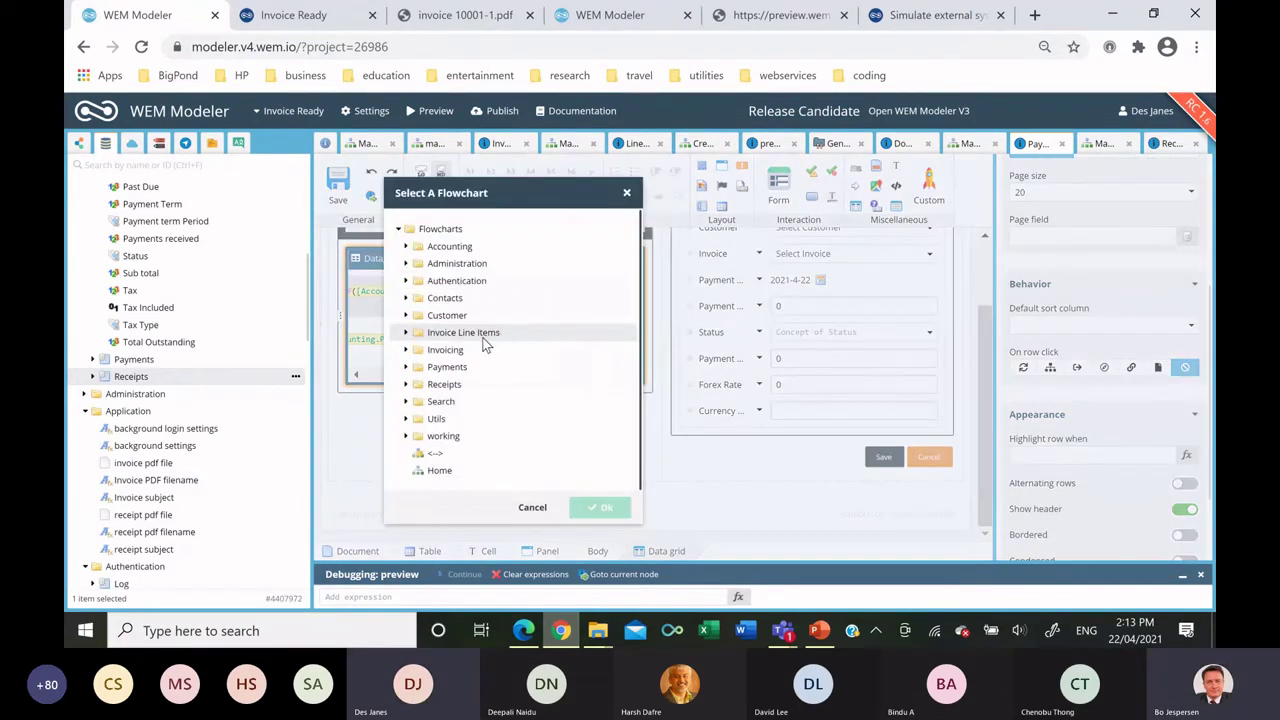
{"action": "left_click", "coordinate": [406, 384]}
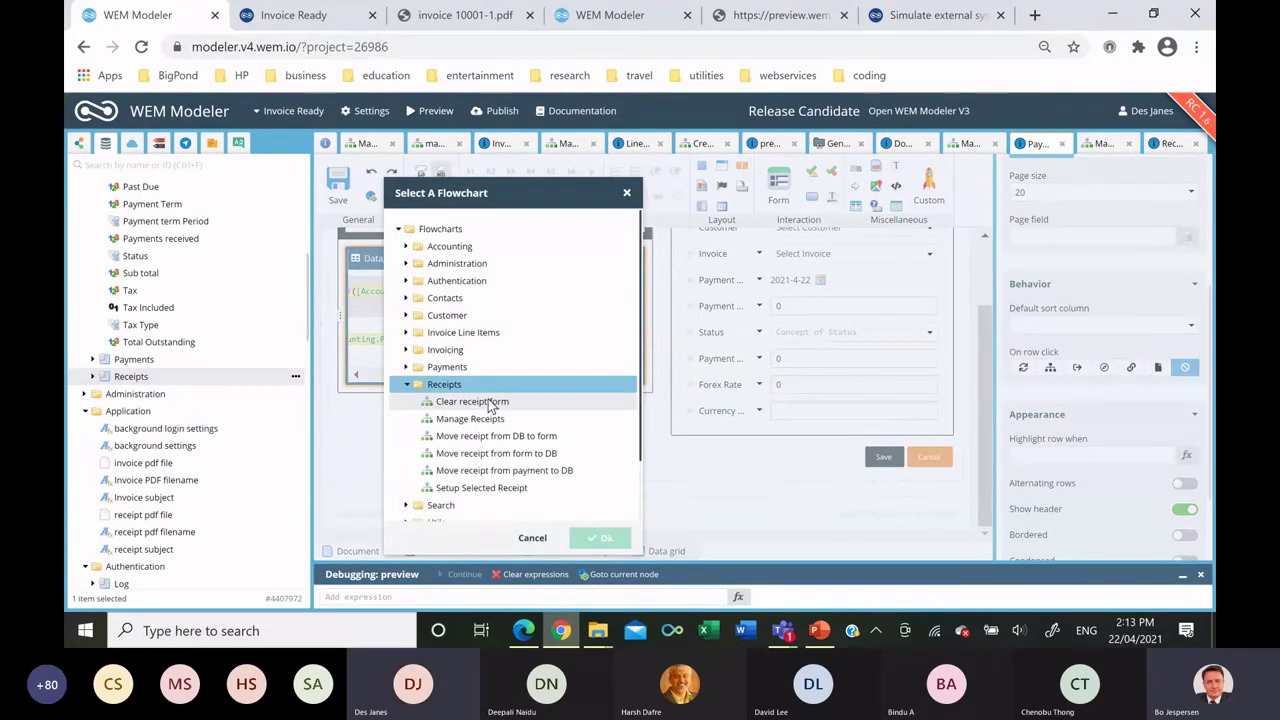
{"action": "left_click", "coordinate": [476, 419]}
{"action": "left_click", "coordinate": [600, 537]}
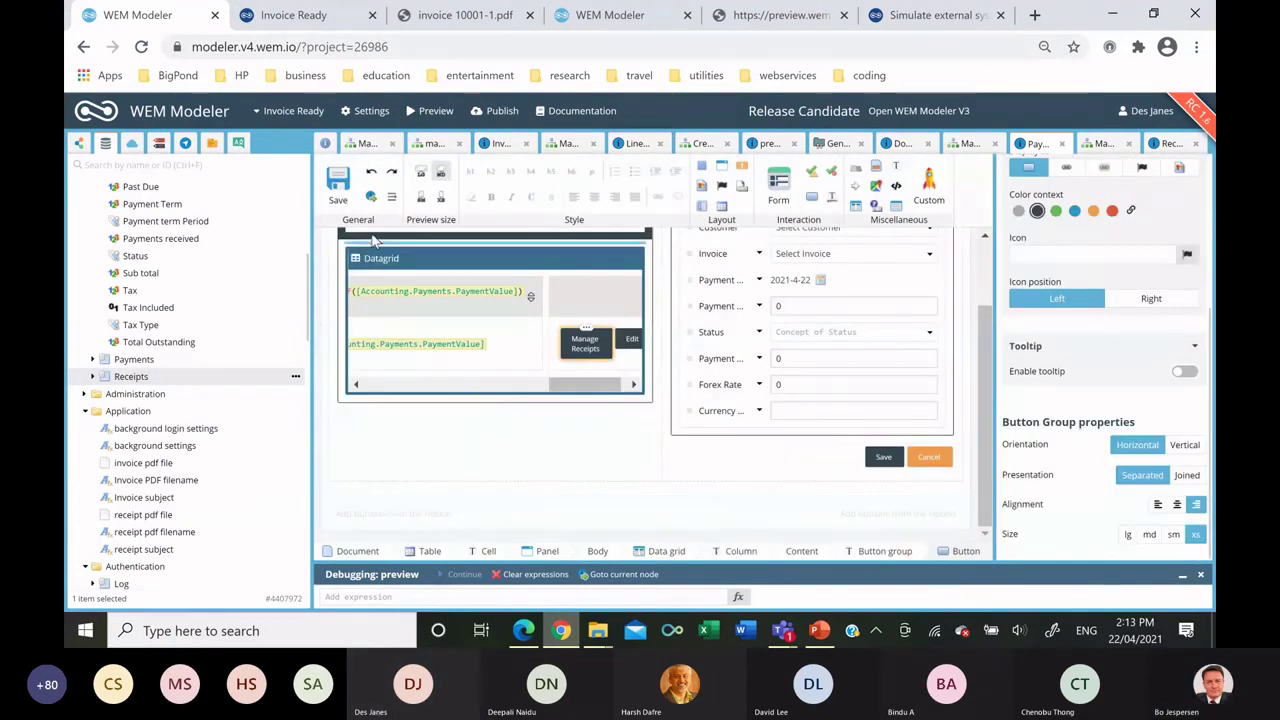
{"action": "left_click", "coordinate": [340, 190]}
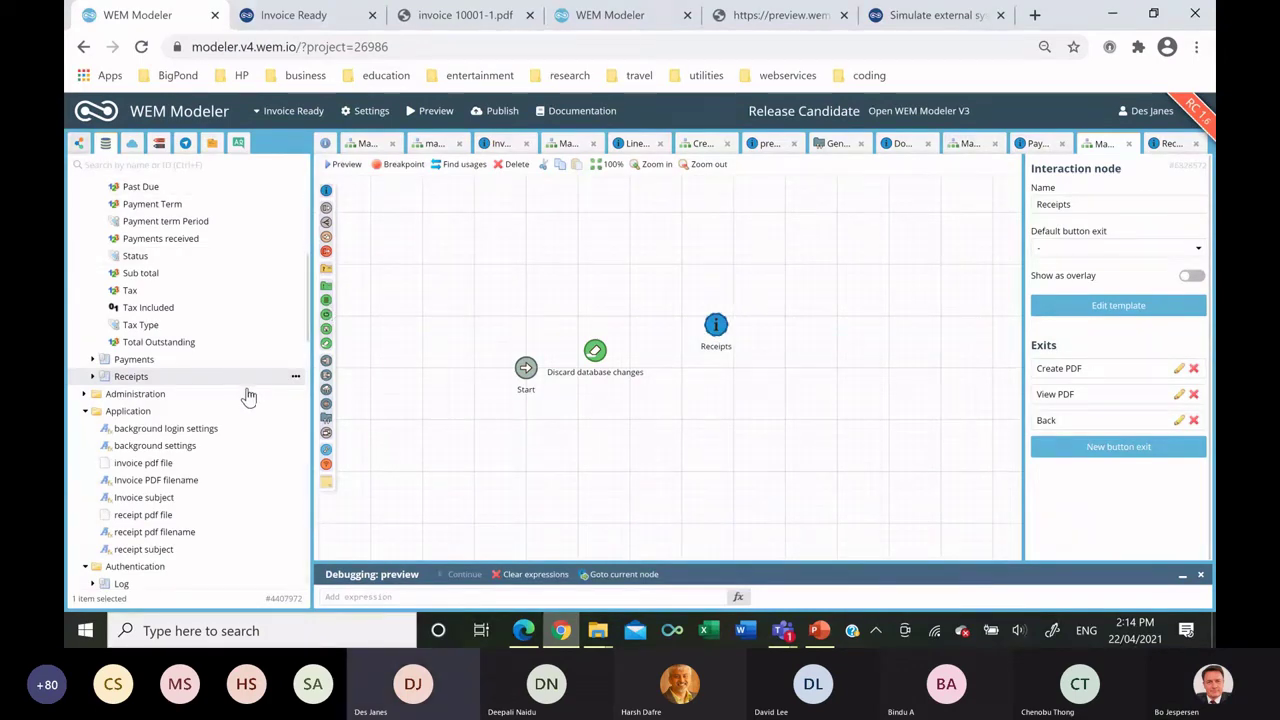
Add the Move receipt from payment to DB sub-flowchart and a new interaction node named 'Preview'.
{"action": "scroll", "coordinate": [258, 393], "scroll_direction": "down", "scroll_amount": 2}
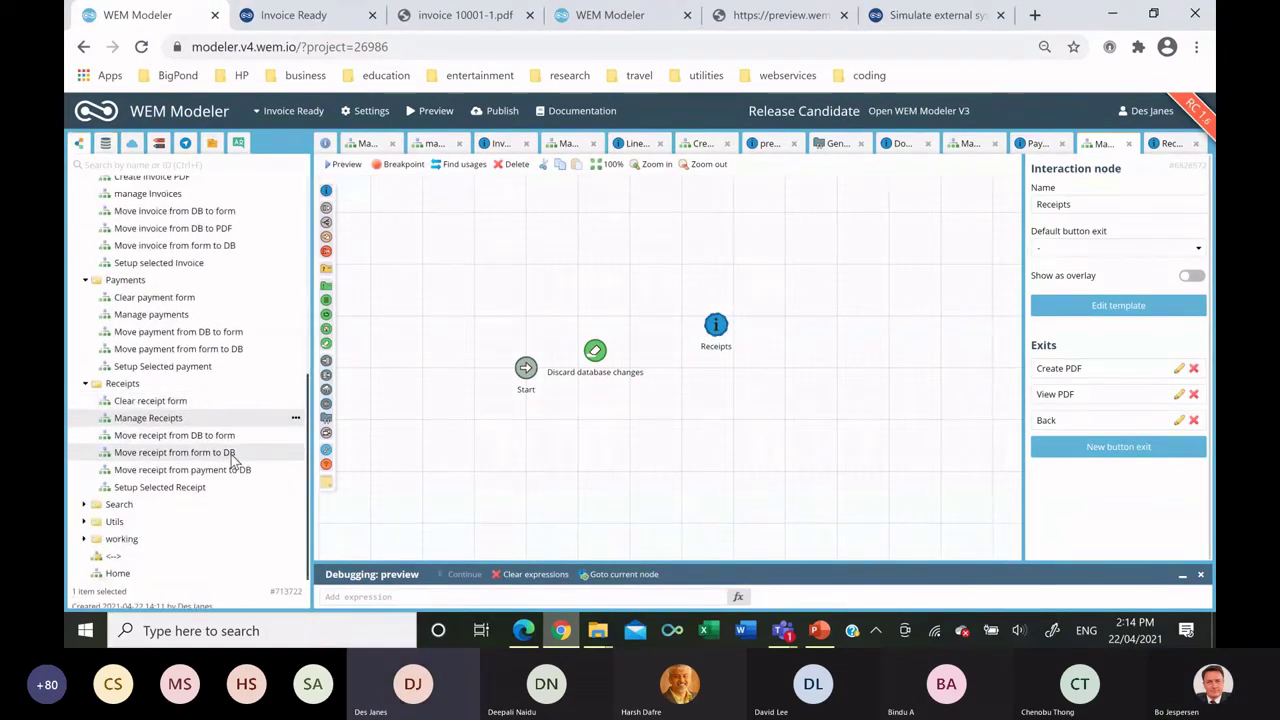
{"action": "left_click_drag", "start_coordinate": [229, 475], "coordinate": [708, 233]}
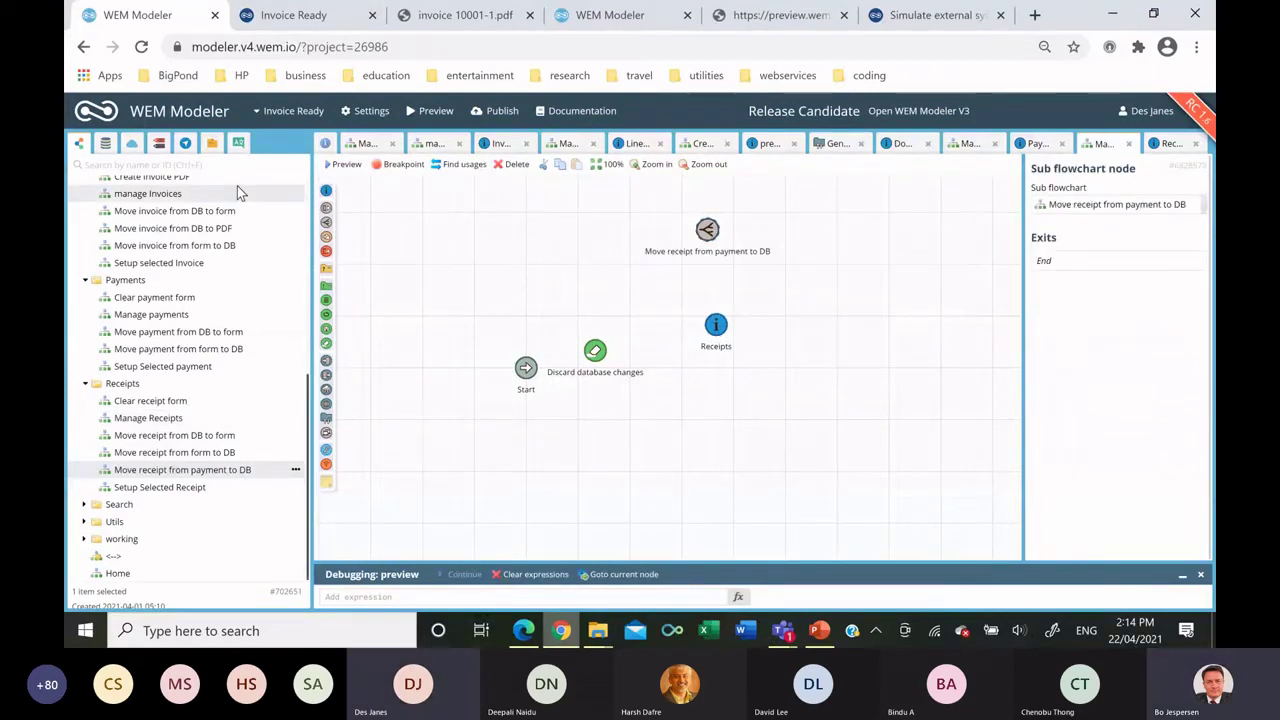
{"action": "left_click_drag", "start_coordinate": [326, 190], "coordinate": [889, 238]}
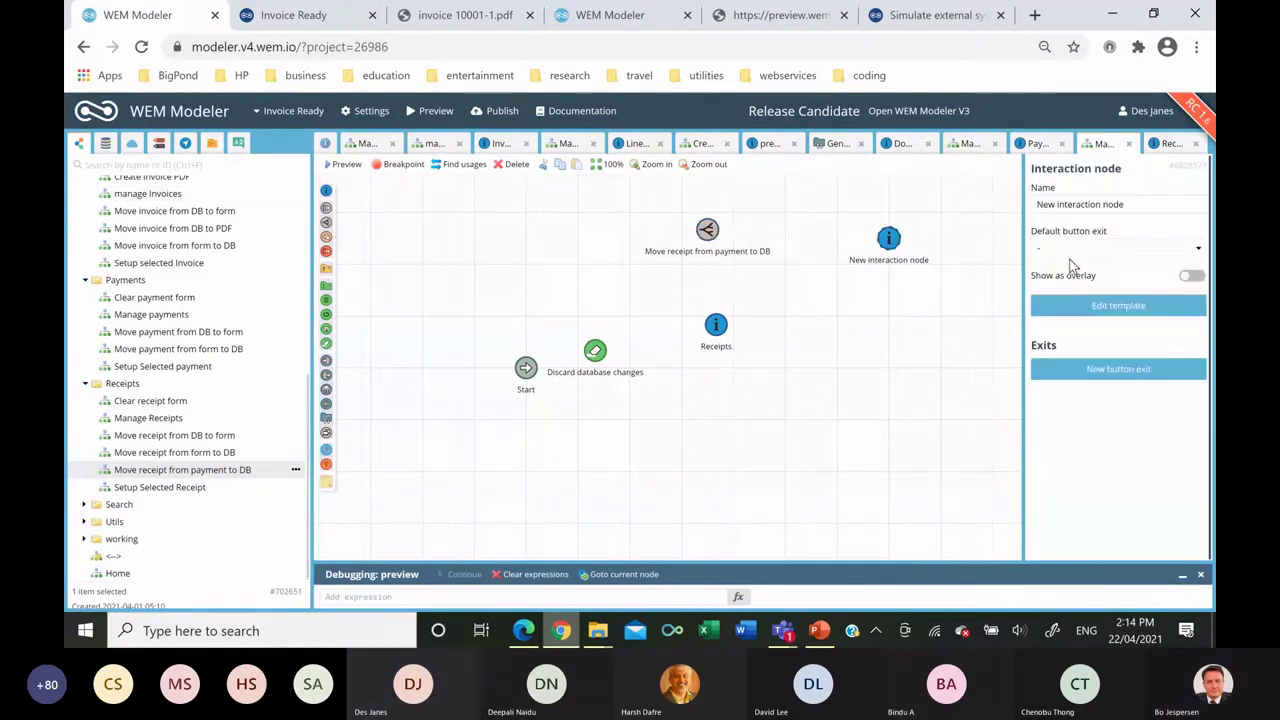
{"action": "triple_click", "coordinate": [1058, 202]}
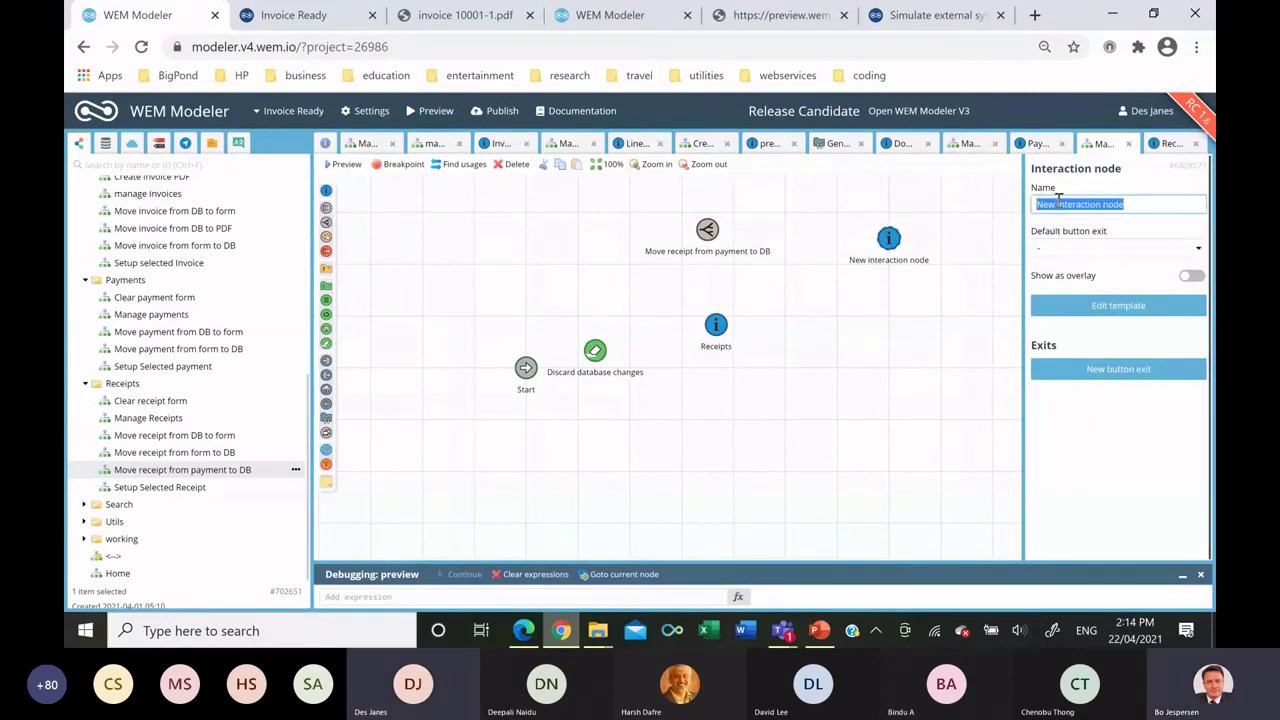
{"action": "type", "text": "Preview"}
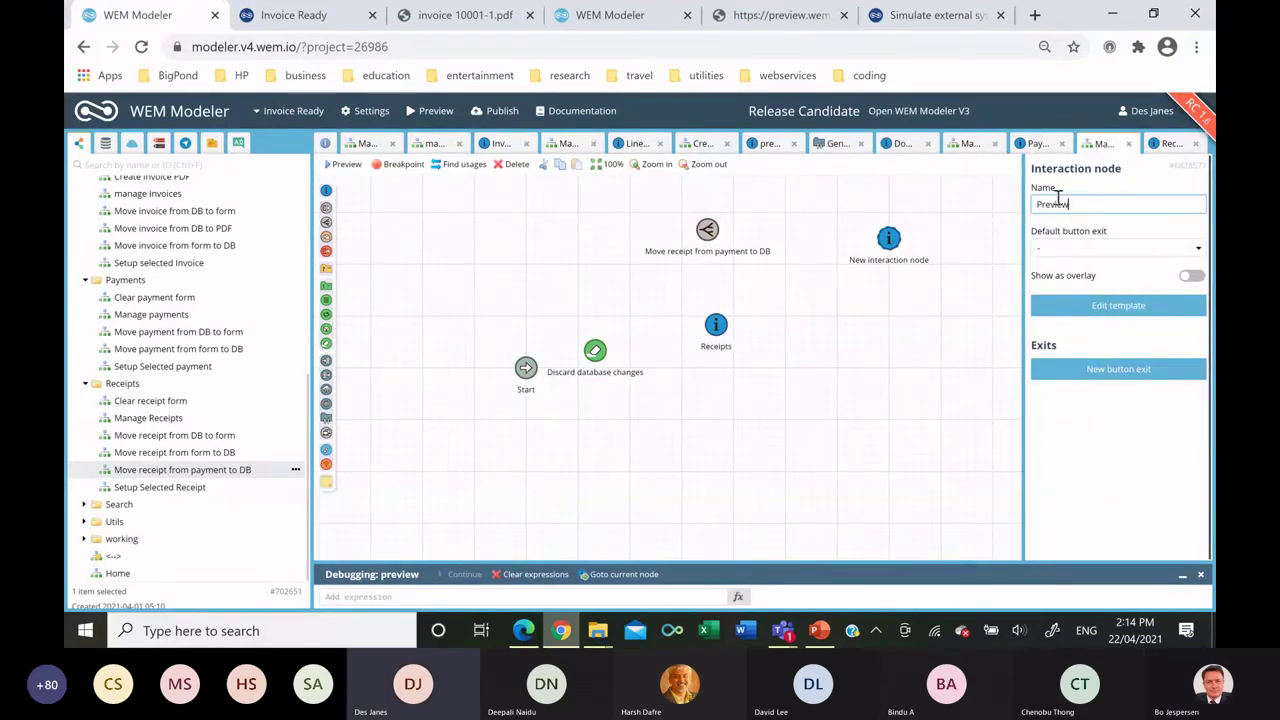
{"action": "left_click", "coordinate": [887, 260]}
Insert the Tax receipt nested template into the Preview screen and save it.
{"action": "double_click", "coordinate": [887, 258]}
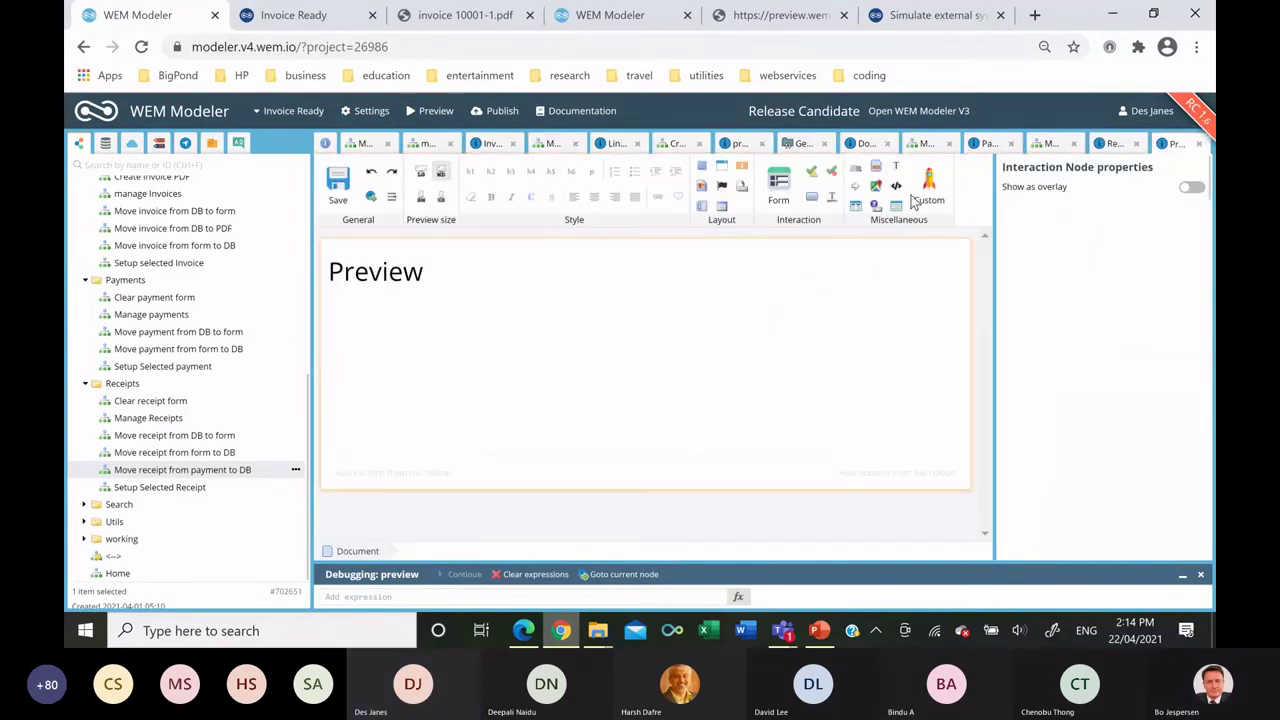
{"action": "left_click_drag", "start_coordinate": [586, 338], "coordinate": [586, 336]}
{"action": "left_click", "coordinate": [470, 338]}
{"action": "double_click", "coordinate": [467, 333]}
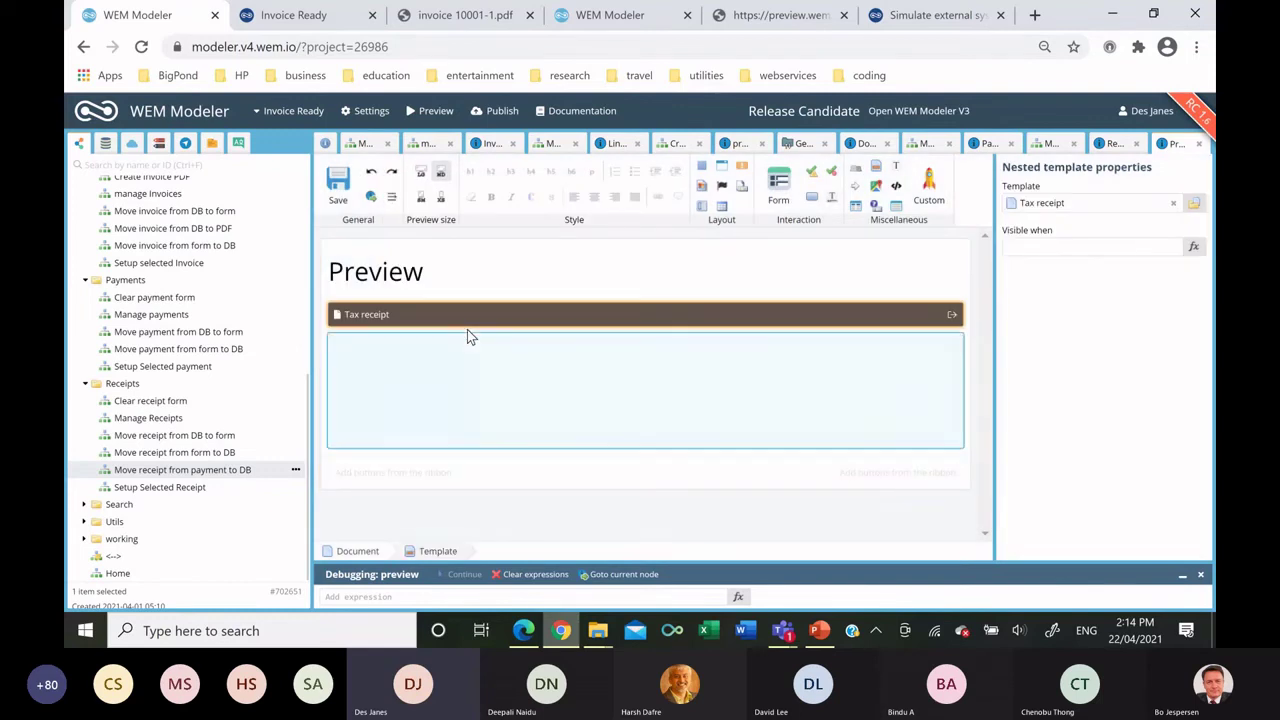
{"action": "left_click", "coordinate": [337, 188]}
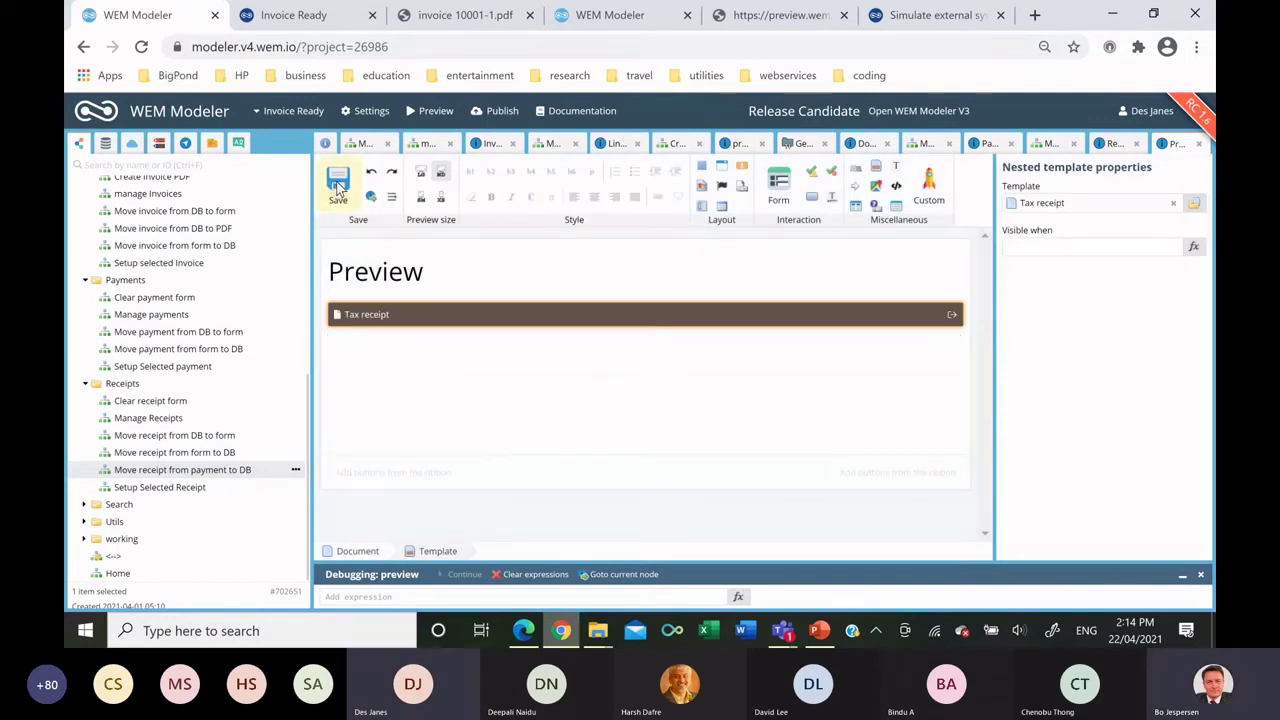
Add Back and PDF exit buttons, right-aligned at extra small size, and save the template.
{"action": "left_click_drag", "start_coordinate": [810, 197], "coordinate": [572, 300]}
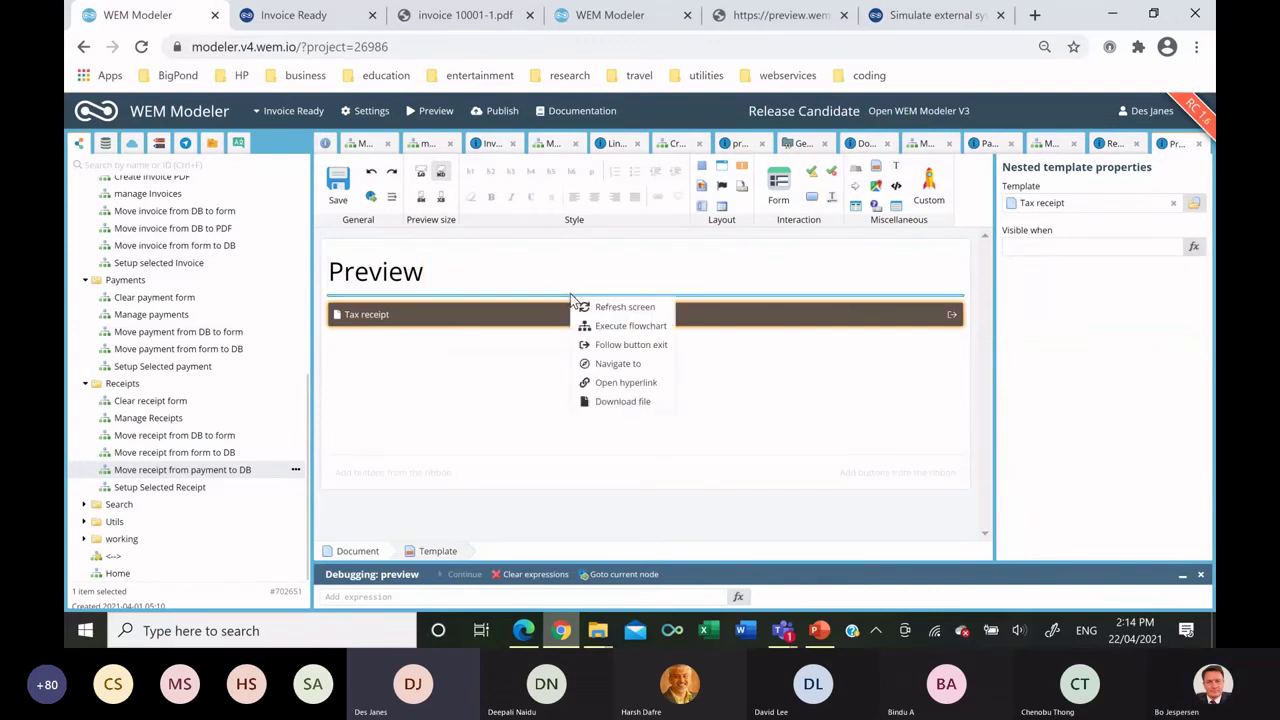
{"action": "left_click", "coordinate": [621, 346]}
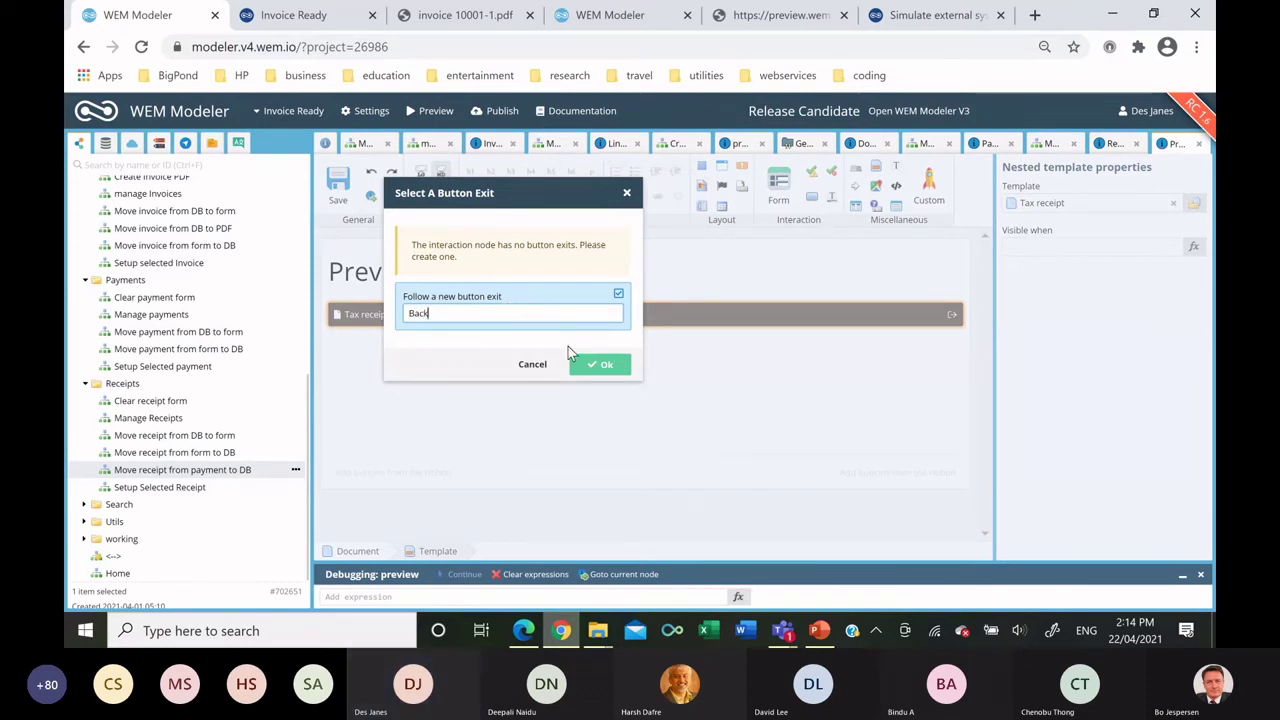
{"action": "left_click", "coordinate": [617, 366]}
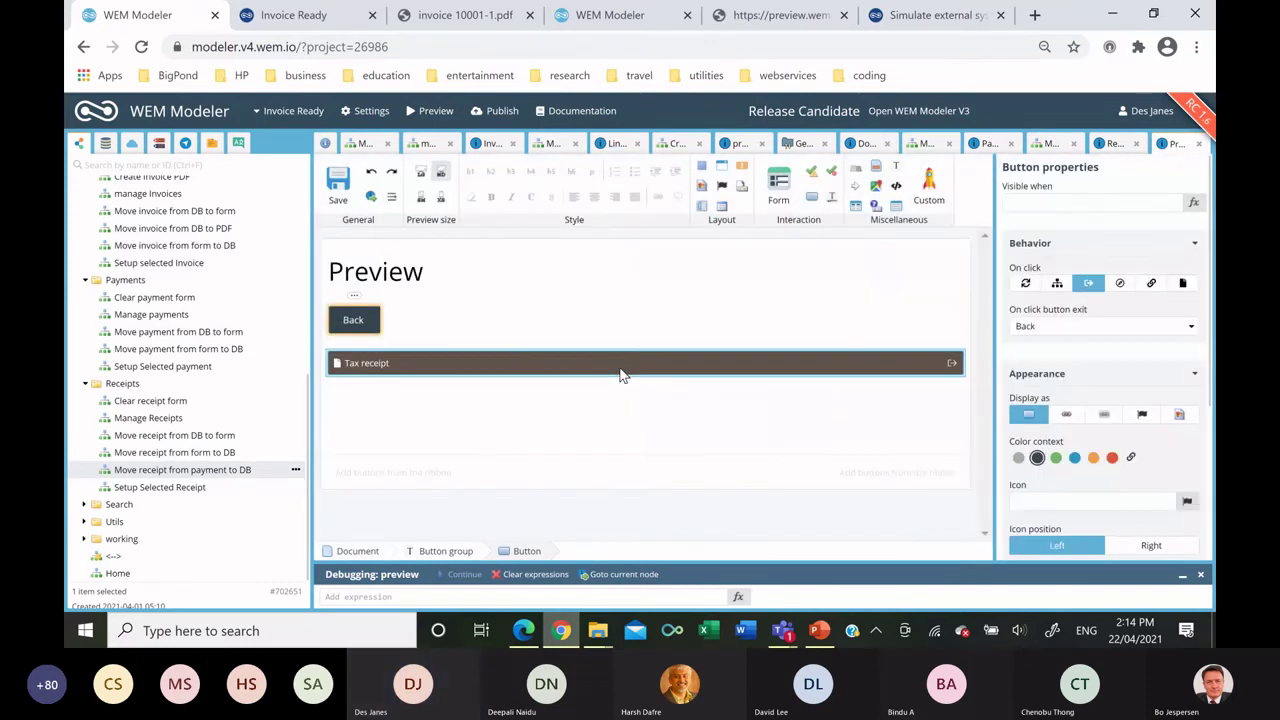
{"action": "left_click_drag", "start_coordinate": [812, 196], "coordinate": [556, 322]}
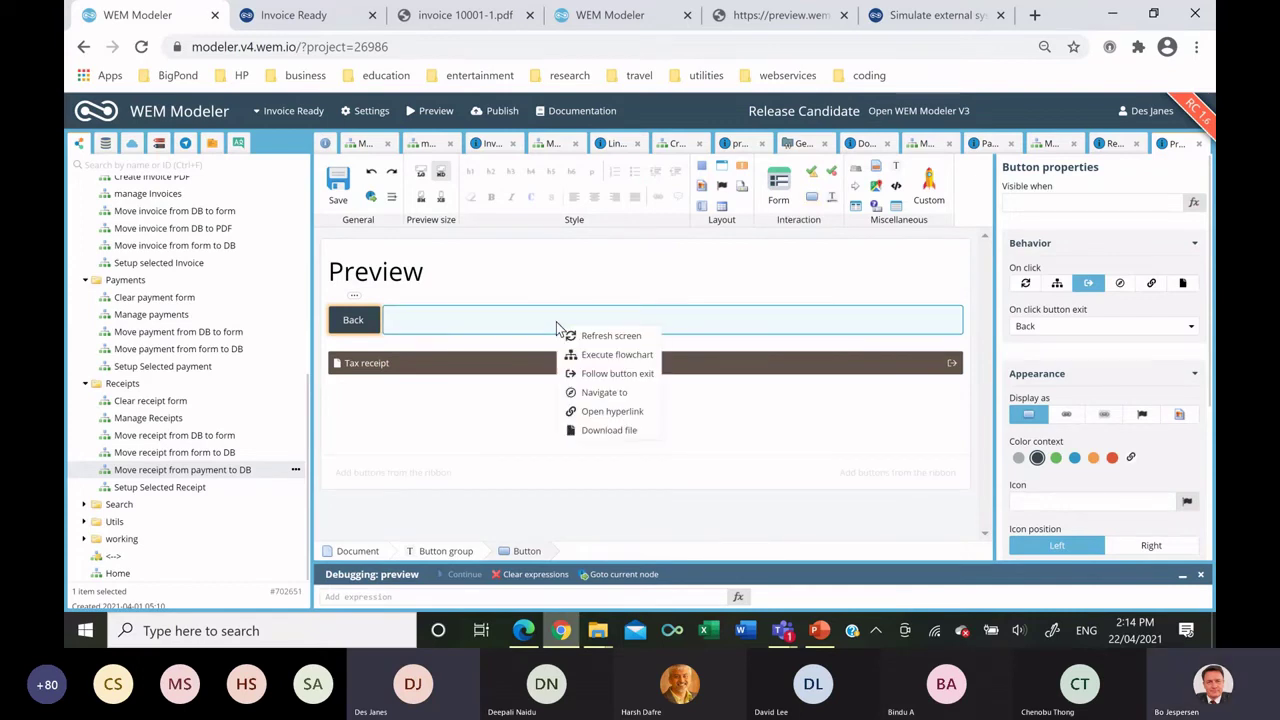
{"action": "left_click", "coordinate": [615, 373]}
{"action": "type", "text": "PD"}
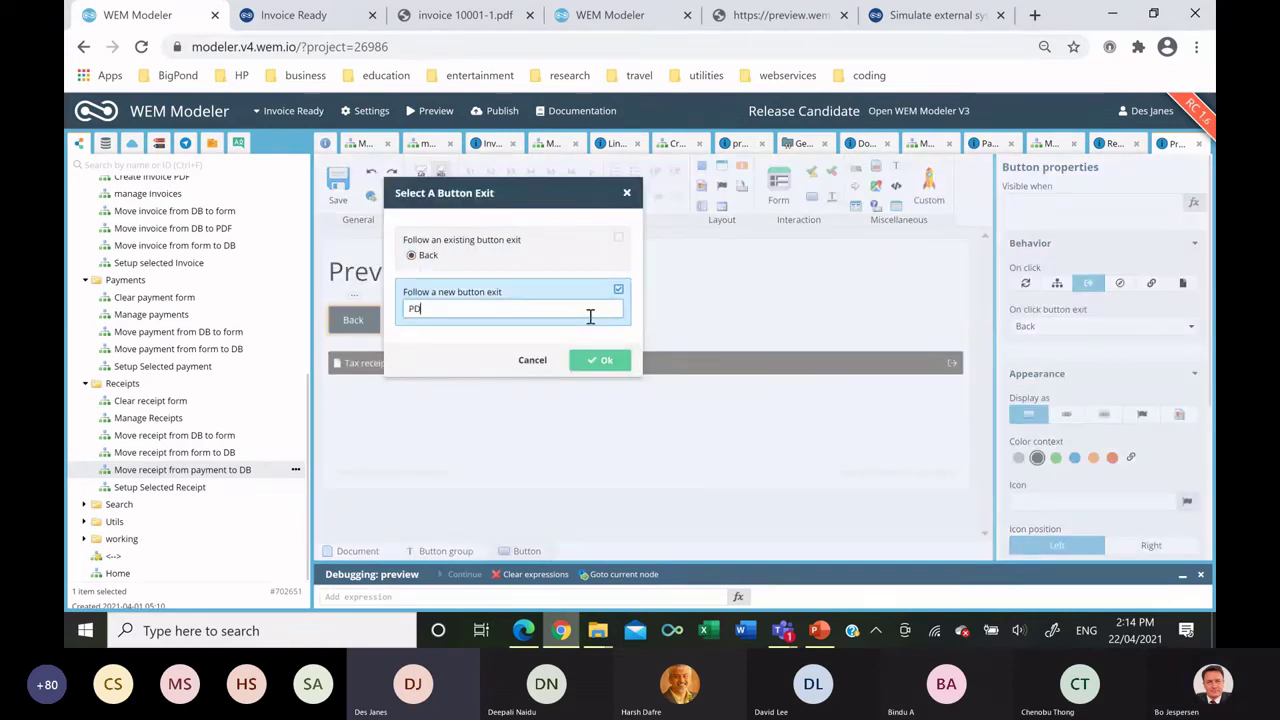
{"action": "type", "text": "F"}
{"action": "left_click", "coordinate": [599, 362]}
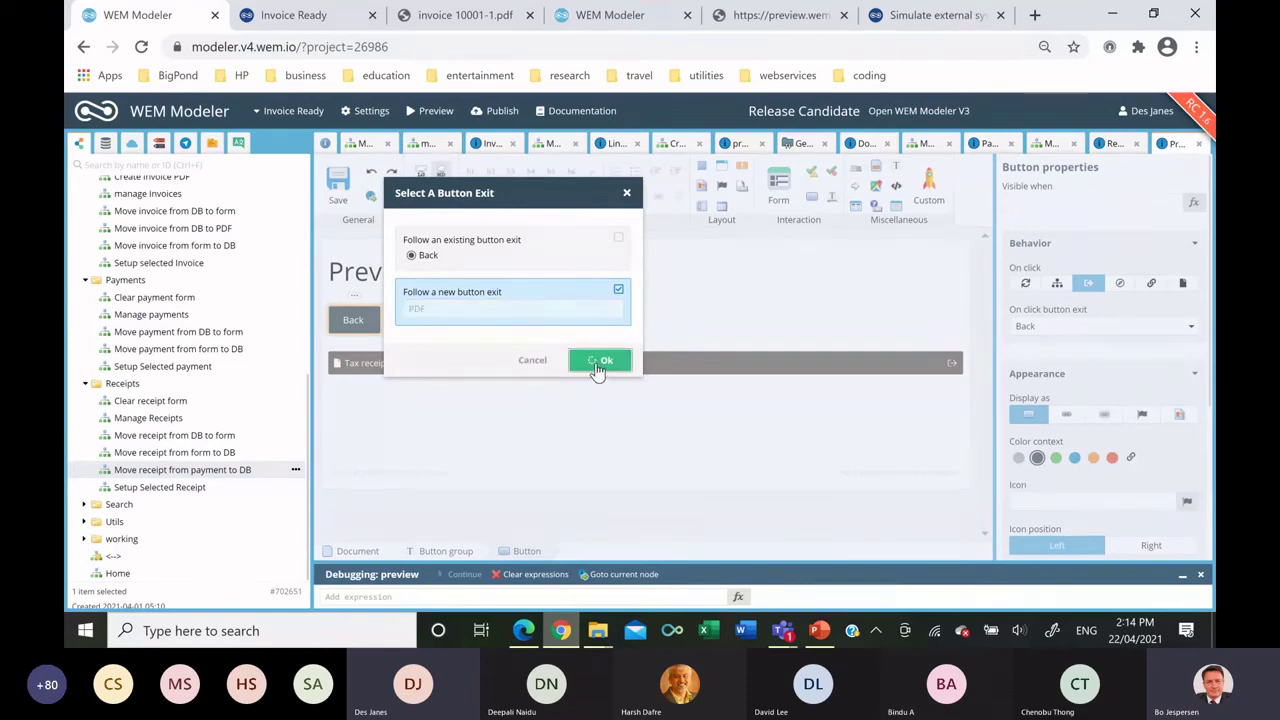
{"action": "scroll", "coordinate": [1096, 486], "scroll_direction": "down", "scroll_amount": 3}
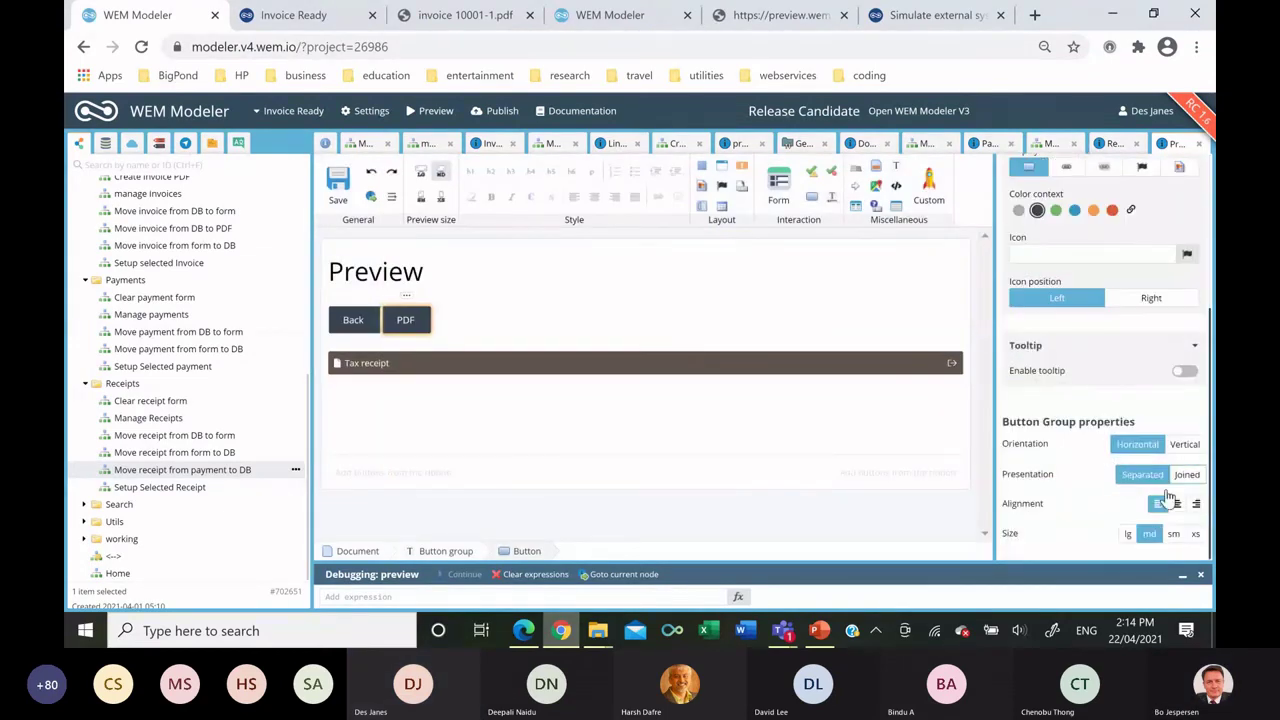
{"action": "left_click", "coordinate": [1195, 503]}
{"action": "left_click", "coordinate": [1195, 533]}
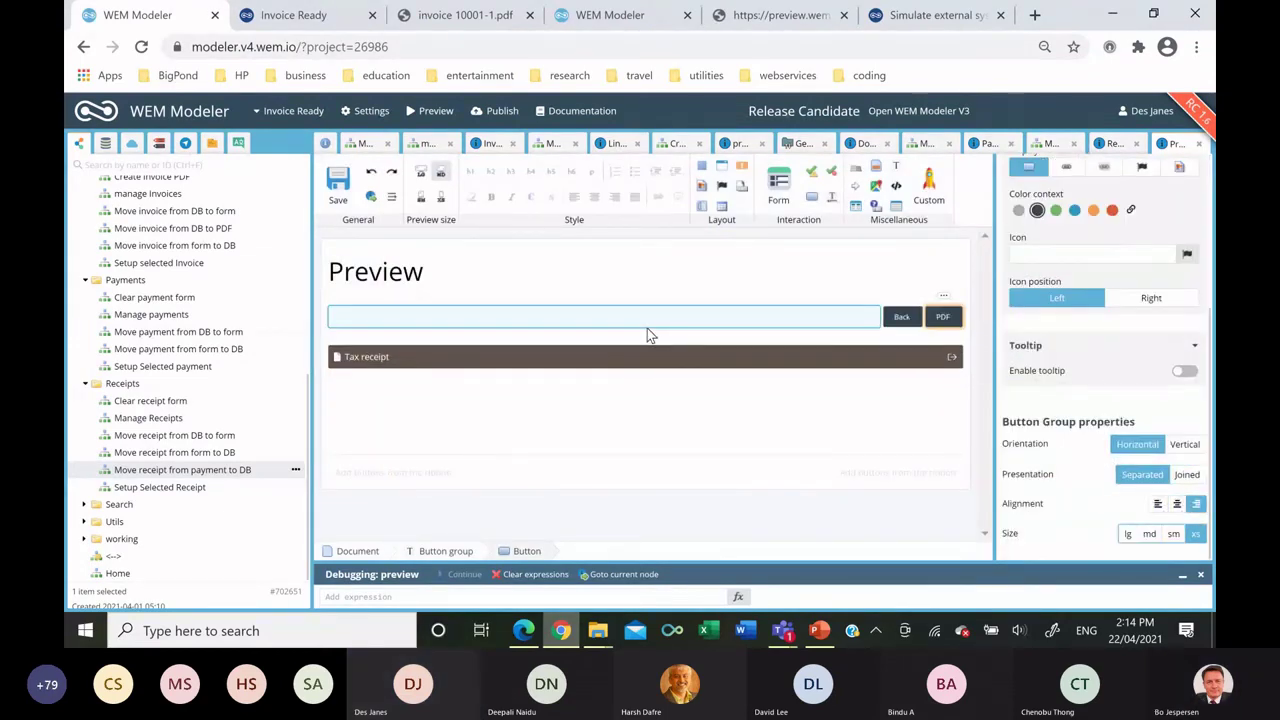
{"action": "left_click", "coordinate": [339, 185]}
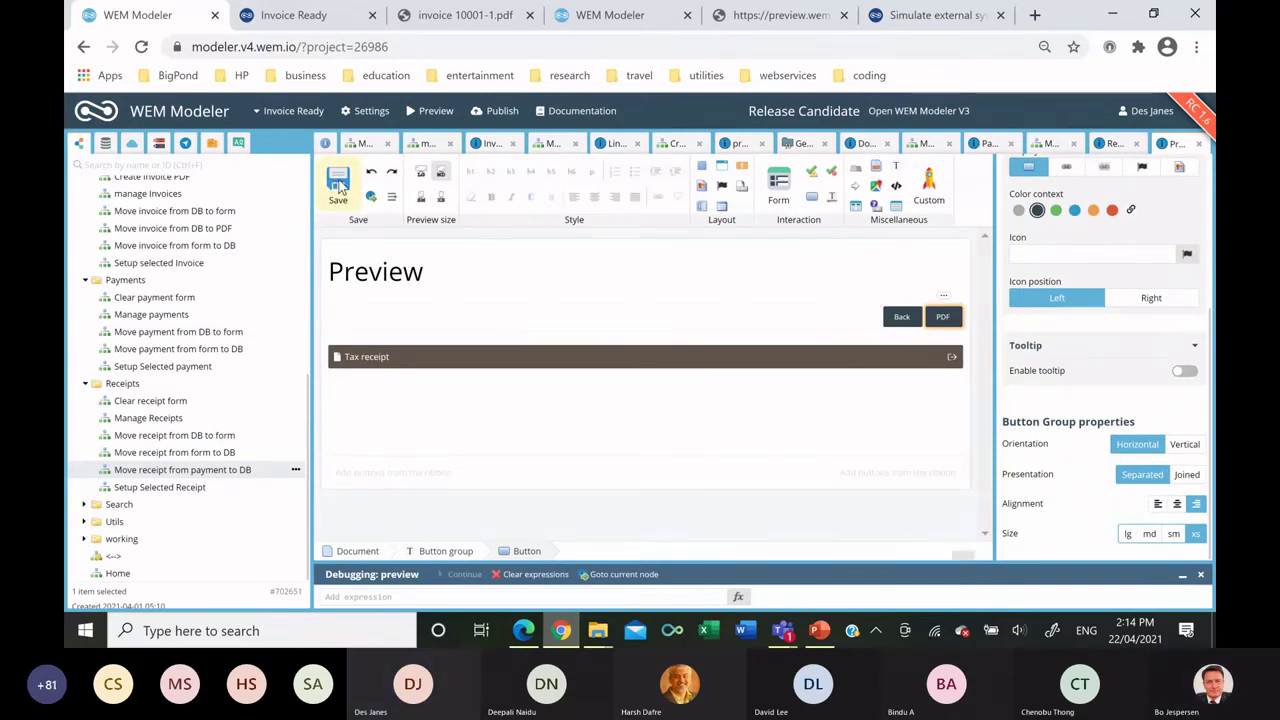
Connect Start to Discard database changes, and Receipts to Move receipt via the Create PDF exit.
{"action": "left_click", "coordinate": [1050, 144]}
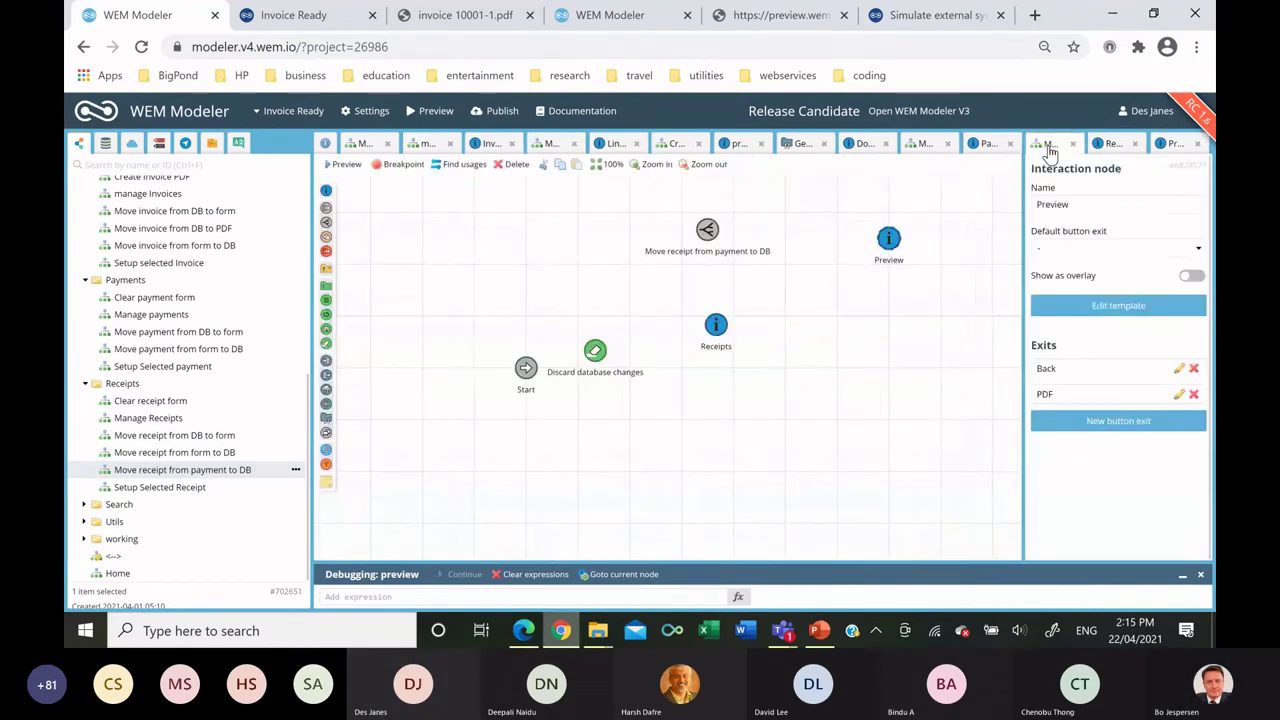
{"action": "left_click_drag", "start_coordinate": [580, 362], "coordinate": [716, 325]}
{"action": "left_click_drag", "start_coordinate": [710, 266], "coordinate": [888, 242]}
{"action": "left_click", "coordinate": [742, 251]}
Connect Receipts to Preview via the View PDF exit and add a Generate PDF document node below.
{"action": "left_click_drag", "start_coordinate": [714, 325], "coordinate": [888, 243]}
{"action": "left_click", "coordinate": [920, 279]}
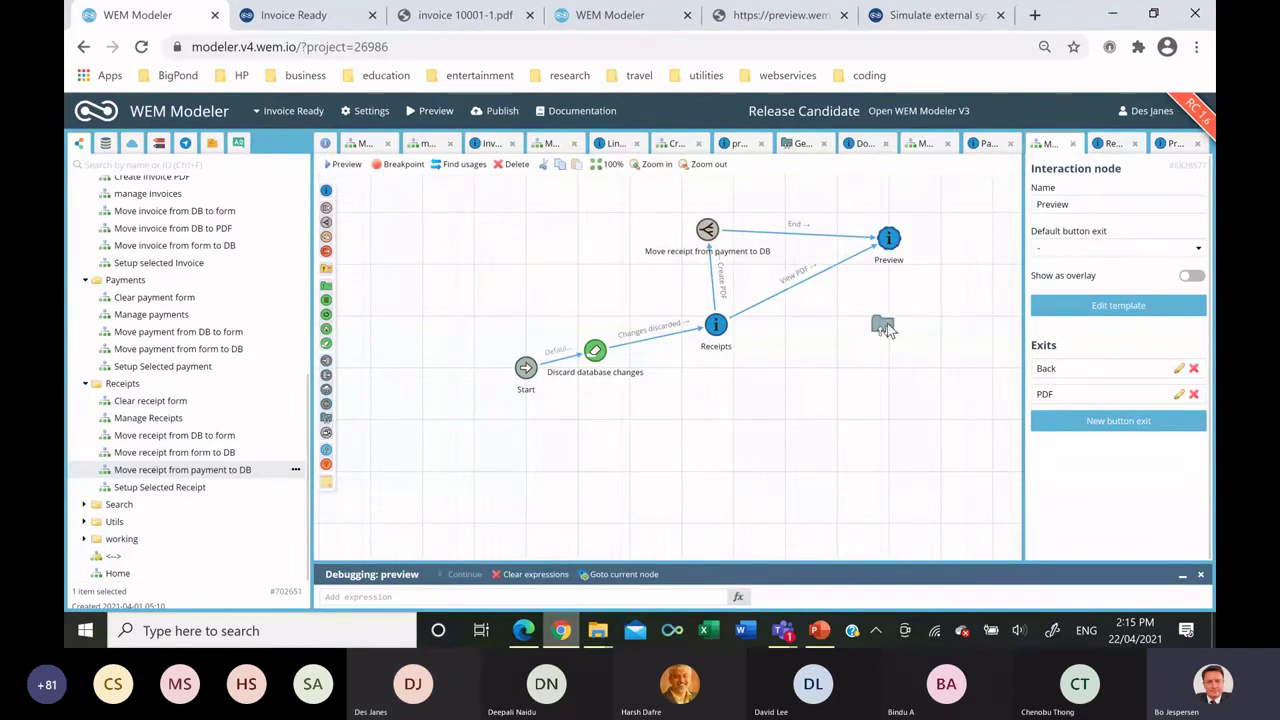
{"action": "left_click_drag", "start_coordinate": [887, 323], "coordinate": [887, 323]}
{"action": "left_click", "coordinate": [975, 274]}
Put the Tax receipt nested template in the PDF document template, delete its heading, and save.
{"action": "left_click", "coordinate": [1112, 195]}
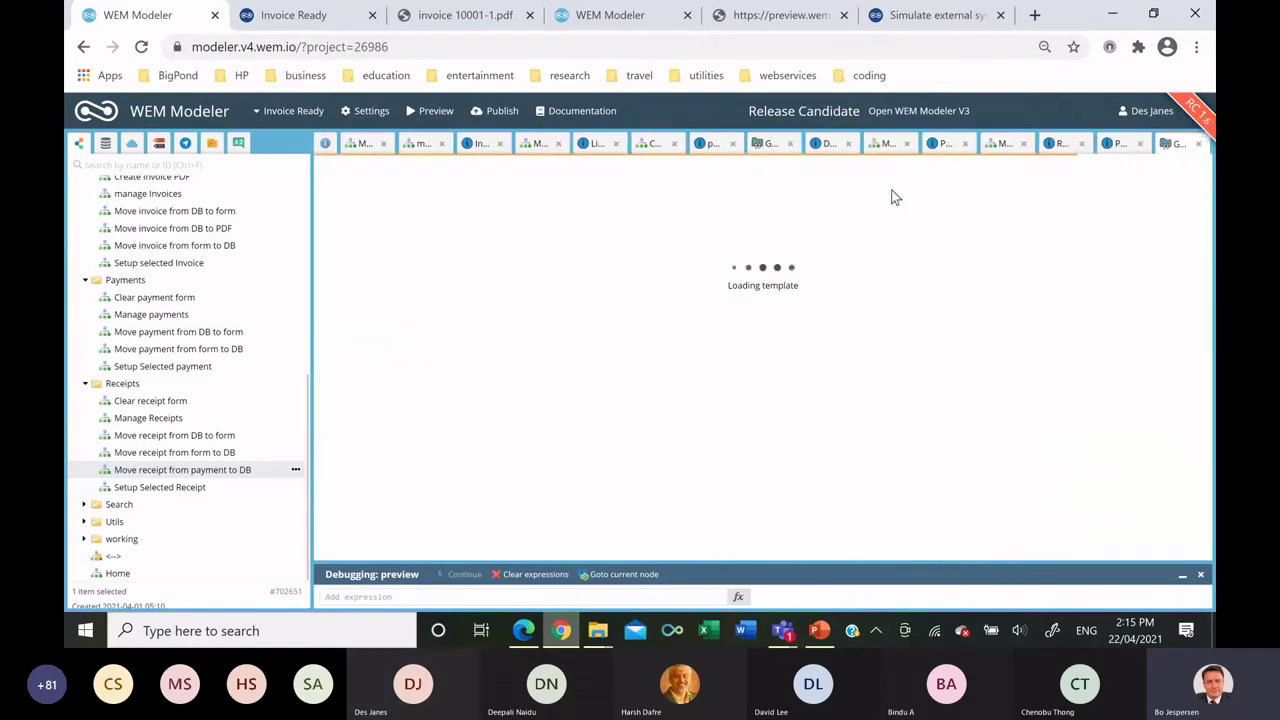
{"action": "left_click_drag", "start_coordinate": [866, 187], "coordinate": [709, 294]}
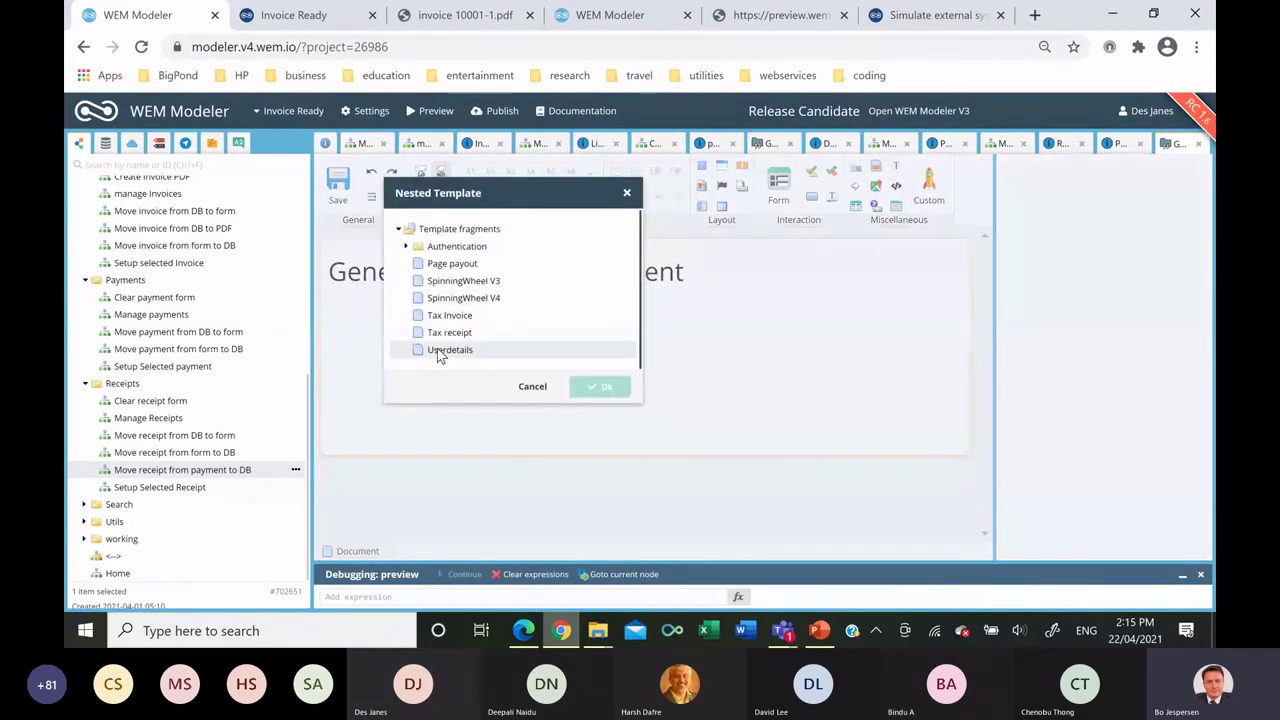
{"action": "left_click", "coordinate": [466, 330]}
{"action": "double_click", "coordinate": [466, 330]}
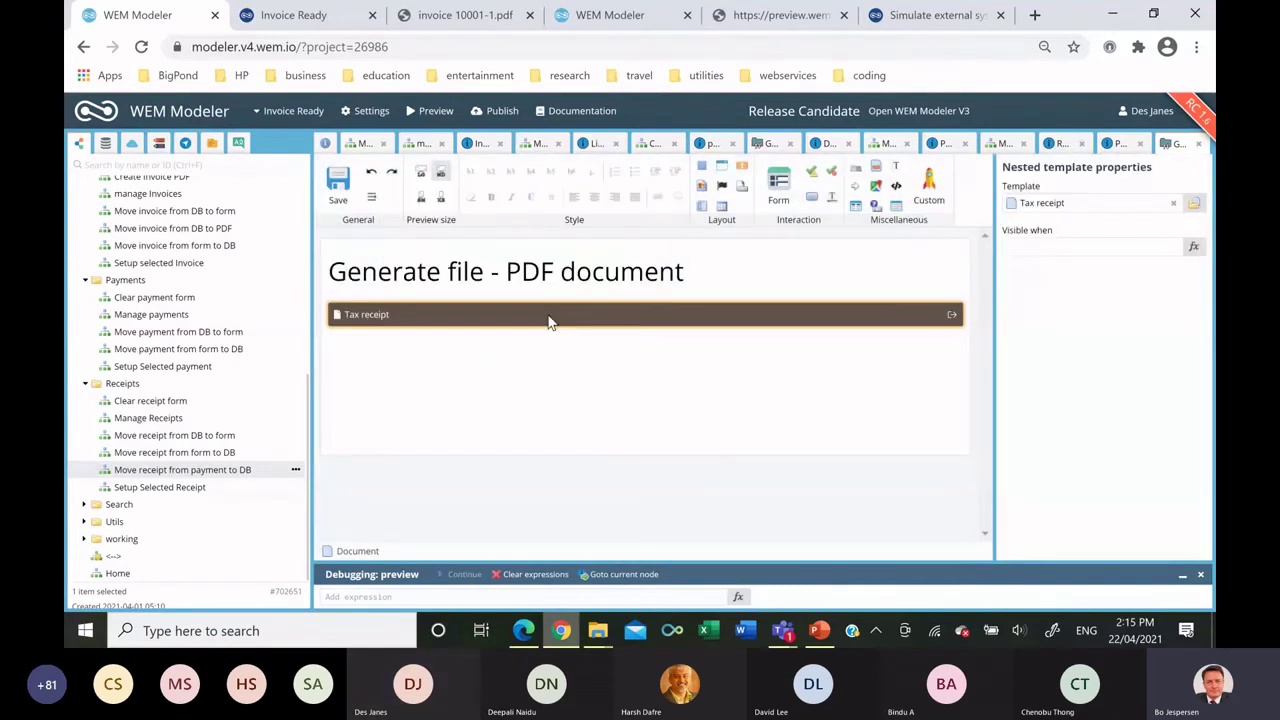
{"action": "left_click_drag", "start_coordinate": [692, 272], "coordinate": [307, 263]}
{"action": "key", "text": "BackSpace"}
{"action": "key", "text": "BackSpace"}
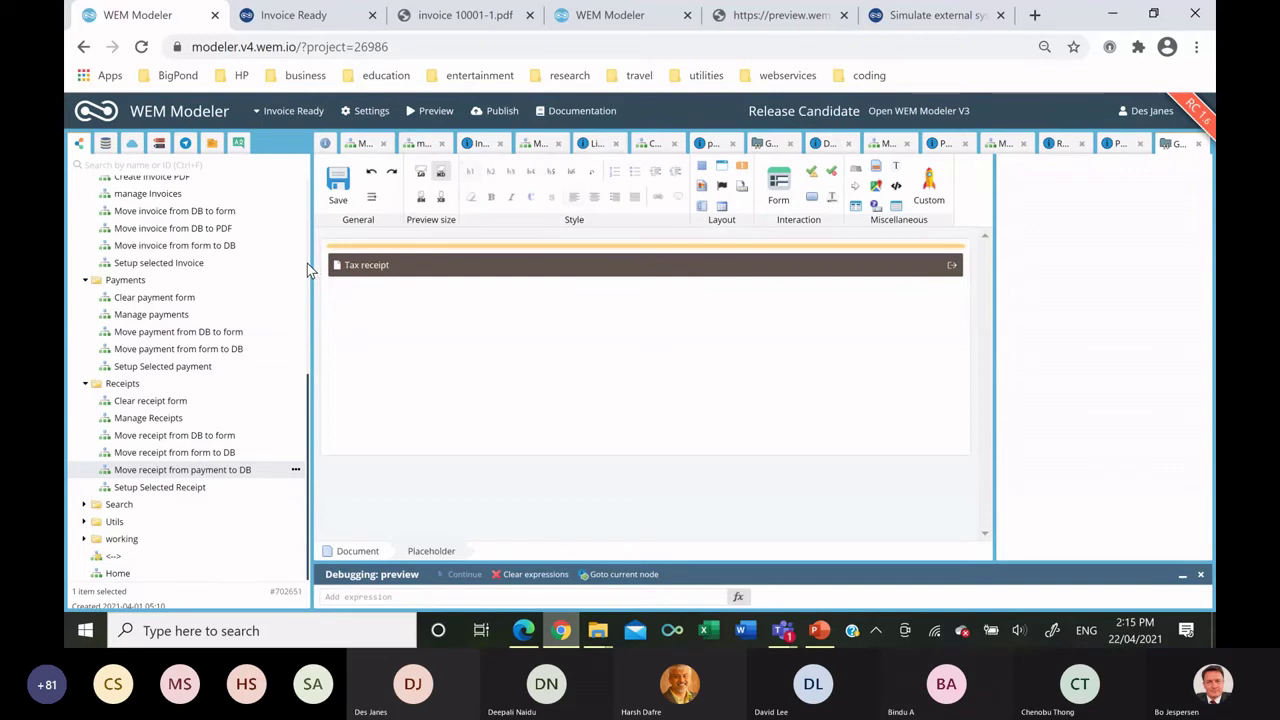
{"action": "key", "text": "ctrl+s"}
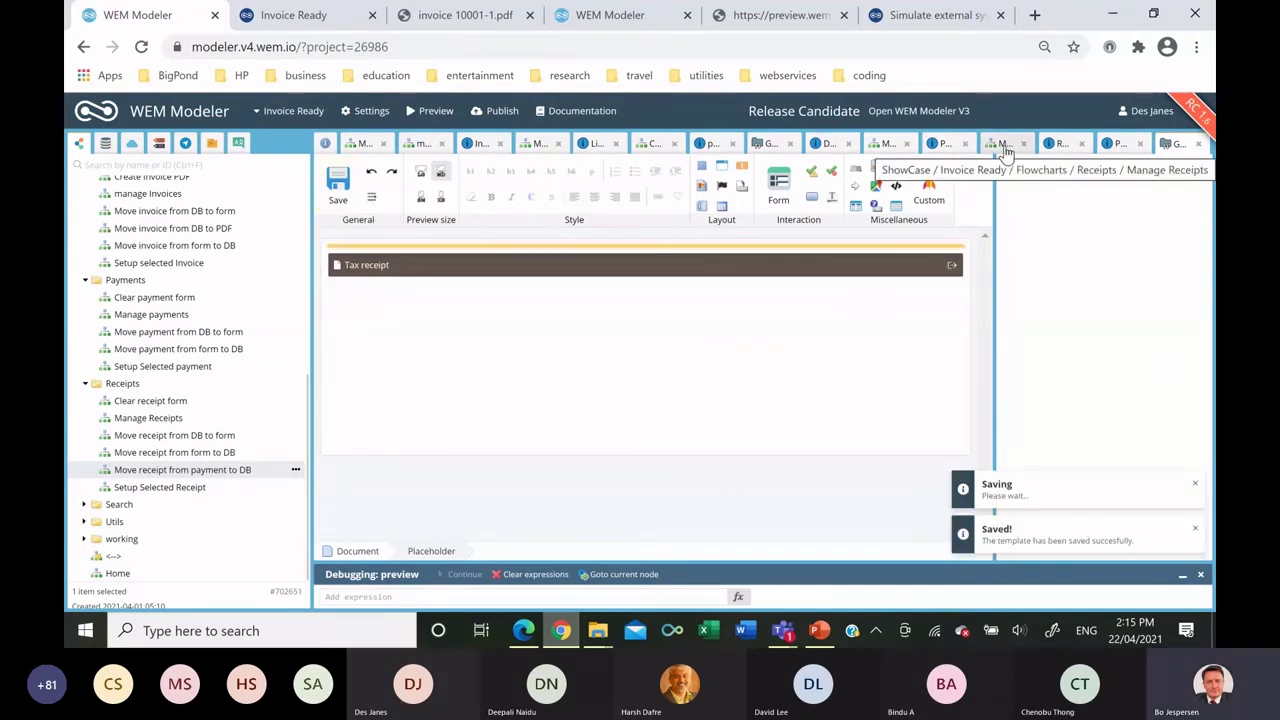
{"action": "left_click", "coordinate": [1004, 144]}
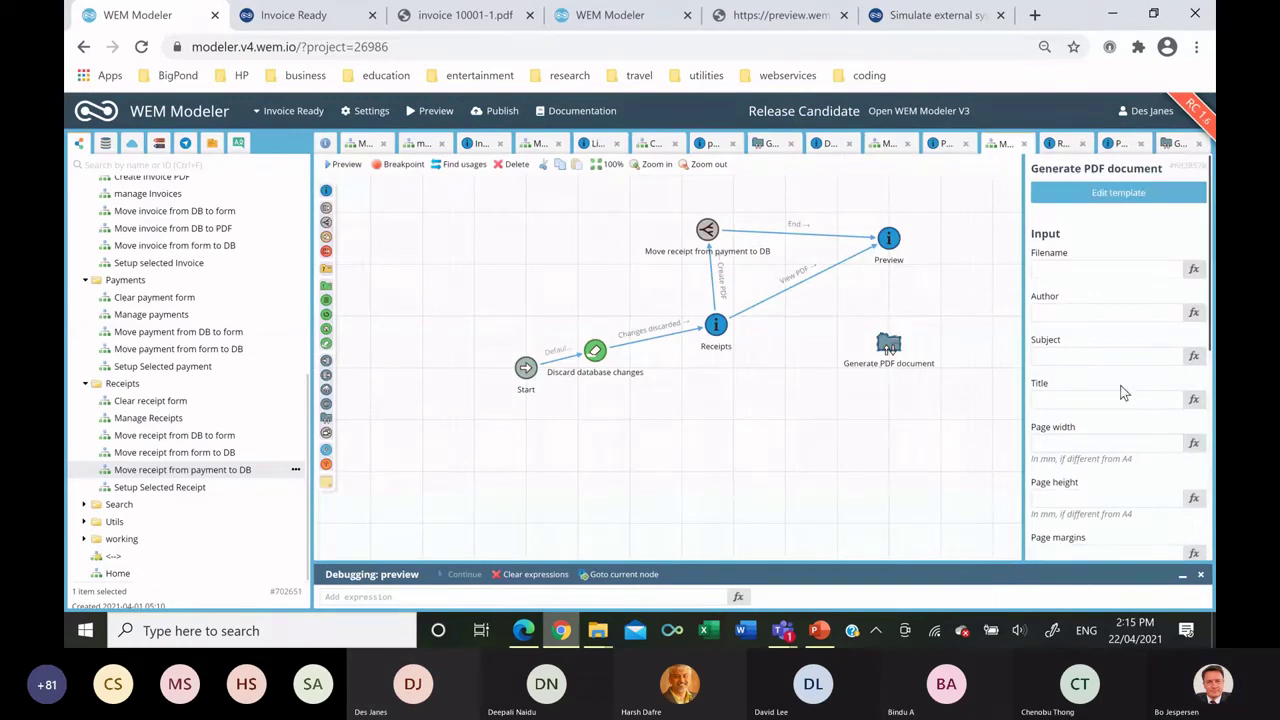
Set Generate PDF document's filename to receipt pdf filename and its output to receipt pdf file.
{"action": "scroll", "coordinate": [1124, 390], "scroll_direction": "down", "scroll_amount": 2}
{"action": "scroll", "coordinate": [1124, 390], "scroll_direction": "up", "scroll_amount": 2}
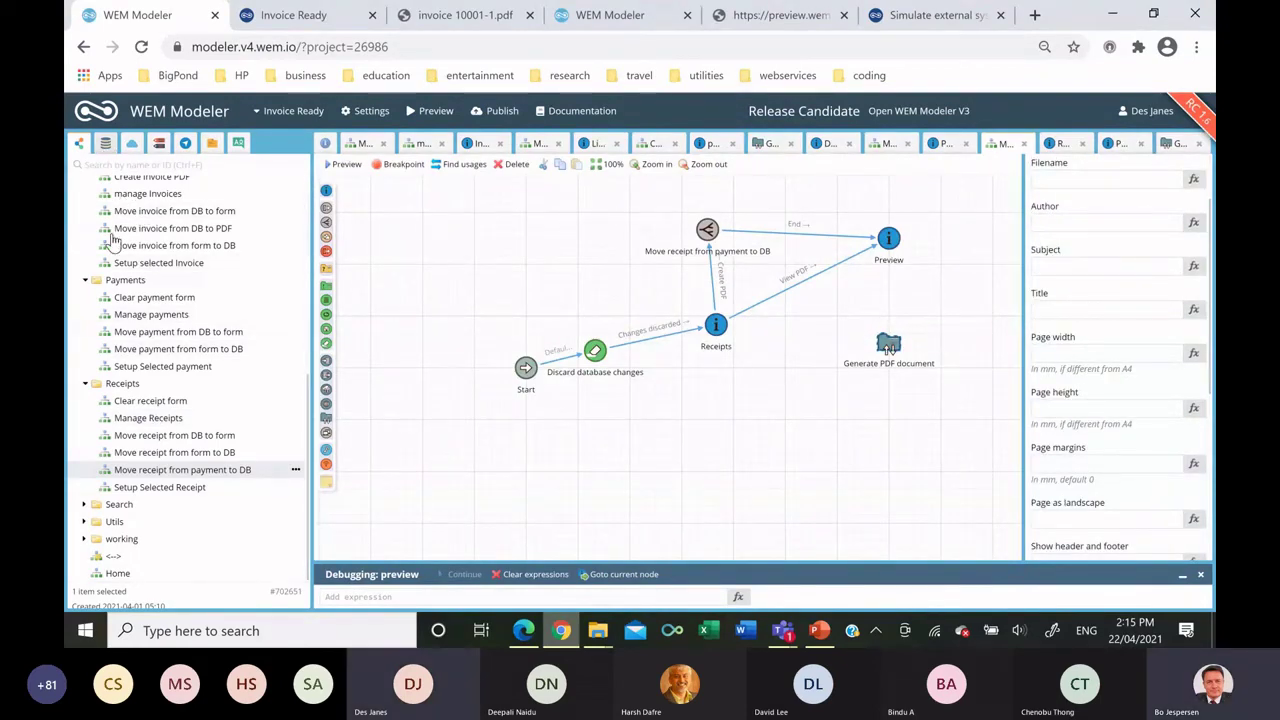
{"action": "scroll", "coordinate": [174, 387], "scroll_direction": "up", "scroll_amount": 5}
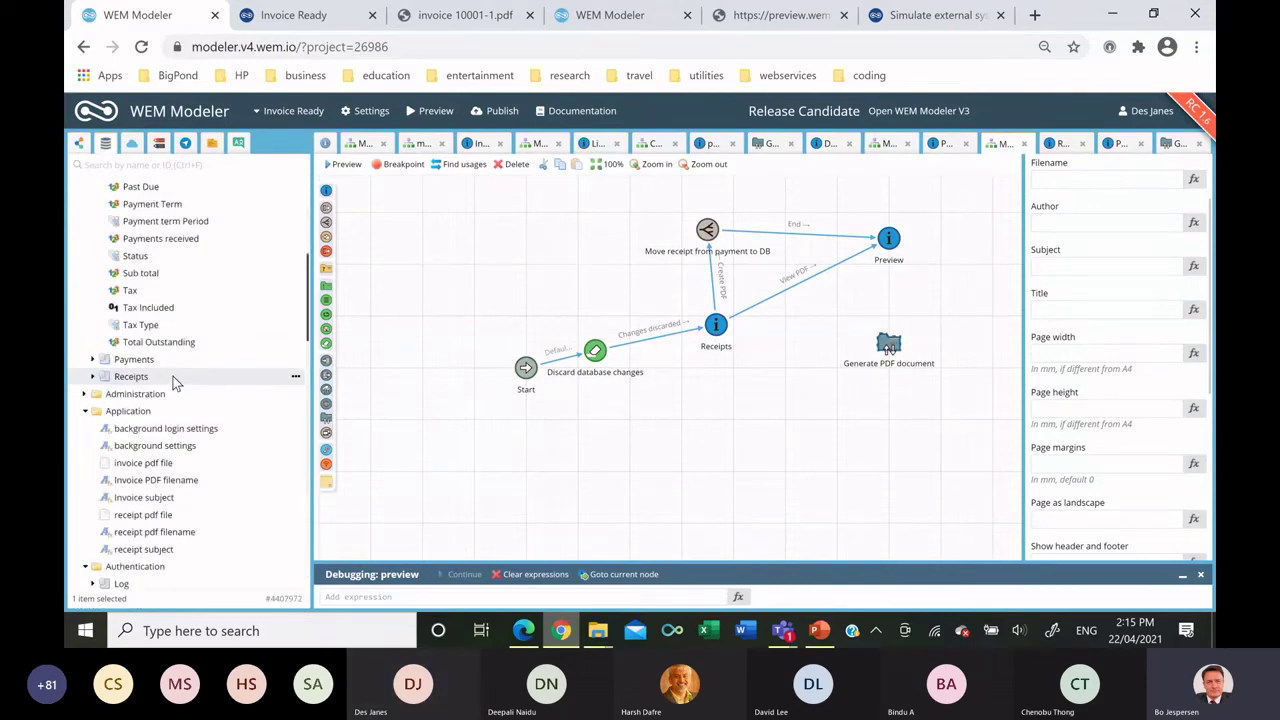
{"action": "left_click", "coordinate": [148, 532]}
{"action": "left_click_drag", "start_coordinate": [1030, 268], "coordinate": [1080, 186]}
{"action": "scroll", "coordinate": [1148, 430], "scroll_direction": "down", "scroll_amount": 4}
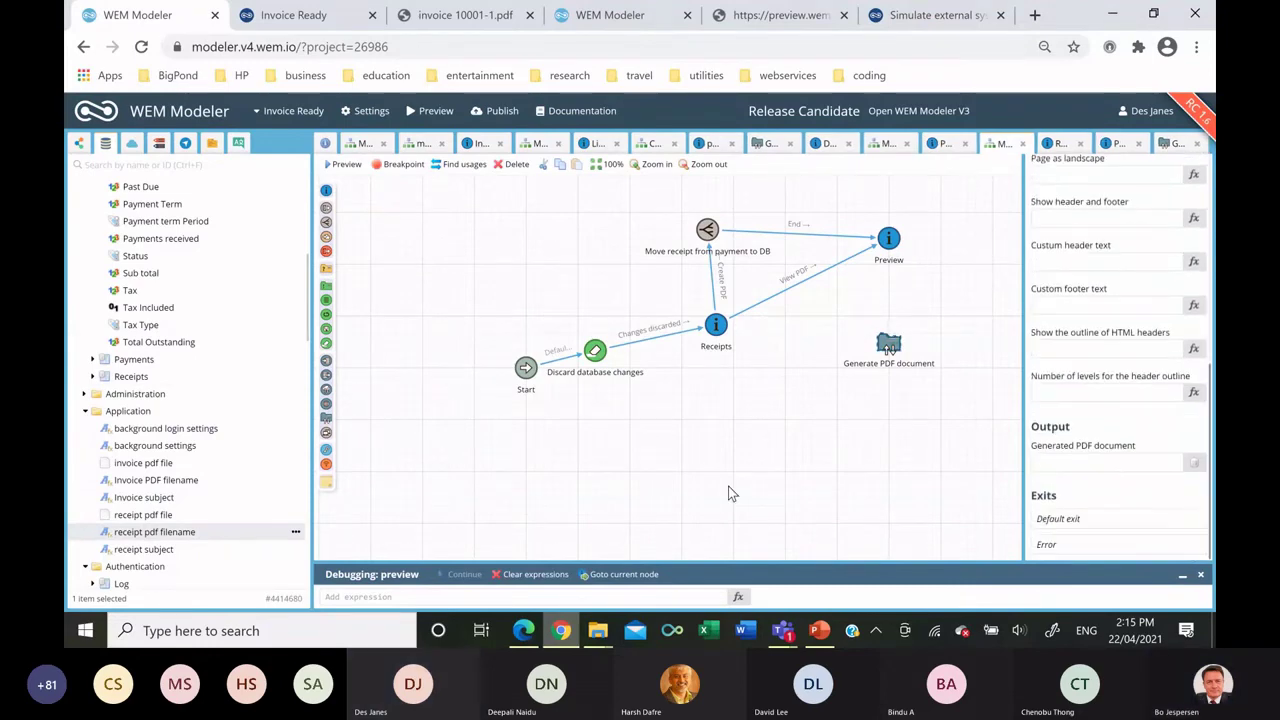
{"action": "left_click_drag", "start_coordinate": [150, 514], "coordinate": [1070, 465]}
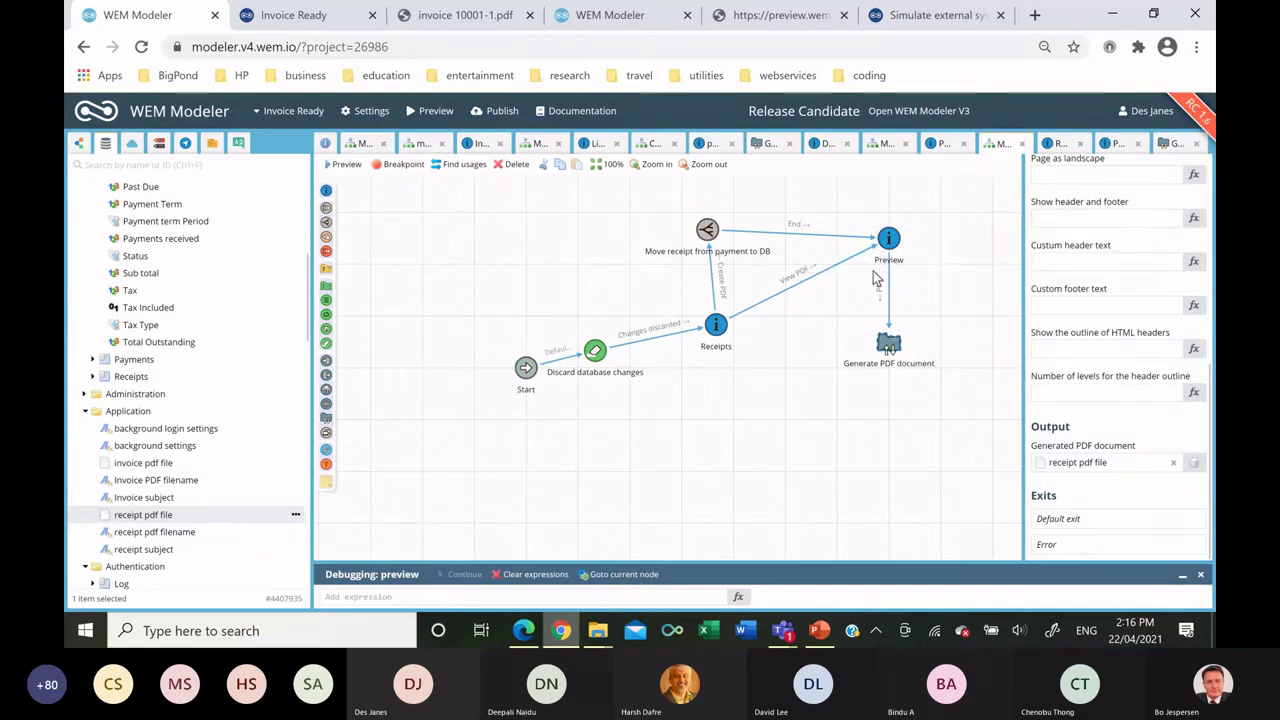
Link Preview's PDF exit to Generate PDF document and route it back to Receipts.
{"action": "left_click_drag", "start_coordinate": [876, 258], "coordinate": [716, 325]}
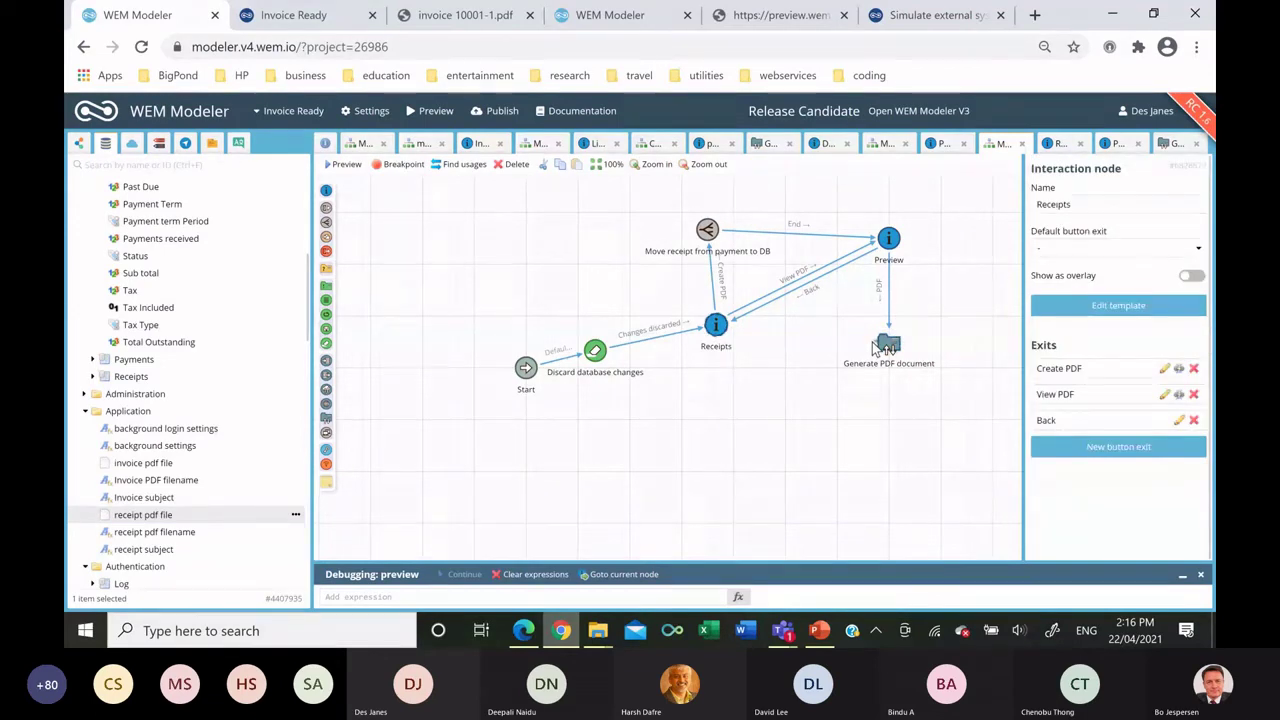
{"action": "left_click_drag", "start_coordinate": [800, 347], "coordinate": [716, 326]}
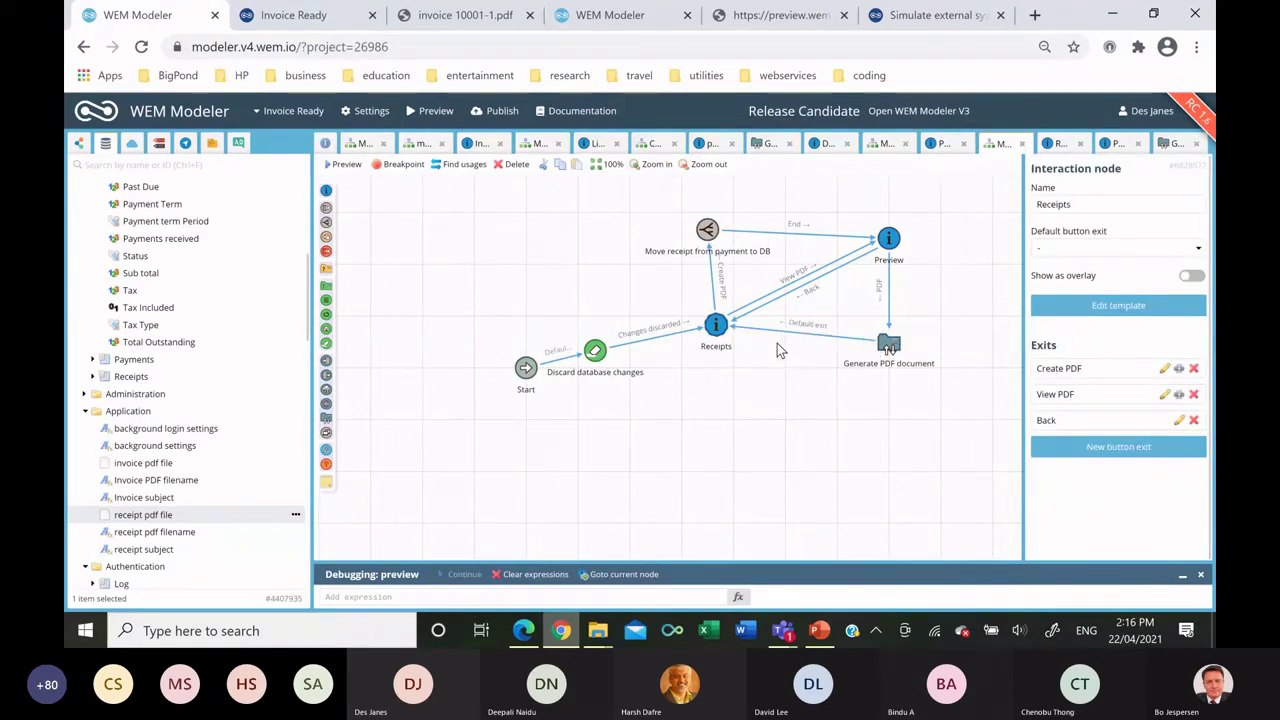
{"action": "left_click", "coordinate": [288, 20]}
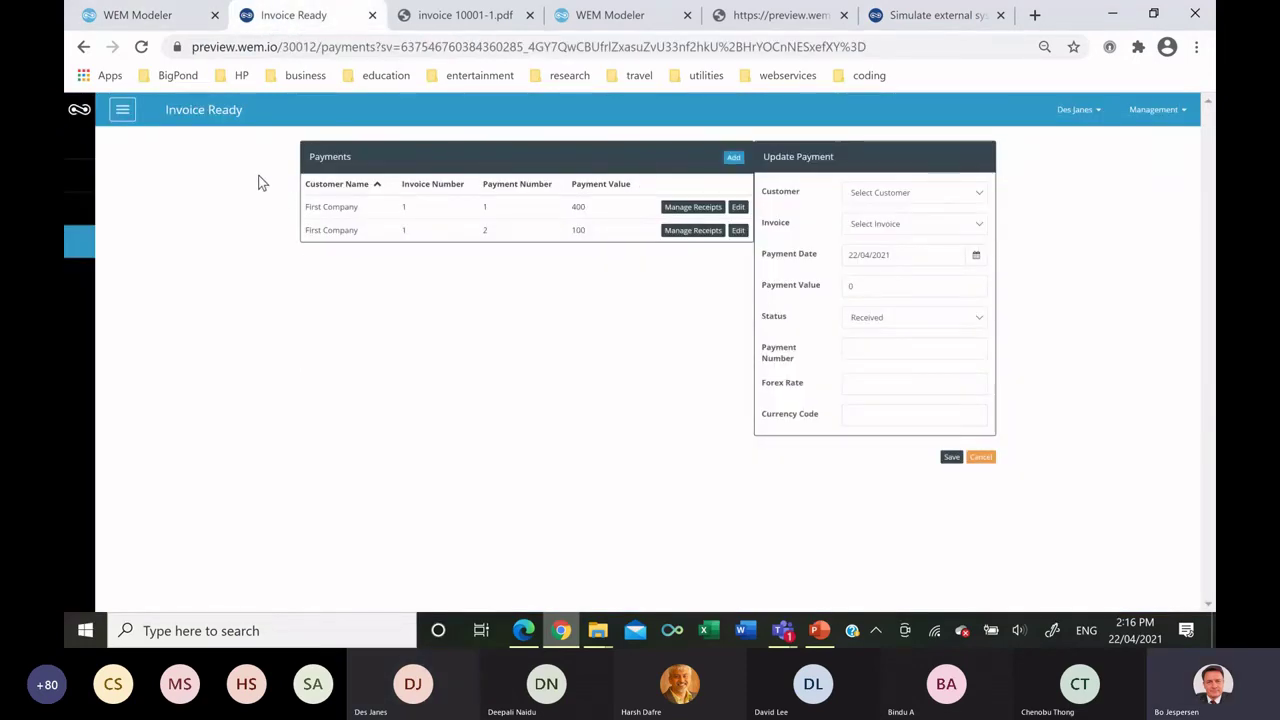
In Invoice Ready, go to Payments and create the tax receipt PDF preview for the 400 payment.
{"action": "left_click", "coordinate": [122, 110]}
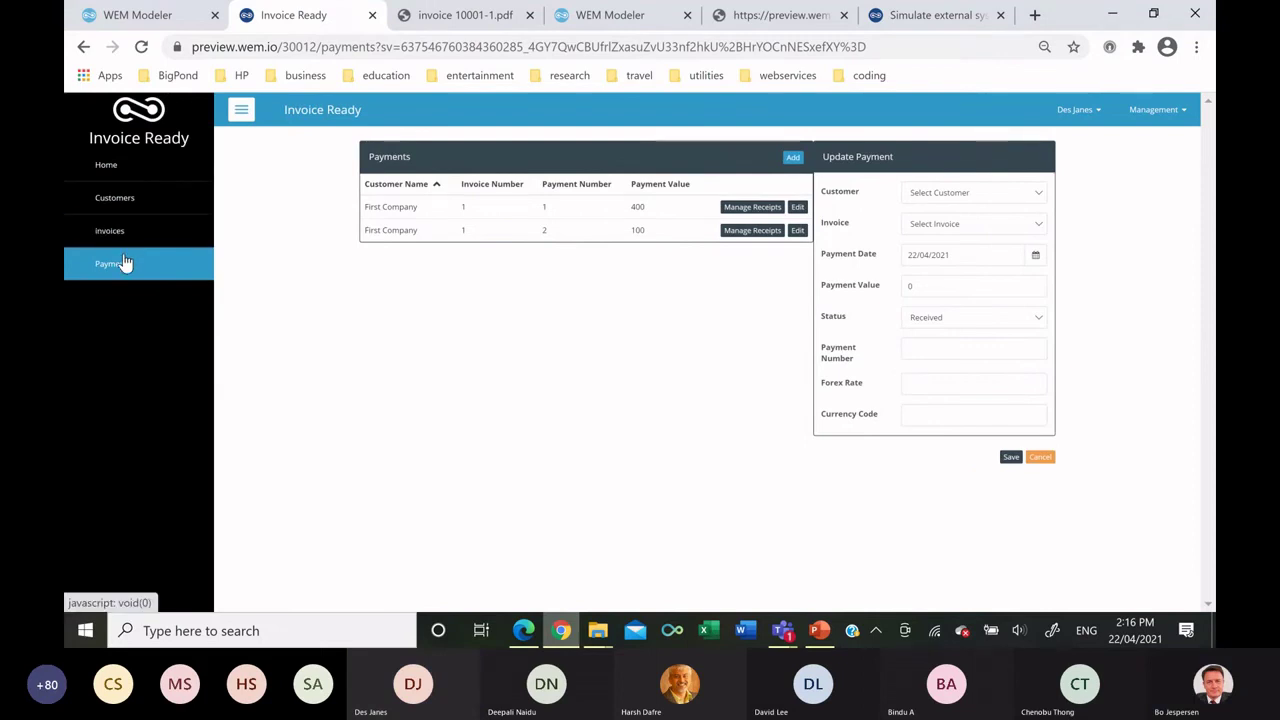
{"action": "left_click", "coordinate": [128, 267]}
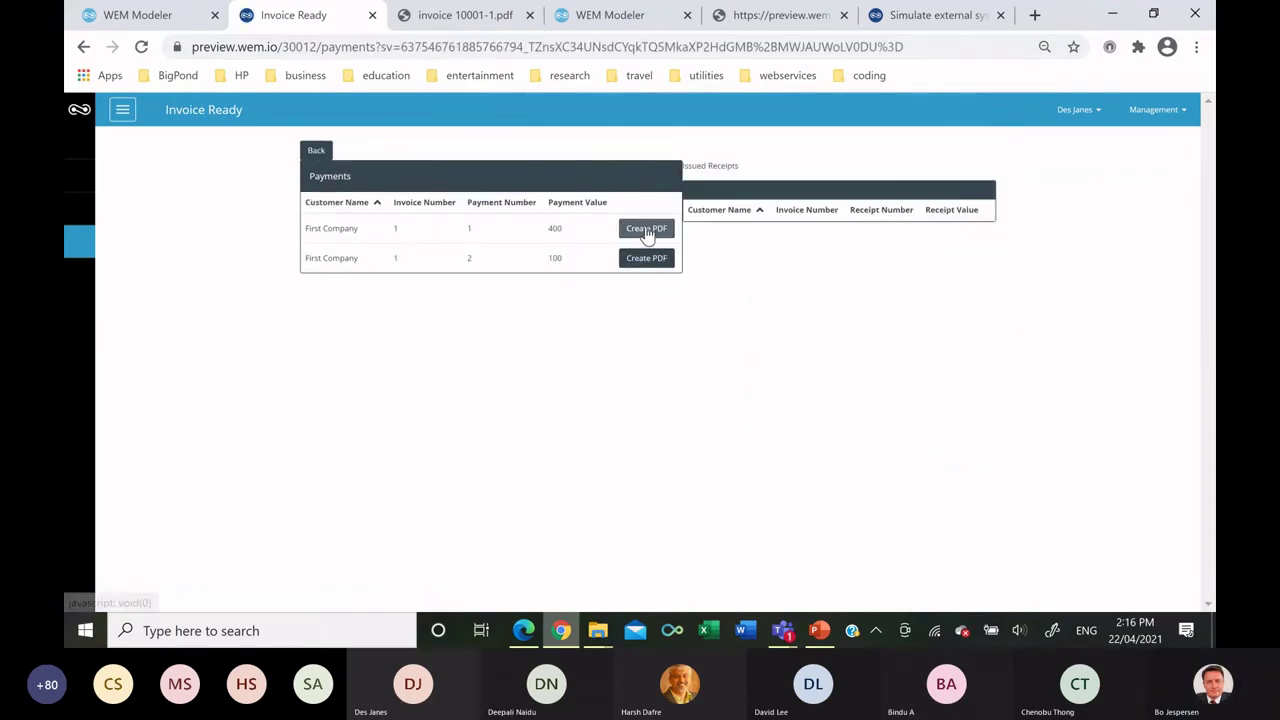
{"action": "left_click", "coordinate": [648, 229]}
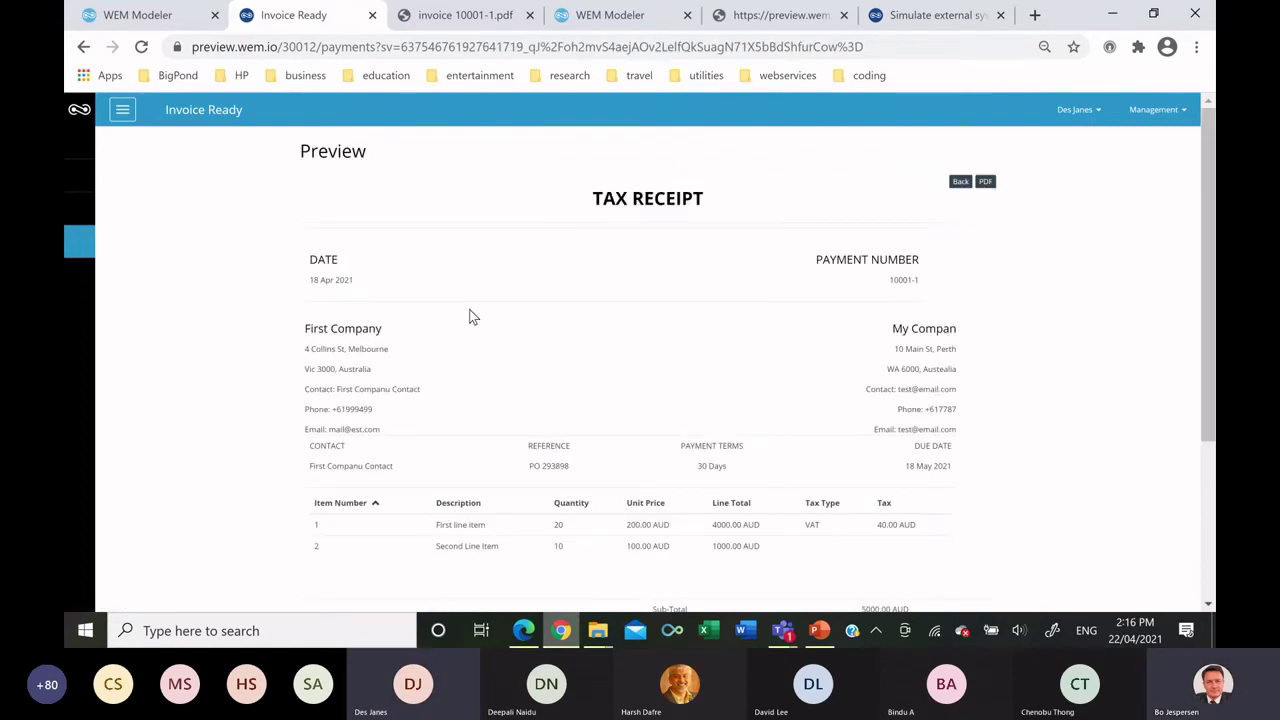
{"action": "scroll", "coordinate": [871, 334], "scroll_direction": "down", "scroll_amount": 3}
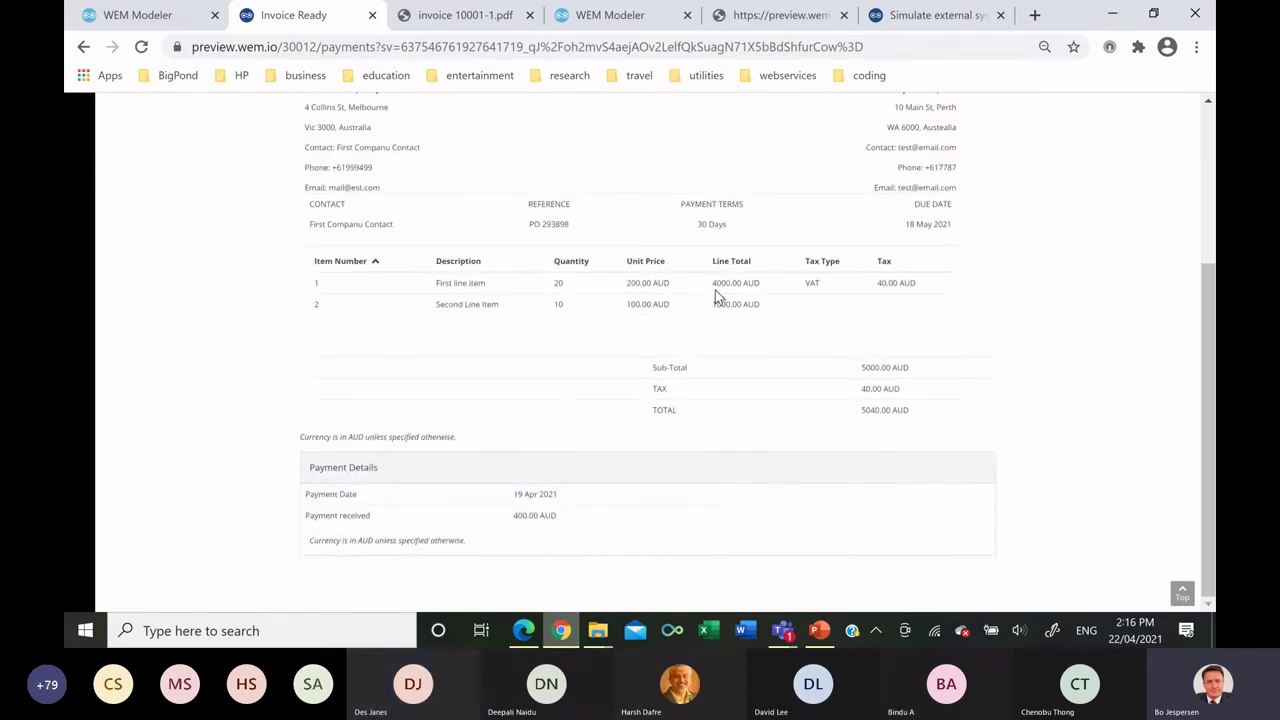
{"action": "scroll", "coordinate": [717, 294], "scroll_direction": "up", "scroll_amount": 3}
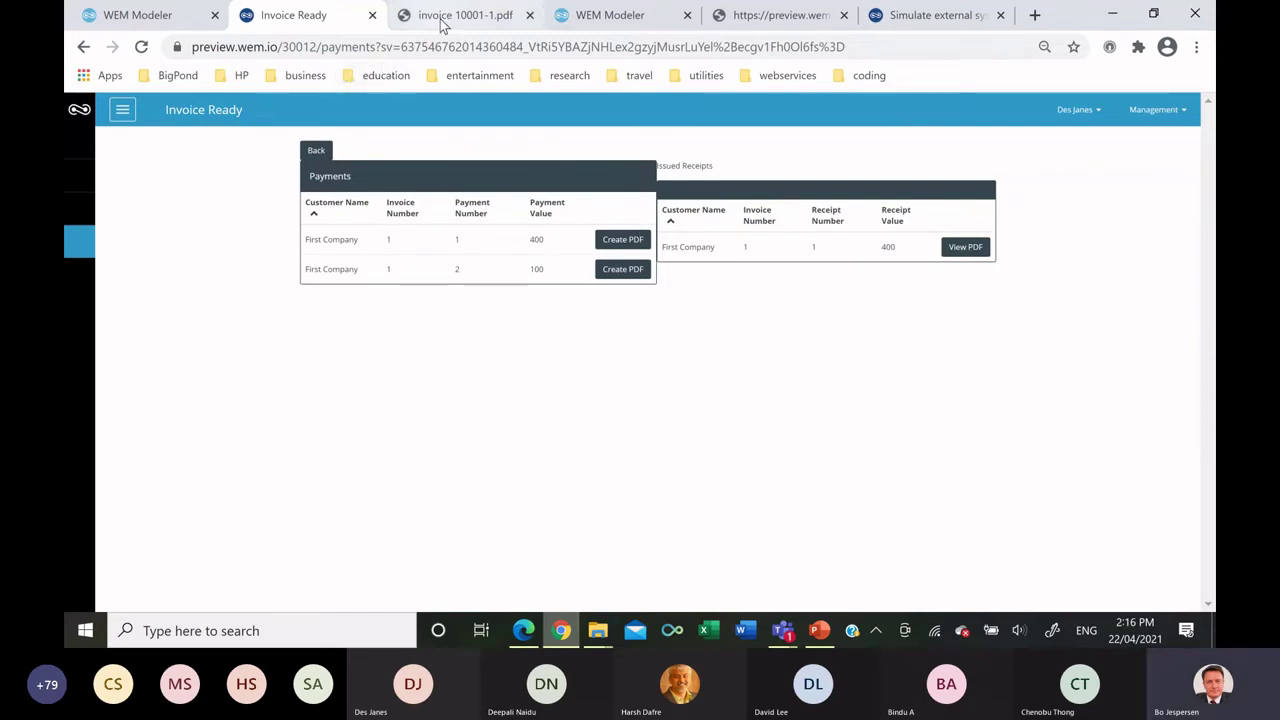
Check the PaymentProcessing API documentation and the simulator's still-empty payments table, then return to WEM Modeler.
{"action": "left_click", "coordinate": [811, 23]}
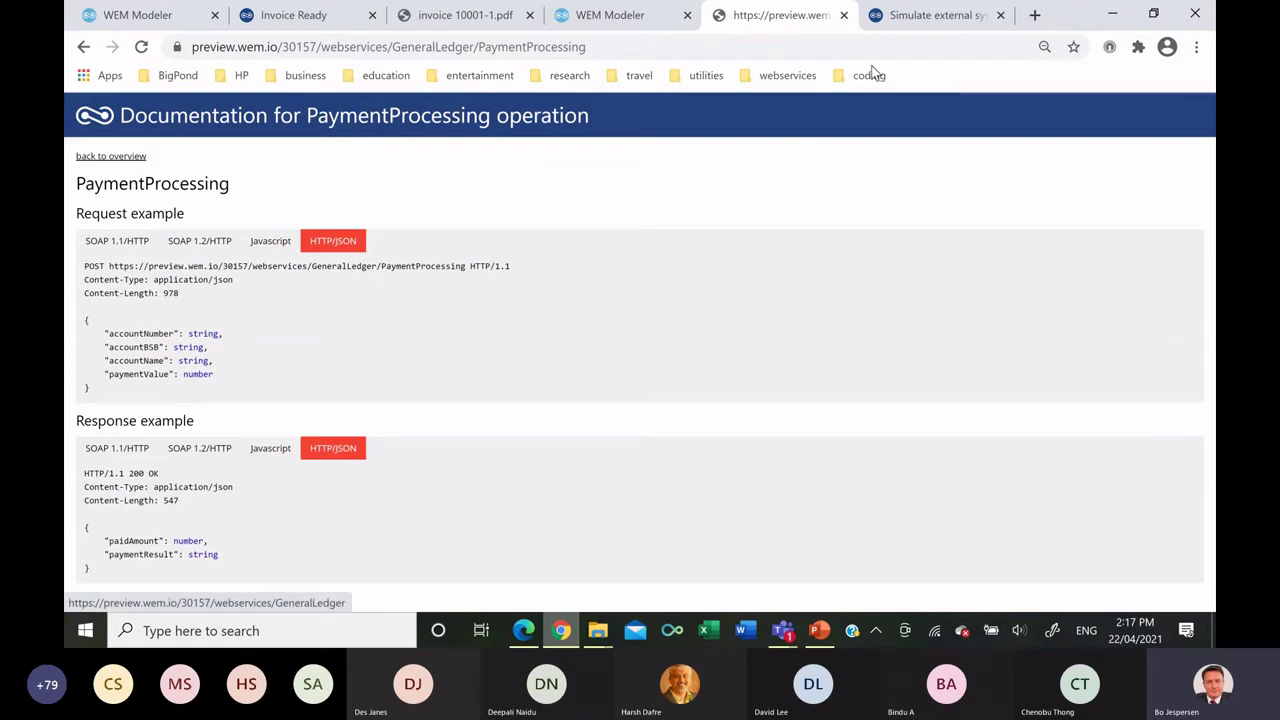
{"action": "left_click", "coordinate": [930, 18]}
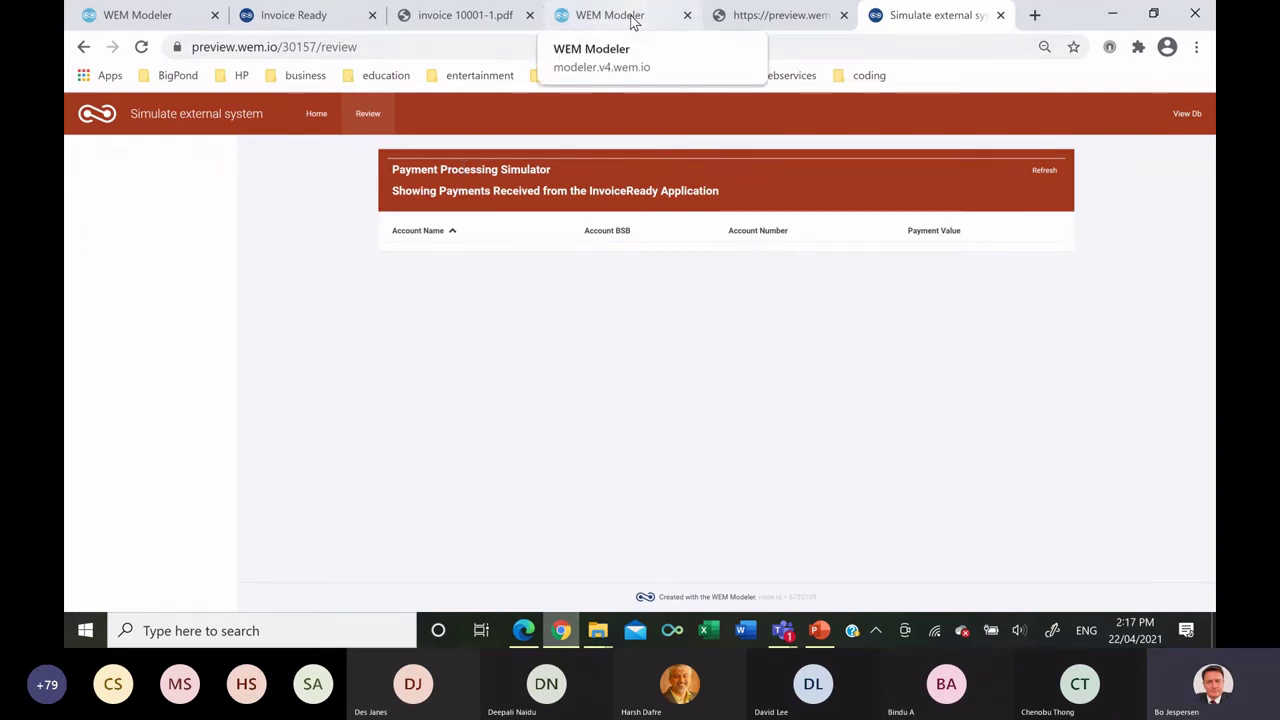
{"action": "left_click", "coordinate": [147, 18]}
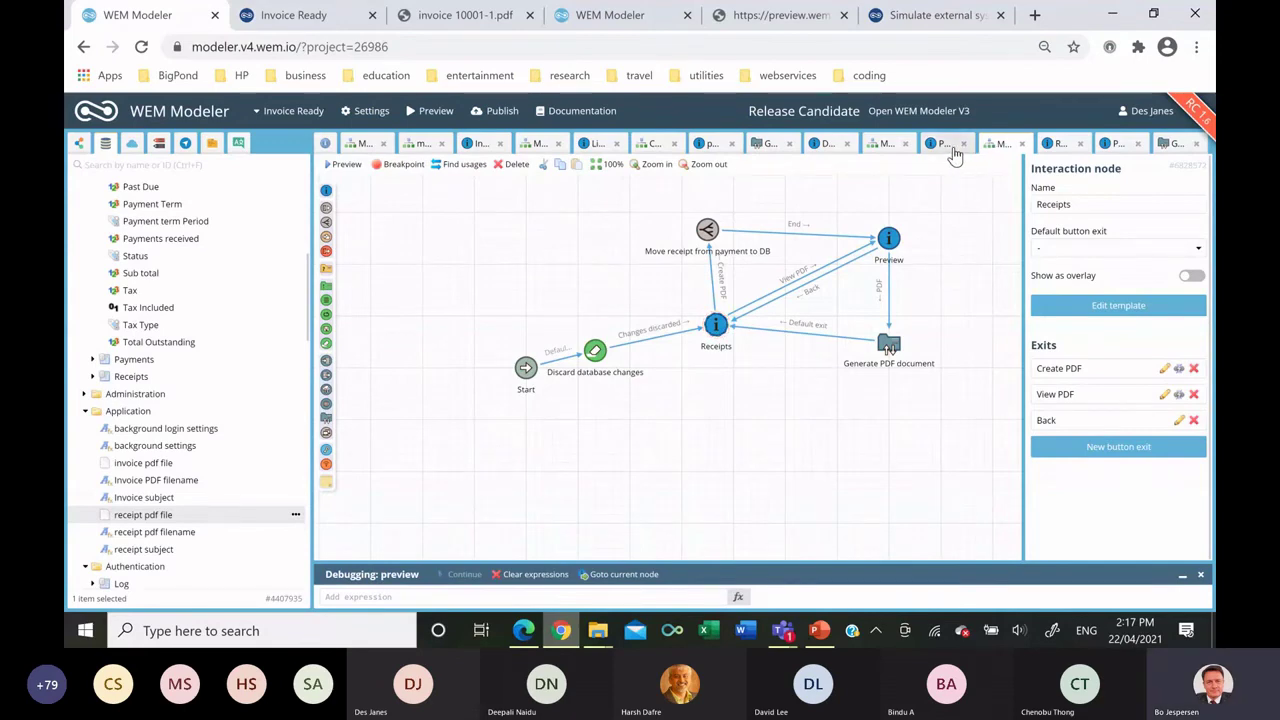
In the Manage payments flowchart, place a data export node above the Payments node.
{"action": "left_click", "coordinate": [888, 145]}
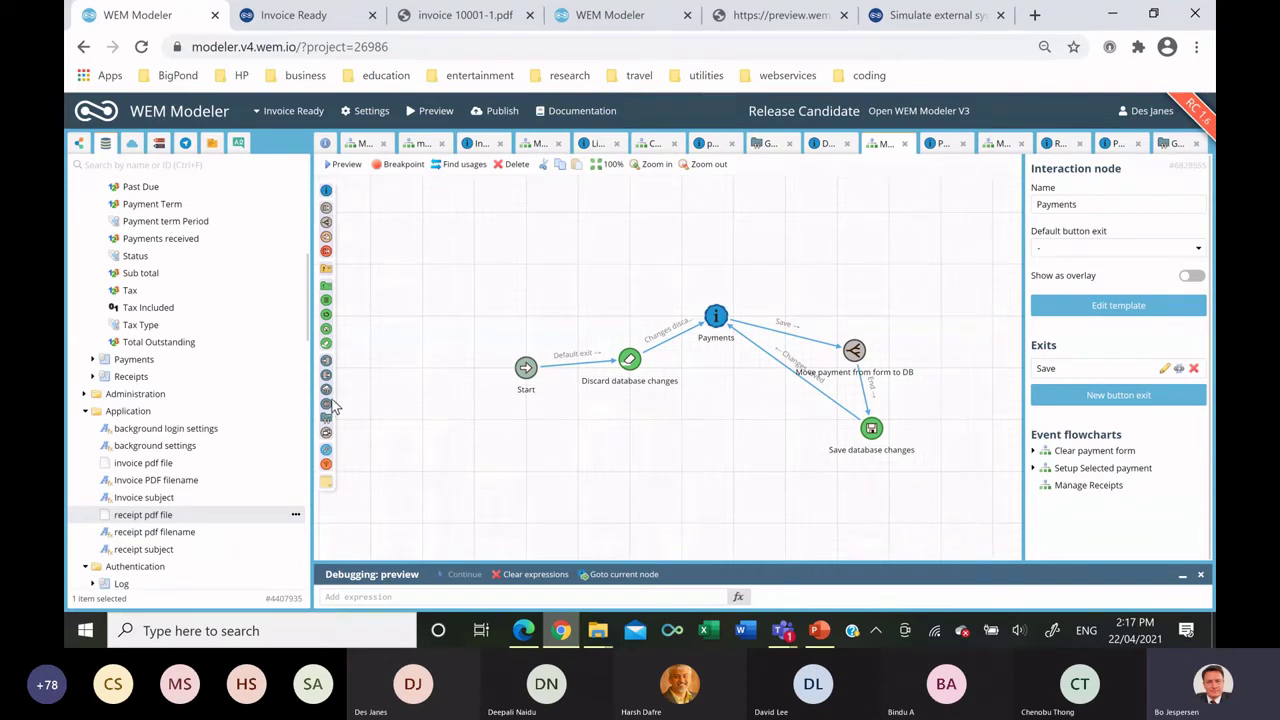
{"action": "left_click_drag", "start_coordinate": [330, 395], "coordinate": [699, 234]}
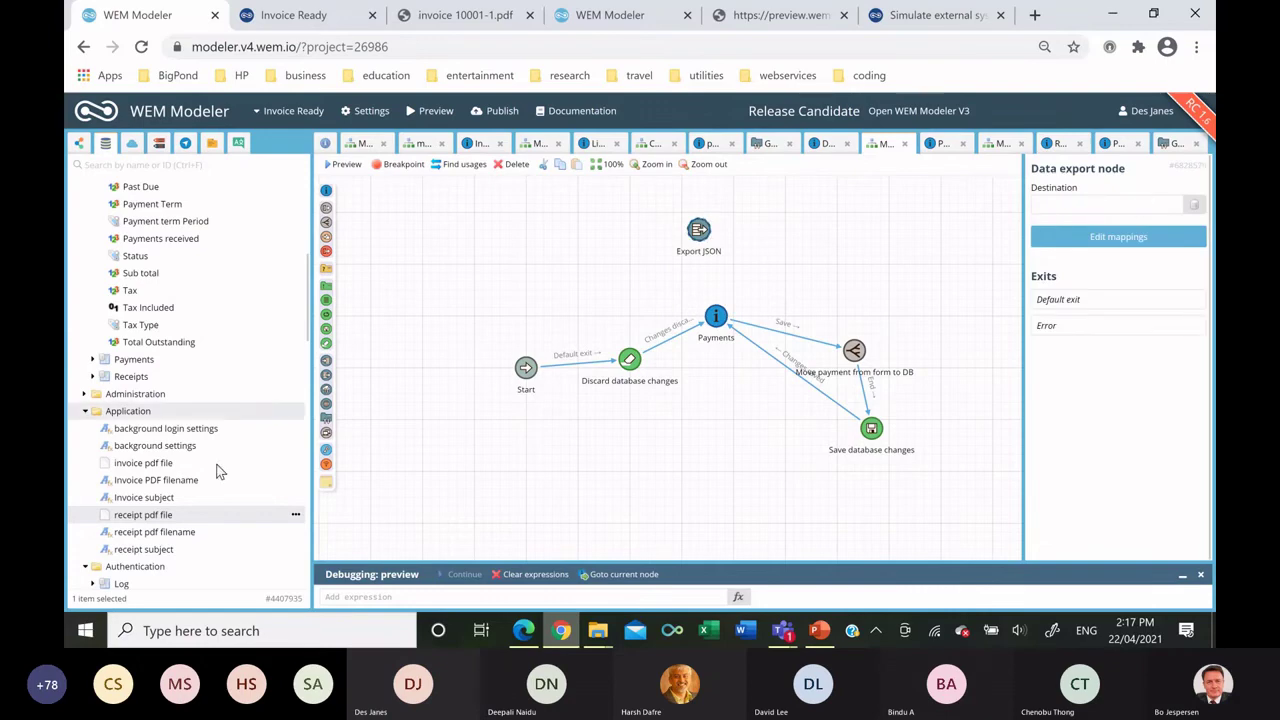
Set the Integration folder's API Request as the export node's destination.
{"action": "scroll", "coordinate": [130, 338], "scroll_direction": "down", "scroll_amount": 10}
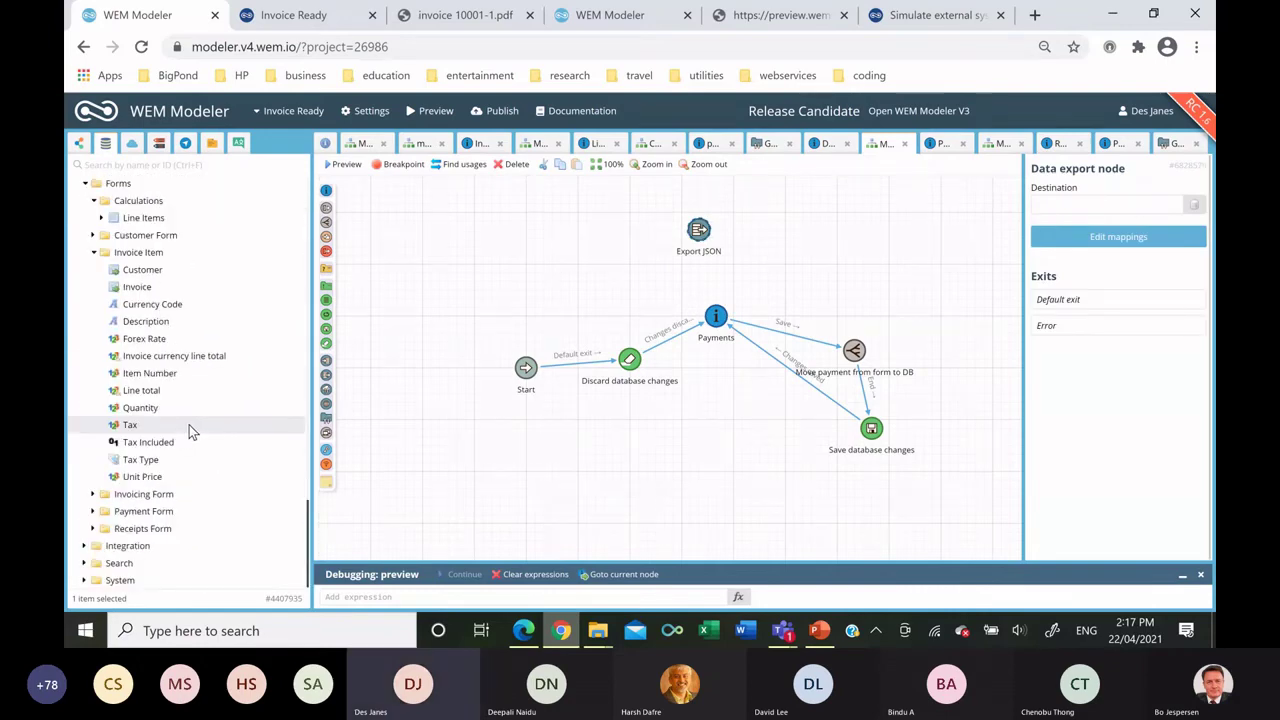
{"action": "left_click", "coordinate": [85, 545]}
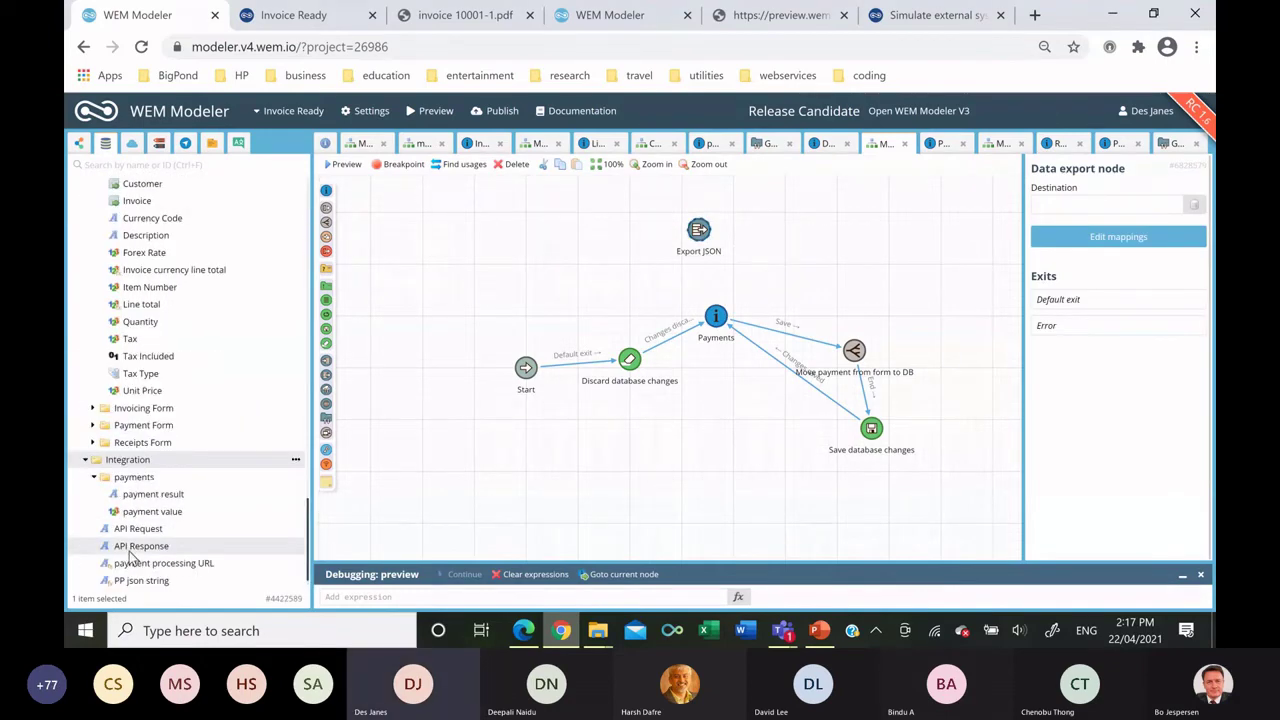
{"action": "left_click_drag", "start_coordinate": [138, 528], "coordinate": [1089, 206]}
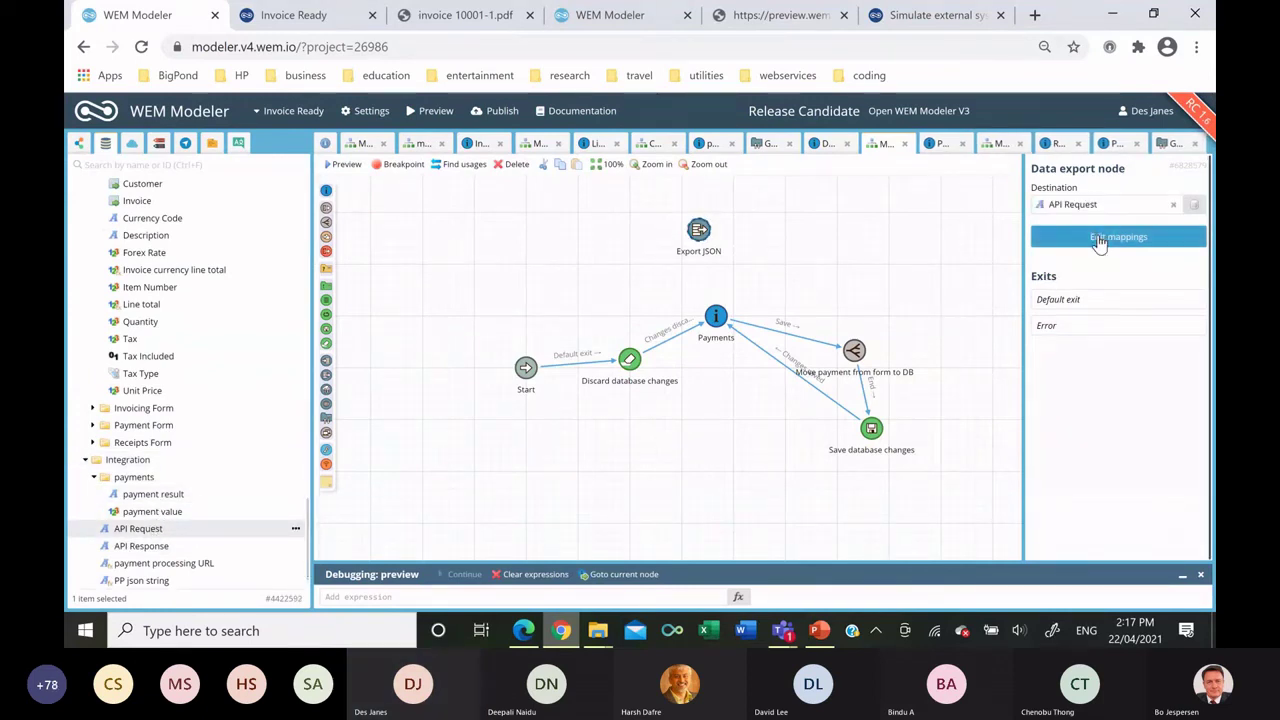
Make the JSON root an object and add four primitive fields under it.
{"action": "left_click", "coordinate": [1100, 240]}
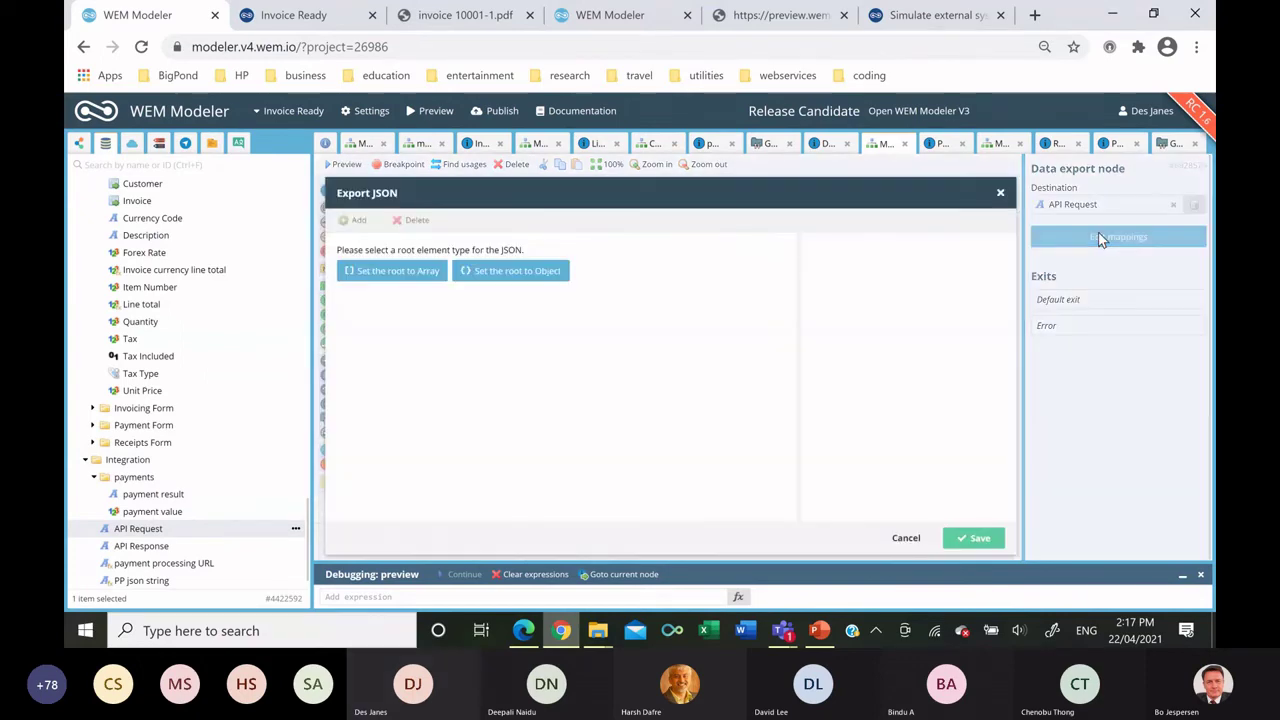
{"action": "left_click", "coordinate": [515, 271]}
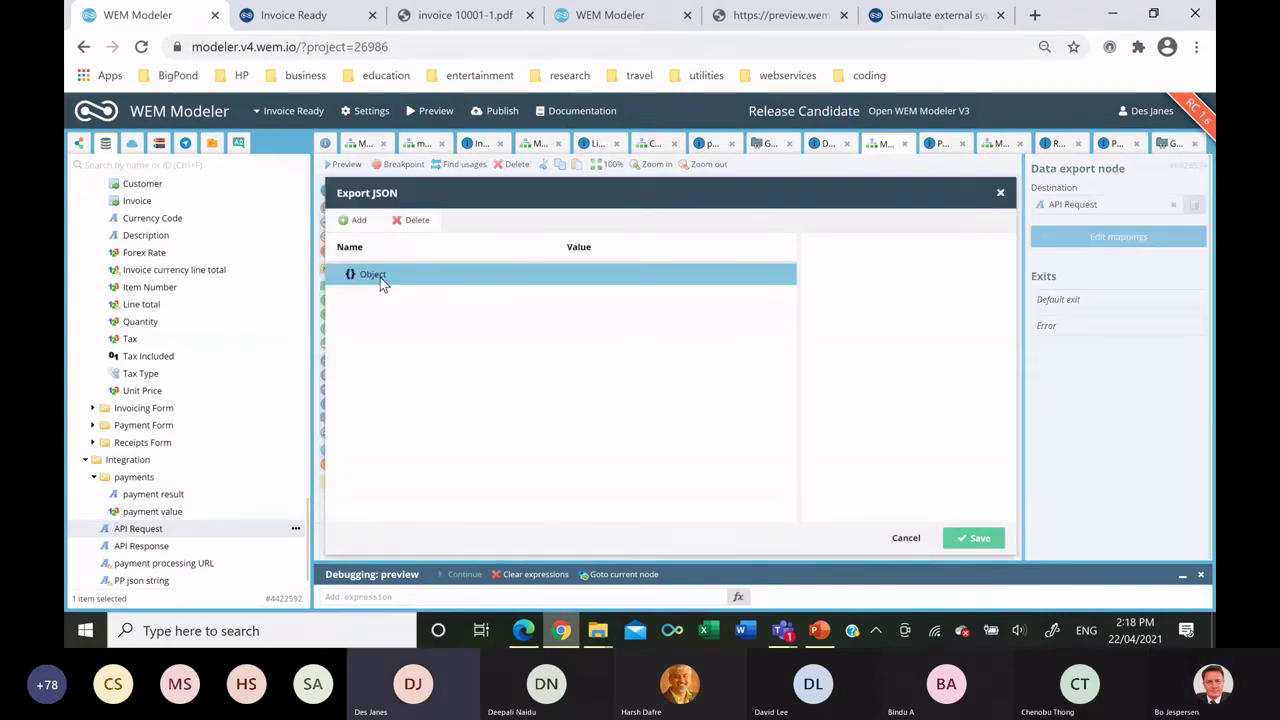
{"action": "left_click", "coordinate": [359, 221]}
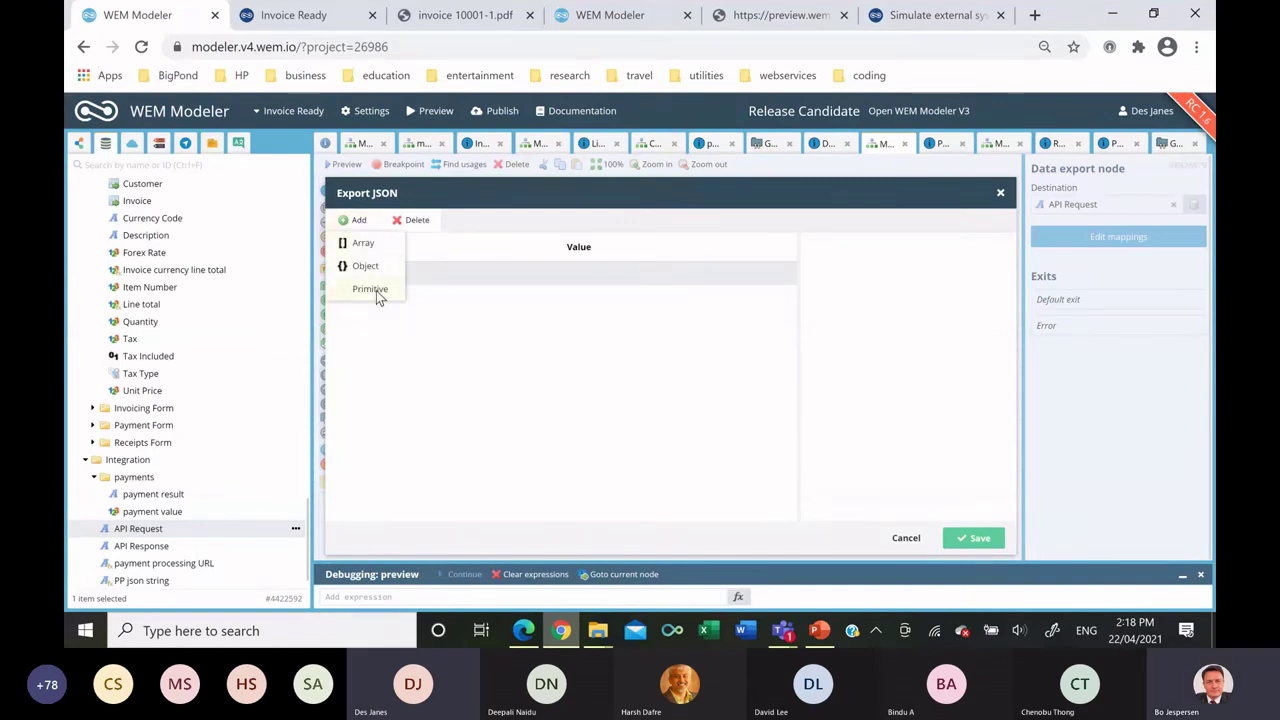
{"action": "left_click", "coordinate": [372, 289]}
{"action": "left_click", "coordinate": [359, 221]}
{"action": "left_click", "coordinate": [372, 289]}
{"action": "left_click", "coordinate": [359, 221]}
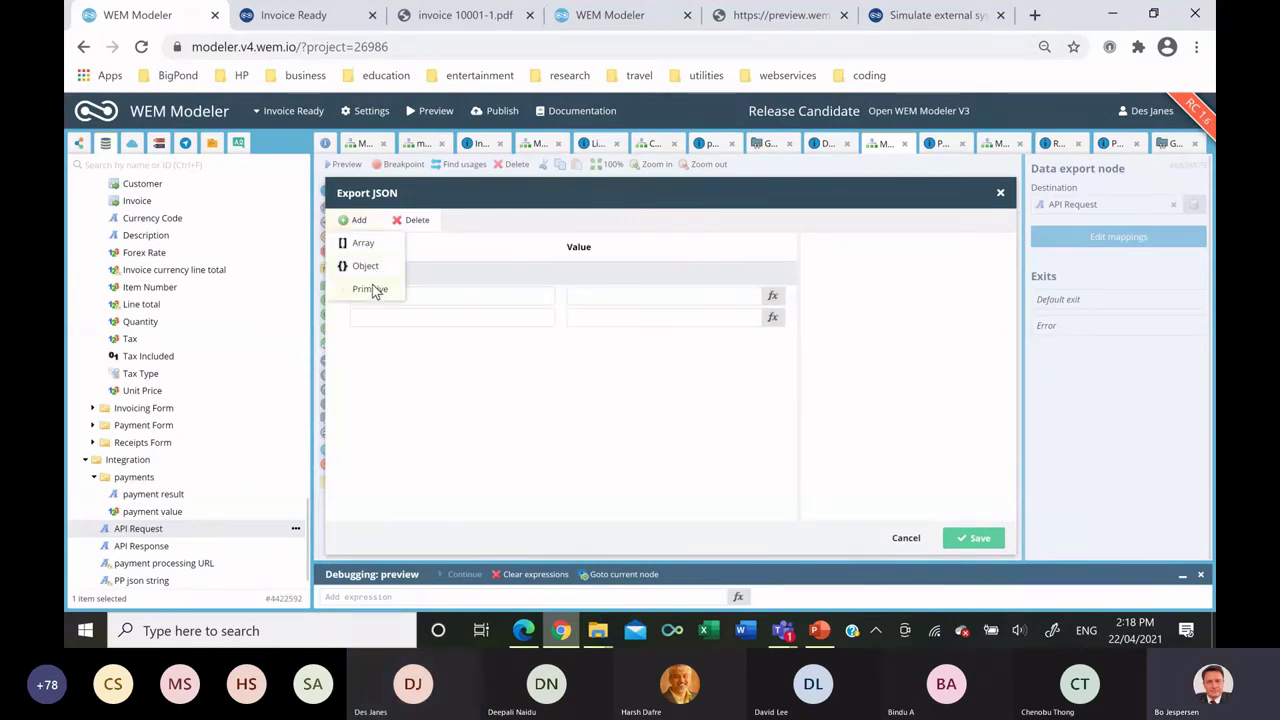
{"action": "left_click", "coordinate": [372, 289]}
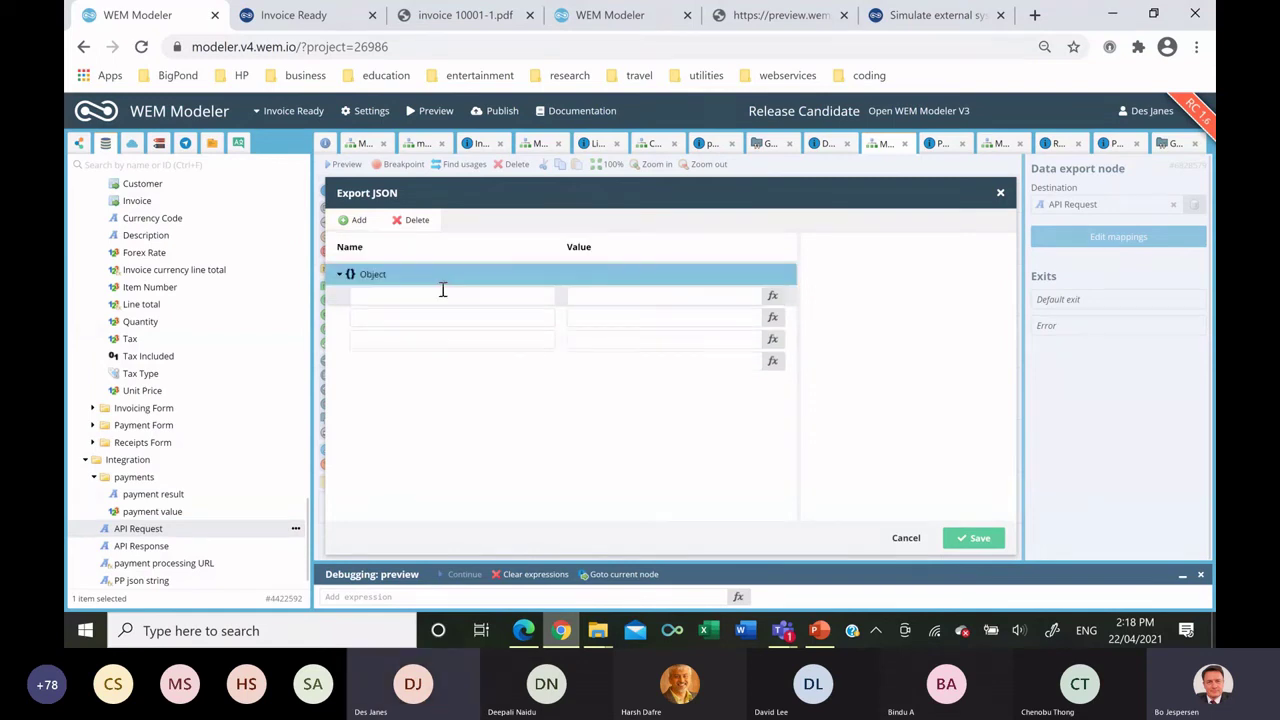
Name the fields accountNumber, accountName, accountBSB and paymentValue, and save the mapping.
{"action": "left_click", "coordinate": [445, 289]}
{"action": "type", "text": "accou"}
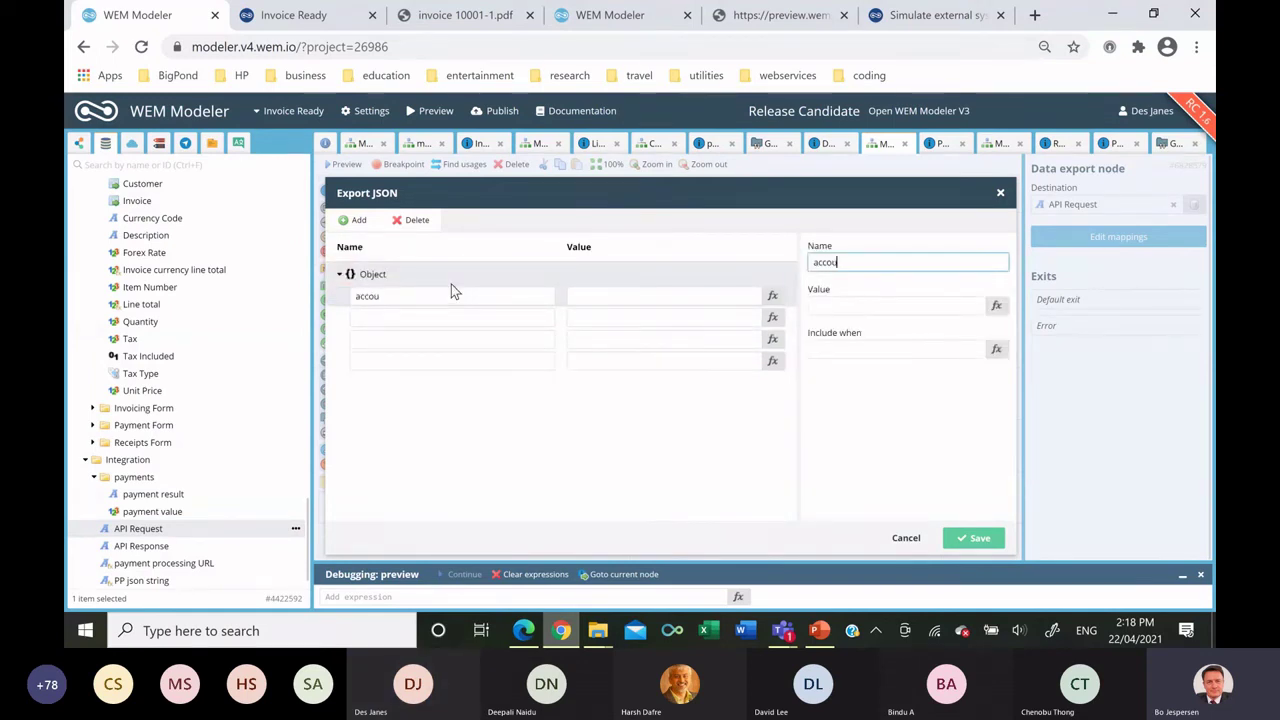
{"action": "type", "text": "nt"}
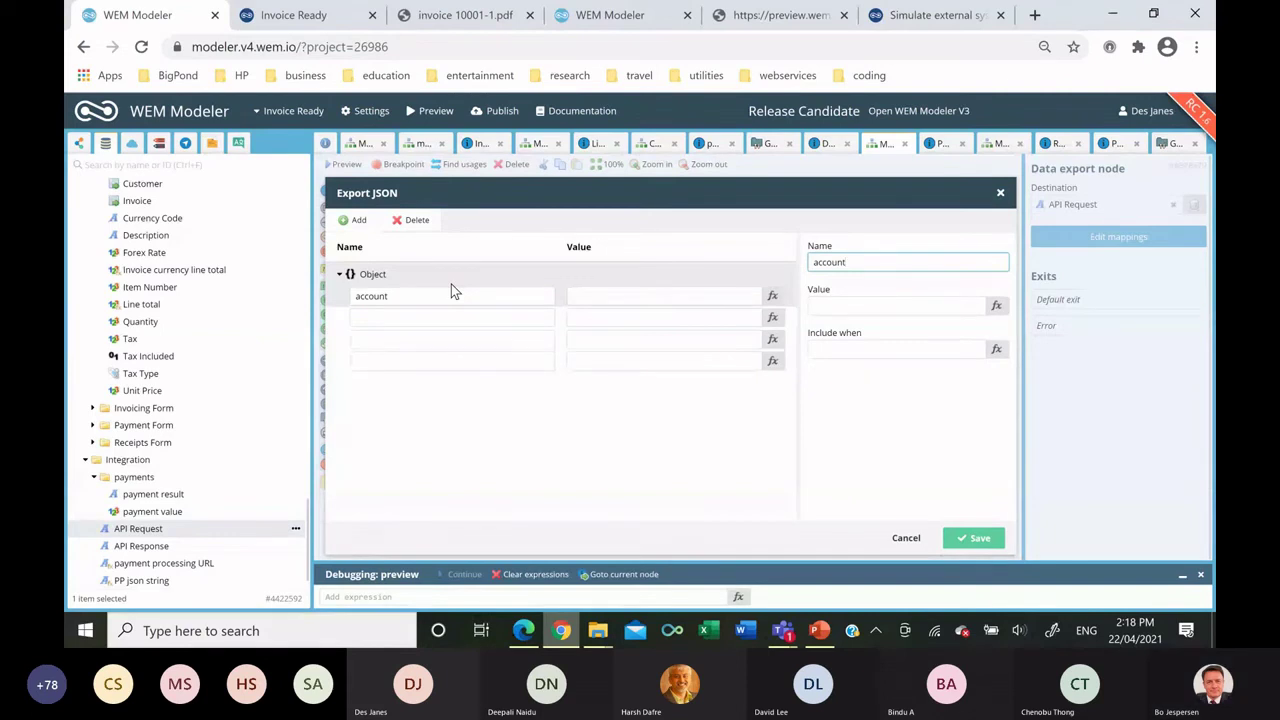
{"action": "type", "text": "Number"}
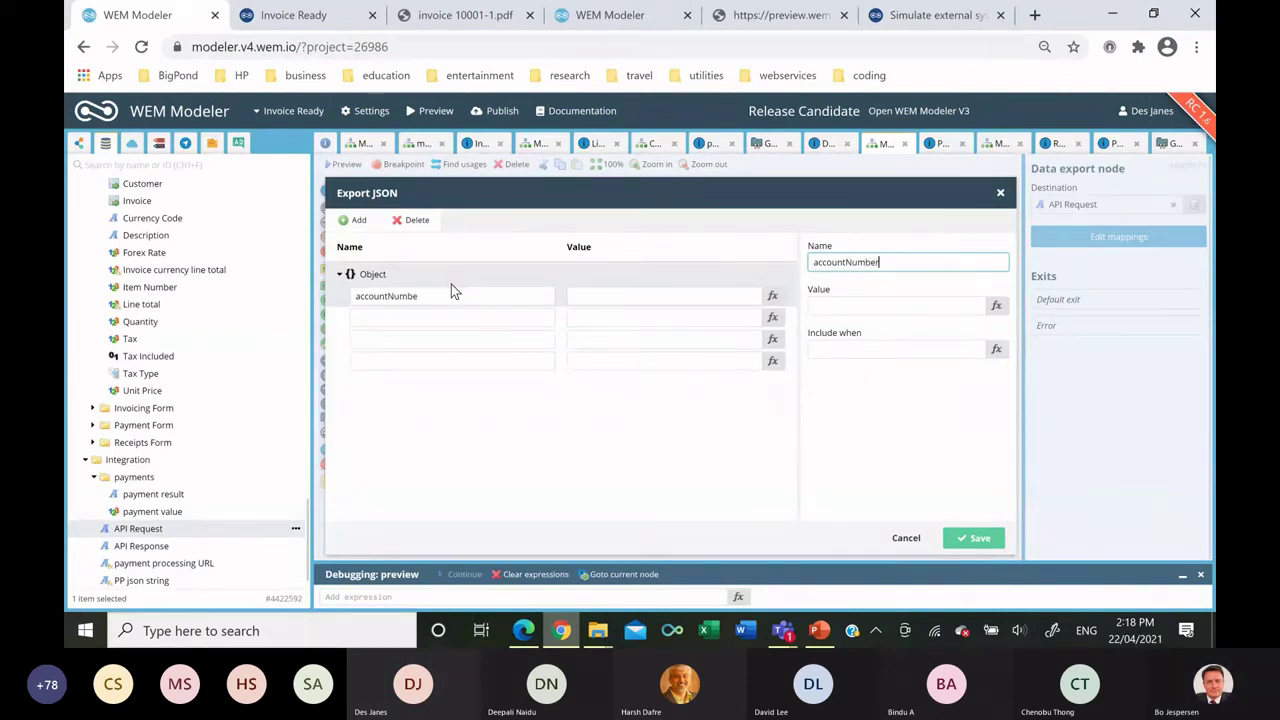
{"action": "left_click", "coordinate": [388, 316]}
{"action": "type", "text": "accoun"}
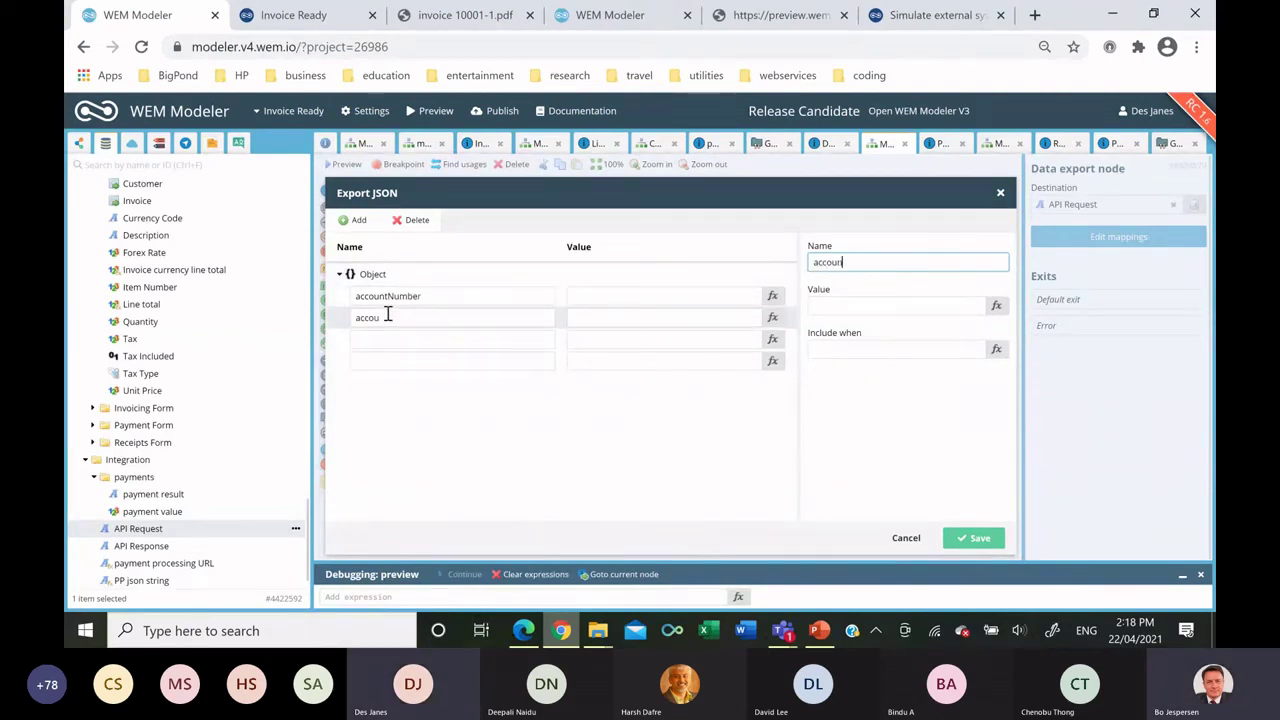
{"action": "type", "text": "tName"}
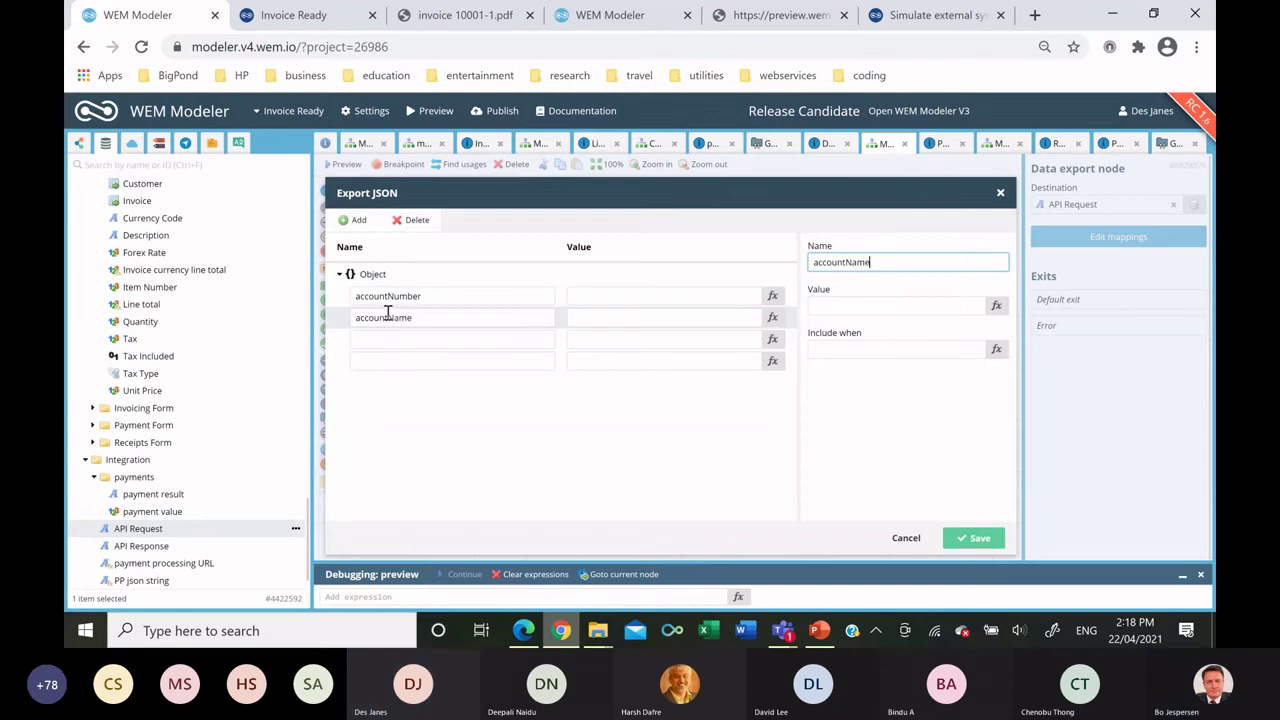
{"action": "left_click", "coordinate": [409, 339]}
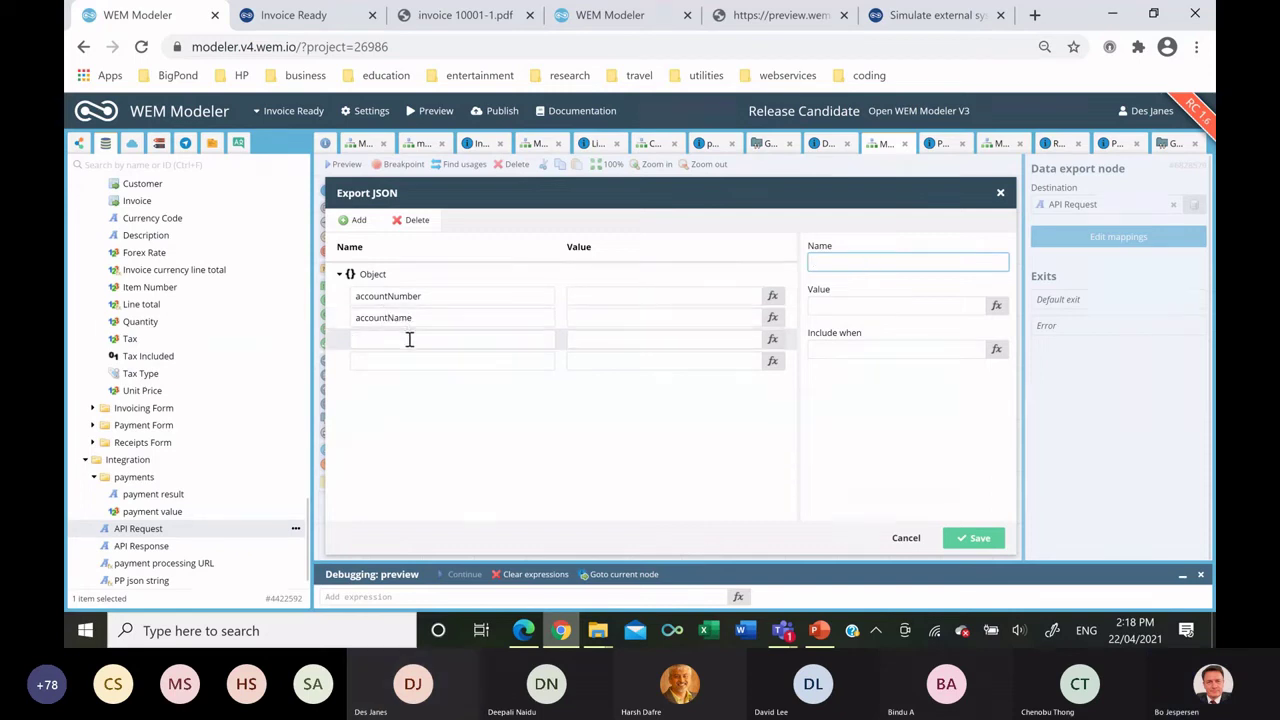
{"action": "type", "text": "account"}
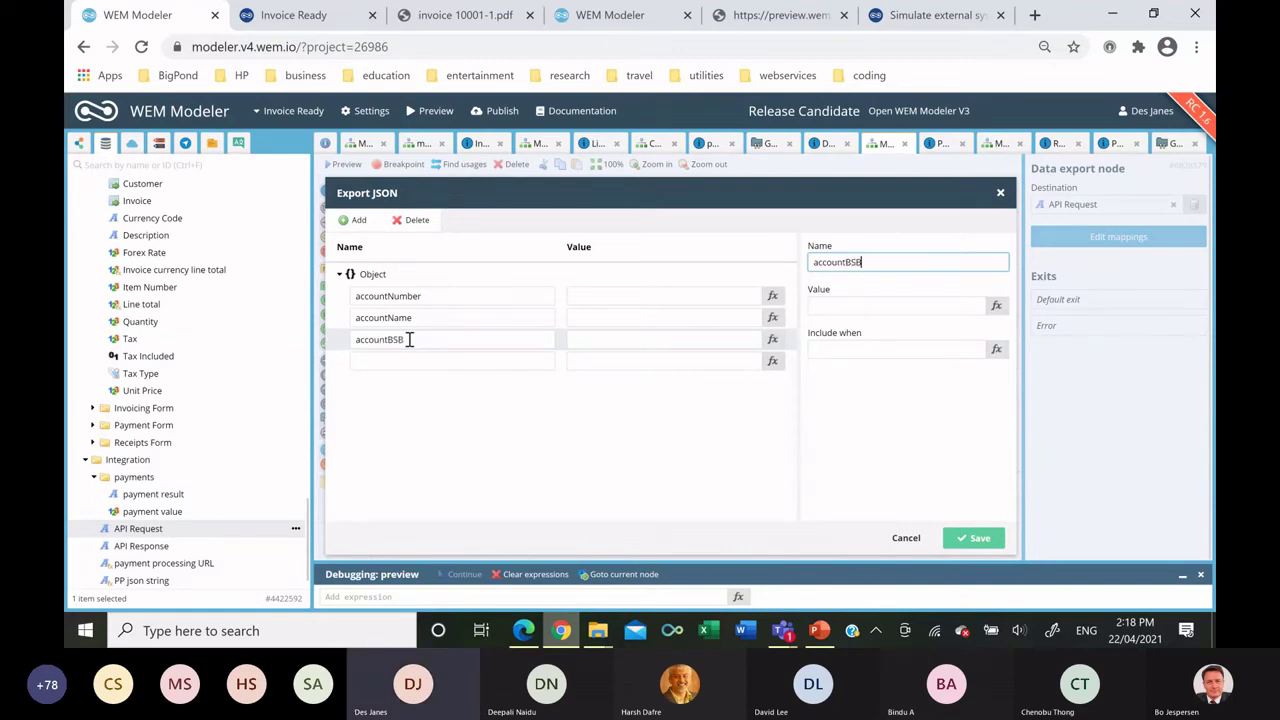
{"action": "type", "text": "BSB"}
{"action": "left_click", "coordinate": [408, 356]}
{"action": "type", "text": "paymentValue"}
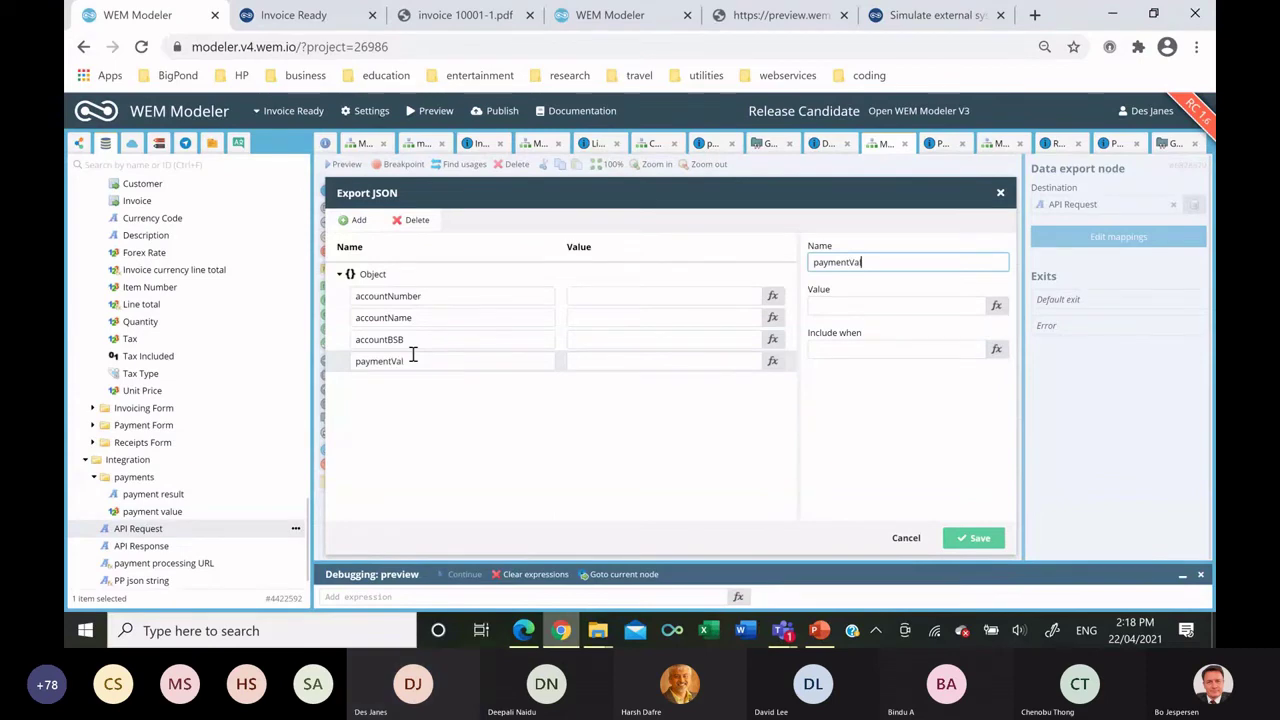
{"action": "left_click", "coordinate": [960, 536]}
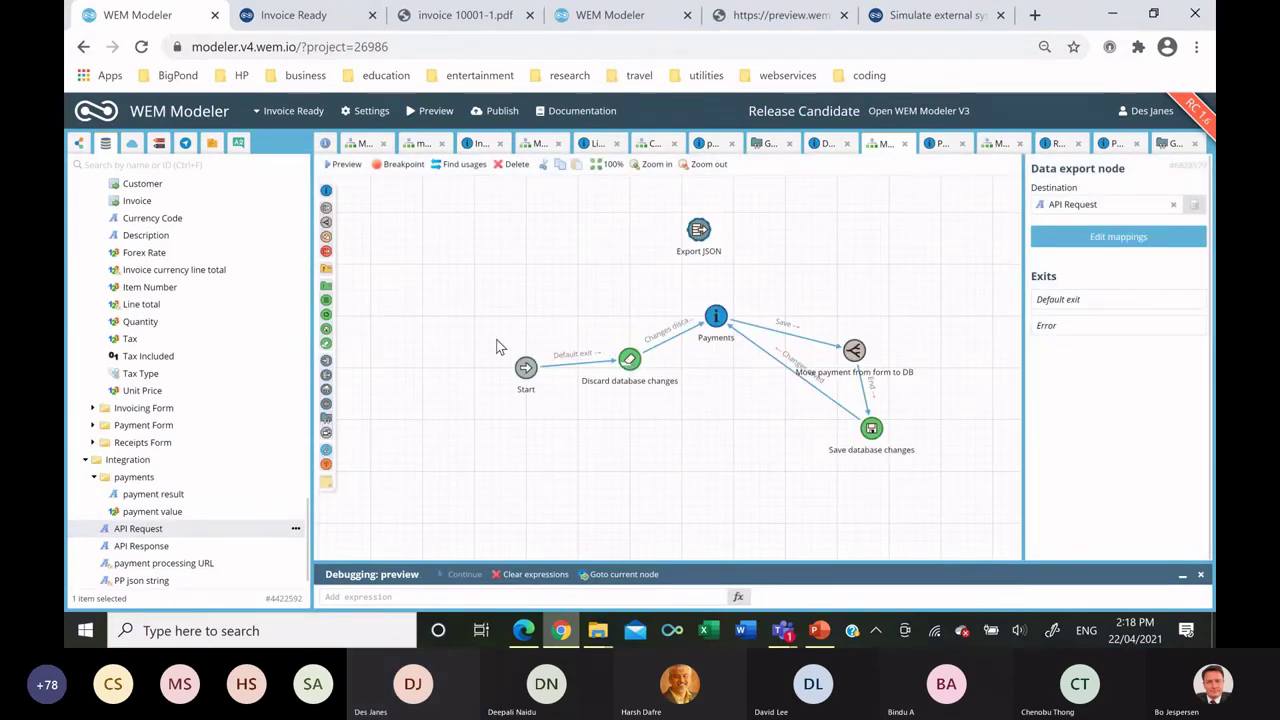
Add a POST HTTP request to the payment processing URL, with API Request body and API Response result.
{"action": "left_click_drag", "start_coordinate": [328, 396], "coordinate": [808, 240]}
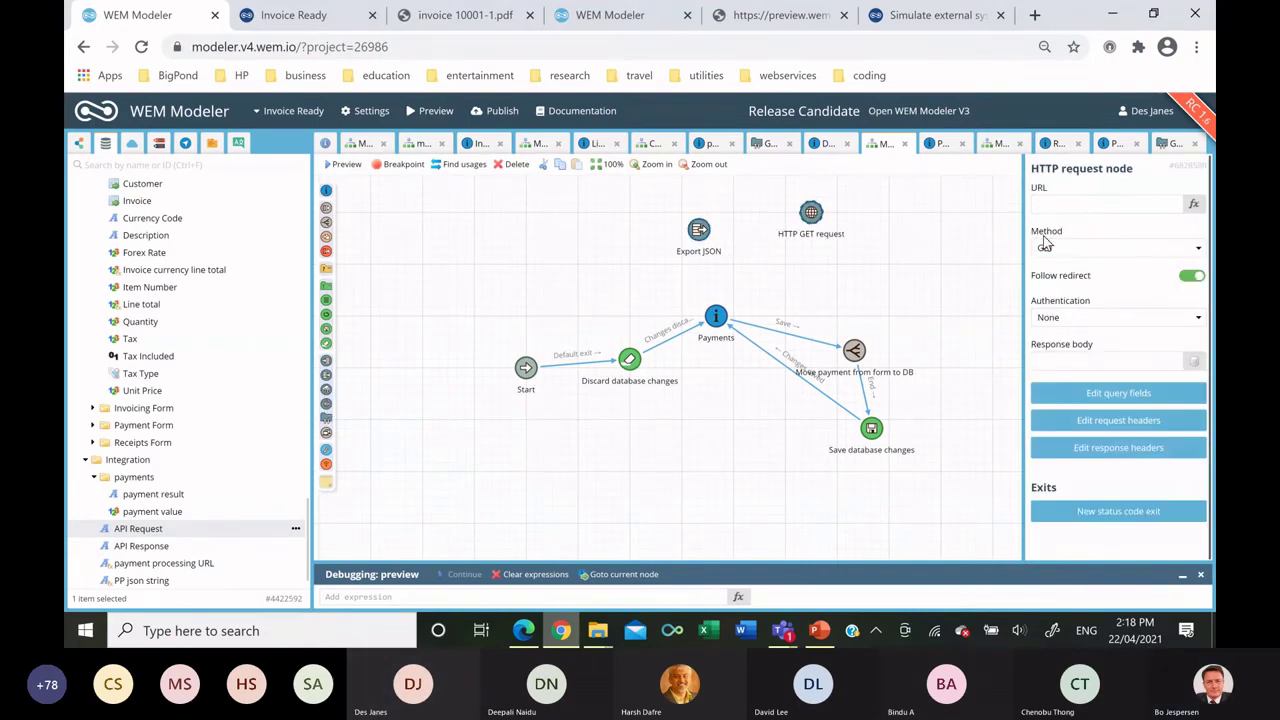
{"action": "left_click", "coordinate": [1063, 252]}
{"action": "left_click", "coordinate": [1052, 283]}
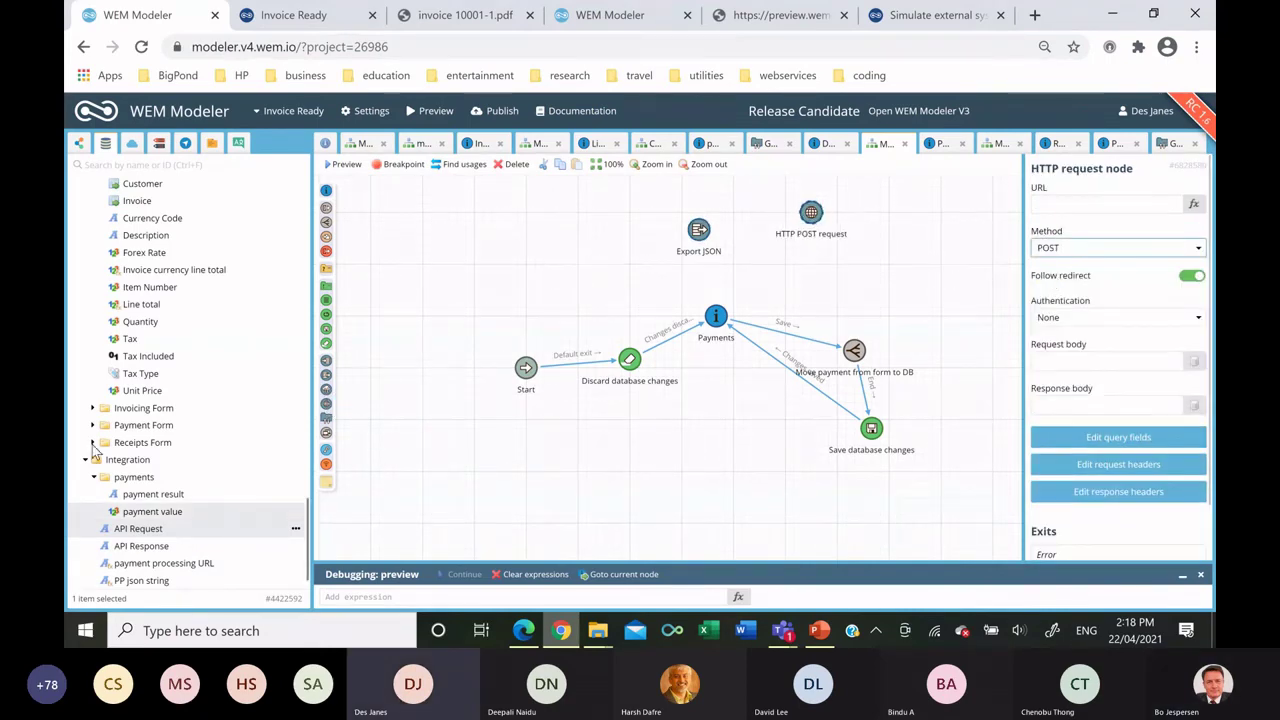
{"action": "left_click_drag", "start_coordinate": [164, 563], "coordinate": [1057, 207]}
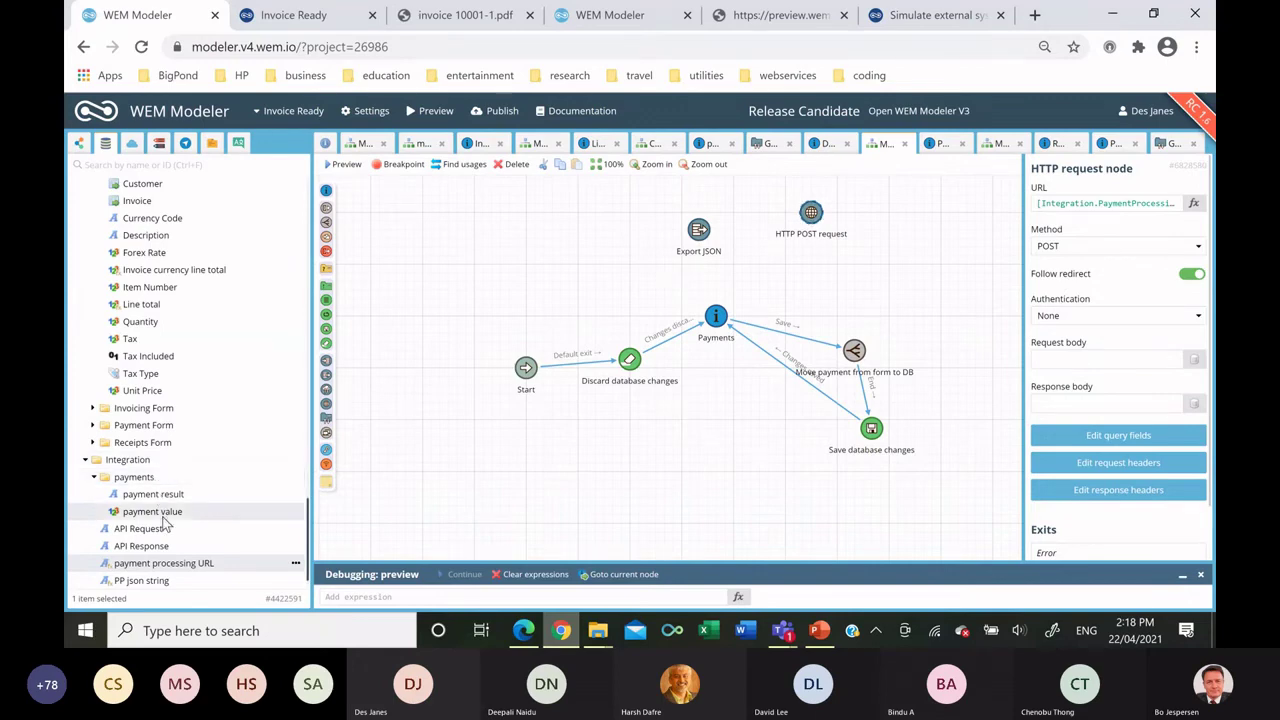
{"action": "left_click", "coordinate": [220, 533]}
{"action": "left_click_drag", "start_coordinate": [869, 399], "coordinate": [1050, 362]}
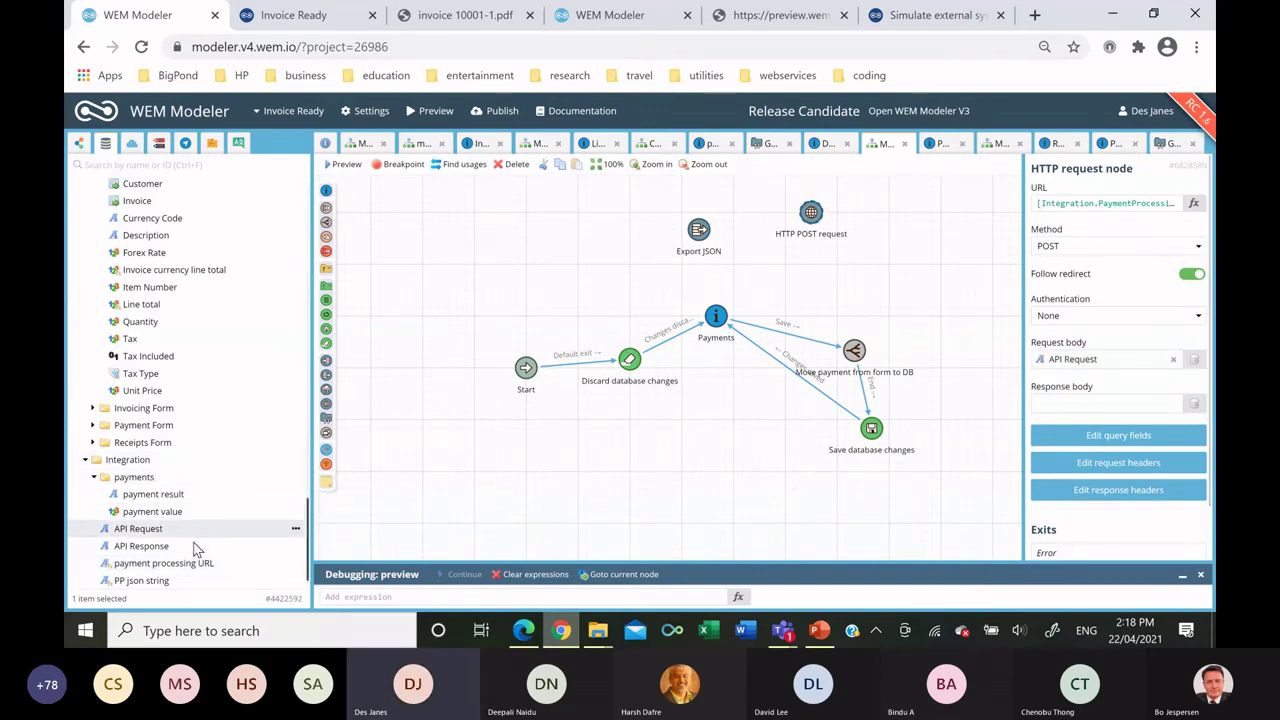
{"action": "left_click", "coordinate": [260, 546]}
{"action": "left_click_drag", "start_coordinate": [1063, 399], "coordinate": [1065, 403]}
Set the request's Content-Type header to 'application/json'.
{"action": "left_click", "coordinate": [1118, 462]}
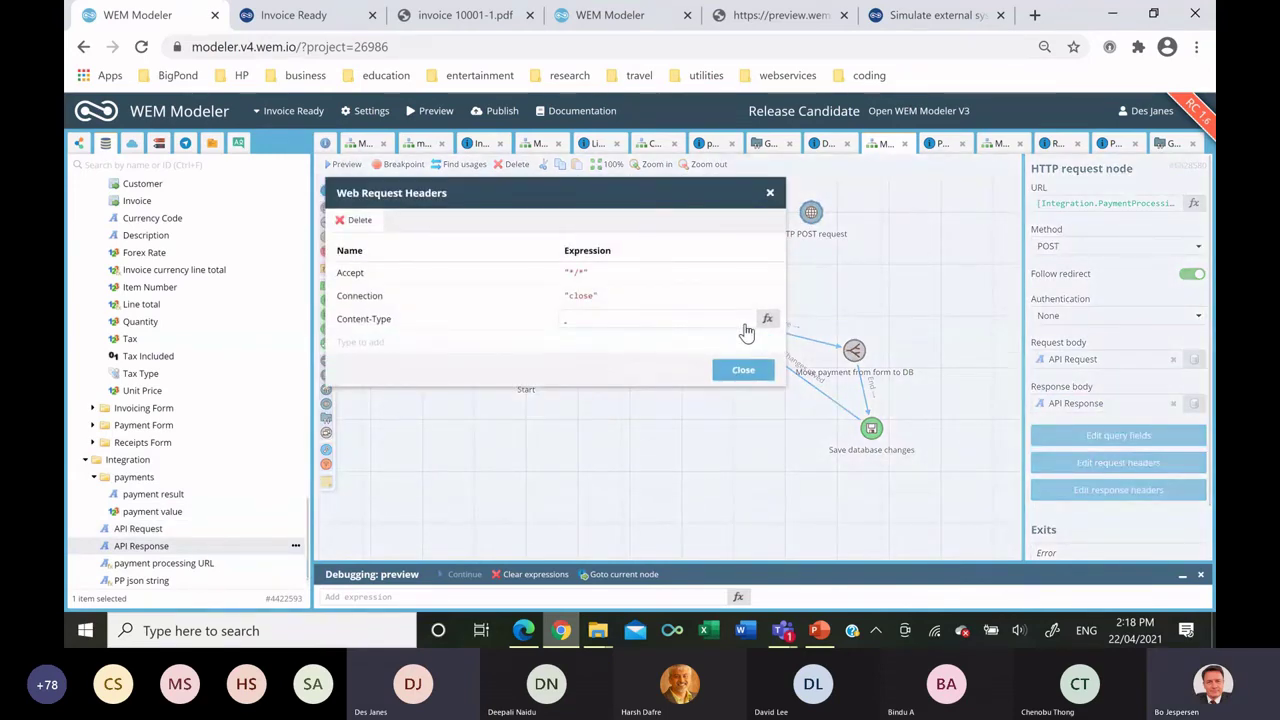
{"action": "left_click", "coordinate": [625, 318]}
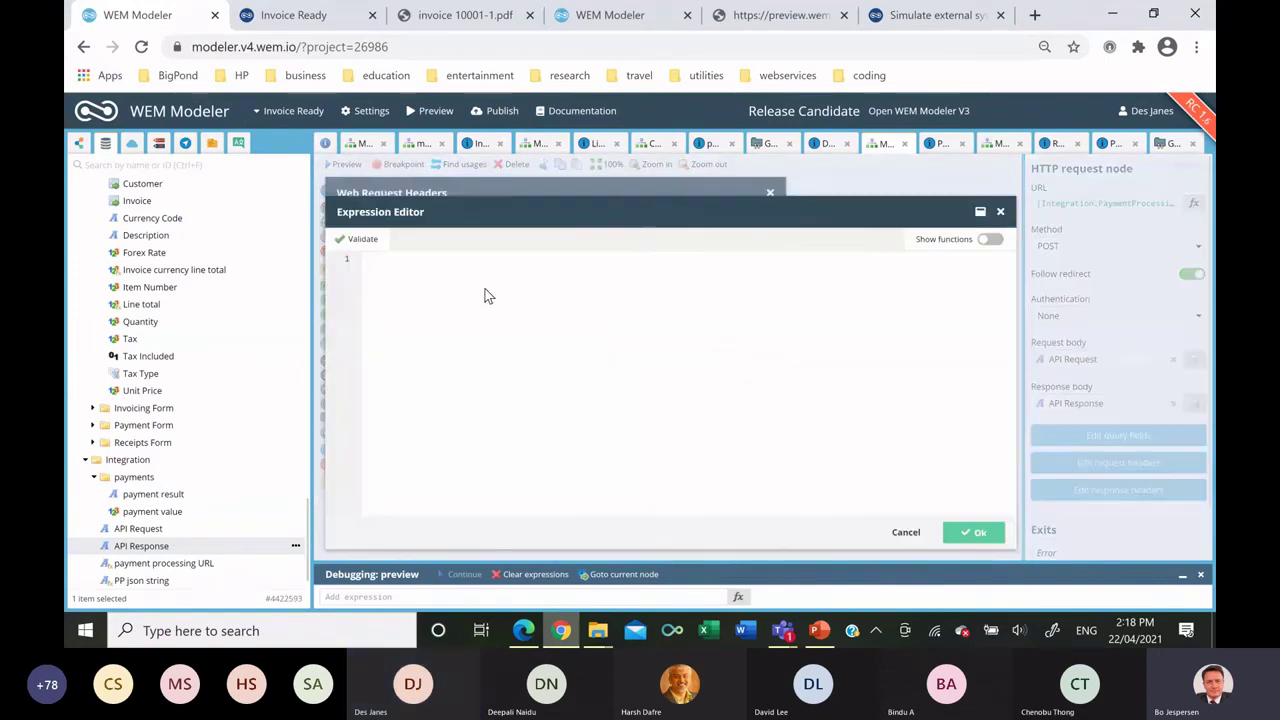
{"action": "type", "text": "\""}
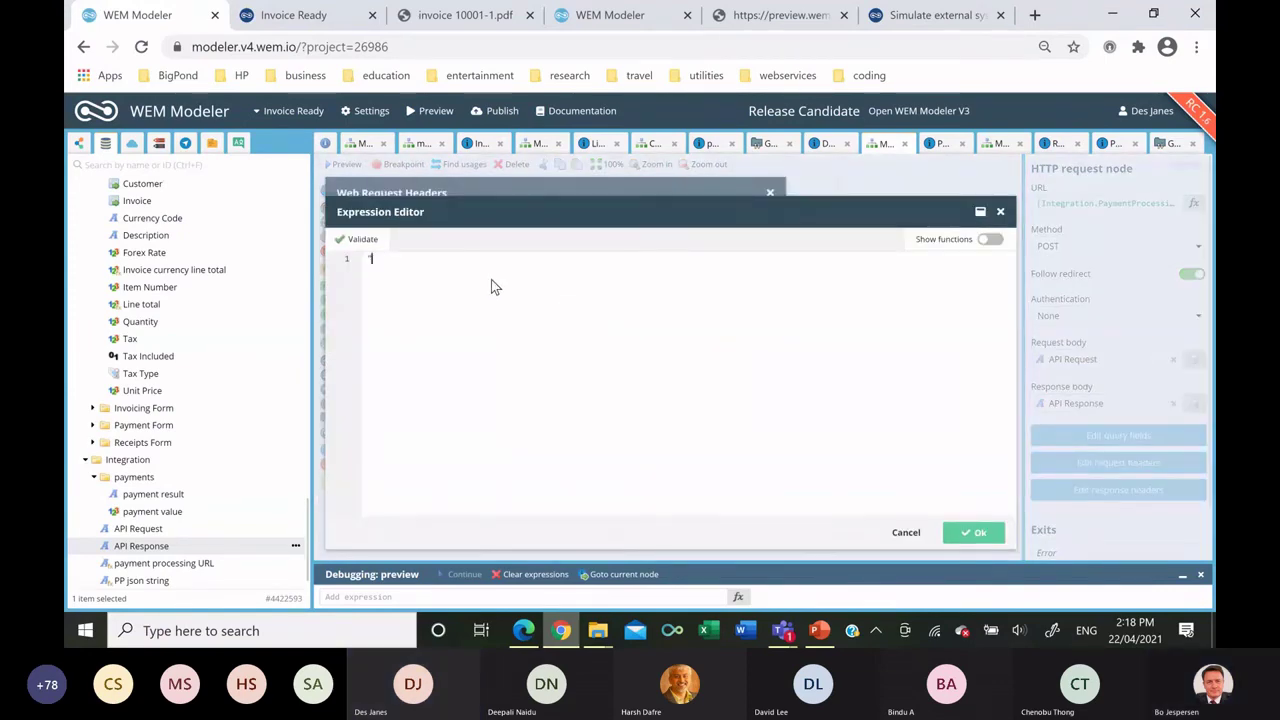
{"action": "type", "text": "application"}
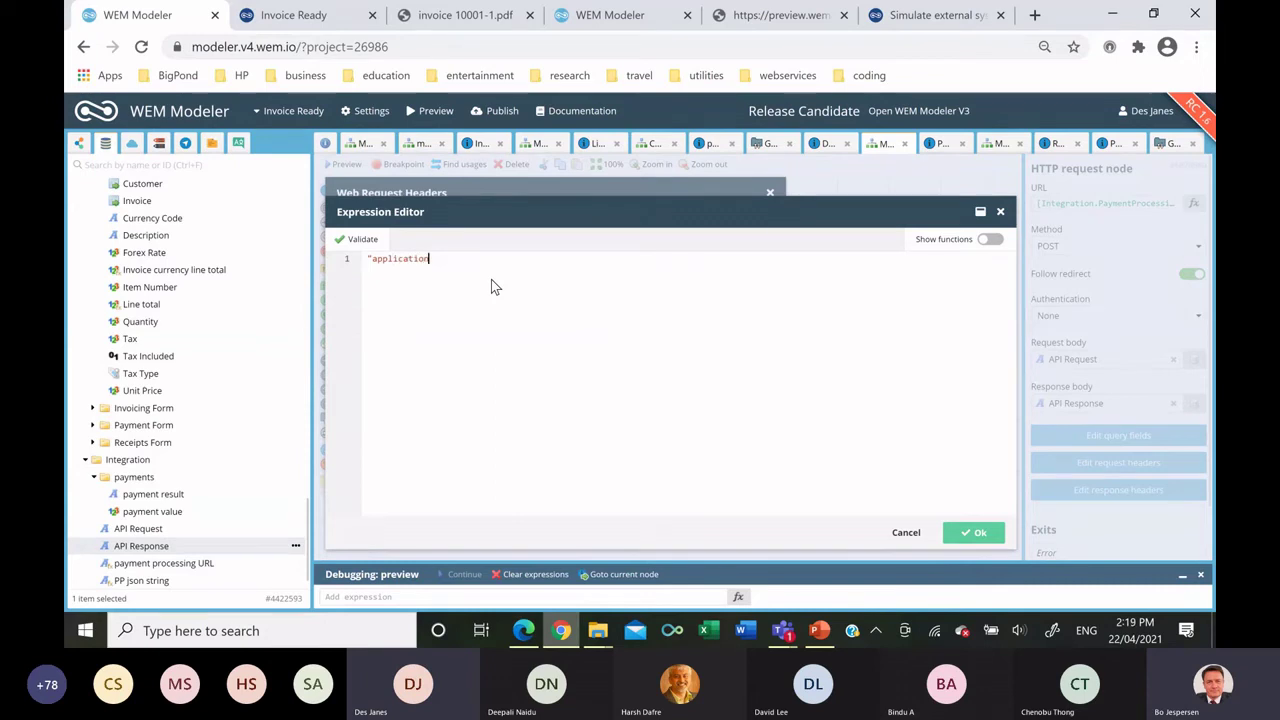
{"action": "type", "text": "/json"}
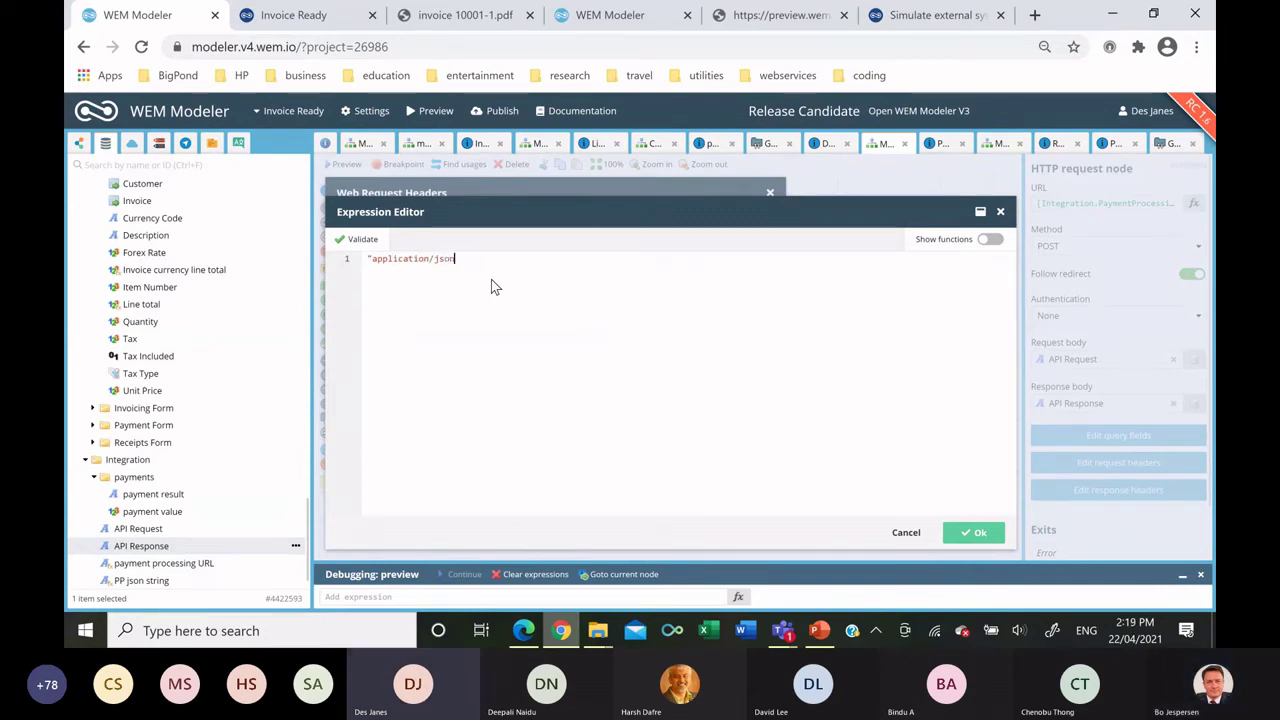
{"action": "type", "text": "\""}
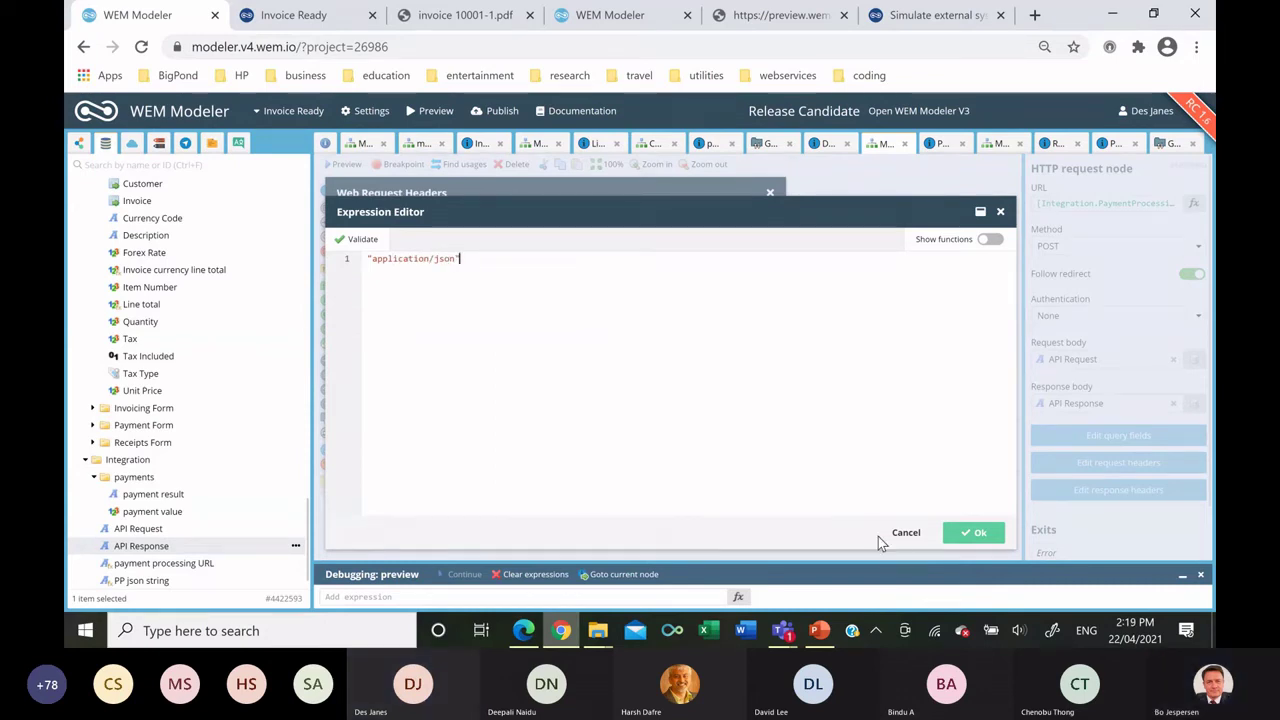
{"action": "left_click", "coordinate": [968, 532]}
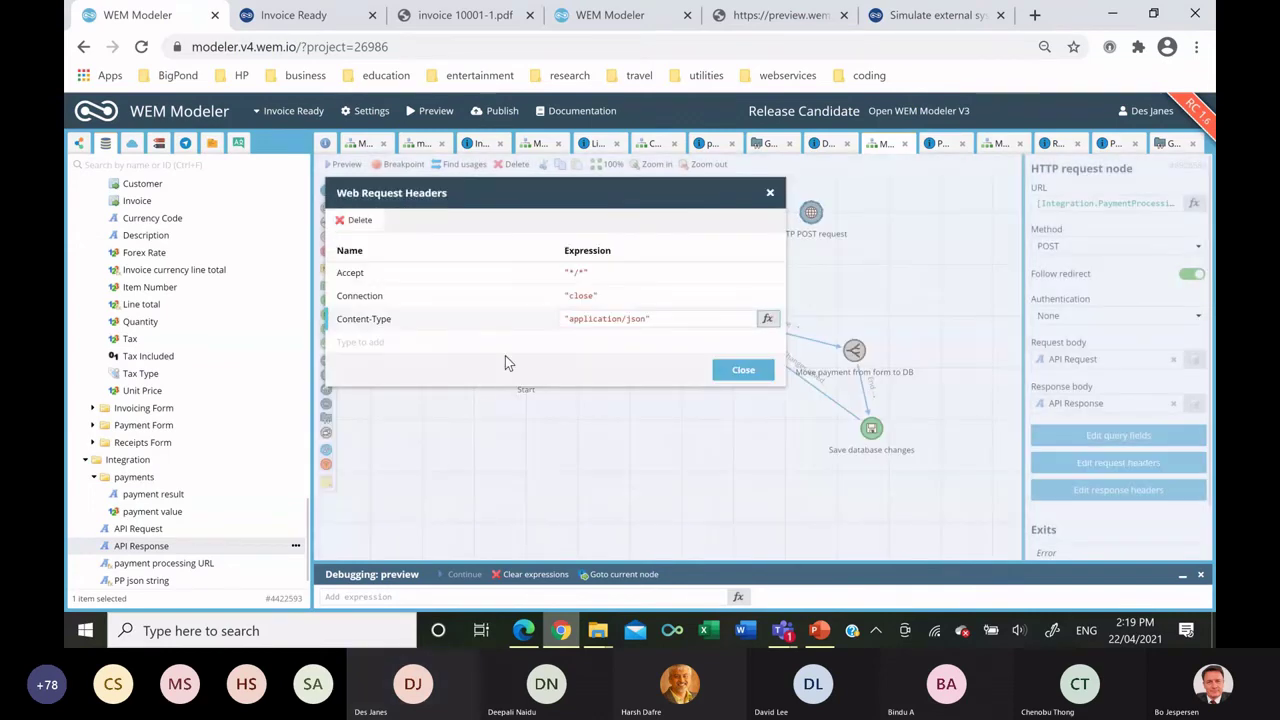
{"action": "left_click", "coordinate": [743, 370]}
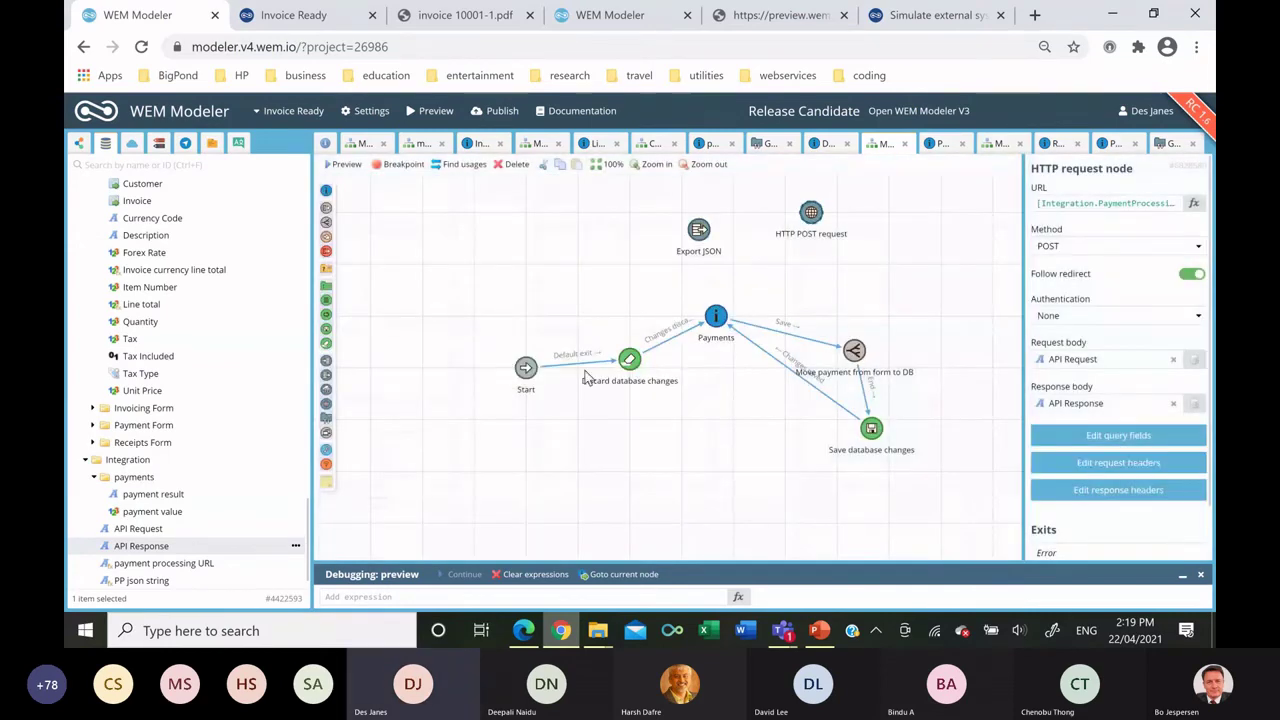
Add an Import JSON node that reads from API Response.
{"action": "left_click_drag", "start_coordinate": [326, 374], "coordinate": [871, 268]}
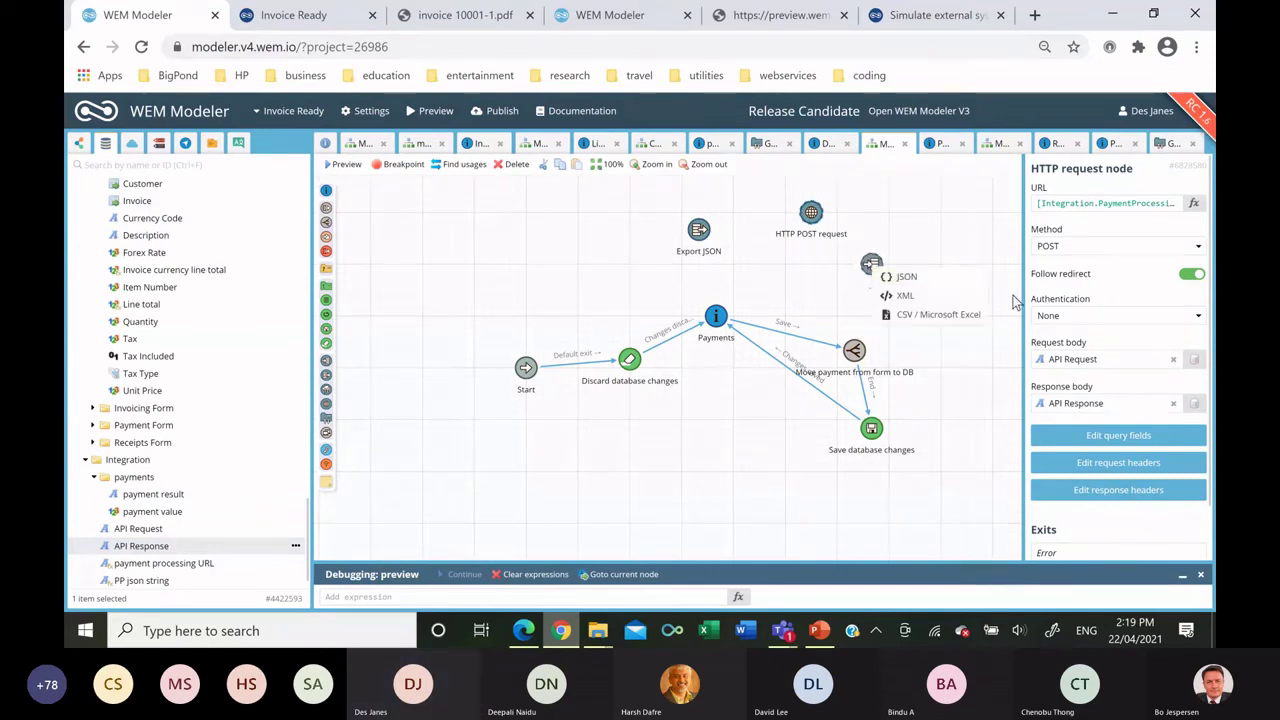
{"action": "left_click", "coordinate": [930, 275]}
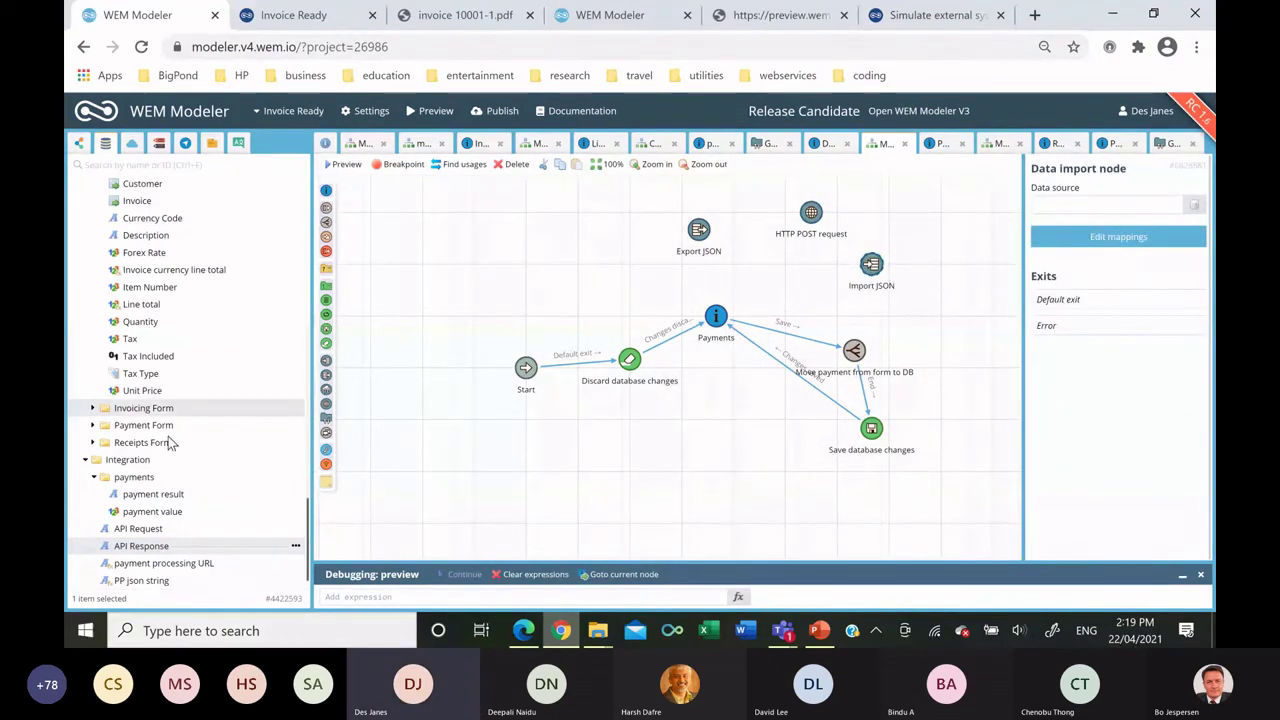
{"action": "left_click_drag", "start_coordinate": [290, 543], "coordinate": [1080, 205]}
{"action": "left_click", "coordinate": [1110, 246]}
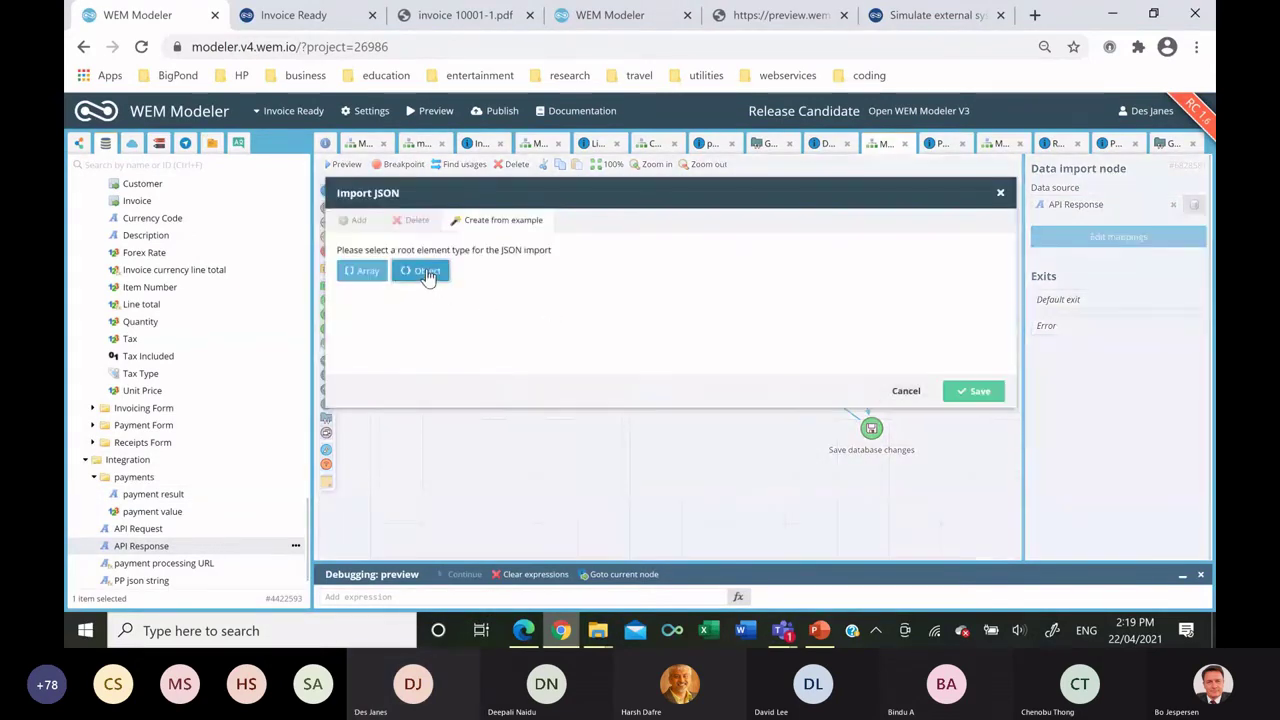
Define an object root with response fields paymentResult and paidAmount.
{"action": "left_click", "coordinate": [428, 271]}
{"action": "left_click", "coordinate": [352, 220]}
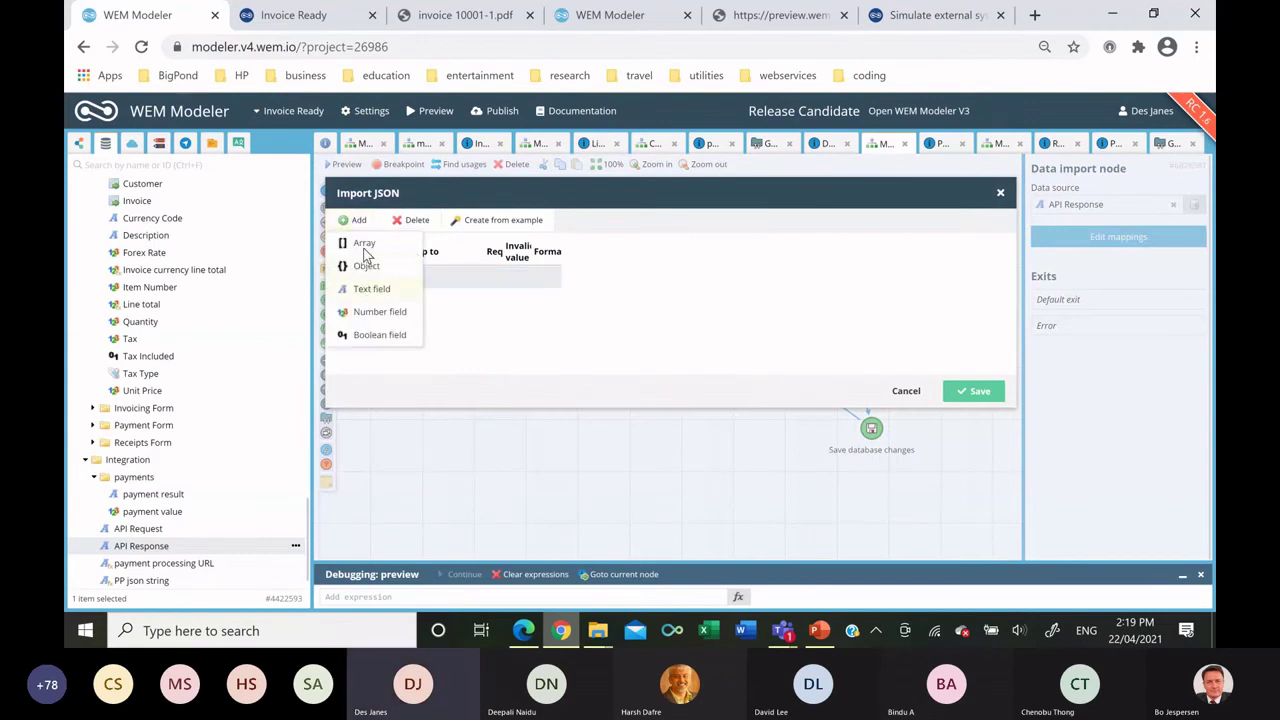
{"action": "left_click", "coordinate": [365, 262]}
{"action": "left_click", "coordinate": [352, 220]}
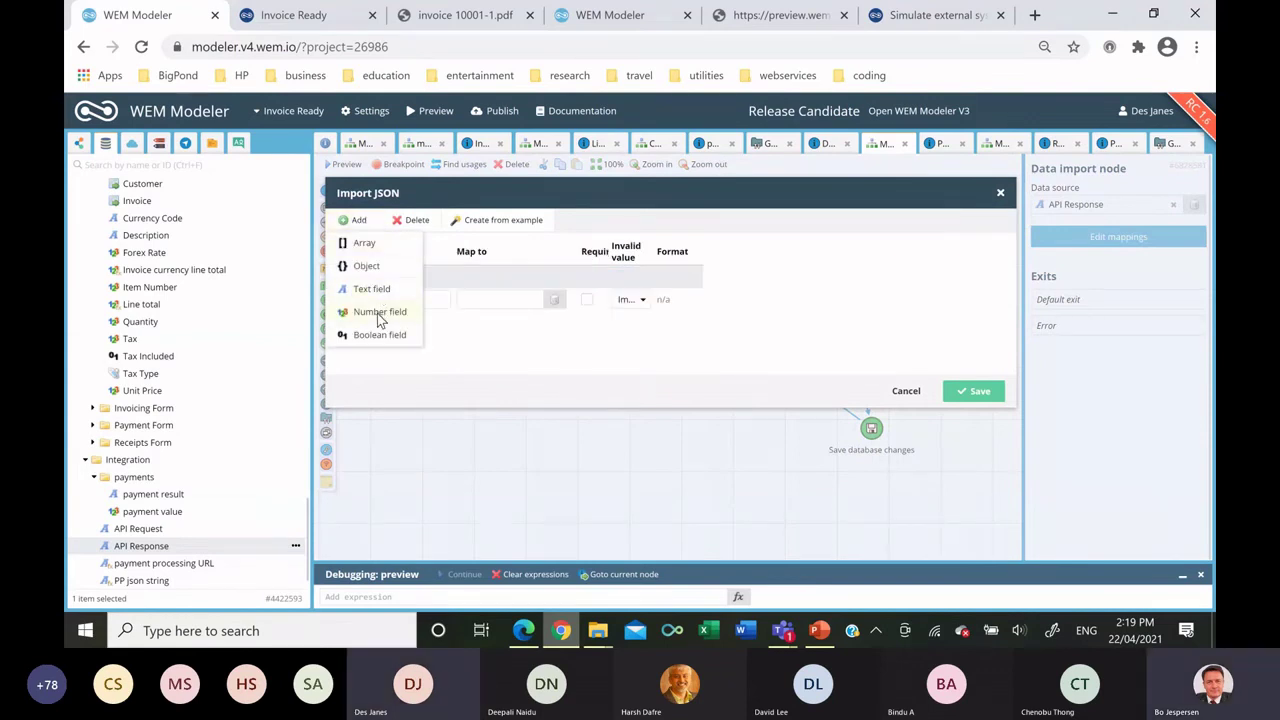
{"action": "left_click", "coordinate": [380, 314]}
{"action": "left_click", "coordinate": [407, 295]}
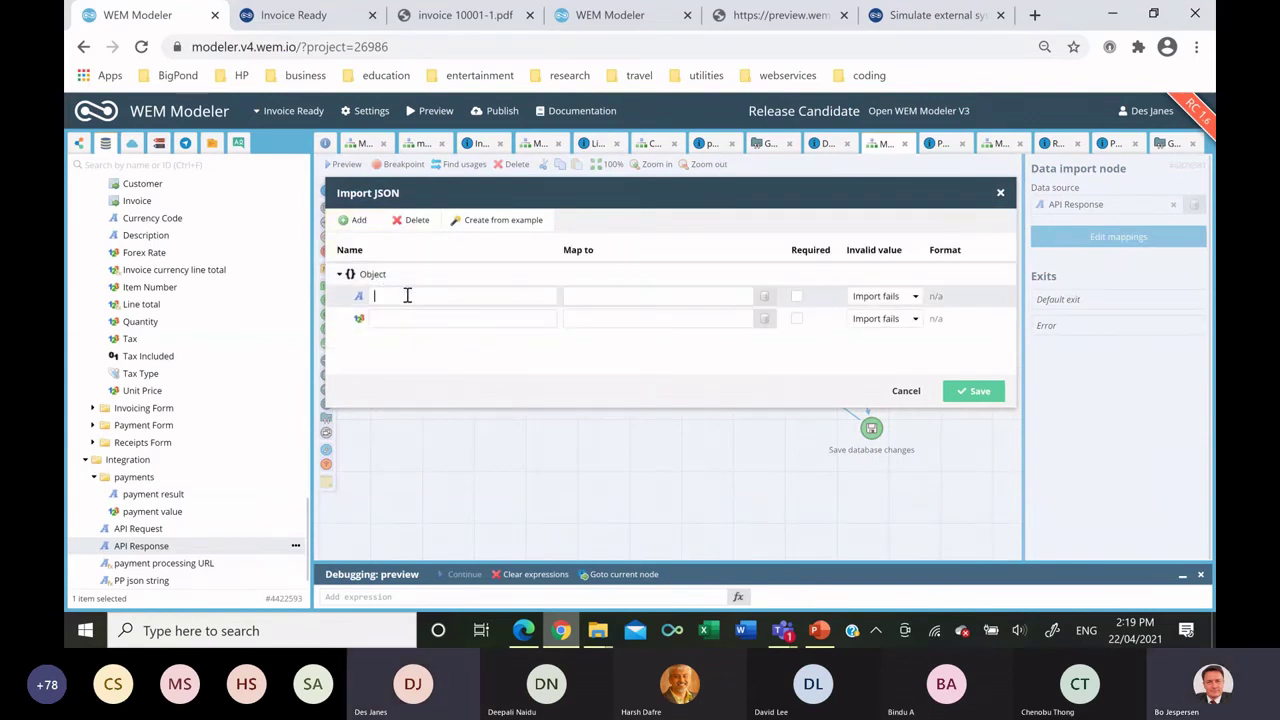
{"action": "type", "text": "paymentResult"}
{"action": "left_click", "coordinate": [399, 316]}
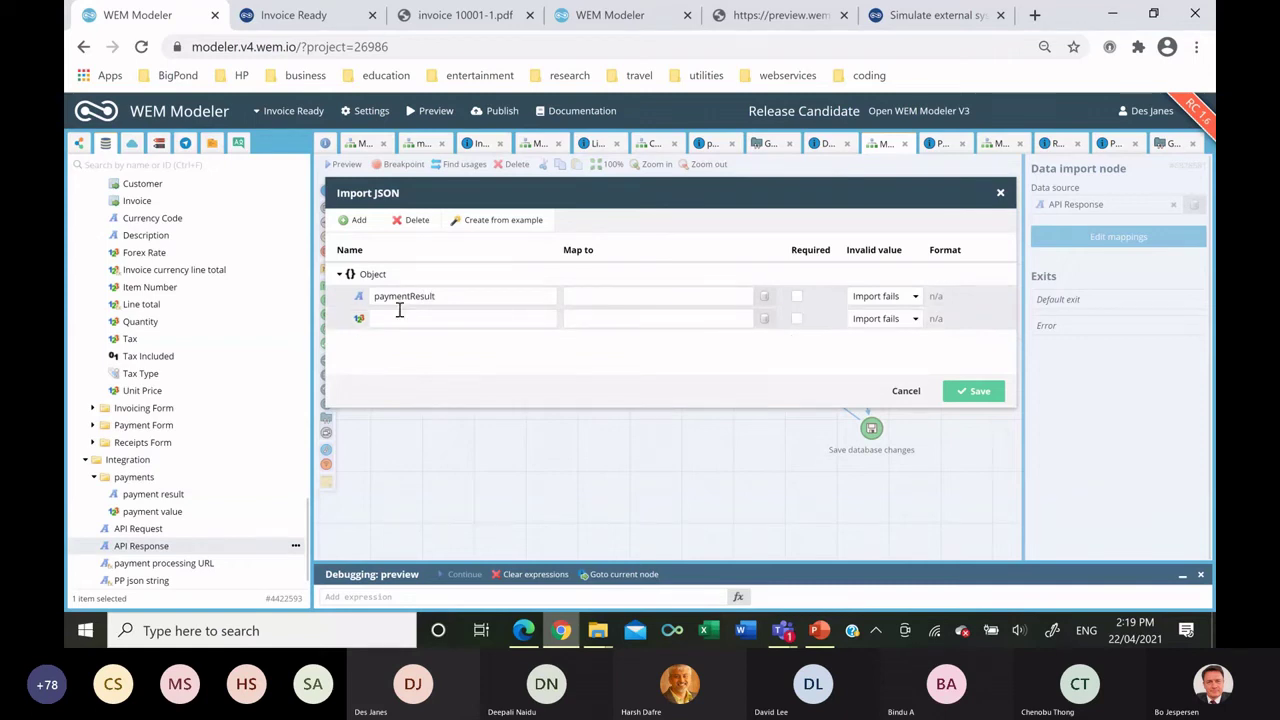
{"action": "type", "text": "paid"}
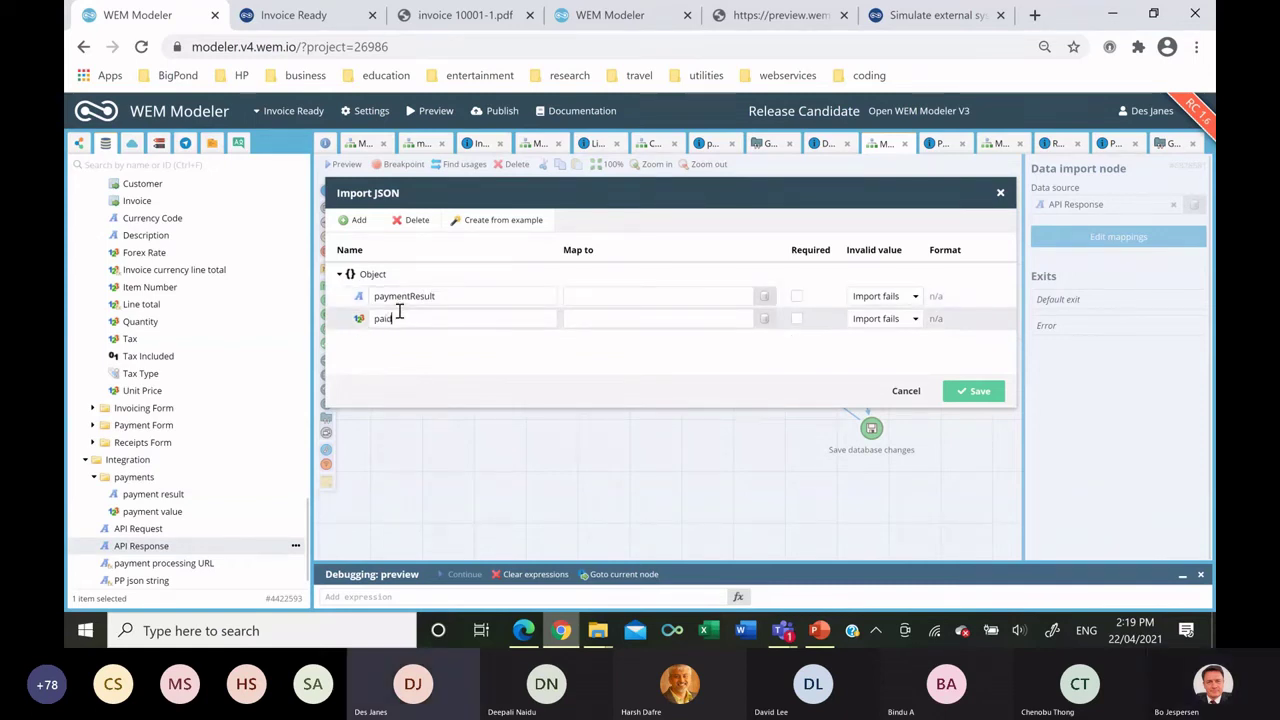
{"action": "type", "text": "Am"}
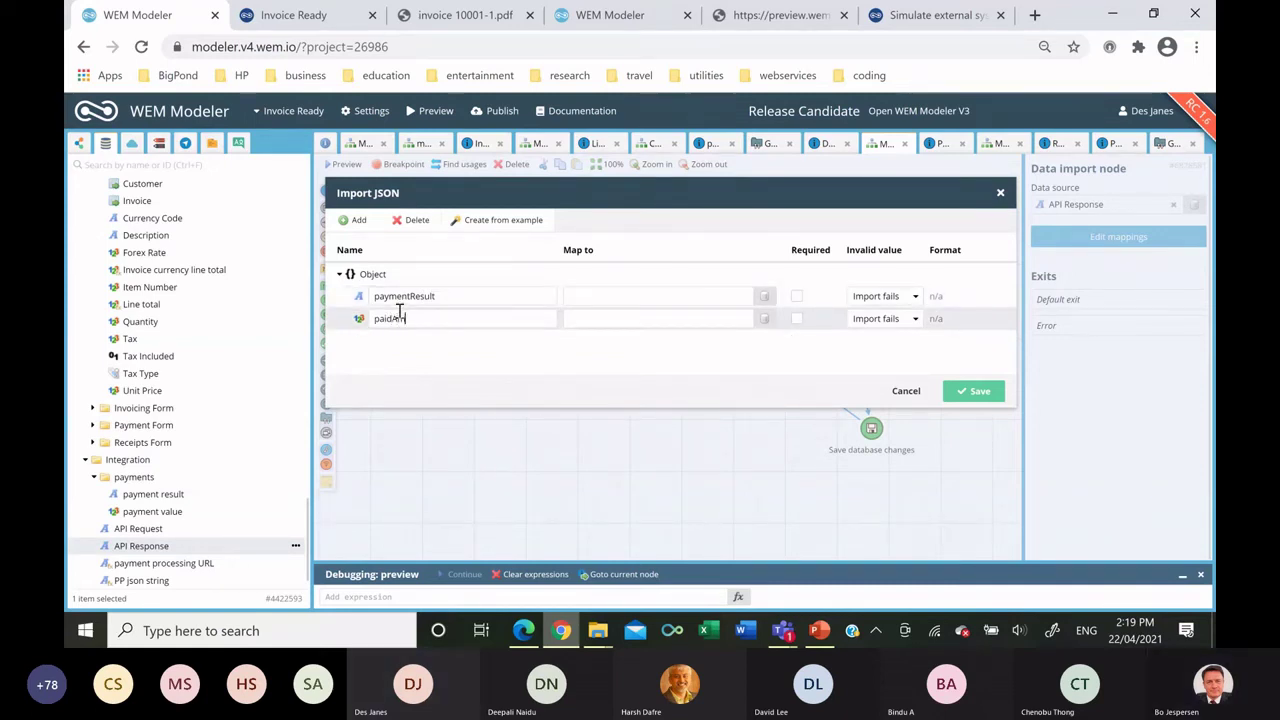
{"action": "type", "text": "ount"}
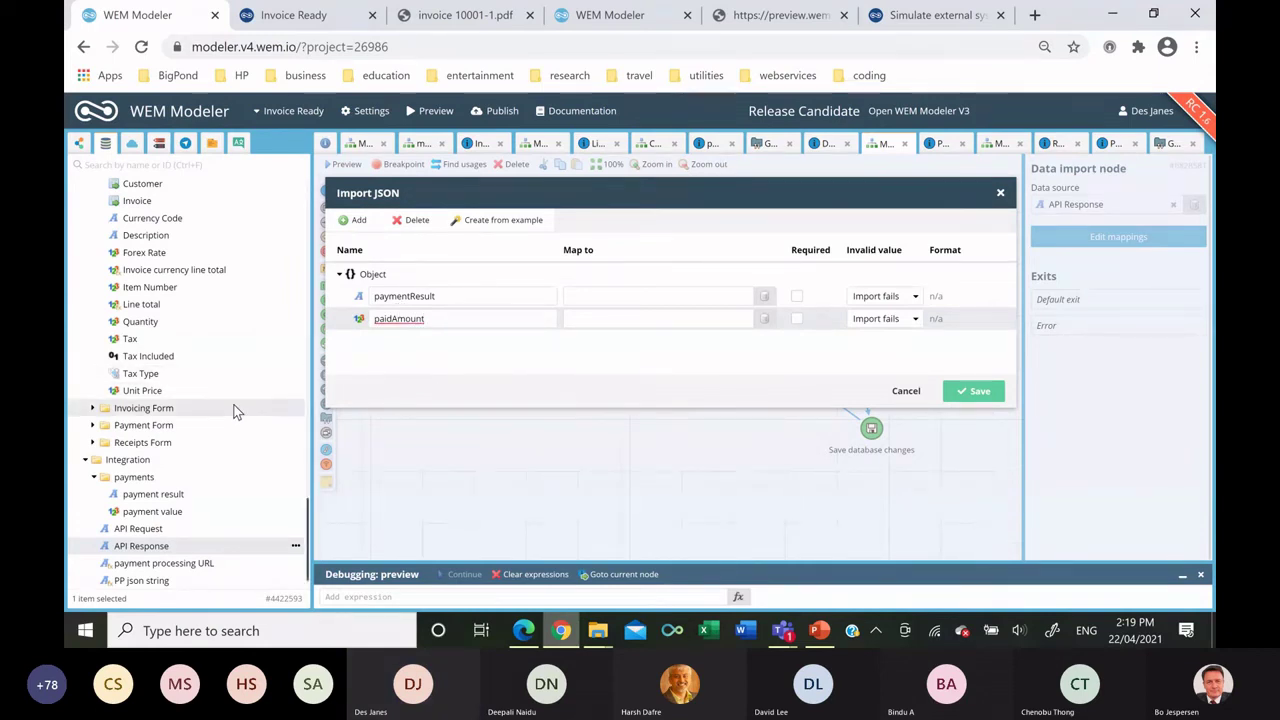
Map paymentResult to payment result and paidAmount to payment value, and save the mappings.
{"action": "left_click_drag", "start_coordinate": [153, 494], "coordinate": [630, 318]}
{"action": "left_click", "coordinate": [188, 512]}
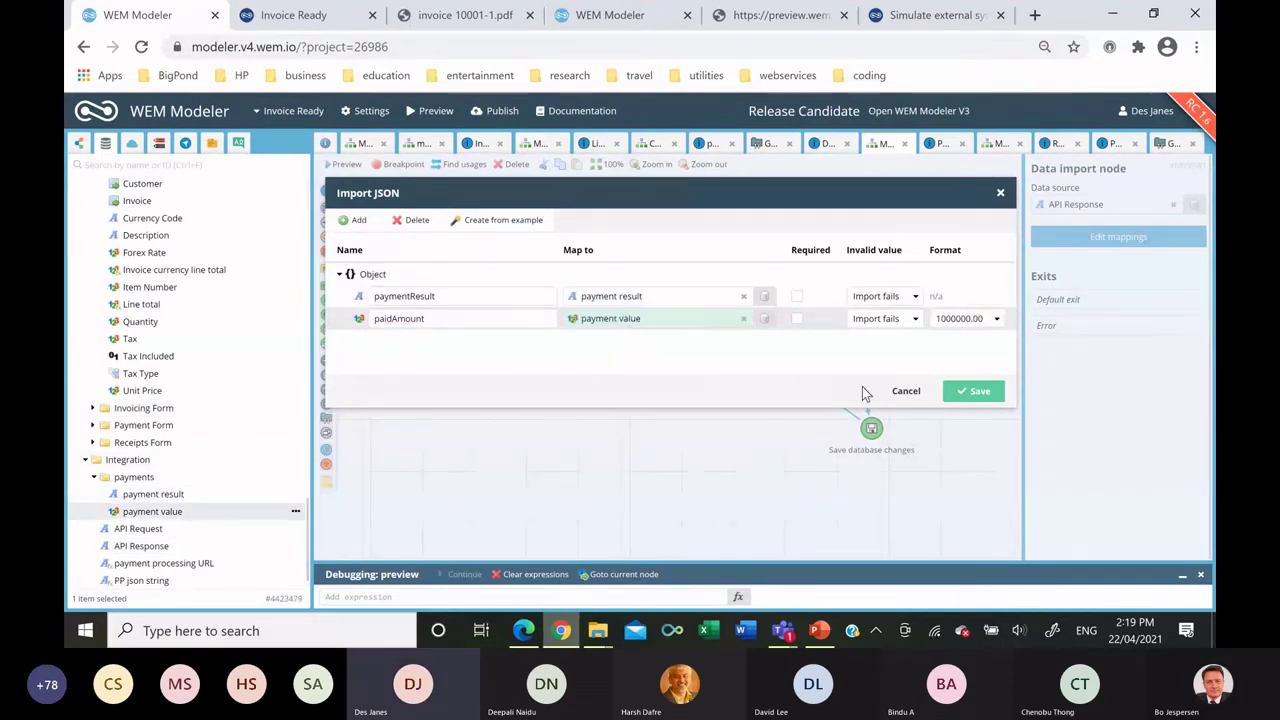
{"action": "left_click", "coordinate": [963, 392]}
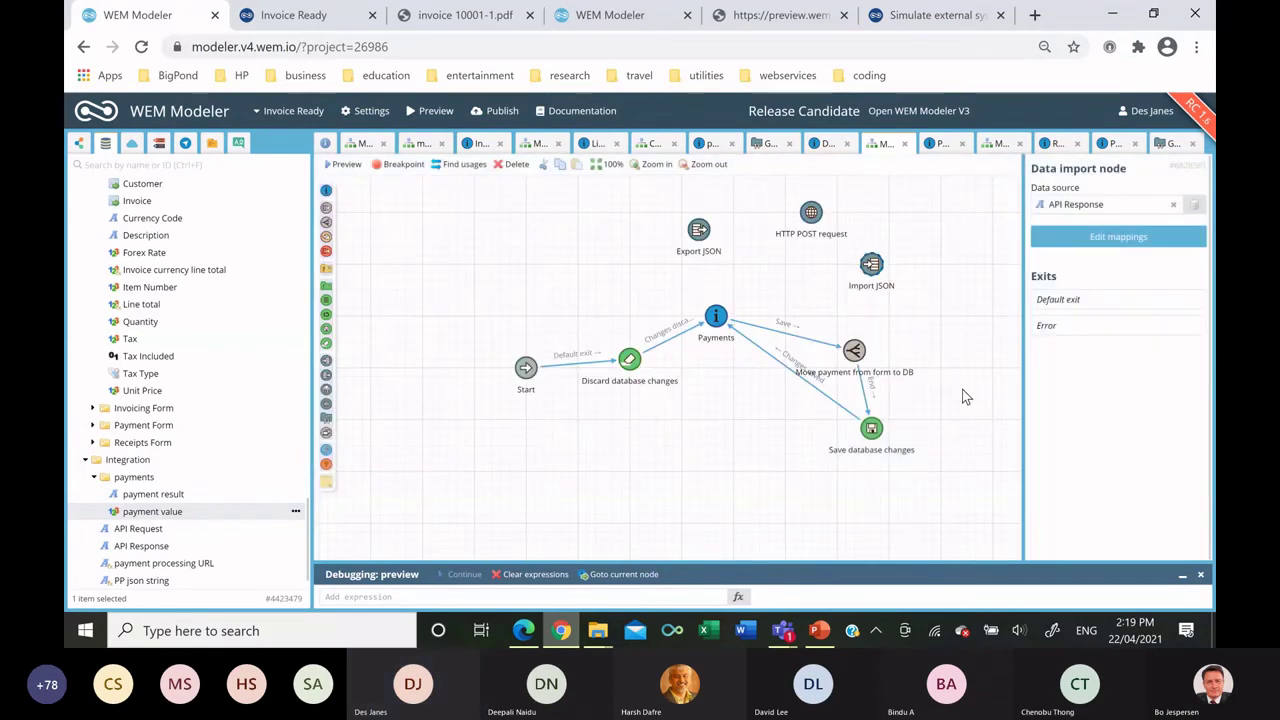
{"action": "left_click", "coordinate": [698, 233]}
{"action": "left_click", "coordinate": [1043, 239]}
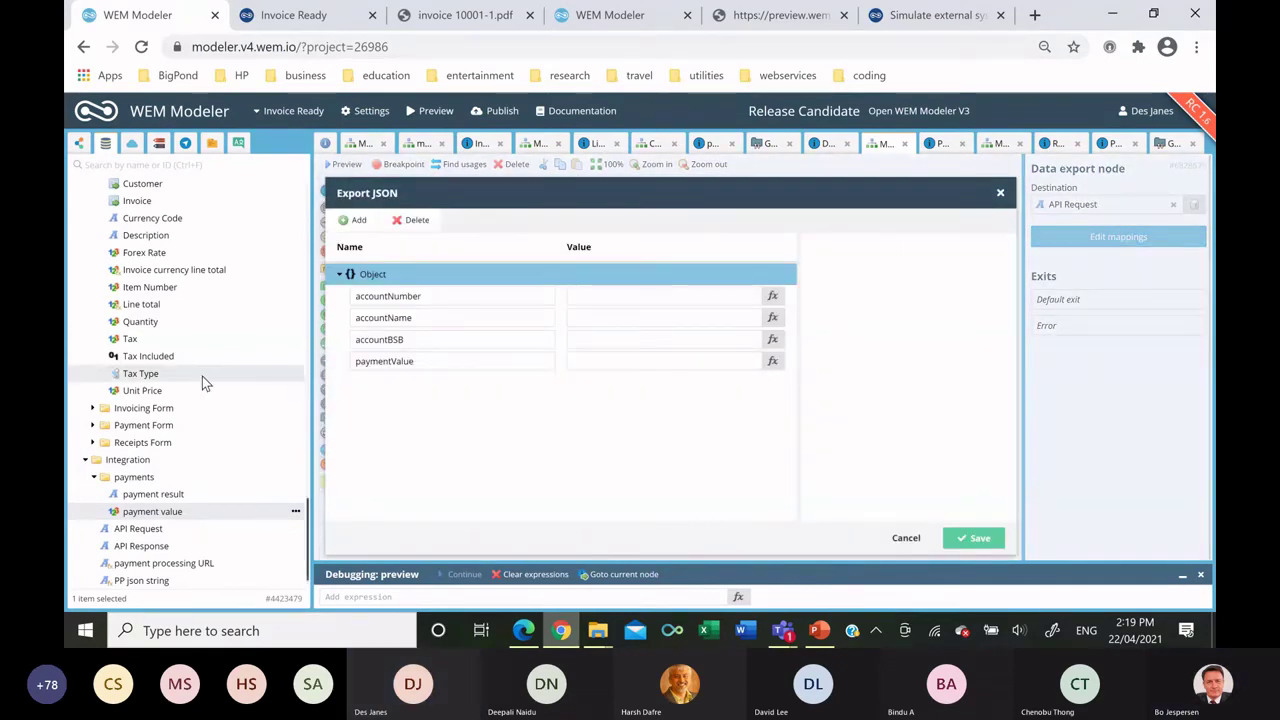
Fill accountName, accountNumber, accountBSB and paymentValue from the Payments bank fields and Payment Value, then save.
{"action": "scroll", "coordinate": [202, 376], "scroll_direction": "up", "scroll_amount": 15}
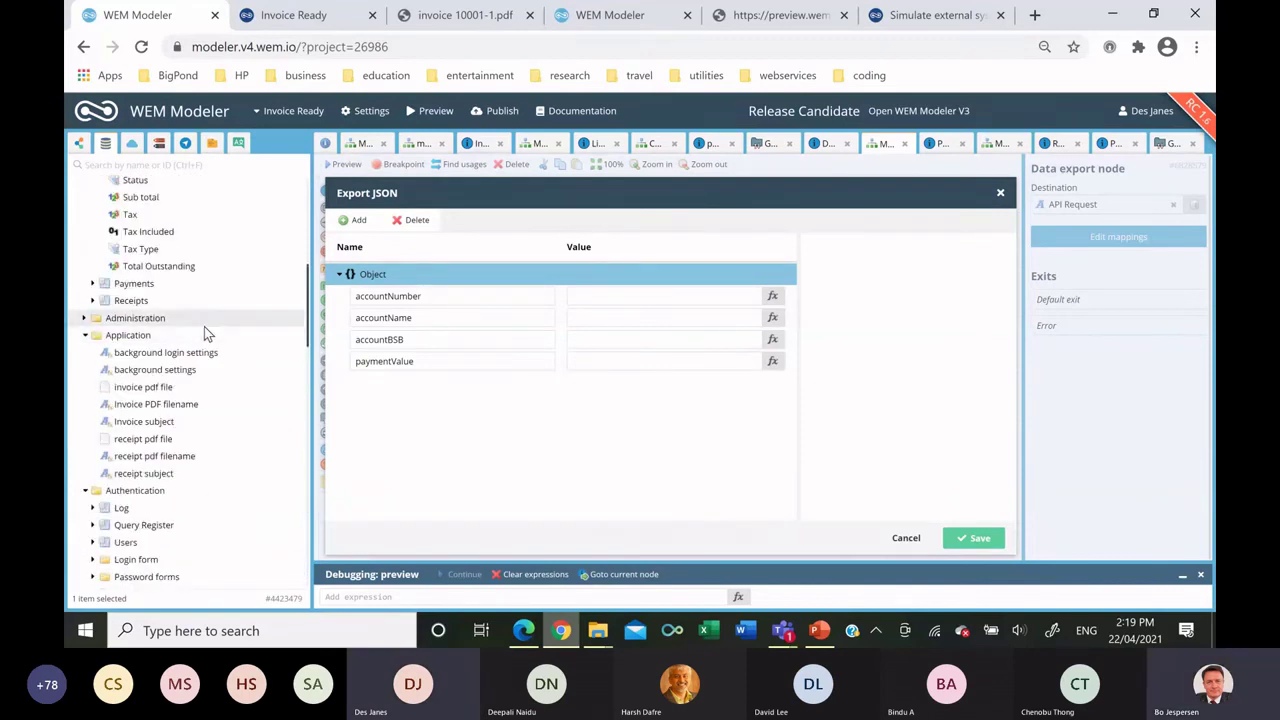
{"action": "left_click", "coordinate": [92, 284]}
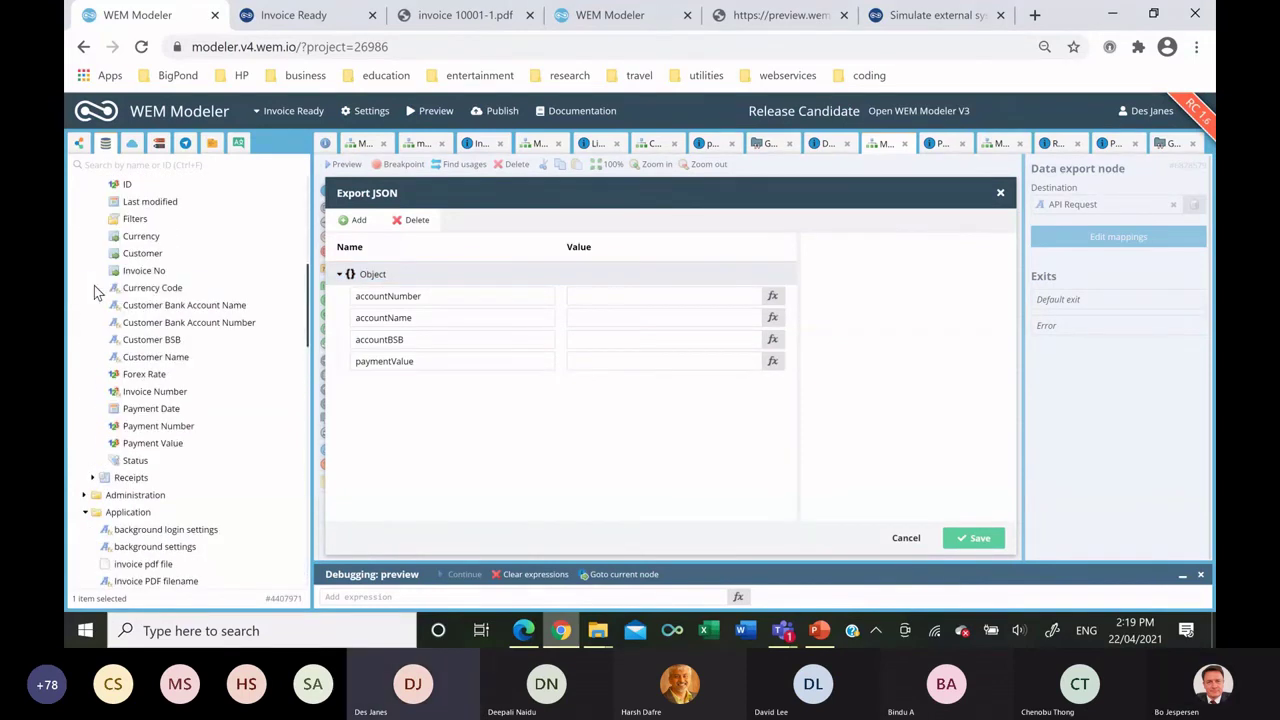
{"action": "left_click_drag", "start_coordinate": [196, 312], "coordinate": [640, 318]}
{"action": "left_click_drag", "start_coordinate": [248, 322], "coordinate": [610, 302]}
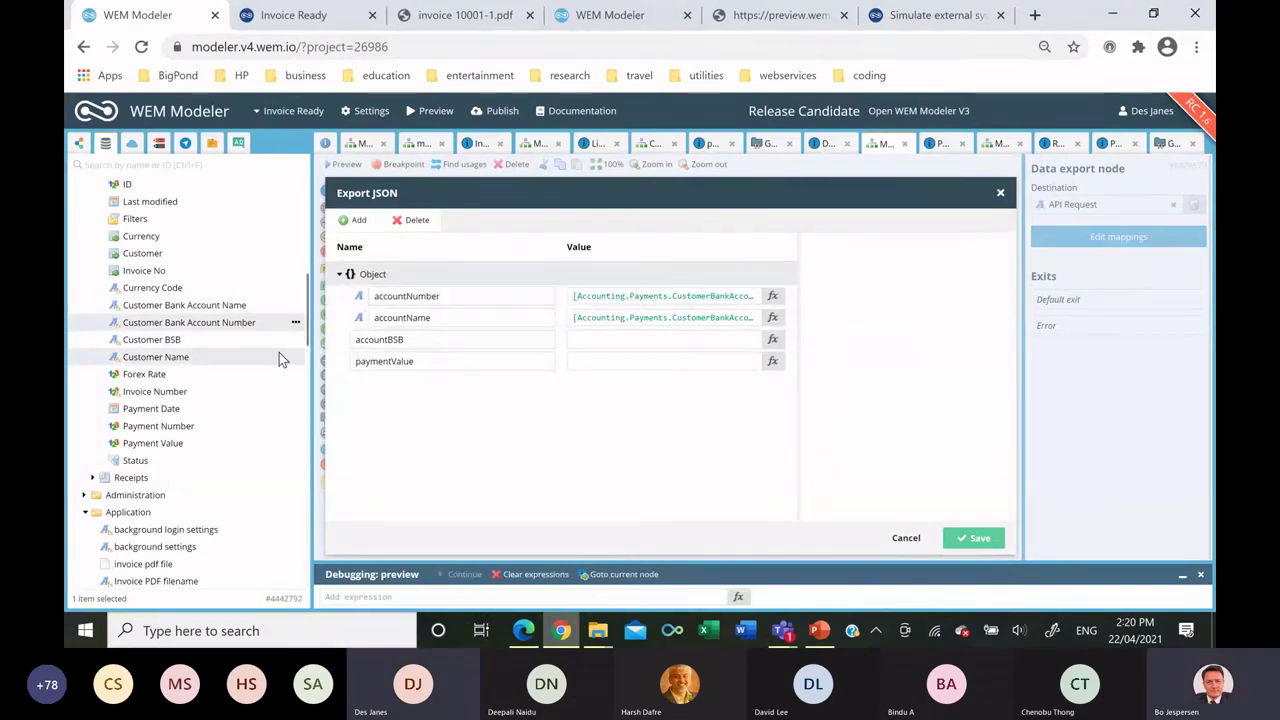
{"action": "left_click_drag", "start_coordinate": [229, 342], "coordinate": [594, 338]}
{"action": "left_click_drag", "start_coordinate": [172, 443], "coordinate": [197, 447]}
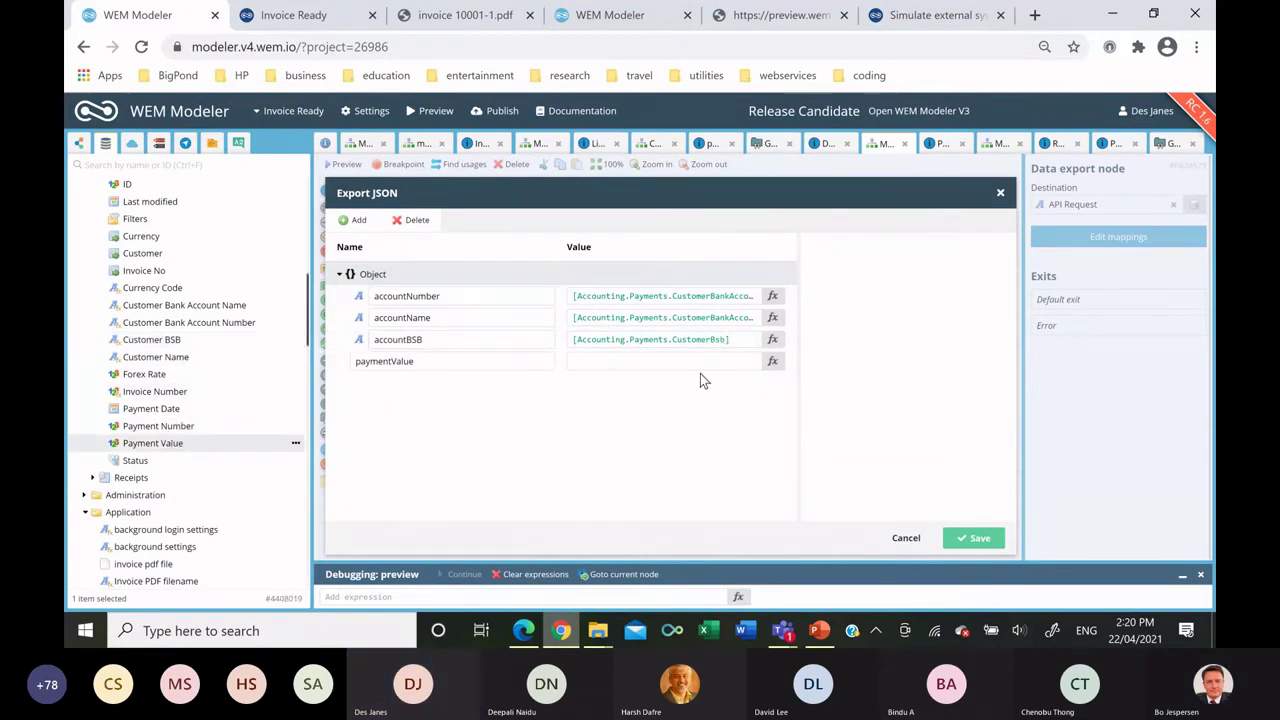
{"action": "left_click", "coordinate": [972, 538]}
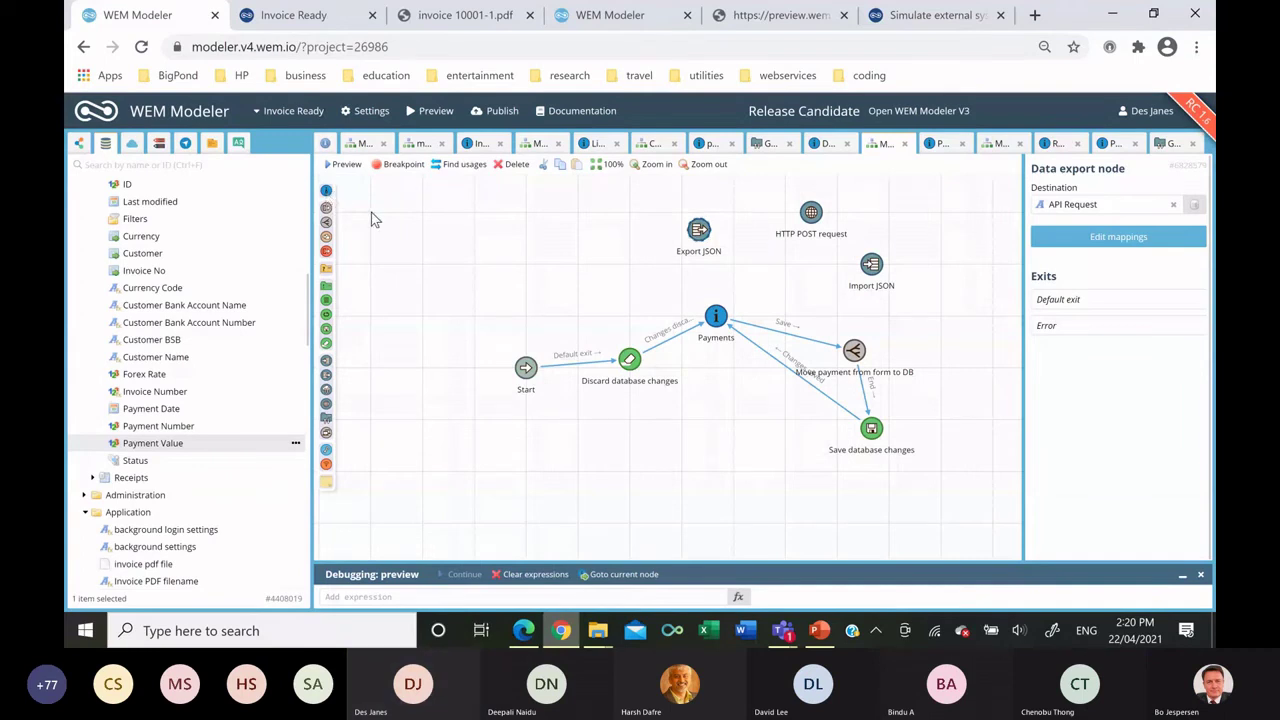
Add a Review Result interaction node and place a form of all payments fields on its screen.
{"action": "left_click_drag", "start_coordinate": [325, 190], "coordinate": [793, 289]}
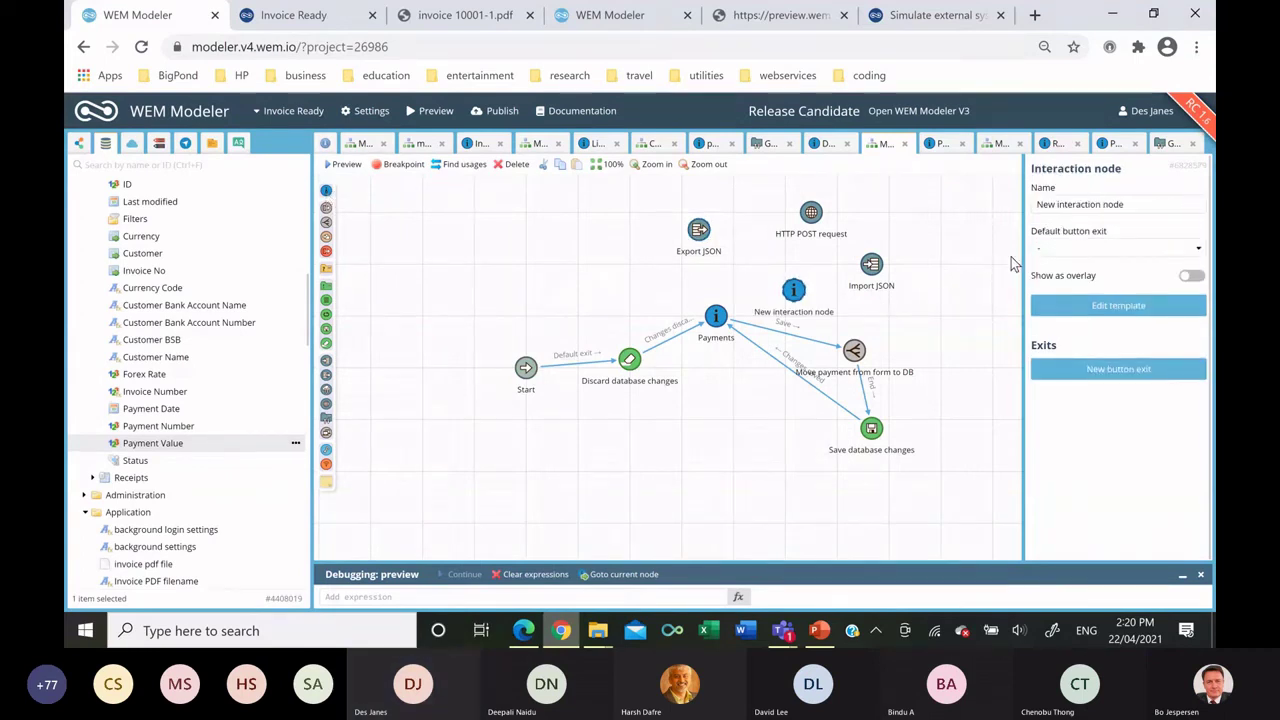
{"action": "triple_click", "coordinate": [1068, 206]}
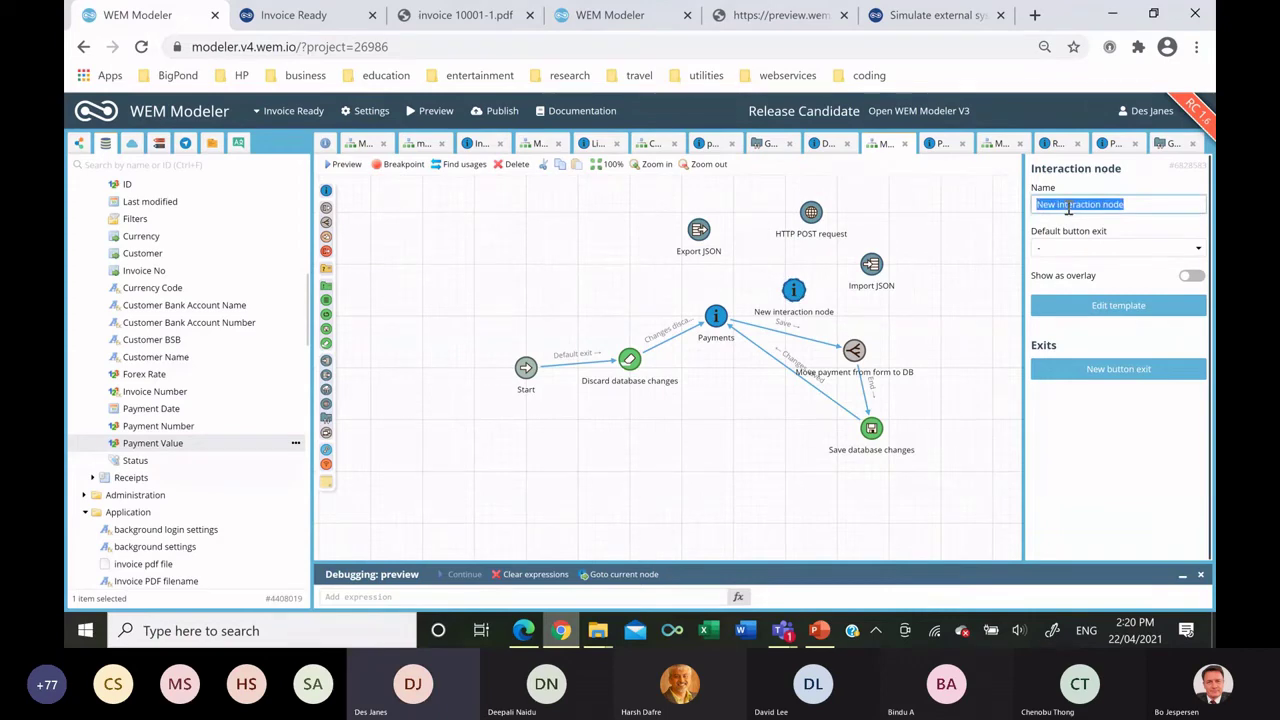
{"action": "type", "text": "Review Result"}
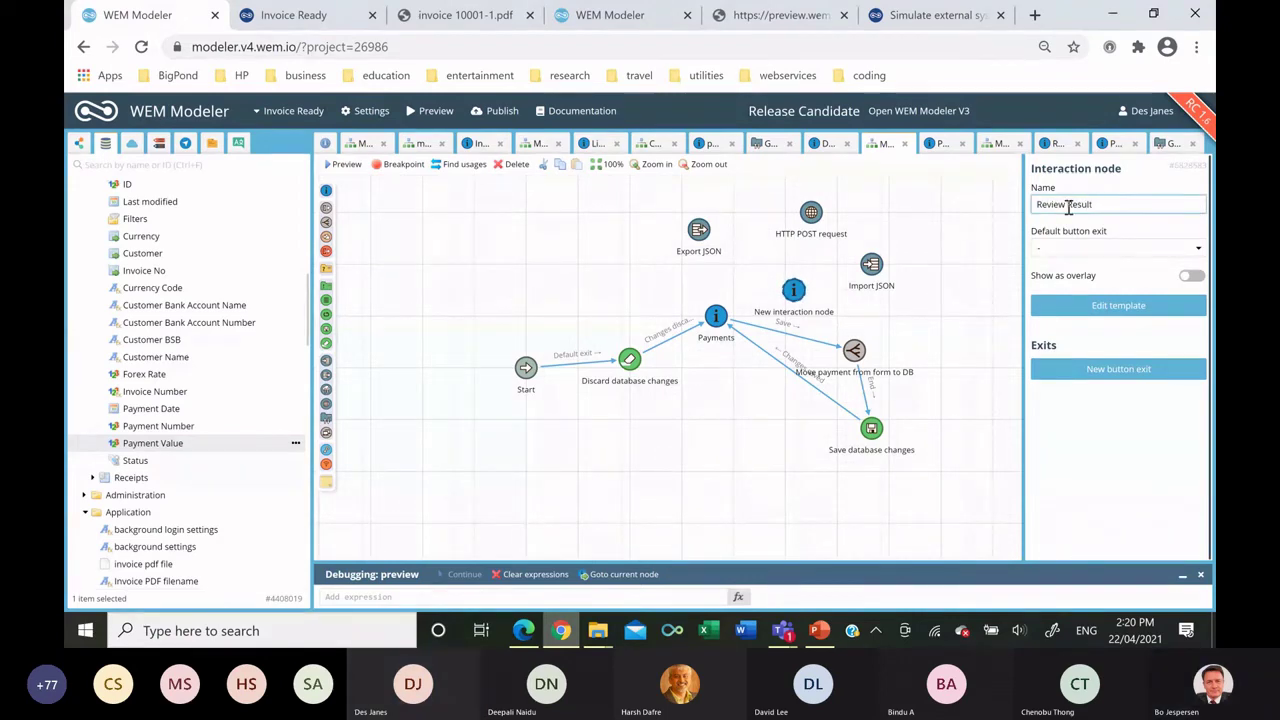
{"action": "double_click", "coordinate": [794, 290]}
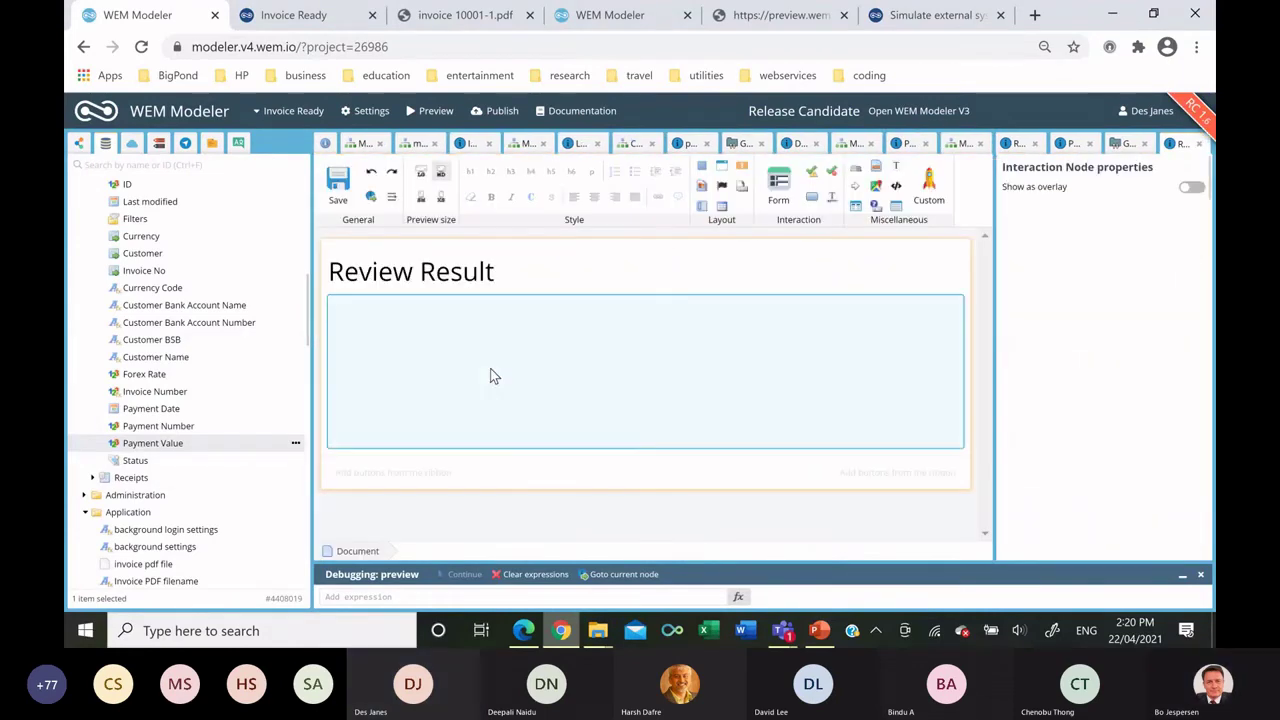
{"action": "scroll", "coordinate": [180, 460], "scroll_direction": "down", "scroll_amount": 10}
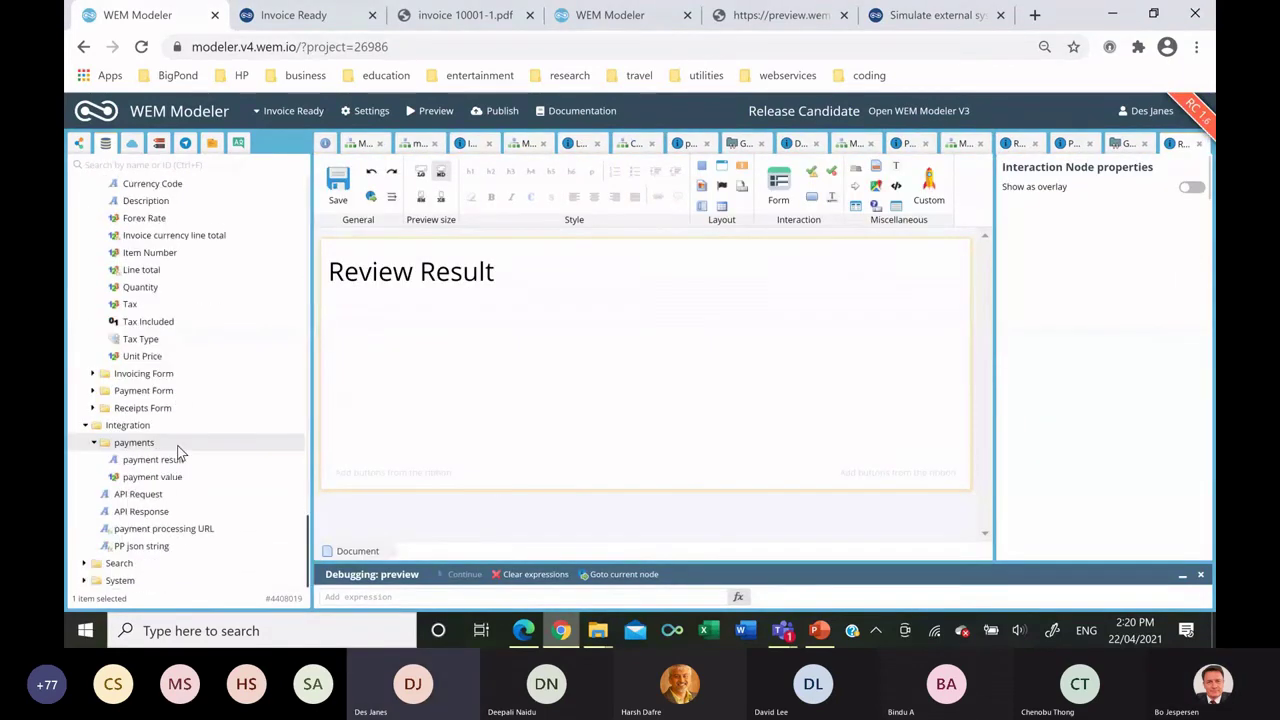
{"action": "left_click_drag", "start_coordinate": [175, 447], "coordinate": [473, 352]}
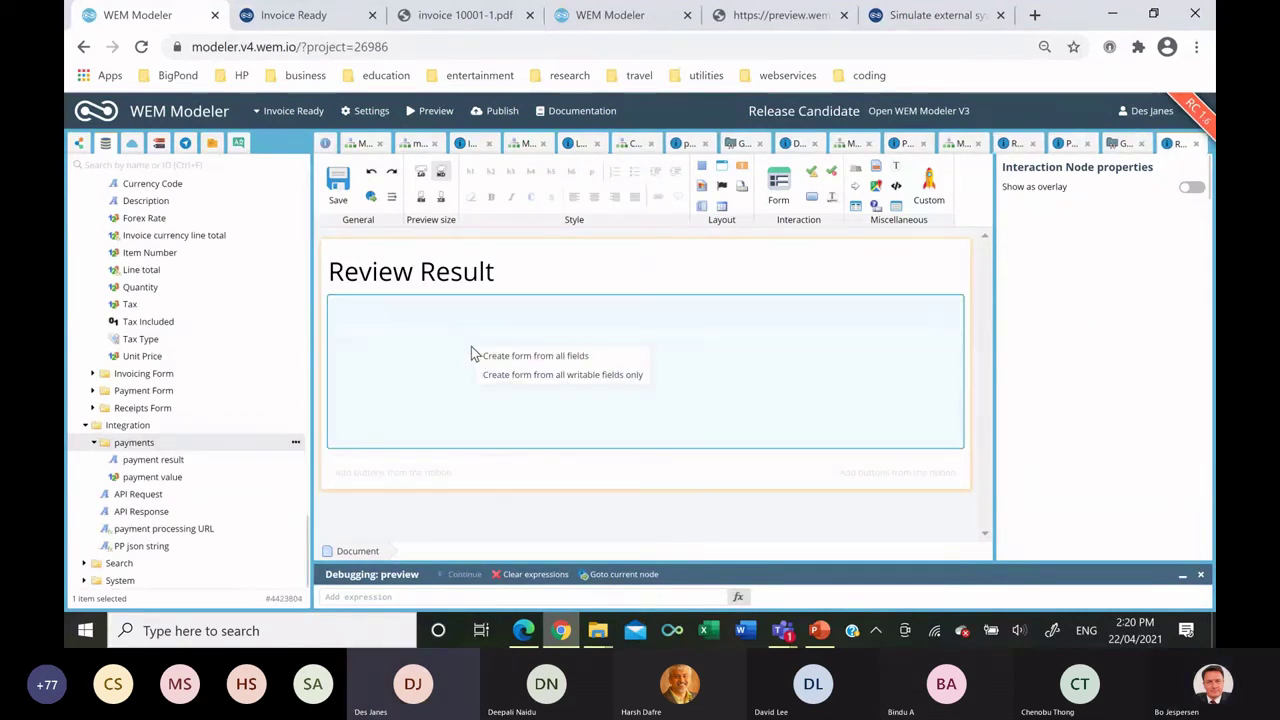
{"action": "left_click", "coordinate": [523, 357]}
Add a button following a new Continue exit and save the screen.
{"action": "left_click_drag", "start_coordinate": [793, 205], "coordinate": [525, 390]}
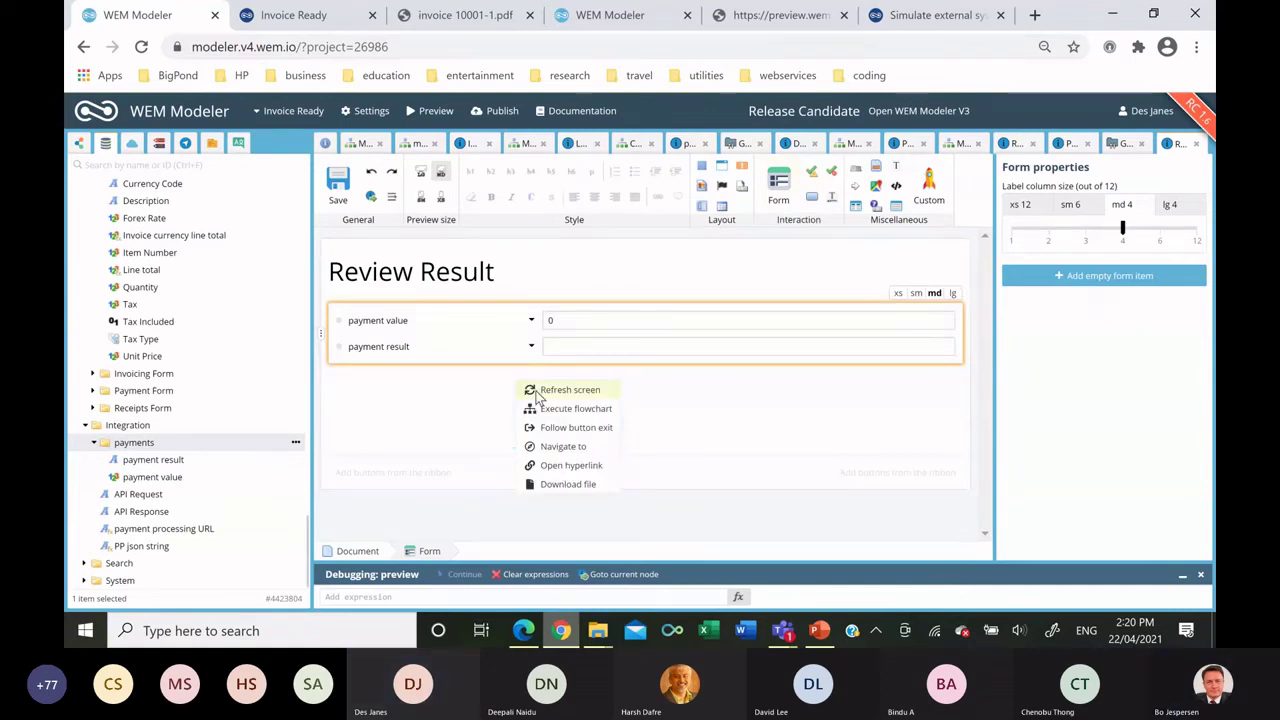
{"action": "left_click", "coordinate": [560, 427]}
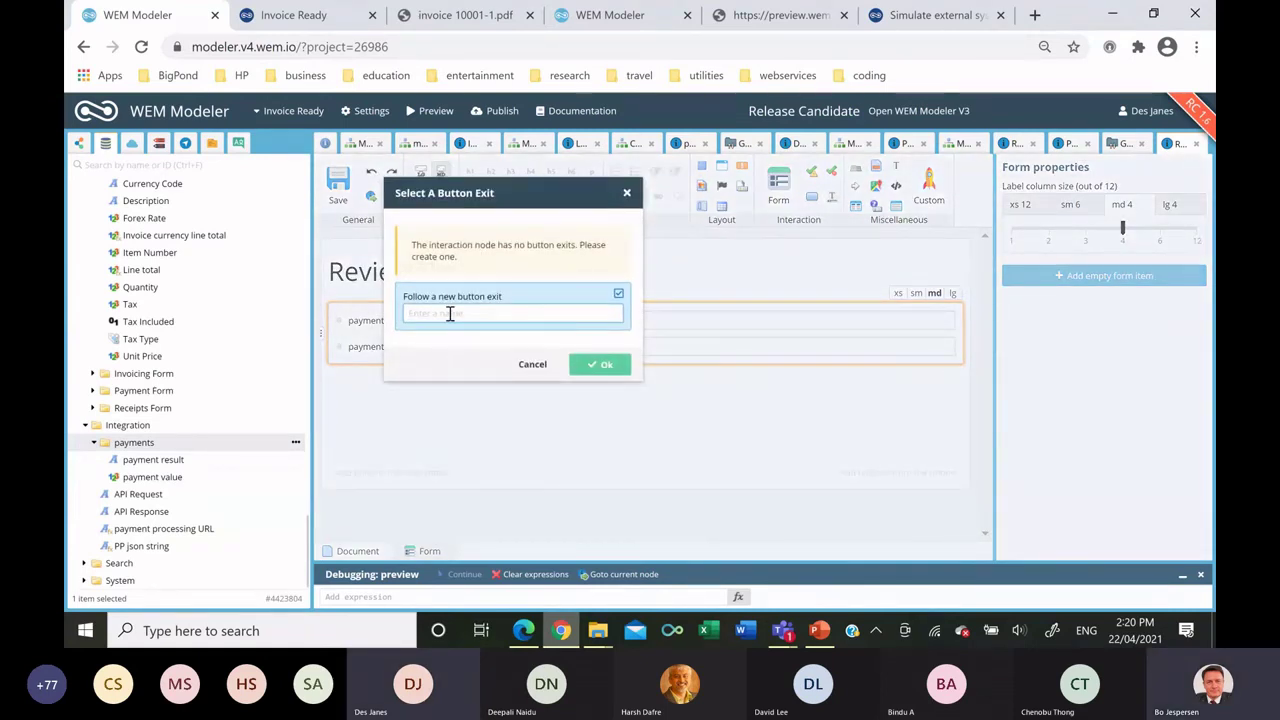
{"action": "type", "text": "Continue"}
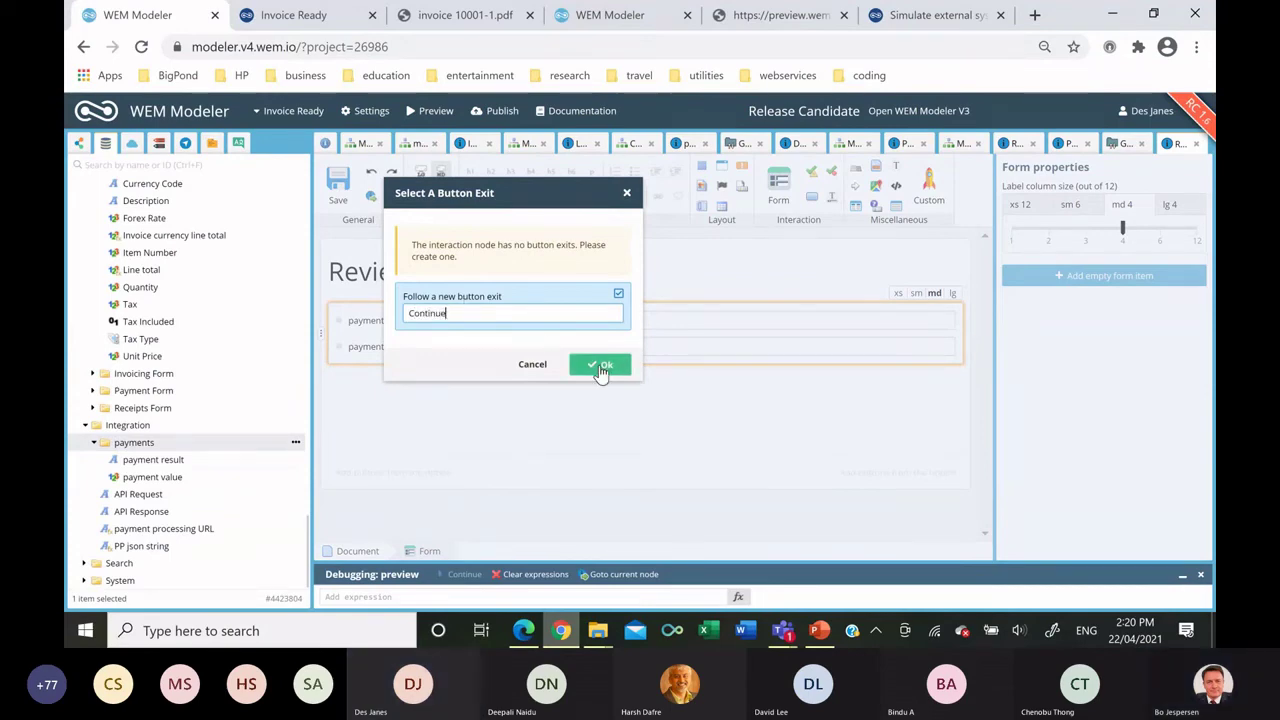
{"action": "left_click", "coordinate": [600, 364]}
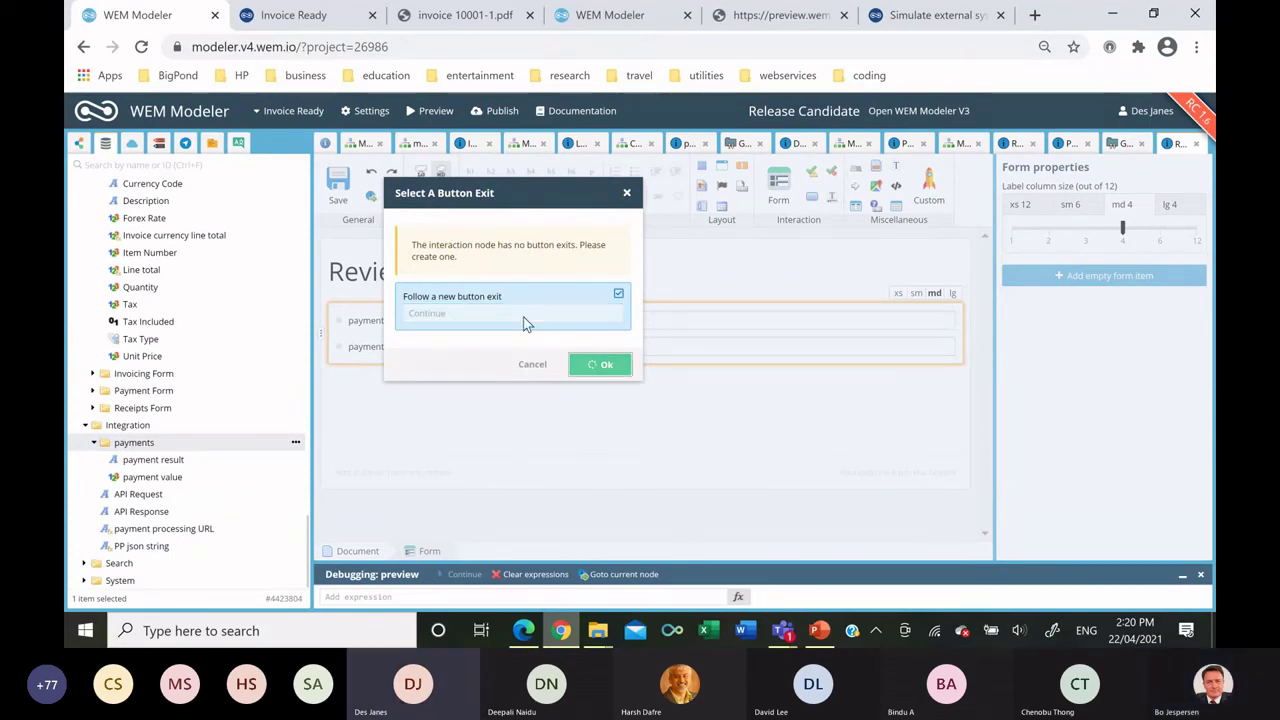
{"action": "left_click", "coordinate": [340, 185]}
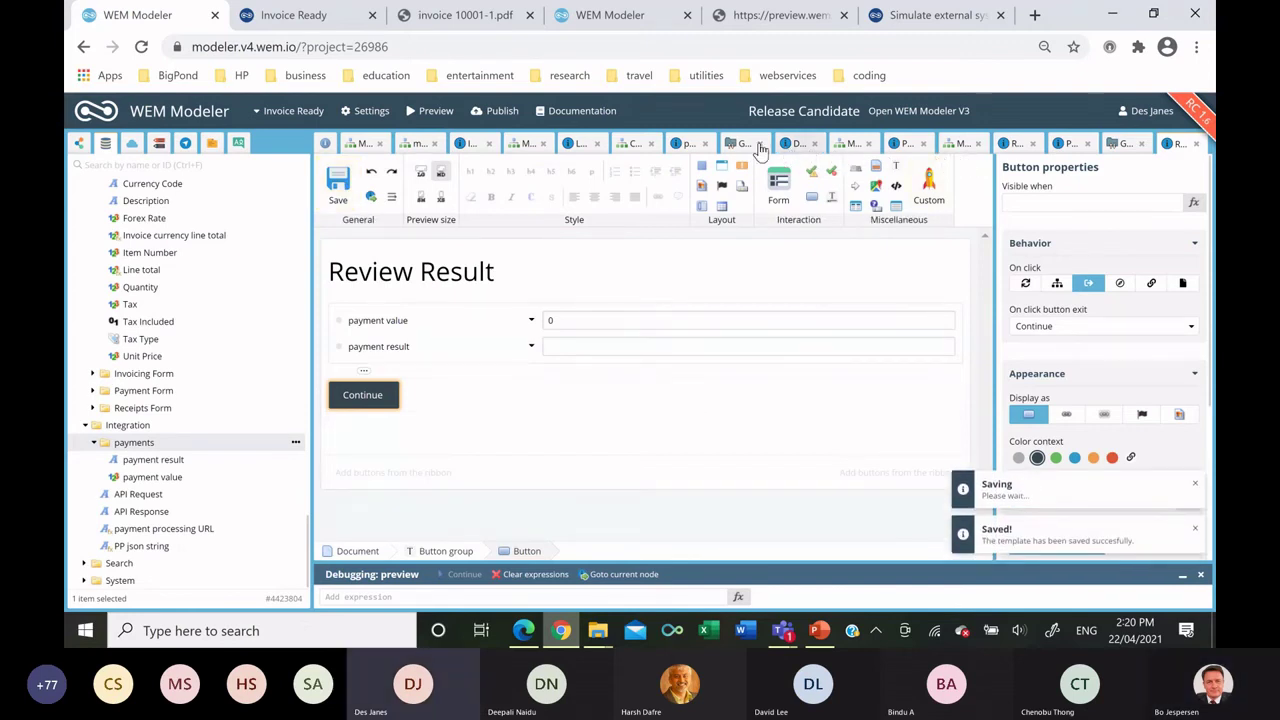
{"action": "left_click", "coordinate": [846, 145]}
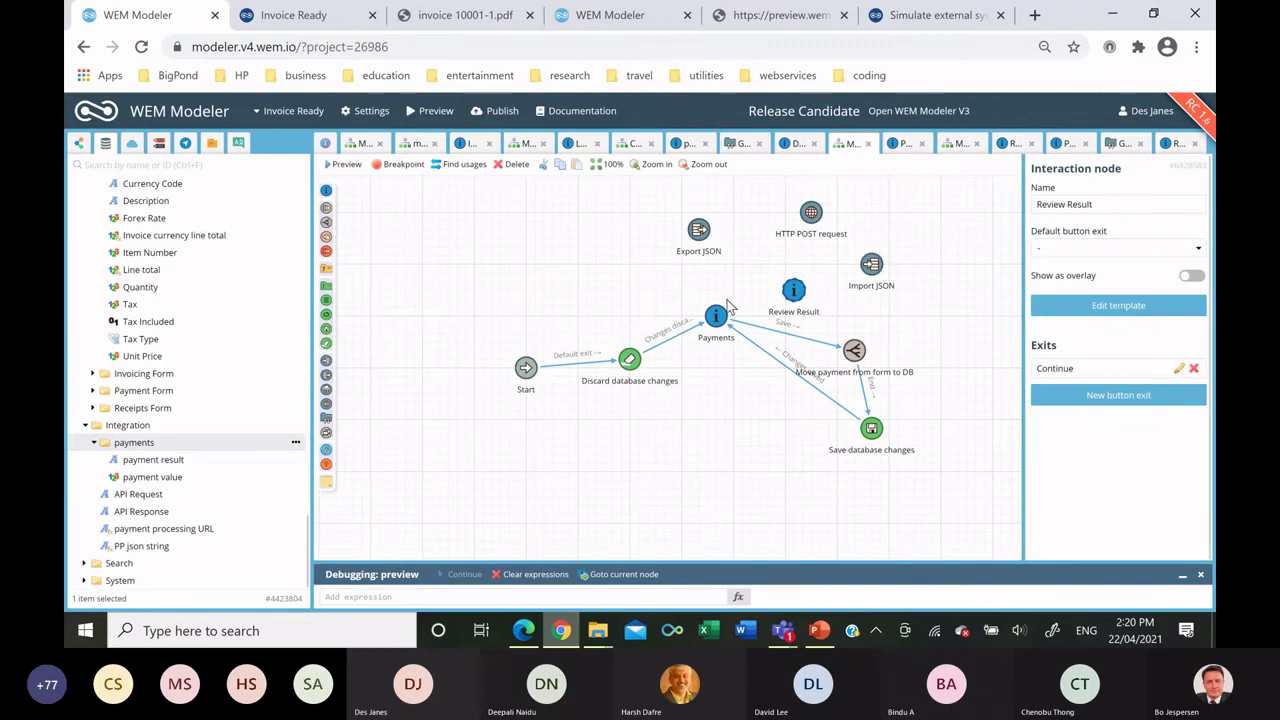
Make the Payments row button follow a new 'Process Payment' exit and save the template.
{"action": "left_click_drag", "start_coordinate": [716, 310], "coordinate": [699, 232]}
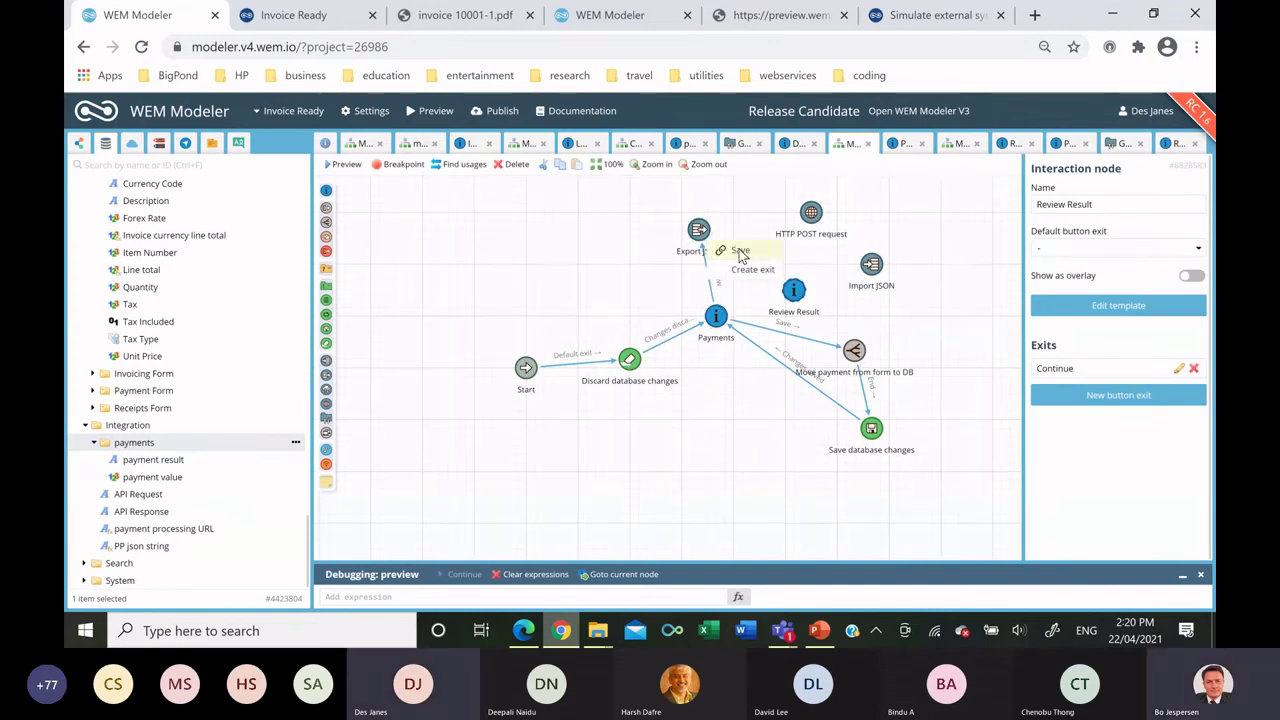
{"action": "left_click", "coordinate": [680, 288]}
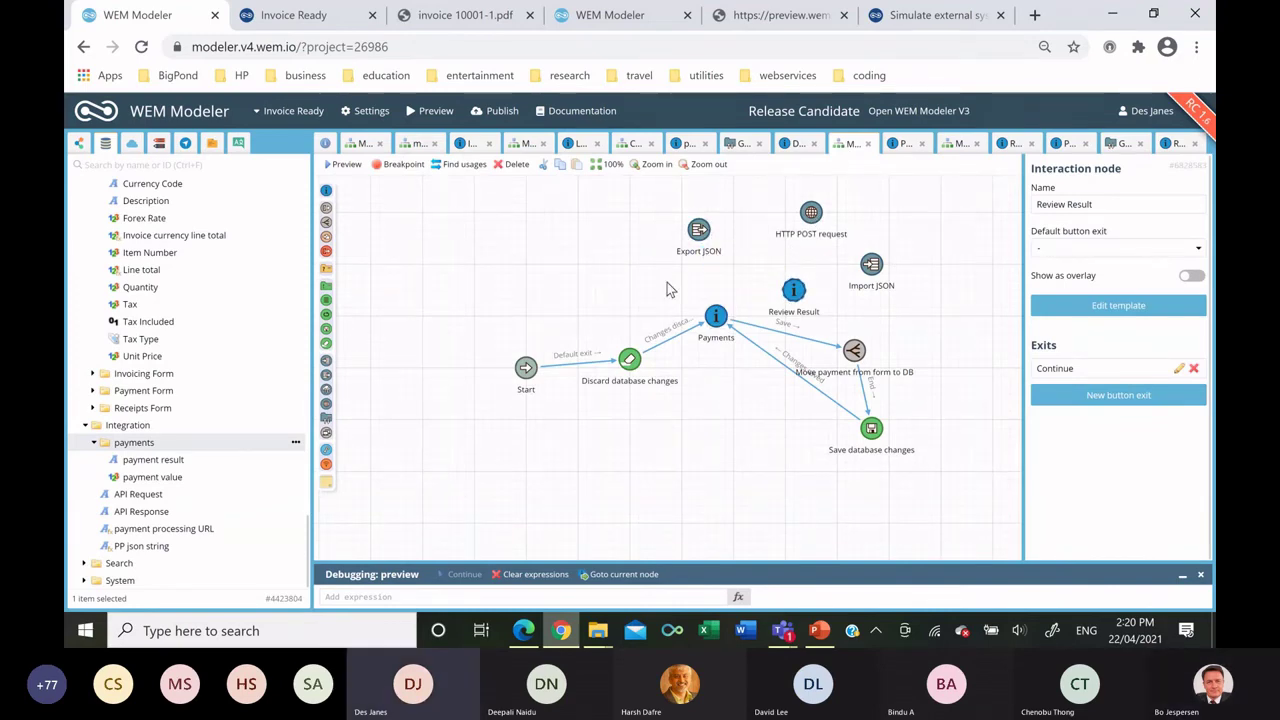
{"action": "left_click", "coordinate": [716, 315]}
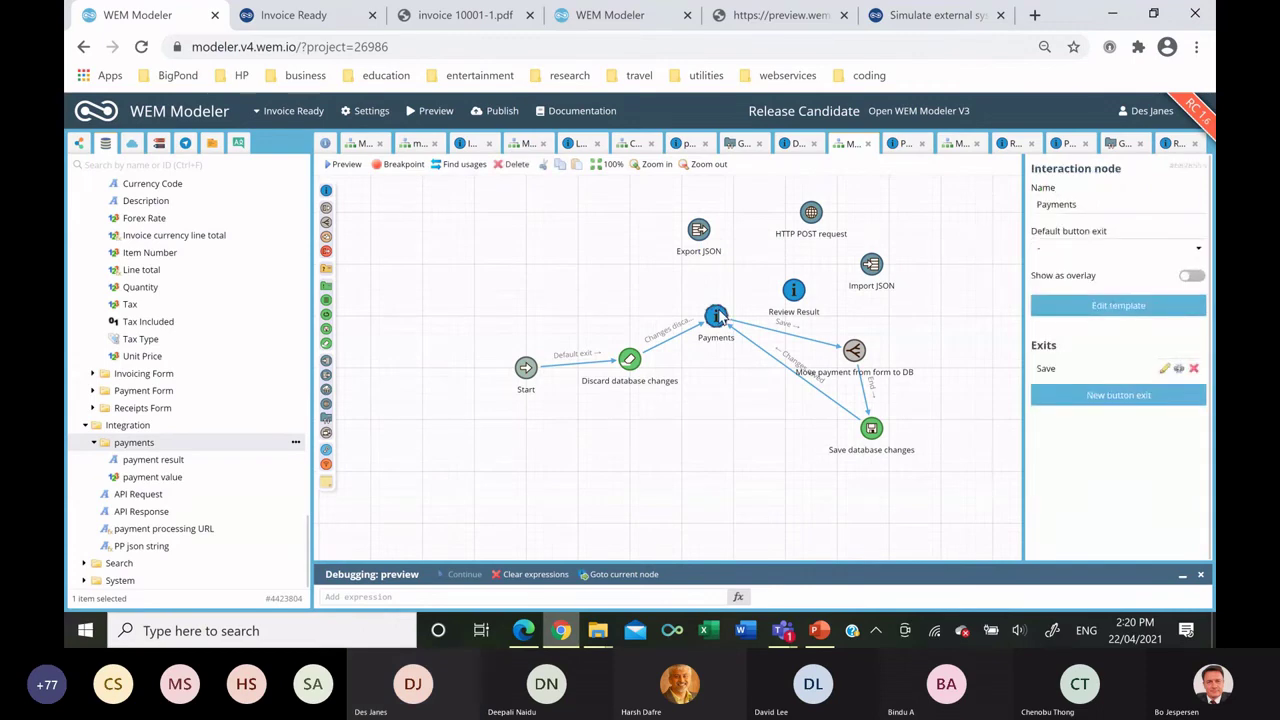
{"action": "double_click", "coordinate": [717, 315]}
{"action": "left_click", "coordinate": [714, 323]}
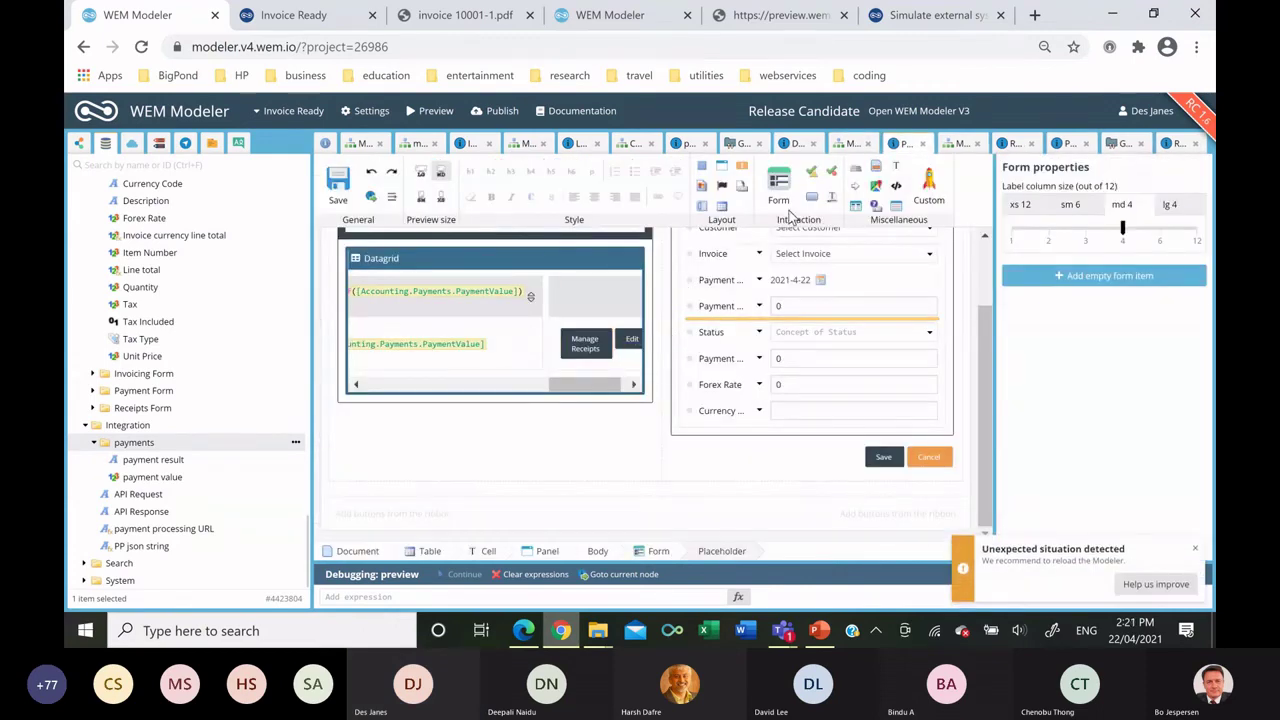
{"action": "left_click", "coordinate": [562, 340]}
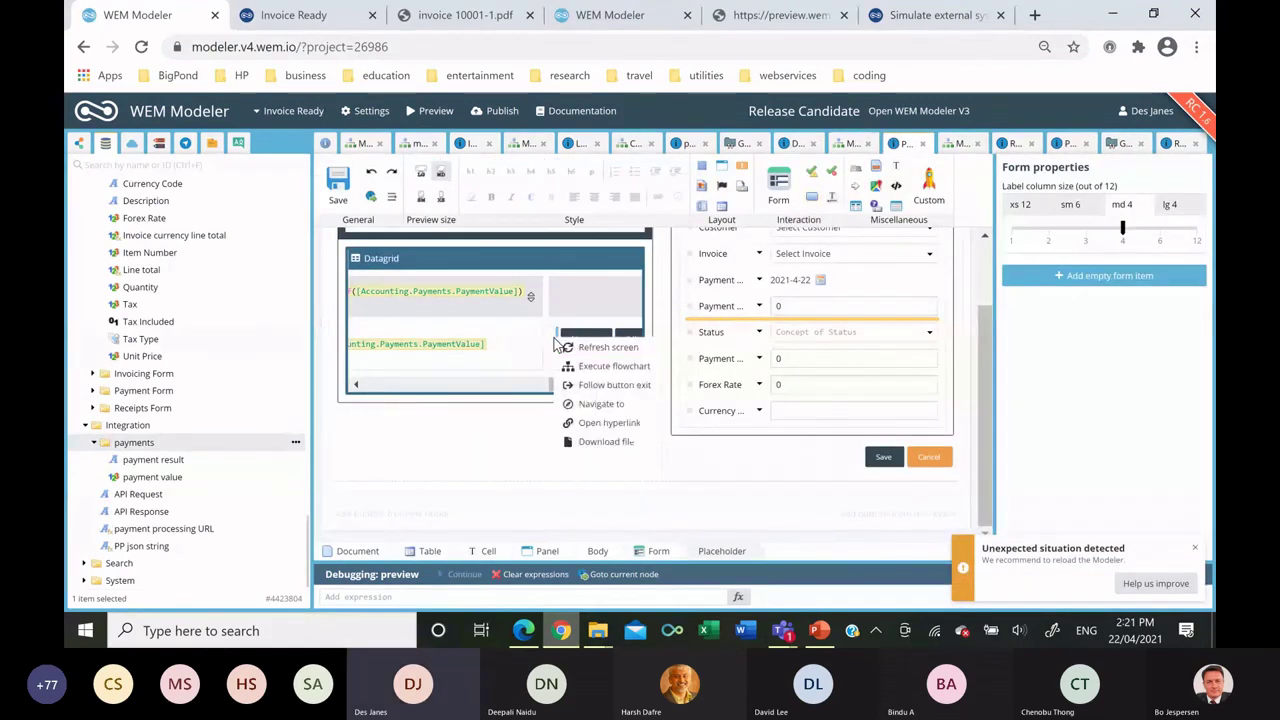
{"action": "left_click", "coordinate": [599, 386]}
{"action": "left_click", "coordinate": [515, 308]}
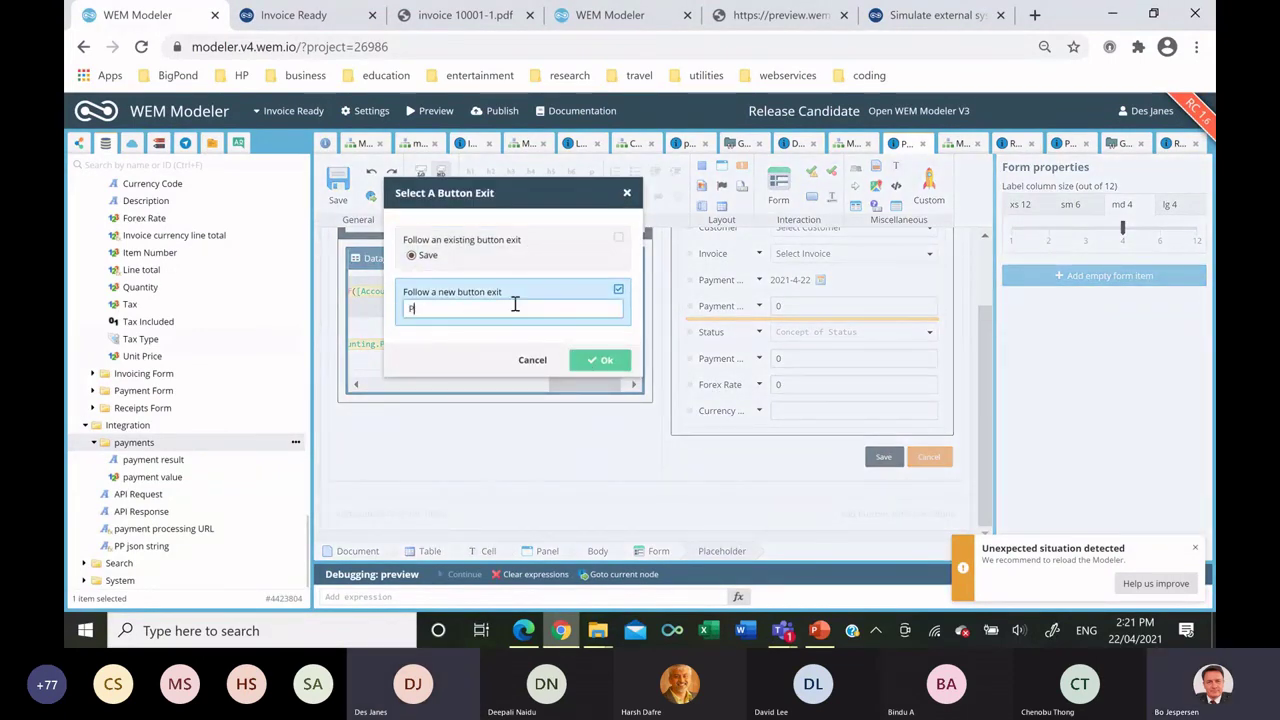
{"action": "type", "text": "Process Payment"}
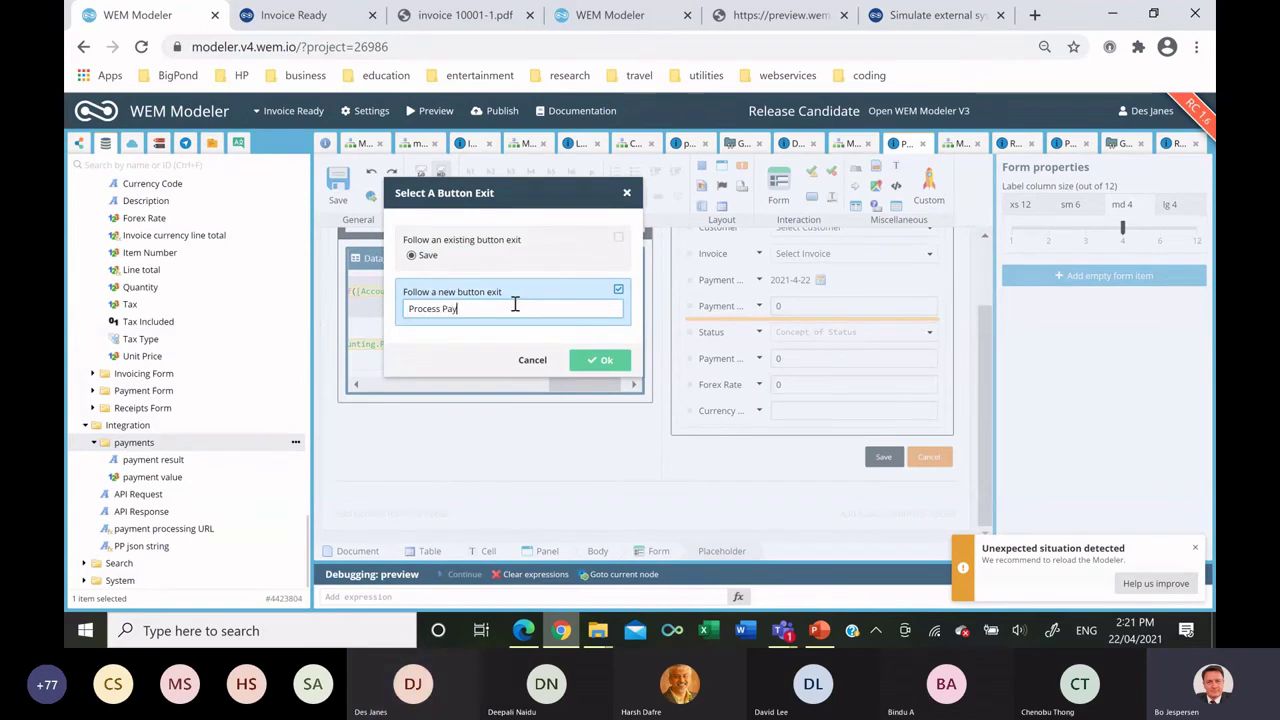
{"action": "left_click", "coordinate": [600, 362]}
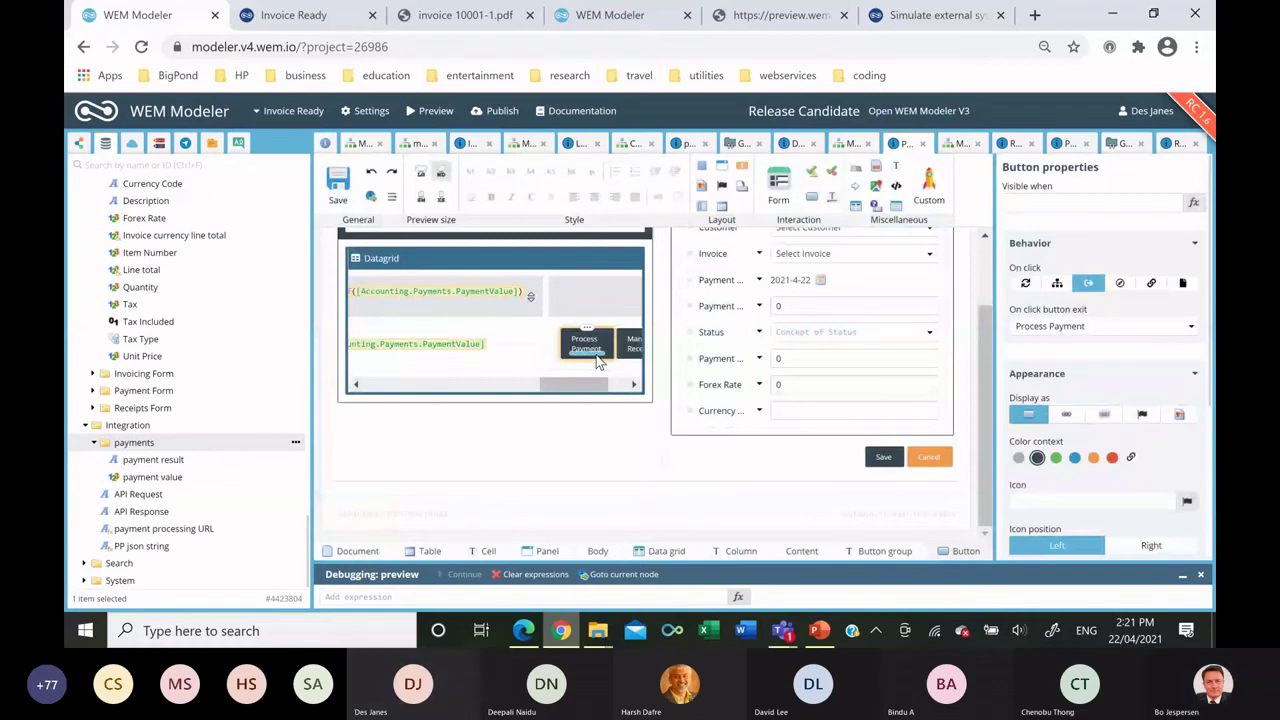
{"action": "key", "text": "ctrl+s"}
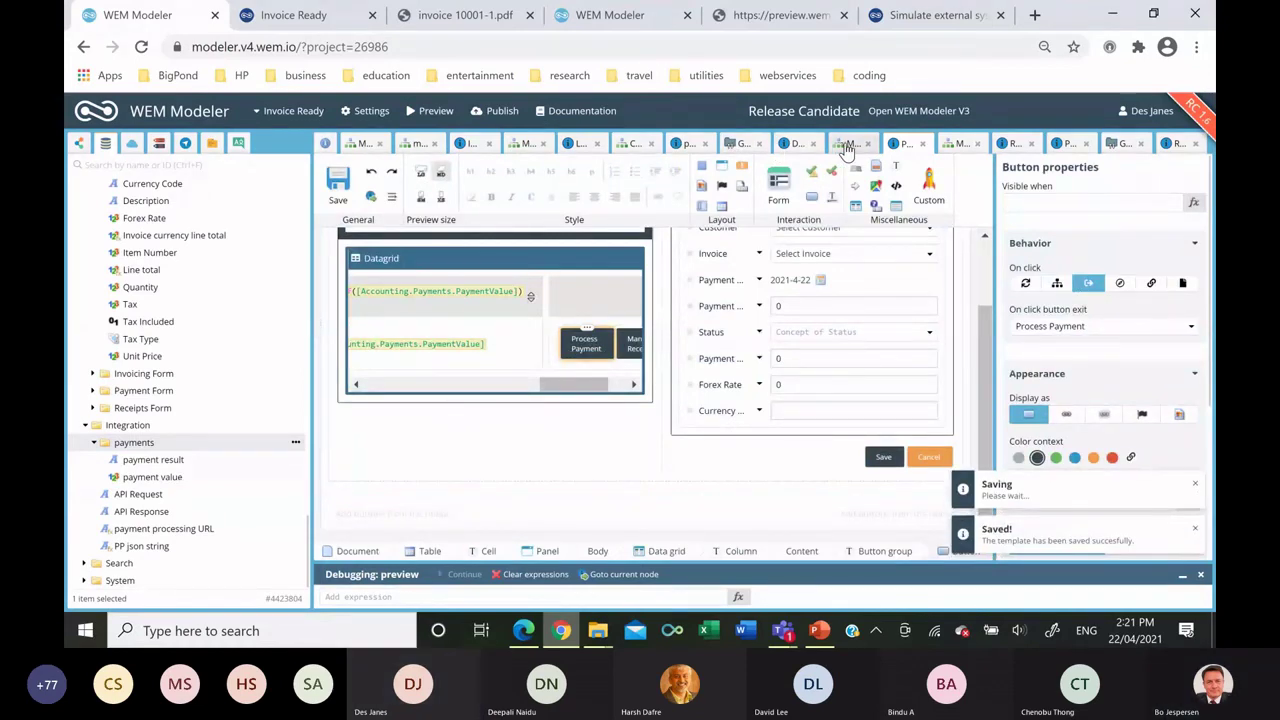
Wire Process Payment to Export JSON, HTTP POST onward to Review Result, and Continue back to Payments.
{"action": "left_click", "coordinate": [848, 148]}
{"action": "left_click_drag", "start_coordinate": [700, 303], "coordinate": [718, 318]}
{"action": "left_click", "coordinate": [730, 262]}
{"action": "left_click", "coordinate": [914, 272]}
{"action": "left_click", "coordinate": [830, 310]}
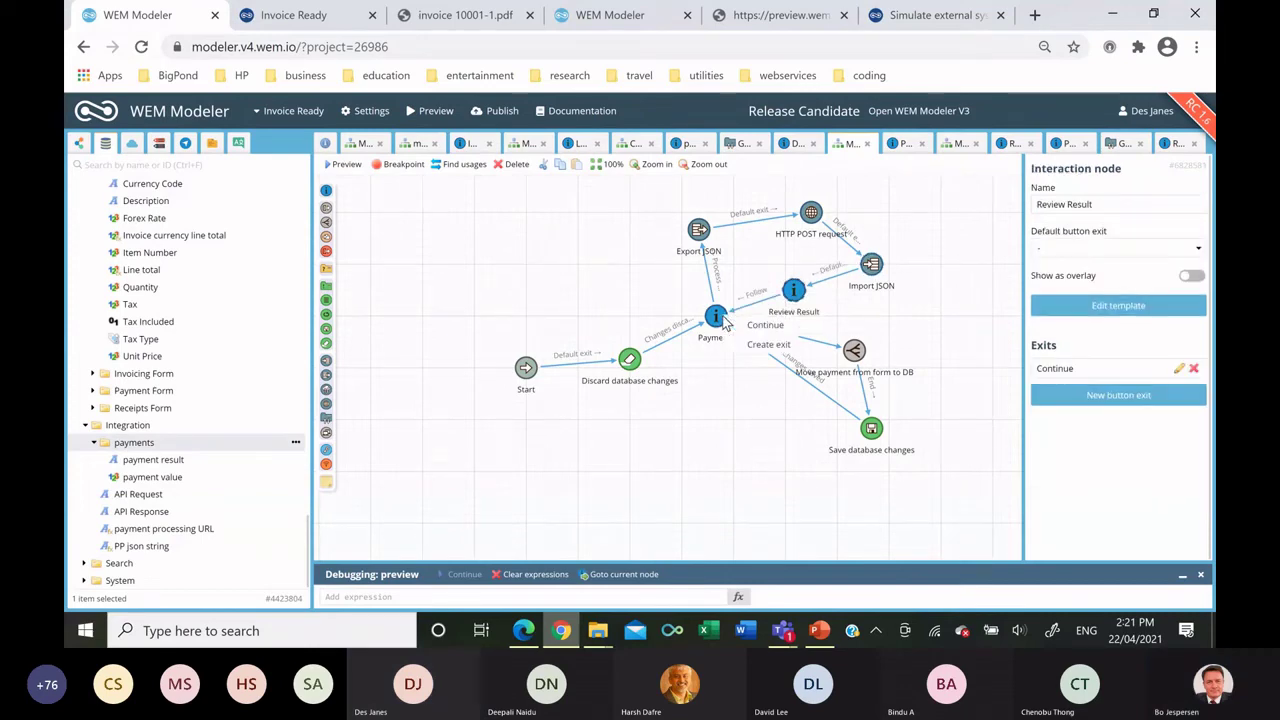
{"action": "left_click", "coordinate": [716, 316]}
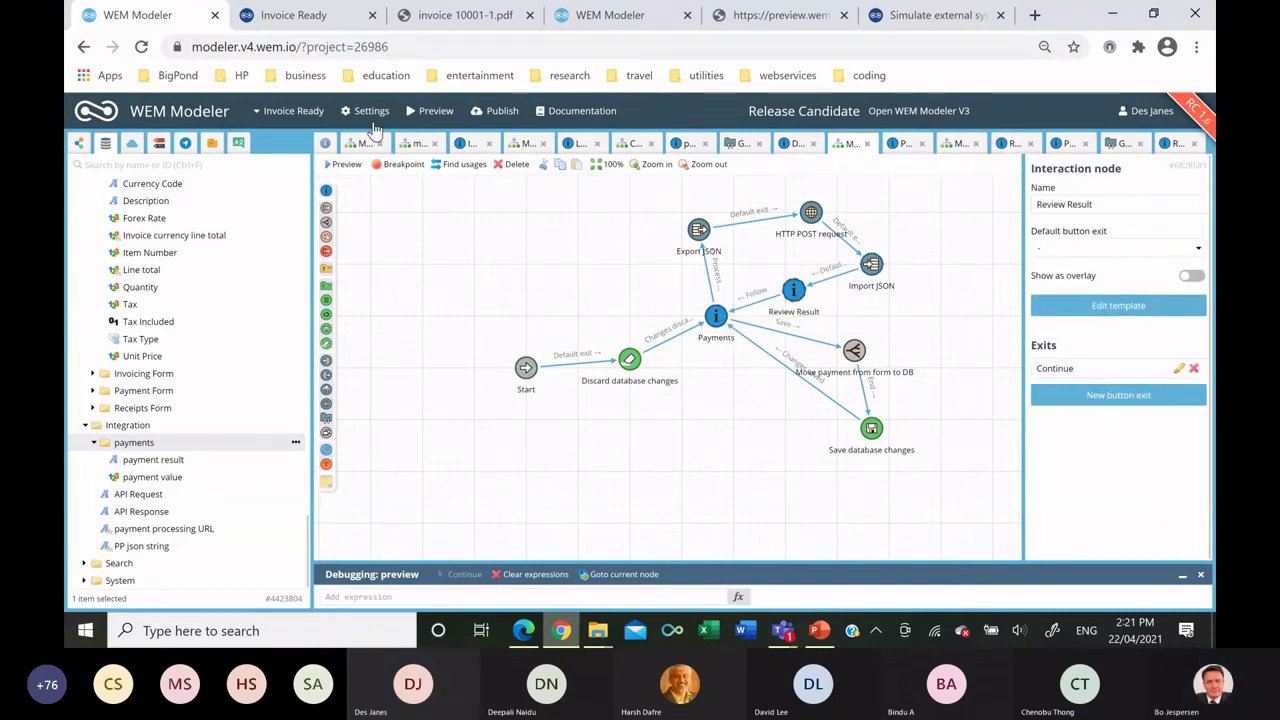
In the Invoice Ready preview, process the 400 payment from the Payments page.
{"action": "left_click", "coordinate": [328, 18]}
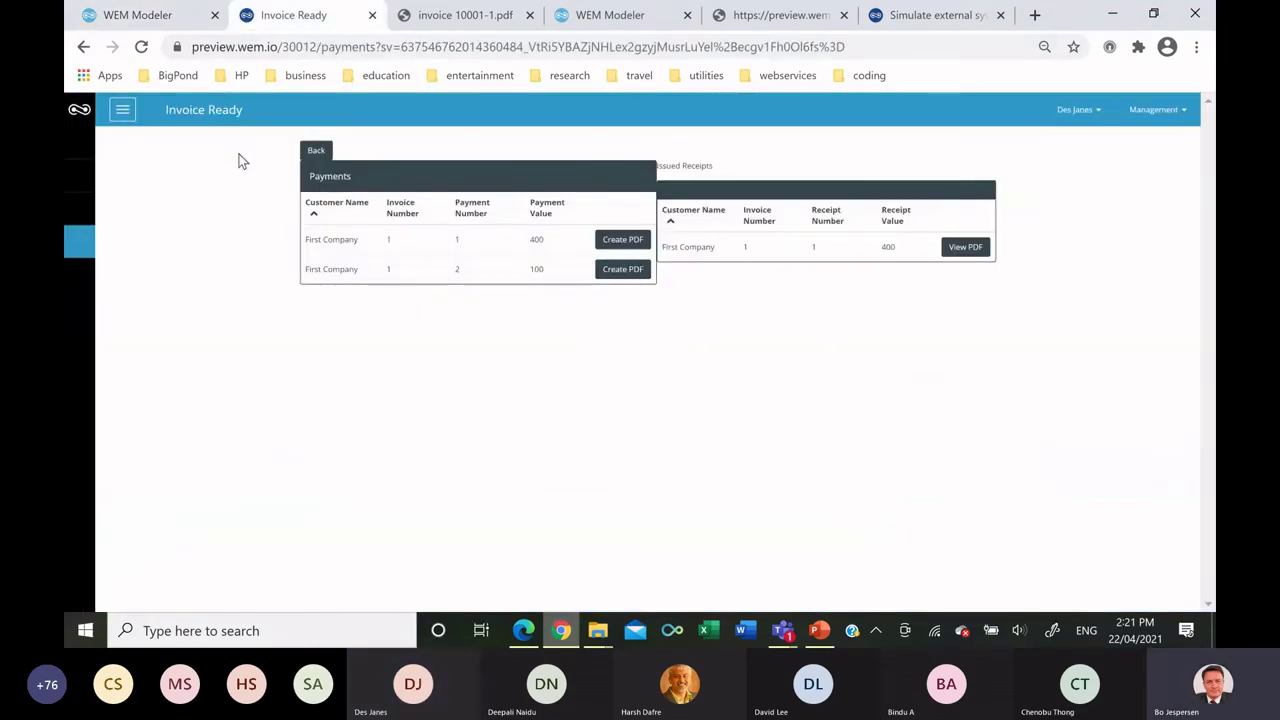
{"action": "left_click", "coordinate": [122, 110]}
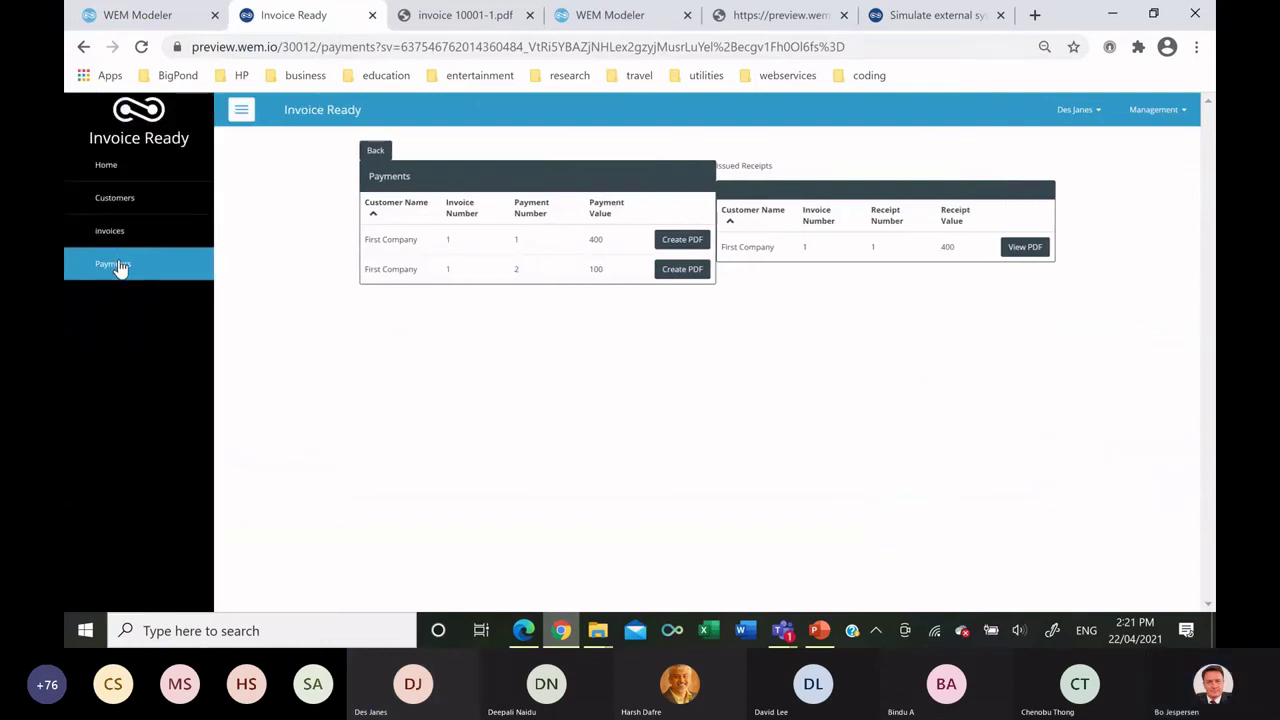
{"action": "left_click", "coordinate": [118, 265]}
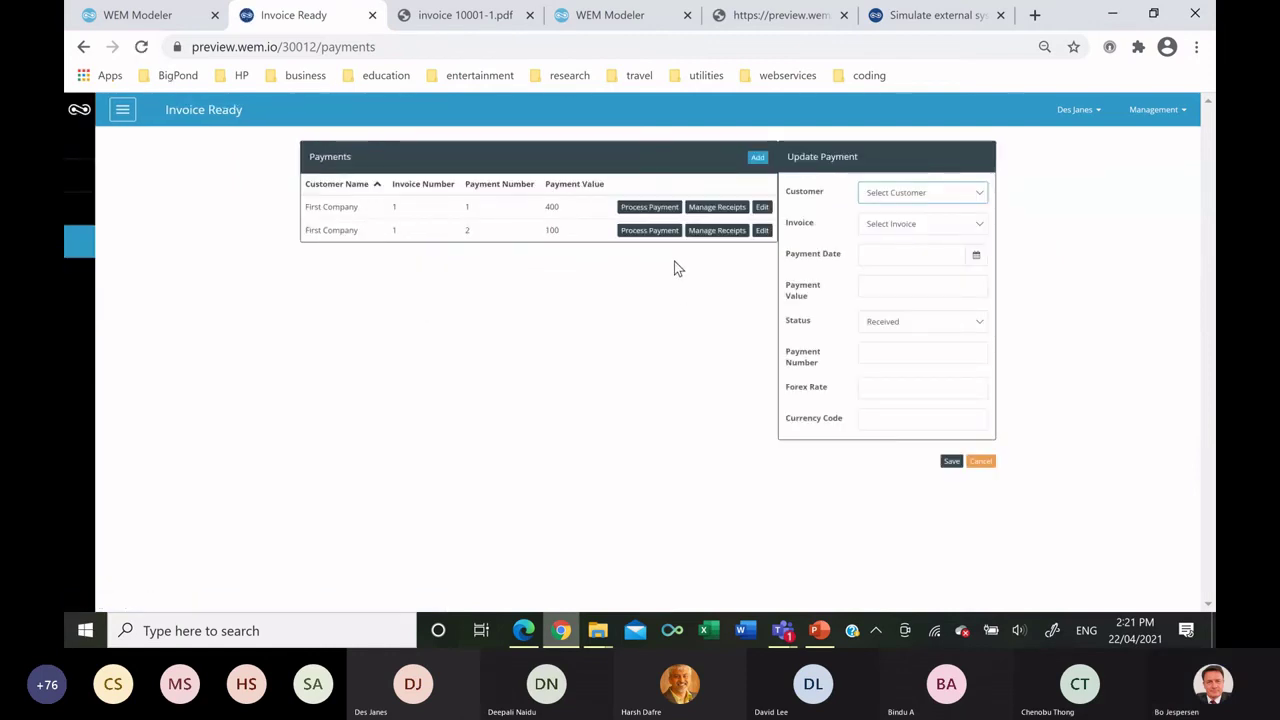
{"action": "left_click", "coordinate": [631, 212]}
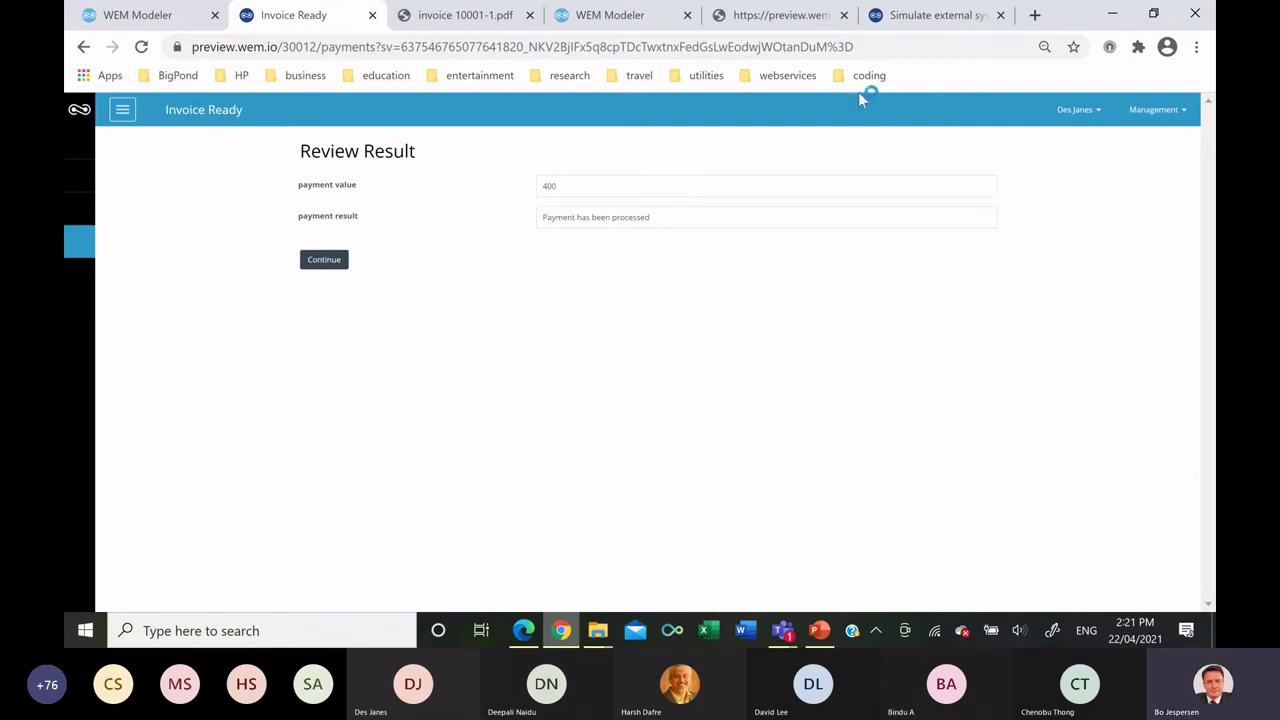
{"action": "left_click", "coordinate": [636, 22]}
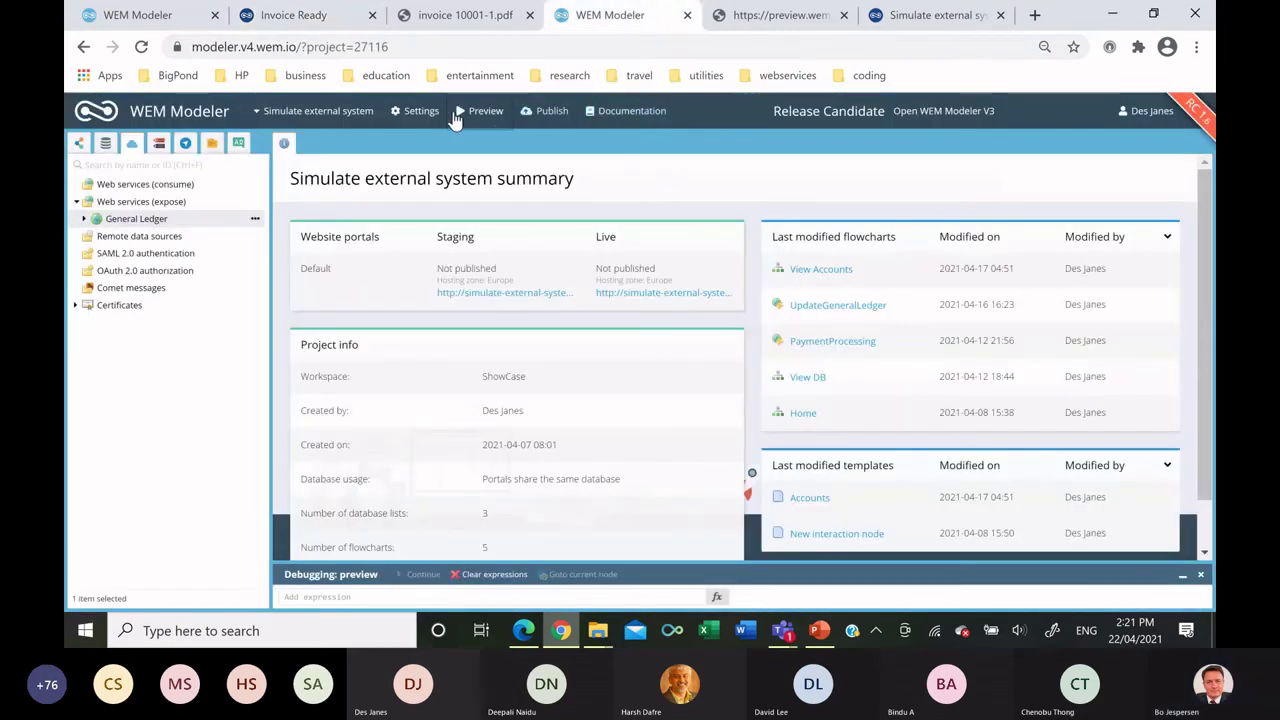
Preview the Payment Processing Simulator to confirm it received the 400 payment.
{"action": "left_click", "coordinate": [487, 113]}
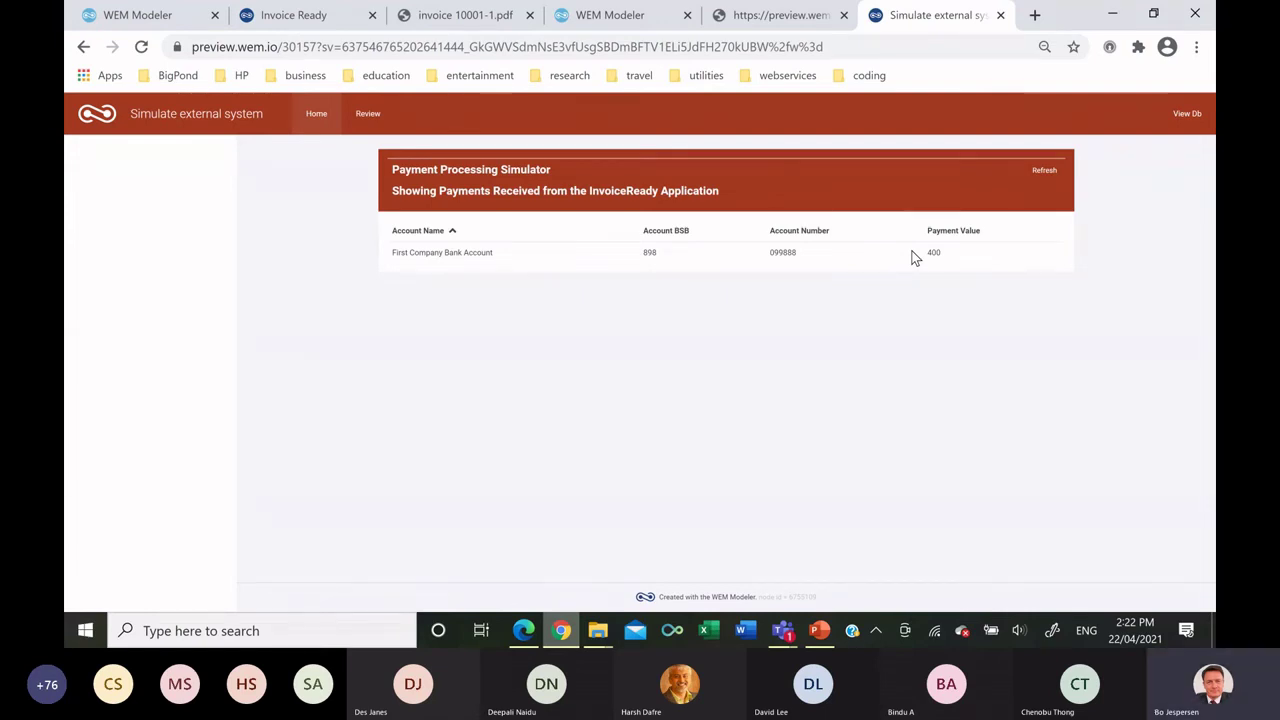
{"action": "left_click", "coordinate": [121, 22]}
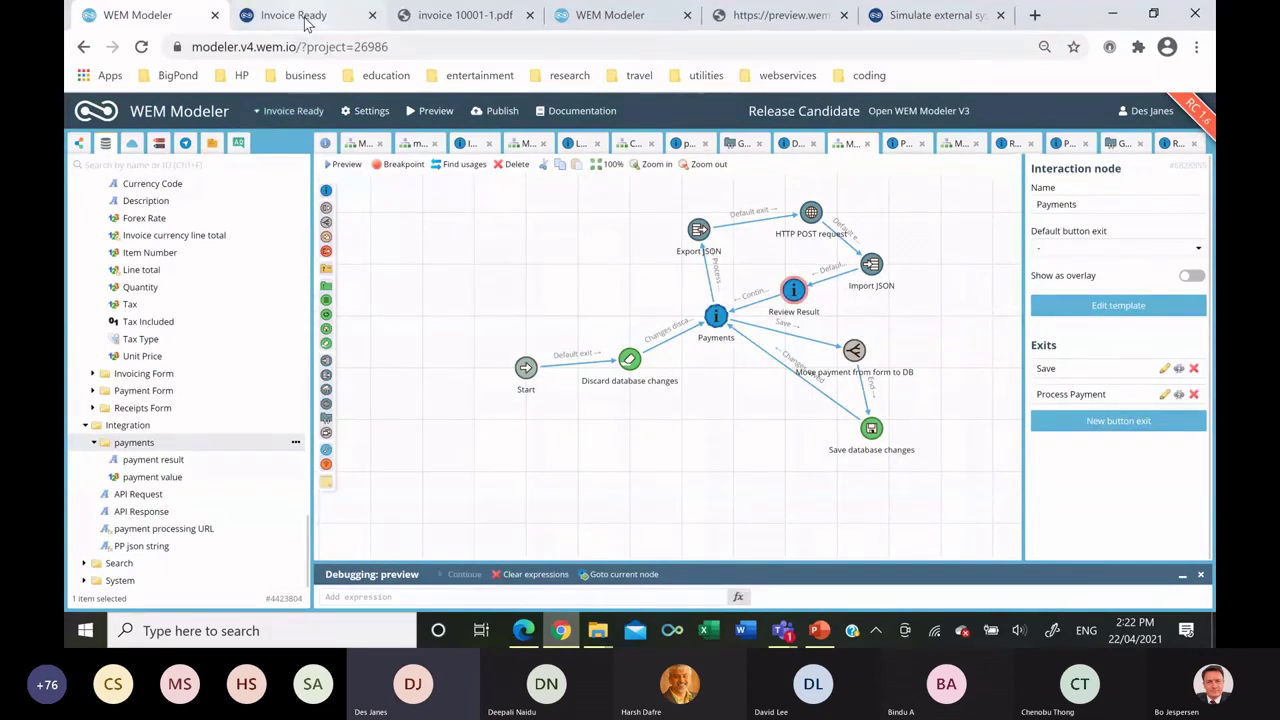
Return the Invoice Ready preview to its Home page via the navigation menu.
{"action": "left_click", "coordinate": [272, 15]}
{"action": "left_click", "coordinate": [125, 112]}
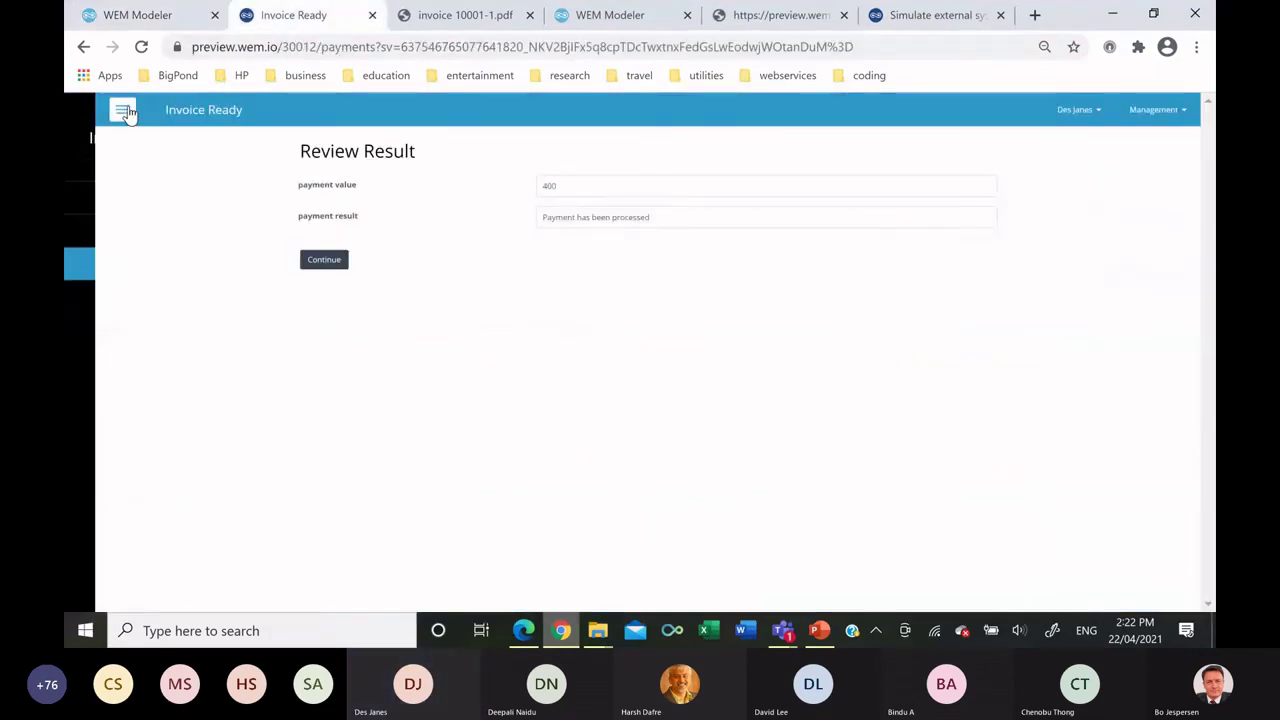
{"action": "left_click", "coordinate": [155, 170]}
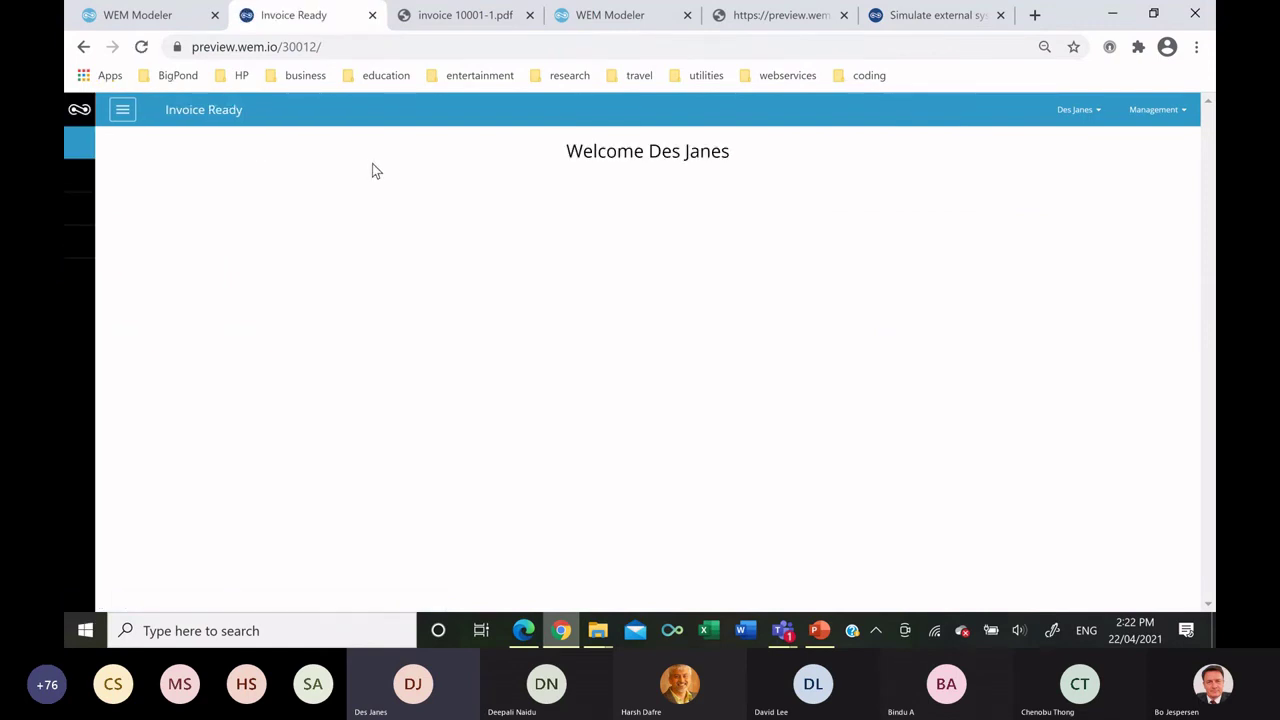
{"action": "left_click", "coordinate": [140, 16]}
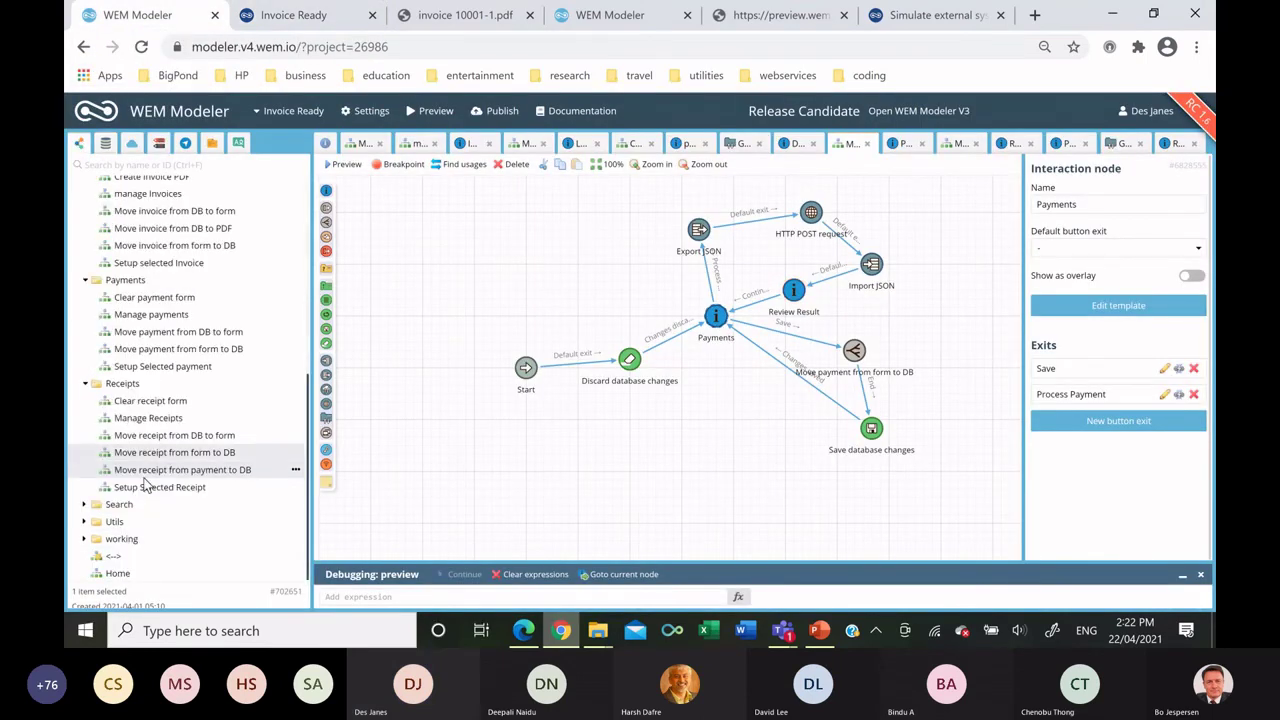
Open the Home page template from the Home flowchart and browse the data model tree.
{"action": "left_click", "coordinate": [112, 573]}
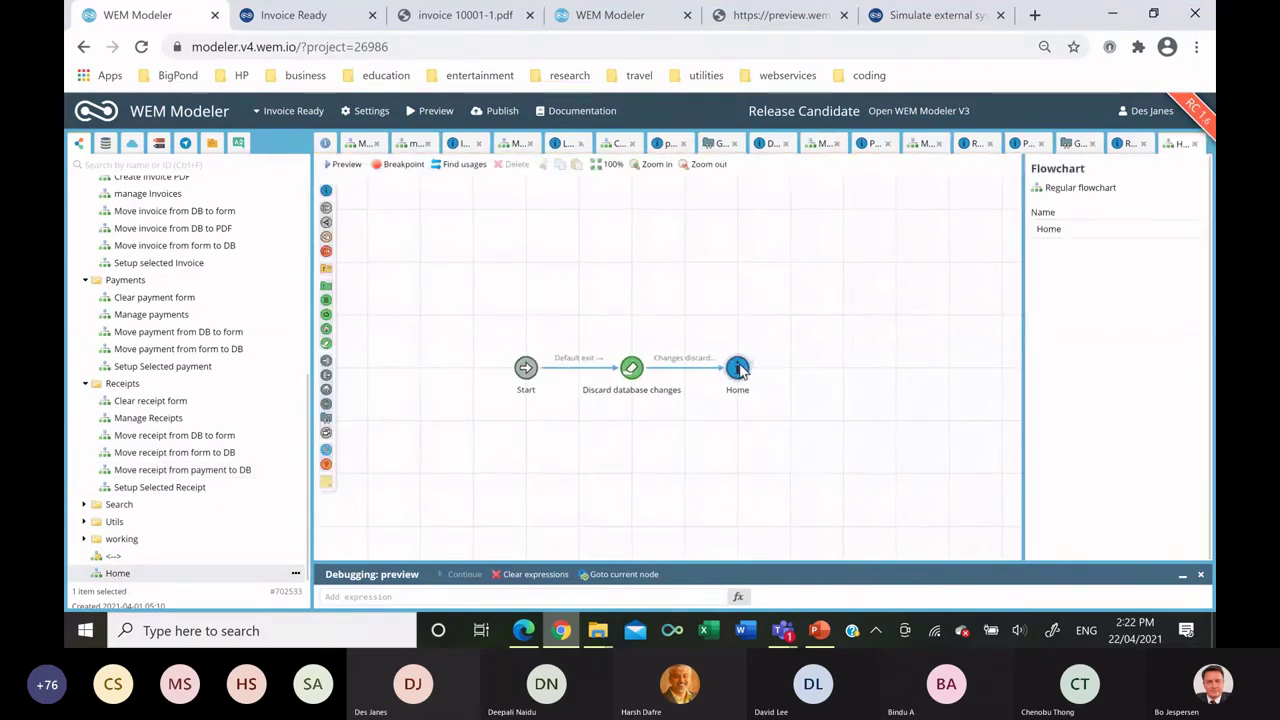
{"action": "double_click", "coordinate": [735, 368]}
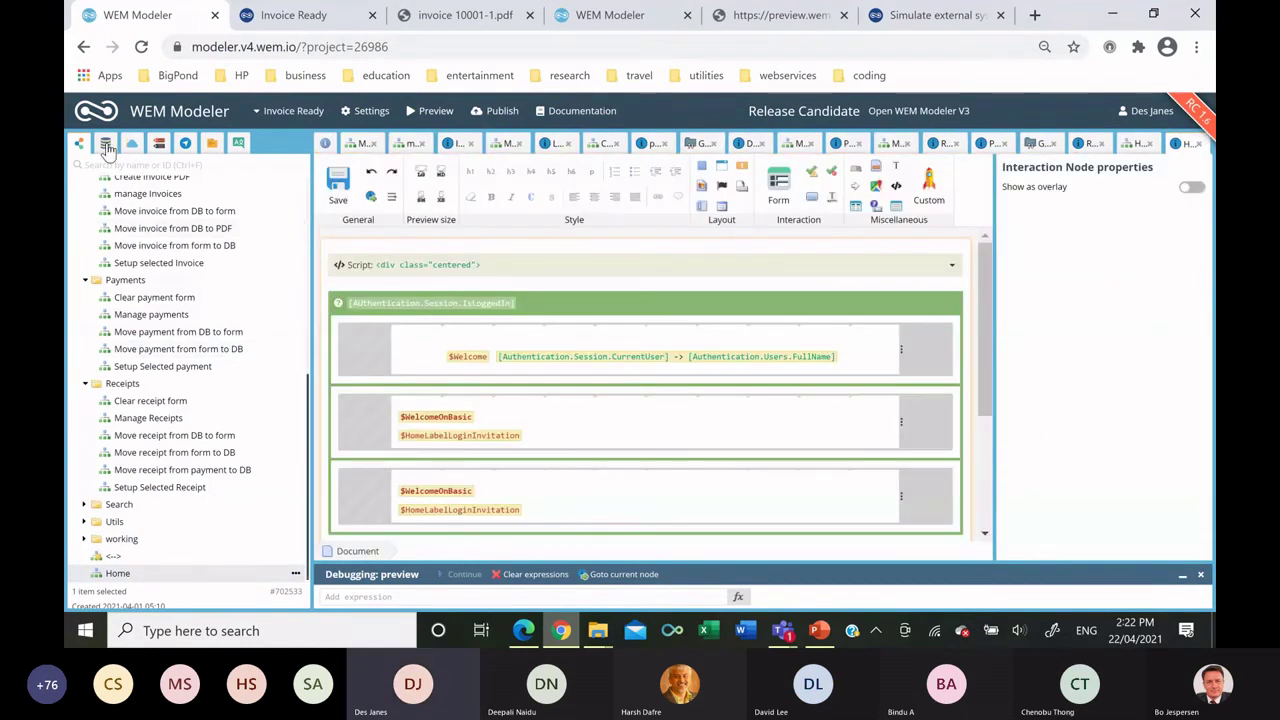
{"action": "scroll", "coordinate": [146, 506], "scroll_direction": "down", "scroll_amount": 10}
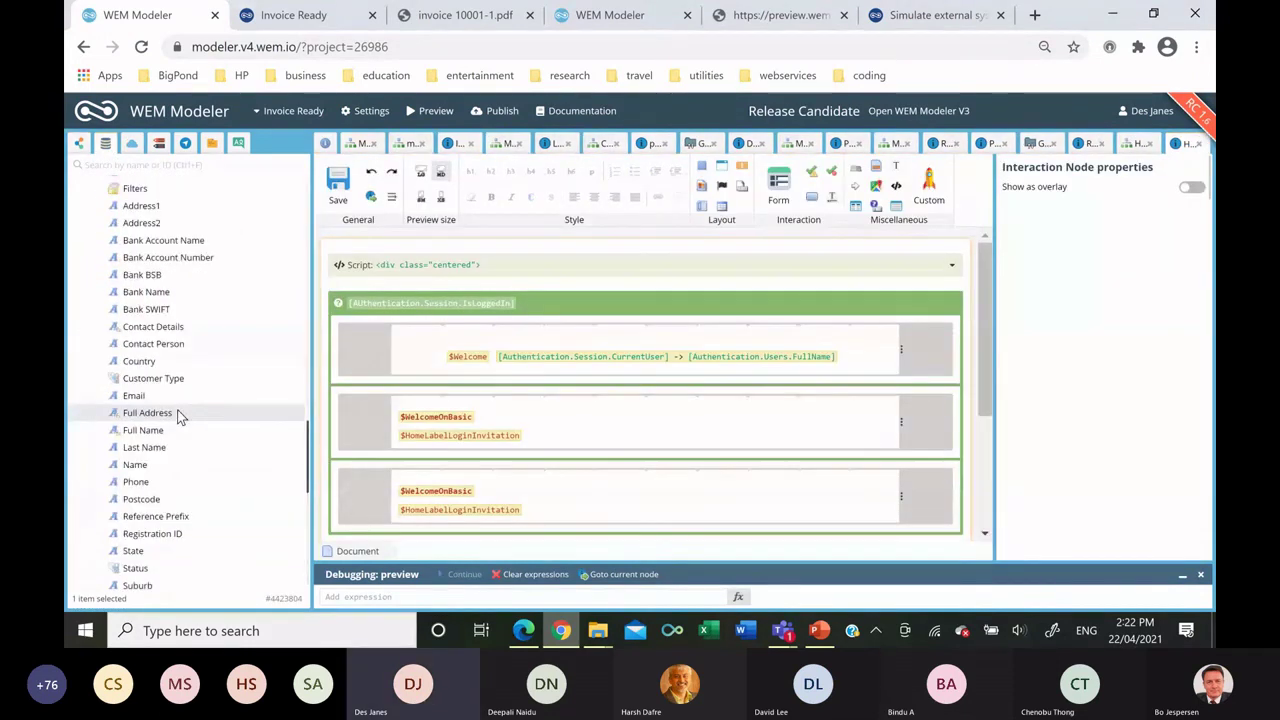
{"action": "scroll", "coordinate": [179, 412], "scroll_direction": "up", "scroll_amount": 1}
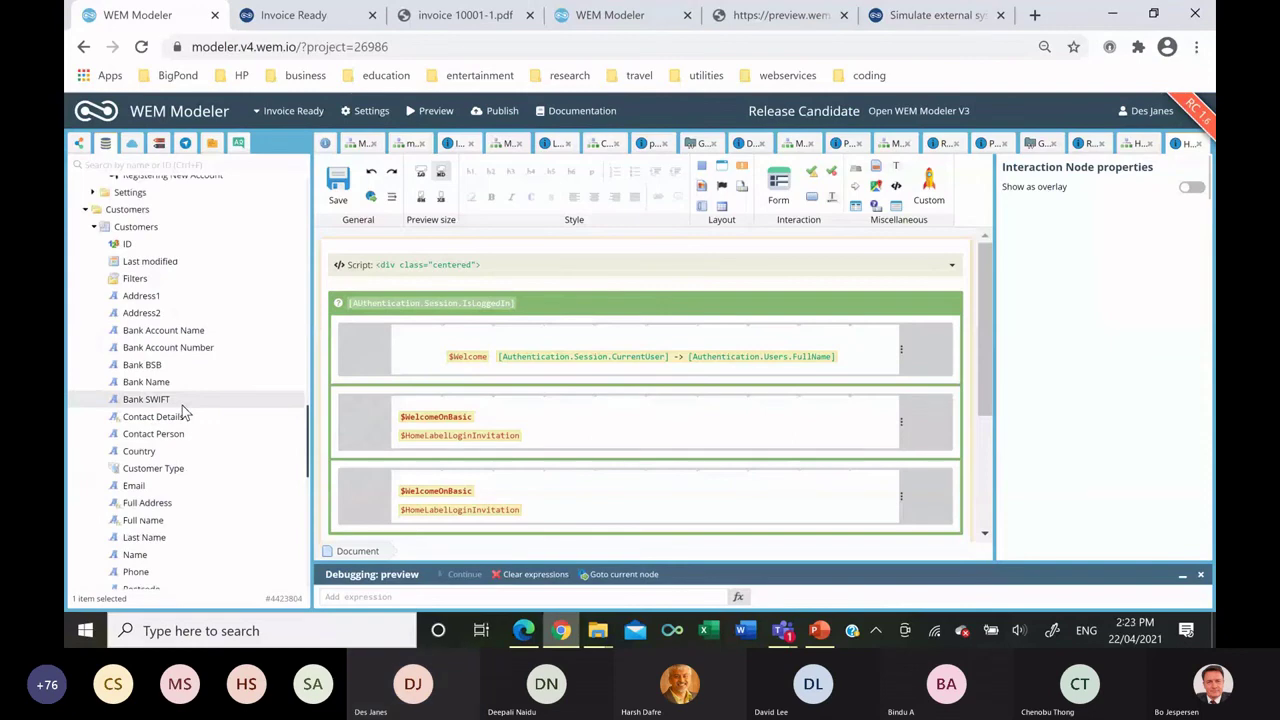
{"action": "scroll", "coordinate": [179, 306], "scroll_direction": "up", "scroll_amount": 2}
{"action": "scroll", "coordinate": [186, 320], "scroll_direction": "down", "scroll_amount": 3}
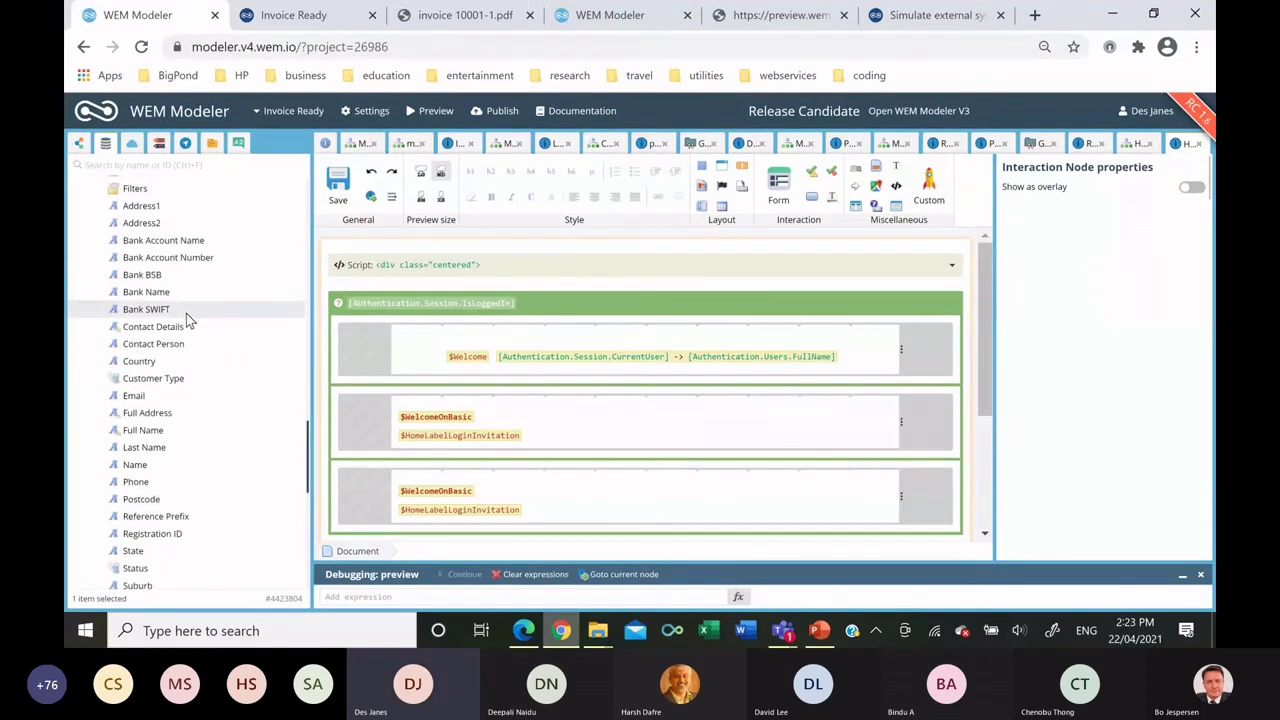
{"action": "scroll", "coordinate": [186, 316], "scroll_direction": "up", "scroll_amount": 3}
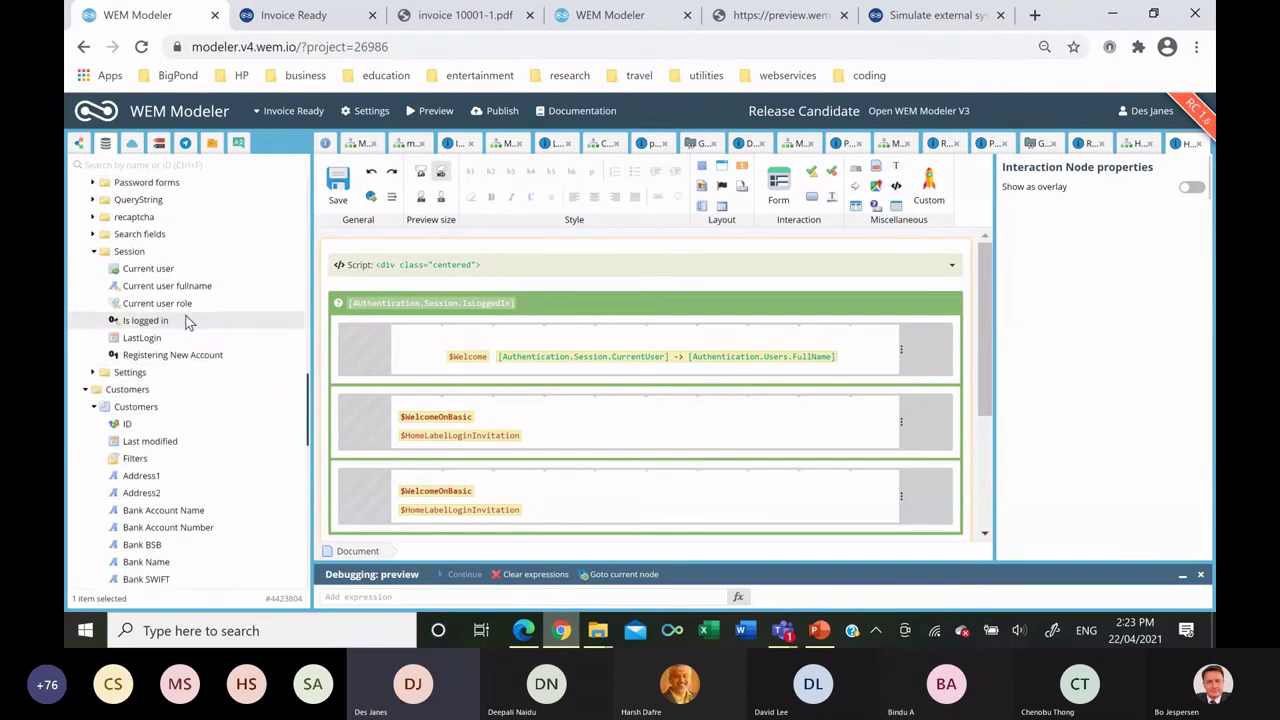
{"action": "scroll", "coordinate": [188, 320], "scroll_direction": "up", "scroll_amount": 1}
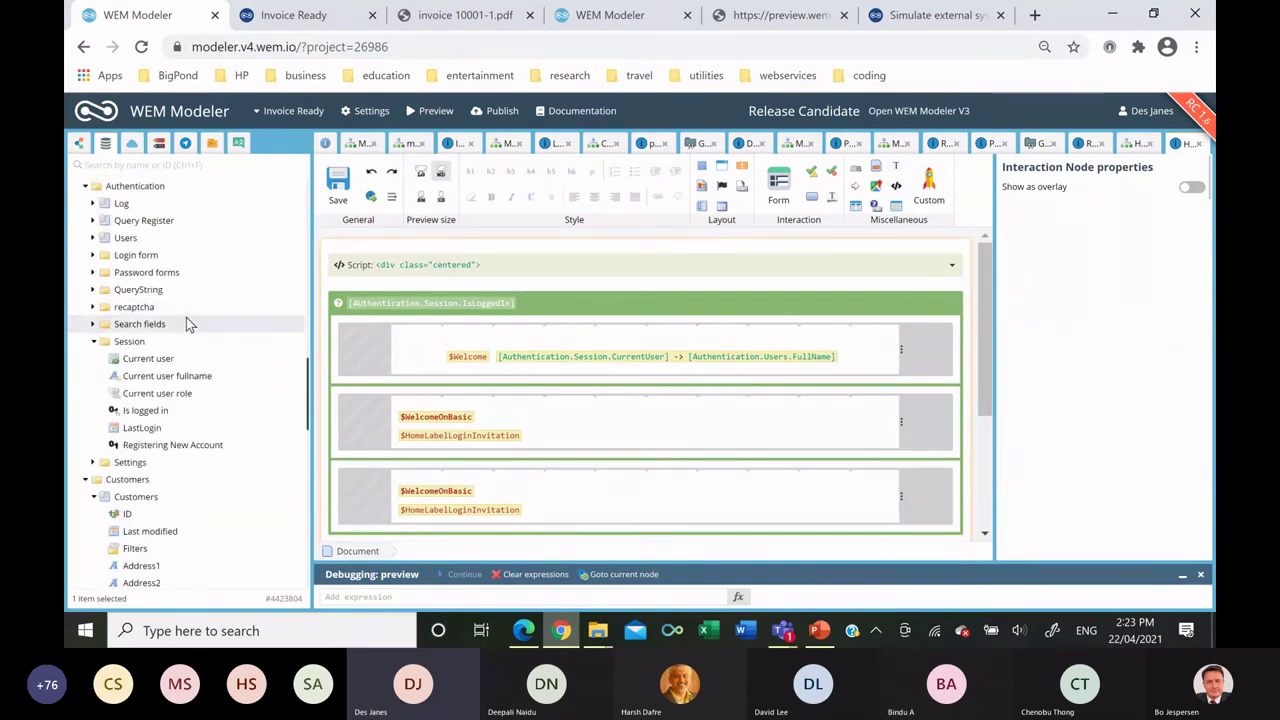
{"action": "scroll", "coordinate": [189, 322], "scroll_direction": "down", "scroll_amount": 4}
{"action": "scroll", "coordinate": [189, 326], "scroll_direction": "down", "scroll_amount": 5}
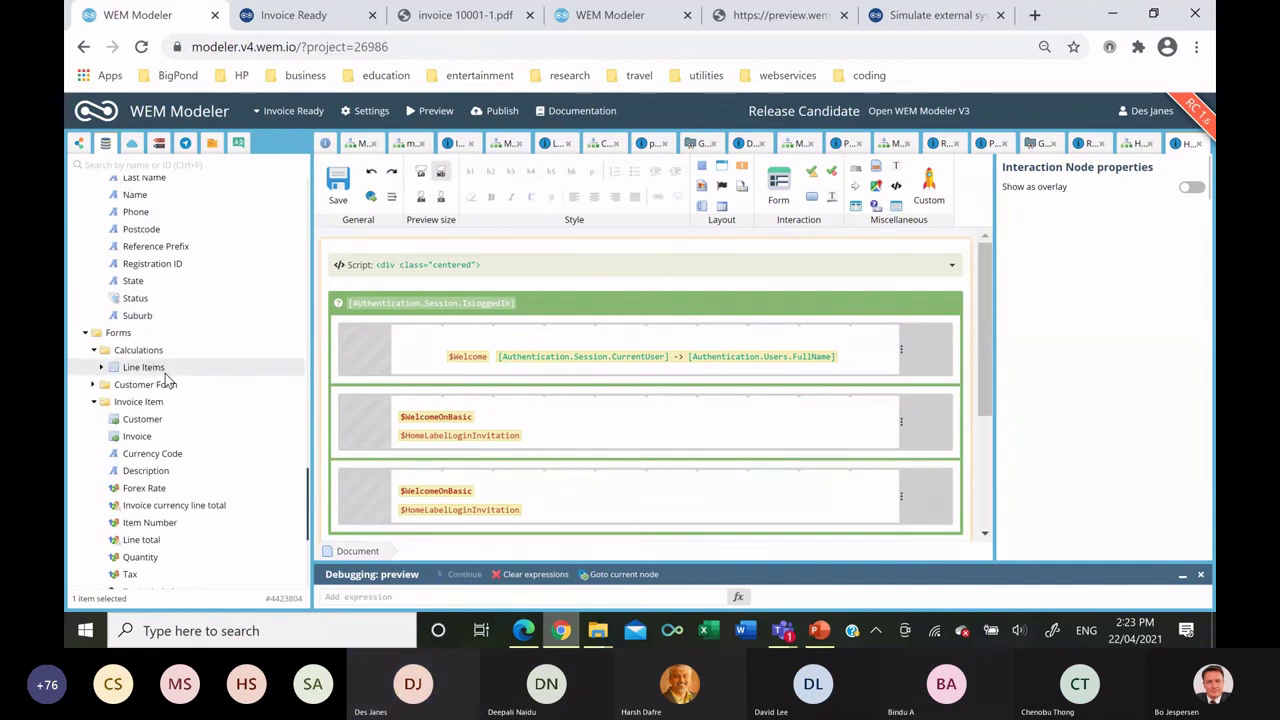
{"action": "scroll", "coordinate": [180, 362], "scroll_direction": "up", "scroll_amount": 9}
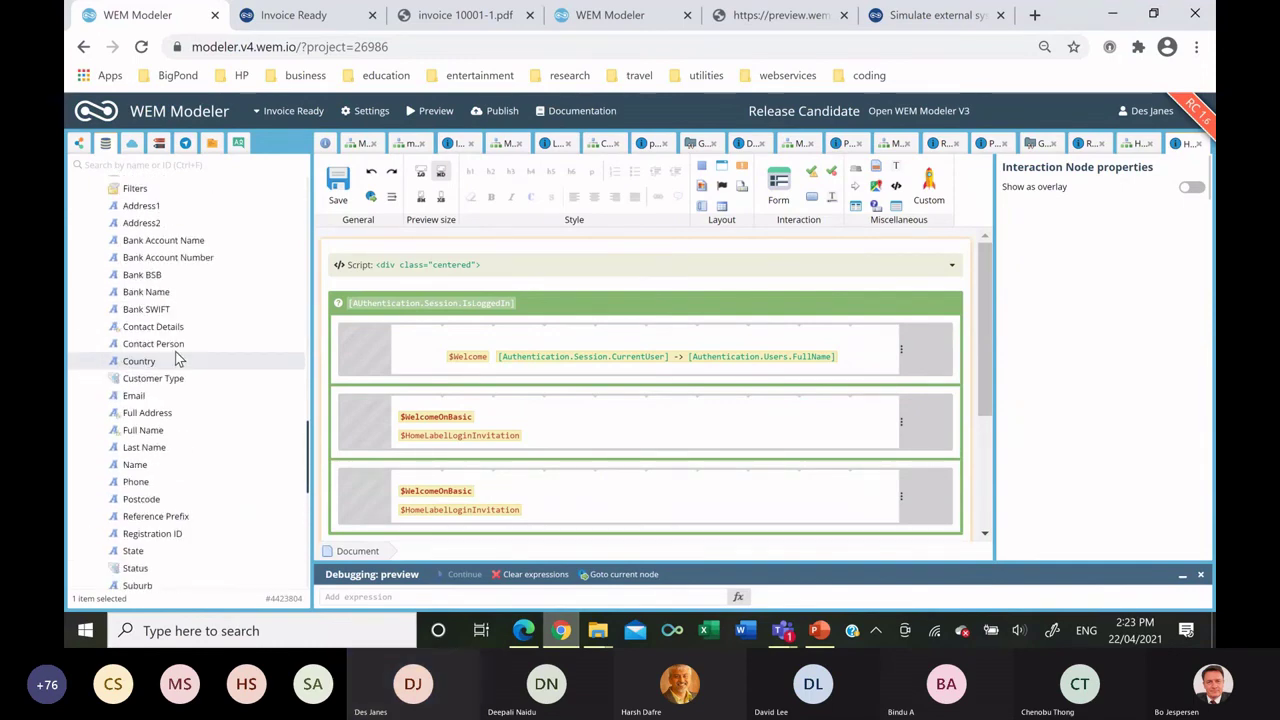
{"action": "scroll", "coordinate": [176, 356], "scroll_direction": "up", "scroll_amount": 5}
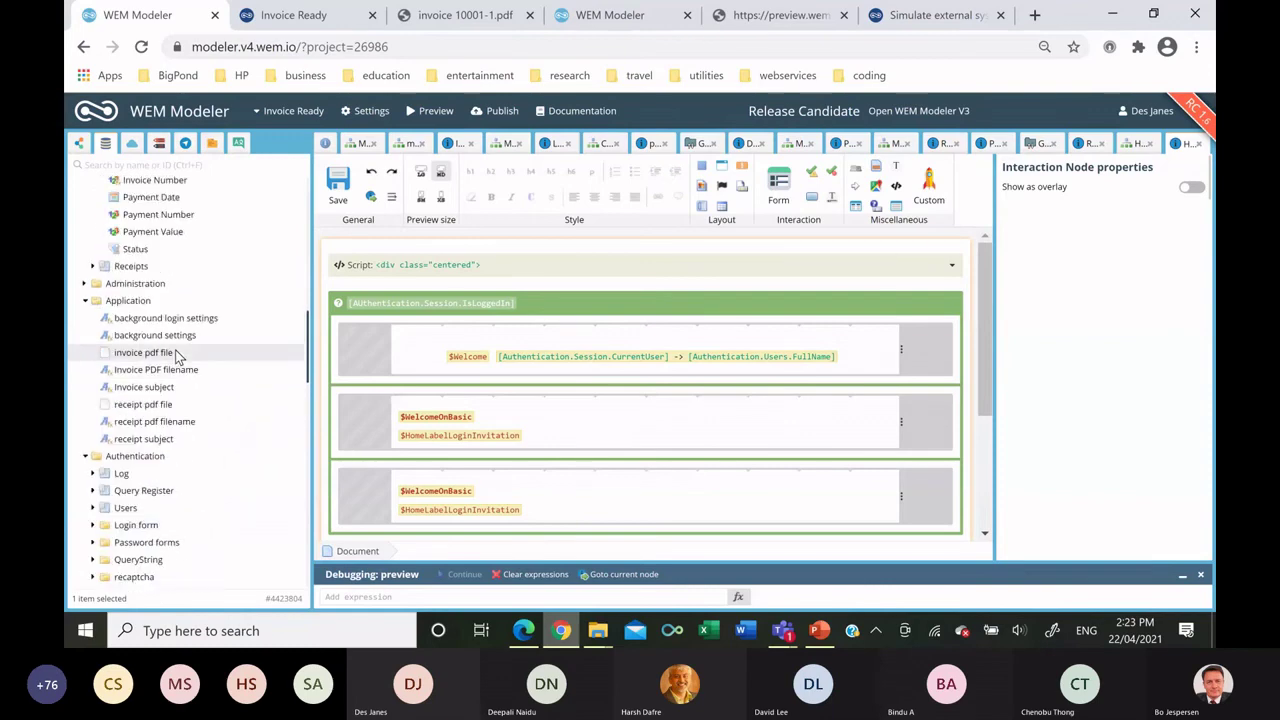